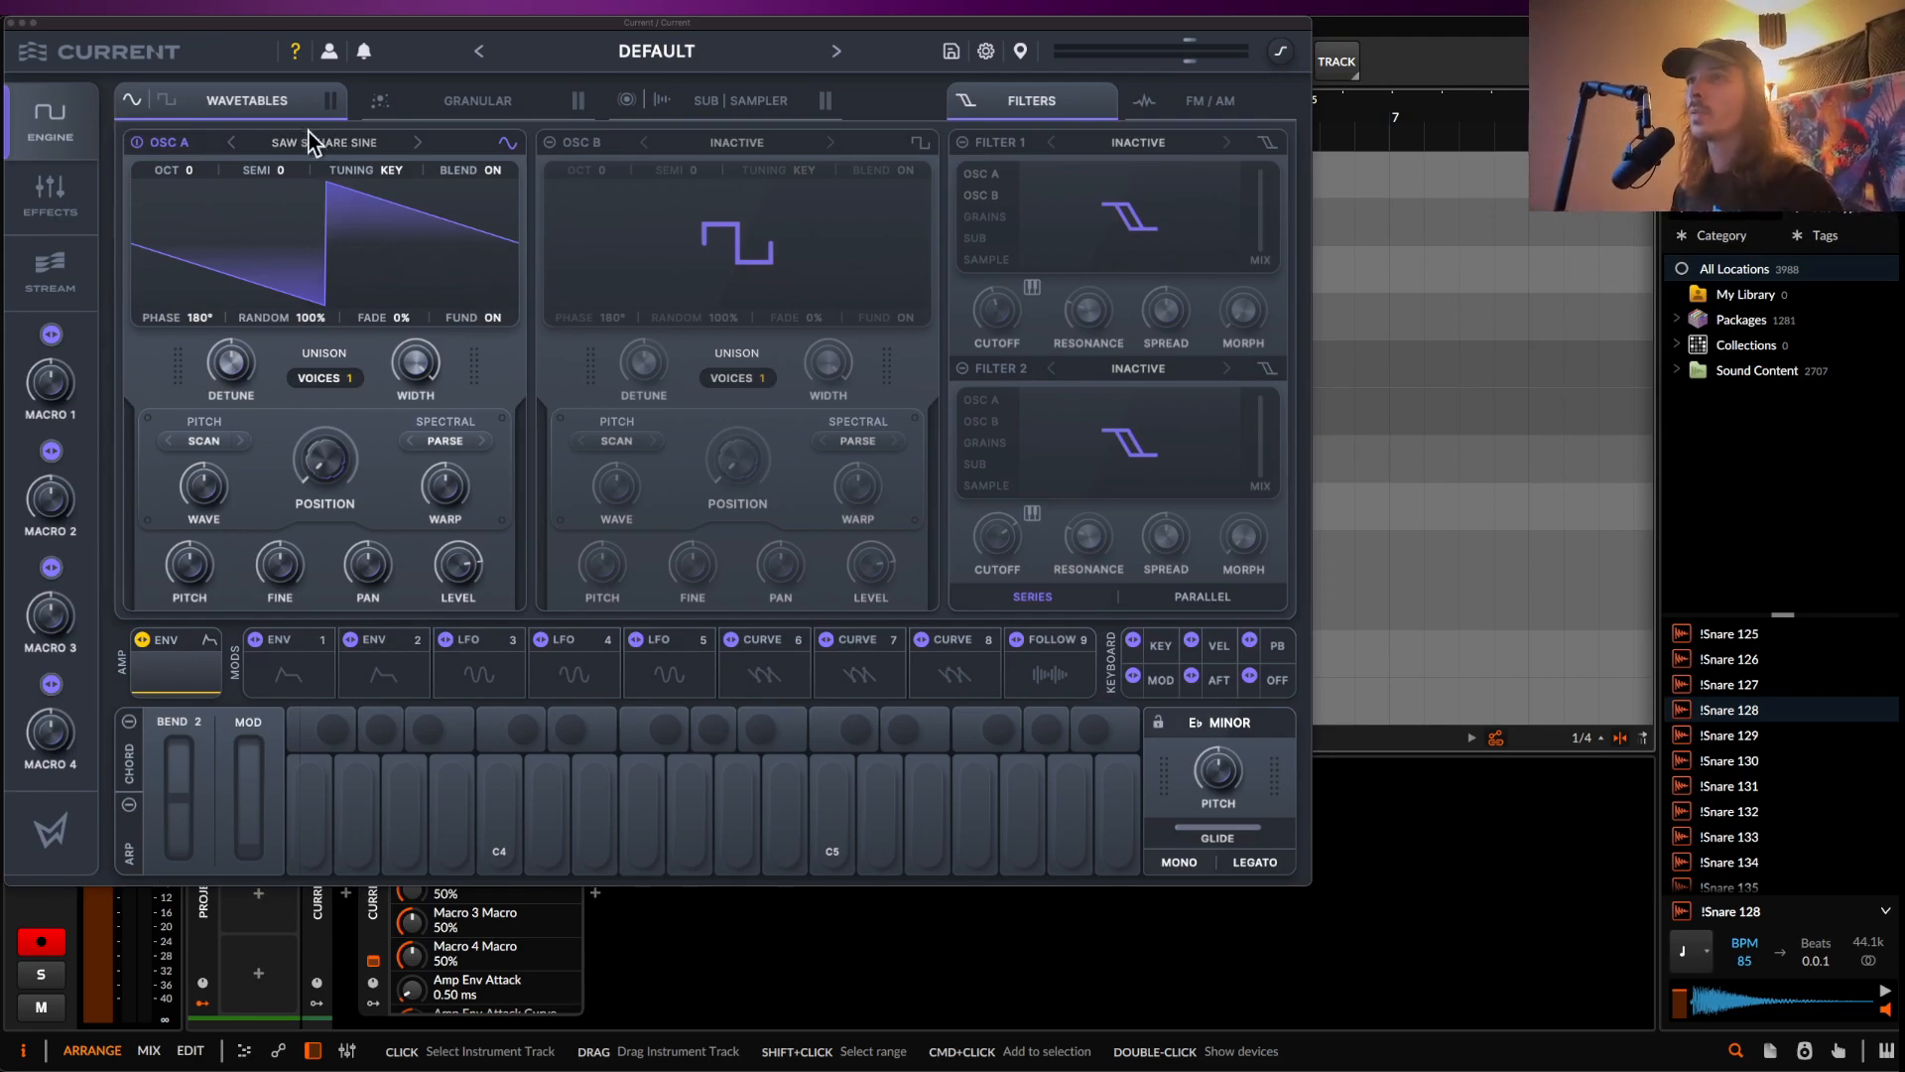
- Look over the granular and sub/sampler engines, switching the sub and the sampler on and back off
{"action": "left_click", "coordinate": [471, 103]}
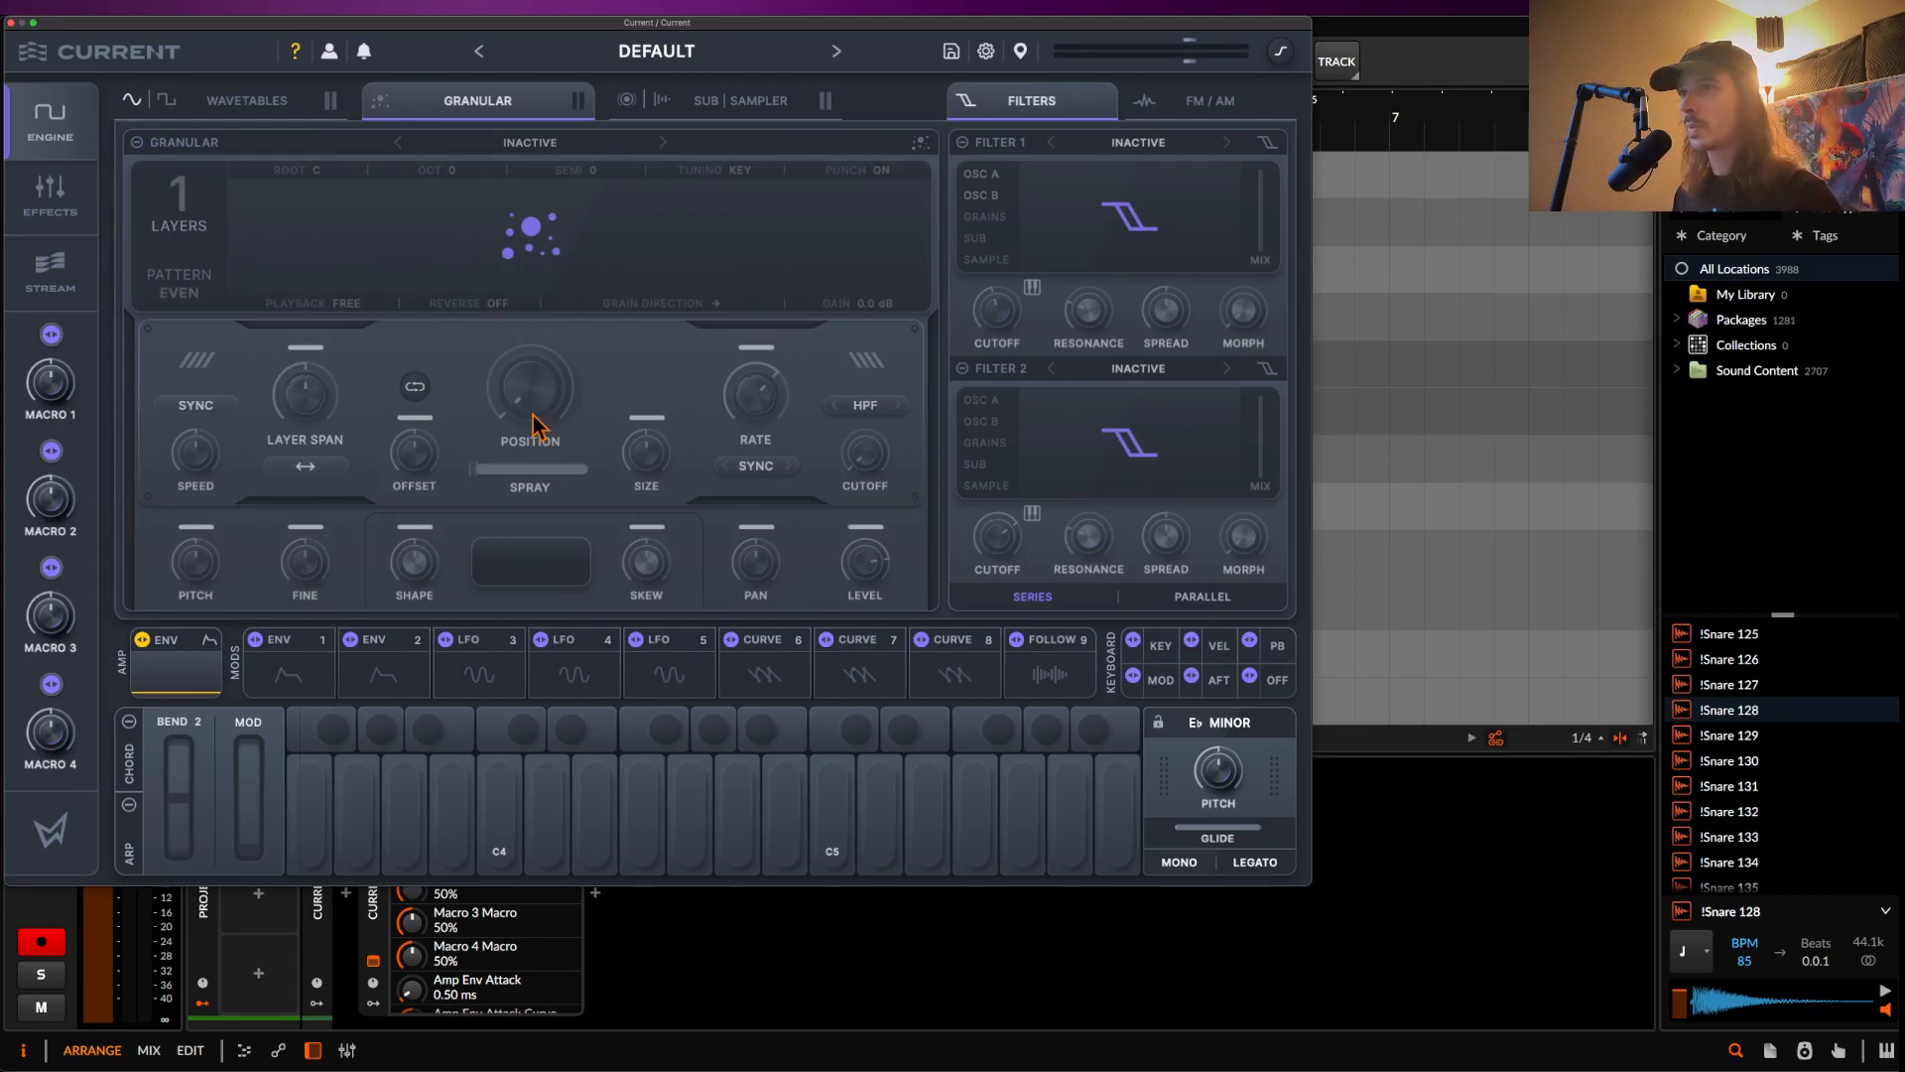
{"action": "left_click", "coordinate": [702, 111]}
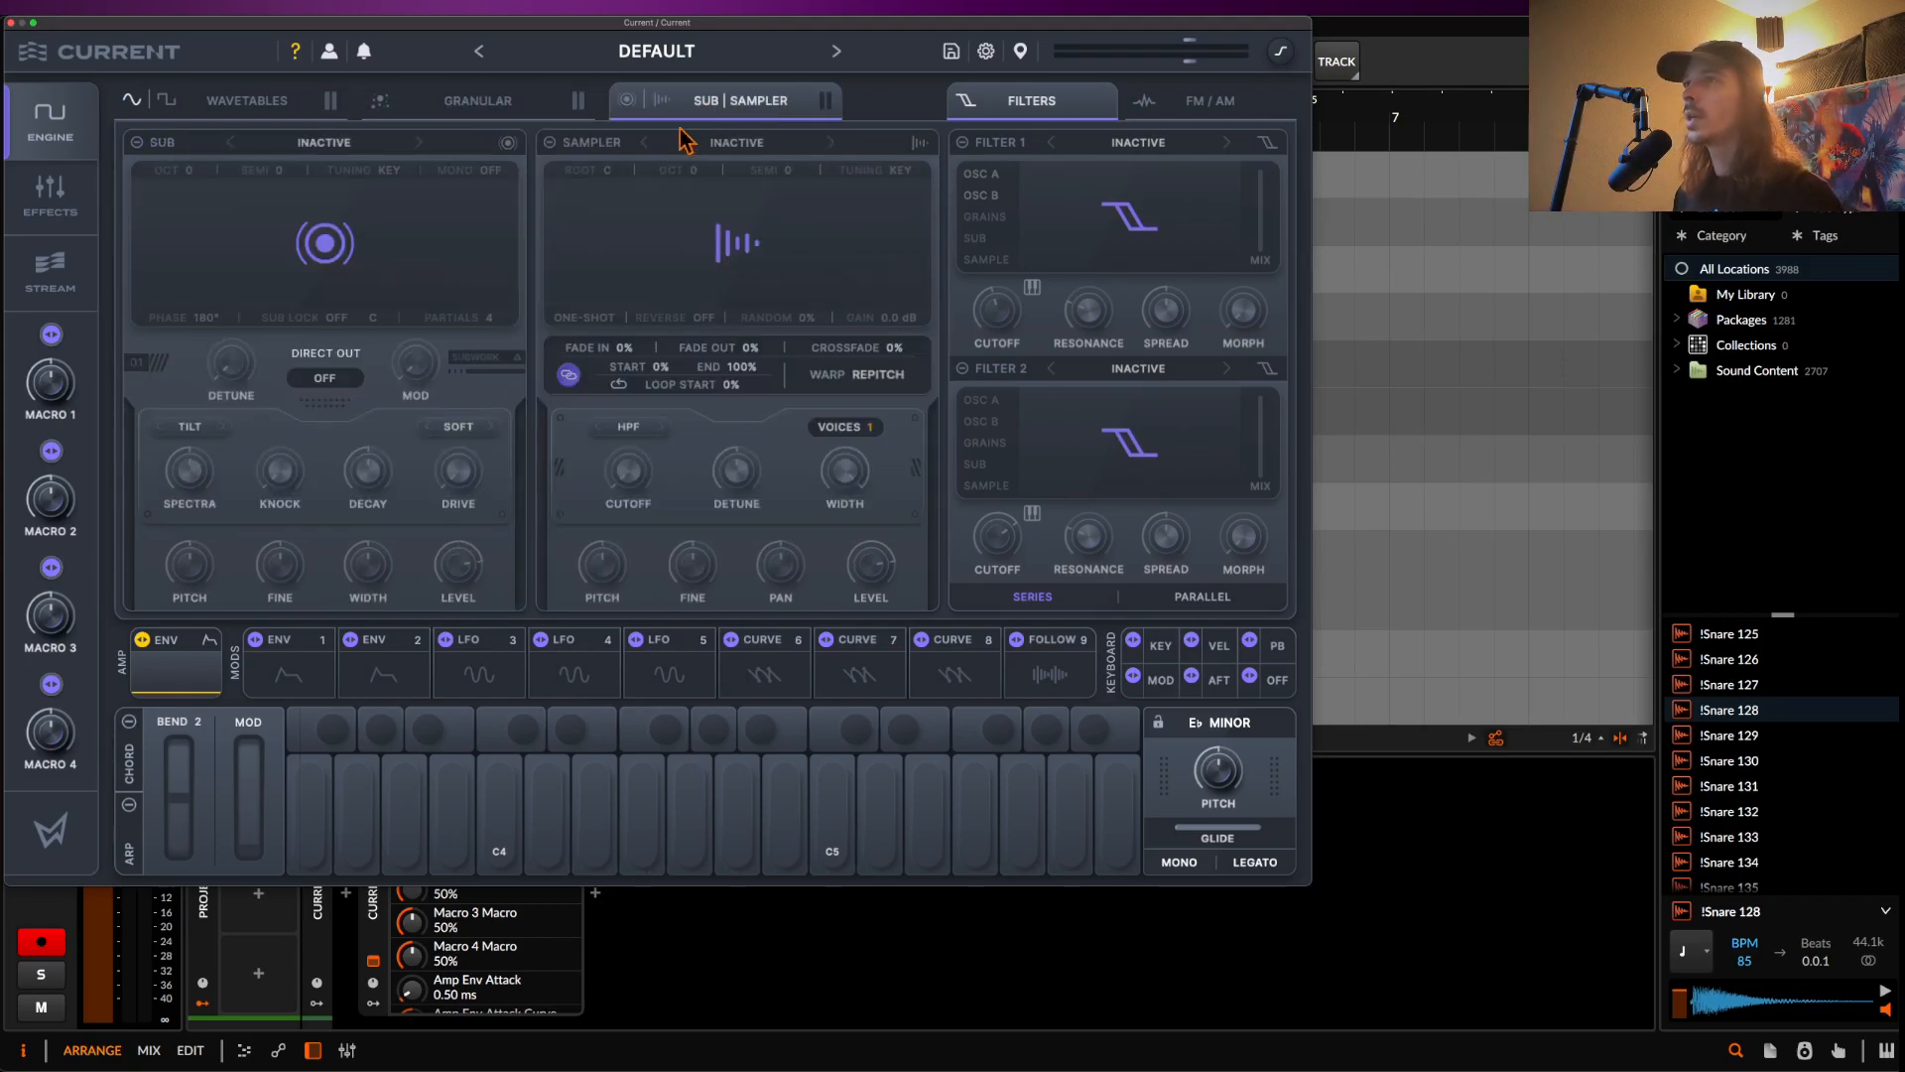
{"action": "left_click", "coordinate": [138, 143]}
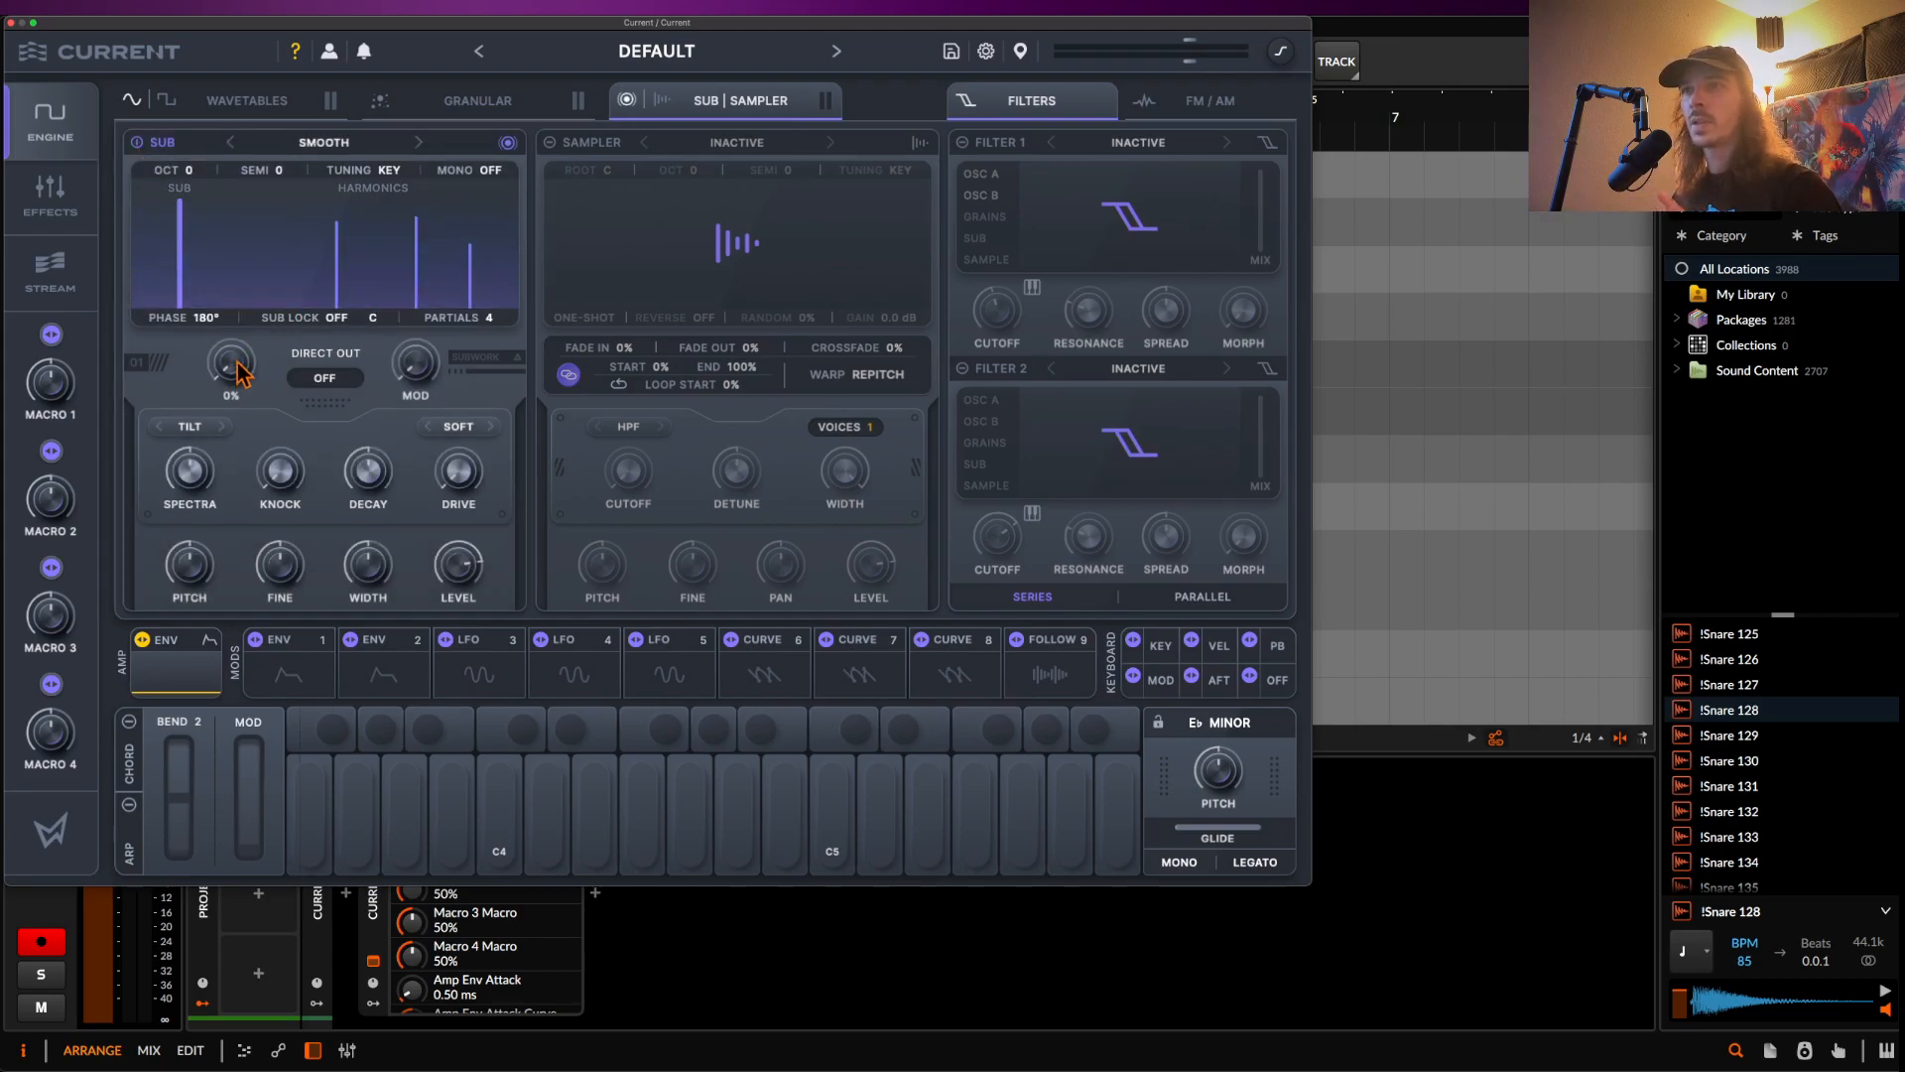
{"action": "left_click", "coordinate": [138, 143]}
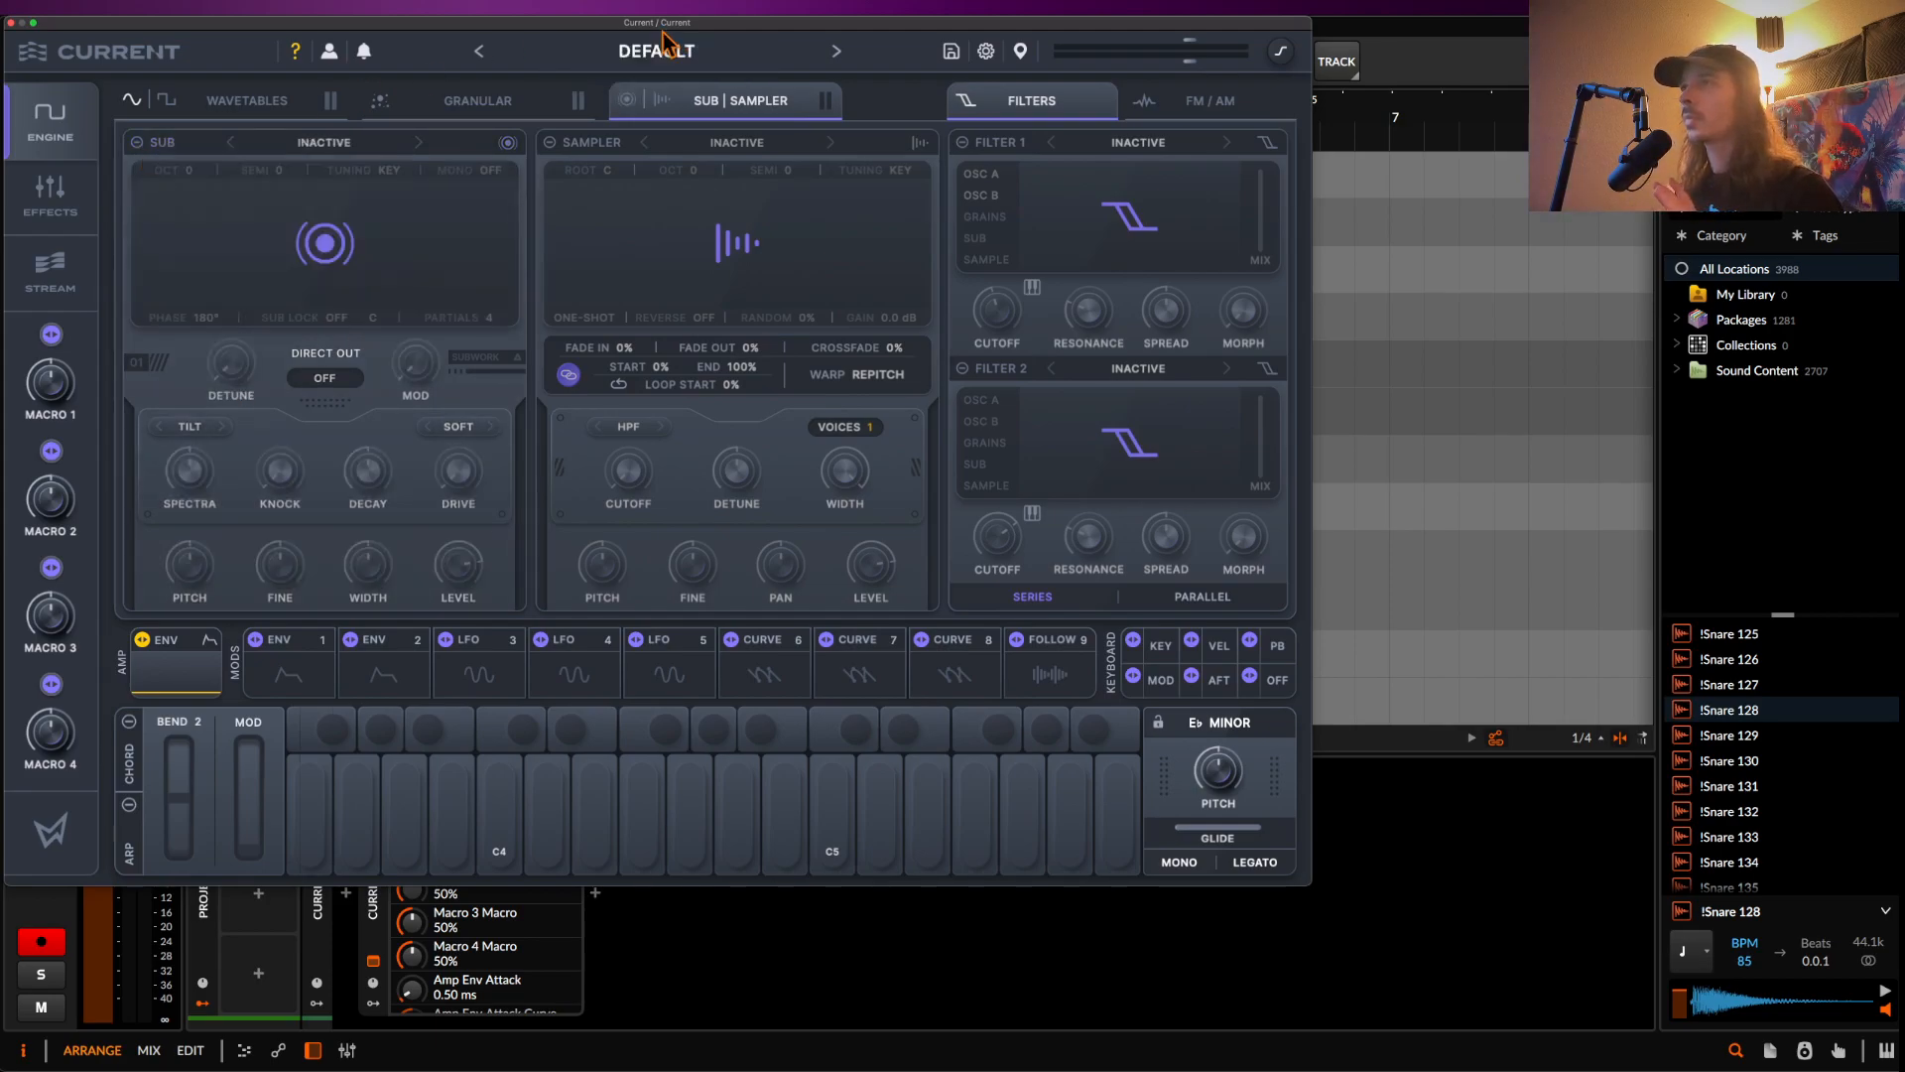
{"action": "left_click", "coordinate": [549, 143]}
{"action": "left_click", "coordinate": [548, 143]}
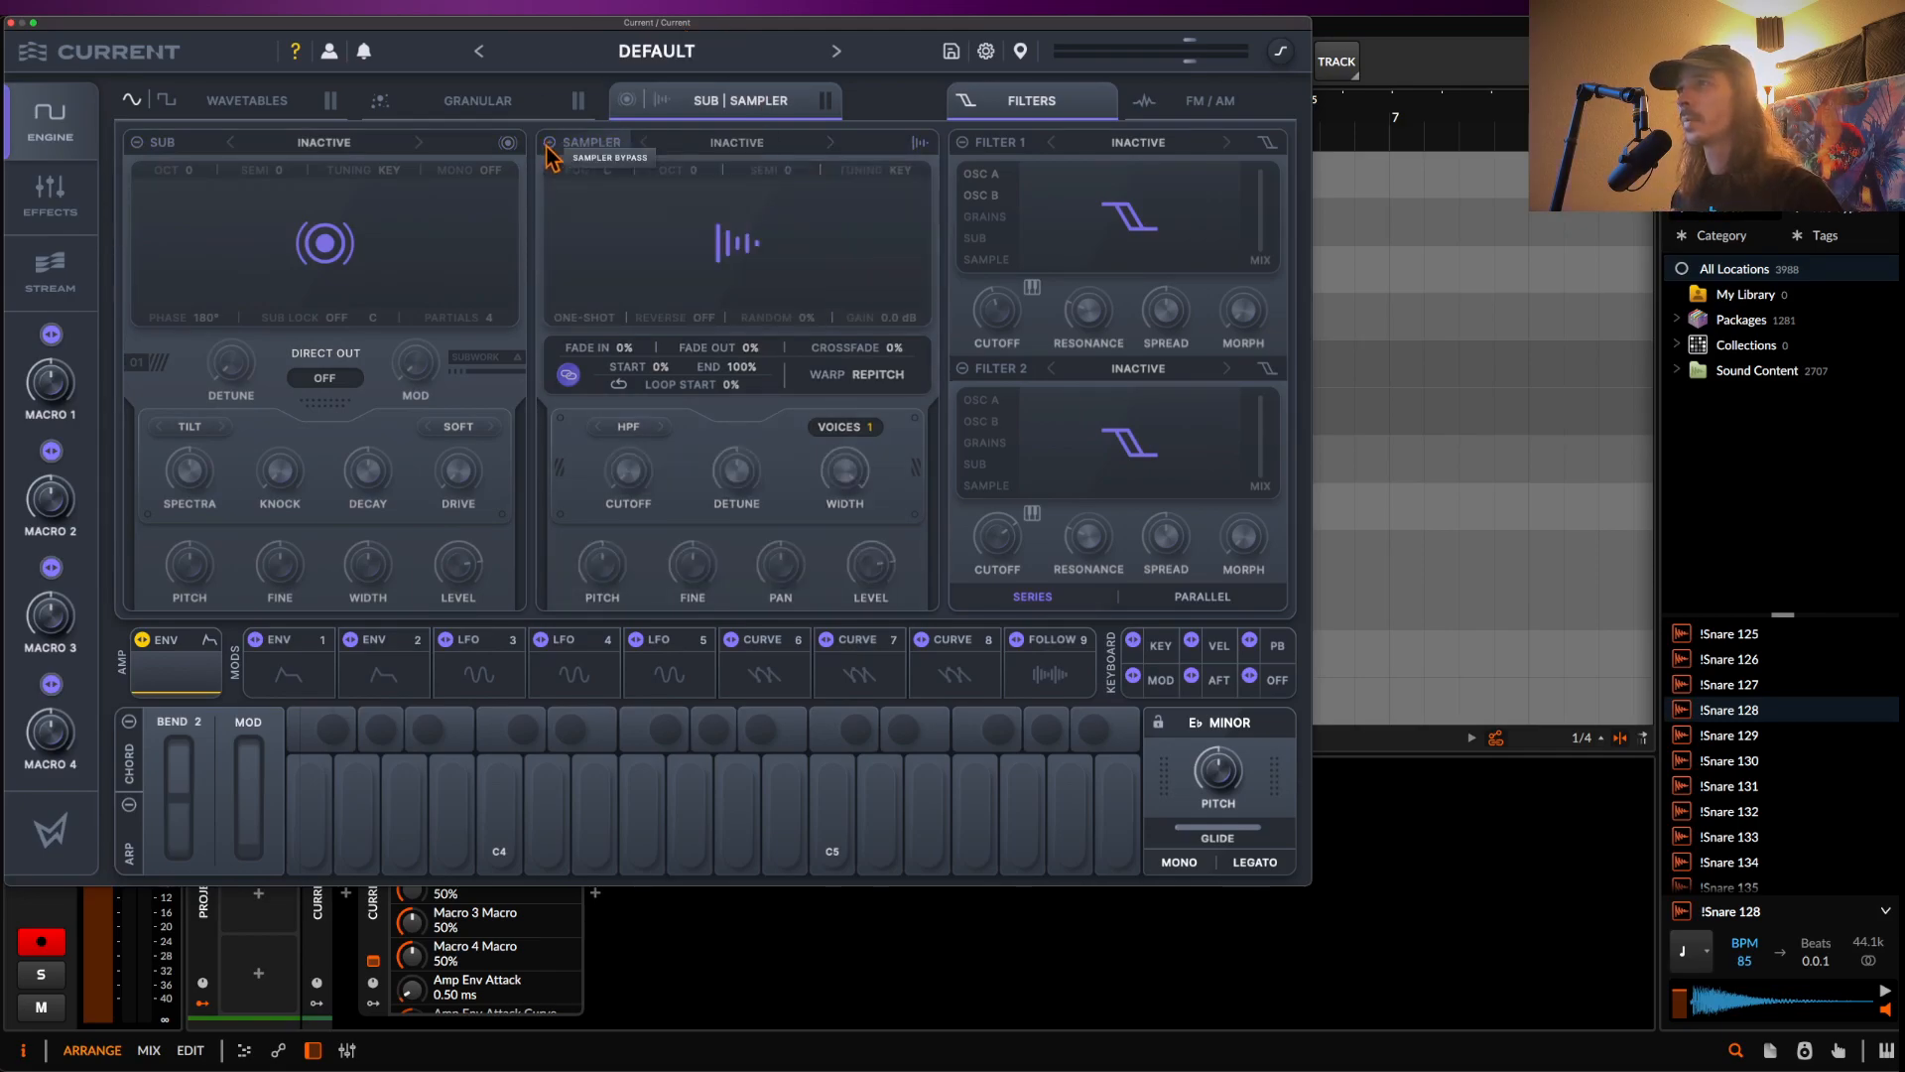
- Enable Filter 1 and Filter 2, and route Osc A, Osc B, grains, sub and sample into Filter 2
{"action": "left_click", "coordinate": [962, 143]}
{"action": "left_click_drag", "start_coordinate": [1240, 312], "coordinate": [1199, 420]}
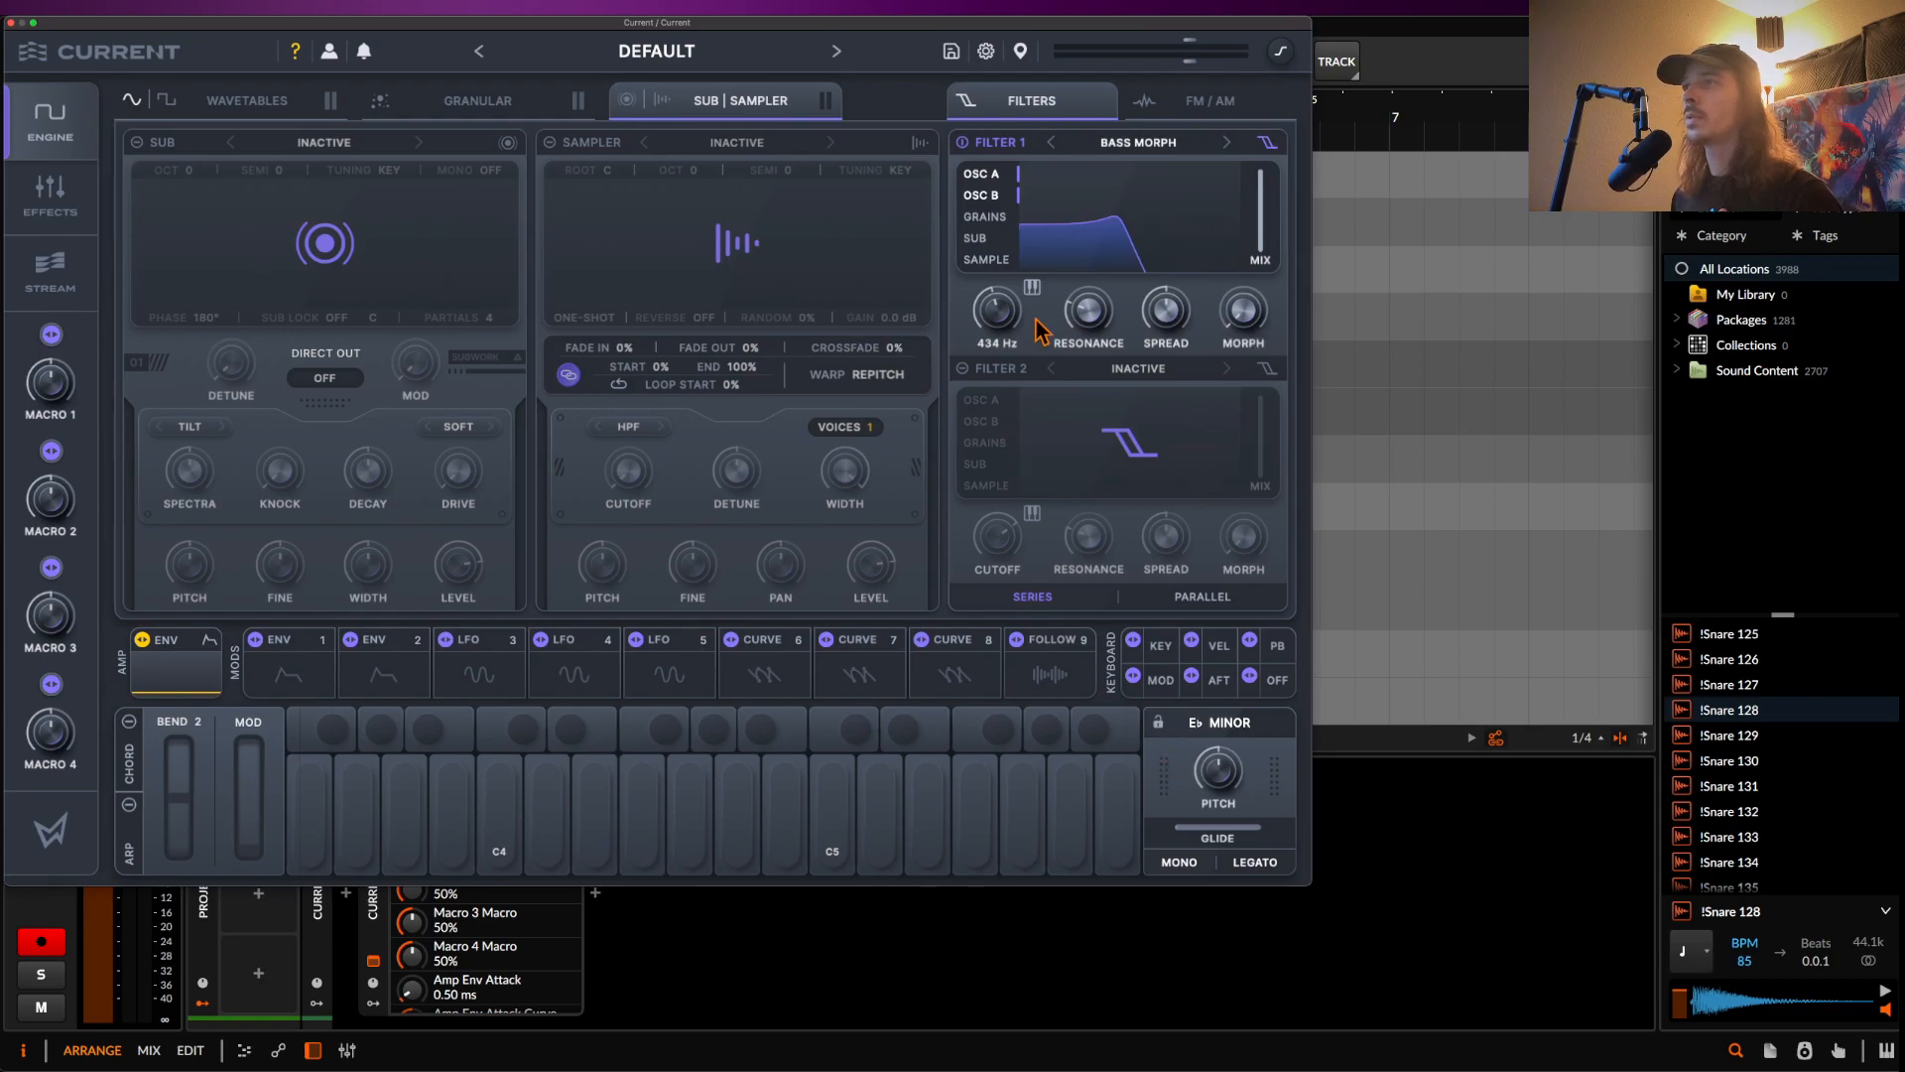
{"action": "left_click", "coordinate": [961, 369]}
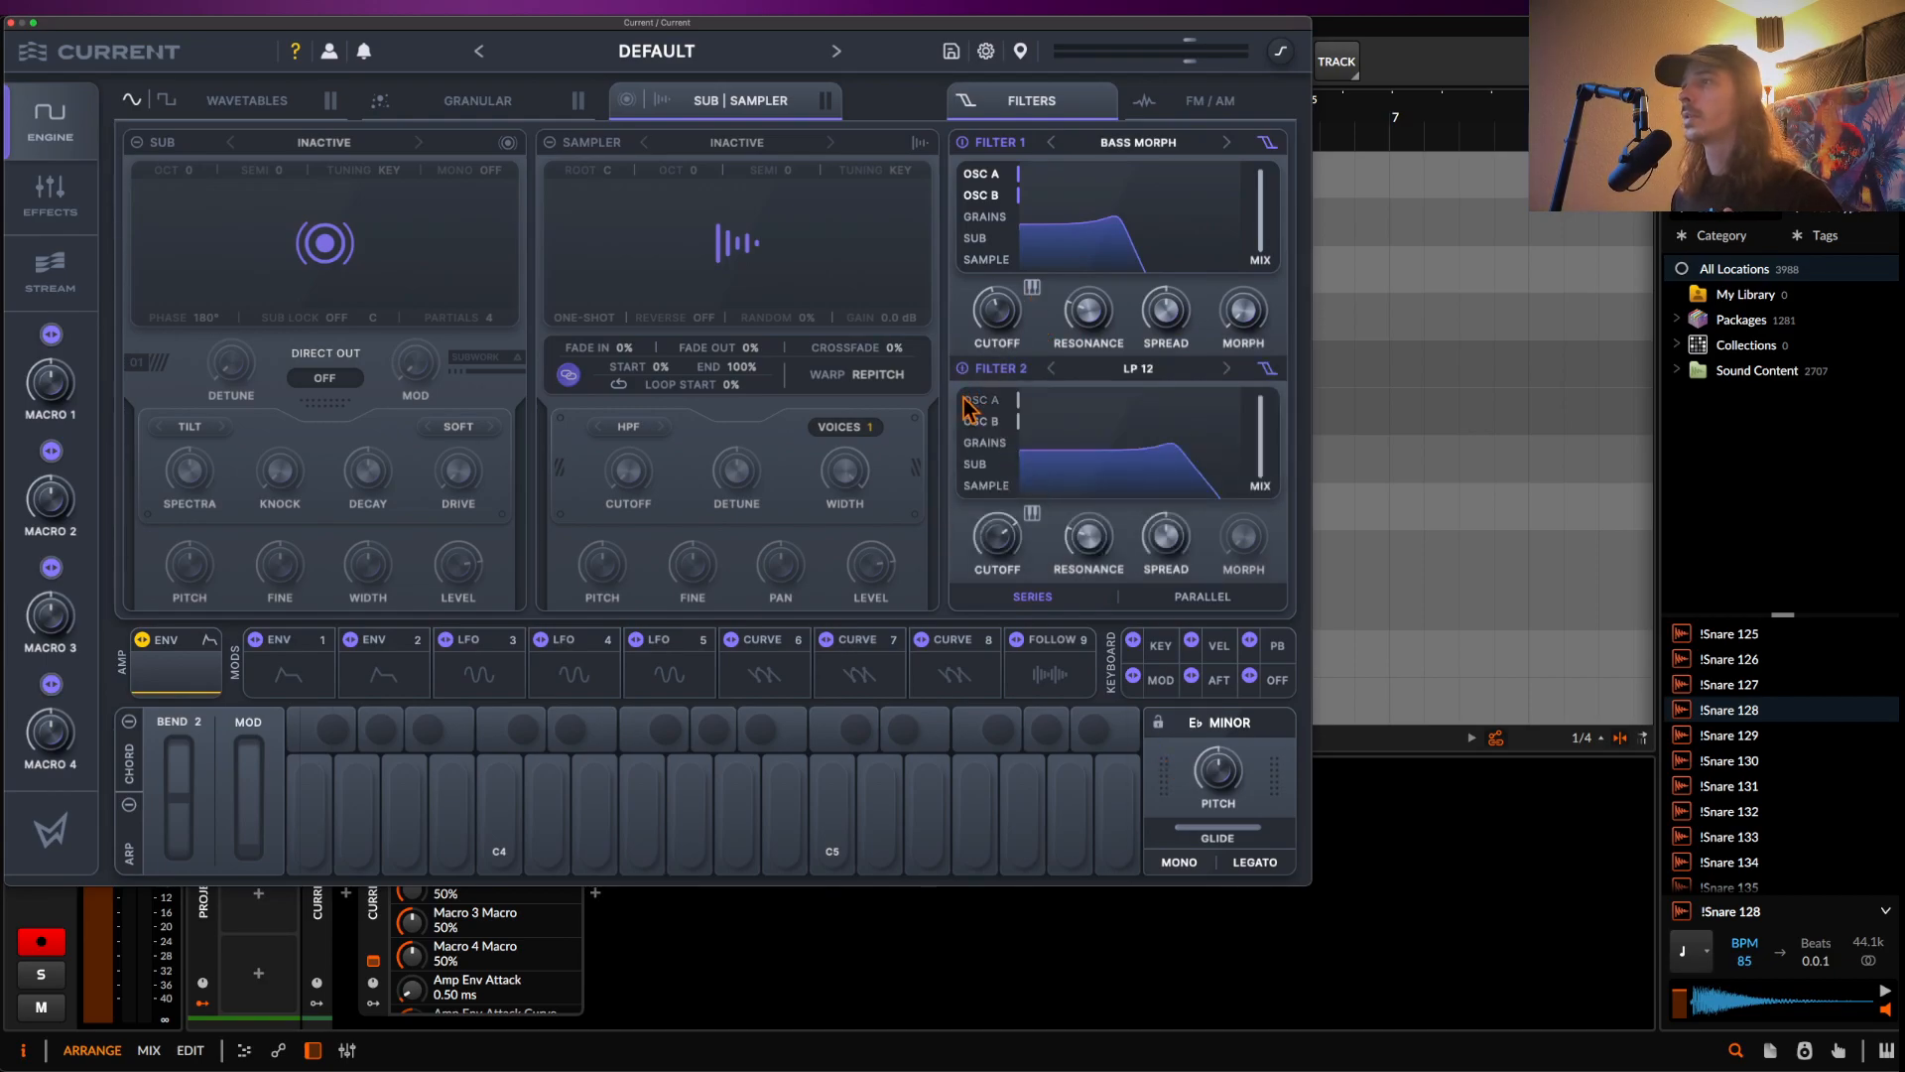
{"action": "left_click", "coordinate": [980, 443]}
{"action": "left_click", "coordinate": [978, 465]}
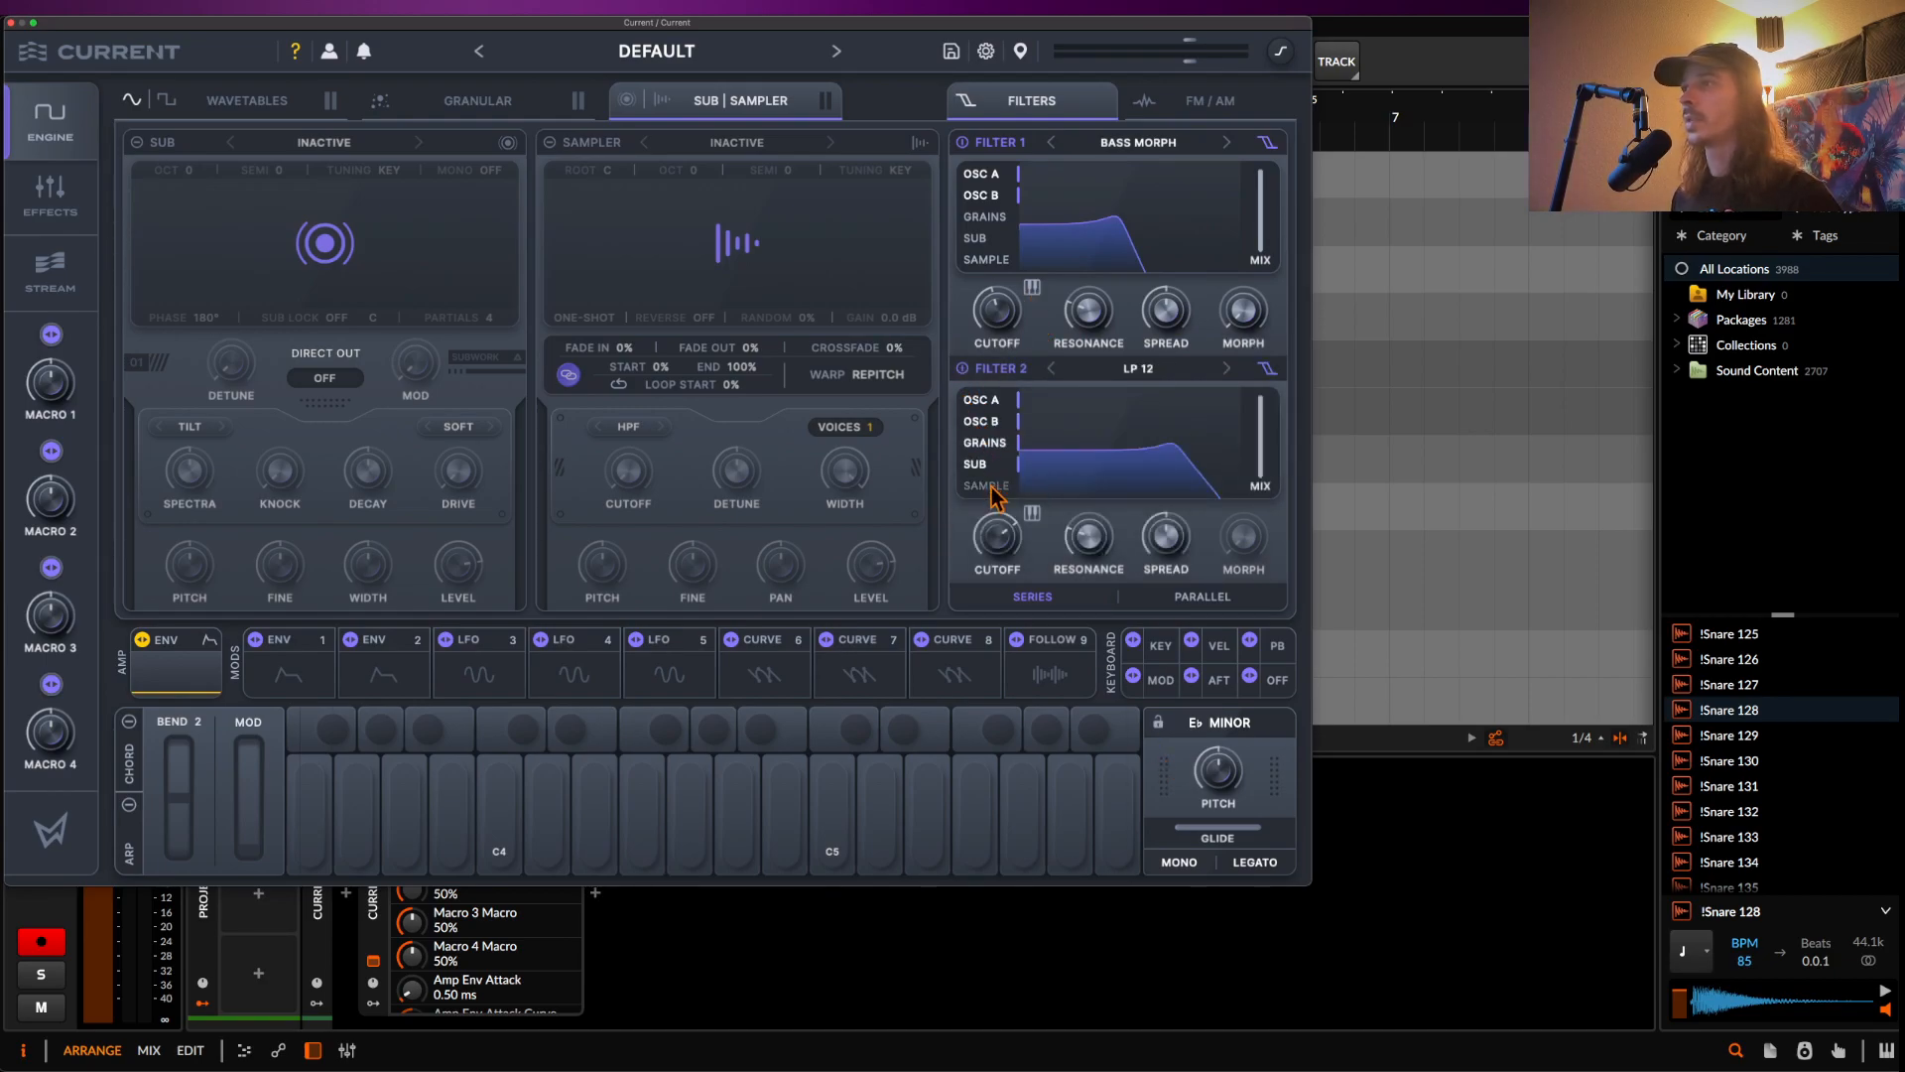
{"action": "left_click", "coordinate": [989, 486]}
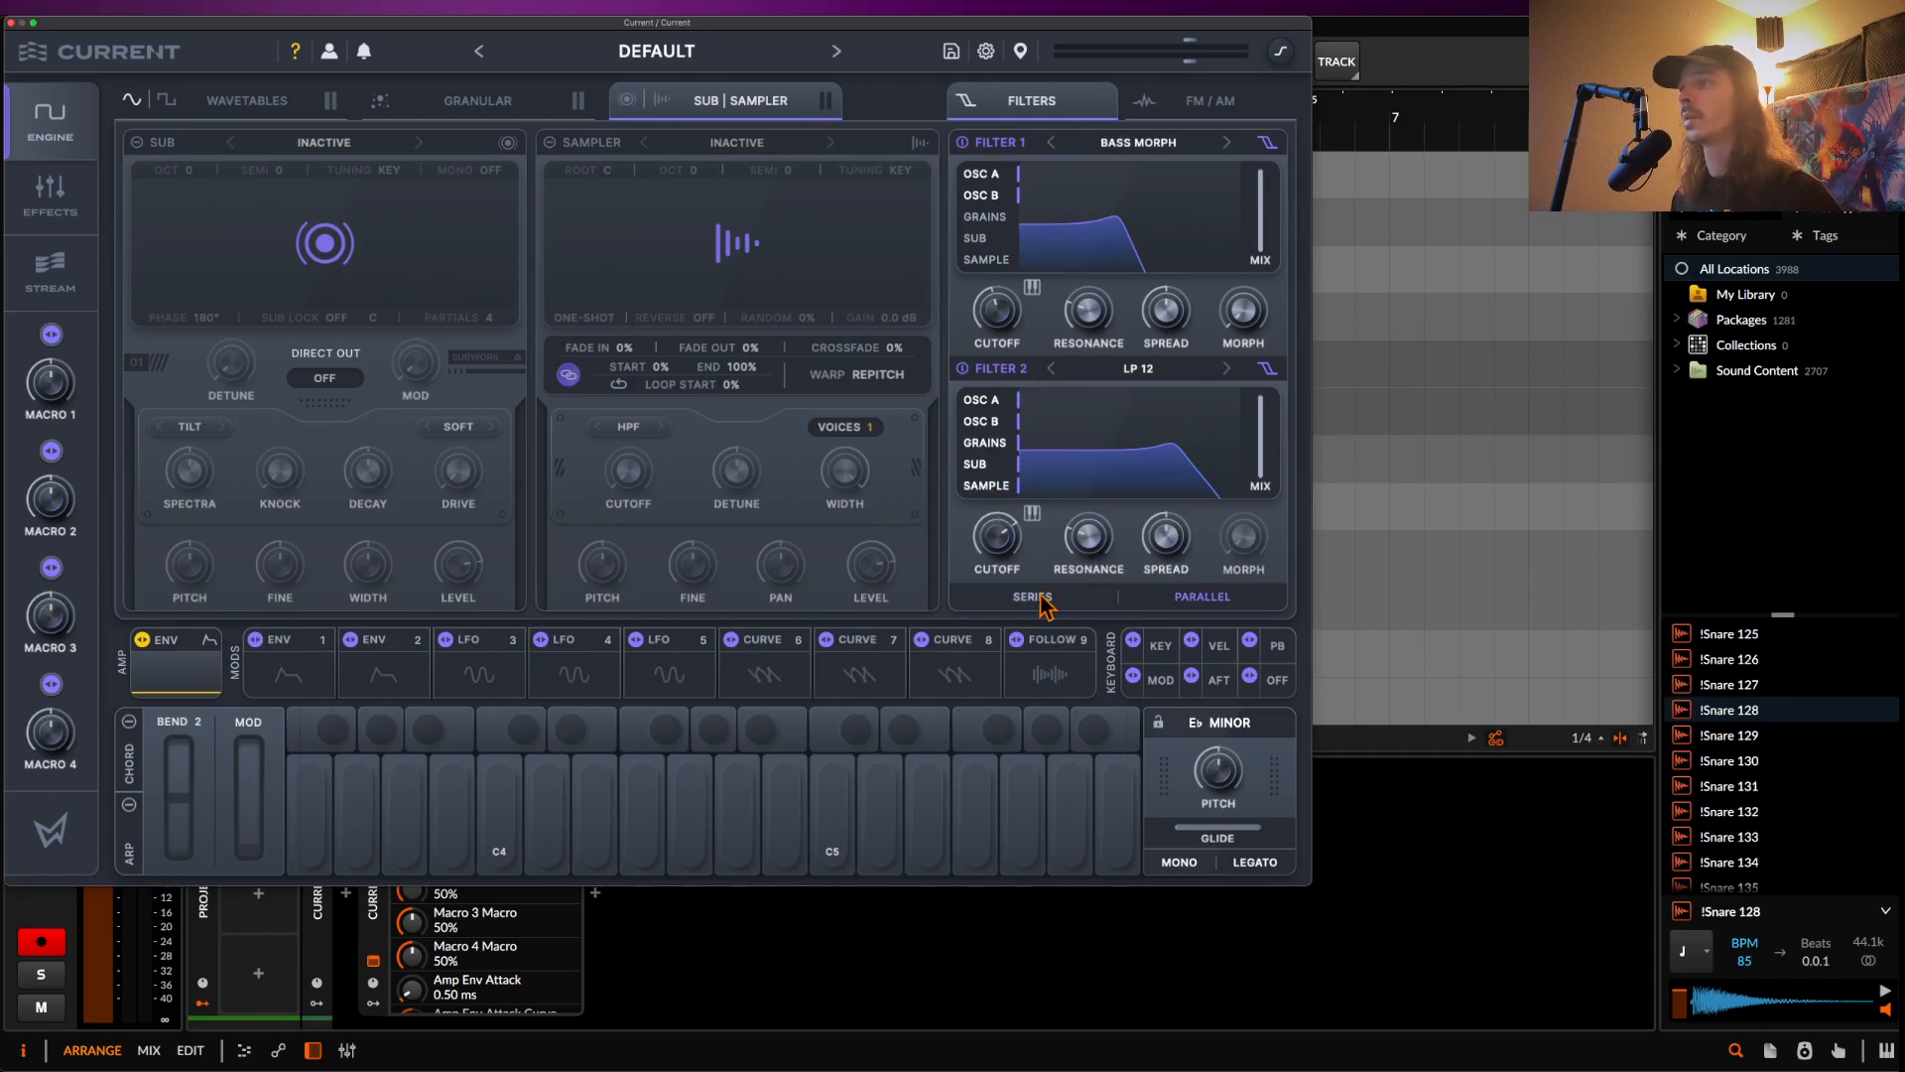
- In the FM/AM section, set Osc A's modulation source to Osc B and Osc B's source to Osc A
{"action": "left_click", "coordinate": [1166, 107]}
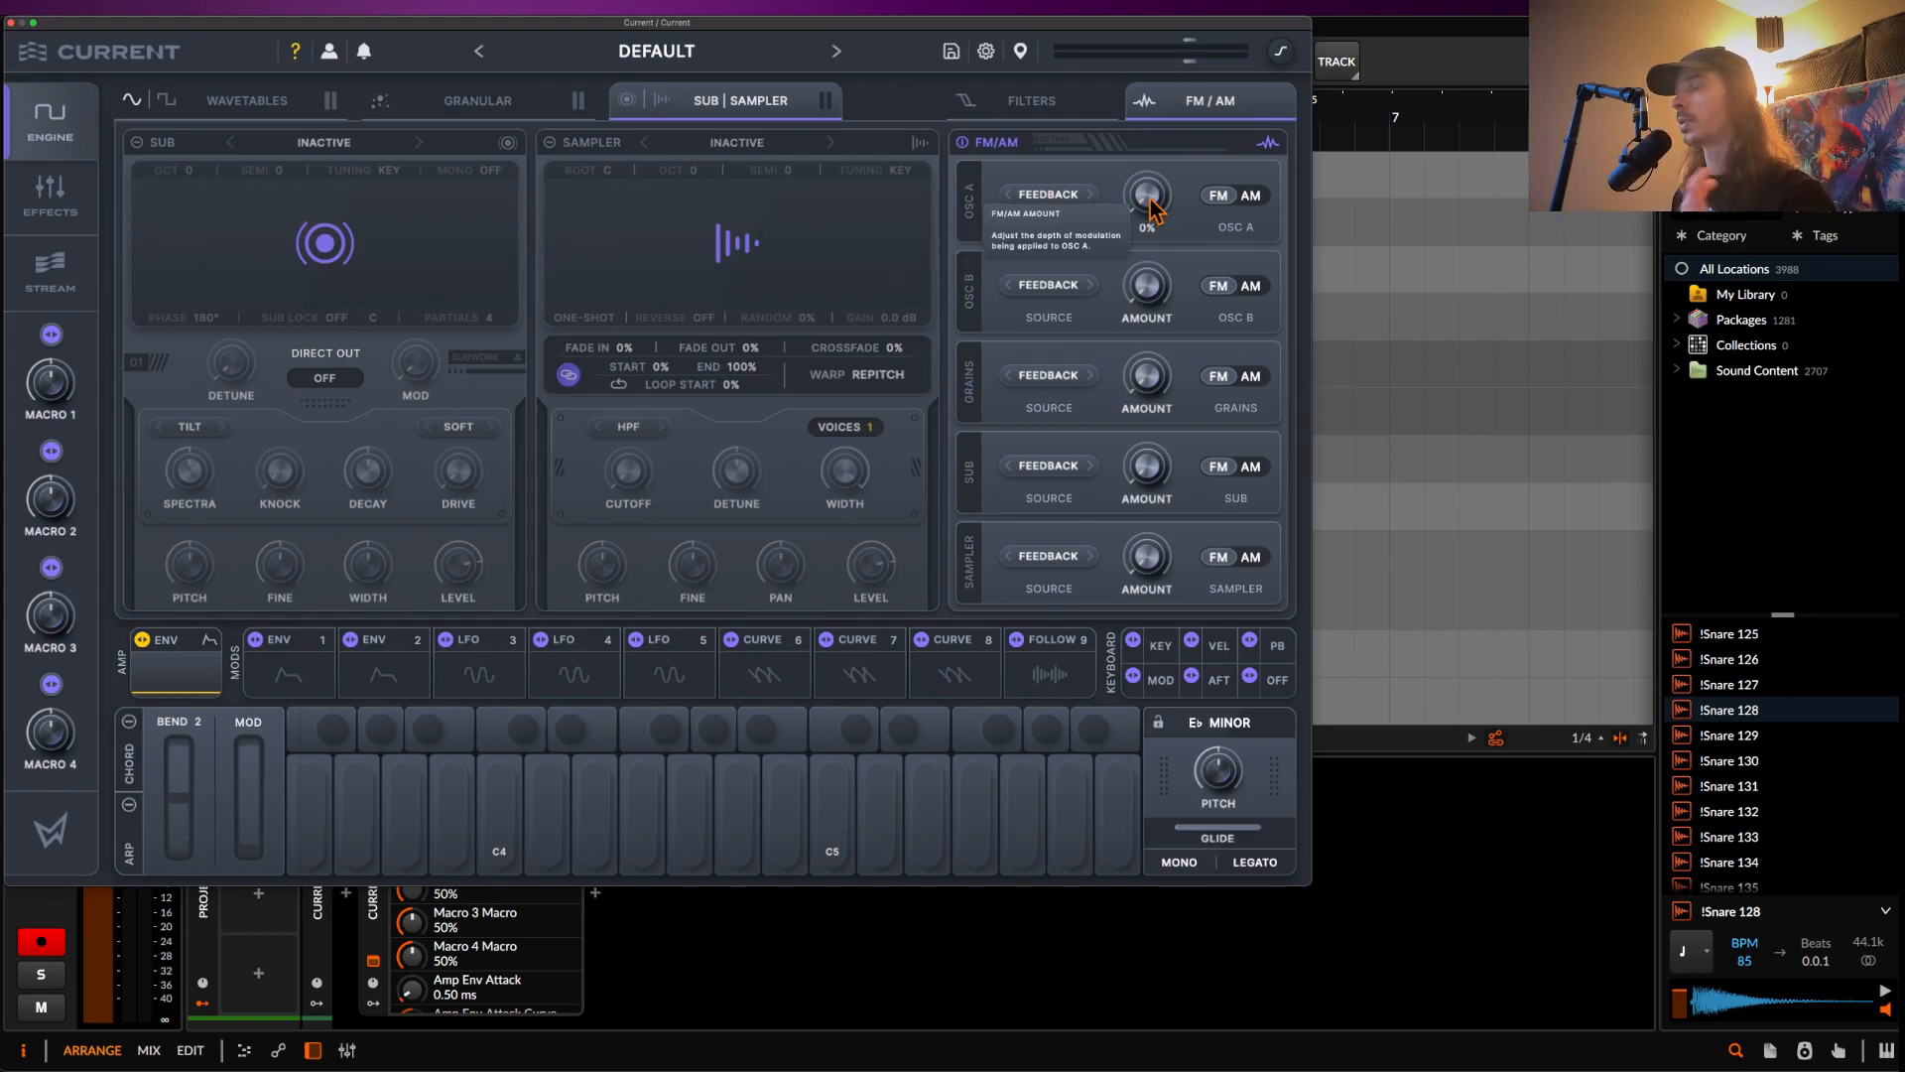
{"action": "left_click", "coordinate": [1062, 198]}
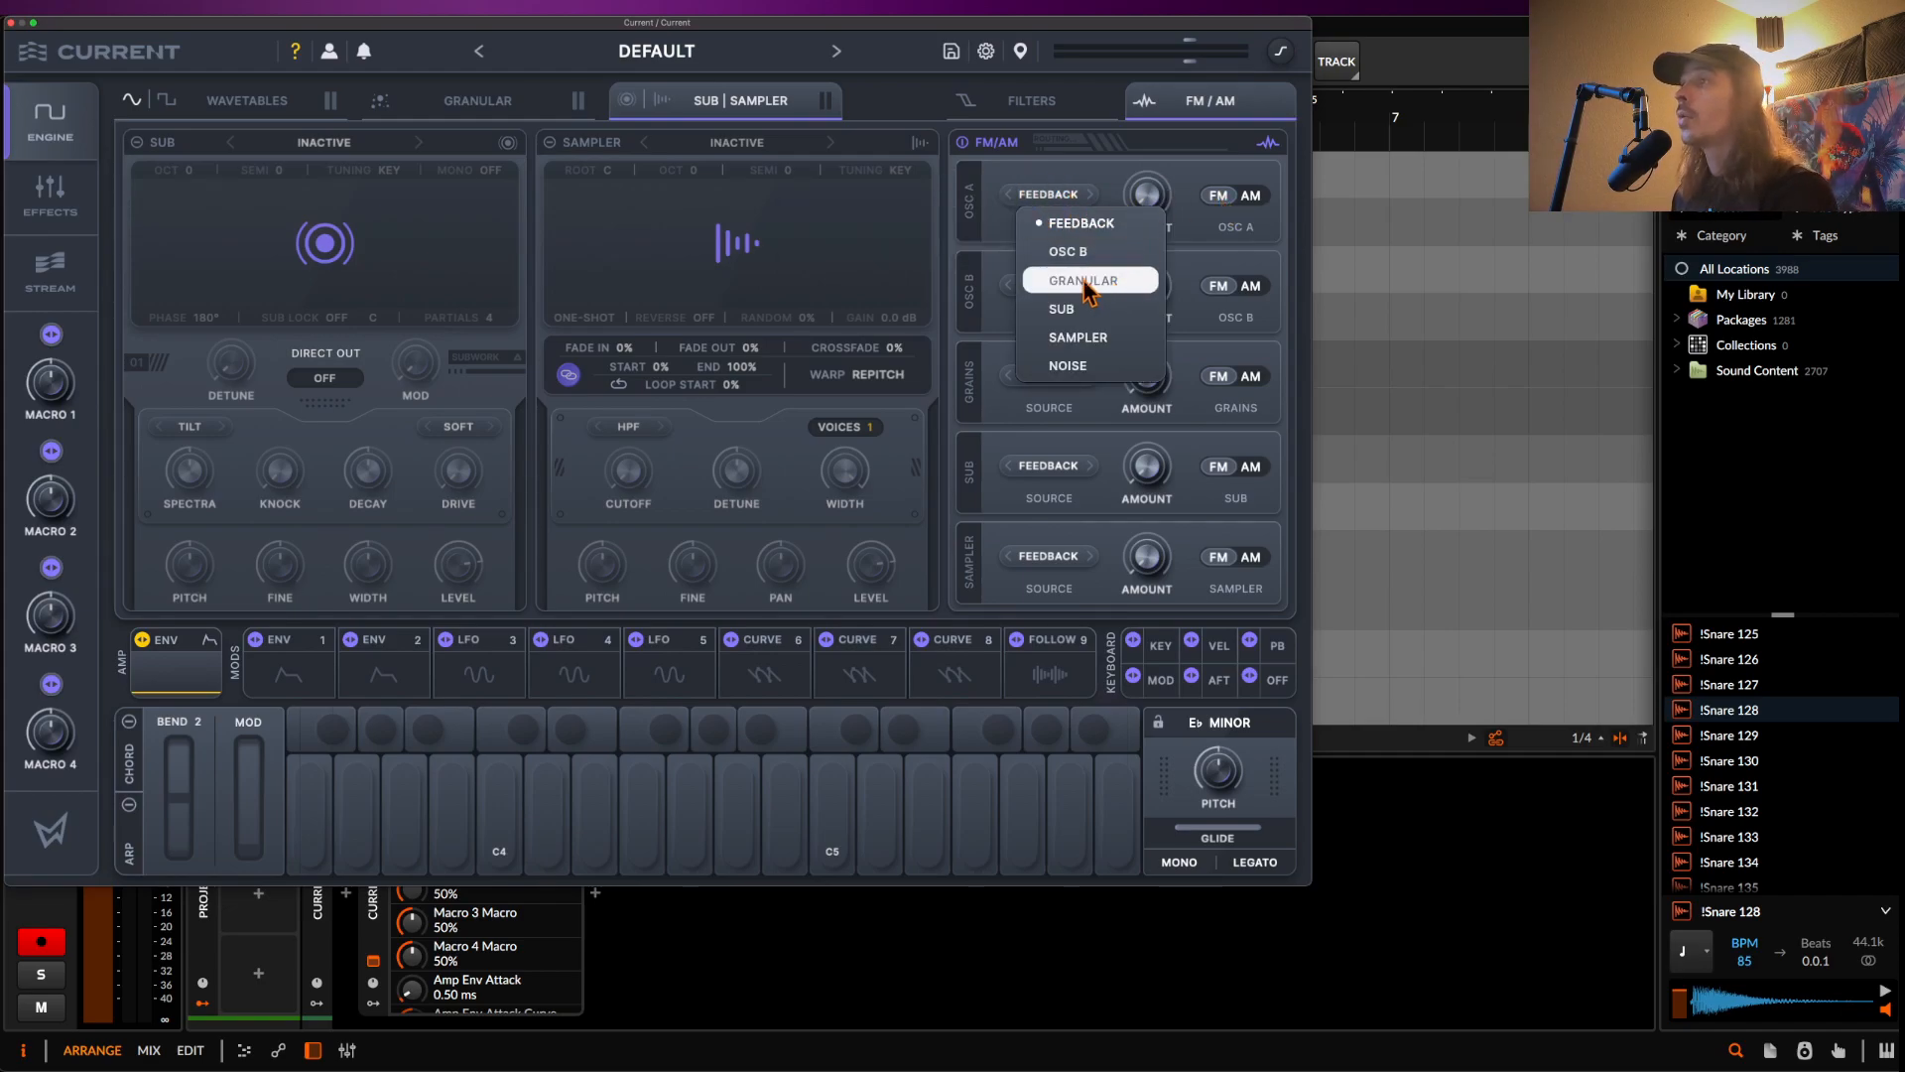
{"action": "left_click", "coordinate": [1068, 251]}
{"action": "left_click", "coordinate": [1062, 288]}
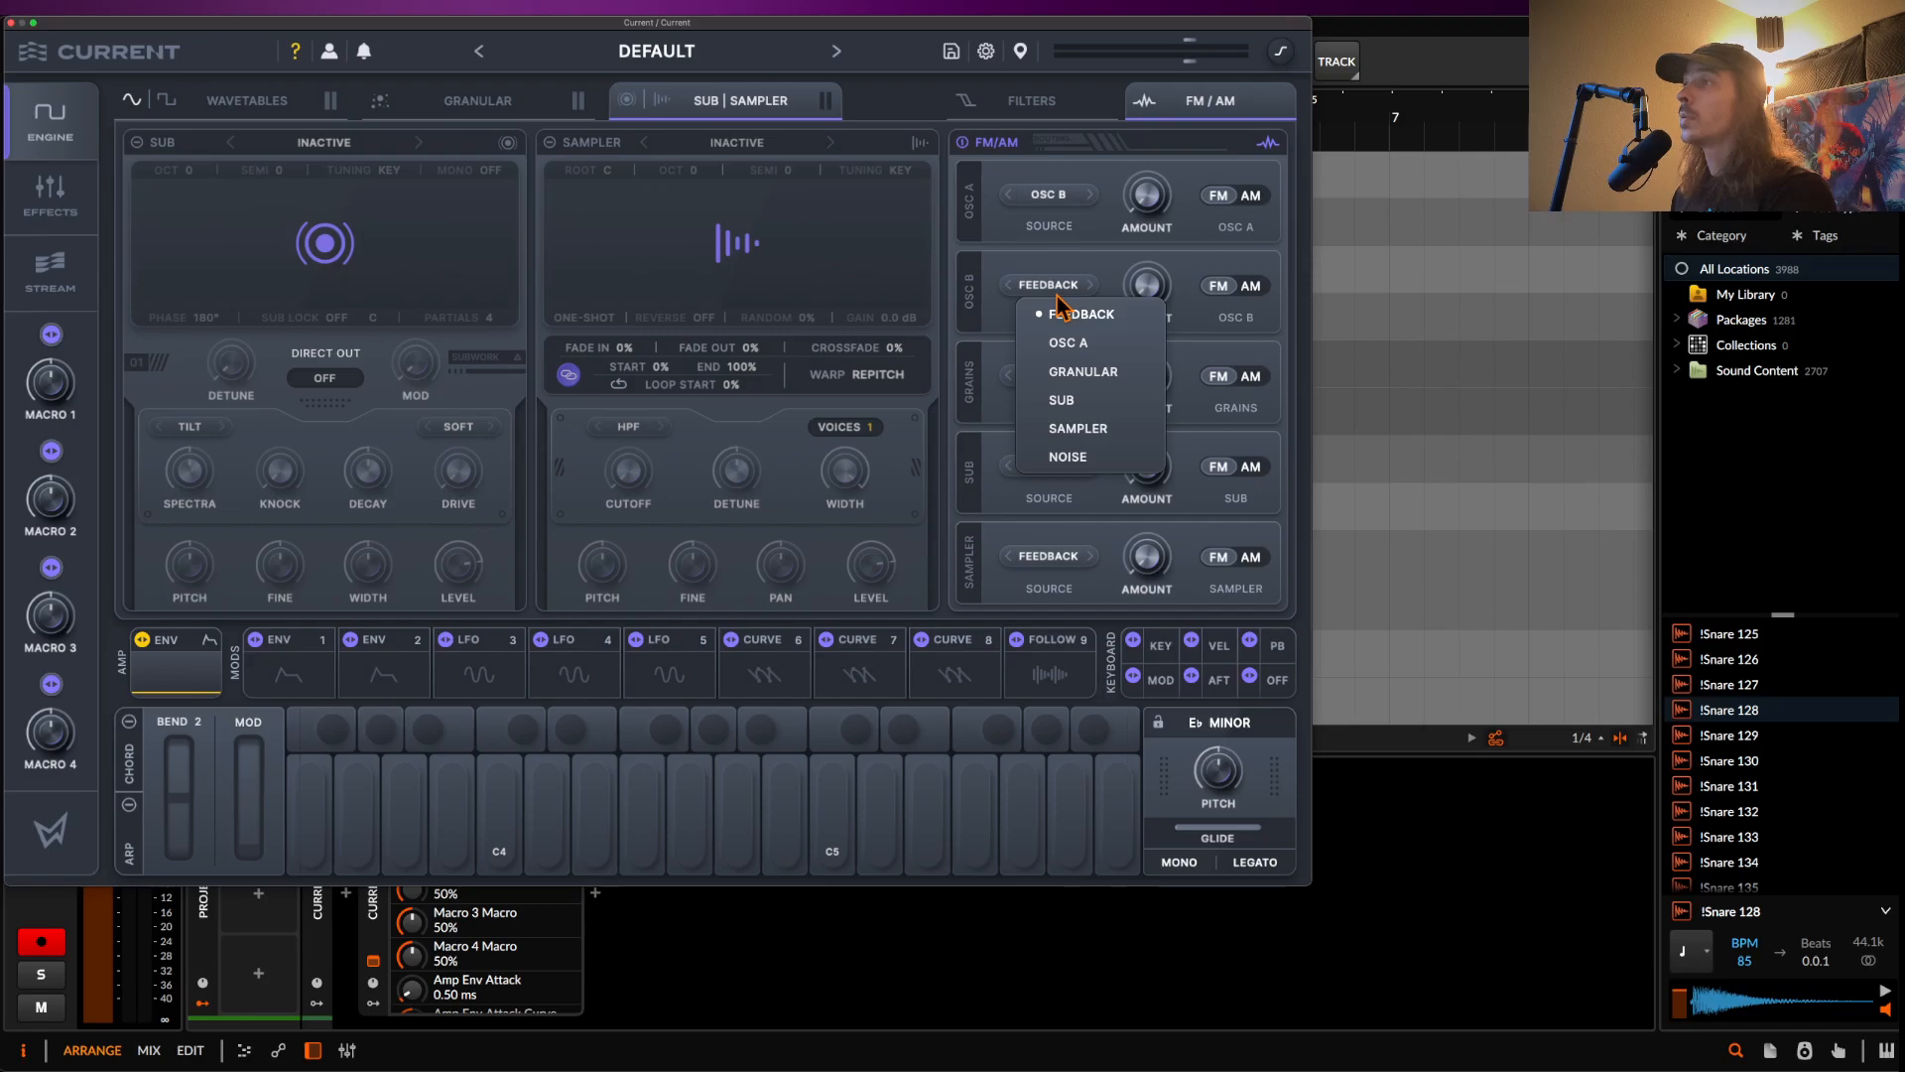
{"action": "left_click", "coordinate": [1065, 349]}
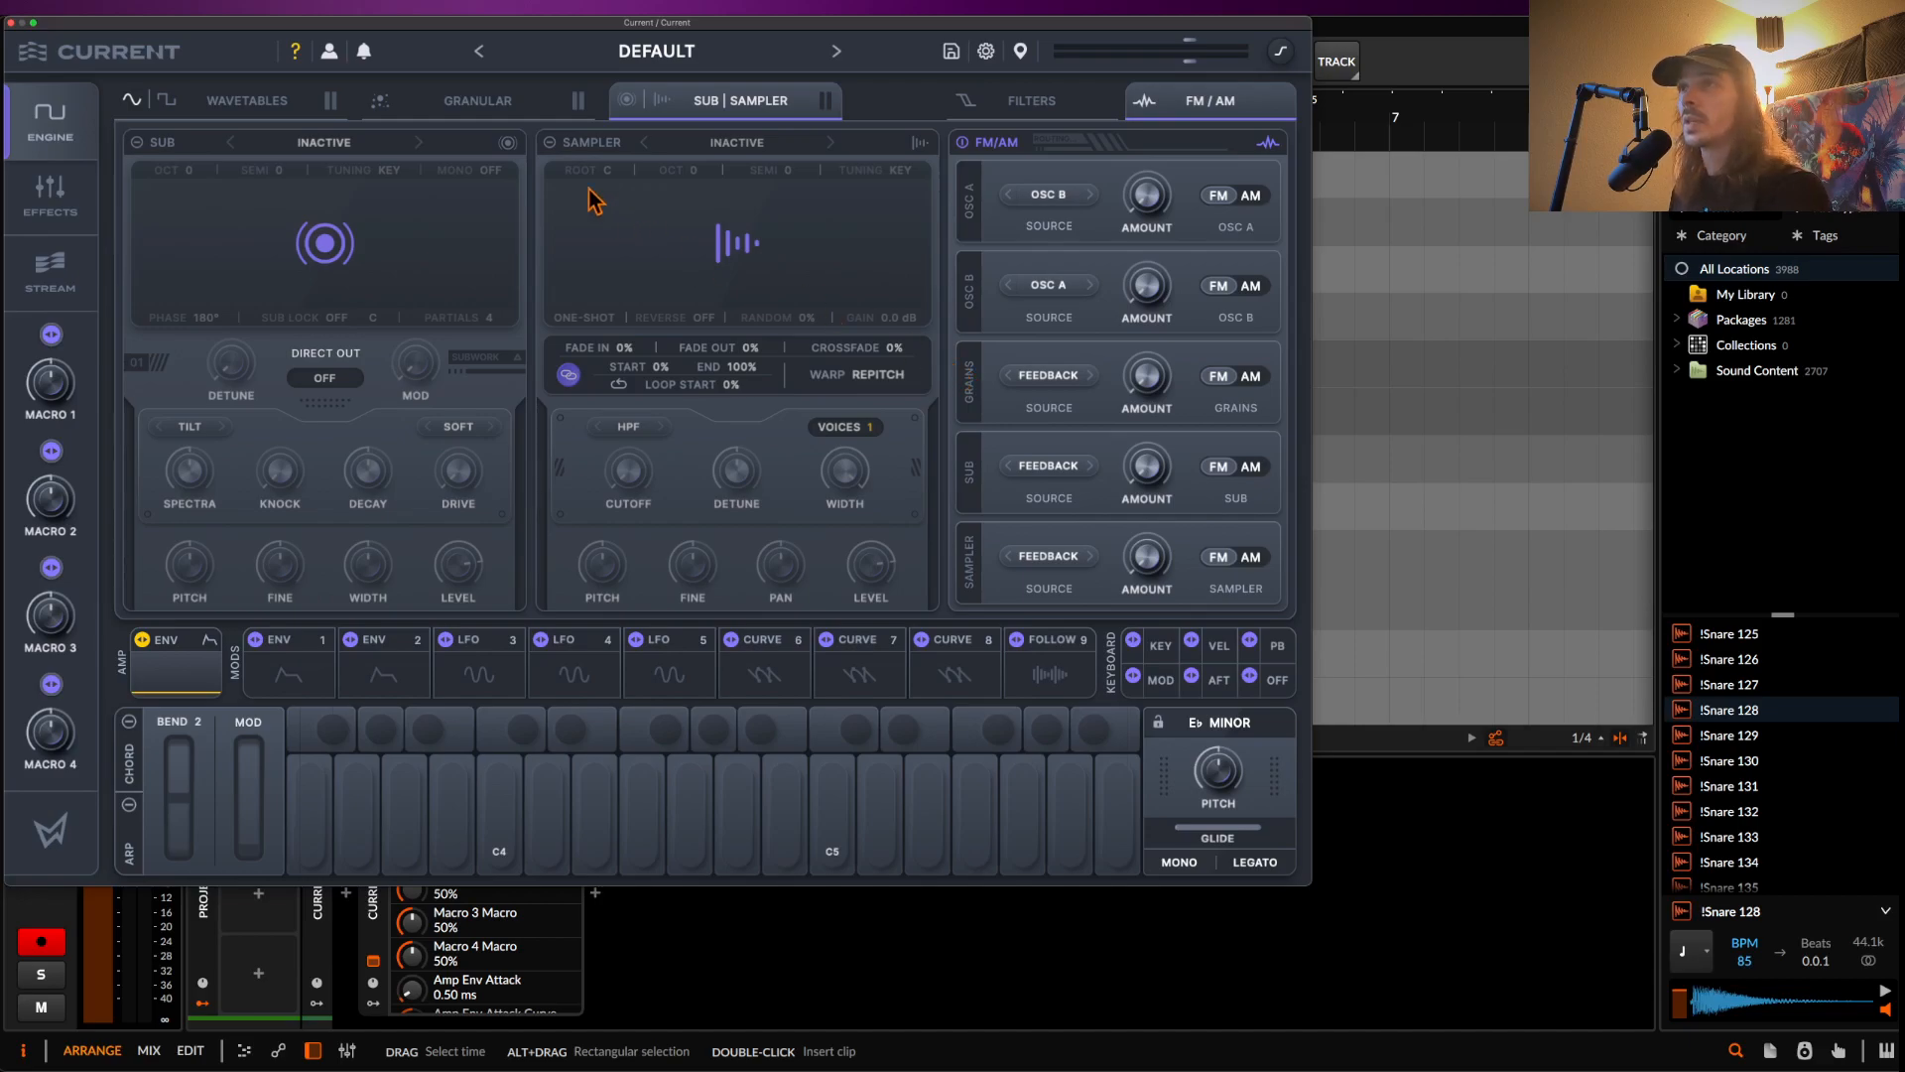
- Load the Cluster Delay into the first slot of the effects chain
{"action": "left_click", "coordinate": [72, 203]}
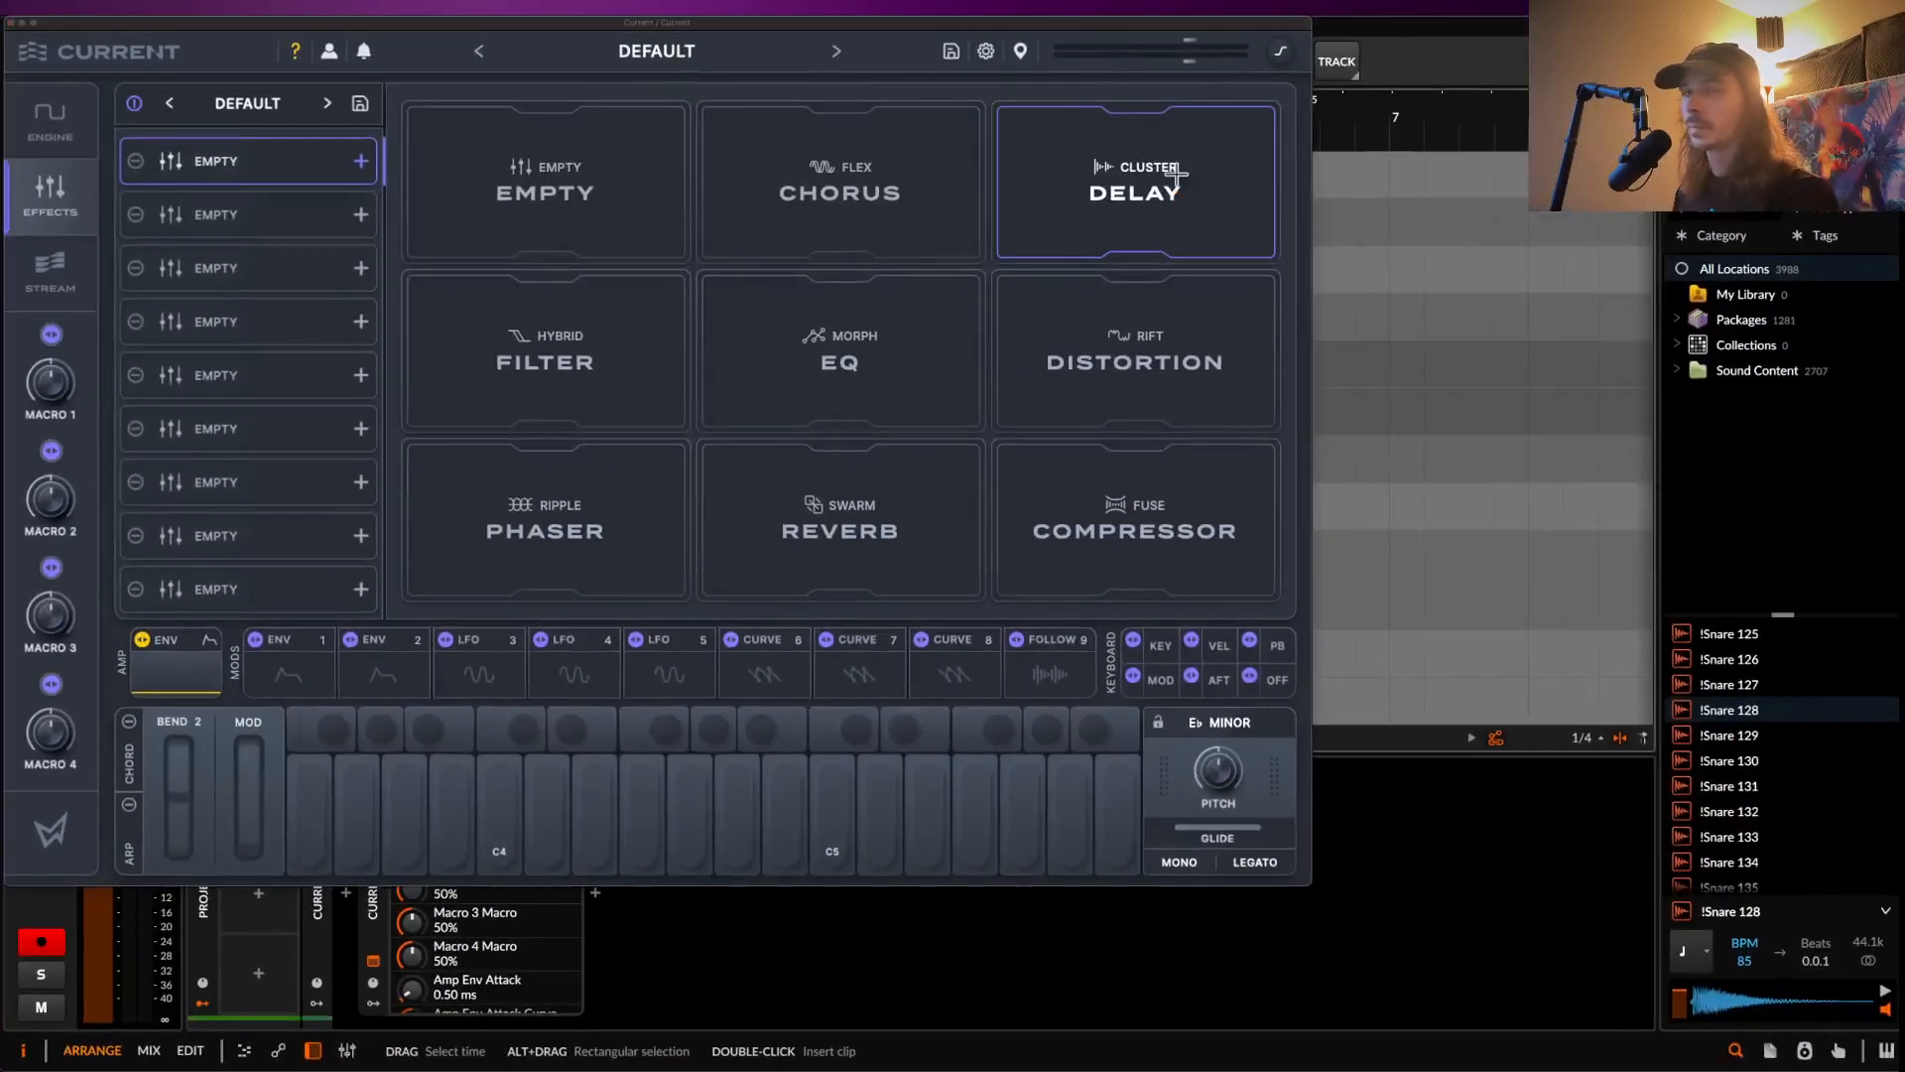
{"action": "left_click", "coordinate": [1174, 174]}
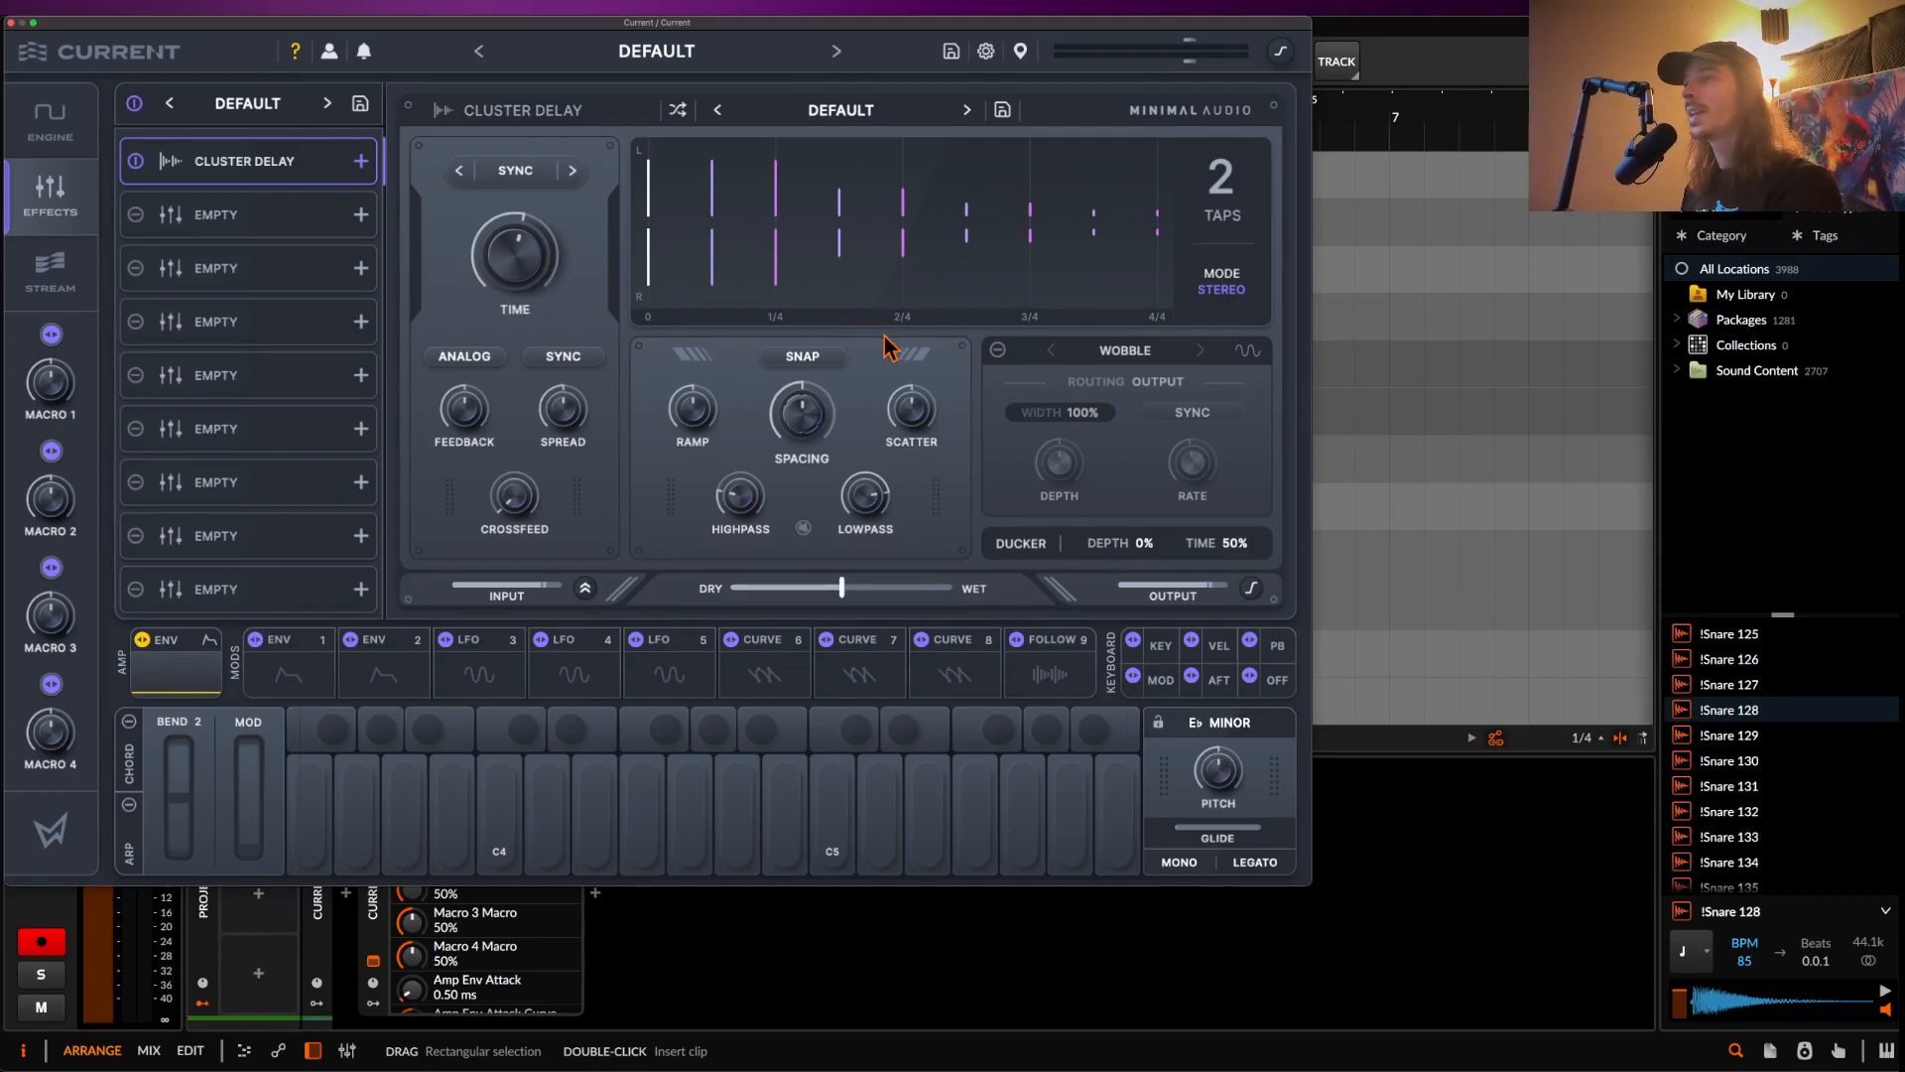
{"action": "mouse_move", "coordinate": [888, 407]}
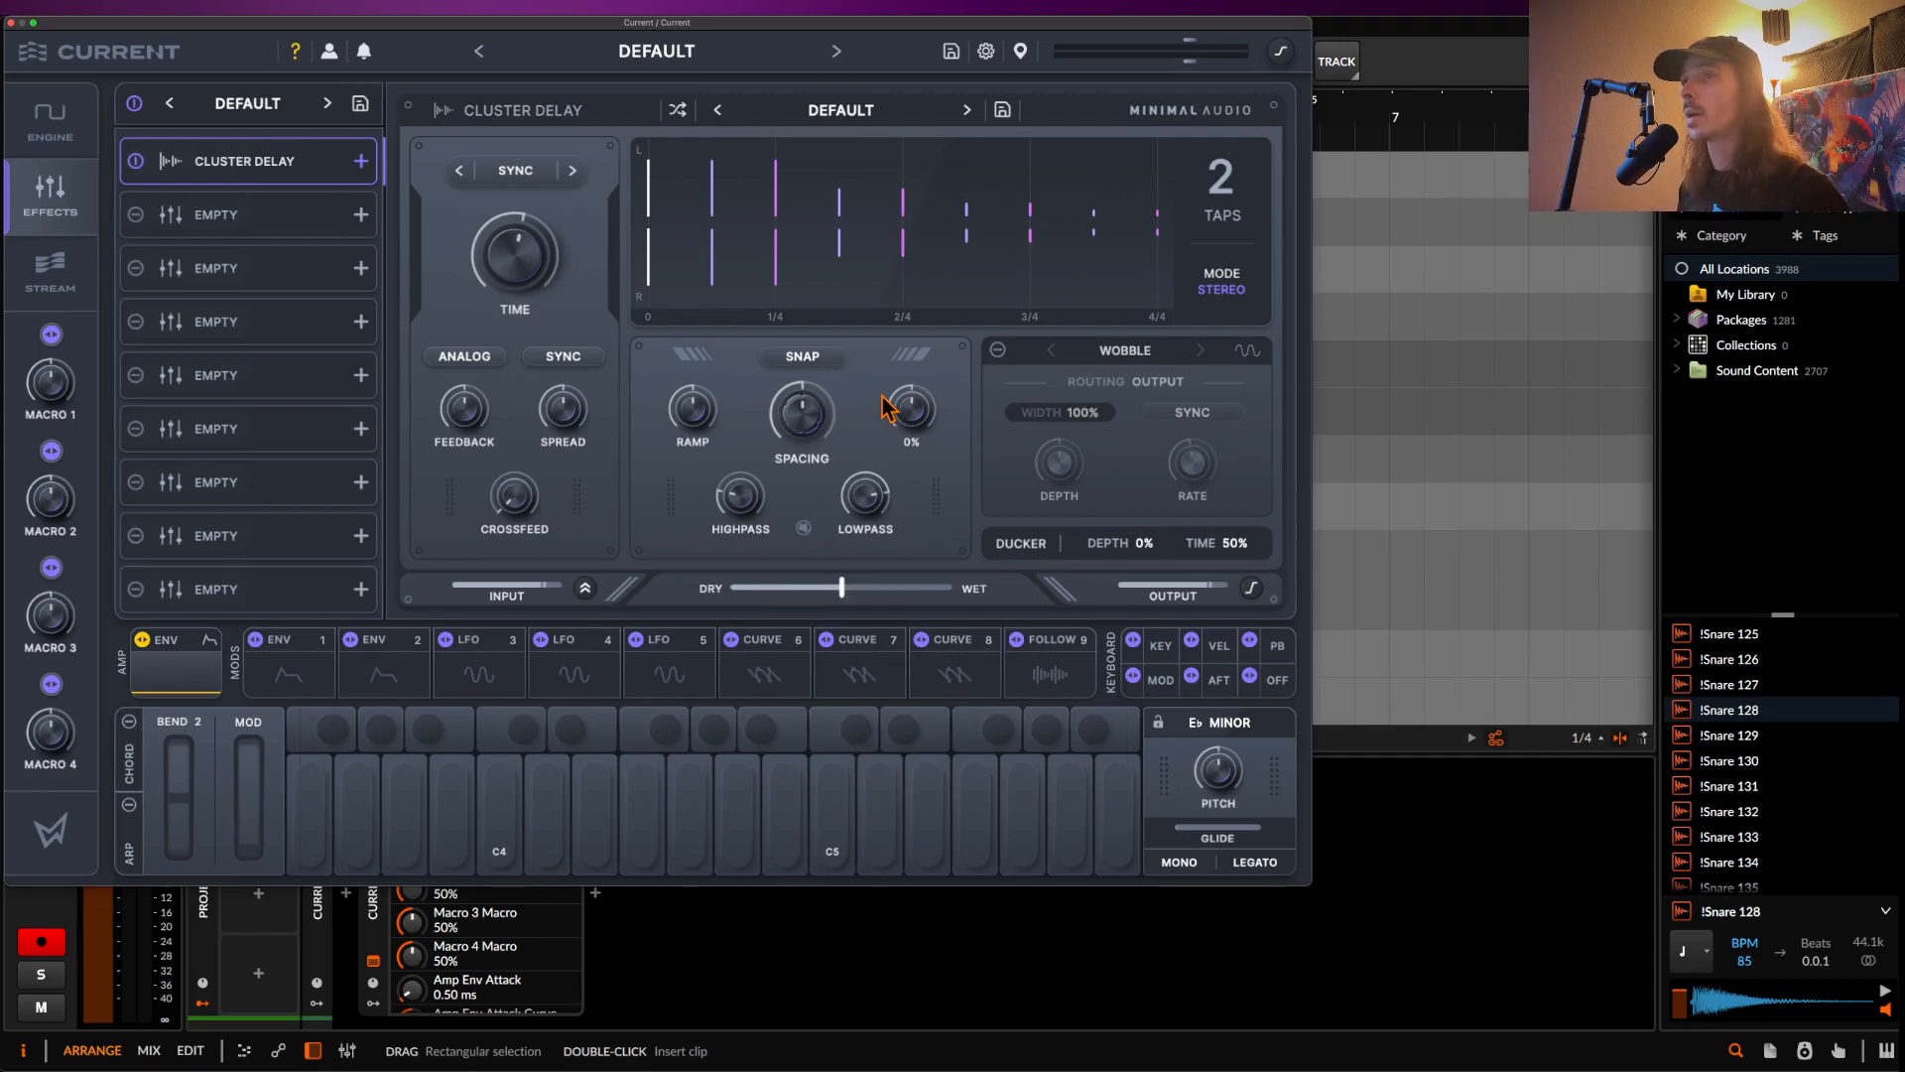
- Load the Morph EQ into the second effects slot and assign LFO 3 to modulate its Morph amount
{"action": "left_click", "coordinate": [189, 214]}
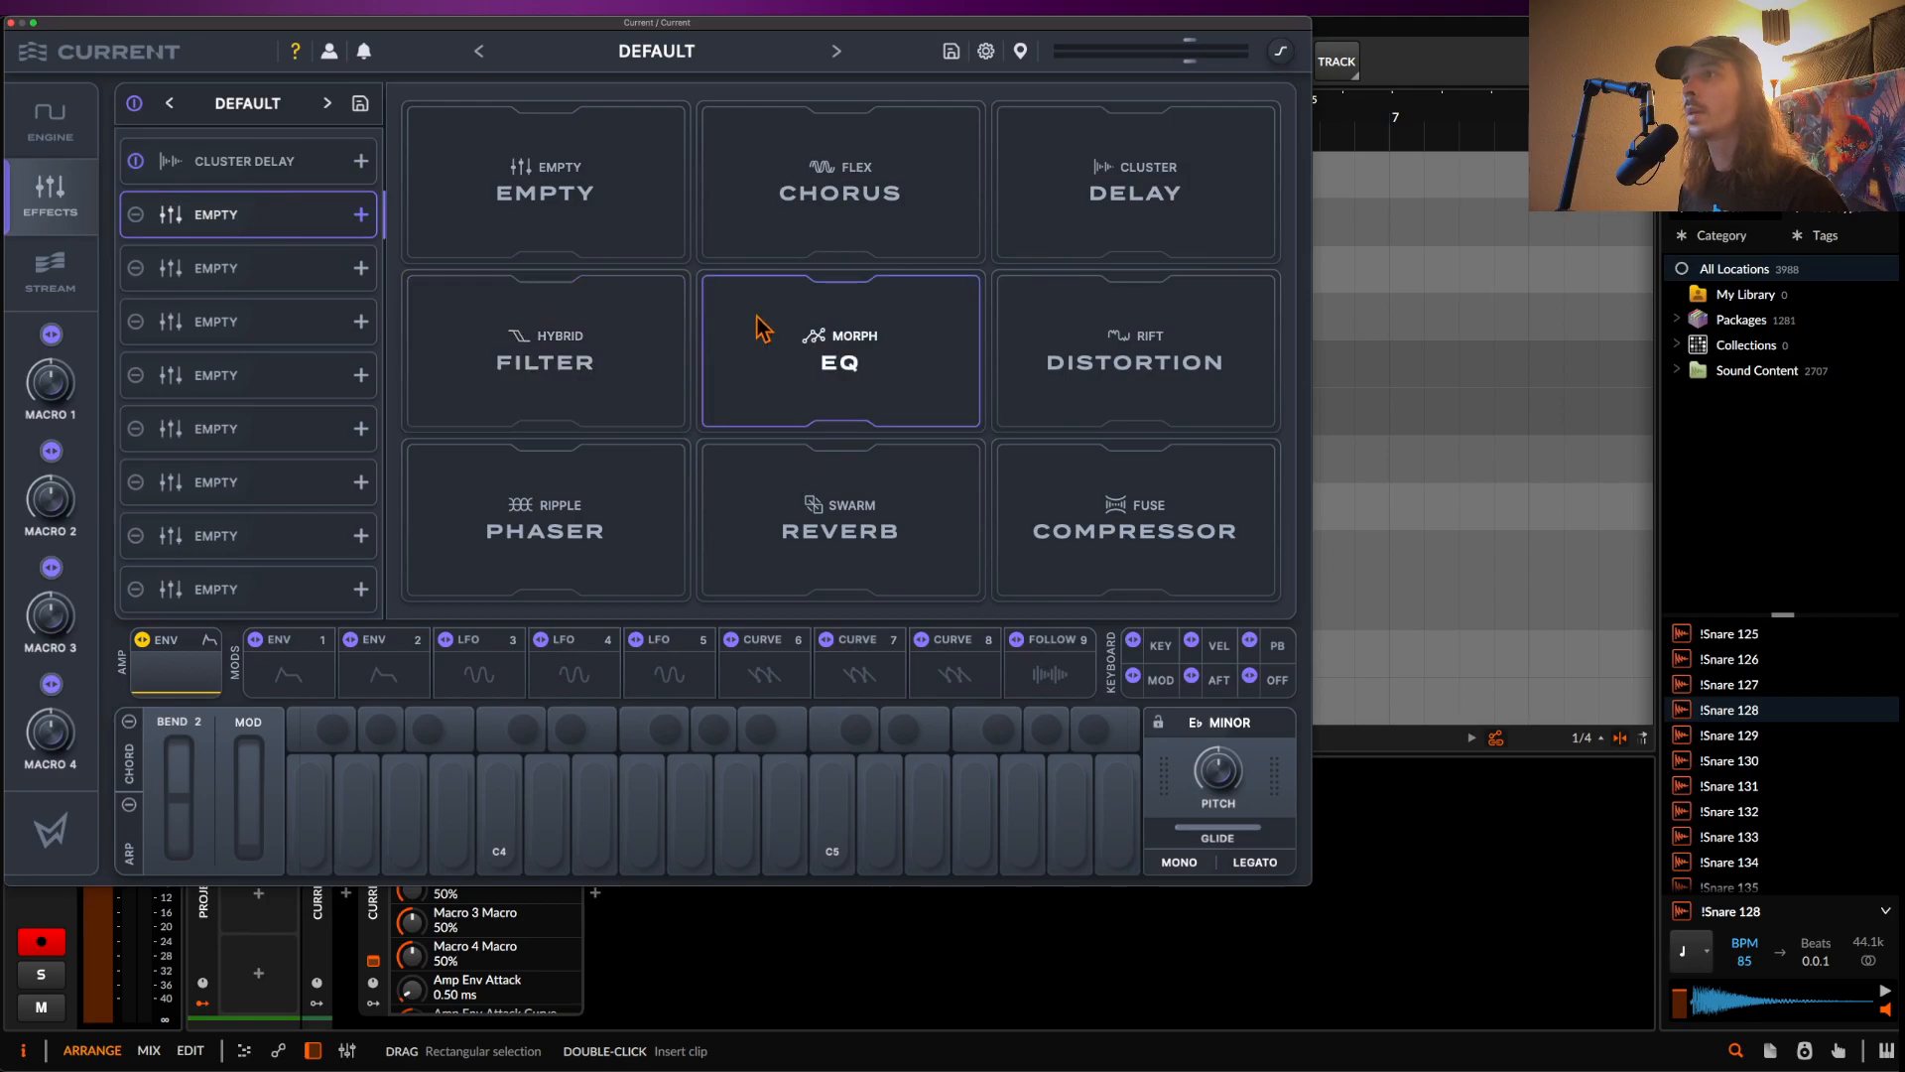
{"action": "left_click", "coordinate": [800, 334]}
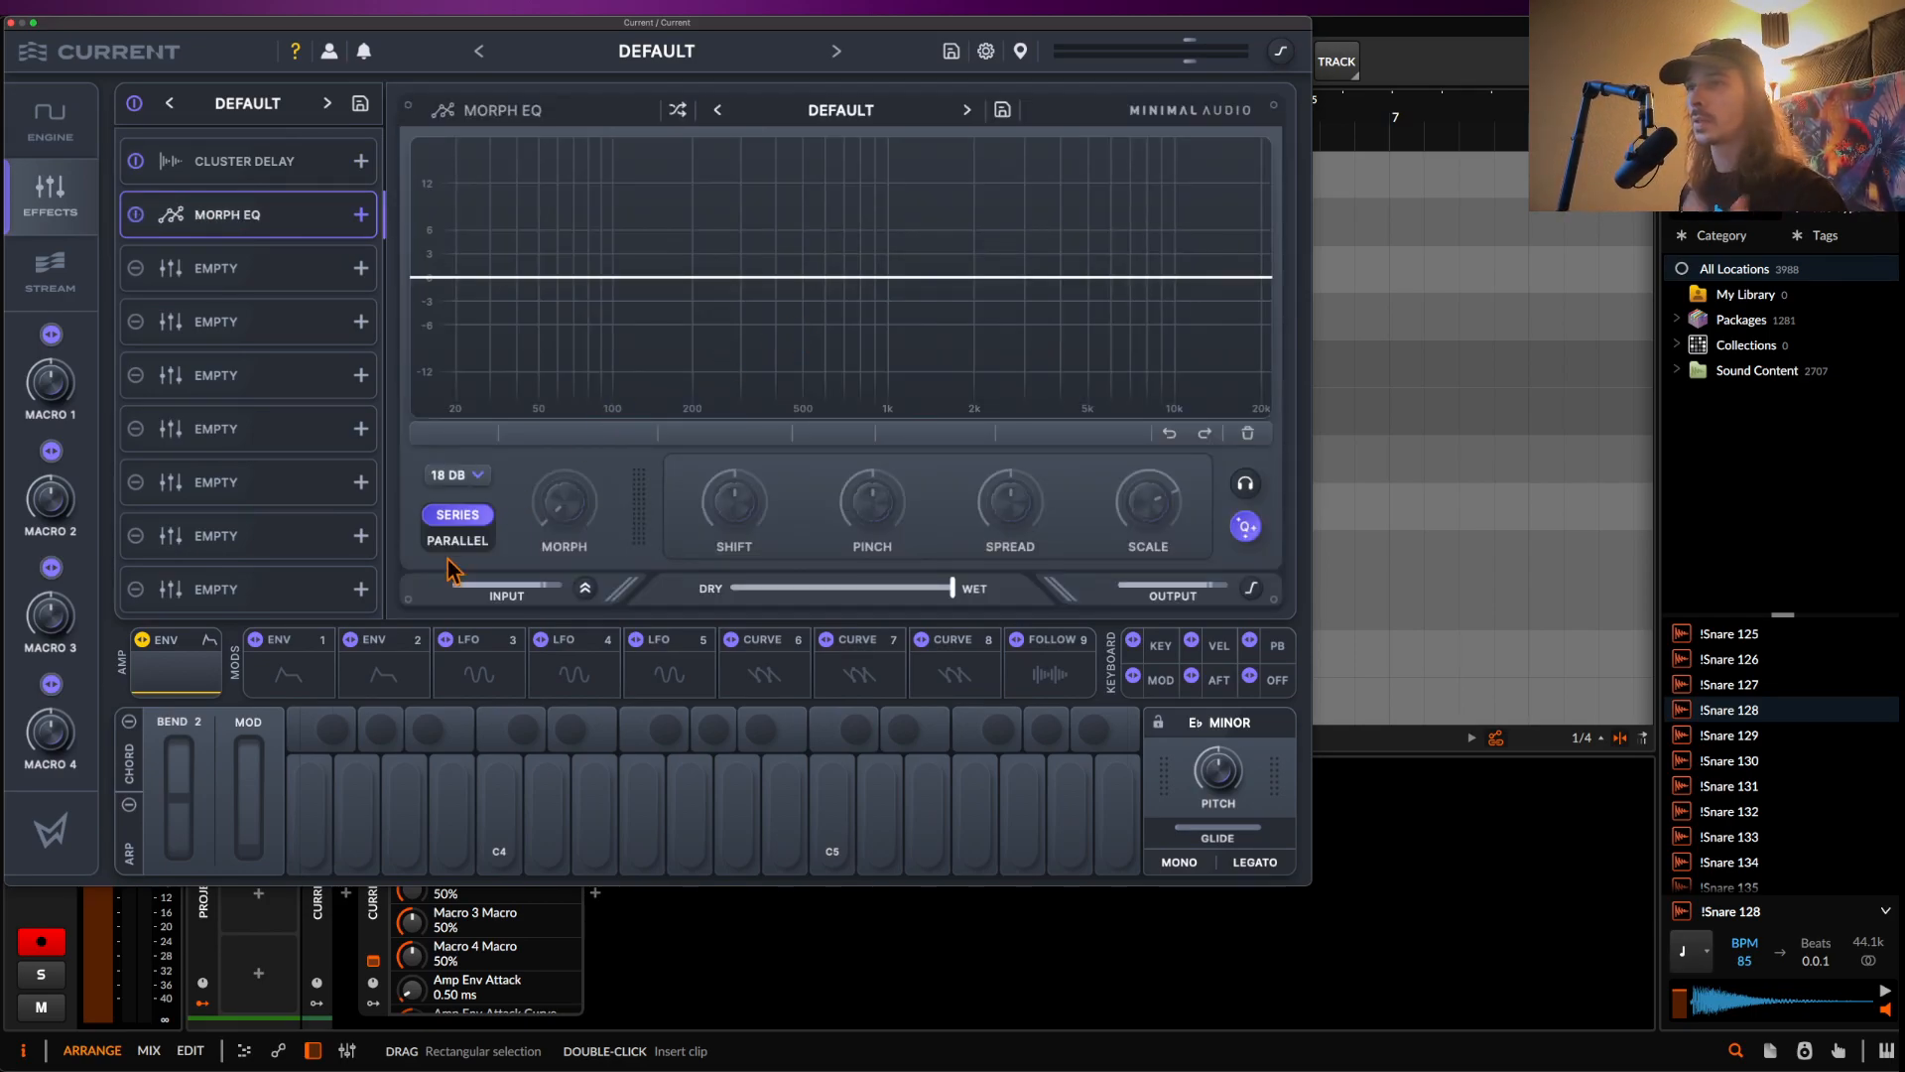
{"action": "left_click_drag", "start_coordinate": [446, 640], "coordinate": [566, 516]}
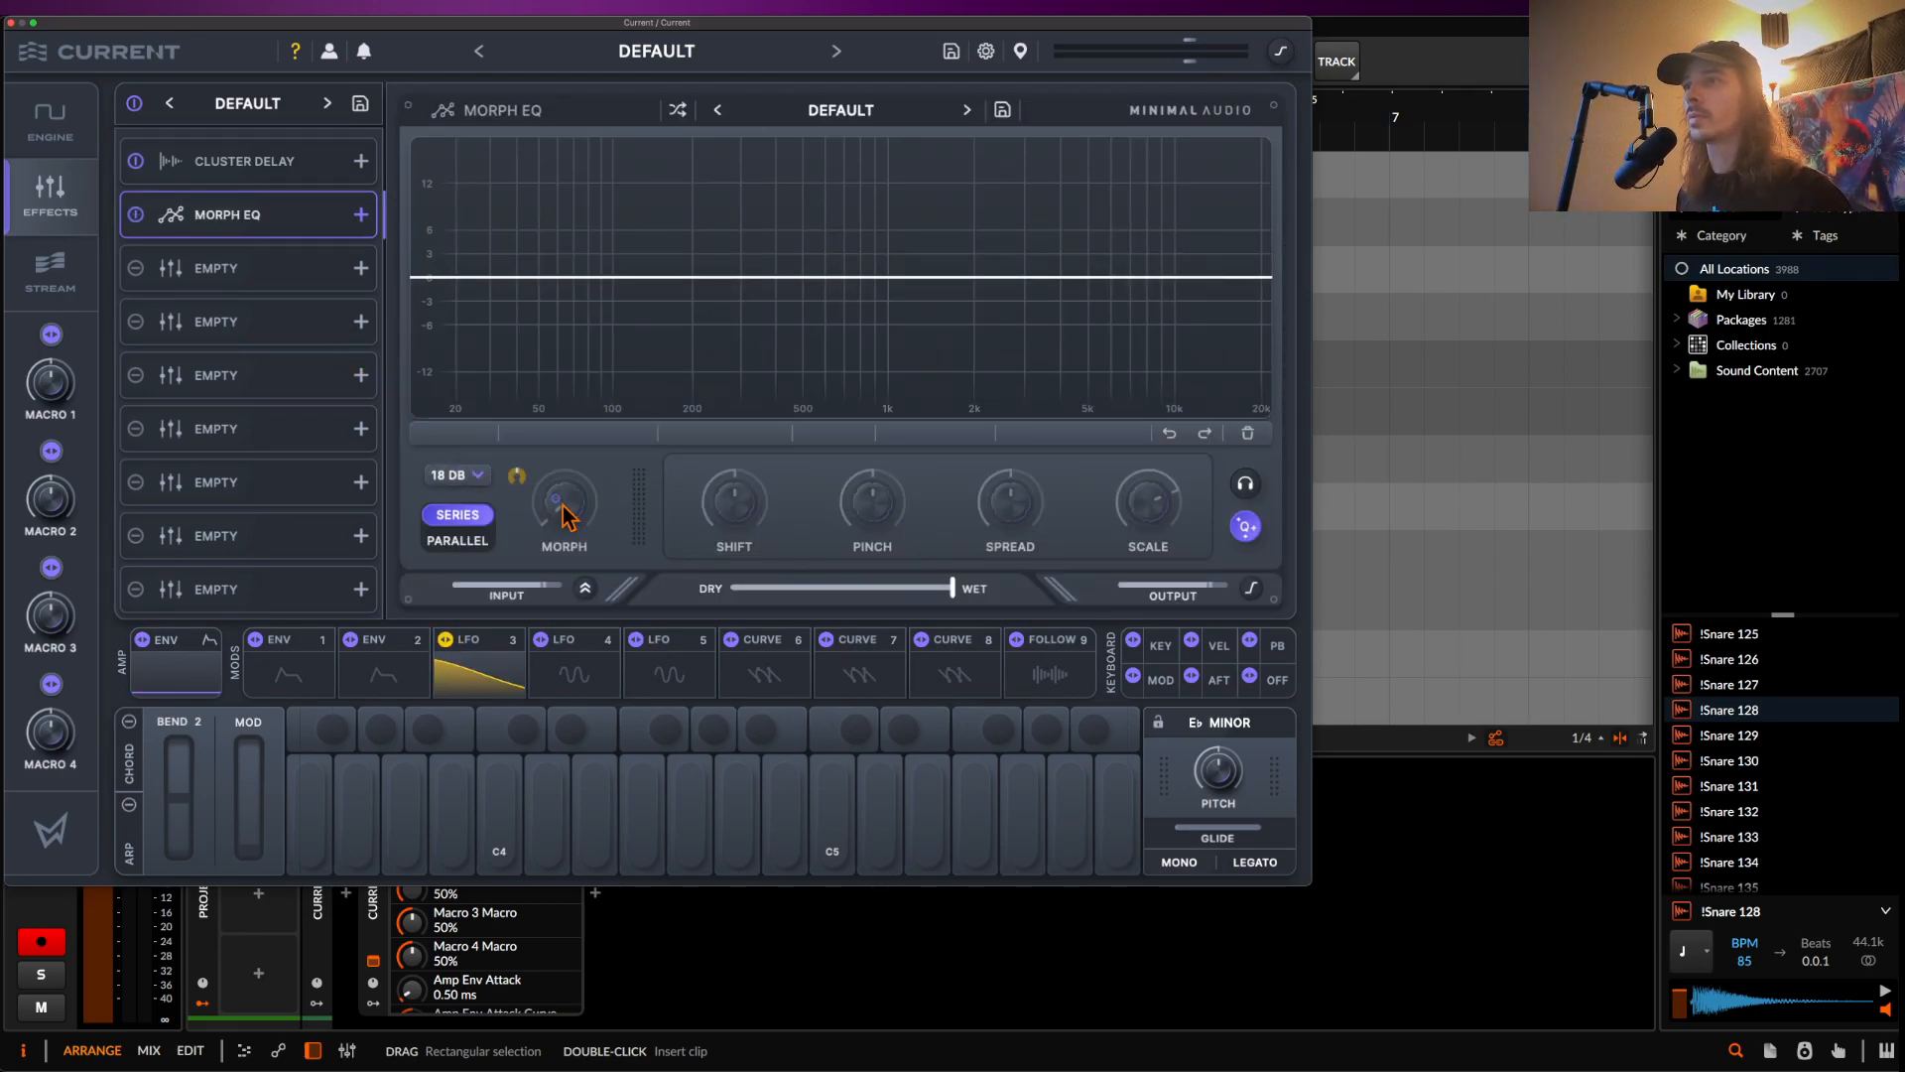
- Add five bands to the Morph EQ, including a peak at about 1.19 kHz, 10.1 dB and a dip at about 2.58 kHz, -6.2 dB
{"action": "left_click", "coordinate": [477, 269]}
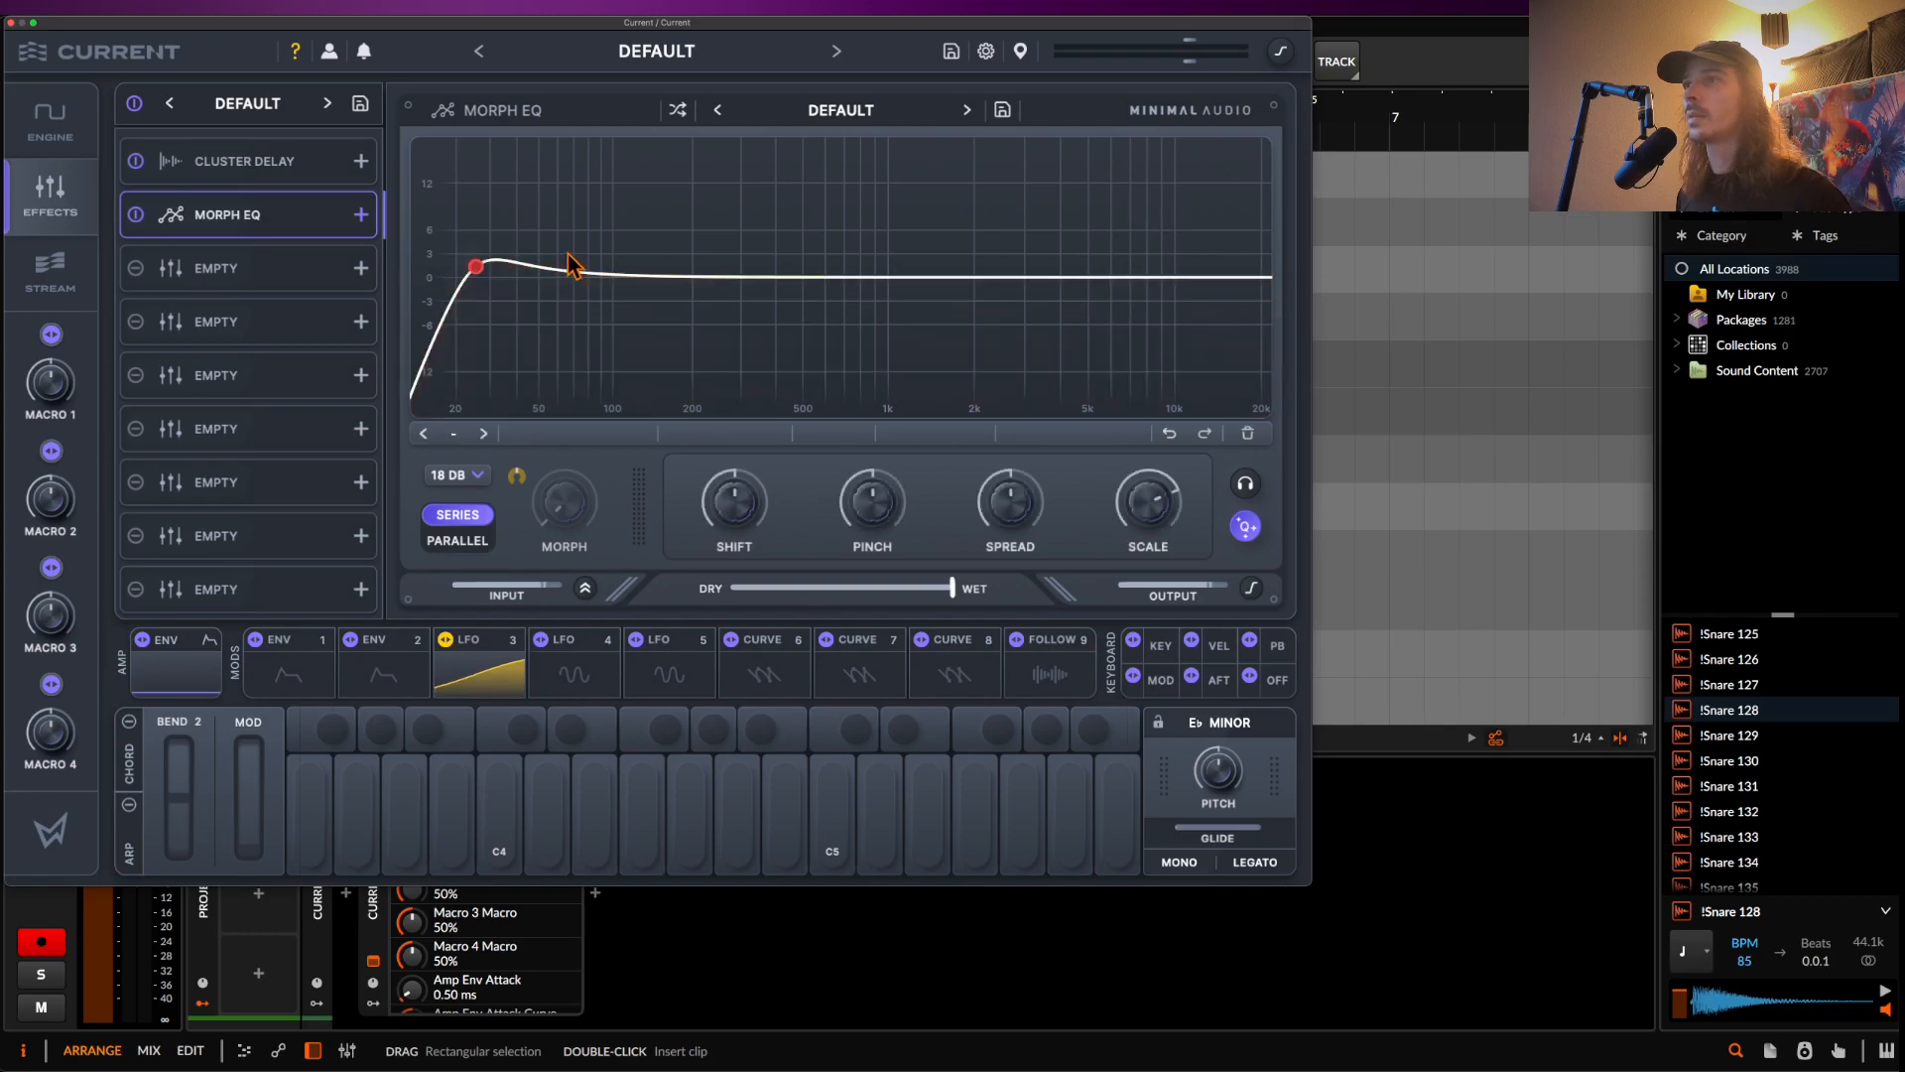
{"action": "left_click", "coordinate": [707, 385]}
{"action": "left_click", "coordinate": [909, 197]}
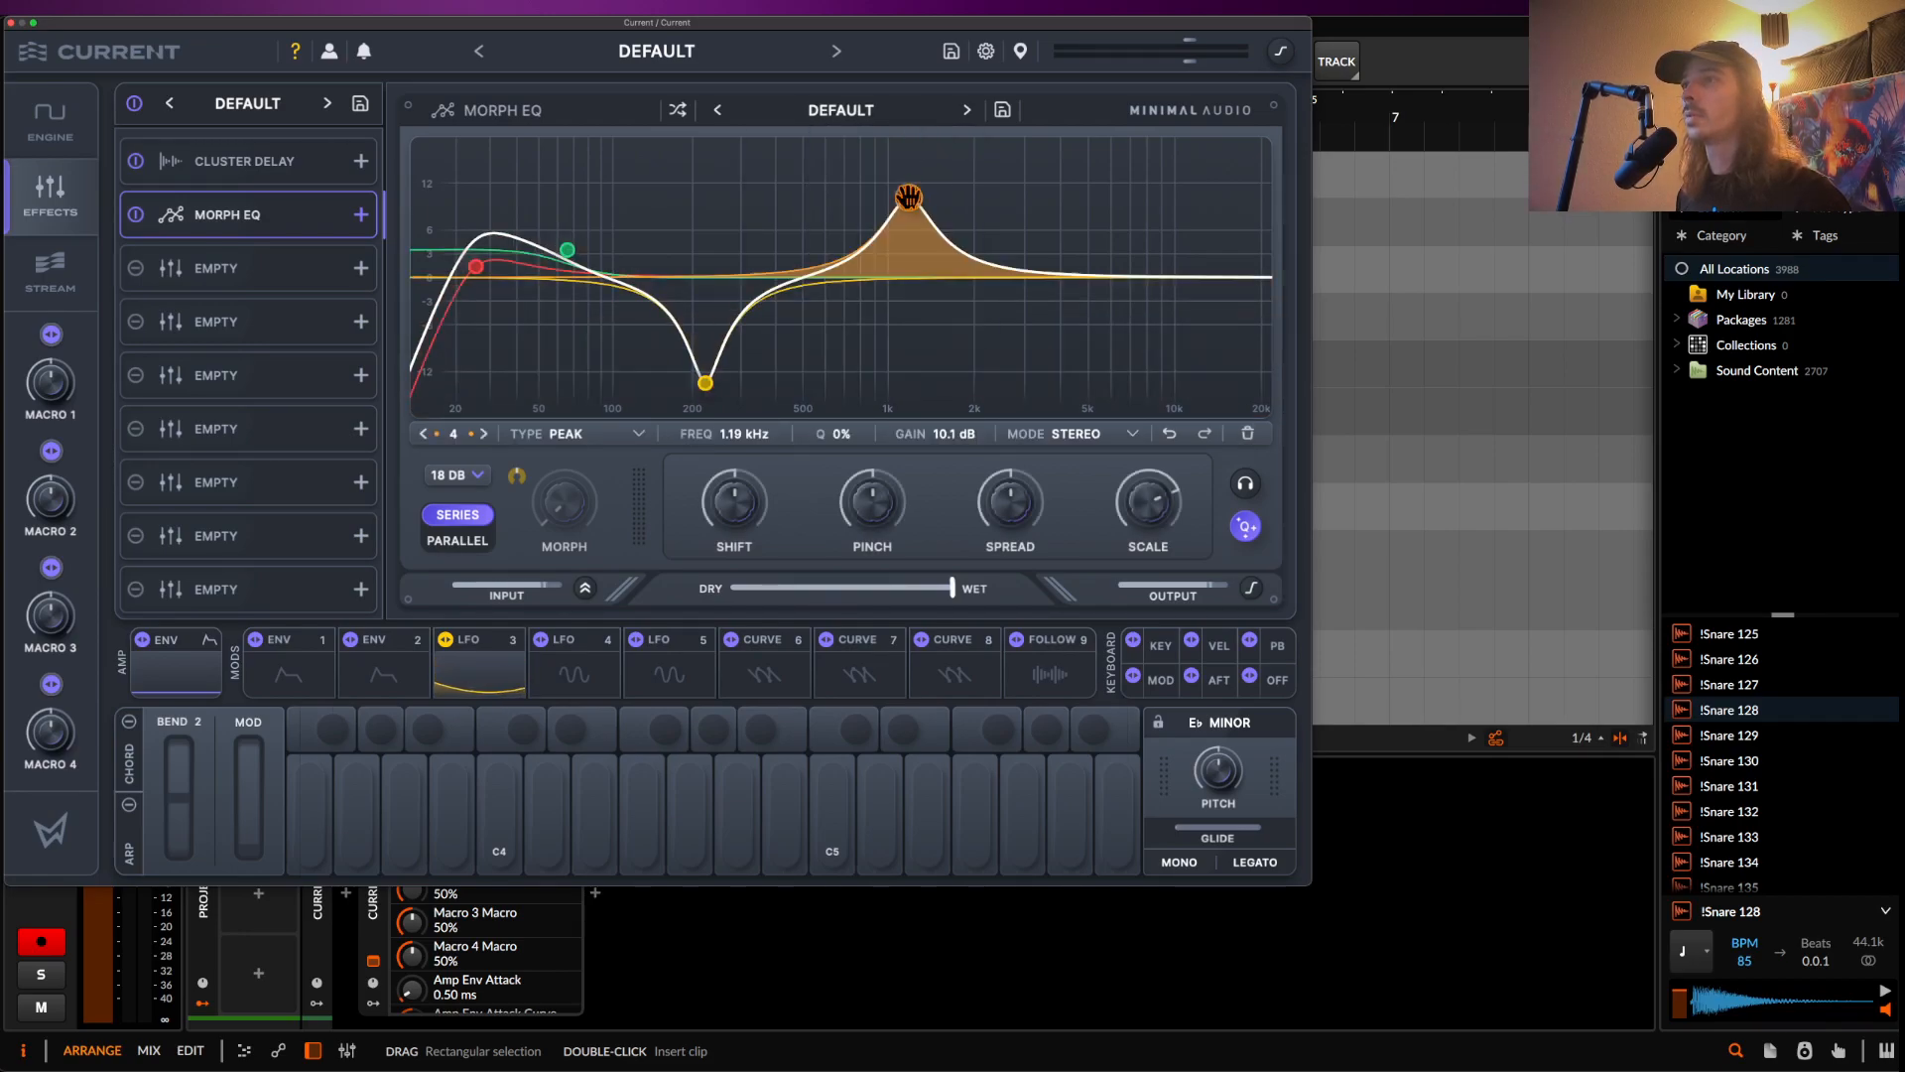
{"action": "left_click", "coordinate": [1007, 328]}
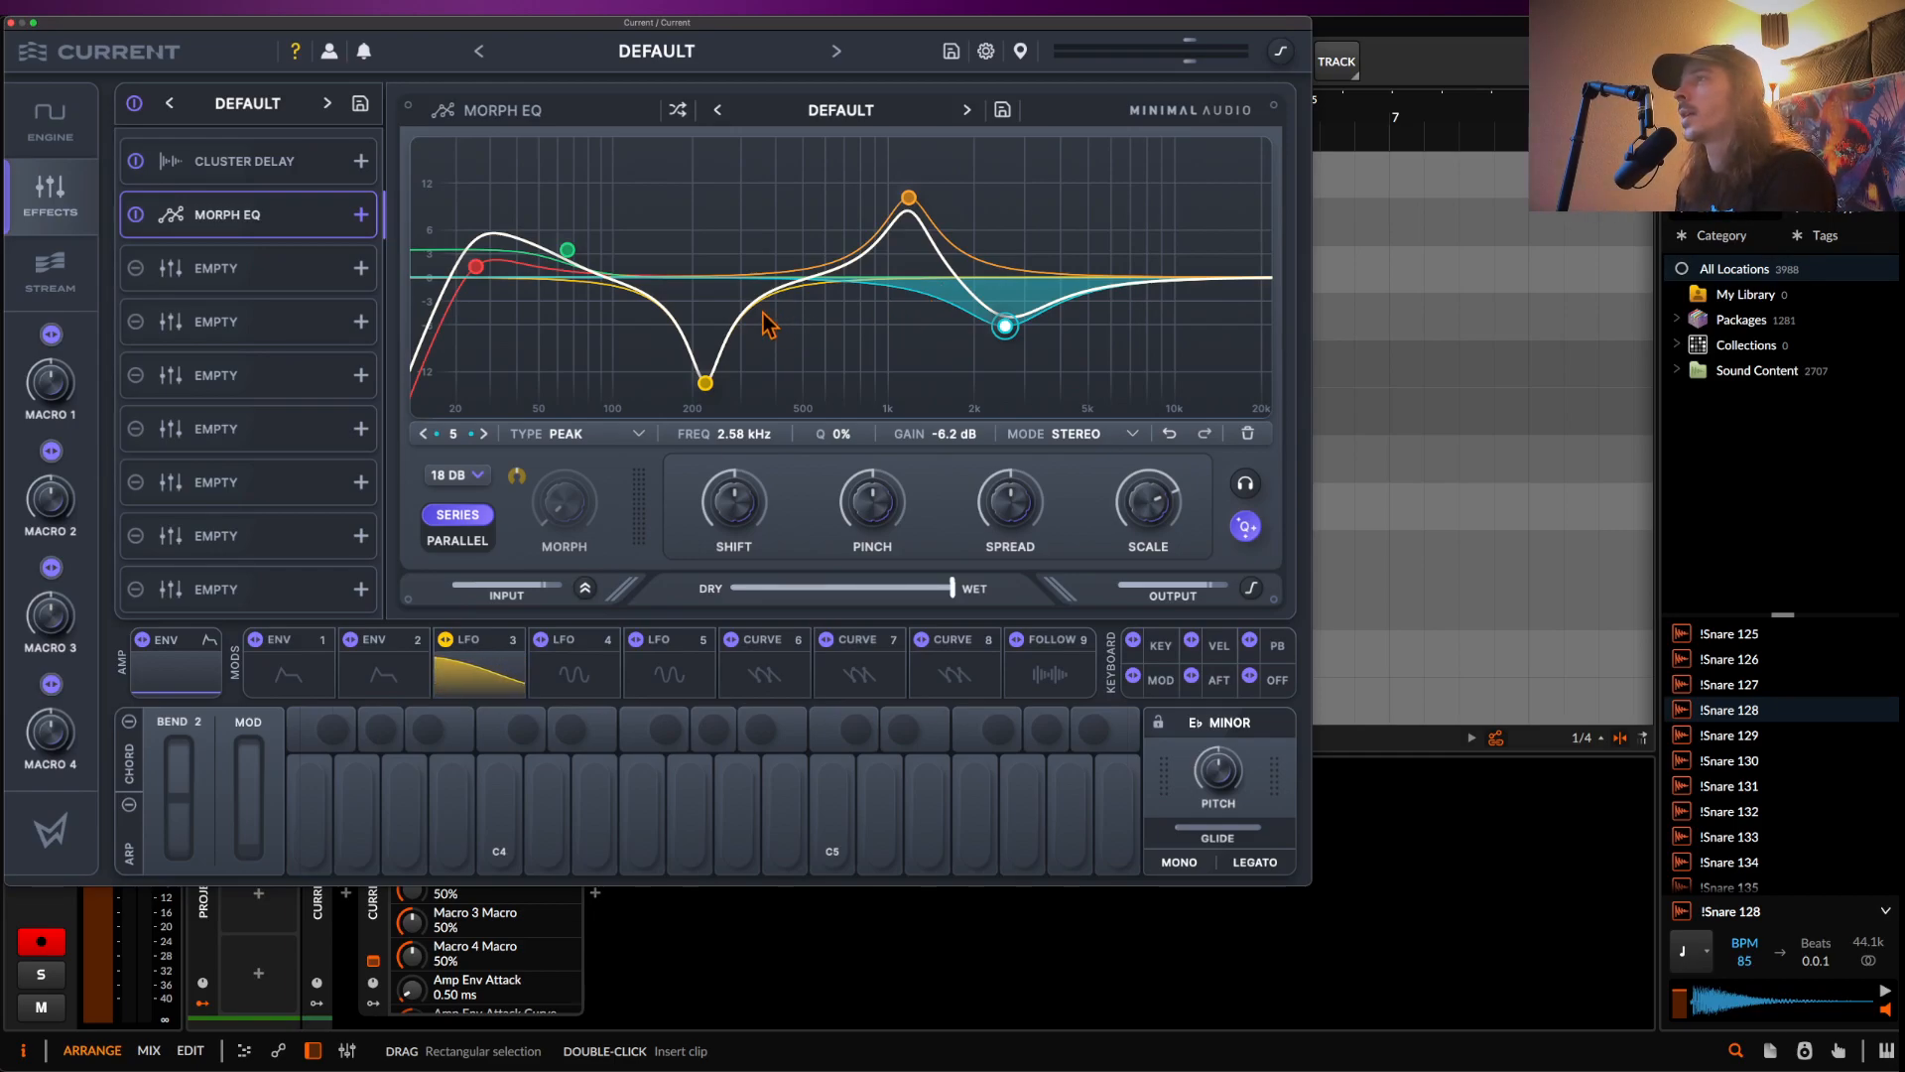
- Toggle the curve switches beside the Morph EQ output and the main output meter on and back off
{"action": "left_click", "coordinate": [1251, 587]}
{"action": "left_click", "coordinate": [1280, 53]}
{"action": "left_click", "coordinate": [1280, 53]}
{"action": "left_click", "coordinate": [1251, 587]}
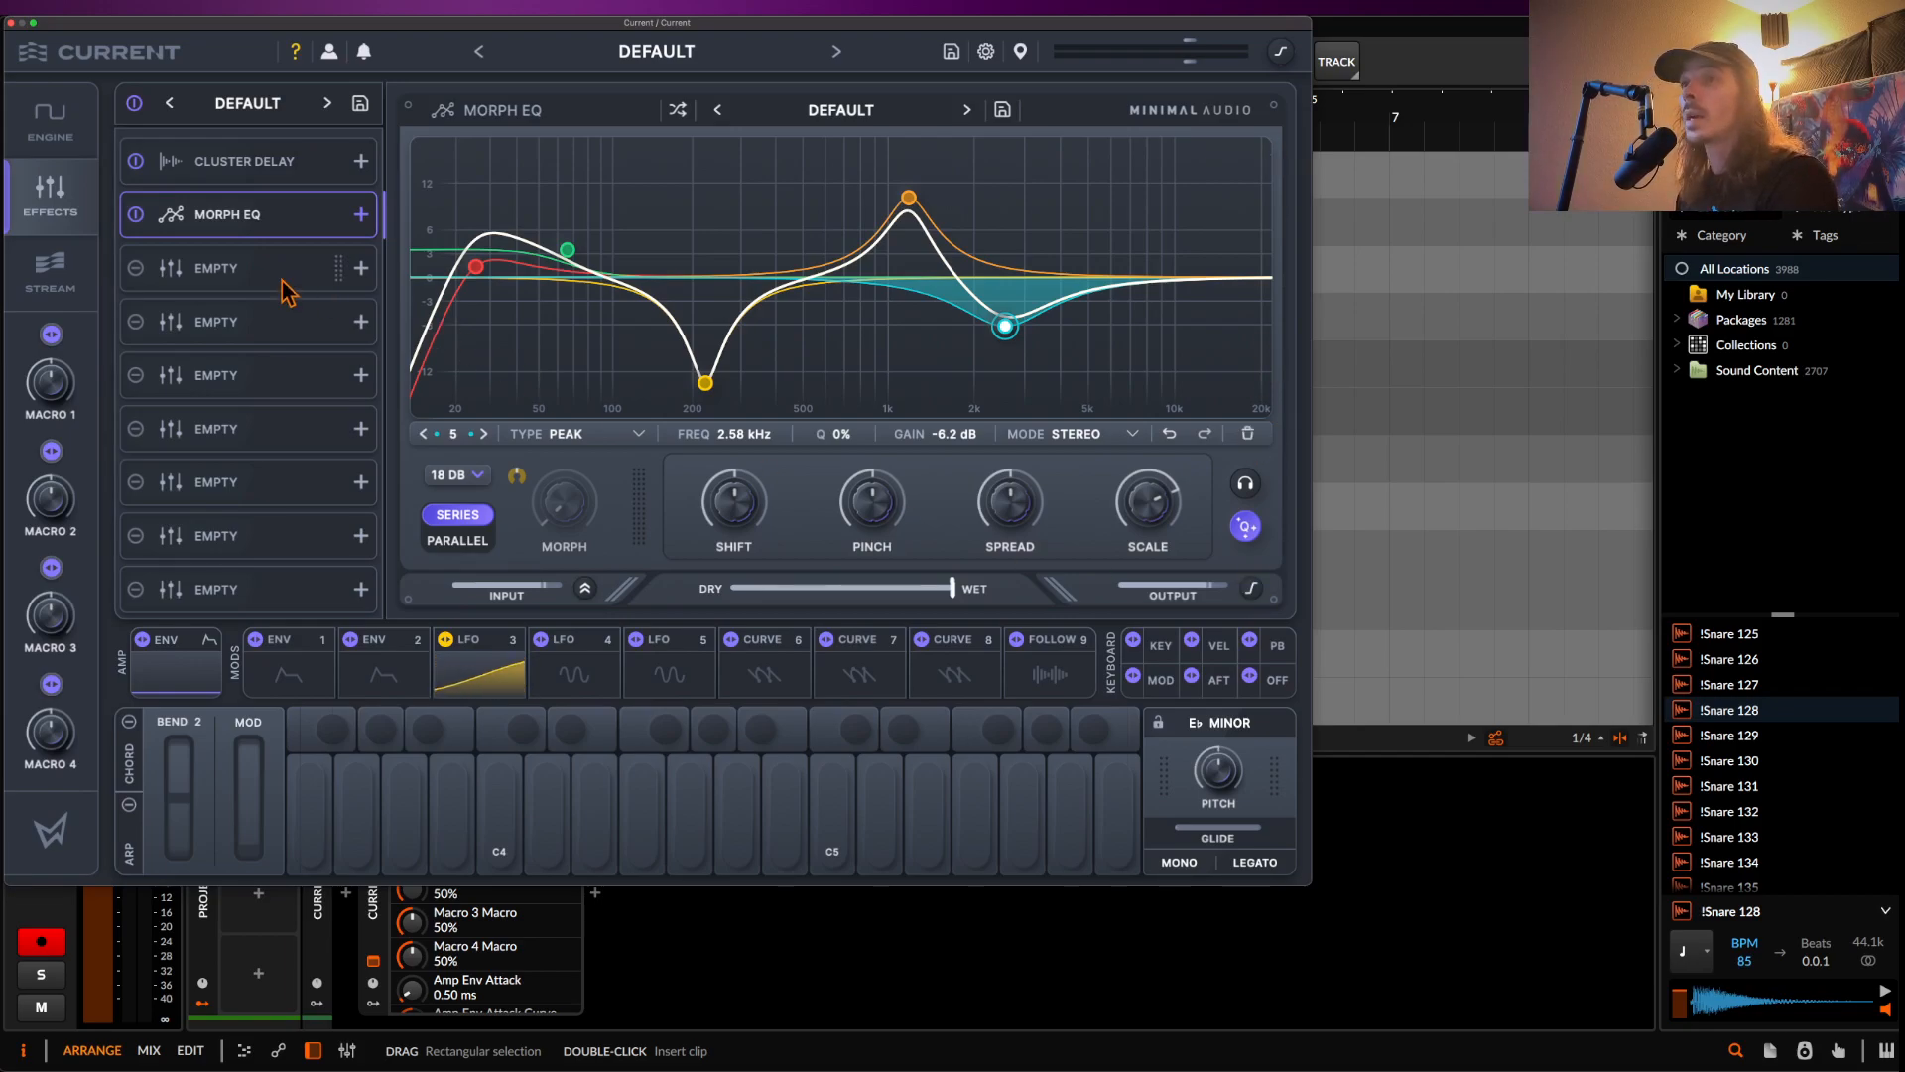
- Load a Fuse Compressor into both the third and fourth effects slots
{"action": "left_click", "coordinate": [220, 269]}
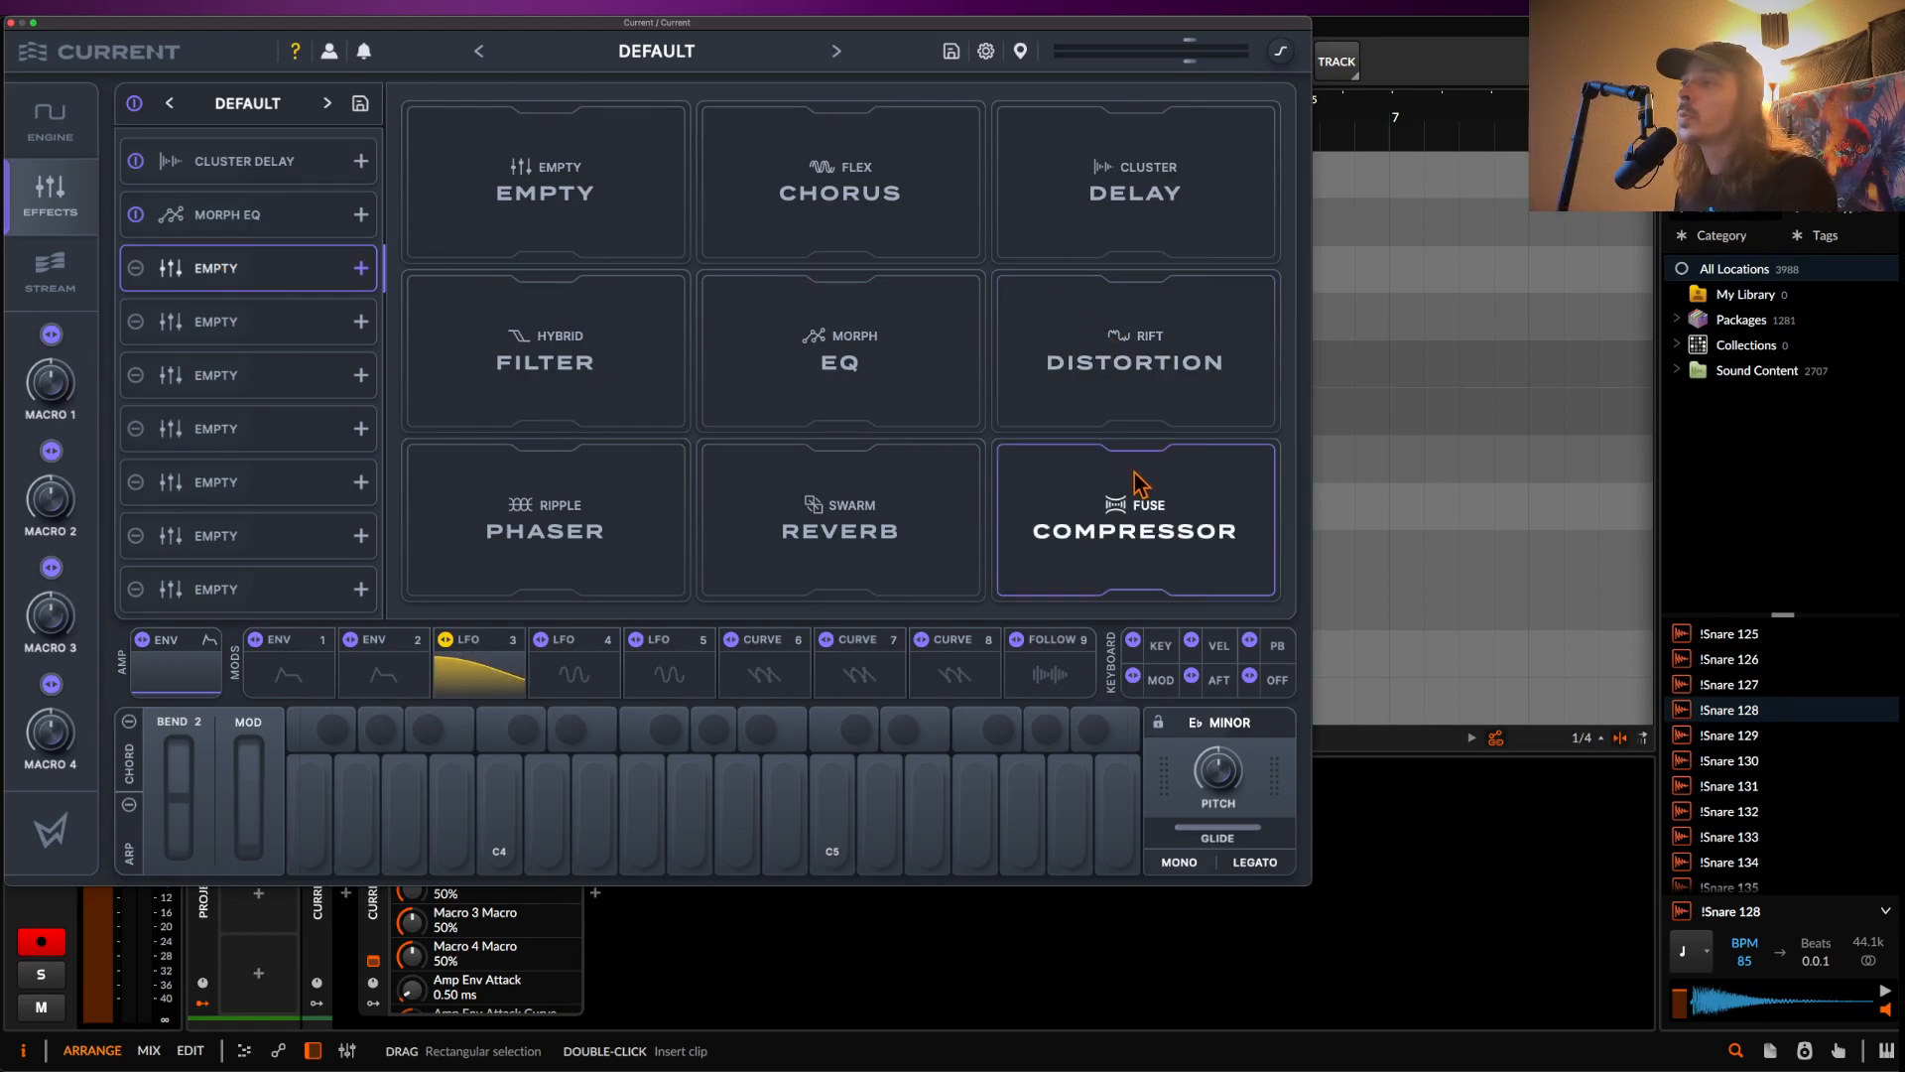
{"action": "left_click", "coordinate": [1134, 476]}
{"action": "left_click", "coordinate": [253, 338]}
{"action": "left_click", "coordinate": [1091, 523]}
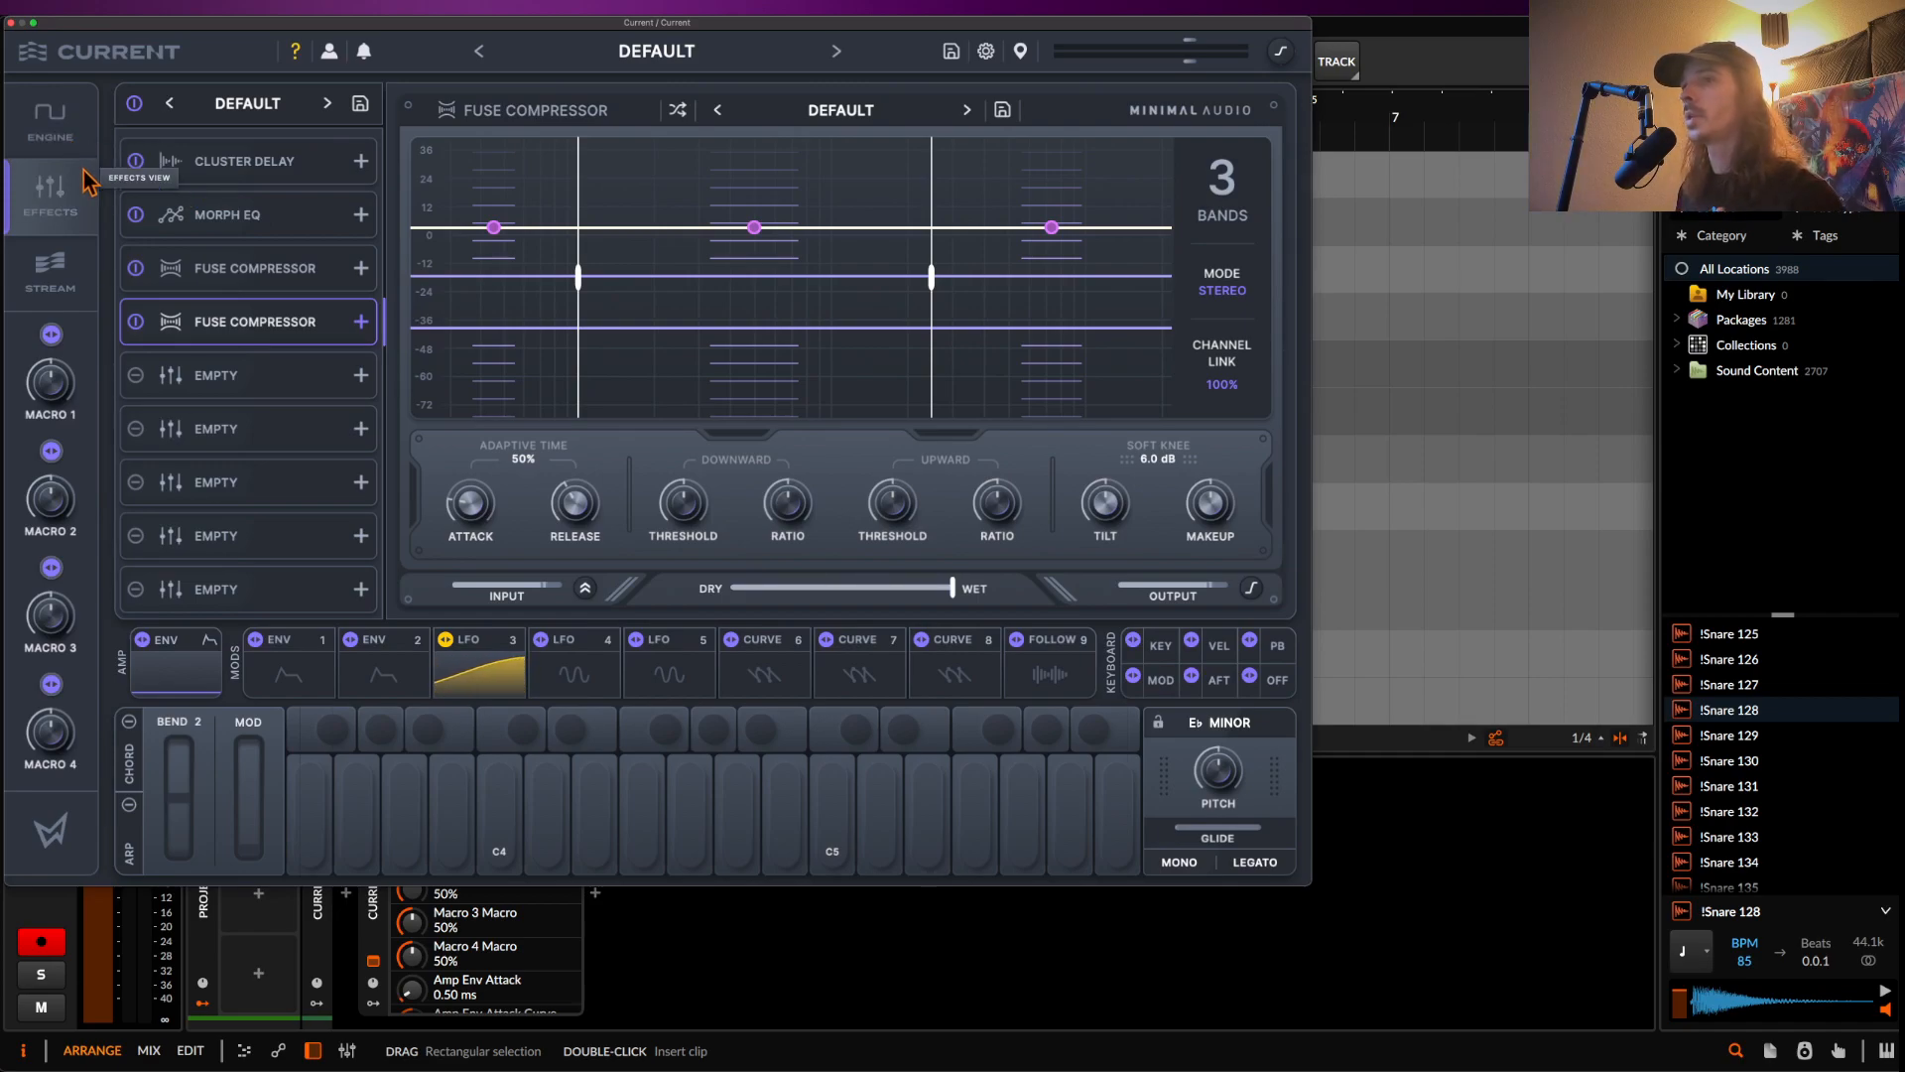
- Enable the arpeggiator and chord modules, and look through the chord type options
{"action": "left_click", "coordinate": [129, 839]}
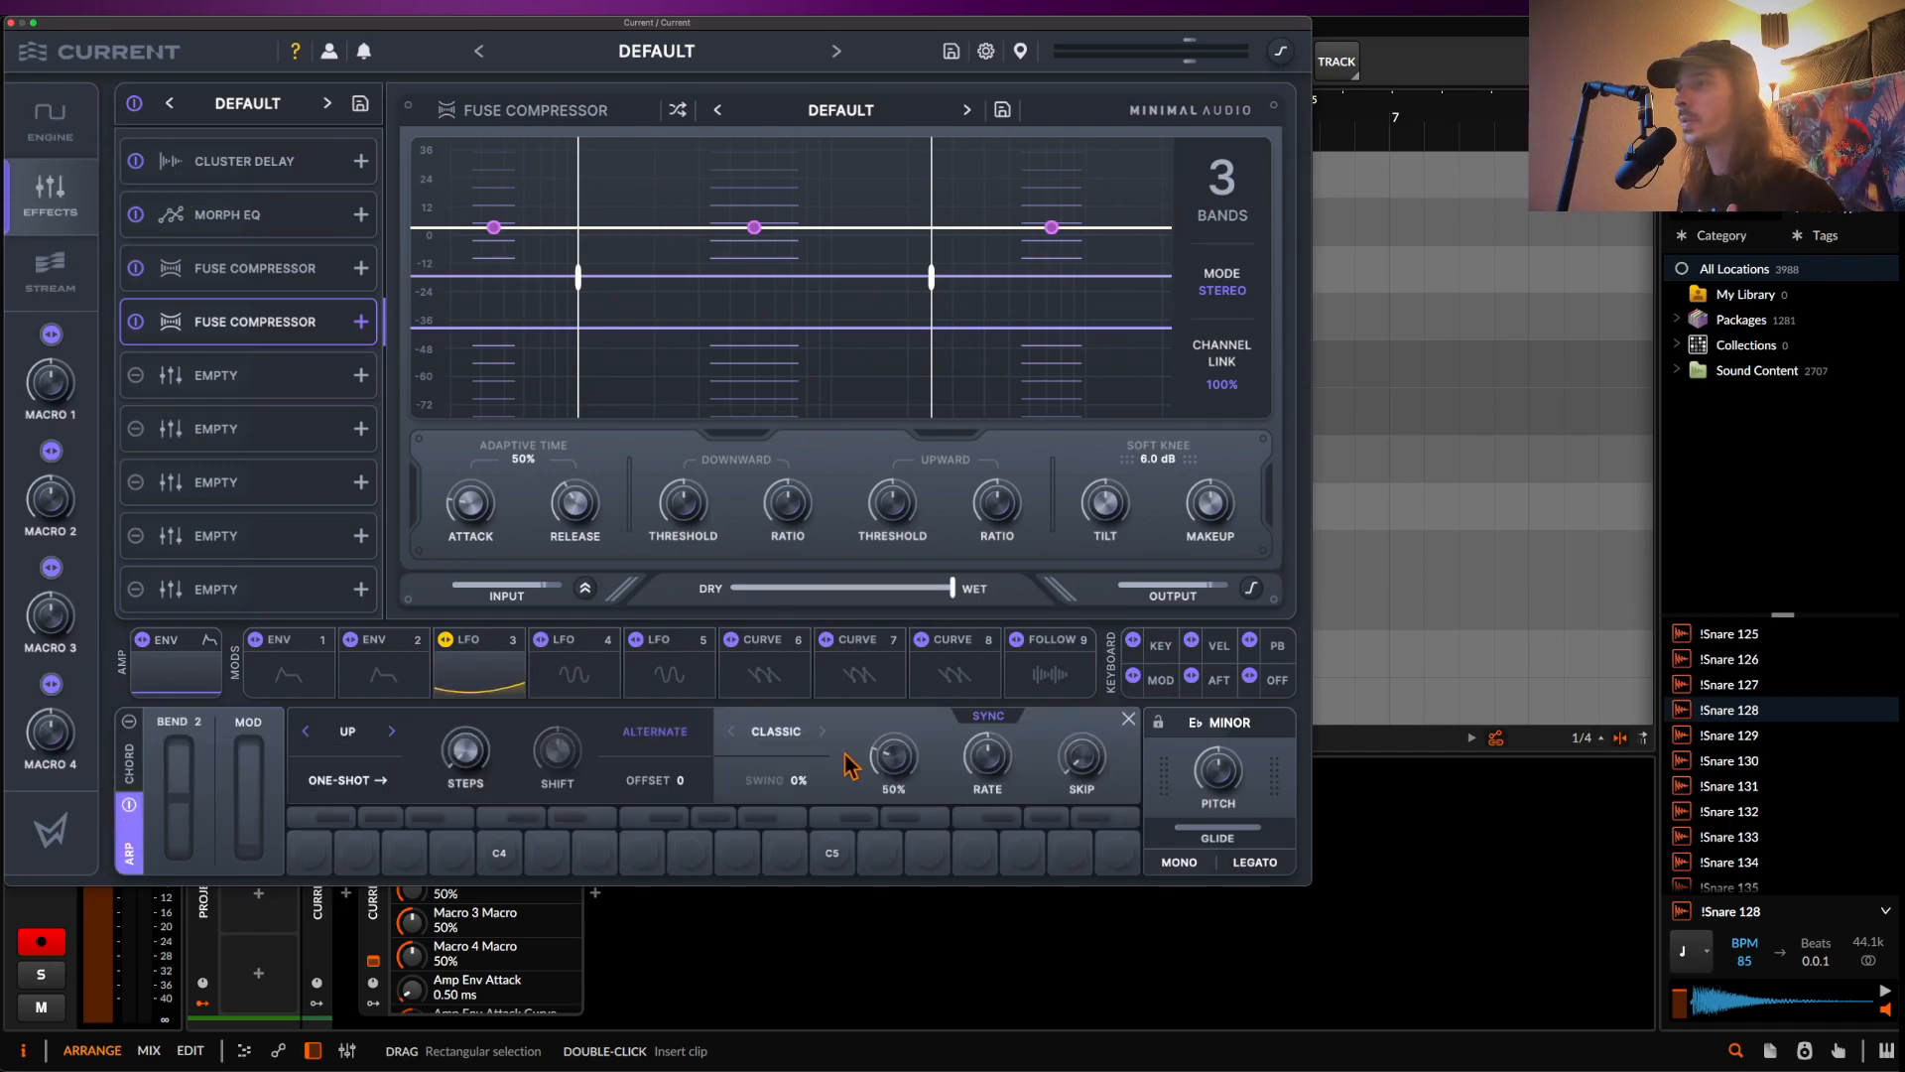
{"action": "left_click", "coordinate": [134, 769]}
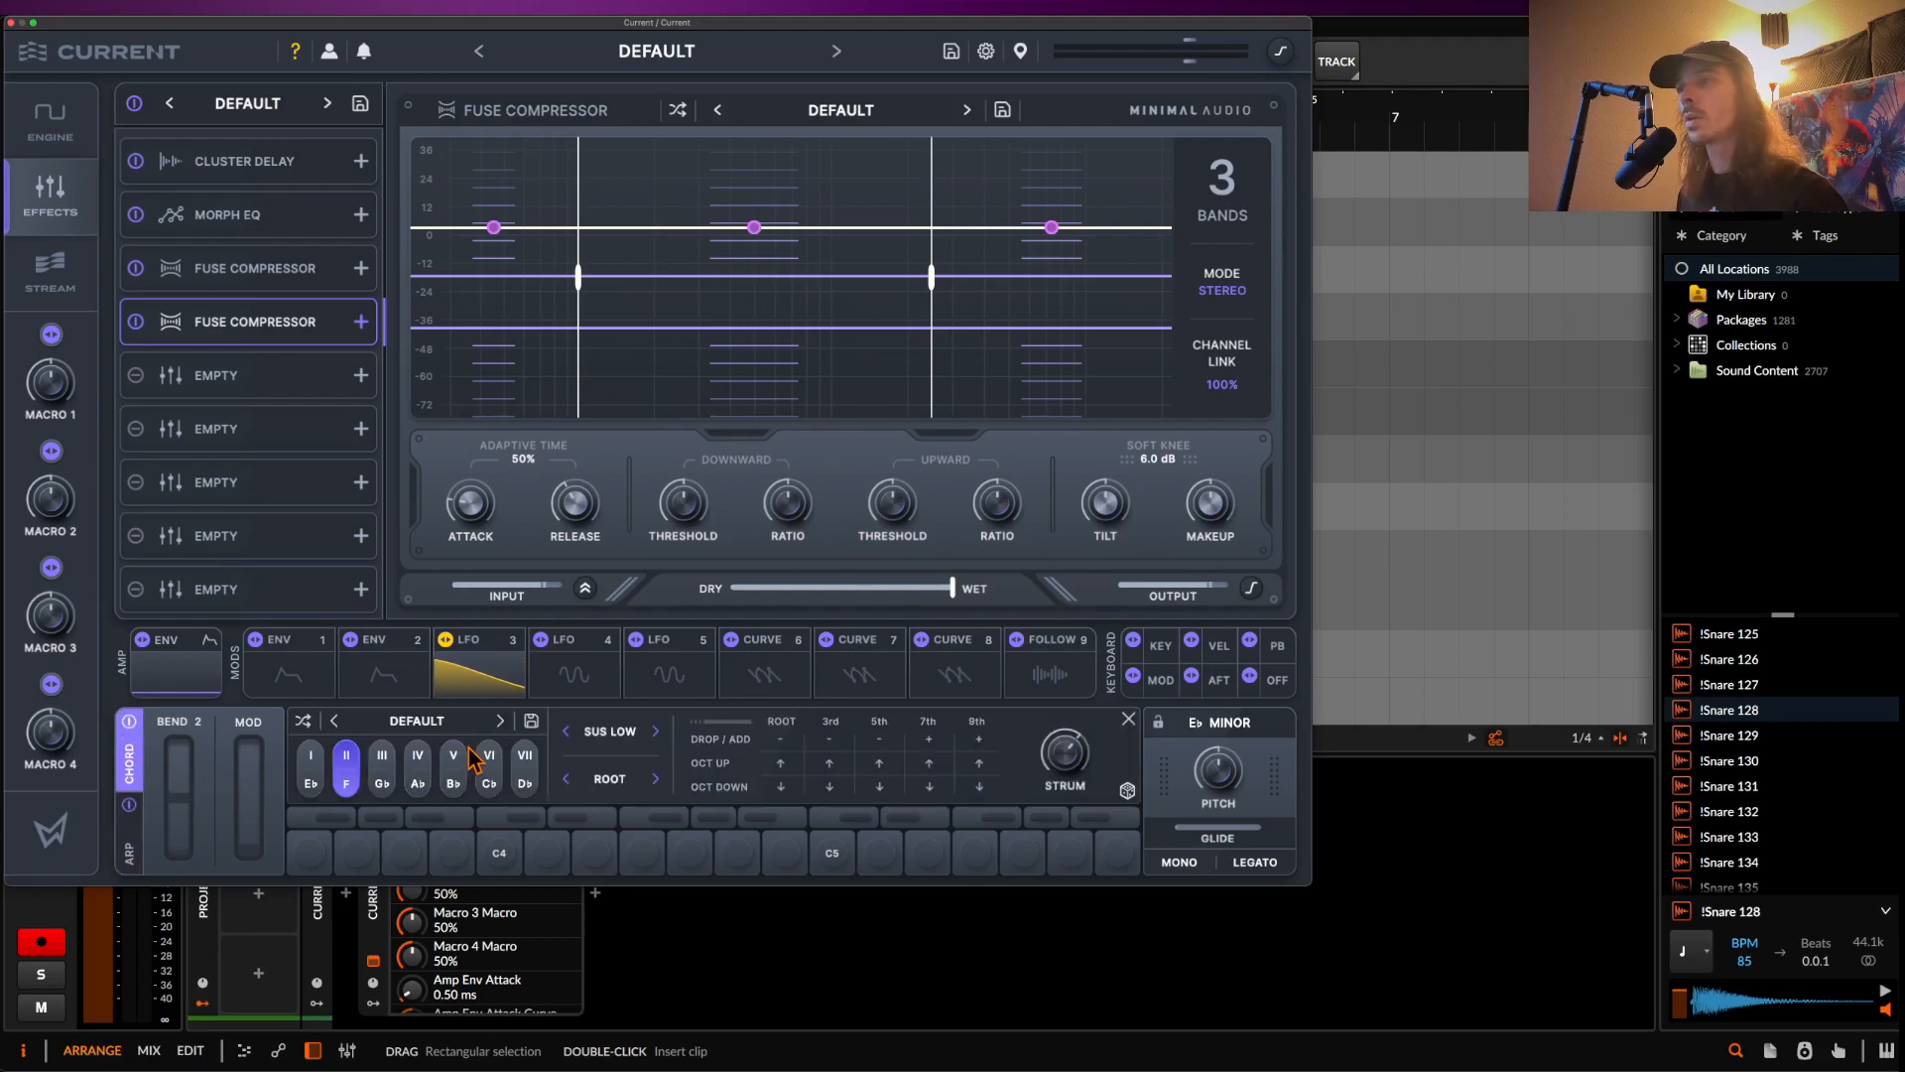
{"action": "left_click", "coordinate": [642, 737]}
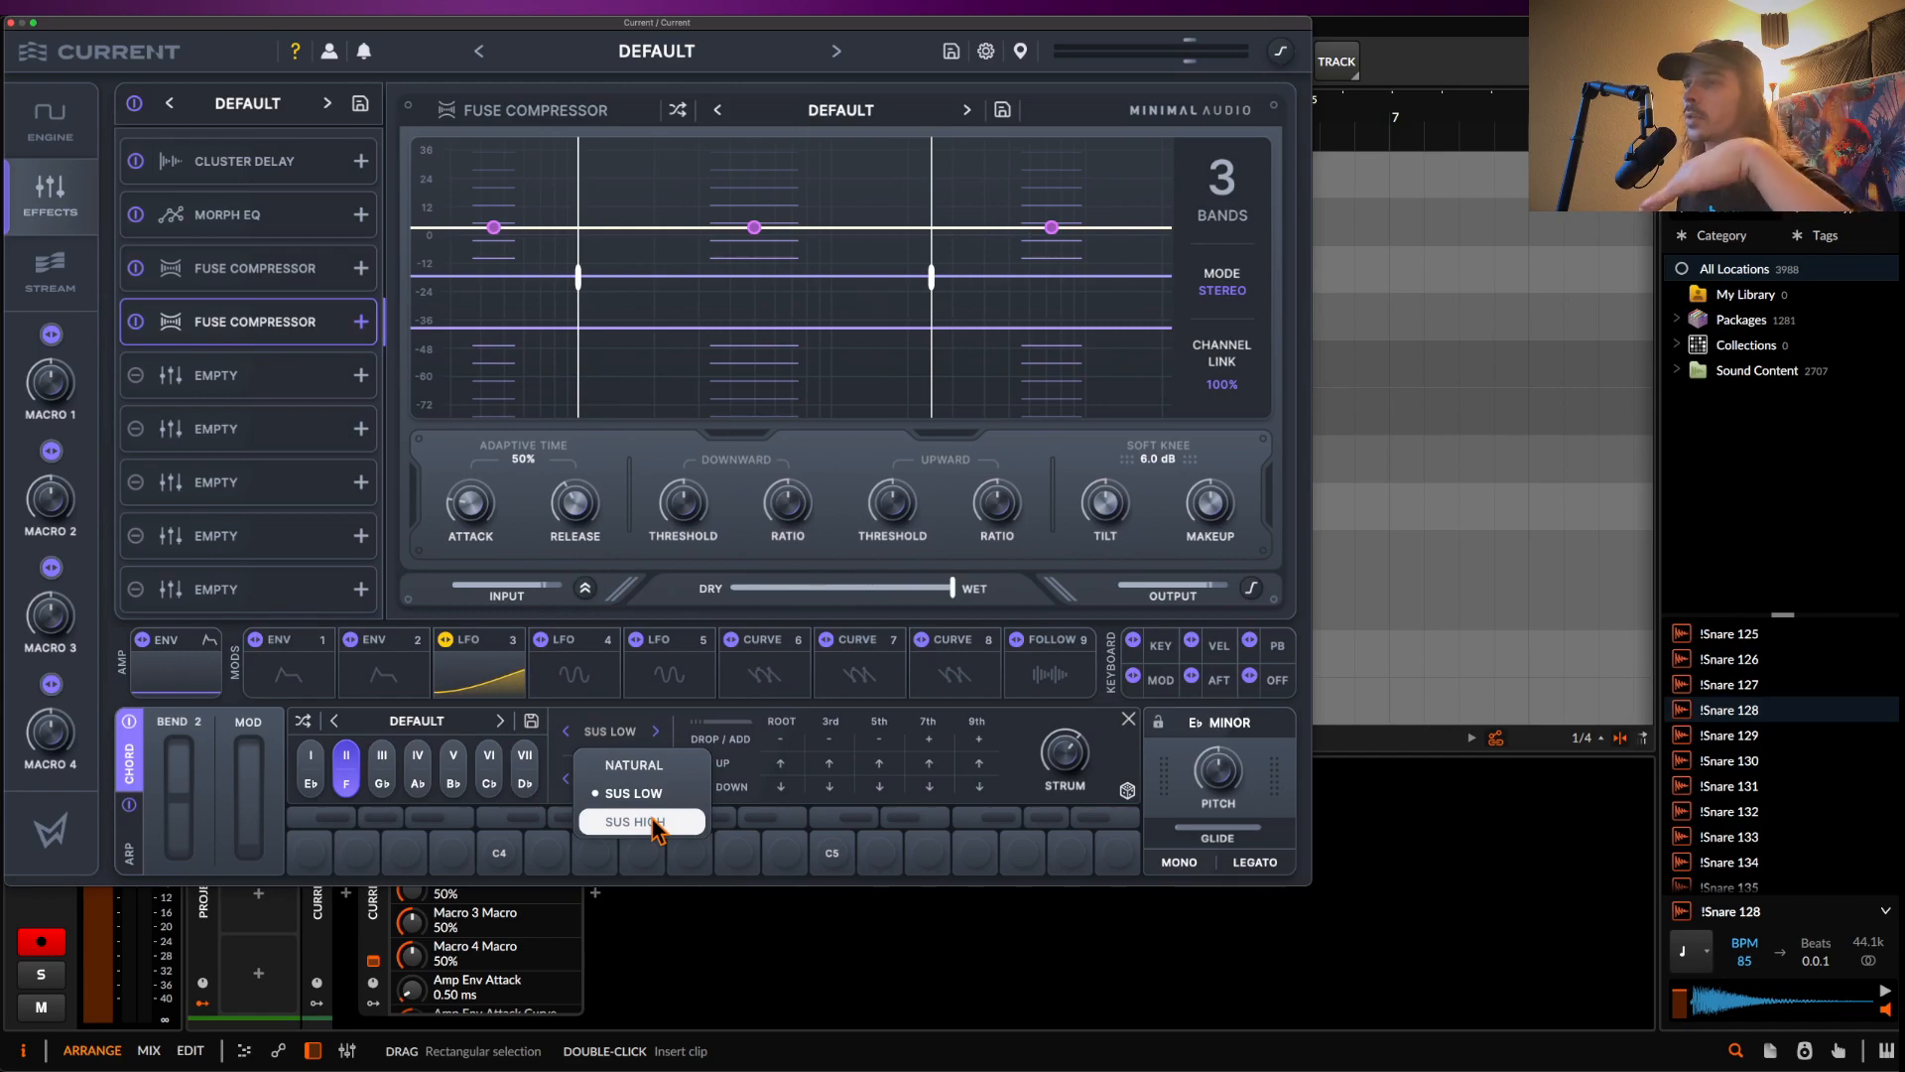
{"action": "left_click", "coordinate": [625, 735]}
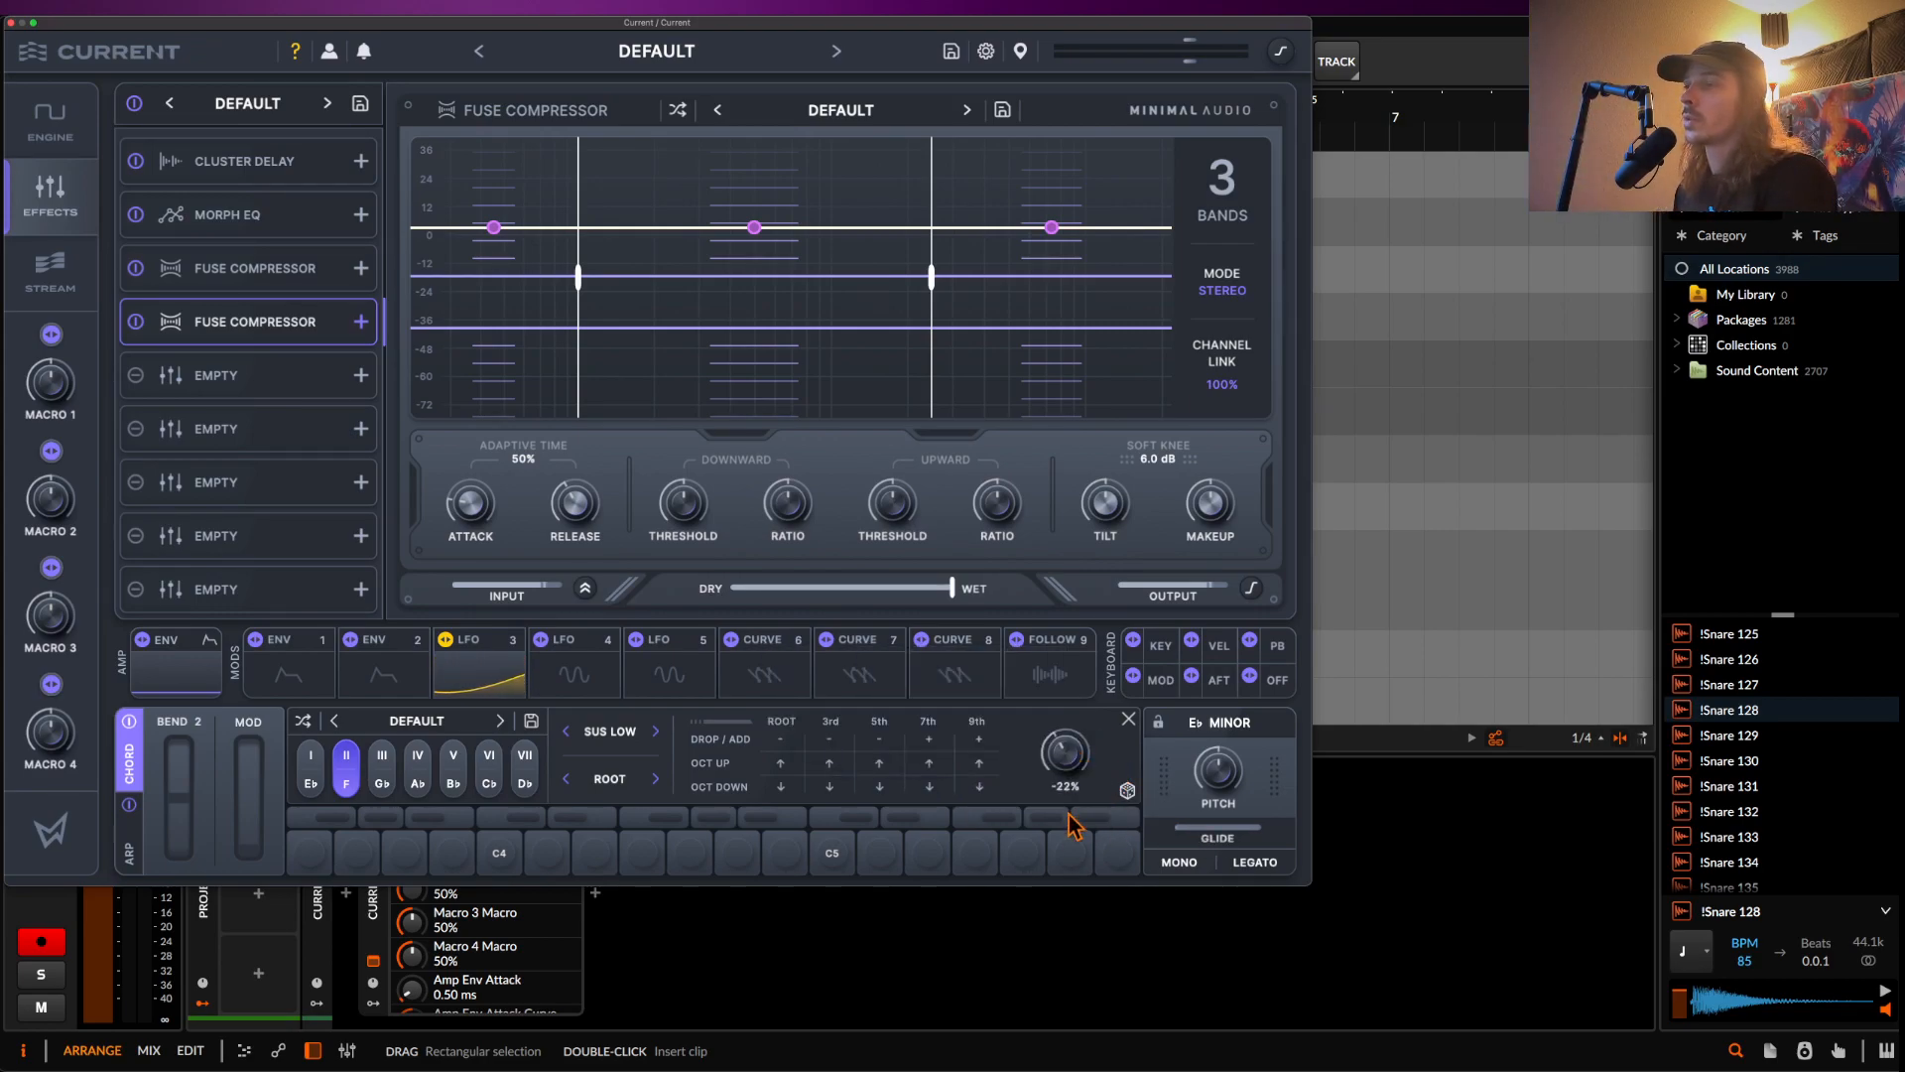
- Randomize the chord voicing several times and review the available scales without changing the key
{"action": "left_click", "coordinate": [1126, 794]}
{"action": "left_click", "coordinate": [1126, 794]}
{"action": "left_click", "coordinate": [1126, 794]}
{"action": "left_click", "coordinate": [1126, 794]}
{"action": "left_click", "coordinate": [1126, 794]}
{"action": "left_click", "coordinate": [1238, 724]}
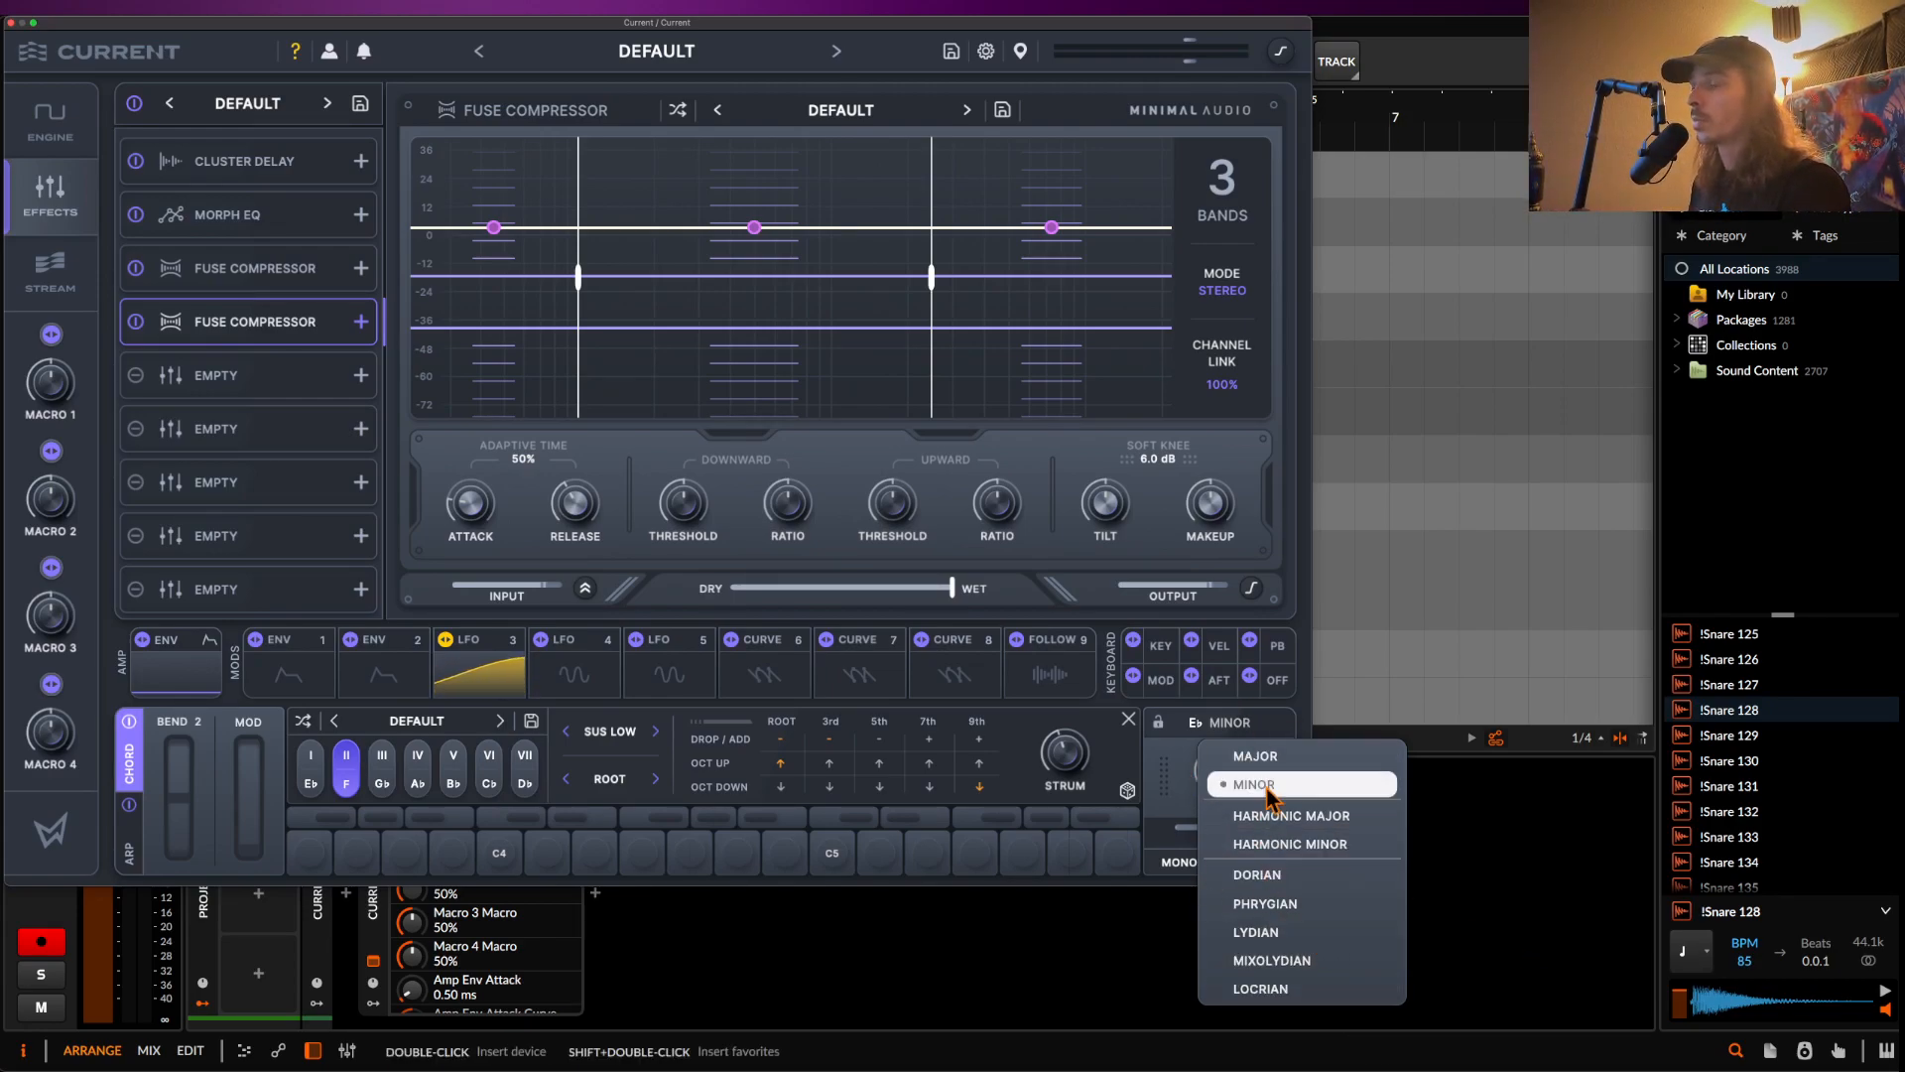
{"action": "left_click", "coordinate": [1174, 764]}
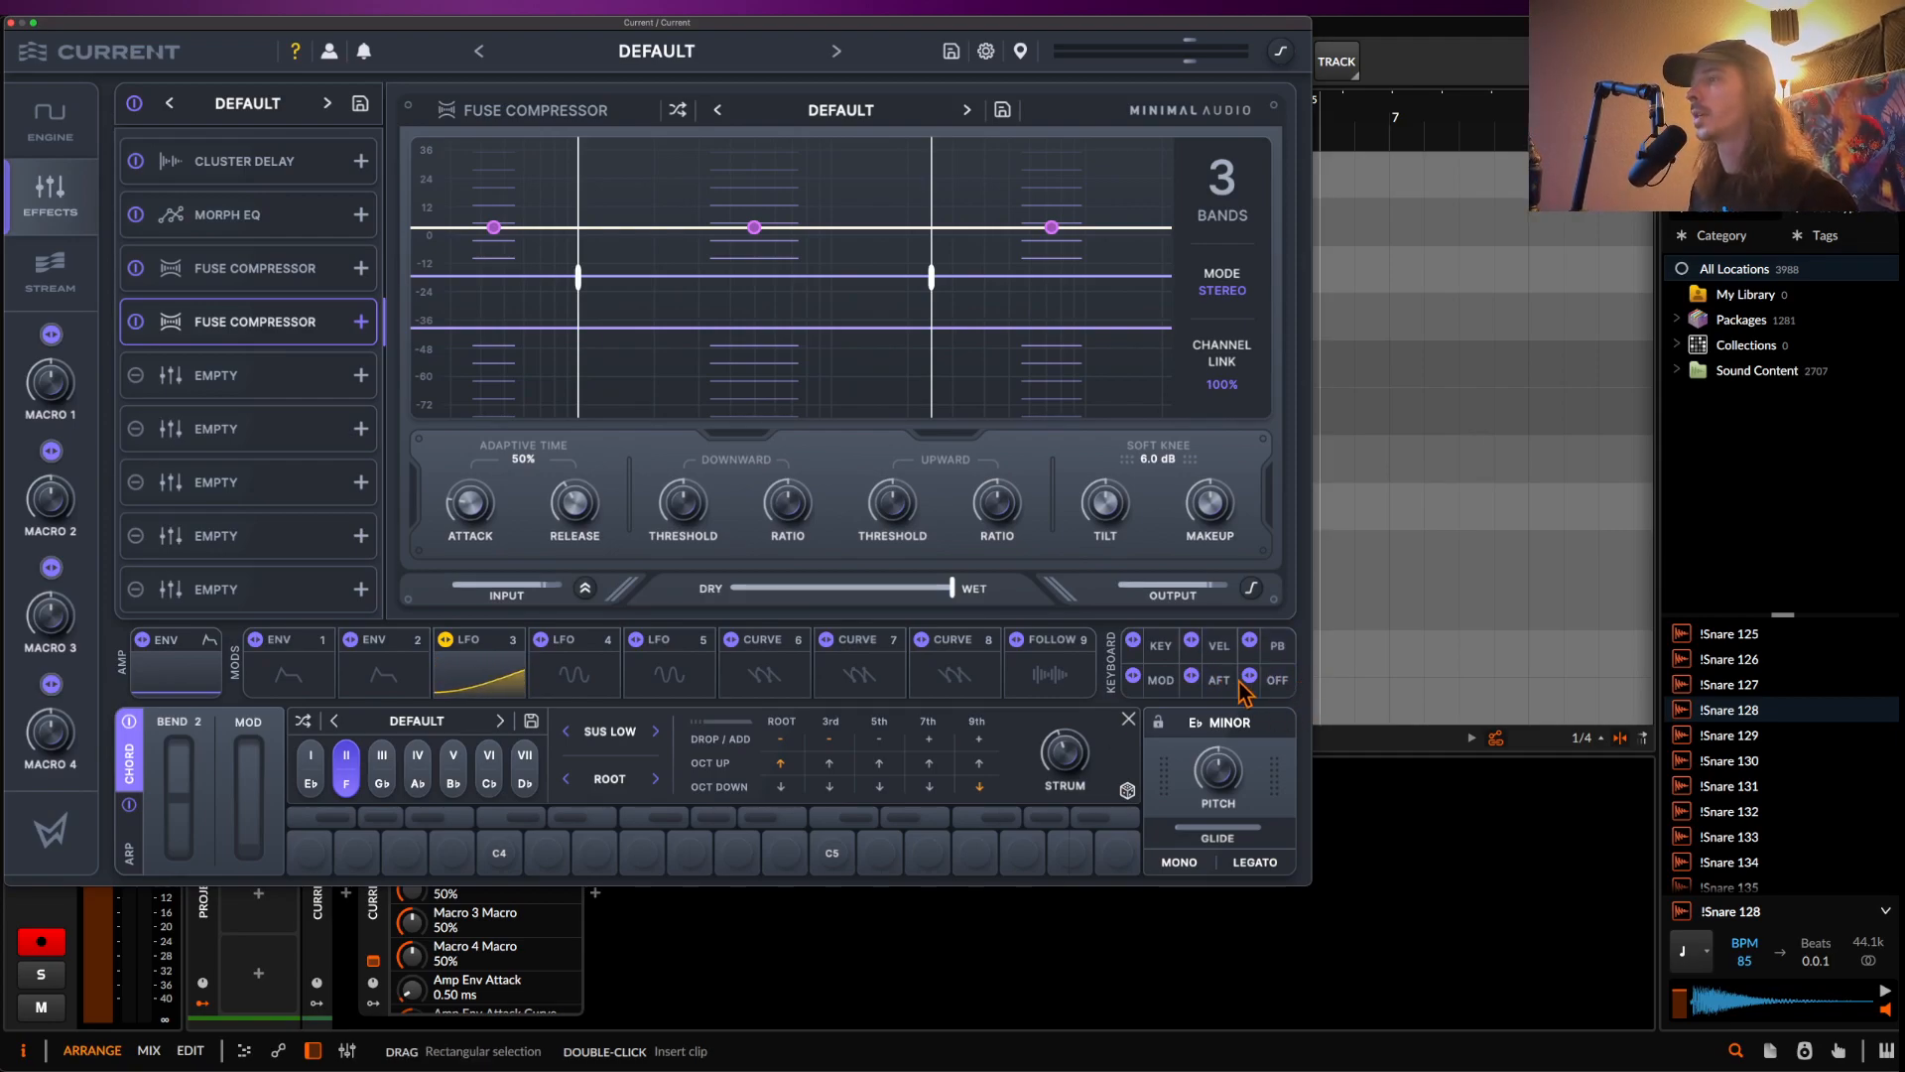
- Examine the keyboard modulation curves, comparing the MPE set with the Standard set
{"action": "left_click", "coordinate": [1277, 683]}
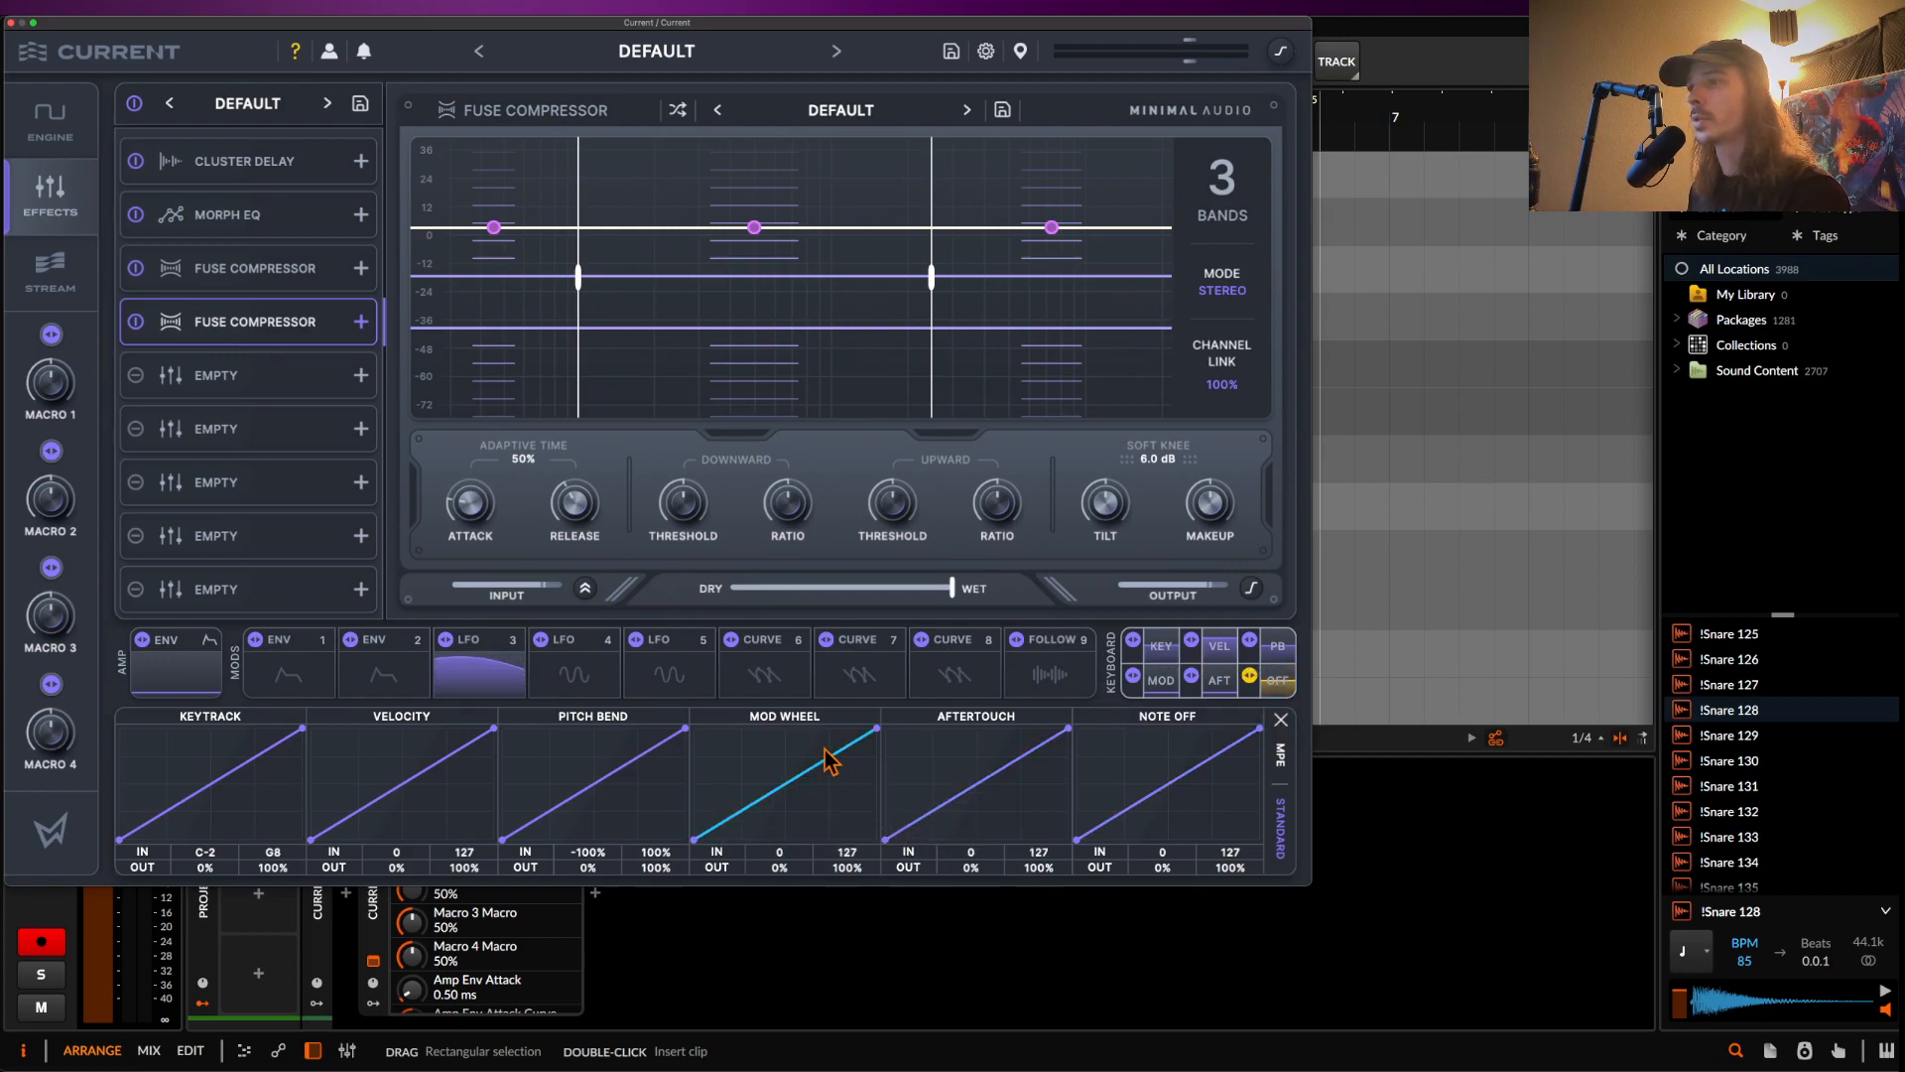
{"action": "left_click", "coordinate": [1158, 685]}
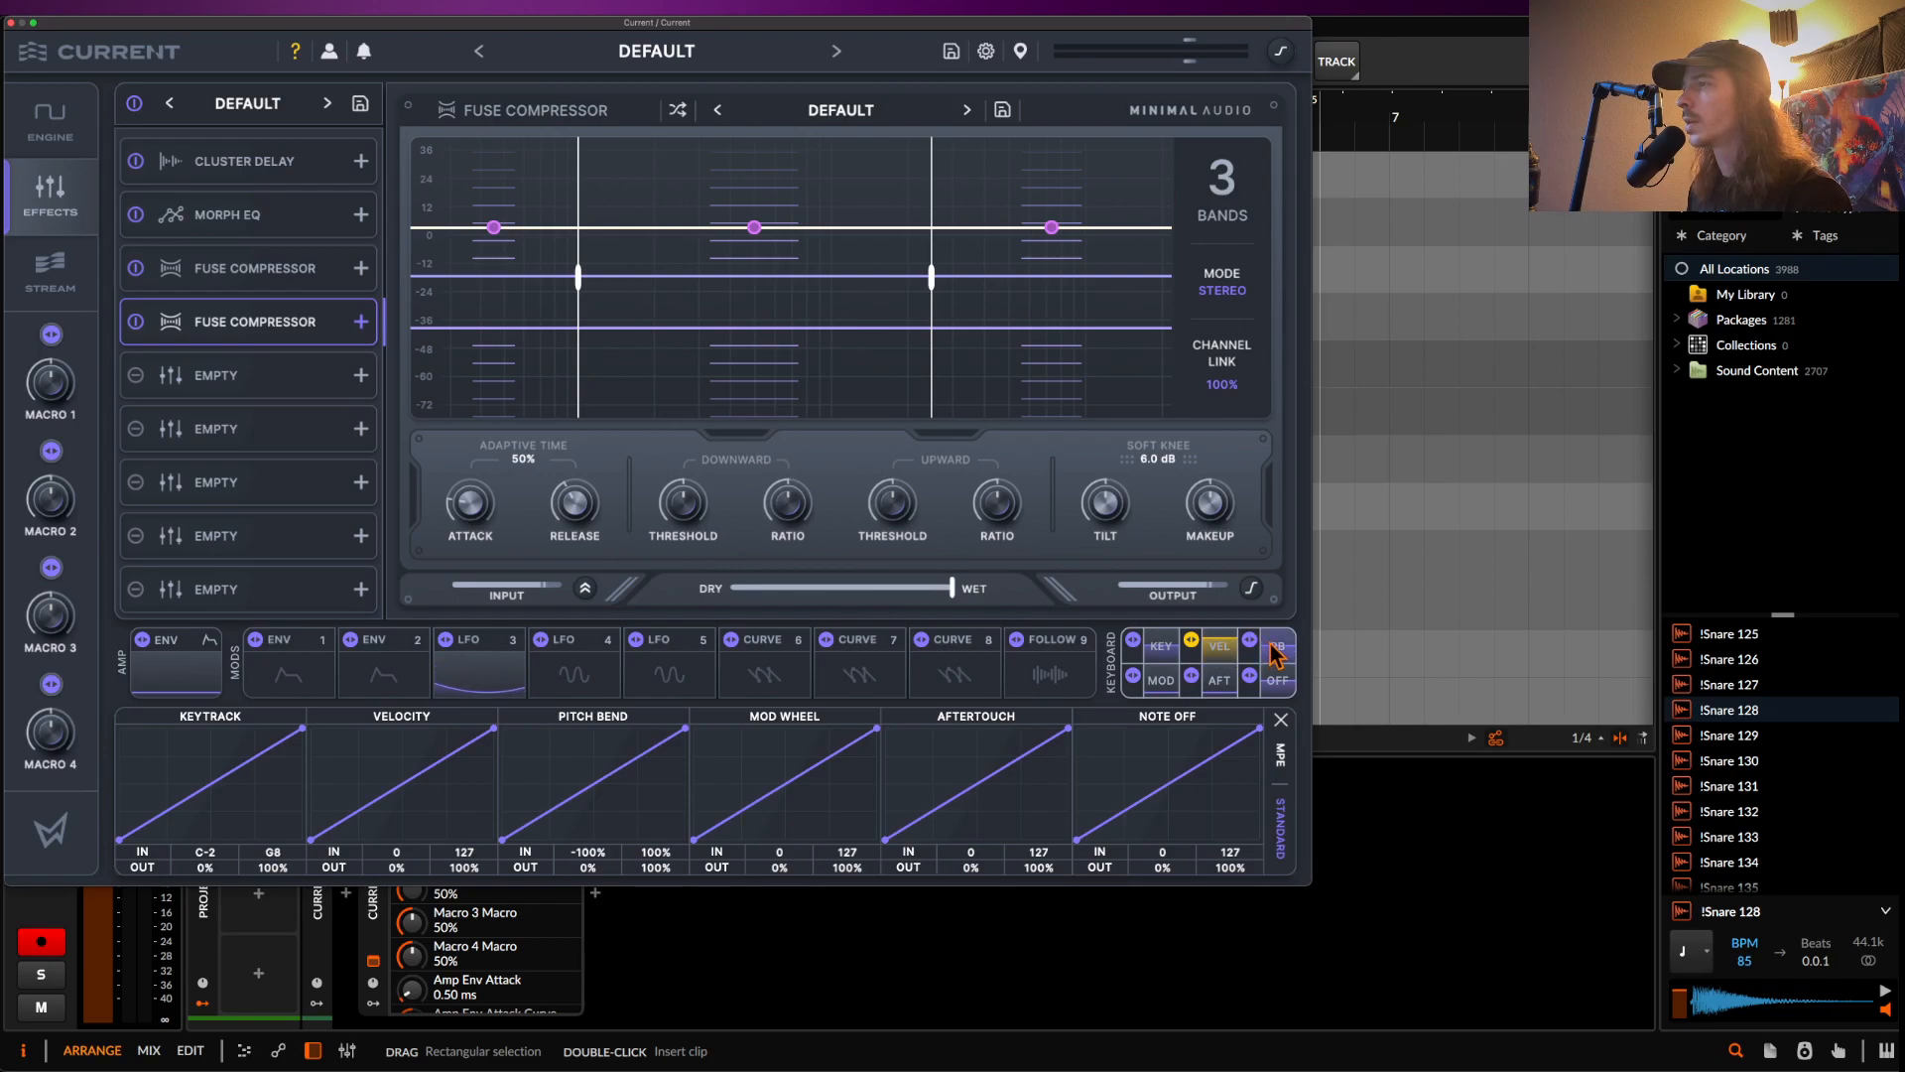
{"action": "left_click", "coordinate": [1281, 757]}
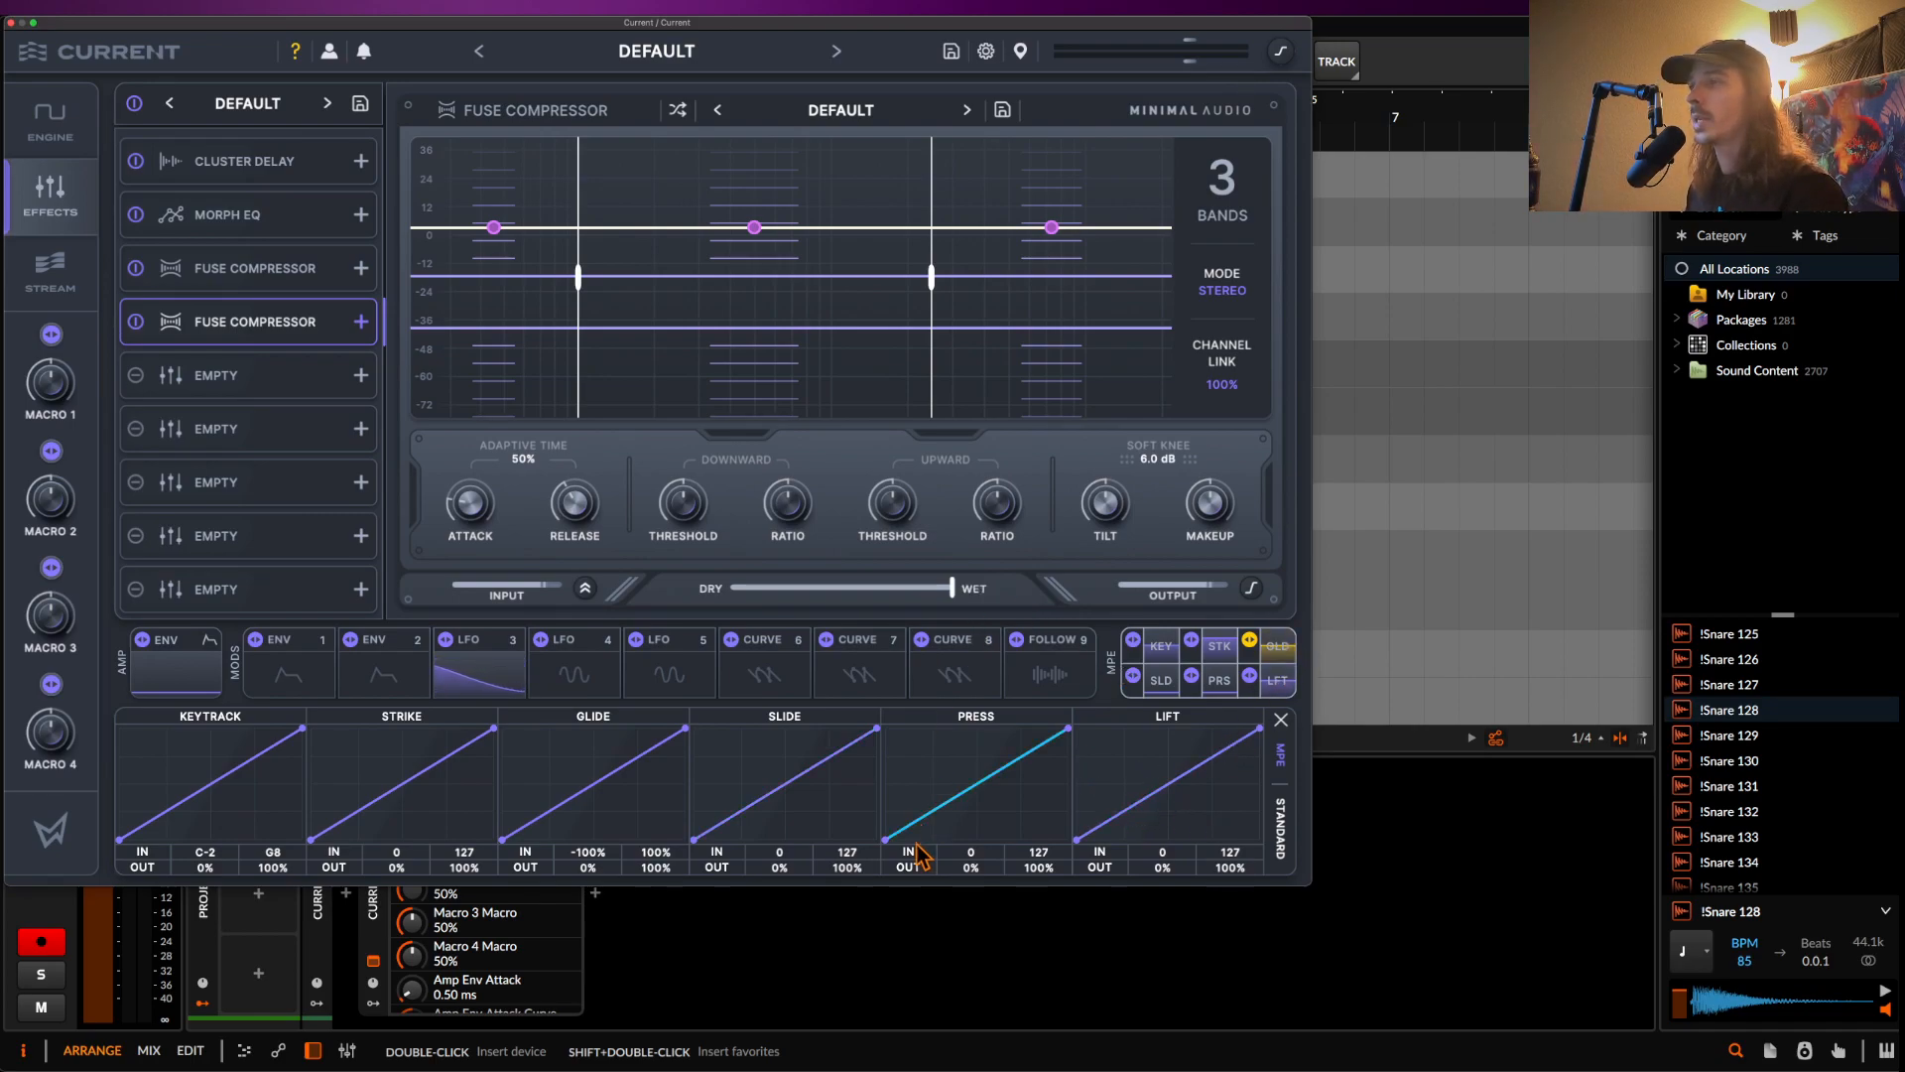
{"action": "left_click", "coordinate": [1281, 828]}
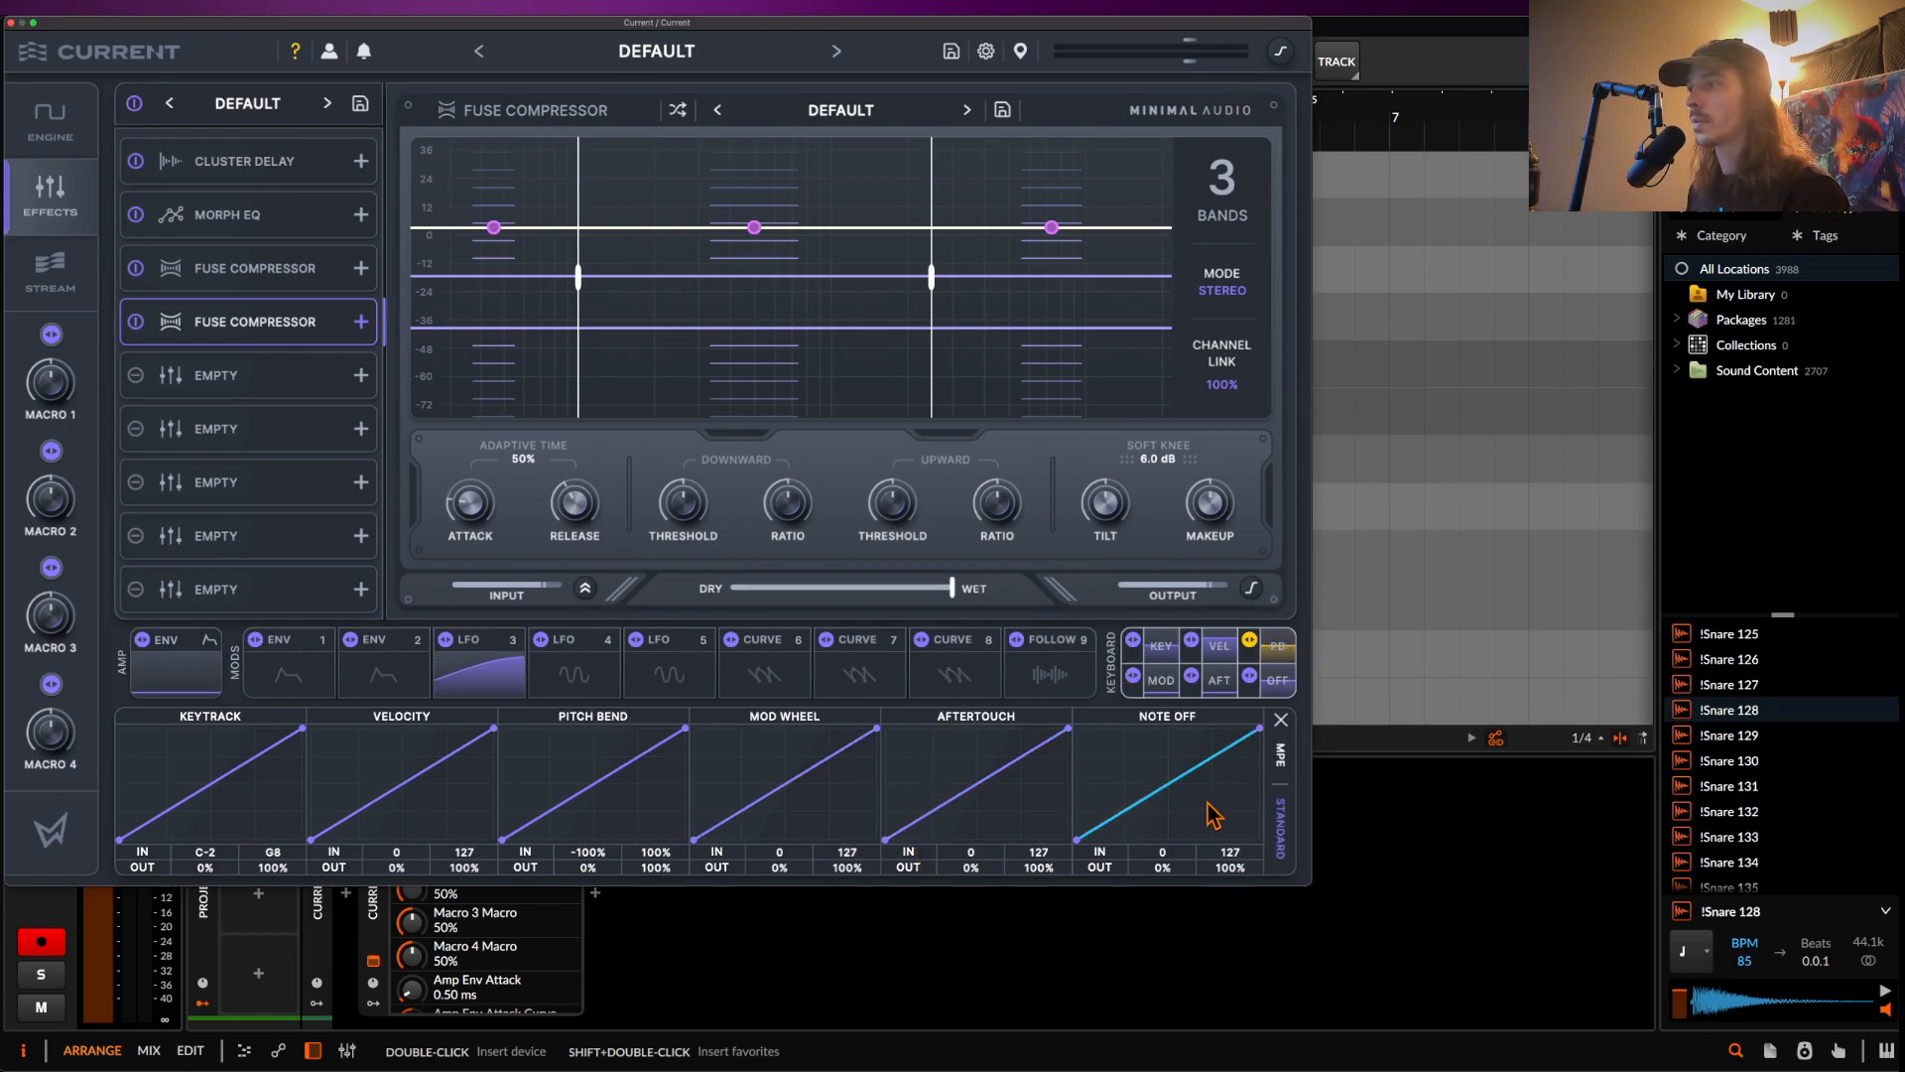
- Close the keyboard modulation curves and step through the arpeggiator's note-order modes, ending on Rooted
{"action": "left_click", "coordinate": [1281, 721]}
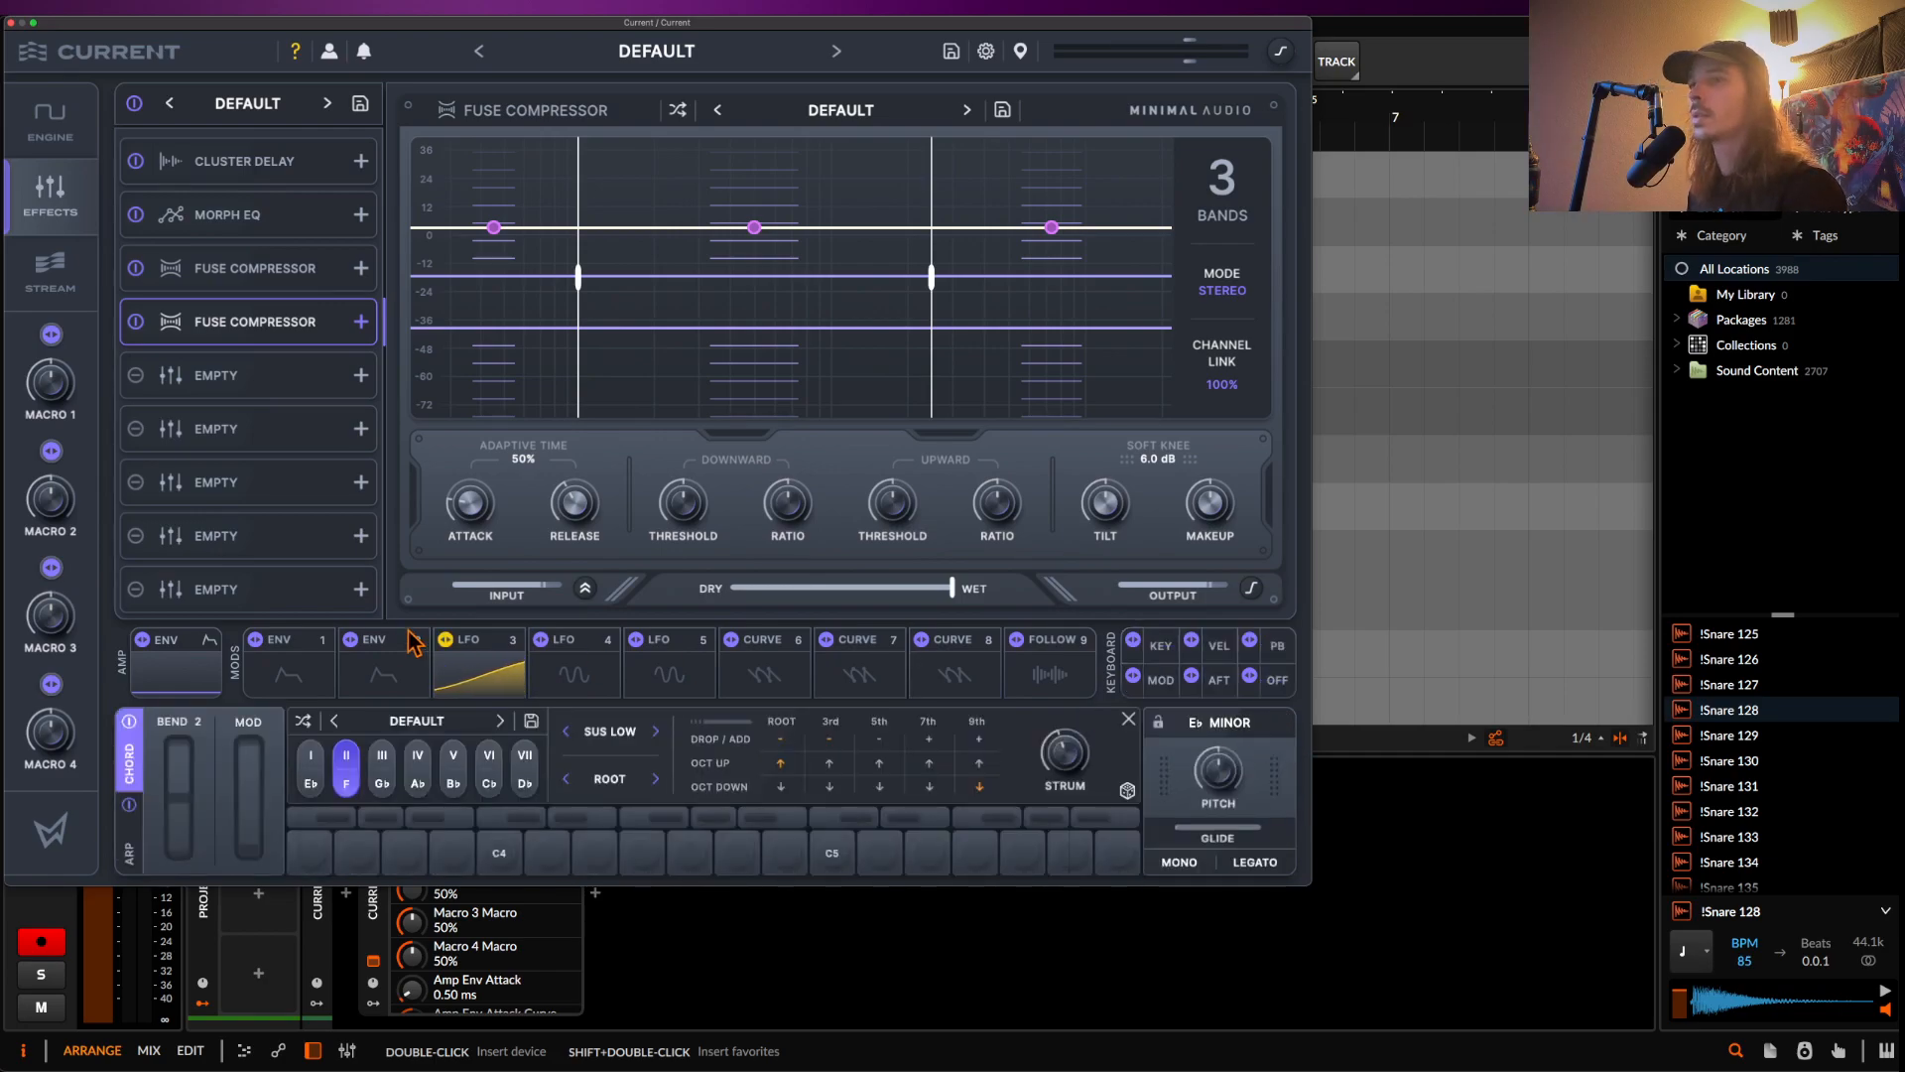
{"action": "left_click", "coordinate": [130, 848]}
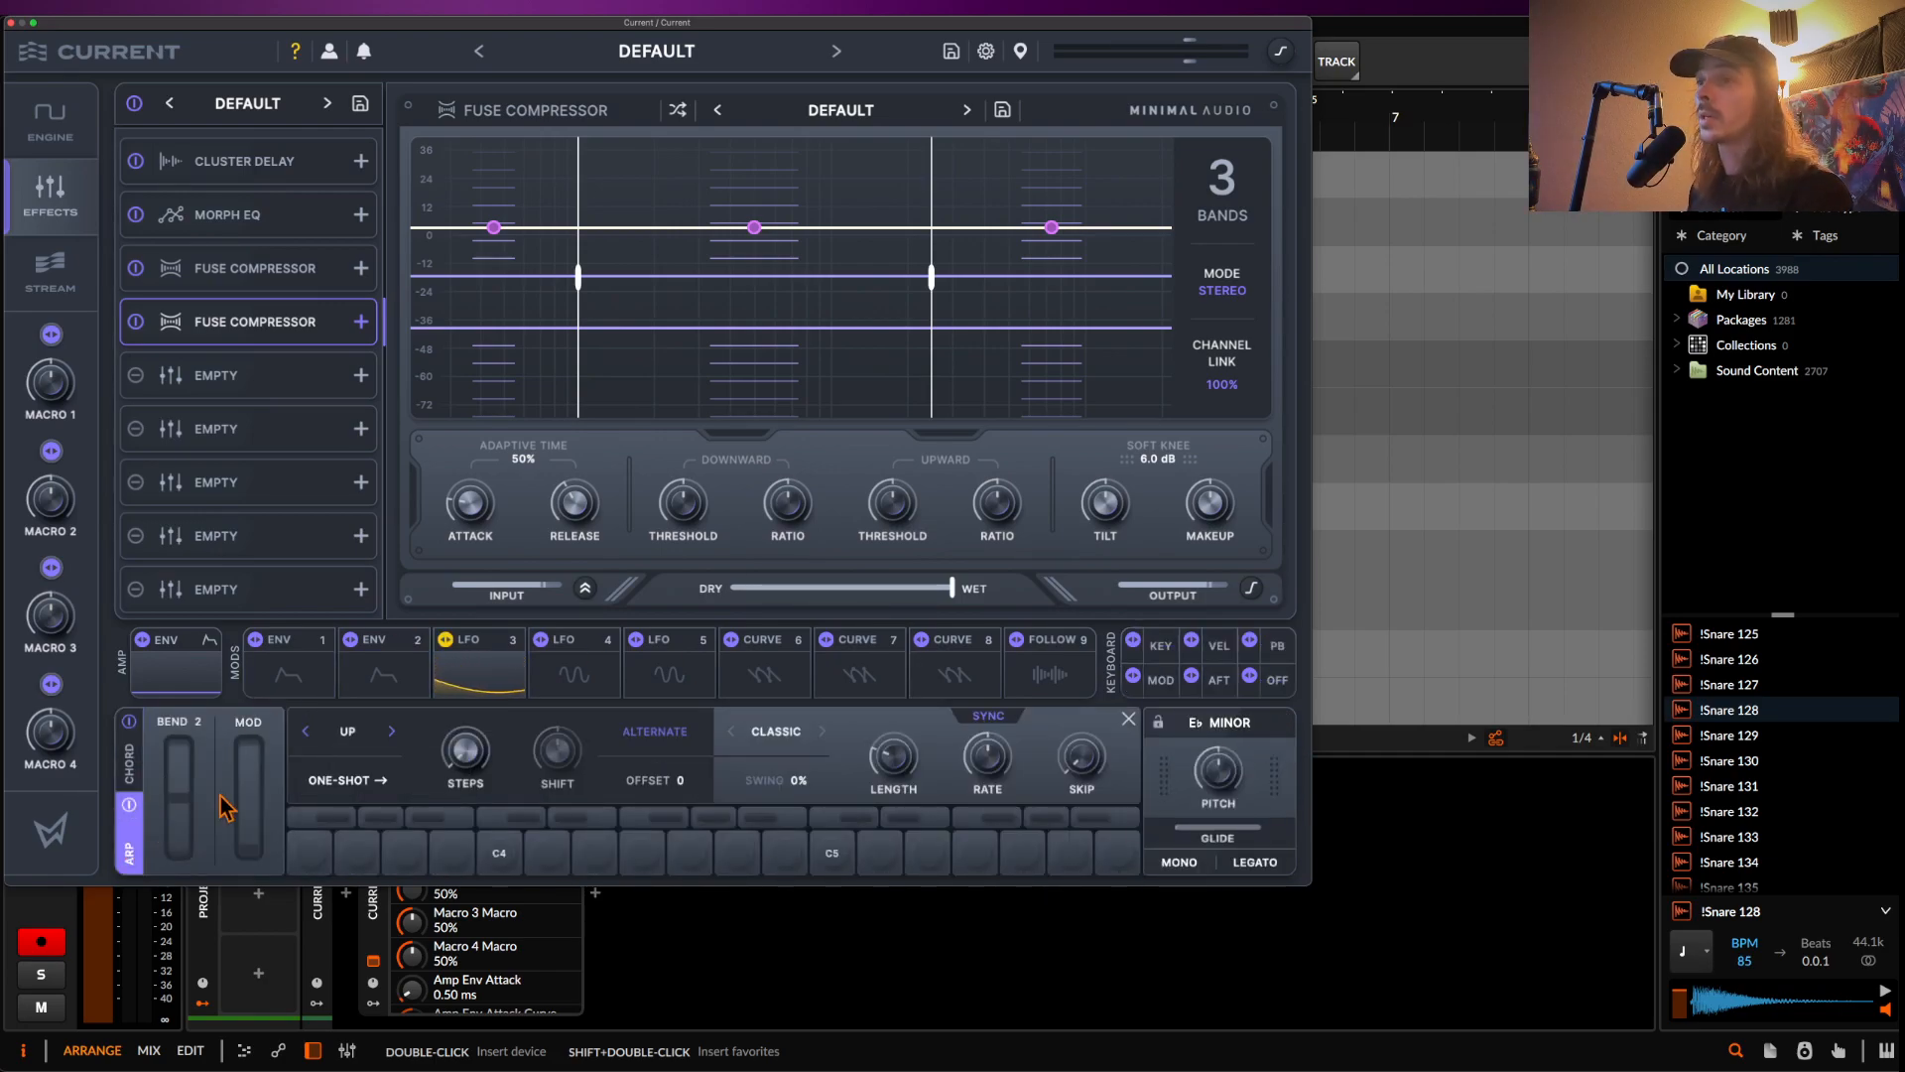
{"action": "left_click", "coordinate": [391, 731]}
{"action": "left_click", "coordinate": [391, 732]}
{"action": "left_click", "coordinate": [391, 731]}
{"action": "left_click", "coordinate": [391, 732]}
{"action": "left_click", "coordinate": [391, 731]}
{"action": "left_click", "coordinate": [391, 731]}
{"action": "left_click", "coordinate": [391, 731]}
{"action": "left_click", "coordinate": [391, 731]}
{"action": "left_click", "coordinate": [391, 731]}
{"action": "left_click", "coordinate": [391, 732]}
{"action": "left_click", "coordinate": [391, 732]}
{"action": "left_click", "coordinate": [391, 732]}
{"action": "left_click", "coordinate": [391, 731]}
{"action": "left_click", "coordinate": [391, 731]}
{"action": "left_click", "coordinate": [391, 732]}
{"action": "left_click", "coordinate": [391, 731]}
{"action": "left_click", "coordinate": [391, 731]}
{"action": "left_click", "coordinate": [391, 732]}
{"action": "left_click", "coordinate": [391, 732]}
{"action": "left_click", "coordinate": [391, 732]}
{"action": "left_click", "coordinate": [391, 732]}
{"action": "left_click", "coordinate": [391, 731]}
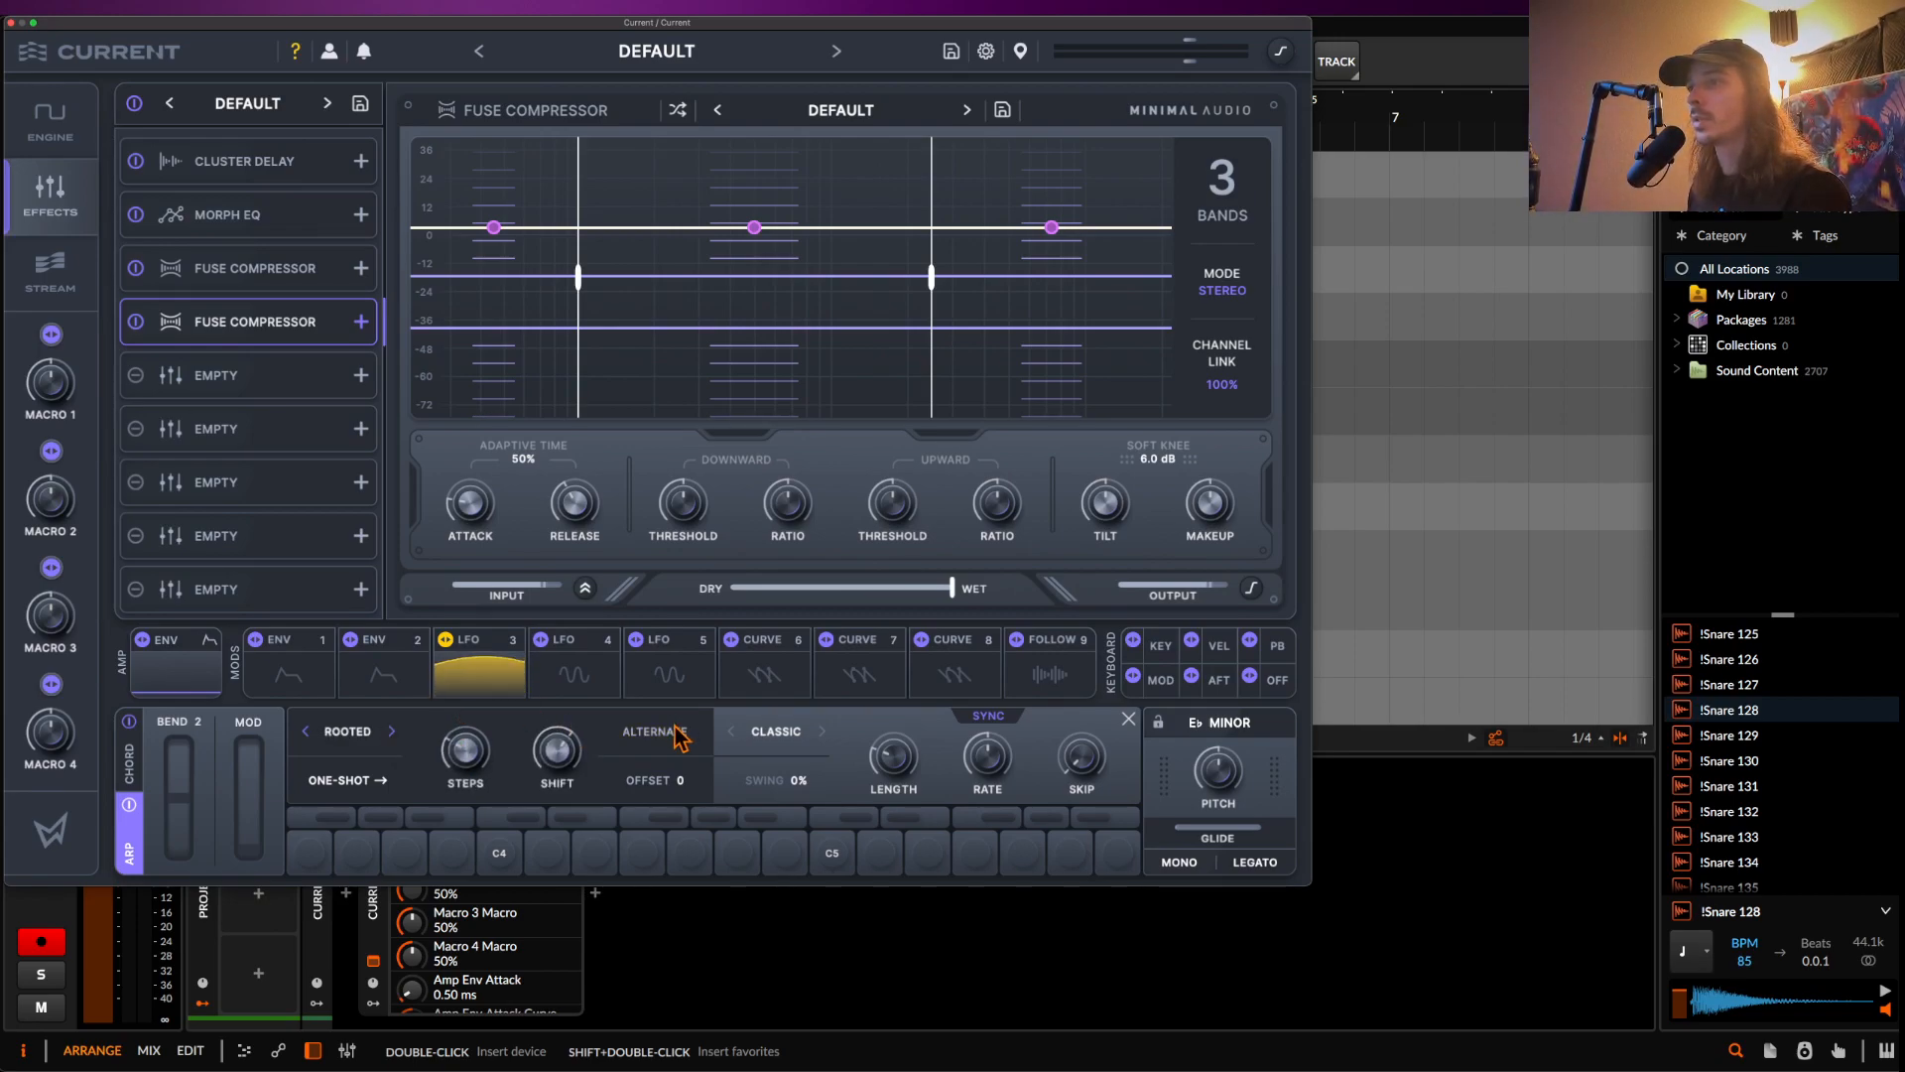
{"action": "mouse_move", "coordinate": [655, 782]}
{"action": "left_mouse_down"}
{"action": "mouse_move", "coordinate": [650, 749]}
{"action": "mouse_move", "coordinate": [648, 780]}
{"action": "left_mouse_up"}
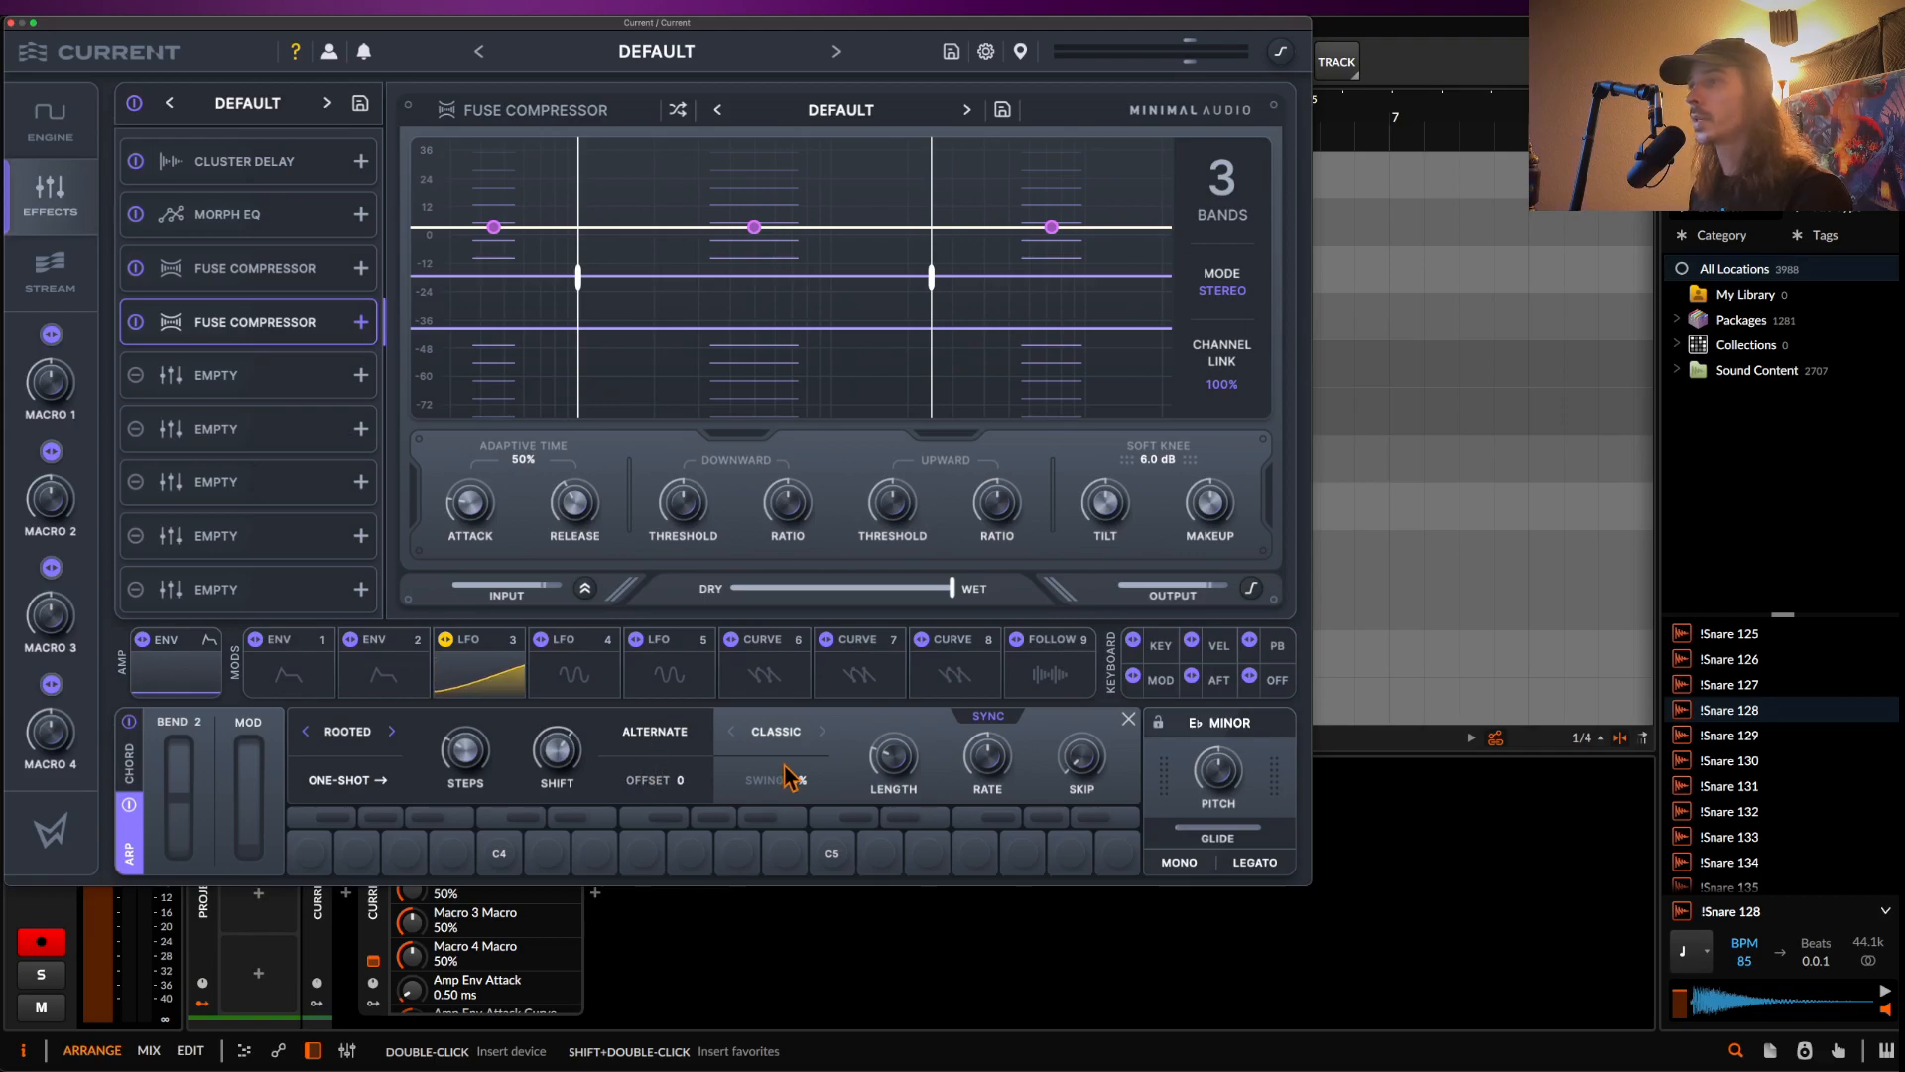
- Set the arpeggiator's rhythm to Rolled, browse the Syncopated rhythm options, and switch the arpeggiator off
{"action": "left_click", "coordinate": [825, 737]}
{"action": "left_click", "coordinate": [825, 737]}
{"action": "left_click", "coordinate": [826, 738]}
{"action": "left_click", "coordinate": [823, 734]}
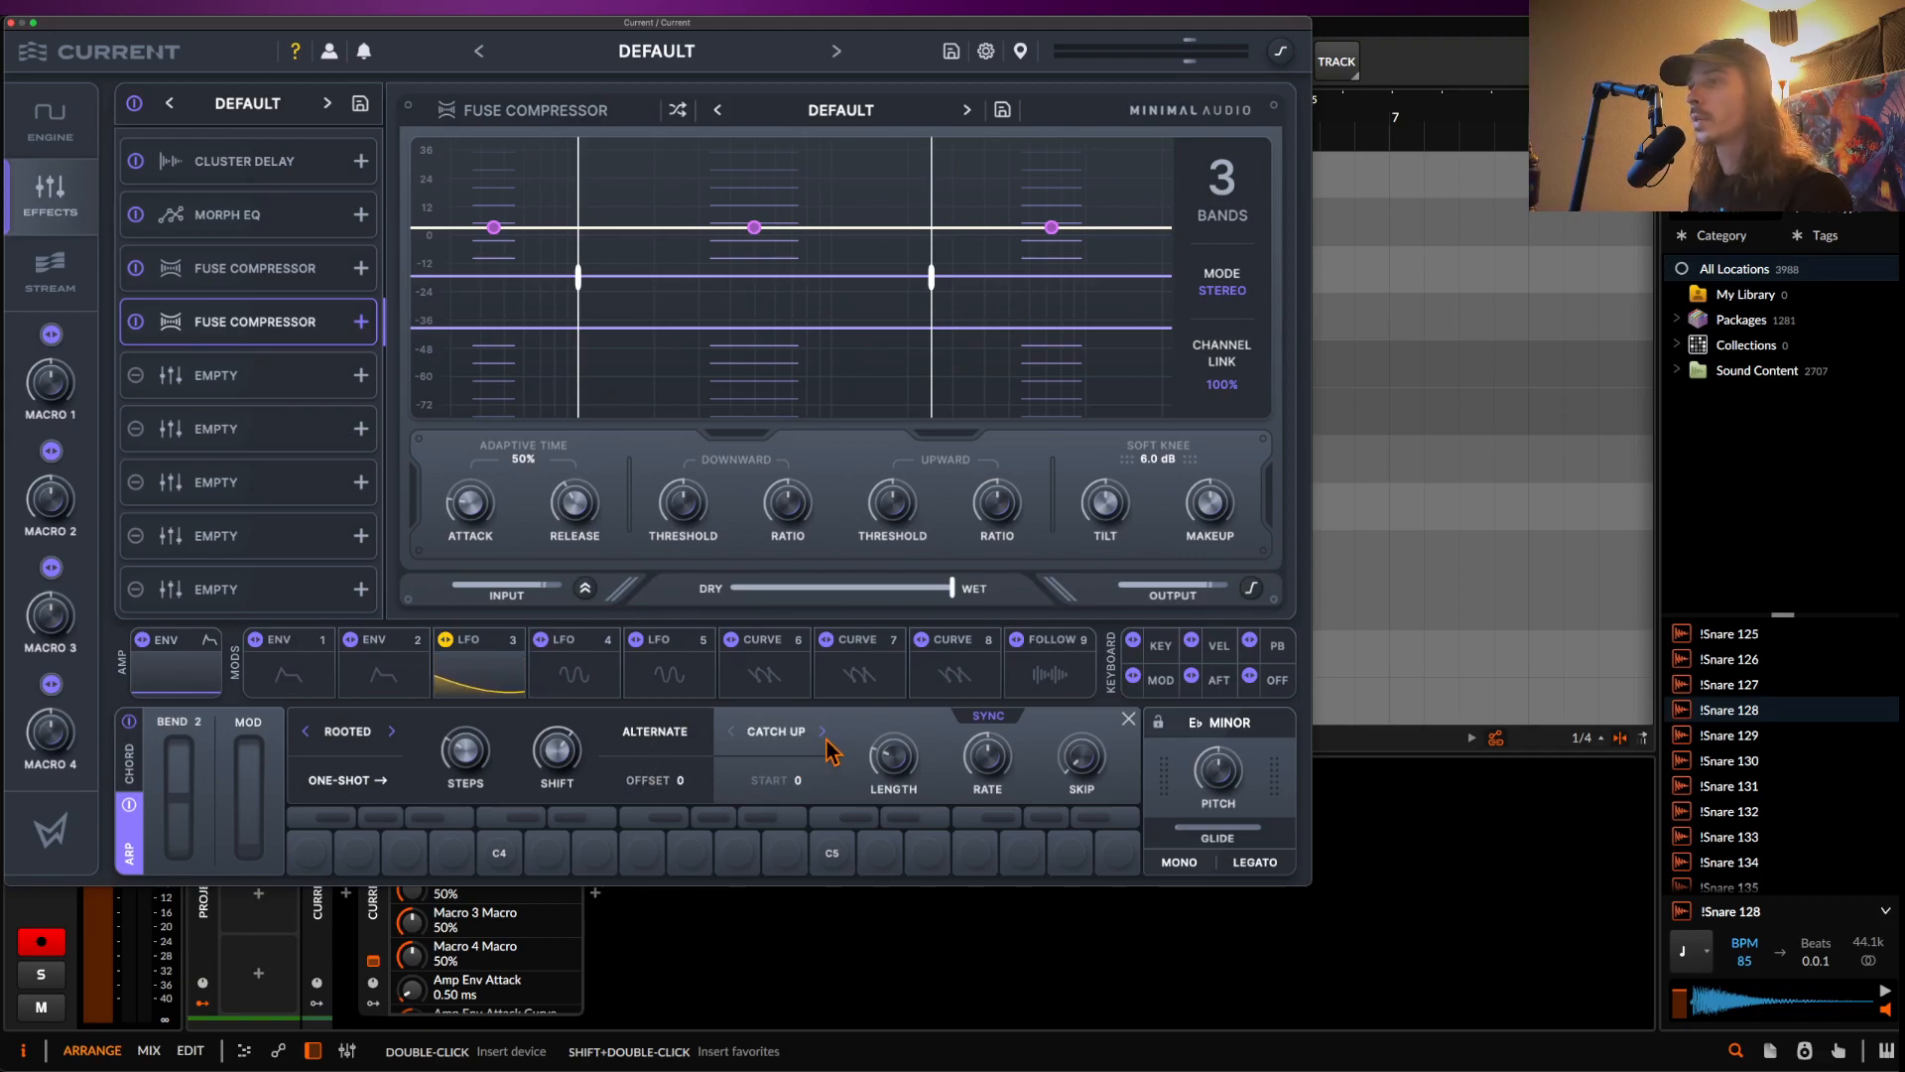
{"action": "left_click", "coordinate": [774, 736]}
{"action": "mouse_move", "coordinate": [831, 830]}
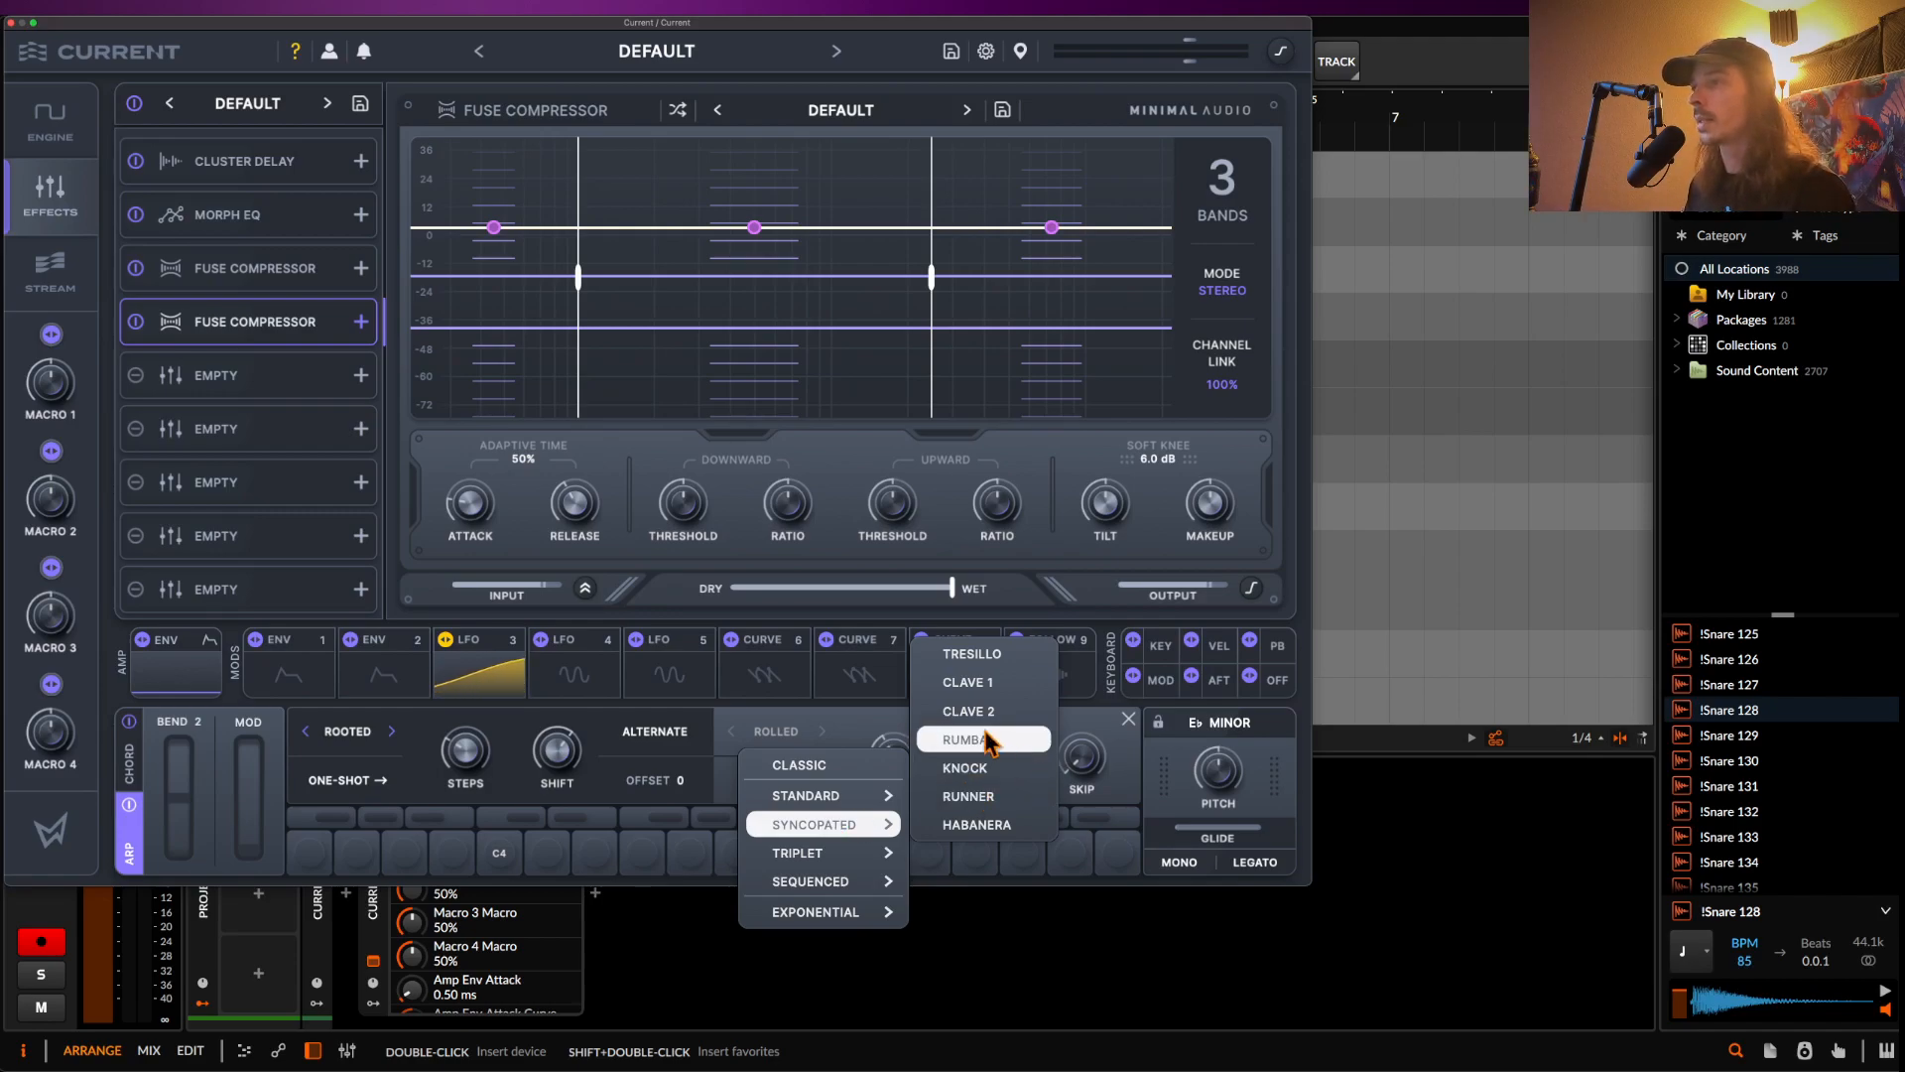
{"action": "left_click", "coordinate": [1050, 747]}
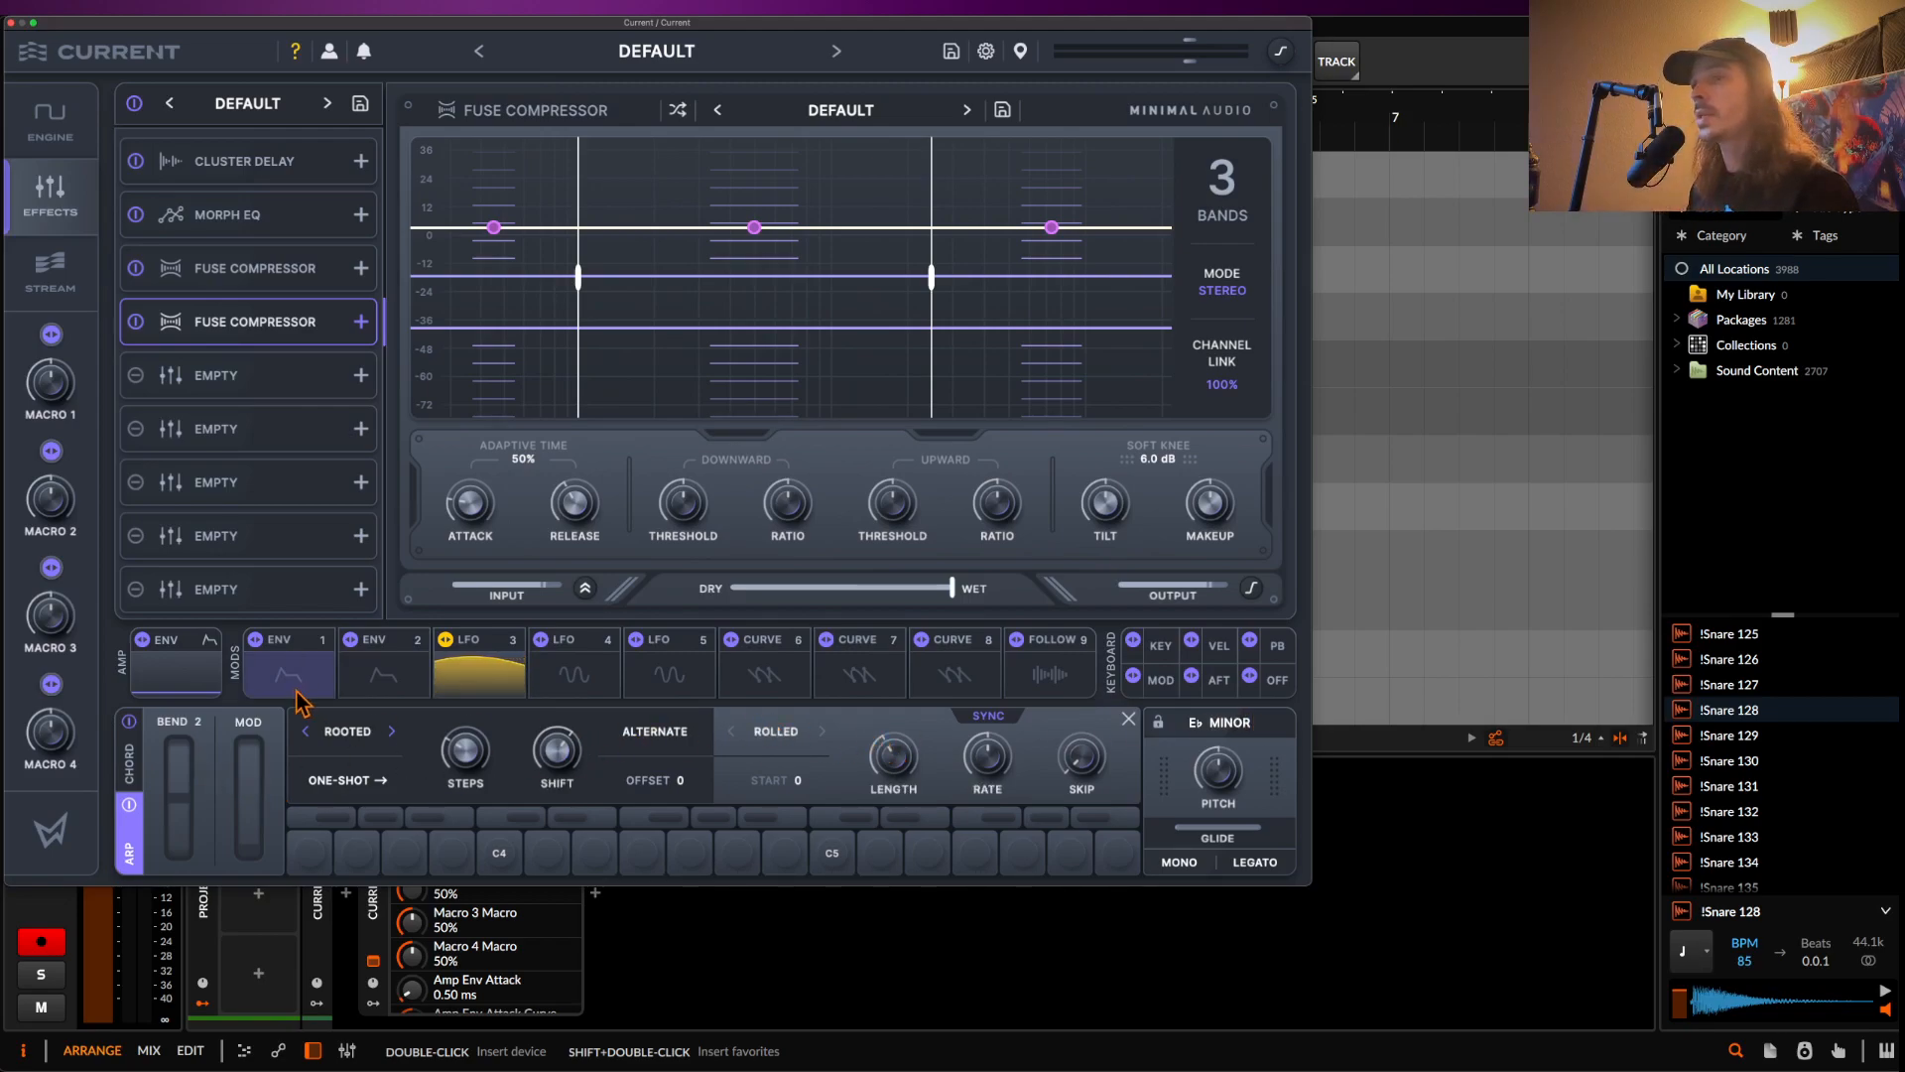
{"action": "left_click", "coordinate": [129, 794]}
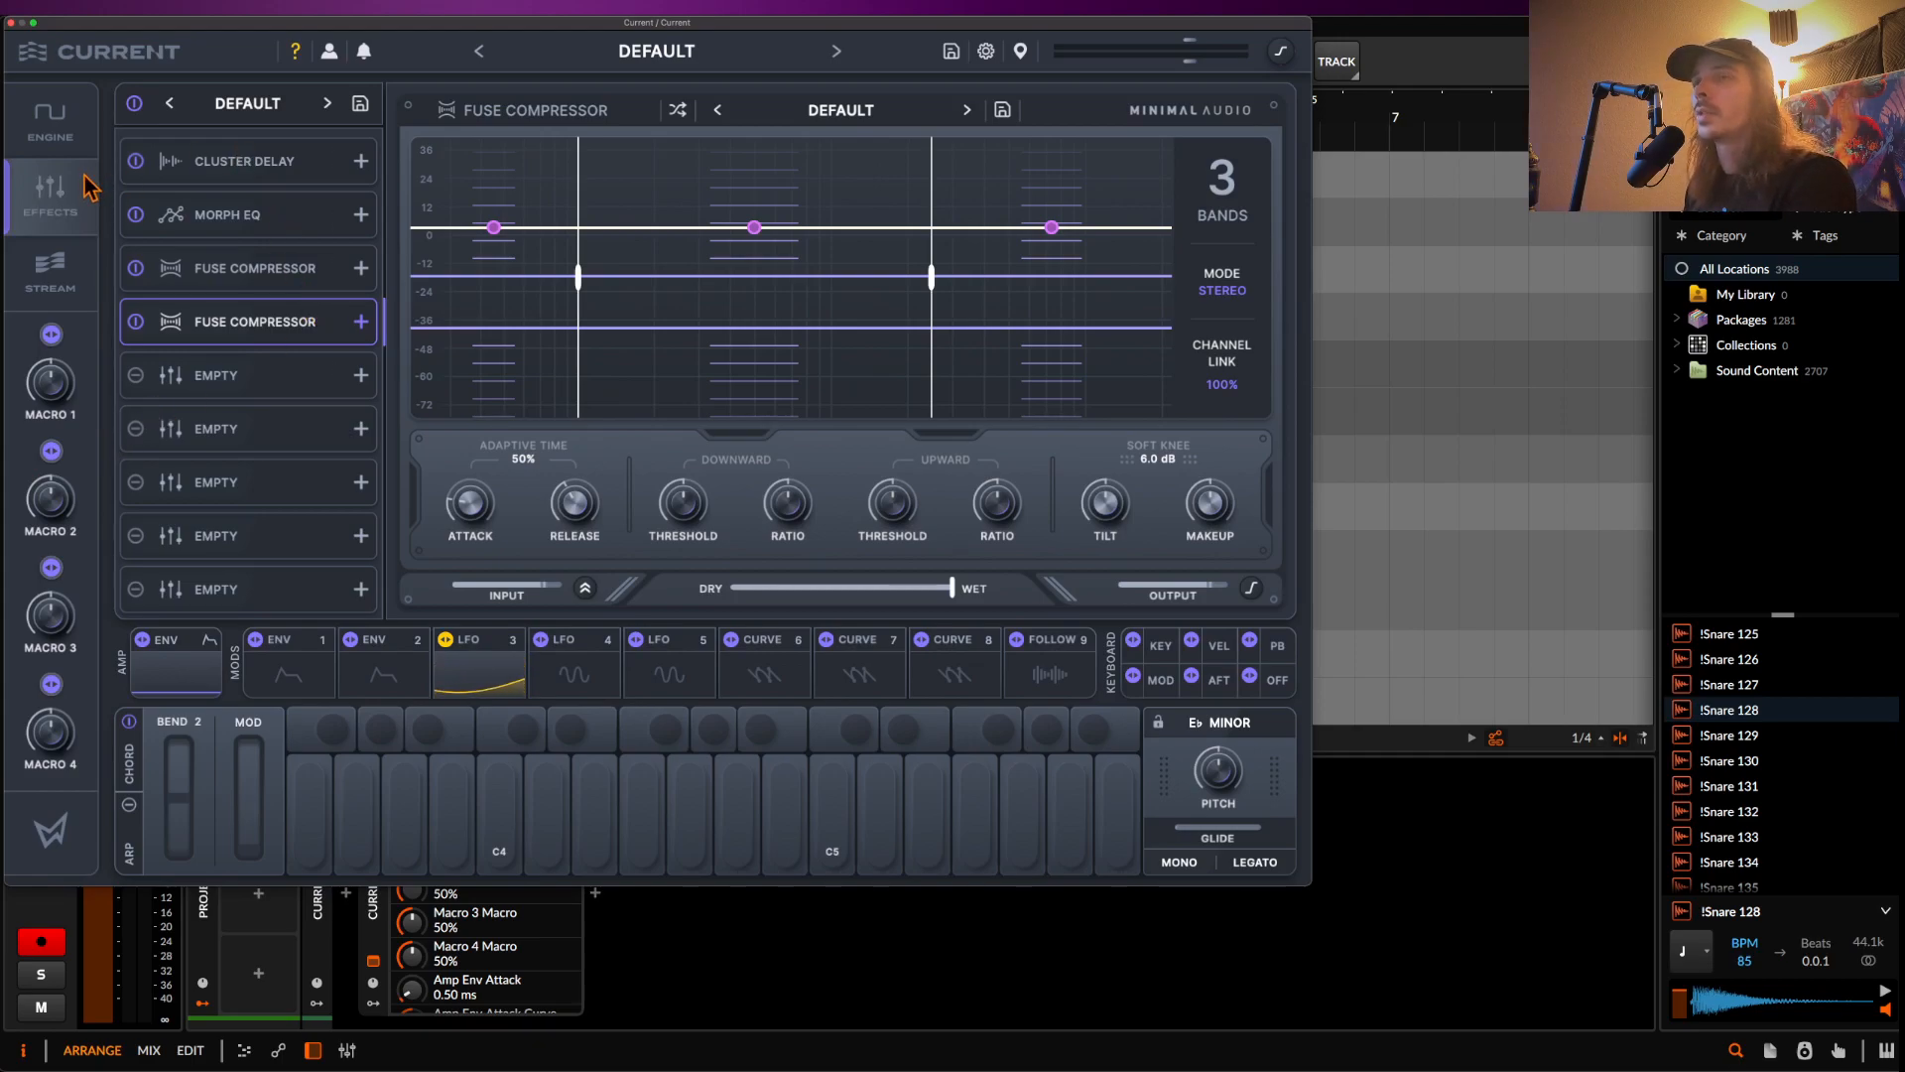
- Compare the Stream page's wavetable browser with the wavetable oscillators on the Engine page
{"action": "left_click", "coordinate": [65, 263]}
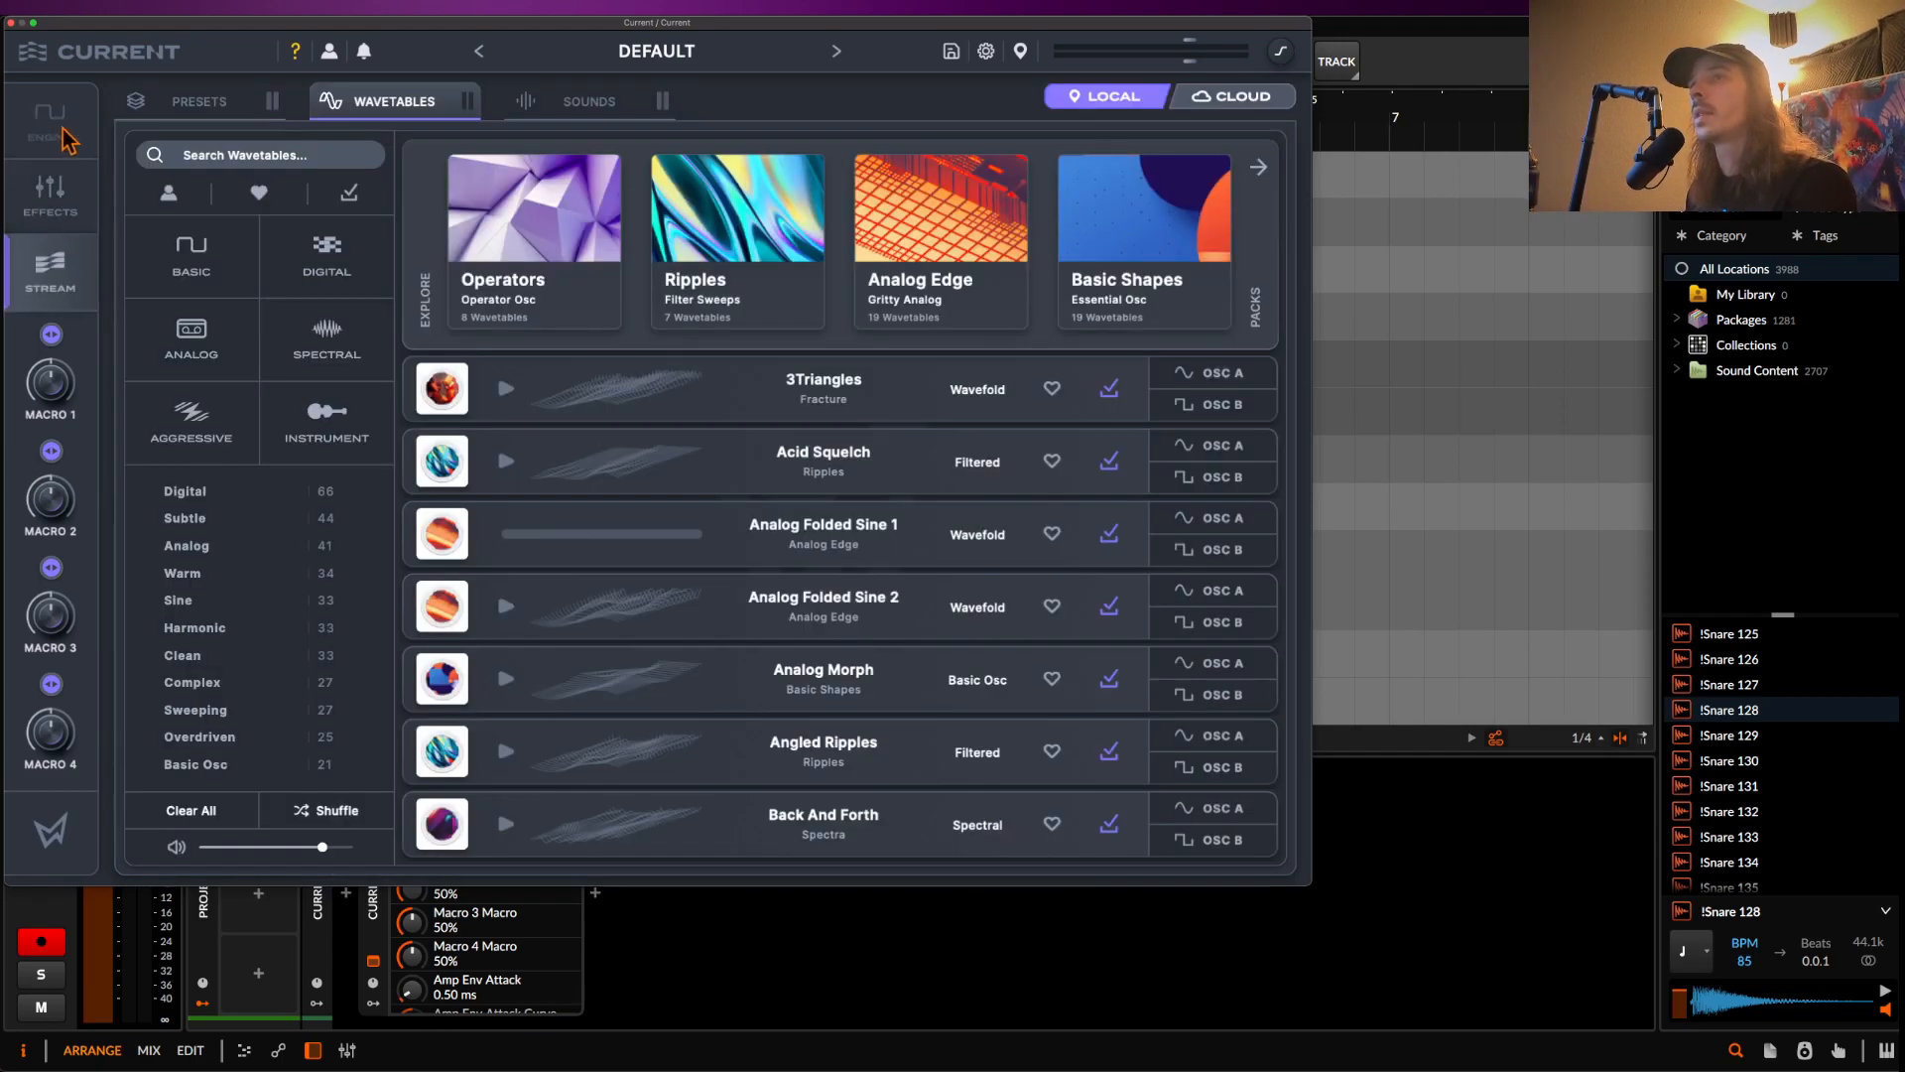
{"action": "left_click", "coordinate": [64, 129]}
{"action": "left_click", "coordinate": [50, 270]}
{"action": "left_click", "coordinate": [50, 124]}
{"action": "left_click", "coordinate": [281, 109]}
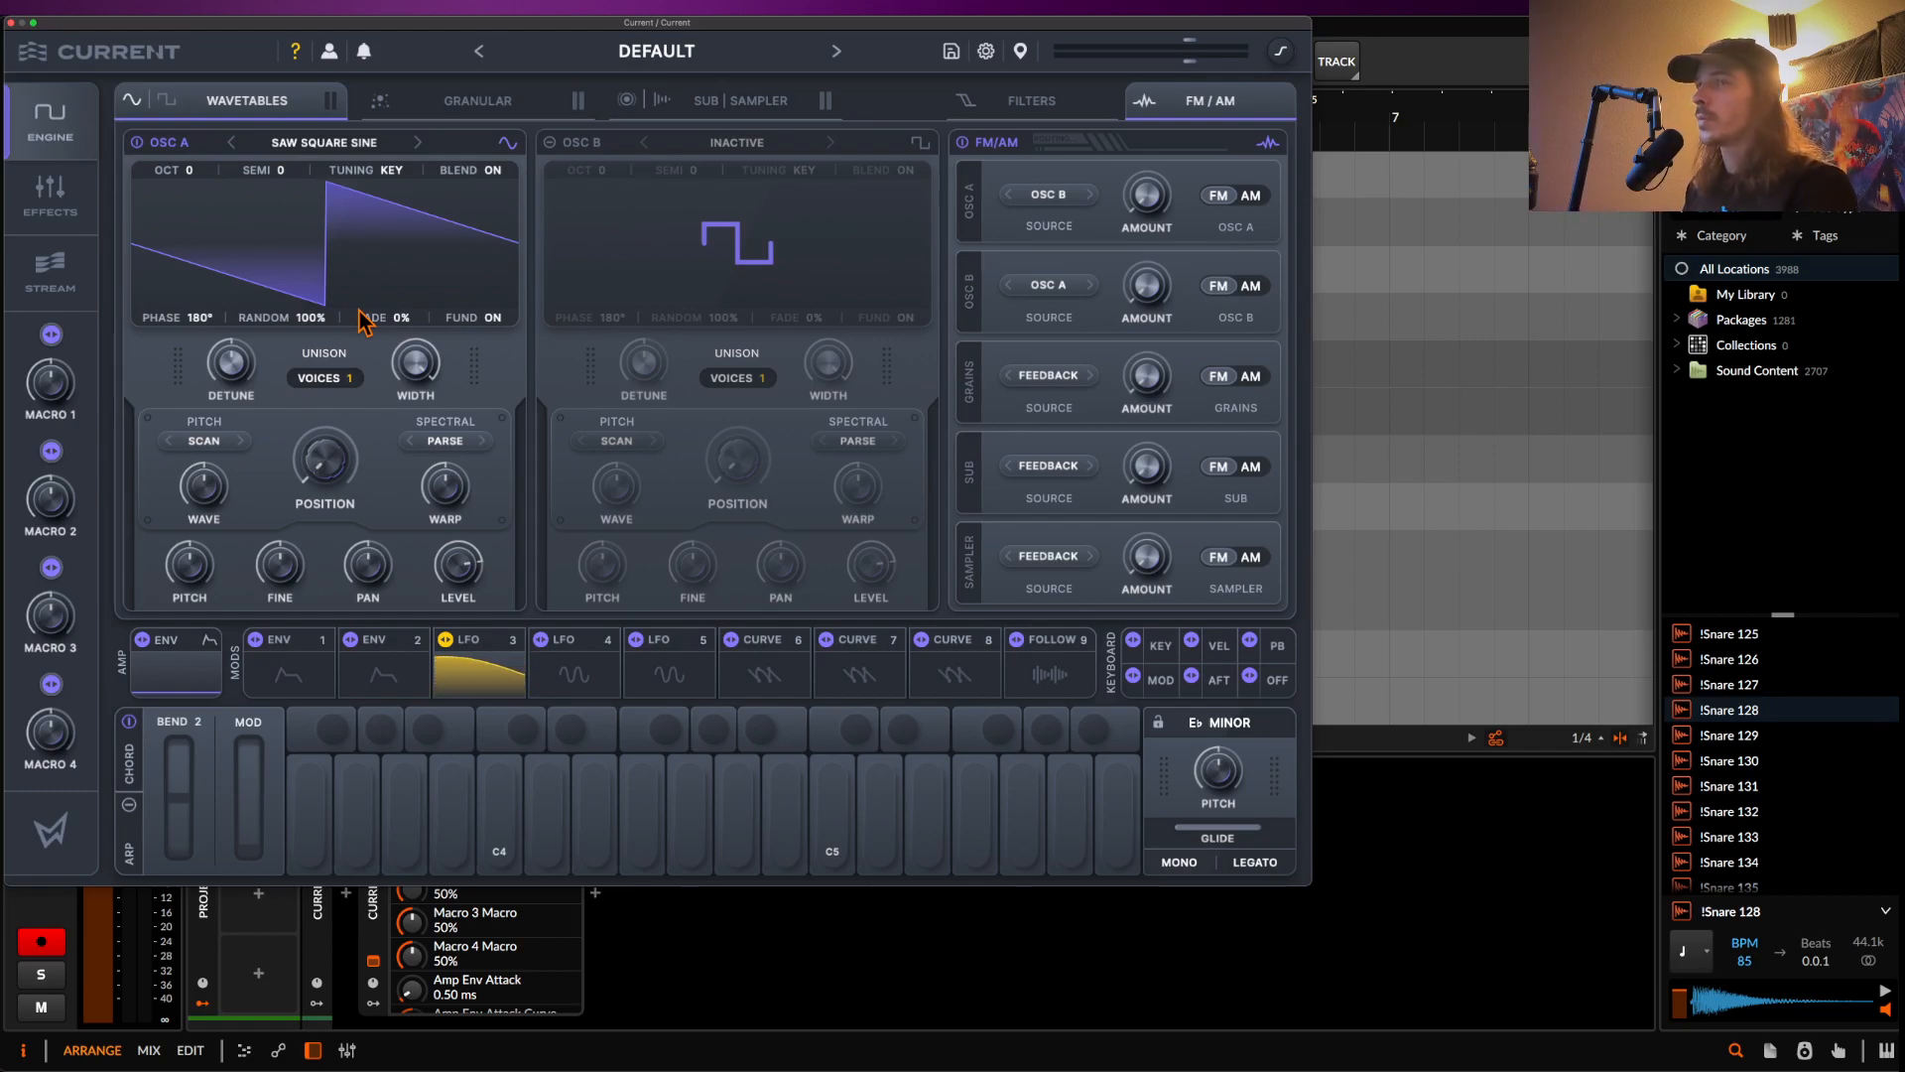
- Filter the local wavetable library by Digital, preview a wavetable from the list, and return to the Engine page
{"action": "left_click", "coordinate": [55, 289]}
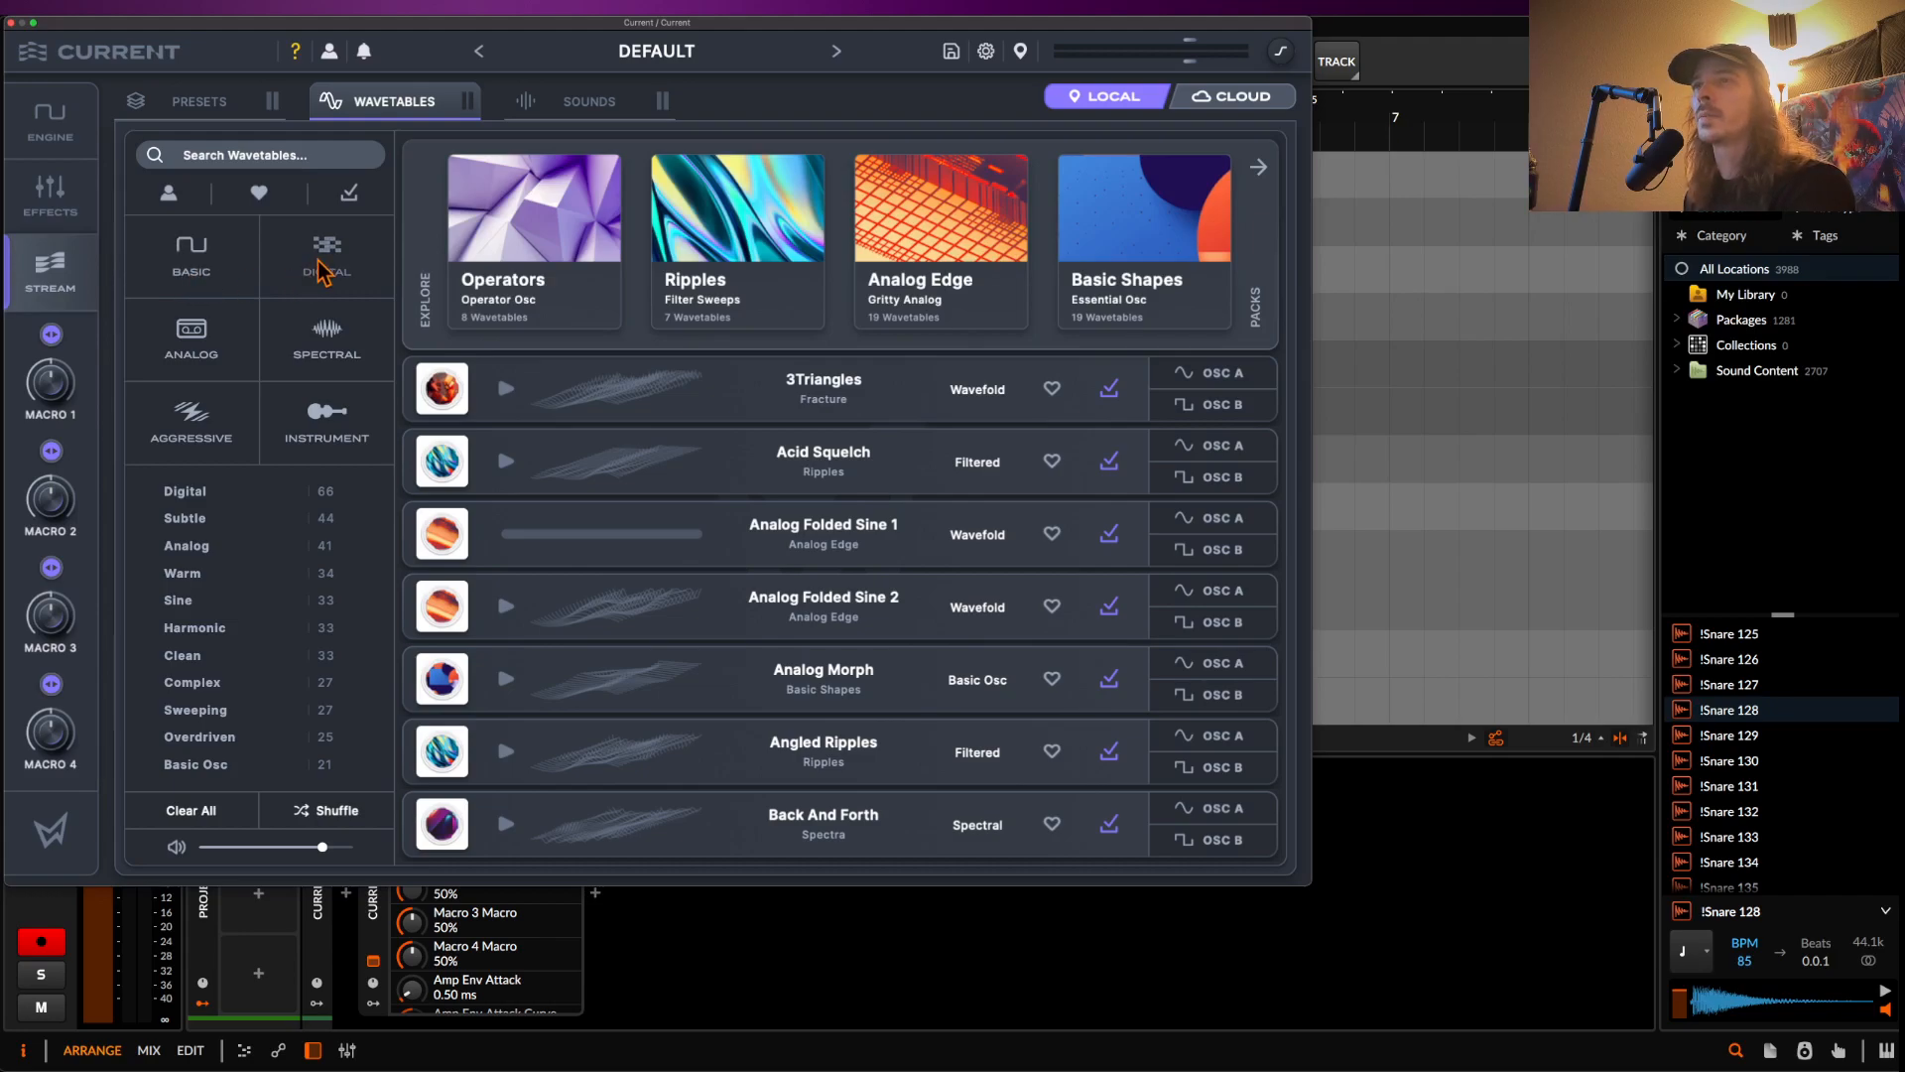
{"action": "left_click", "coordinate": [319, 266]}
{"action": "left_click", "coordinate": [507, 389]}
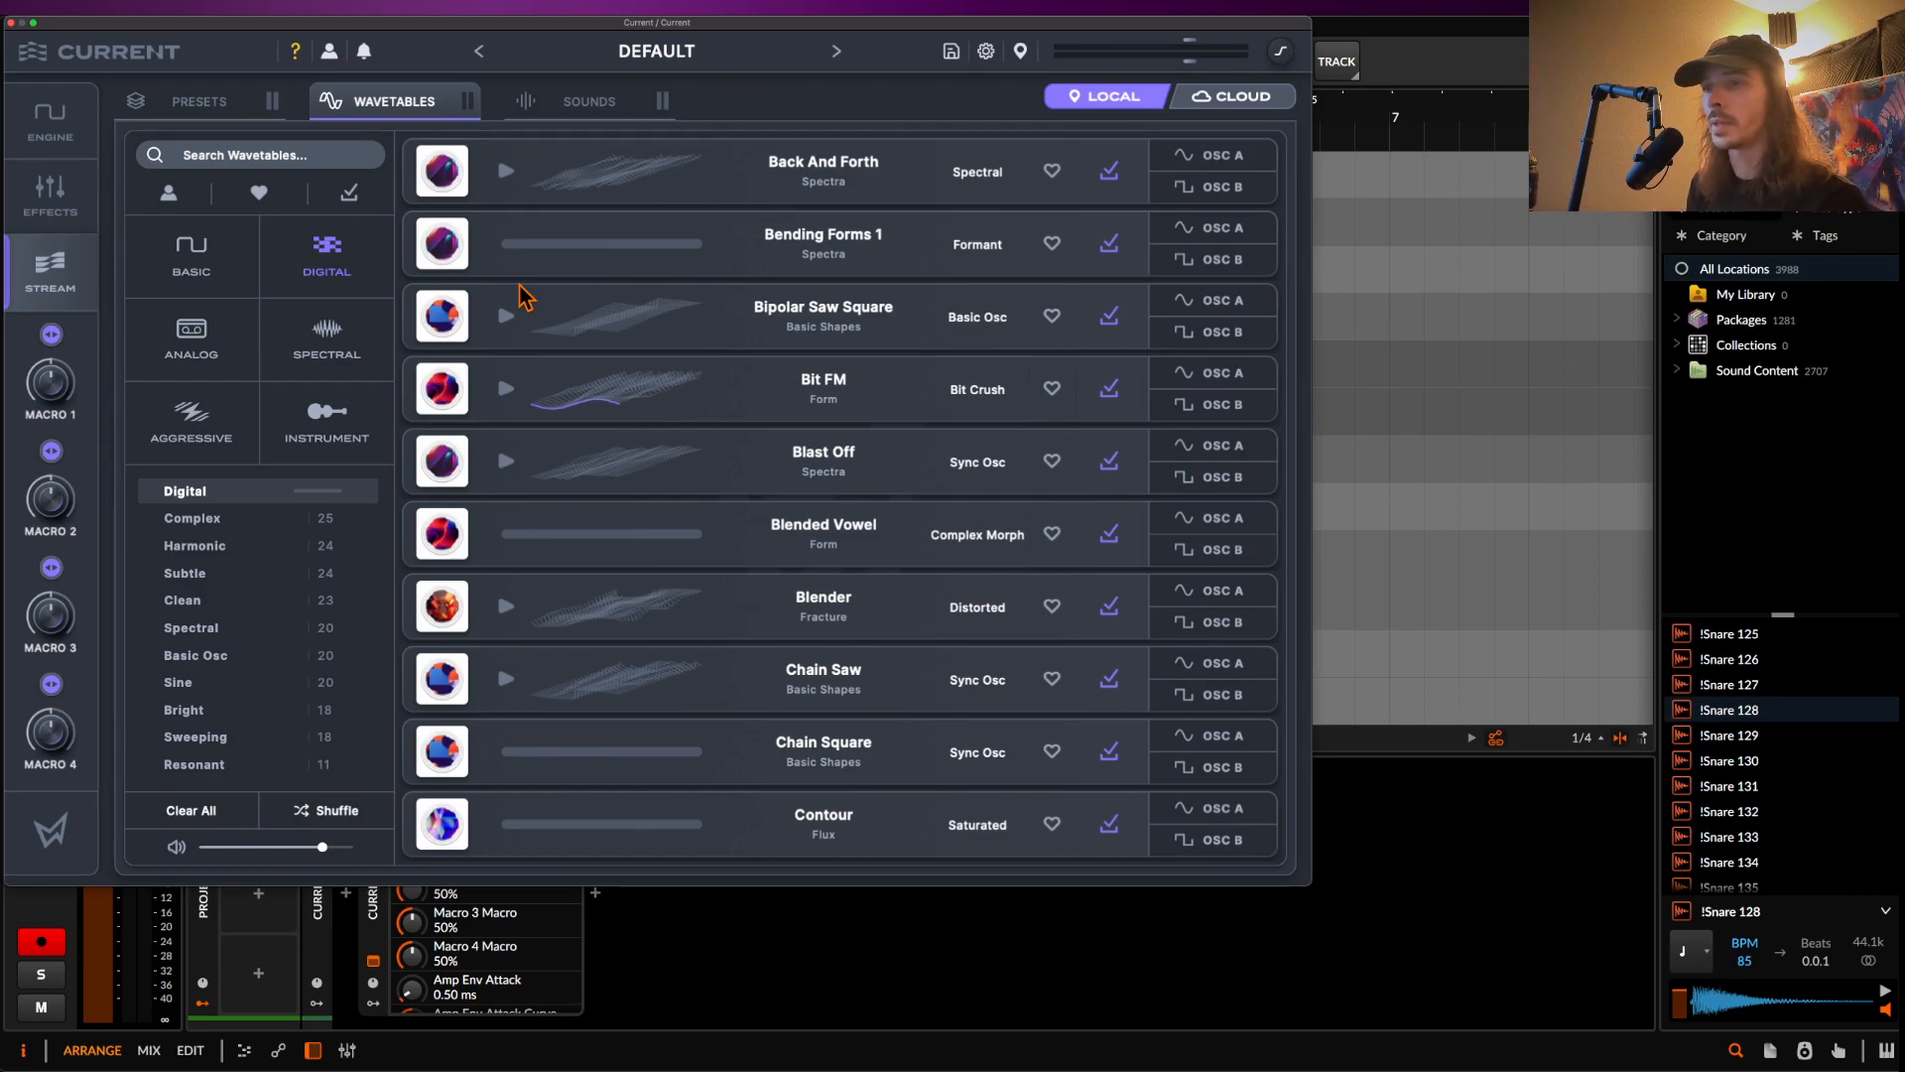
{"action": "left_click", "coordinate": [45, 127]}
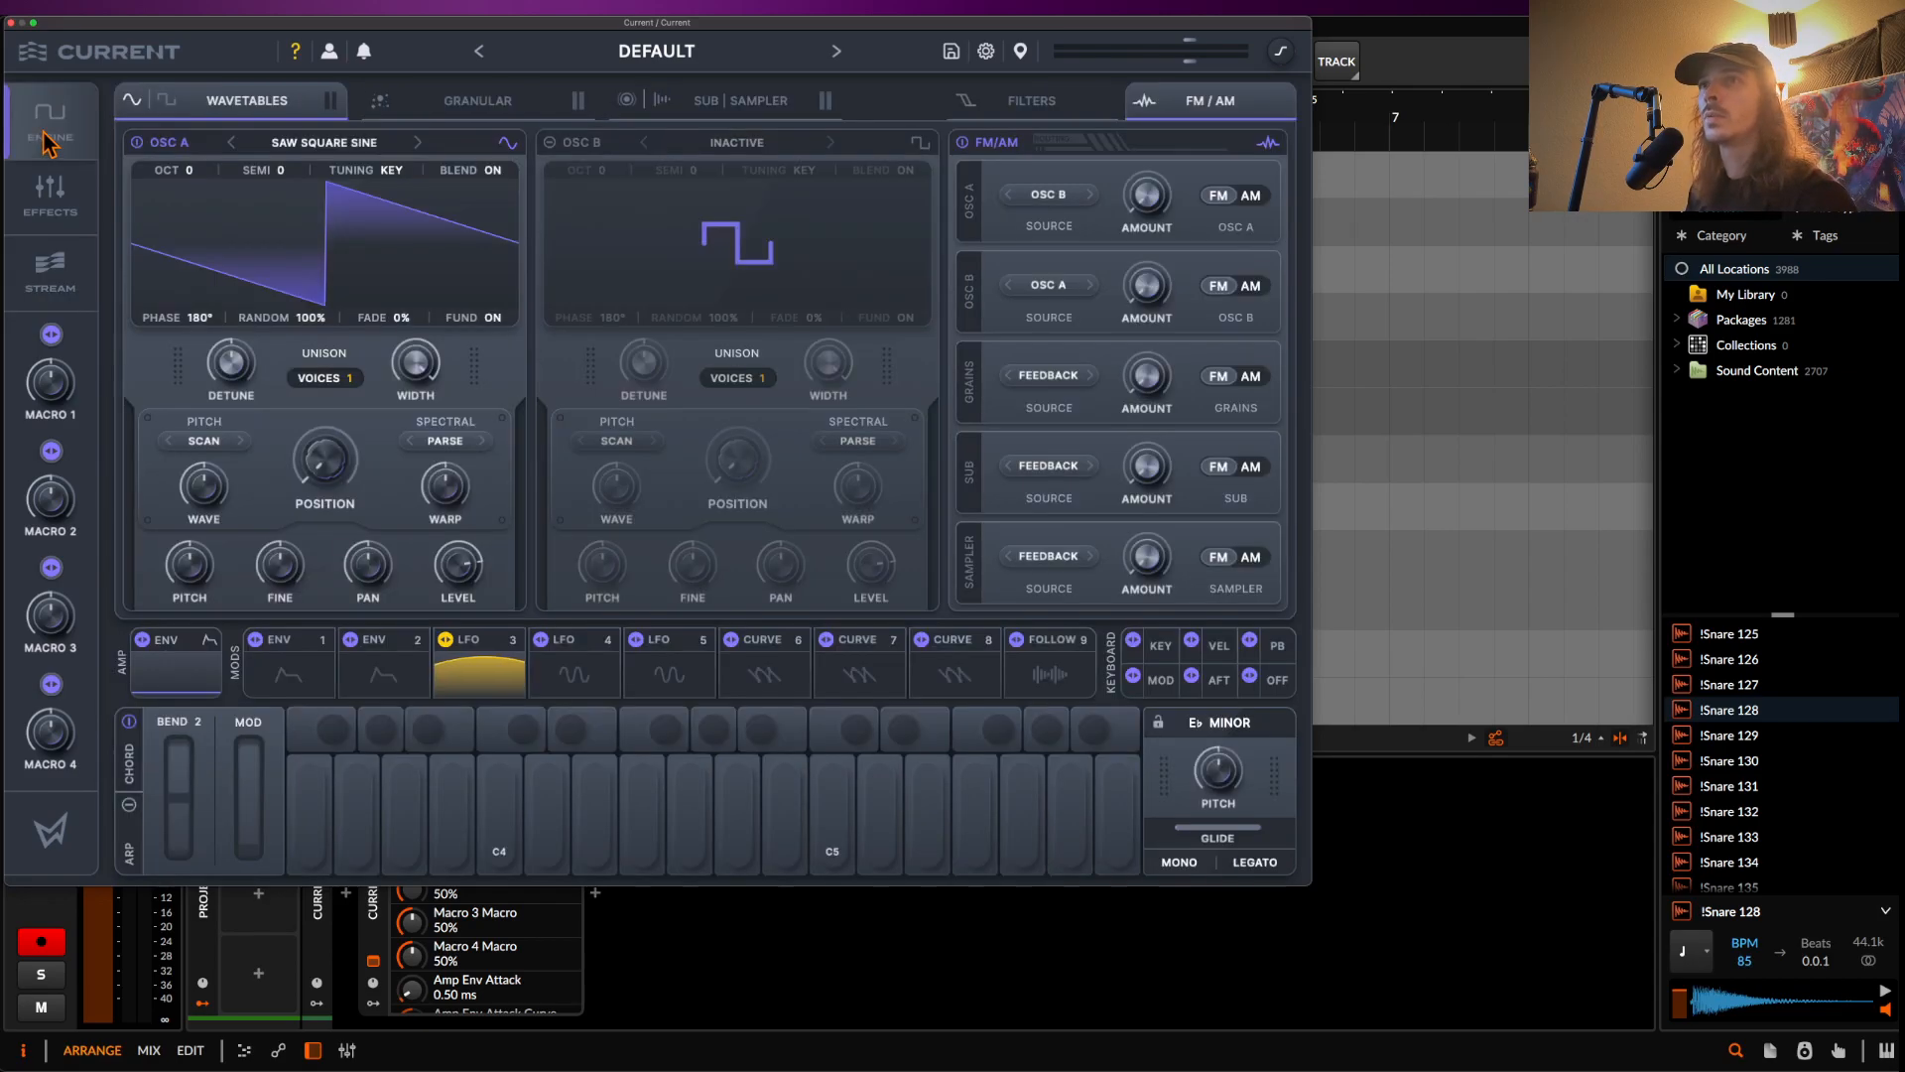
- Add three bands to the Morph EQ: a 9.1 dB peak at 125 Hz, a cut near 900 Hz and a 10.6 dB peak at 4.57 kHz
{"action": "left_click", "coordinate": [67, 212]}
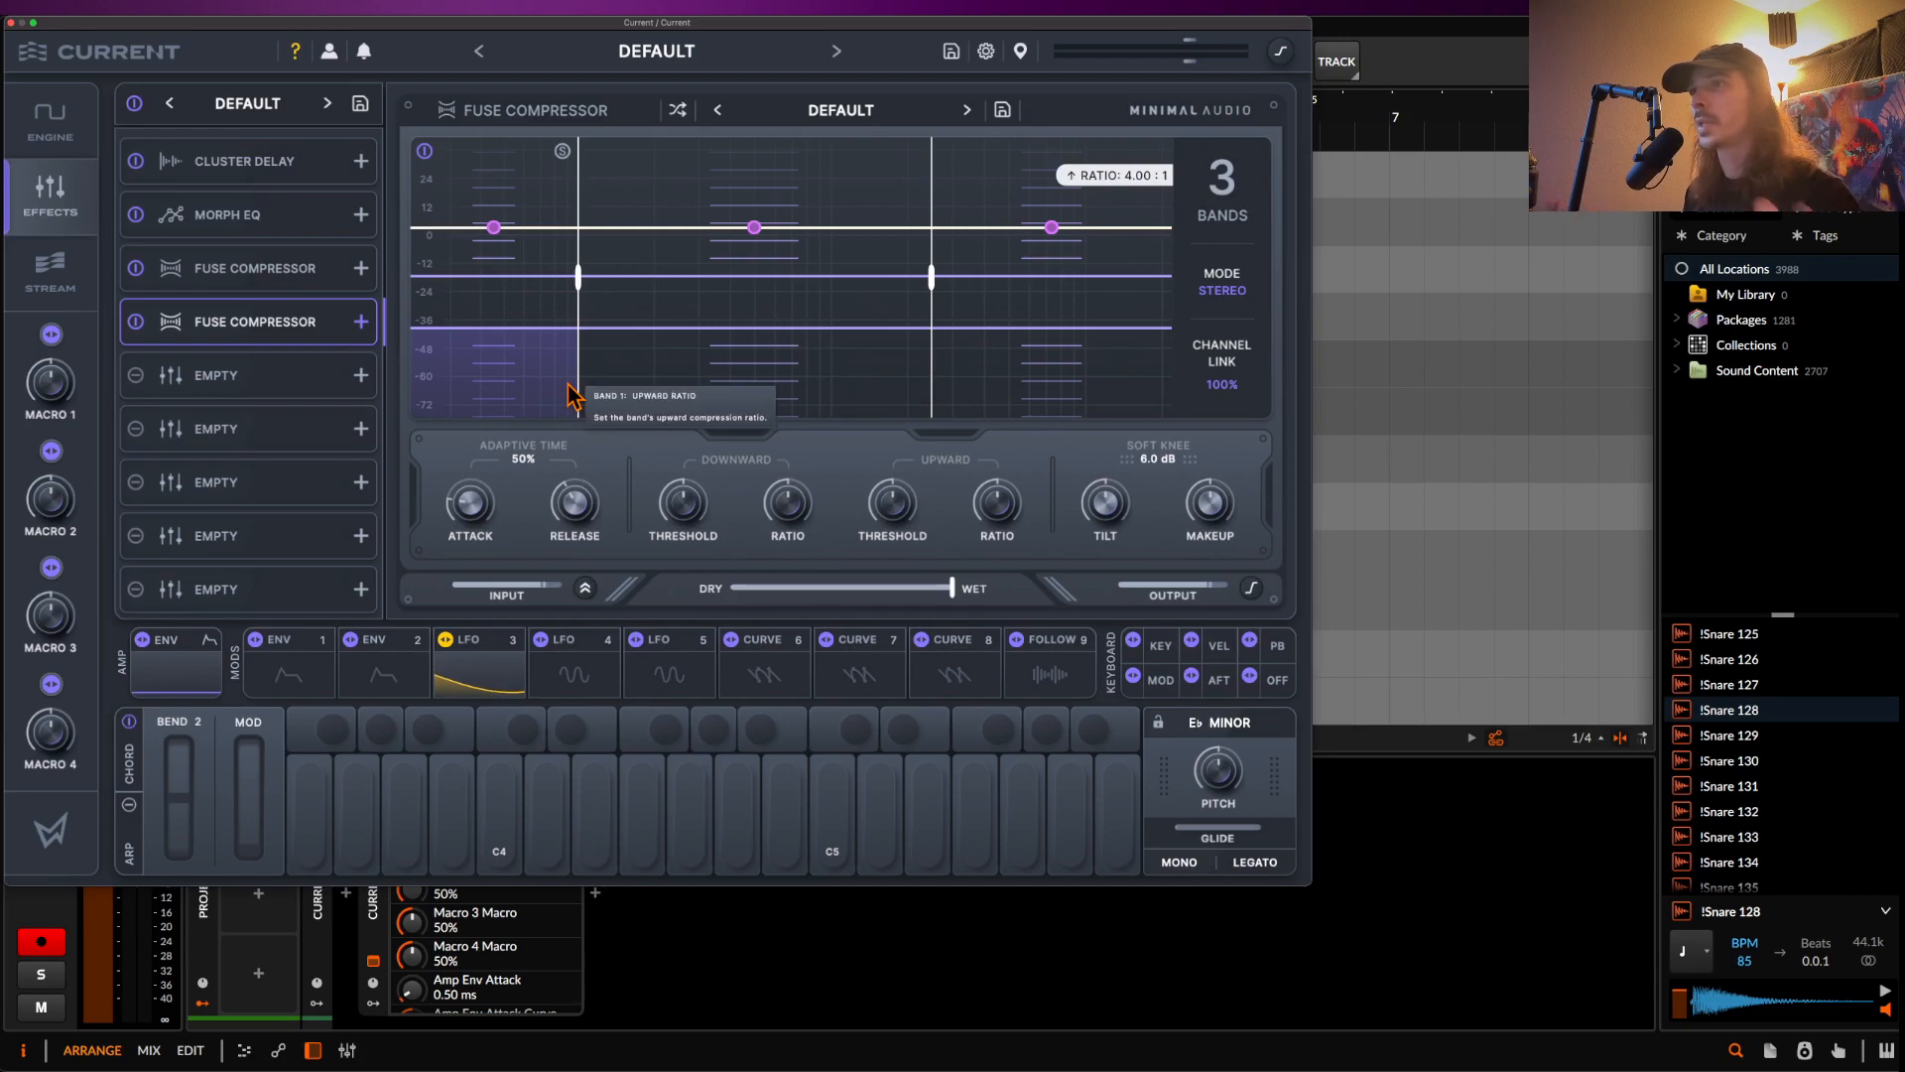
{"action": "left_click", "coordinate": [255, 375]}
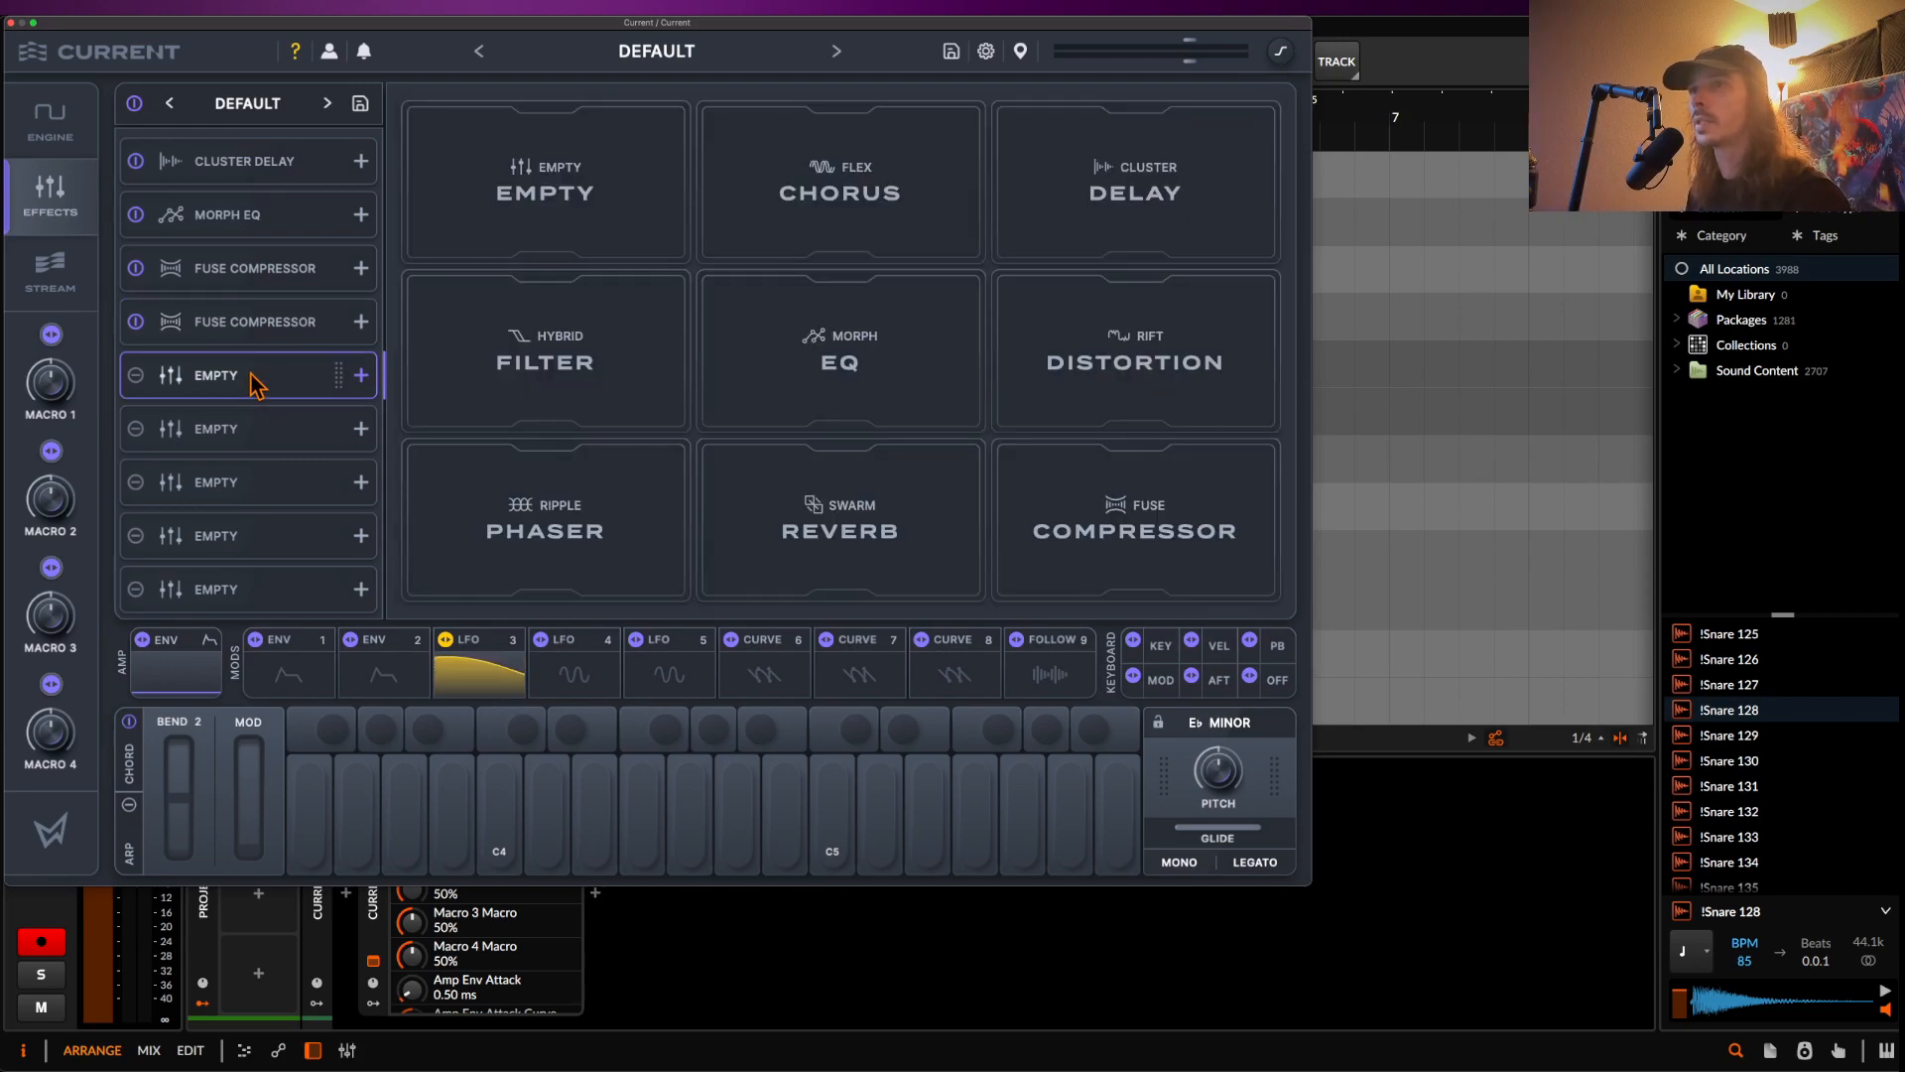
{"action": "left_click", "coordinate": [252, 214]}
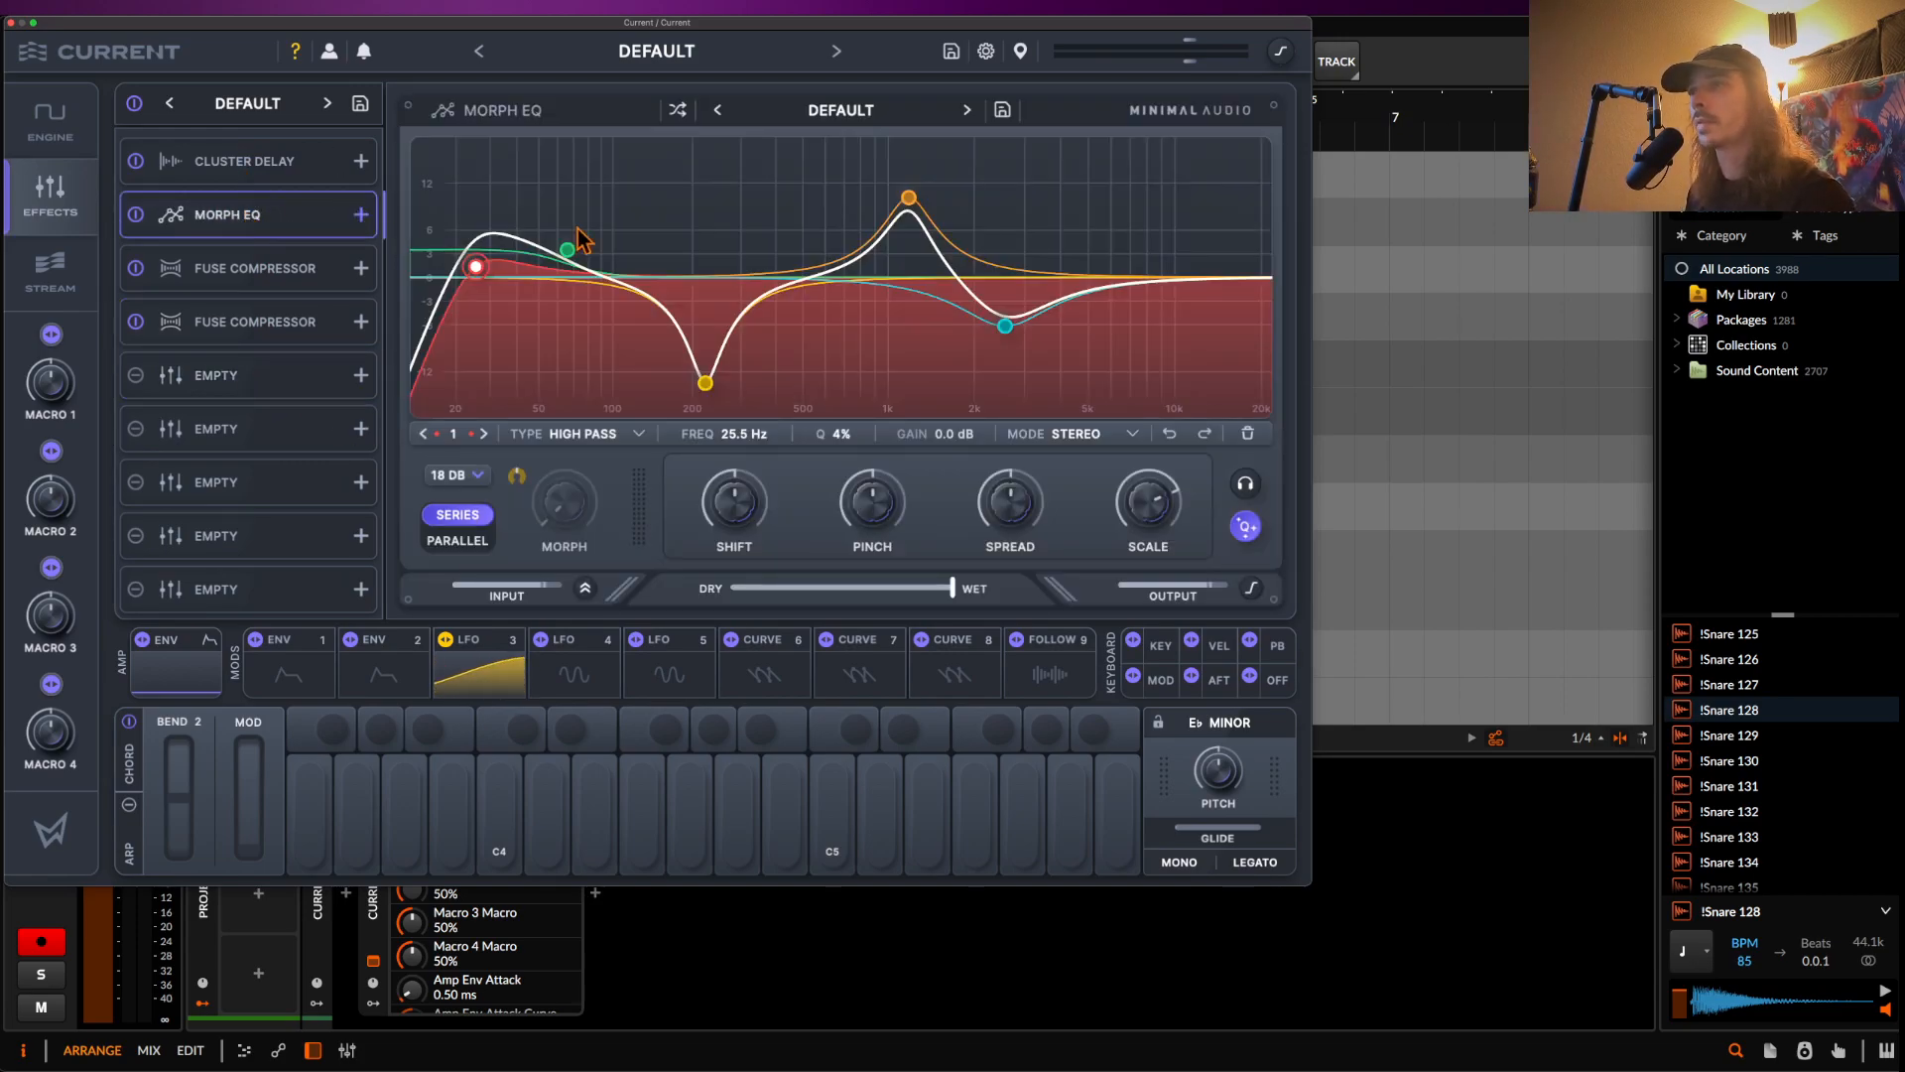
{"action": "double_click", "coordinate": [638, 205]}
{"action": "double_click", "coordinate": [872, 334]}
{"action": "double_click", "coordinate": [1072, 273]}
{"action": "left_click_drag", "start_coordinate": [1072, 273], "coordinate": [1076, 193]}
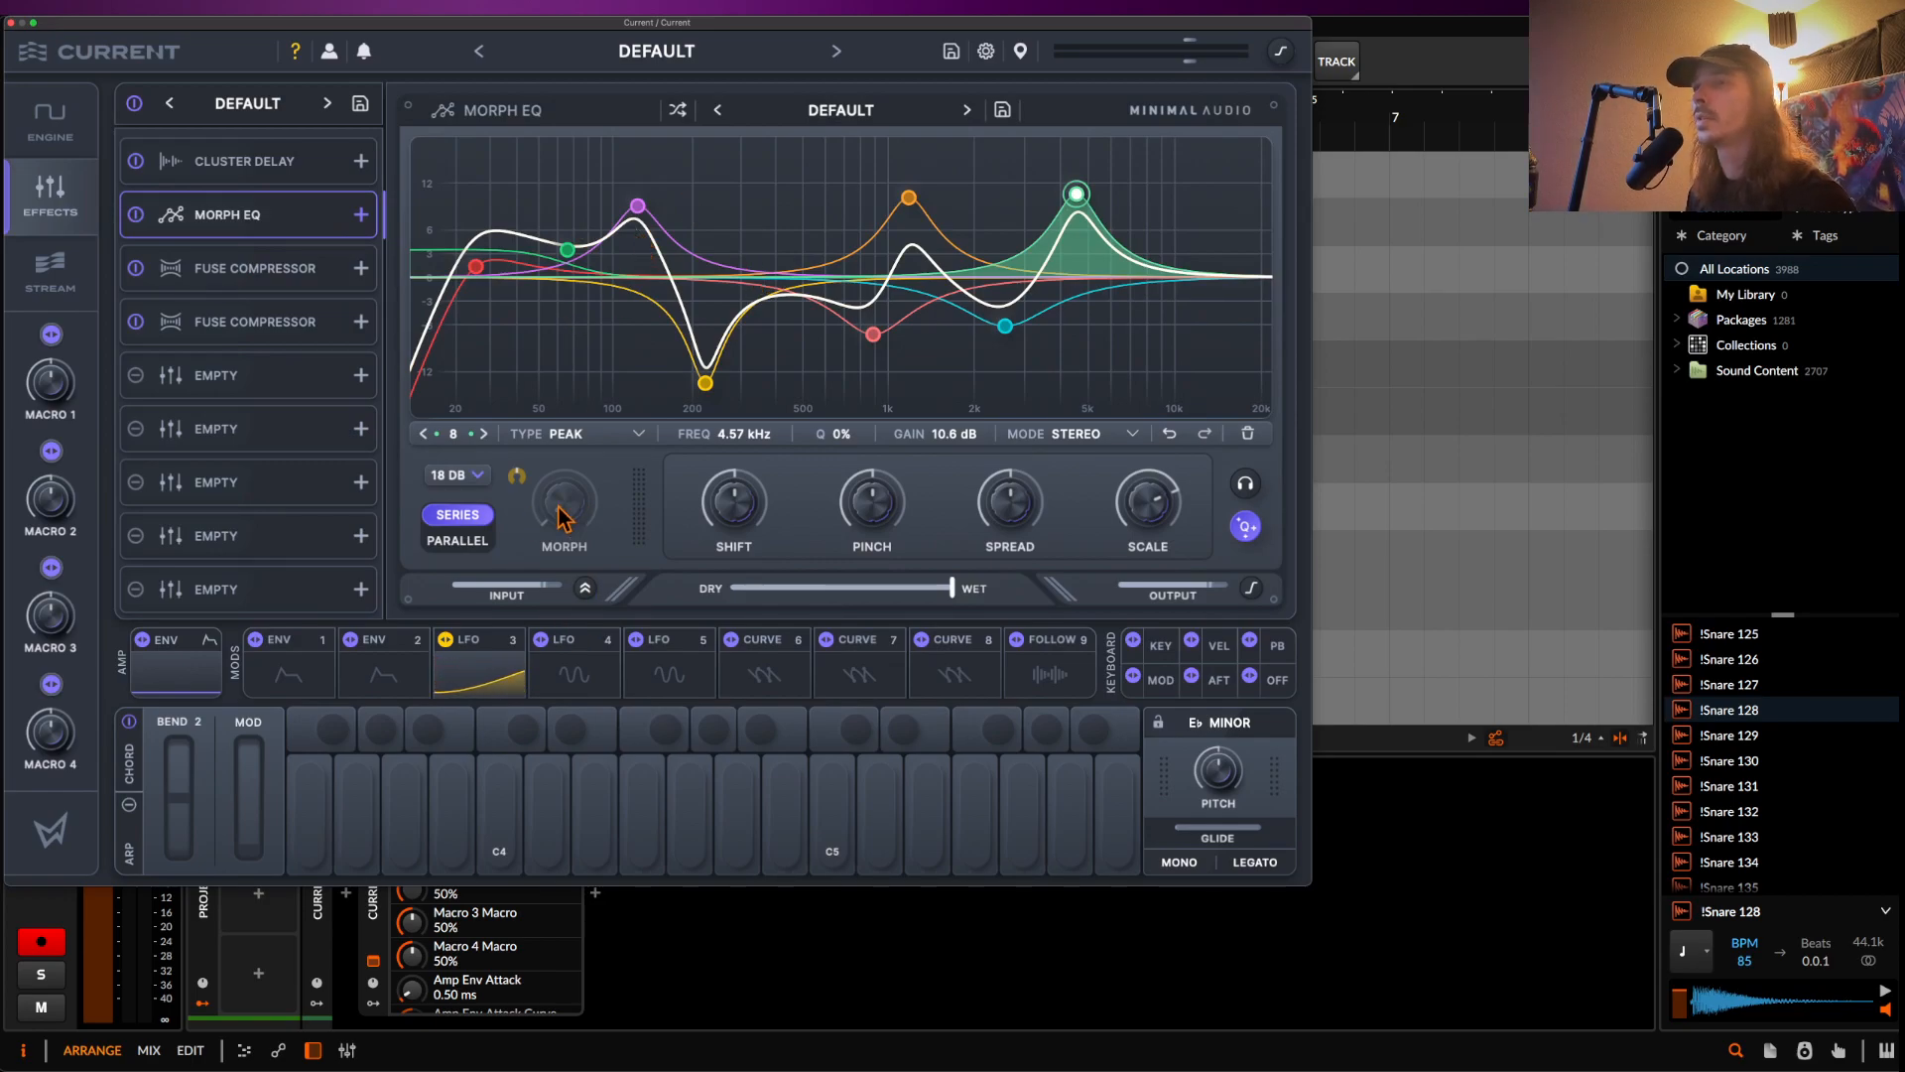
- Give Morph EQ bands 2, 3 and 6 morph destinations, with band 6 at about 871 Hz, 0.6 dB and band 3 at about 830 Hz, 11.2 dB
{"action": "left_click", "coordinate": [638, 204]}
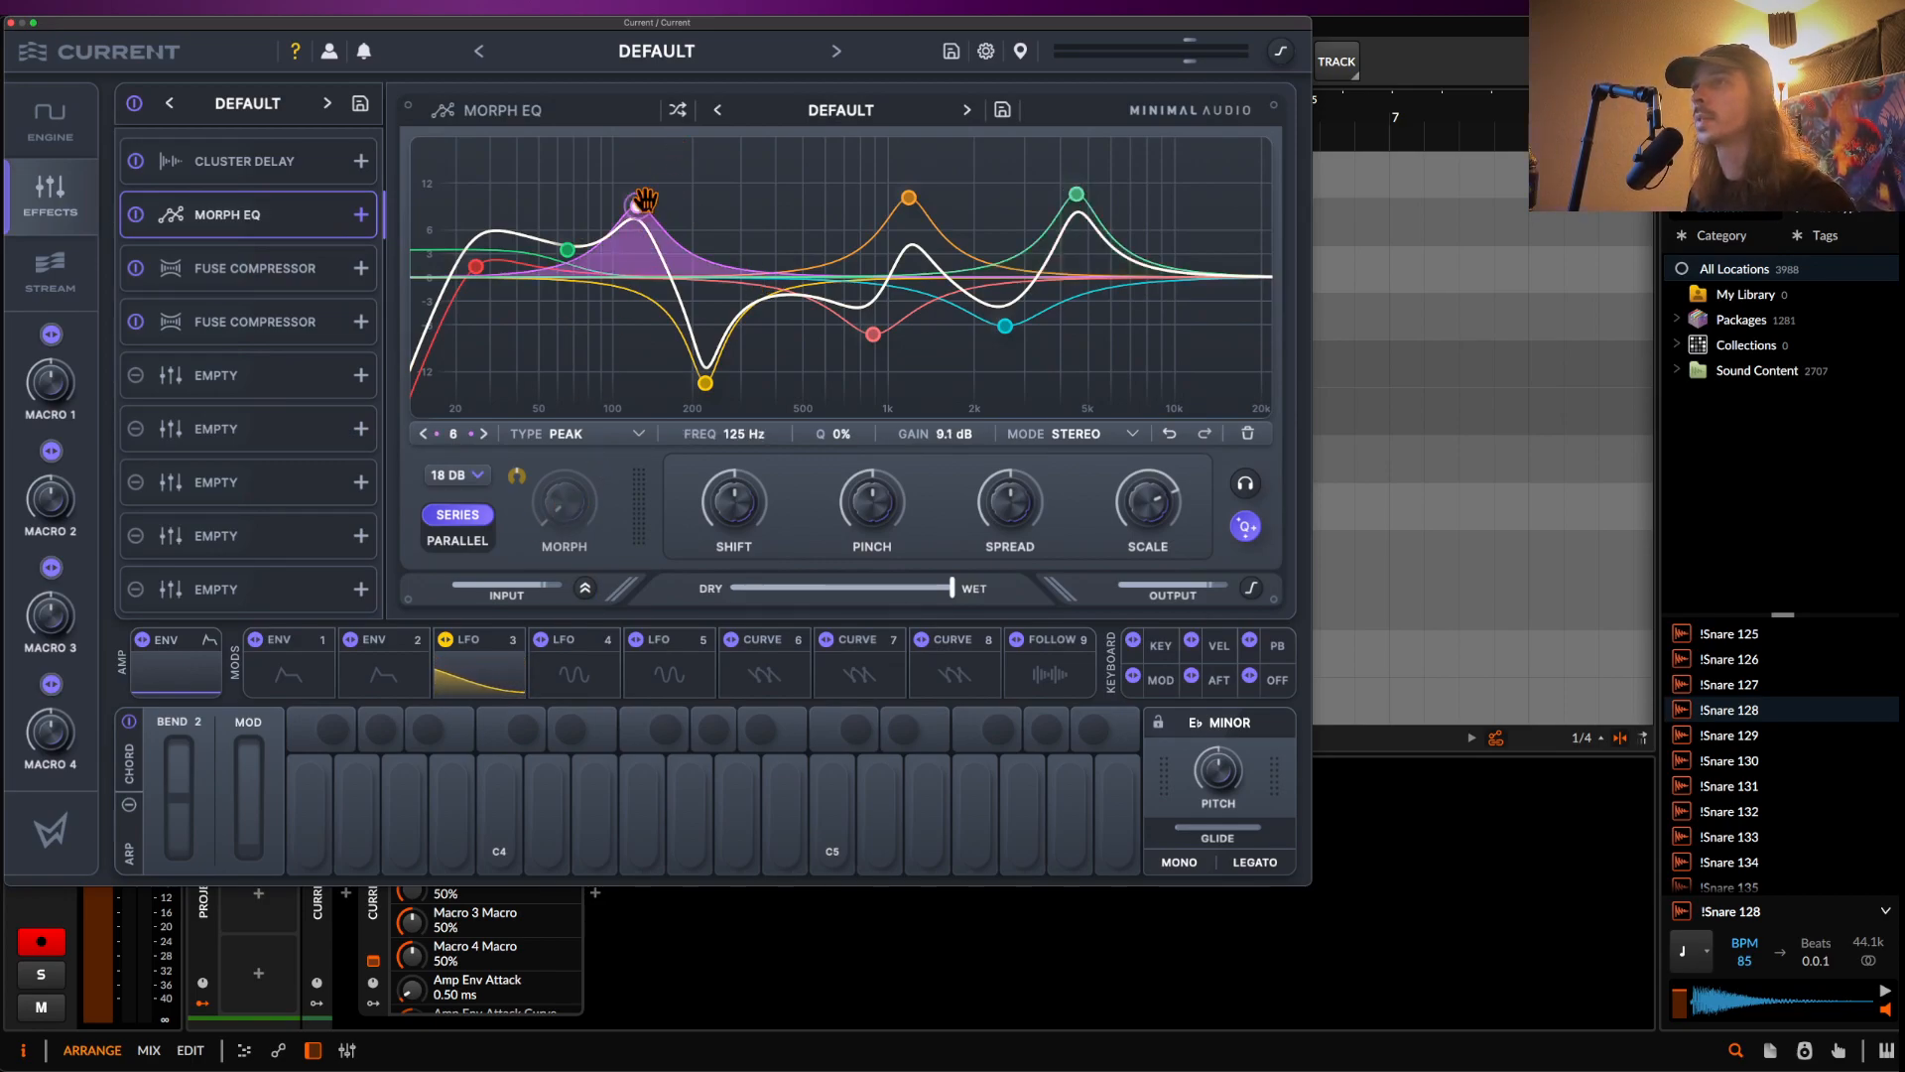
{"action": "left_click_drag", "start_coordinate": [650, 200], "coordinate": [871, 271]}
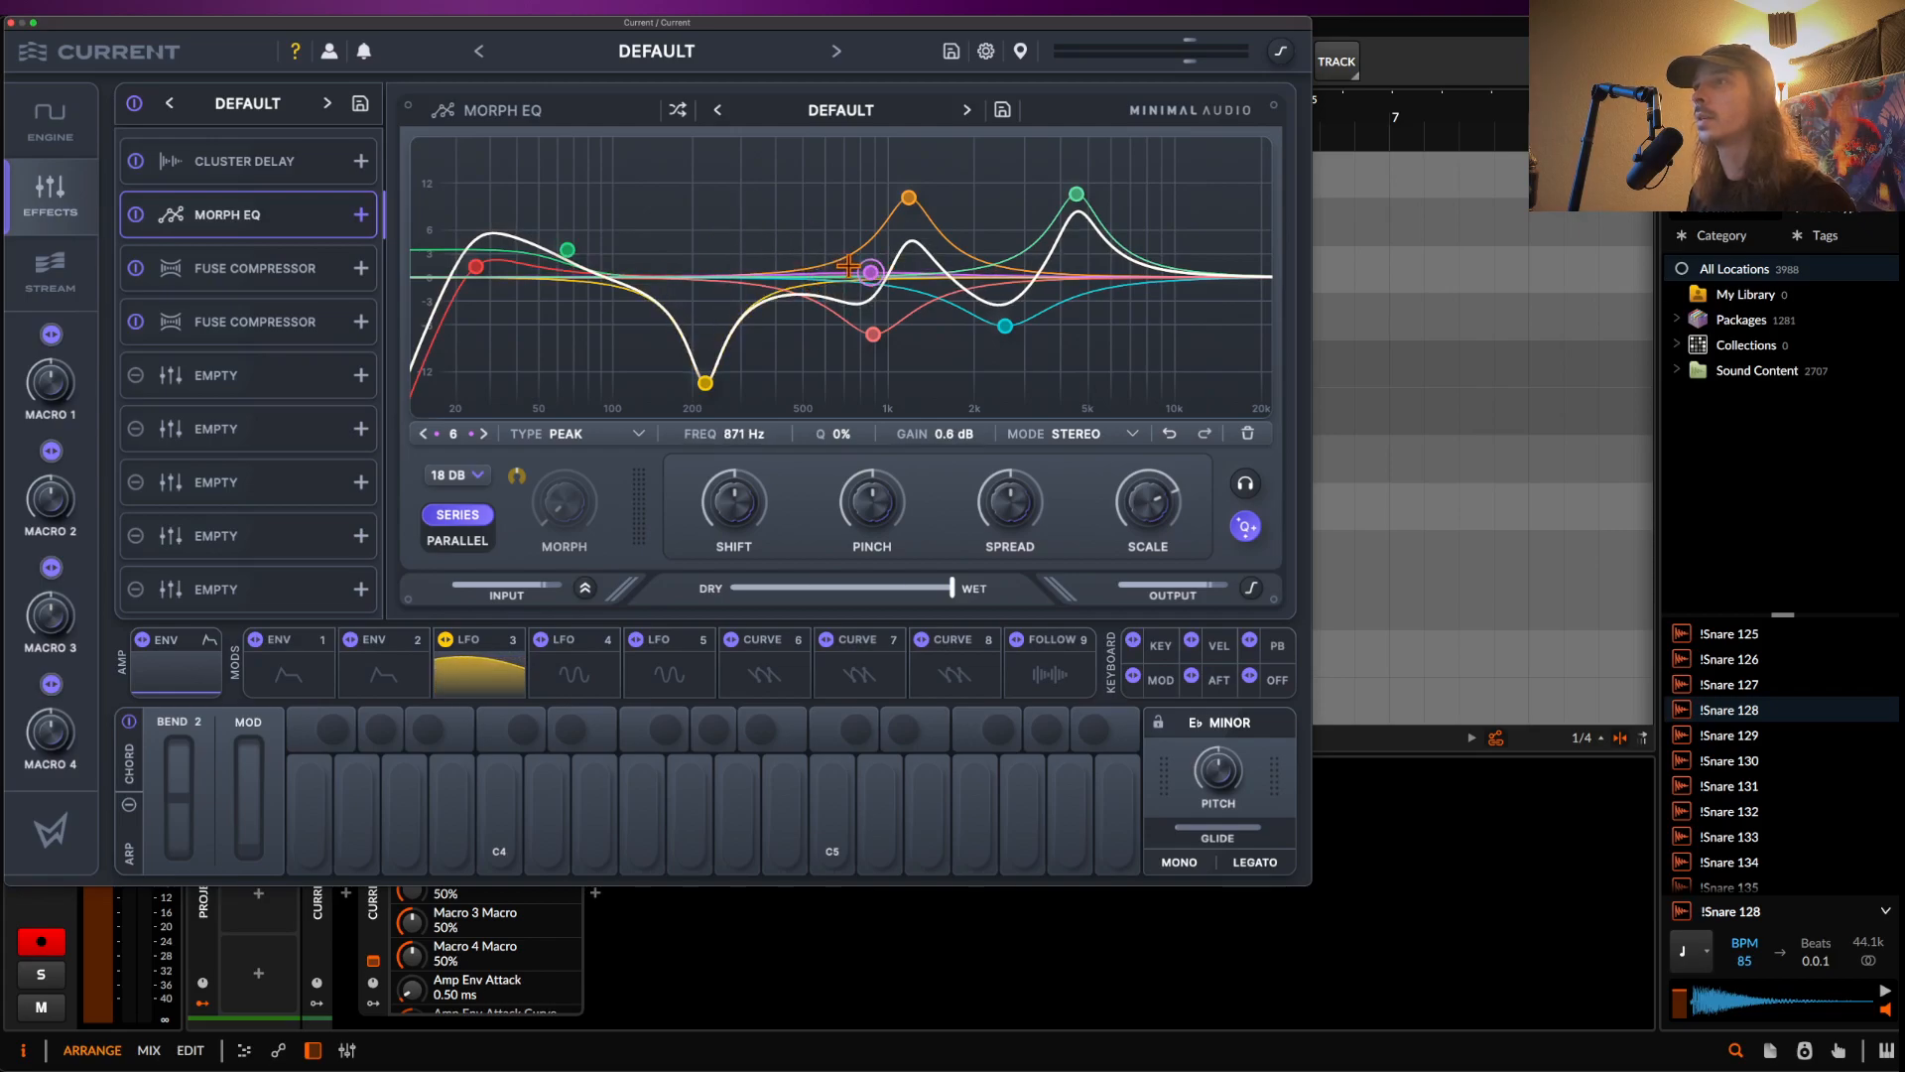
{"action": "left_click", "coordinate": [608, 212]}
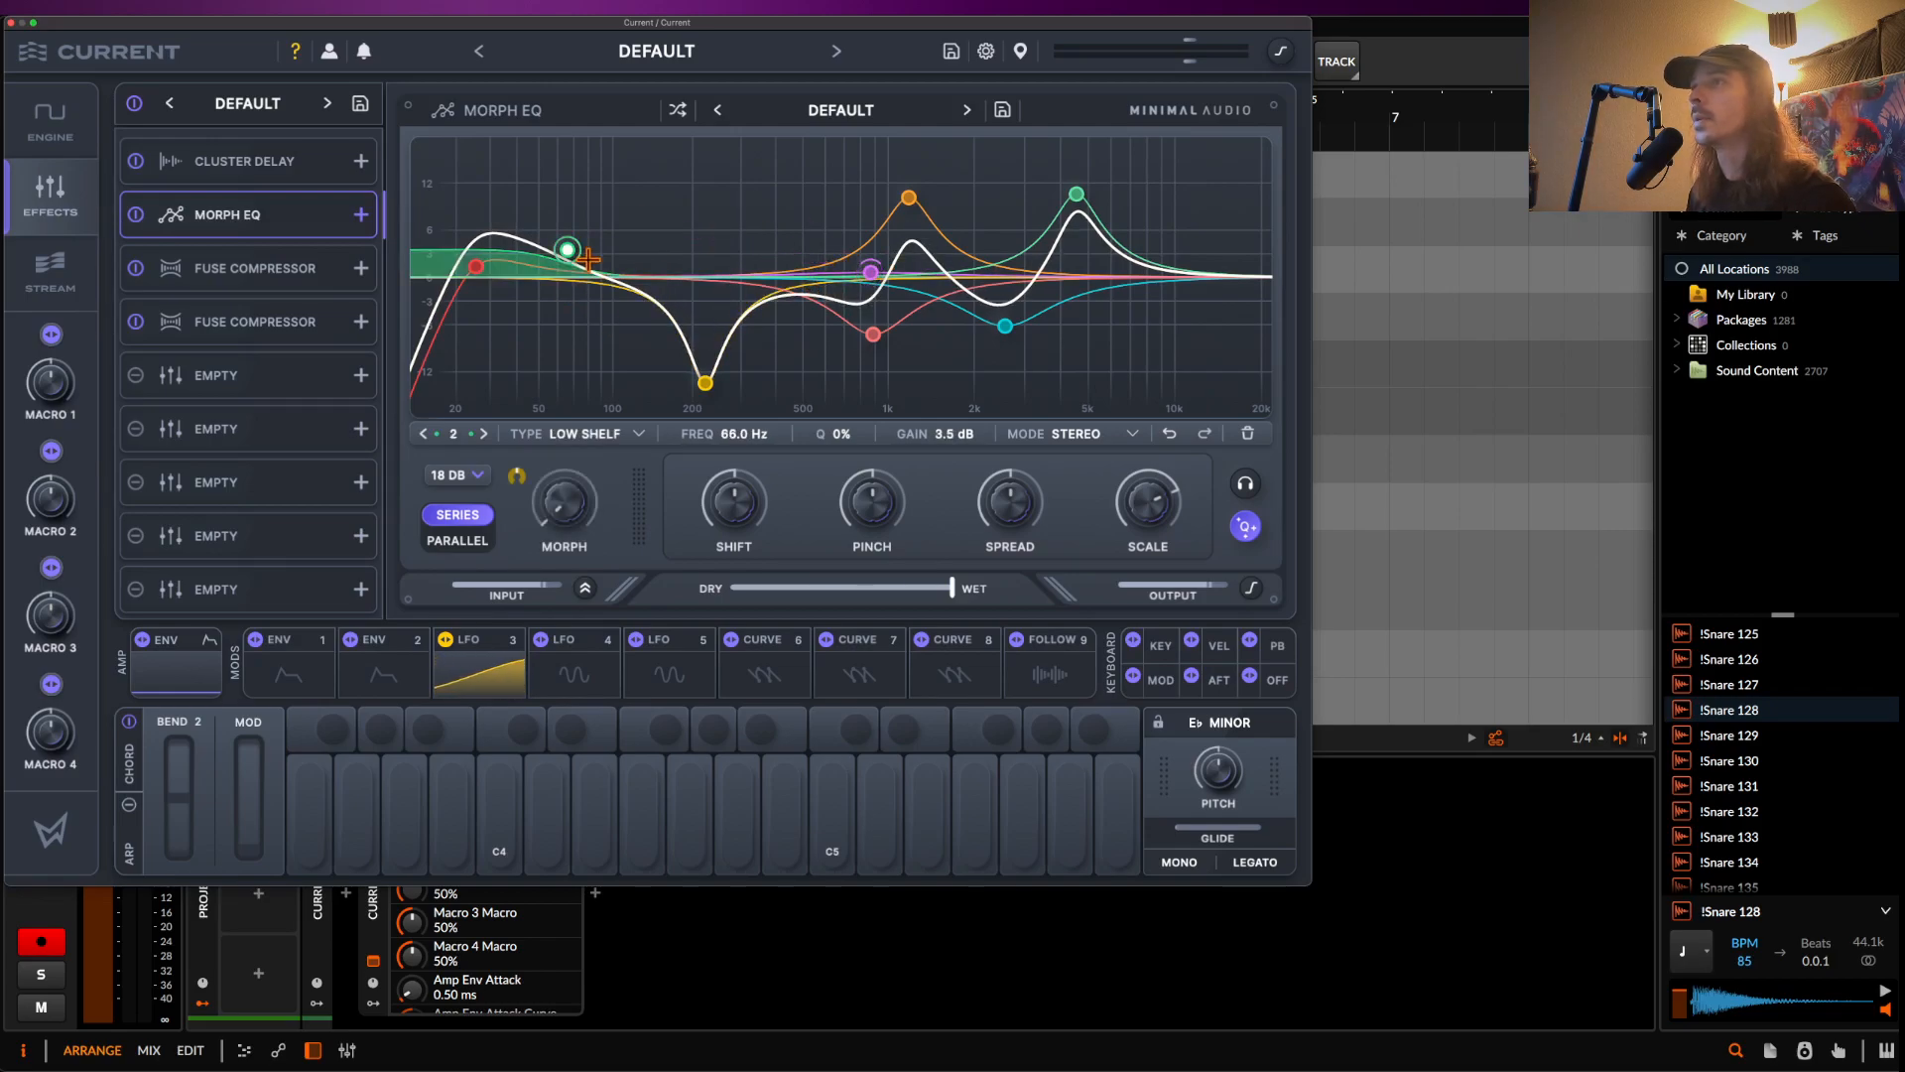
{"action": "left_click", "coordinate": [708, 380]}
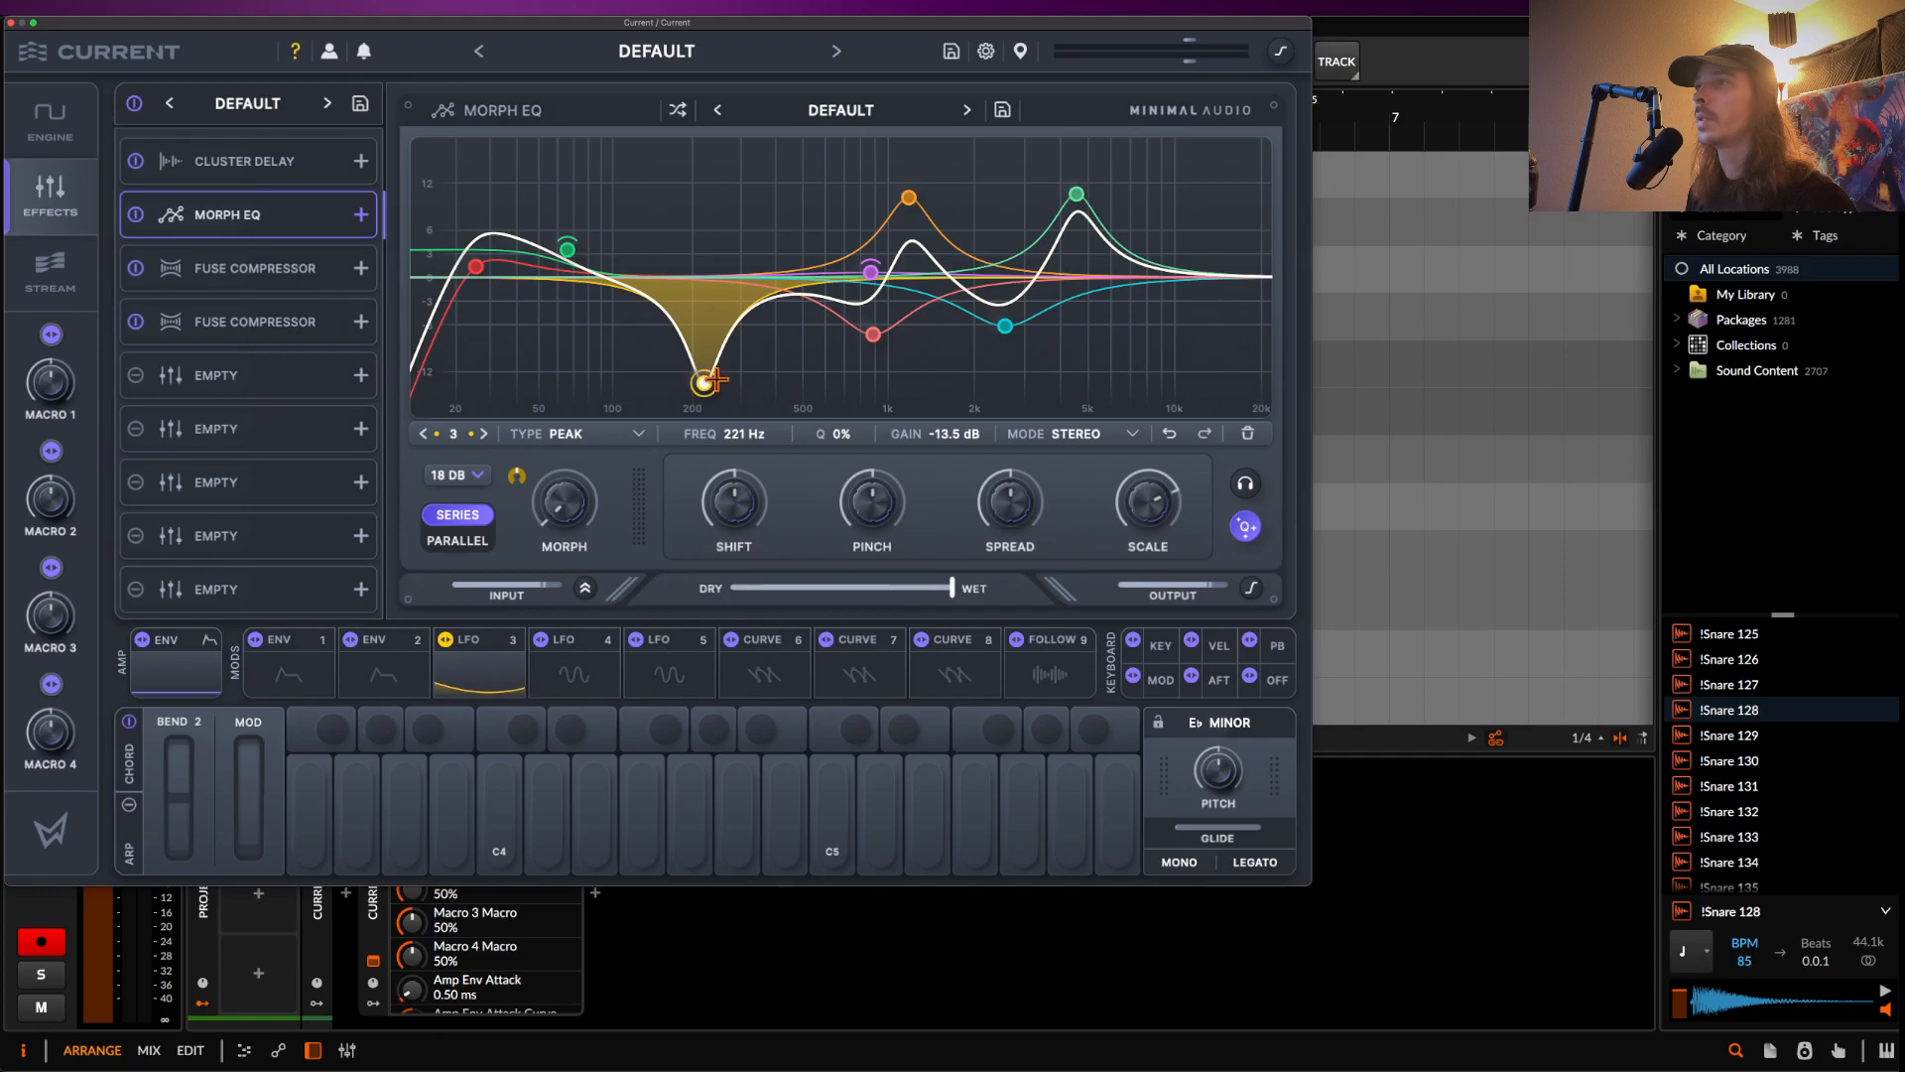
{"action": "left_click_drag", "start_coordinate": [718, 256], "coordinate": [865, 189]}
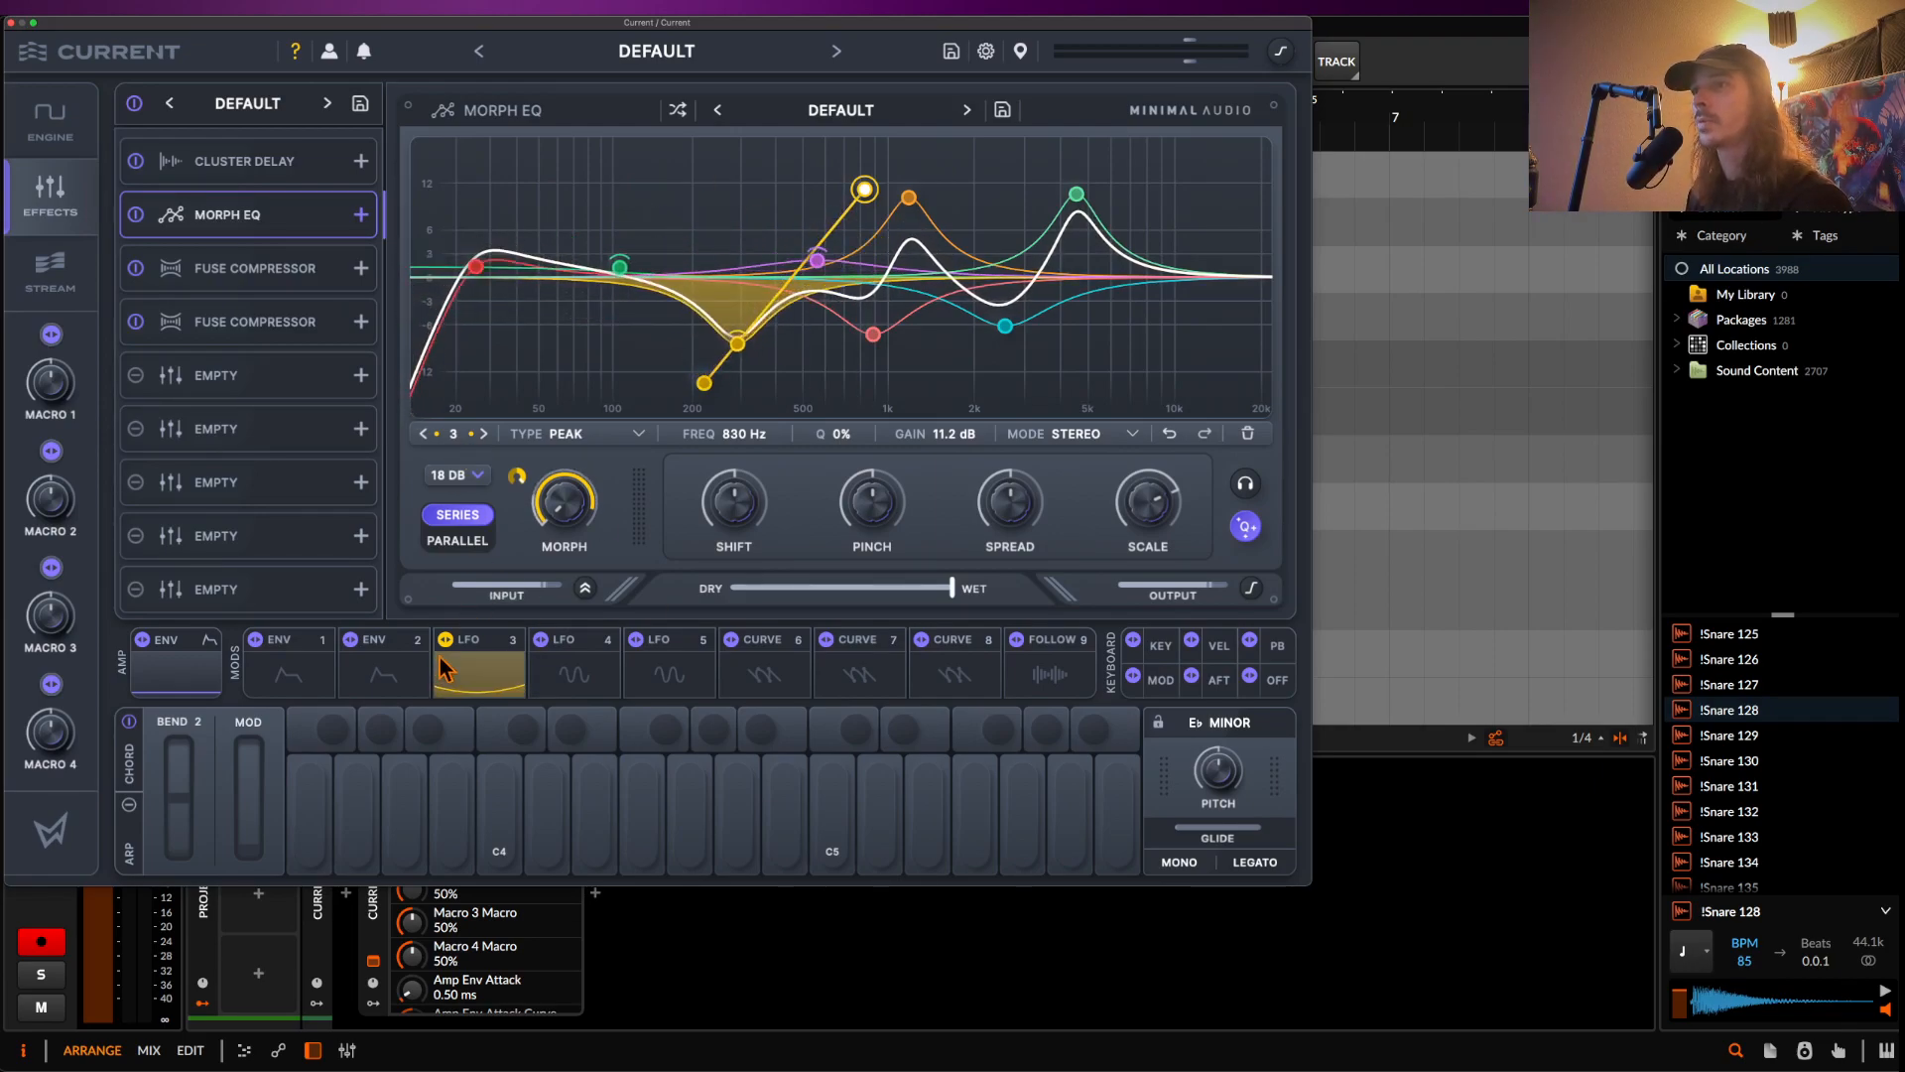
- Open LFO 3 and modulate its Randomize amount with Macro 1, raising the macro
{"action": "left_click", "coordinate": [474, 678]}
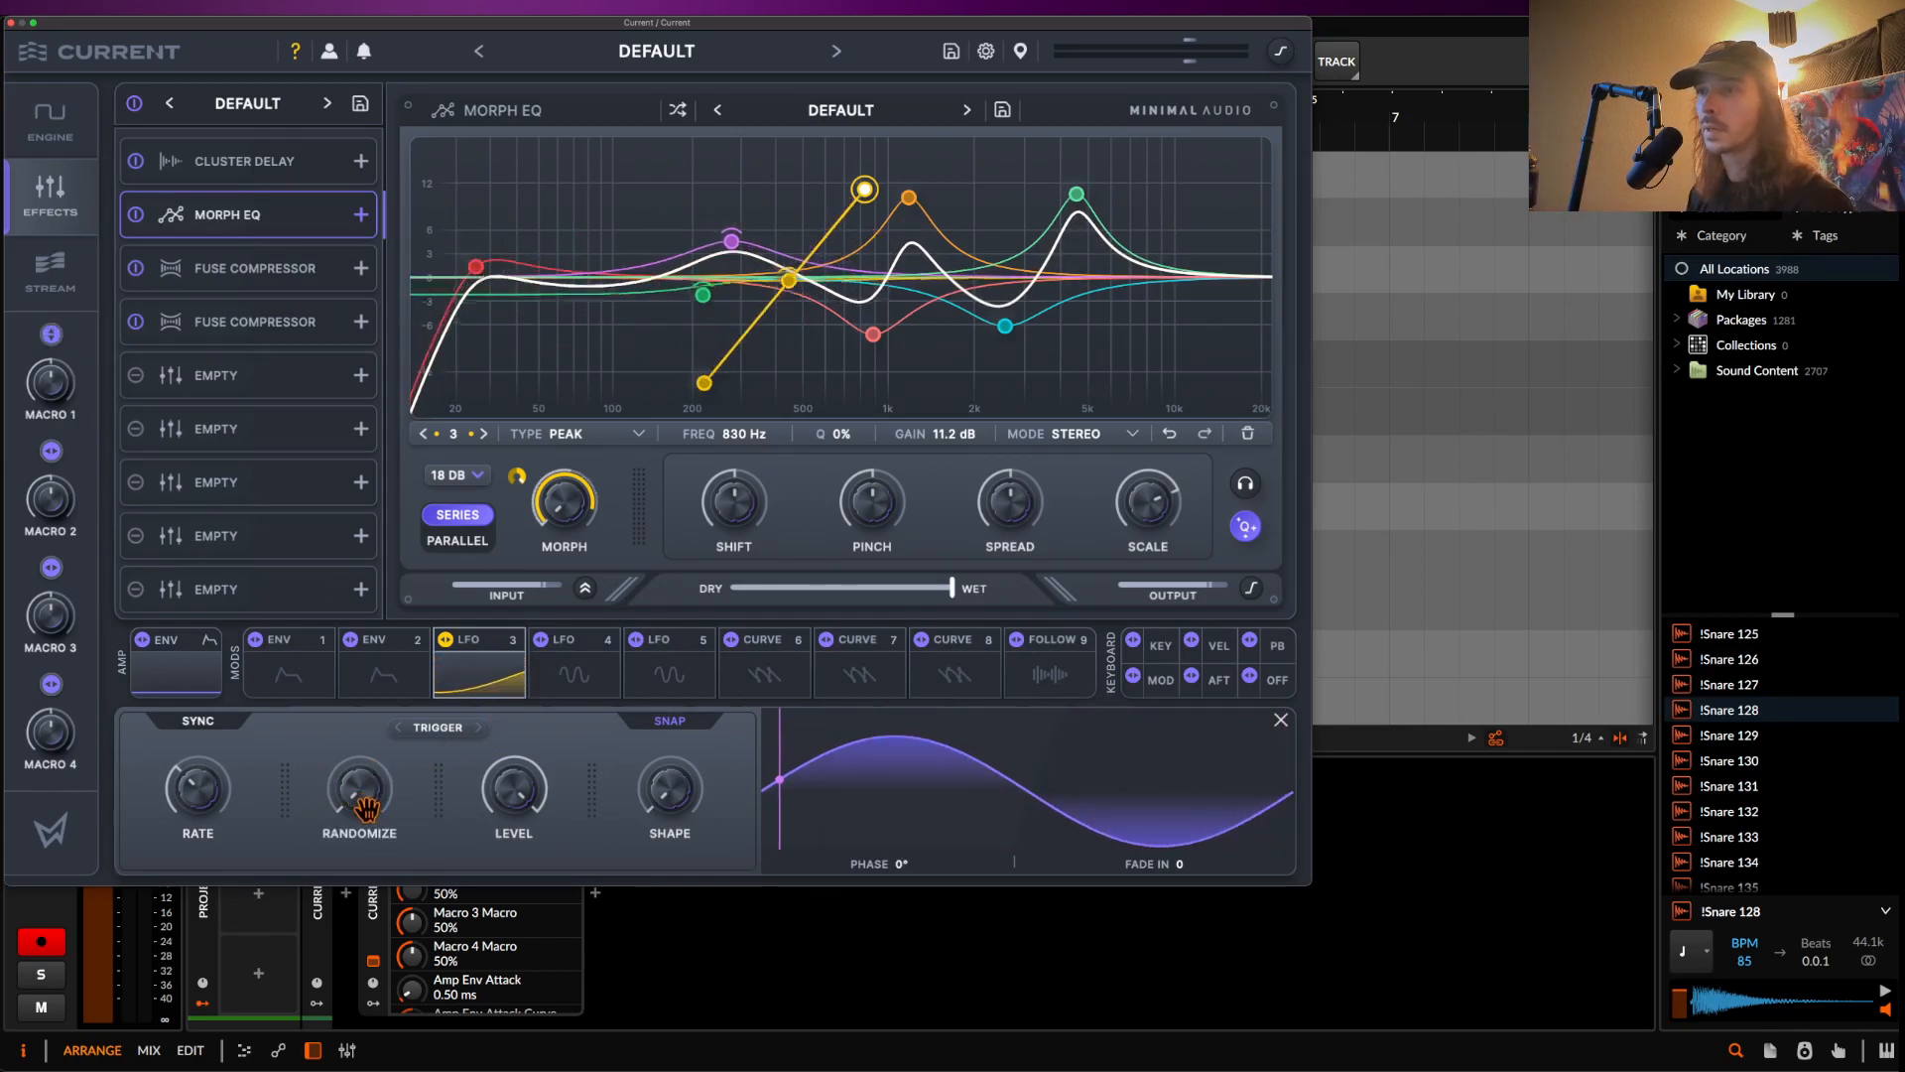
{"action": "left_click_drag", "start_coordinate": [313, 764], "coordinate": [328, 640]}
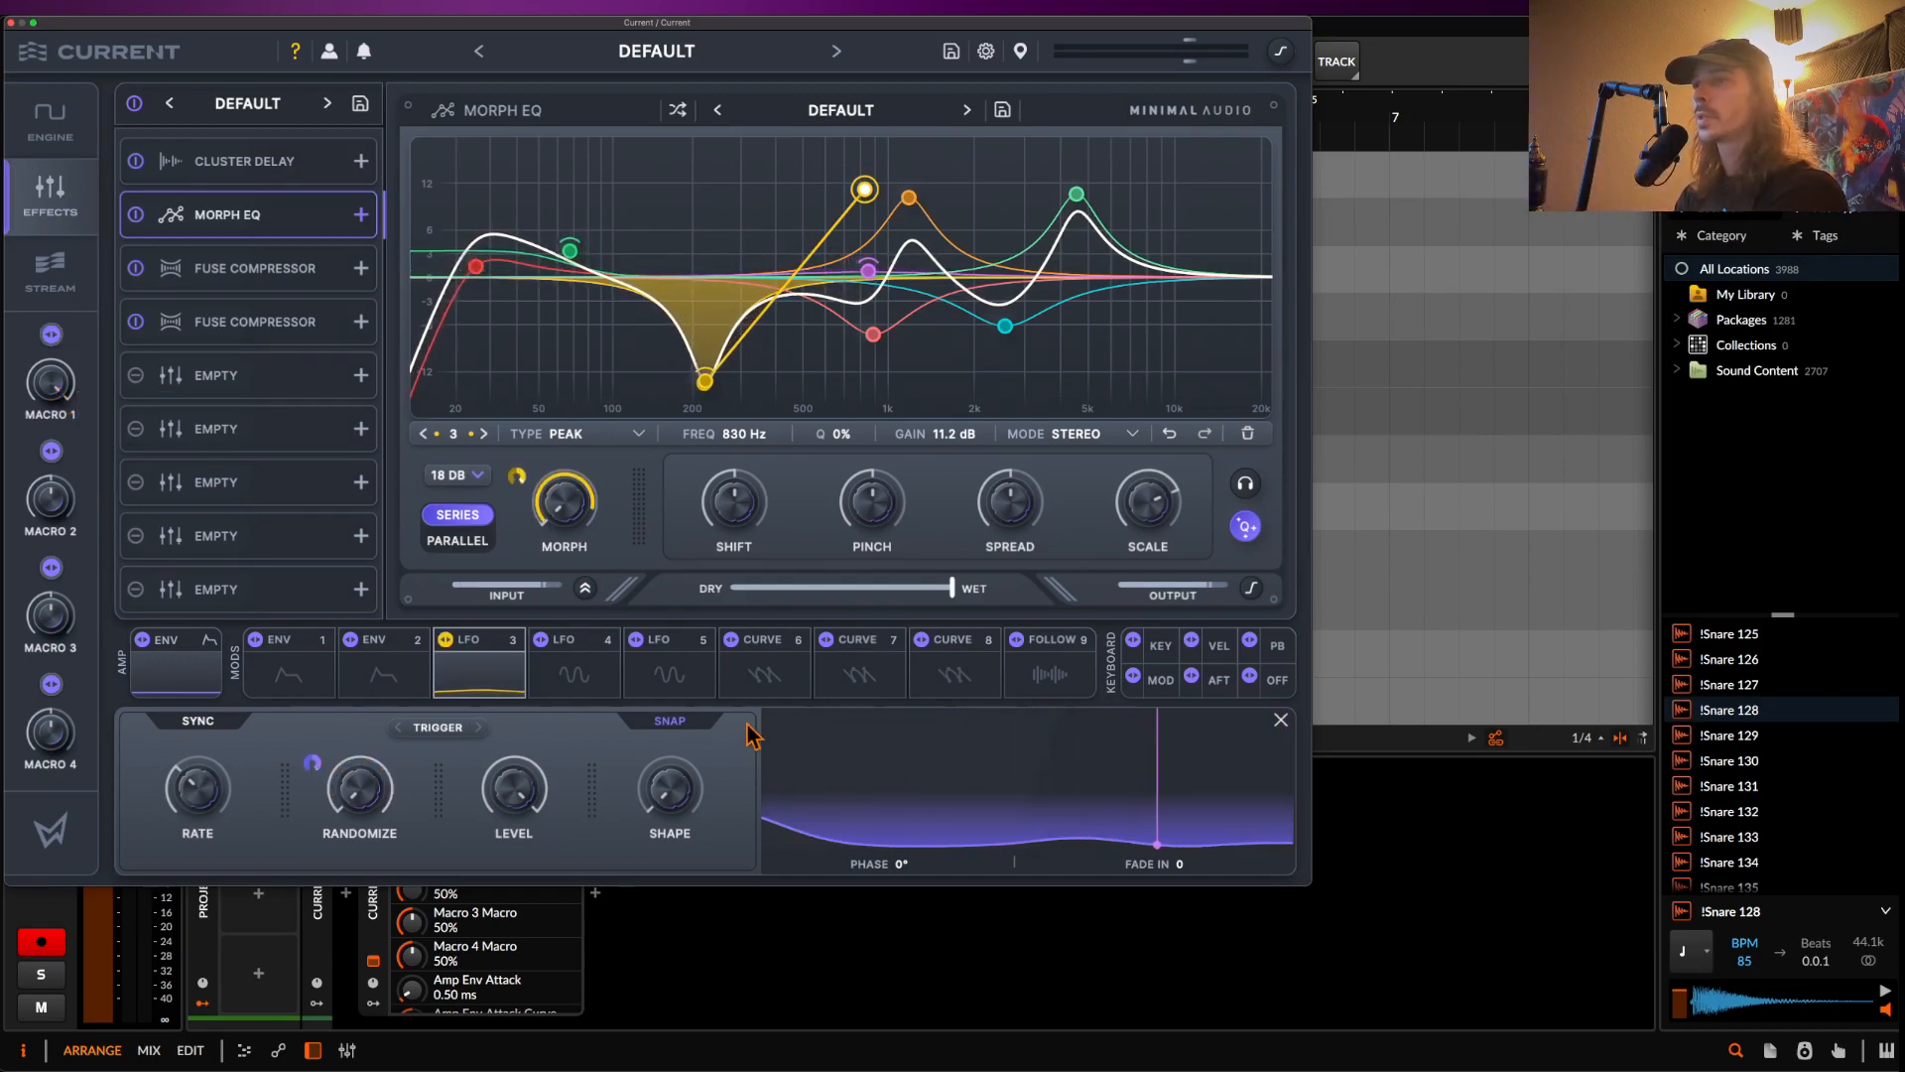
- Change modulator slot 4 from LFO to Curve, add two points to its shape, and bend the middle and final segments
{"action": "left_click", "coordinate": [594, 644]}
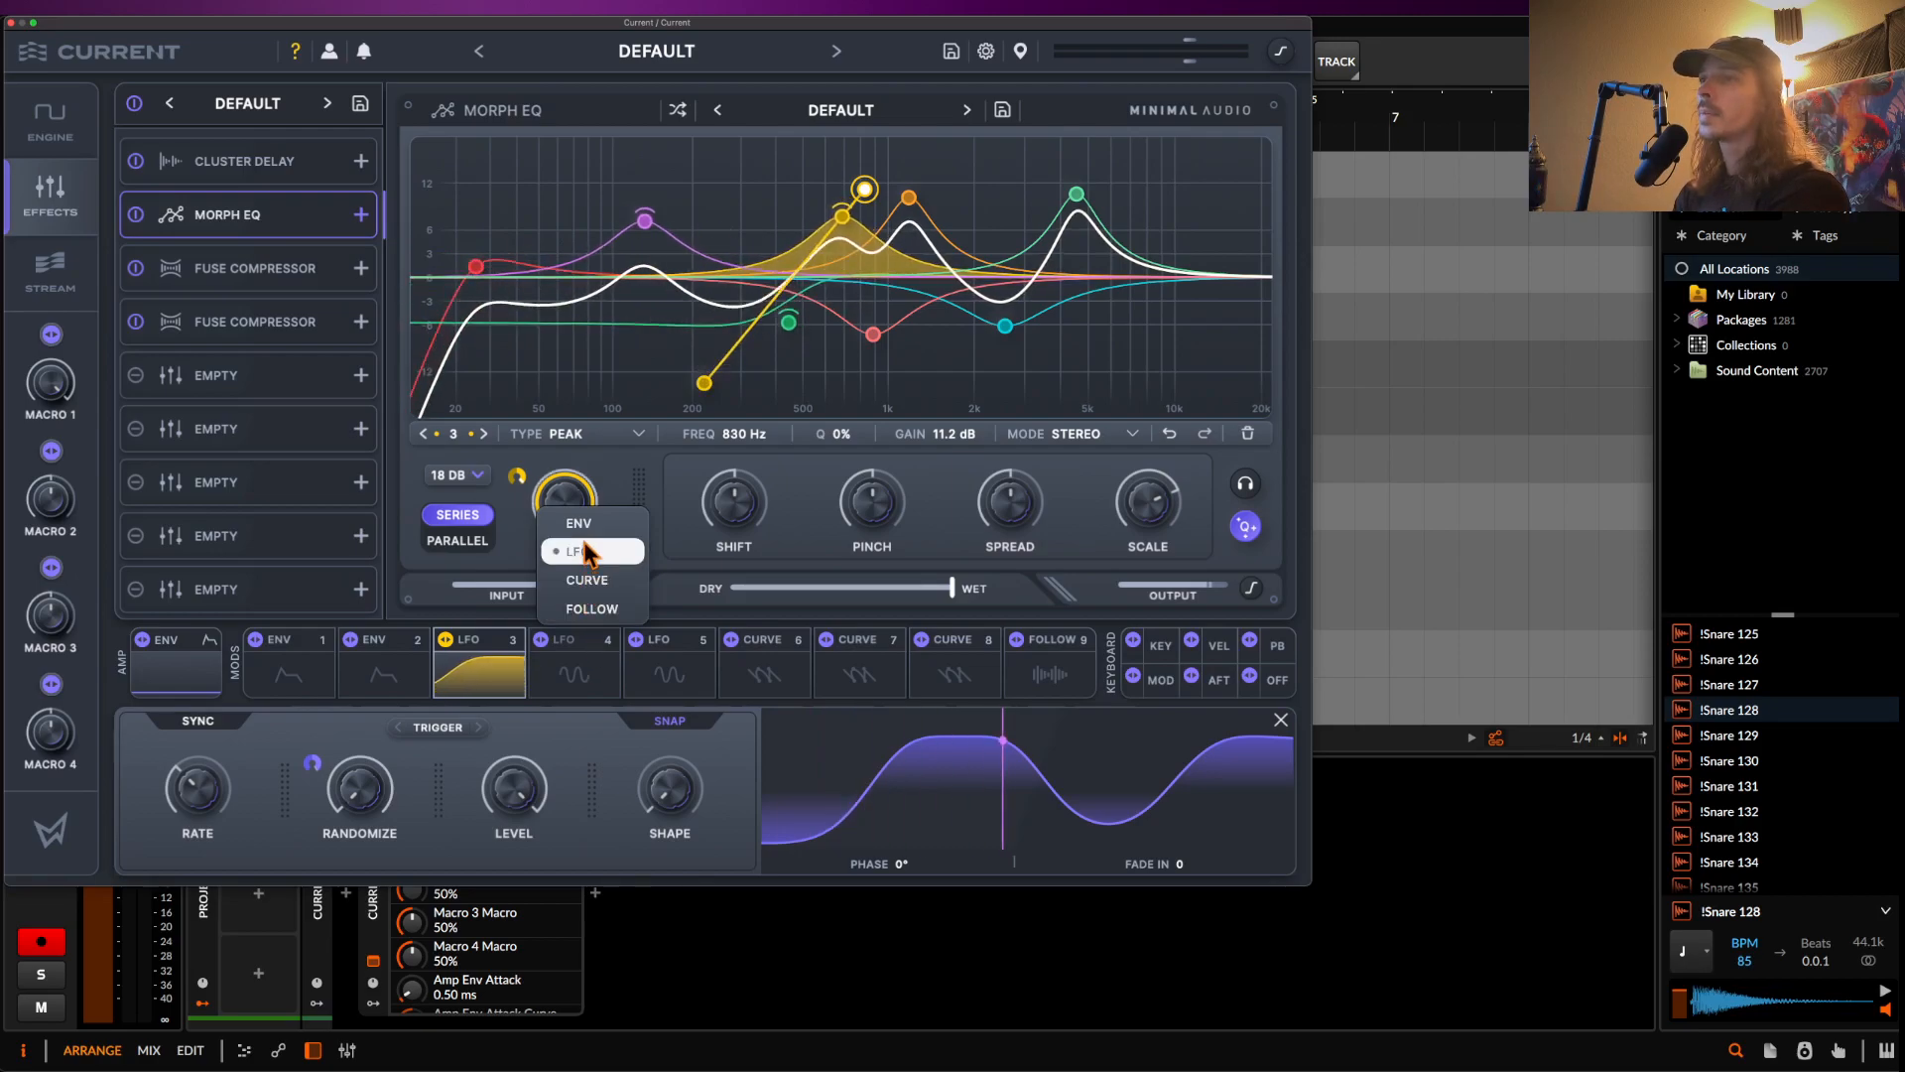
{"action": "left_click", "coordinate": [590, 581]}
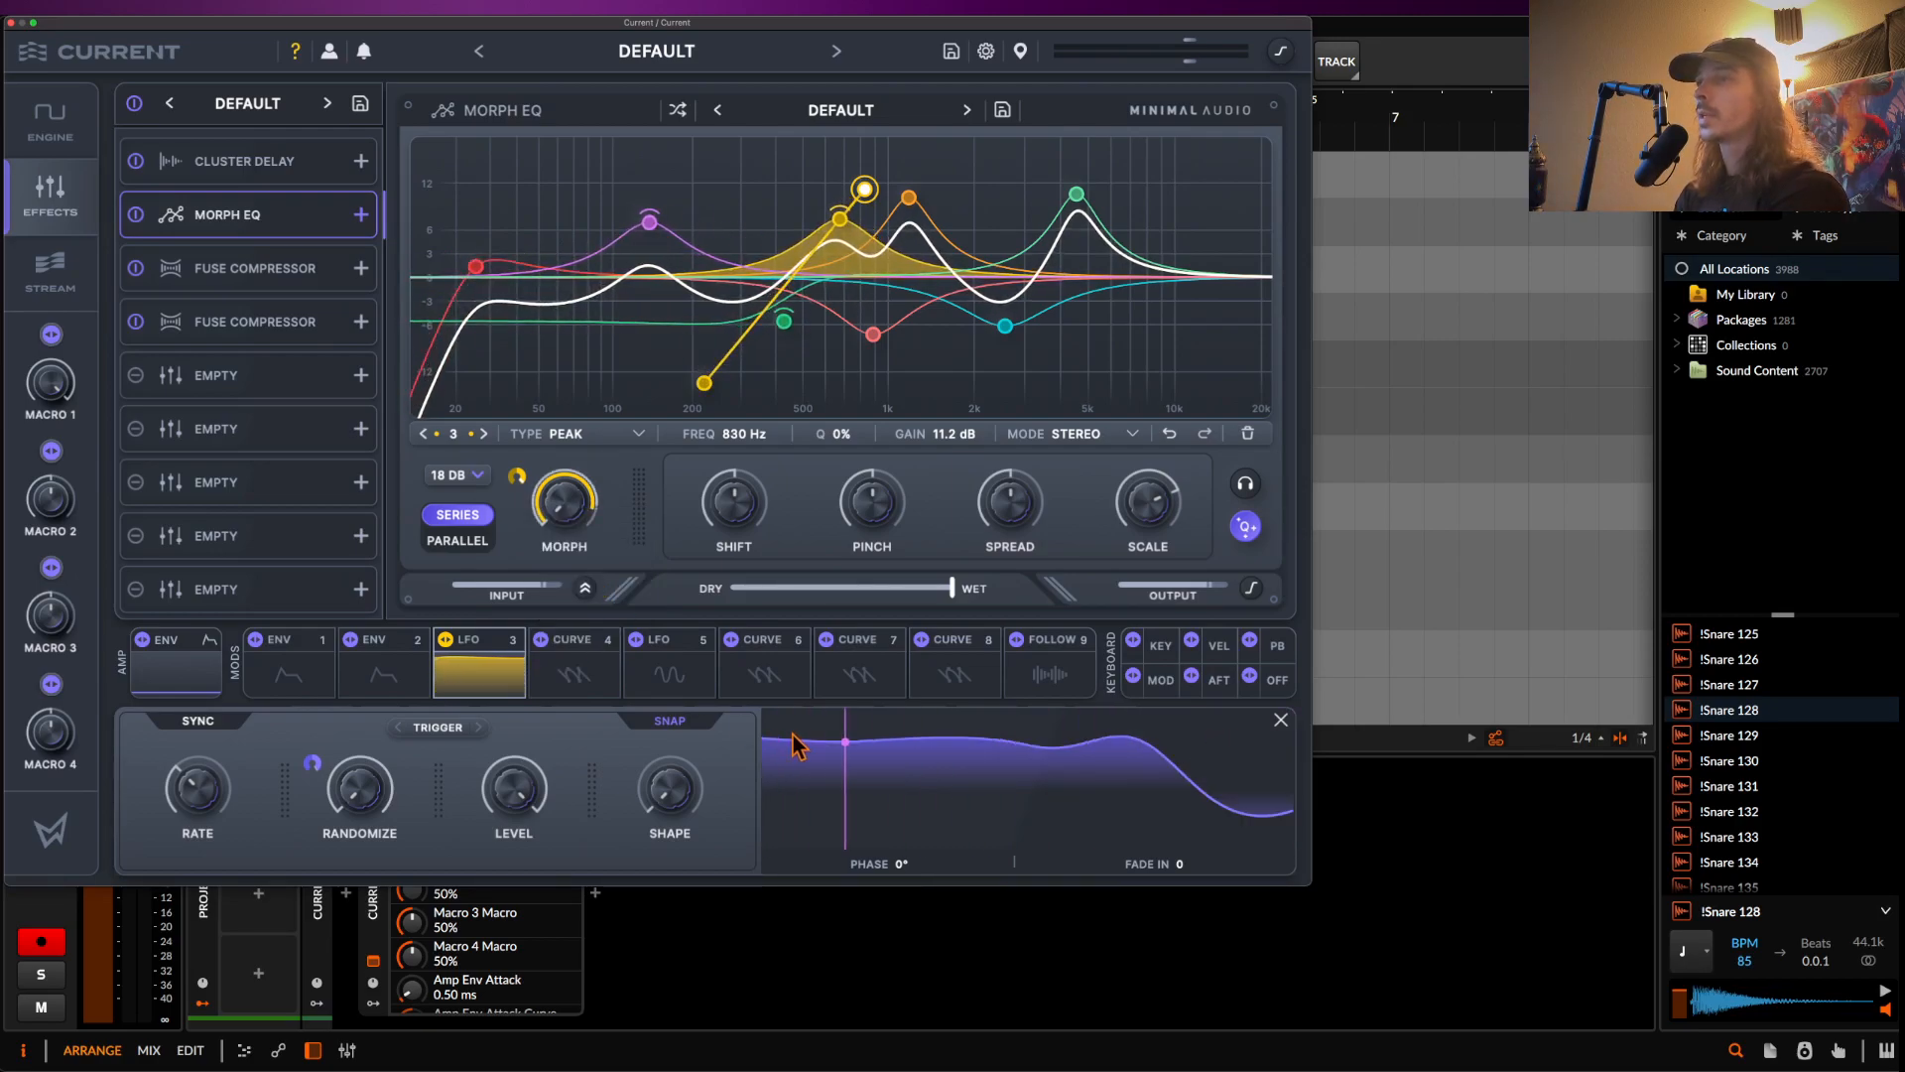
{"action": "left_click", "coordinate": [592, 675]}
{"action": "double_click", "coordinate": [576, 731]}
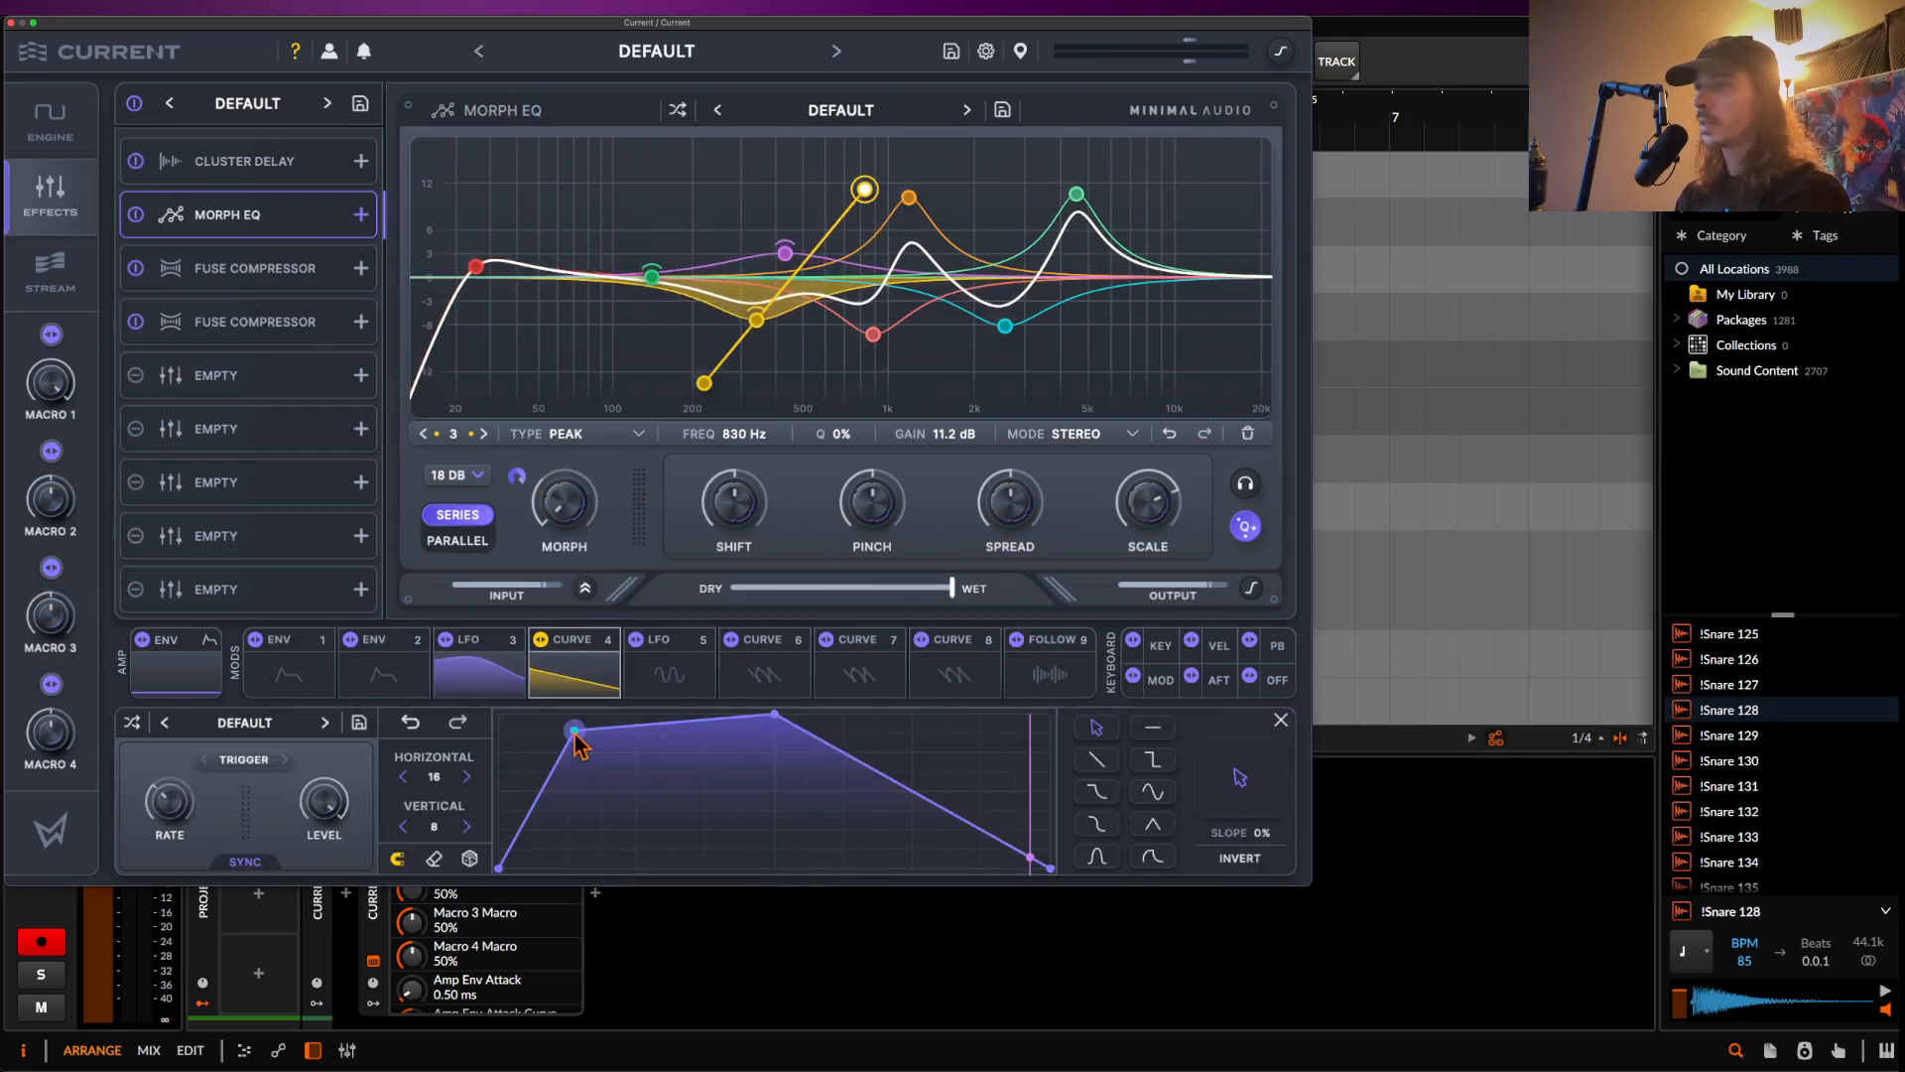
{"action": "double_click", "coordinate": [635, 804]}
{"action": "left_click_drag", "start_coordinate": [711, 766], "coordinate": [745, 820]}
{"action": "left_click_drag", "start_coordinate": [823, 743], "coordinate": [826, 853]}
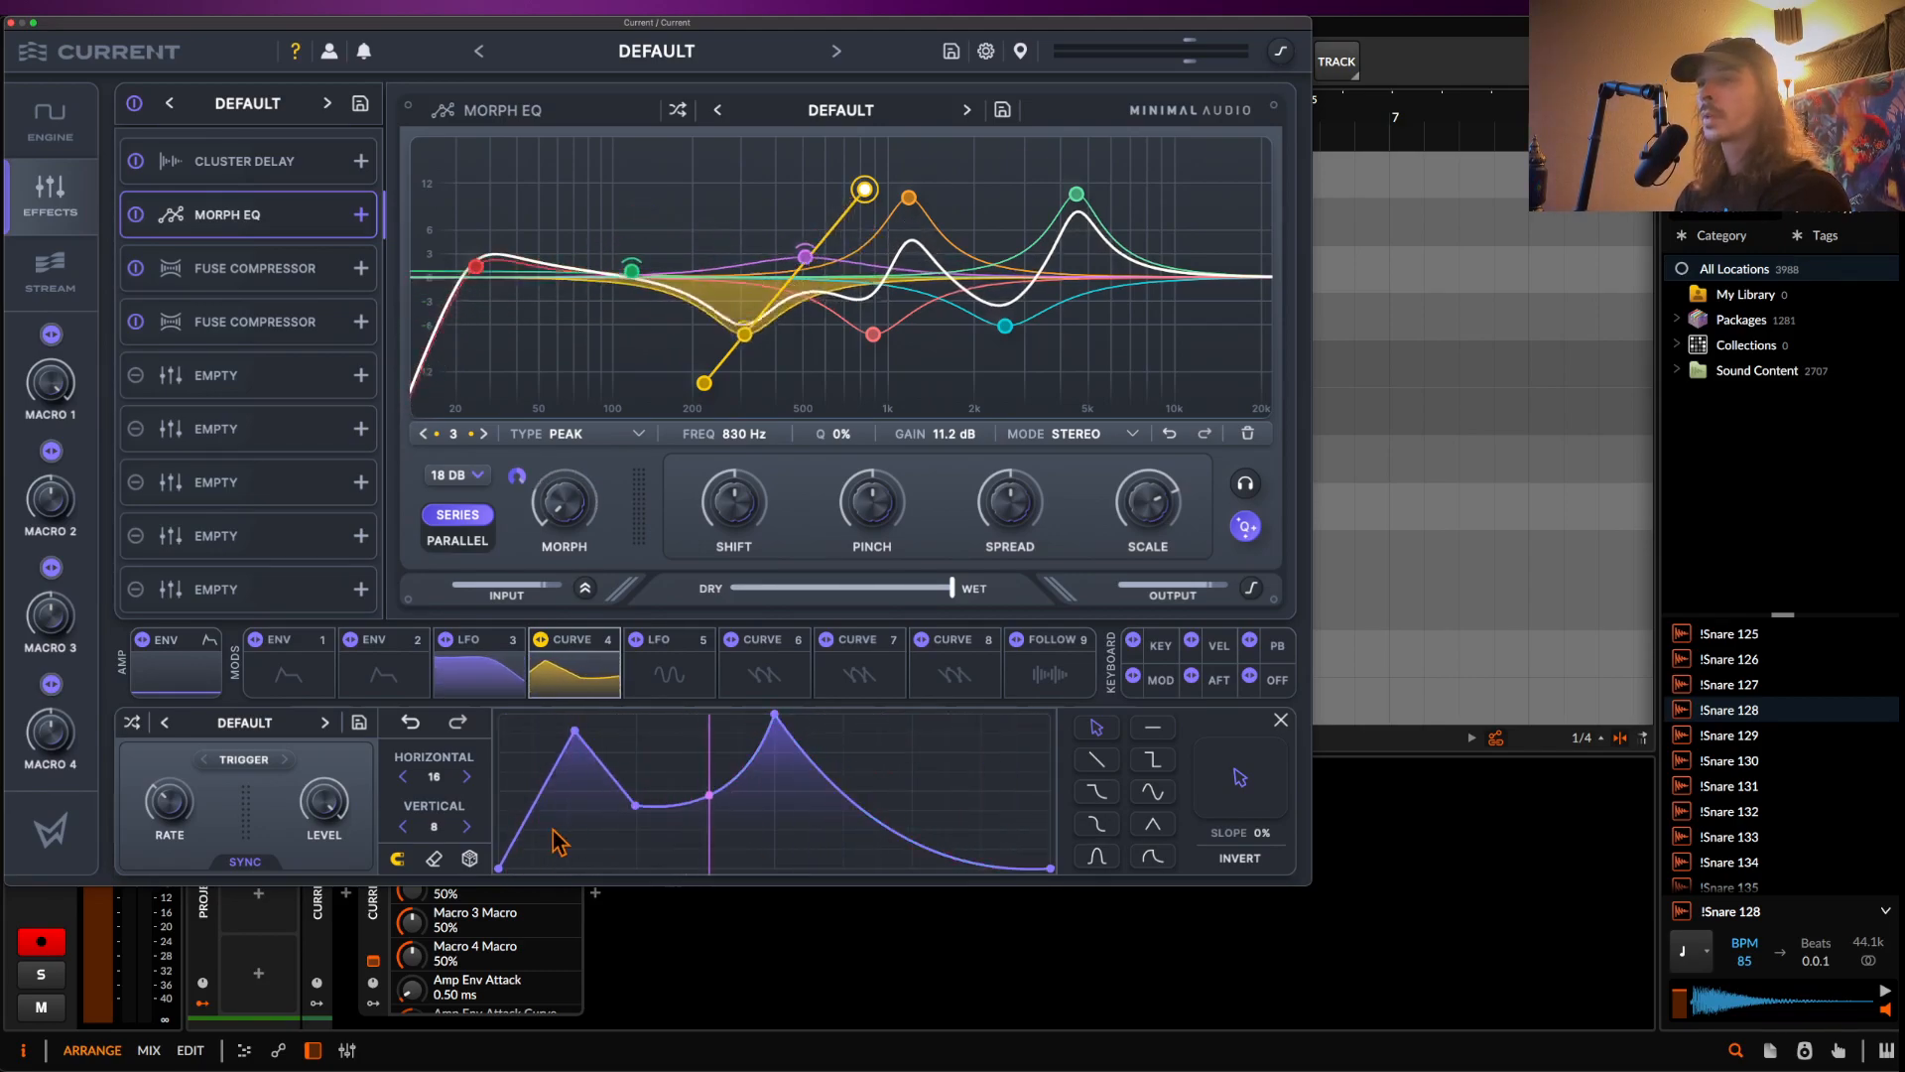
- Randomize Curve 4's shape and add a peak point near its middle after browsing the curve preset categories
{"action": "left_click", "coordinate": [471, 860]}
{"action": "left_click", "coordinate": [471, 859]}
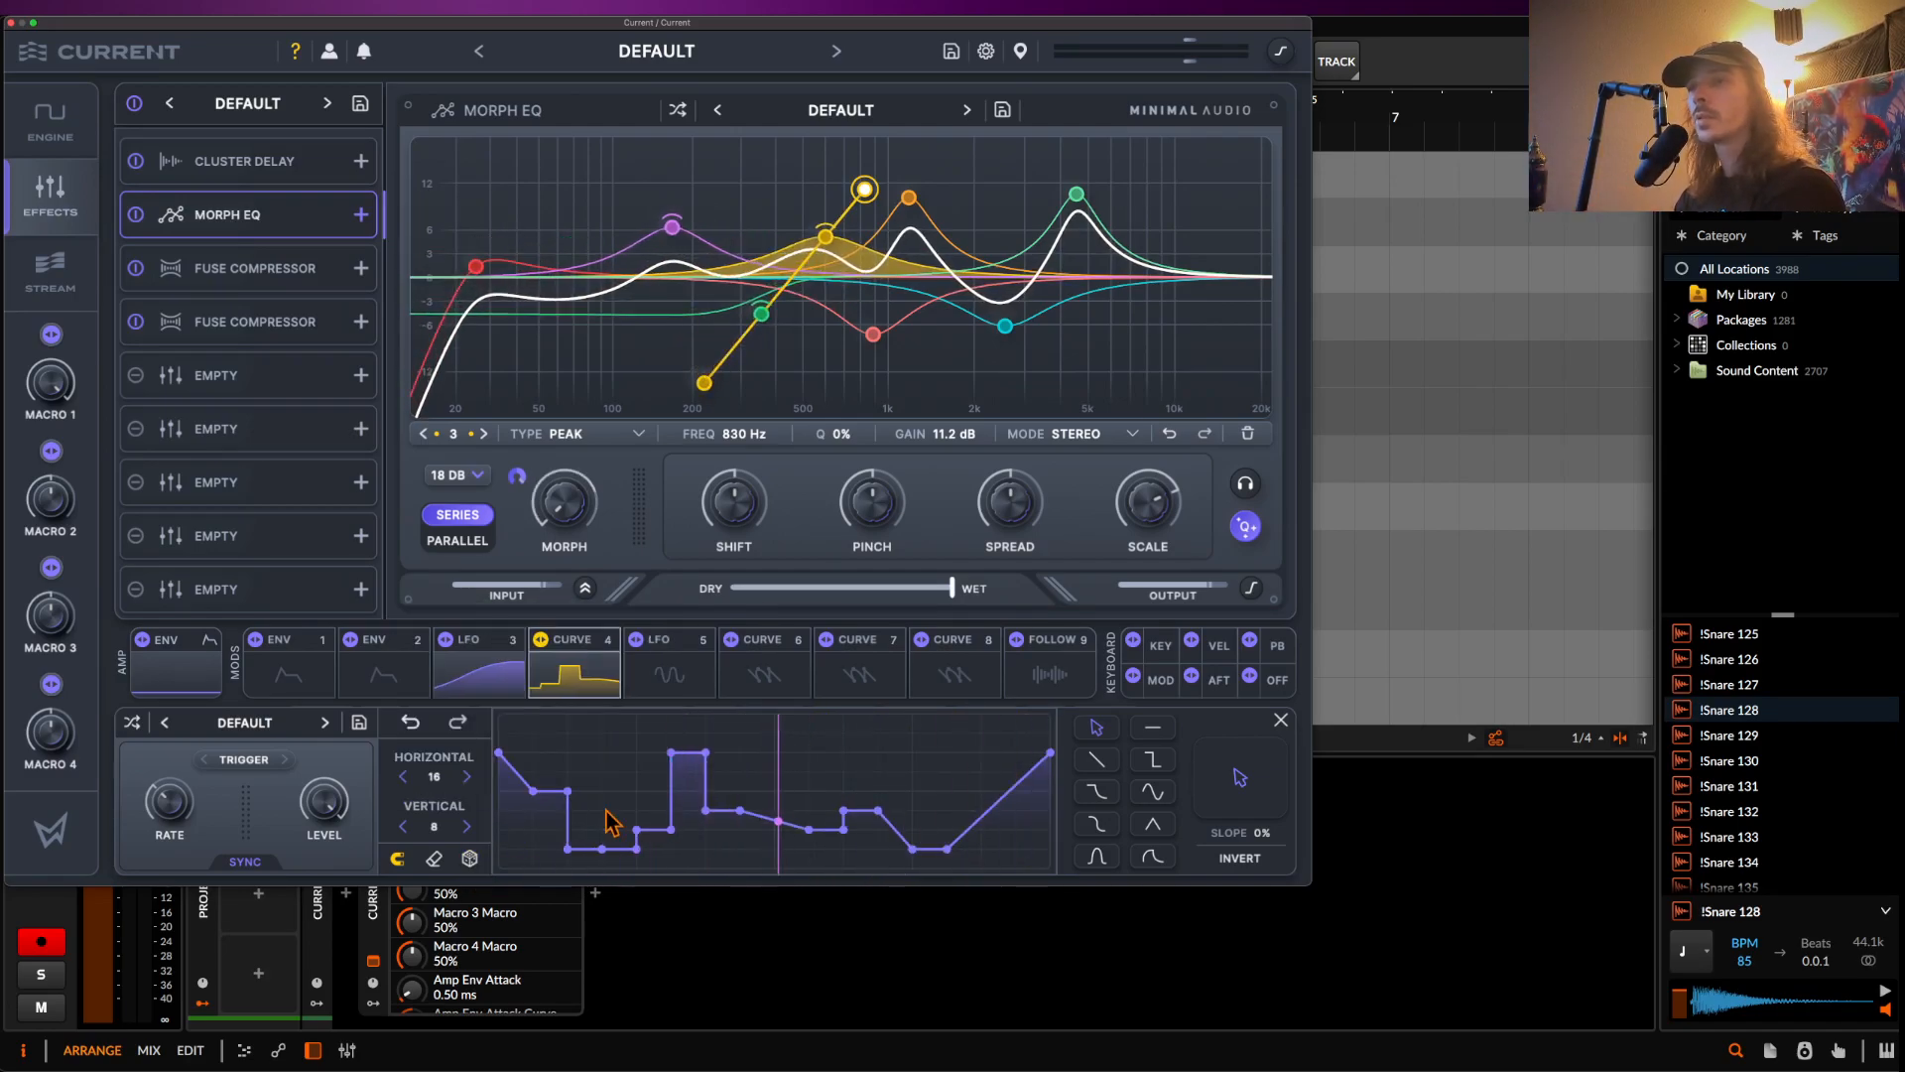
{"action": "left_click", "coordinate": [256, 731]}
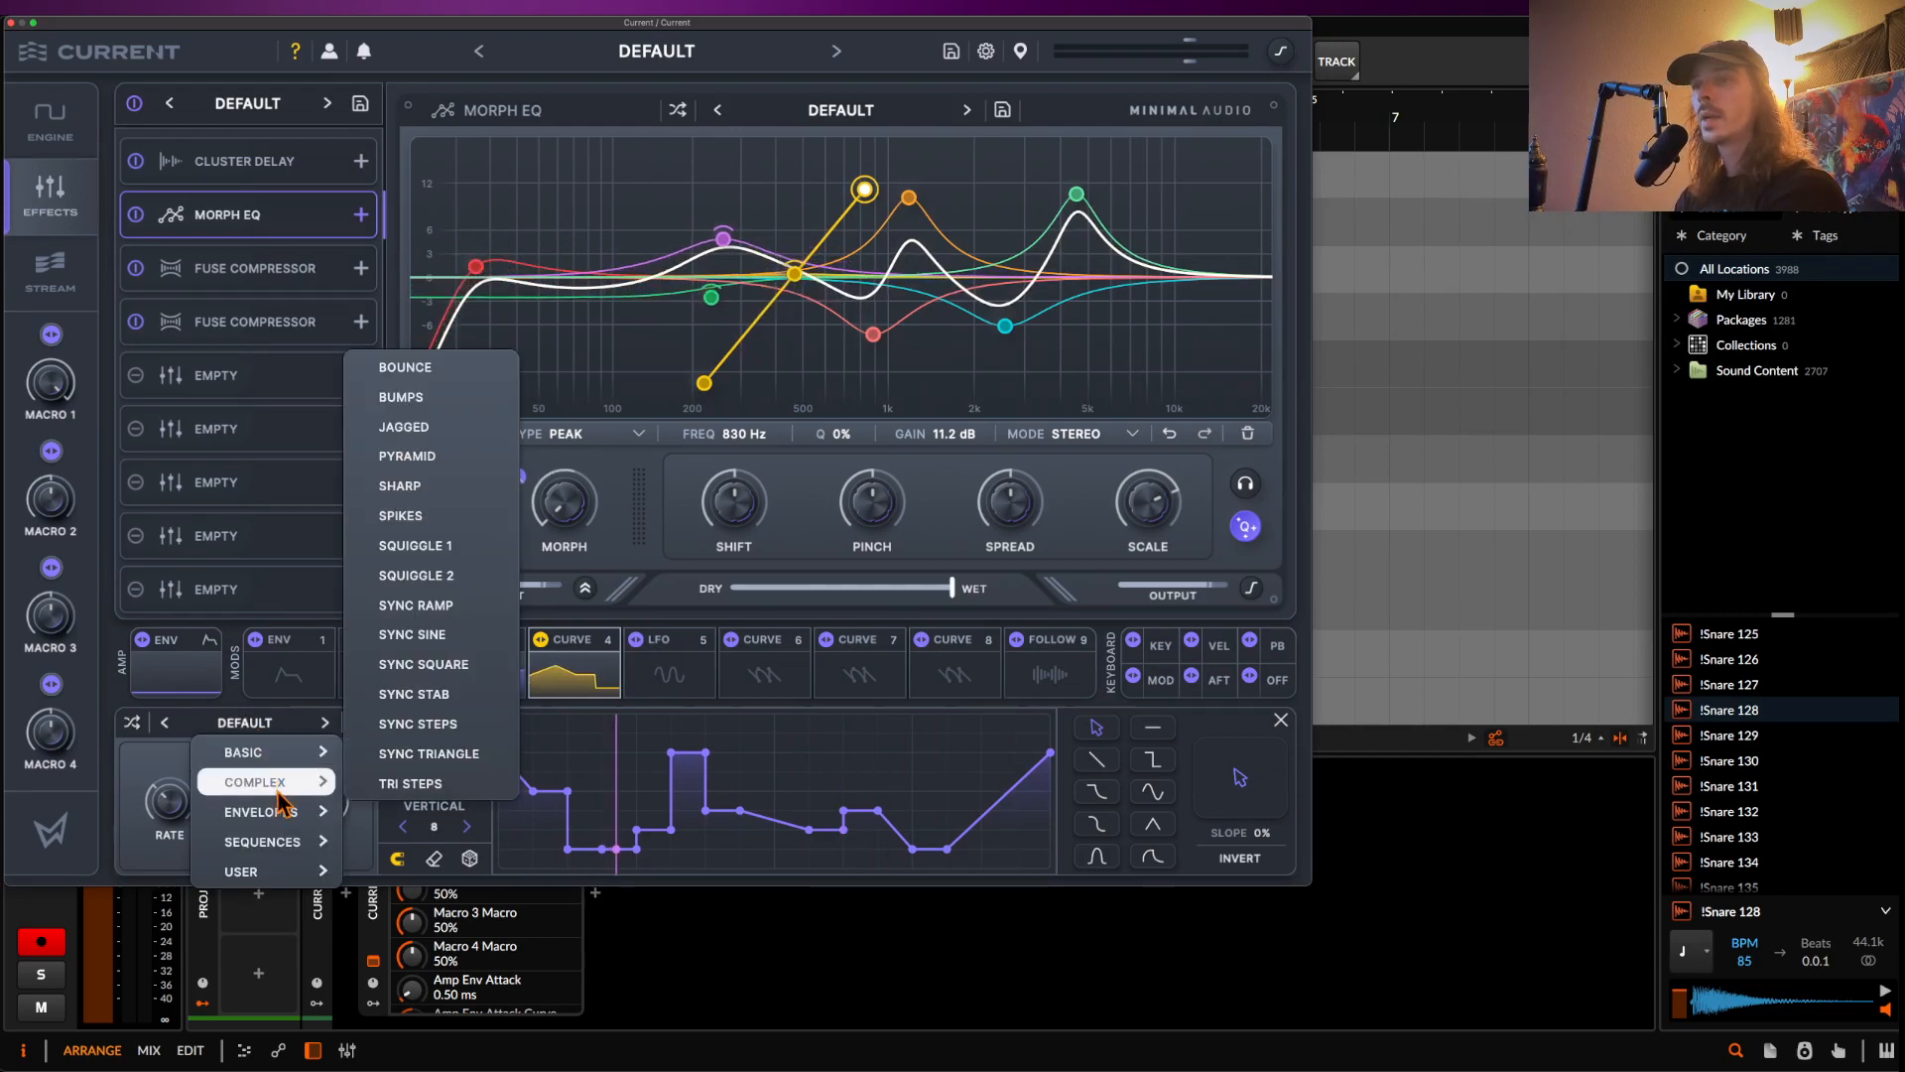
{"action": "mouse_move", "coordinate": [278, 873]}
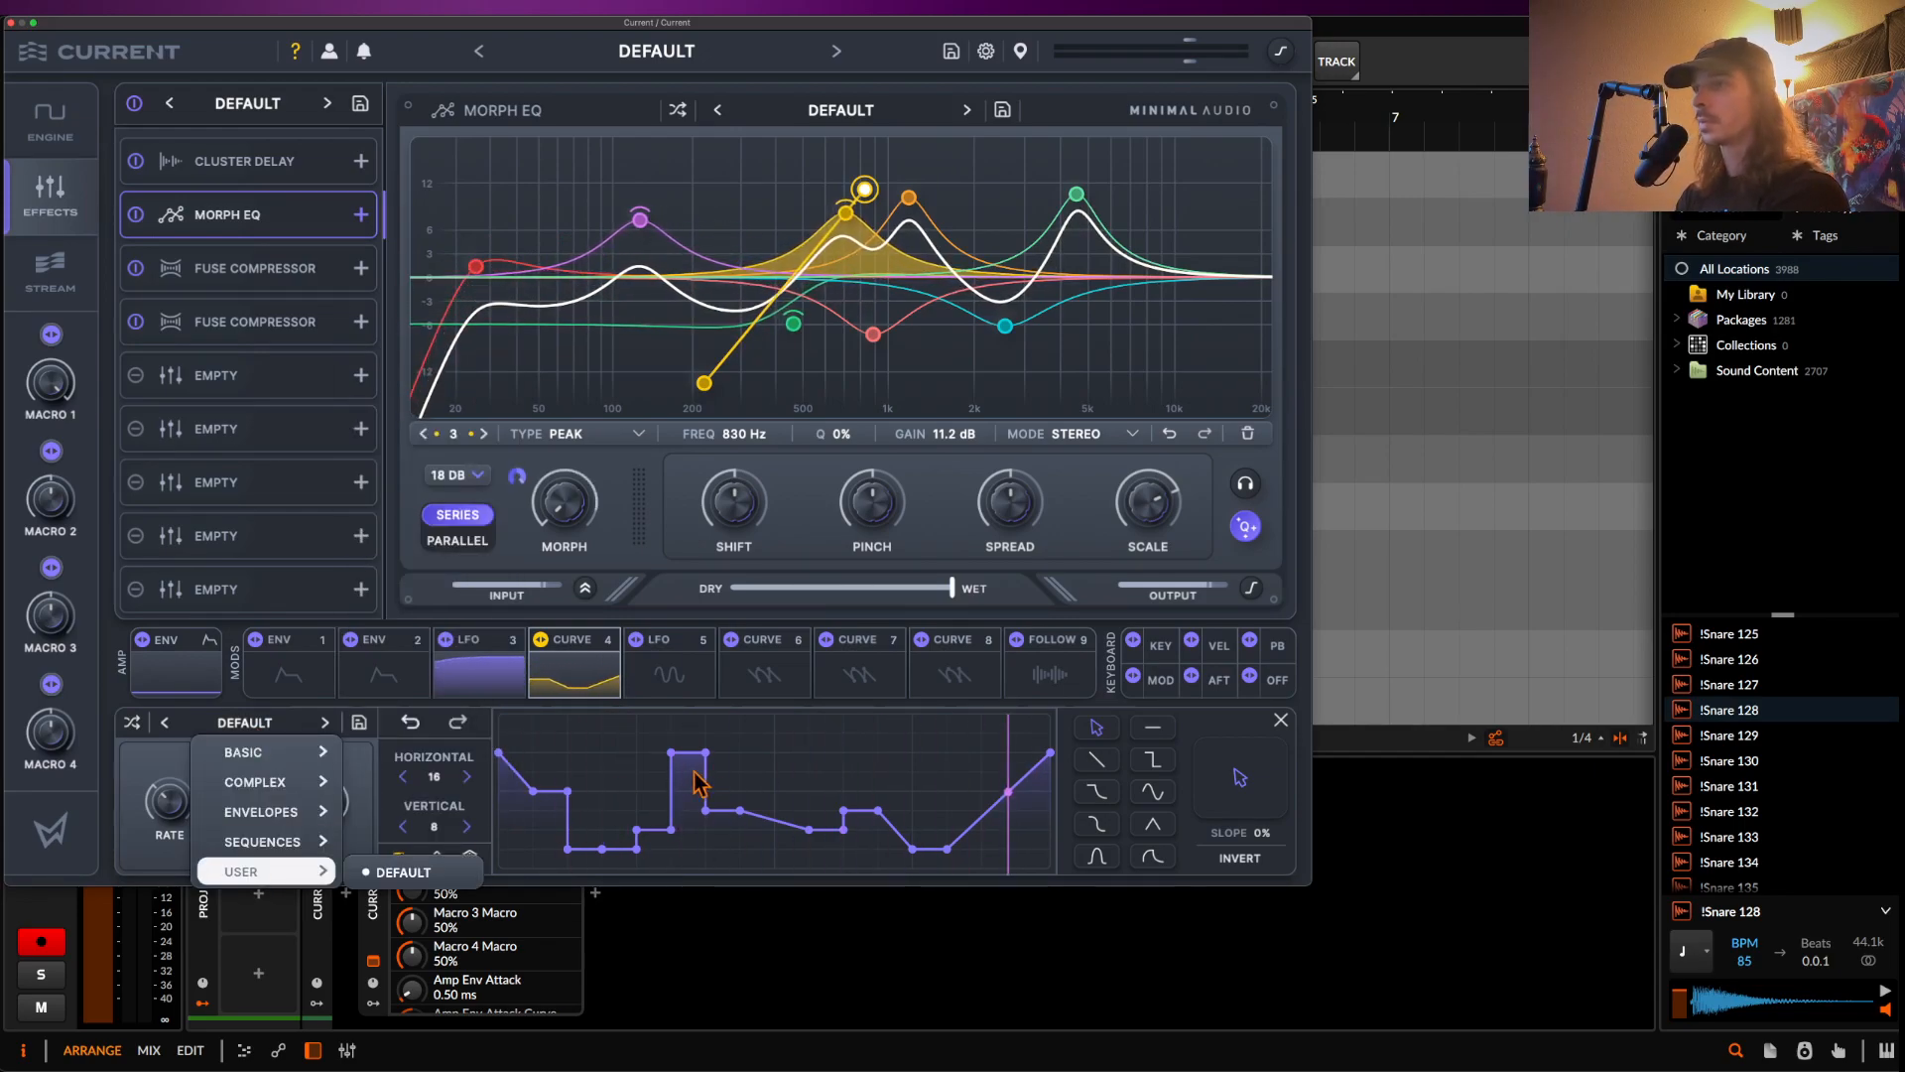
{"action": "double_click", "coordinate": [773, 758]}
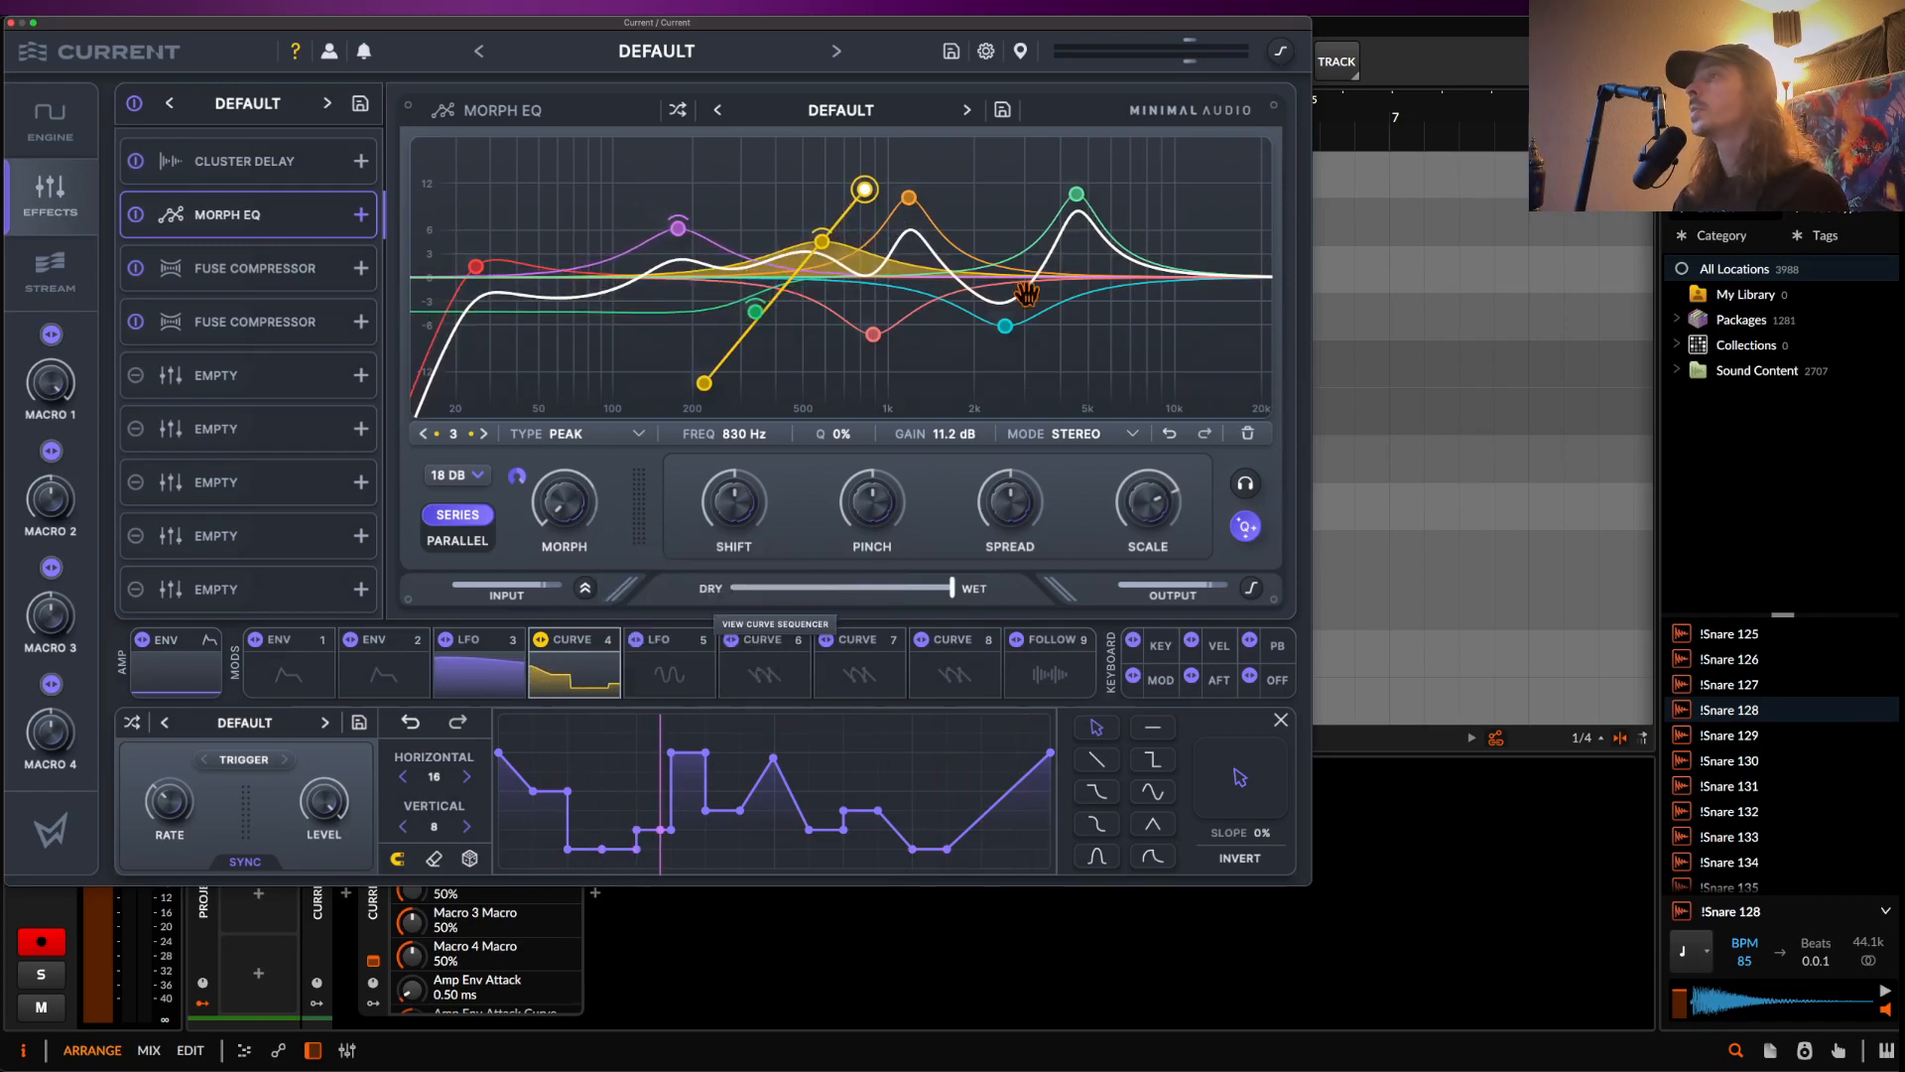
- Review the plugin's settings options without choosing any, and return to the Engine page
{"action": "left_click", "coordinate": [986, 54]}
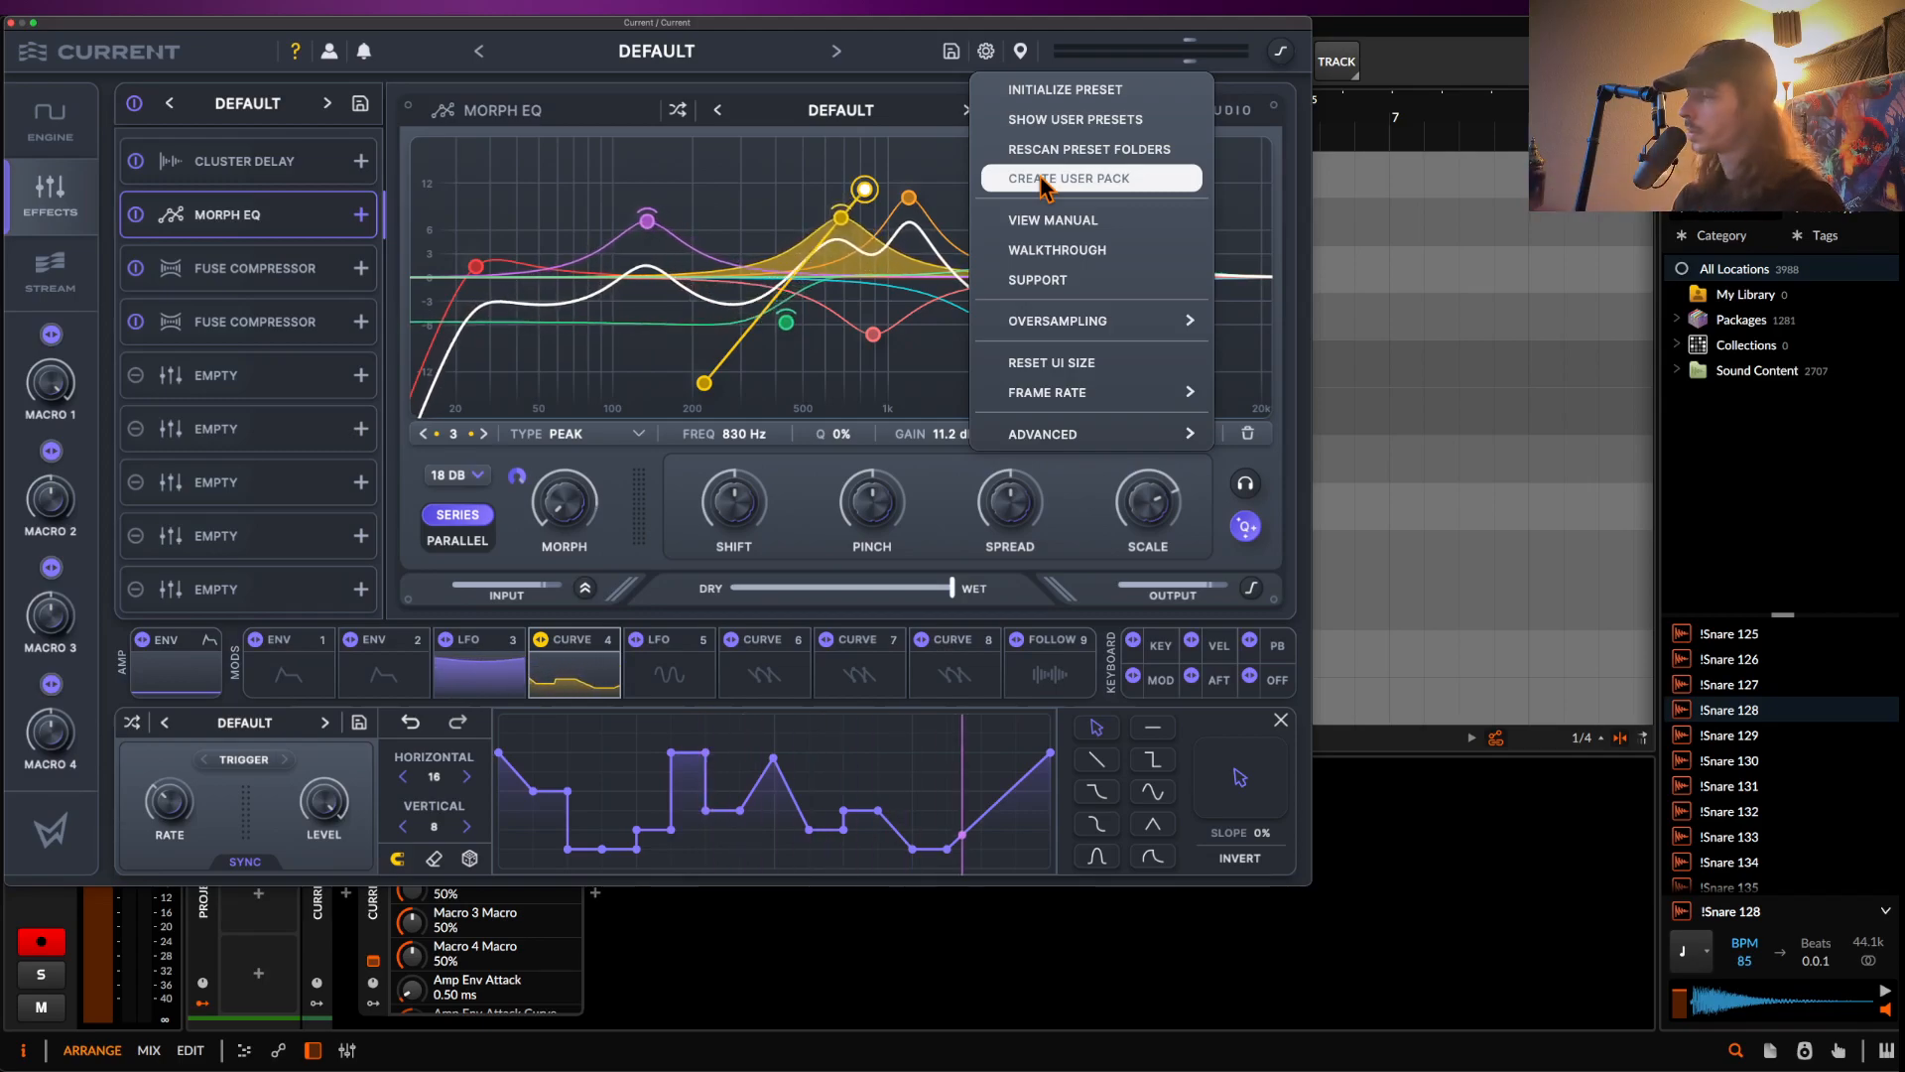
{"action": "left_click", "coordinate": [415, 78]}
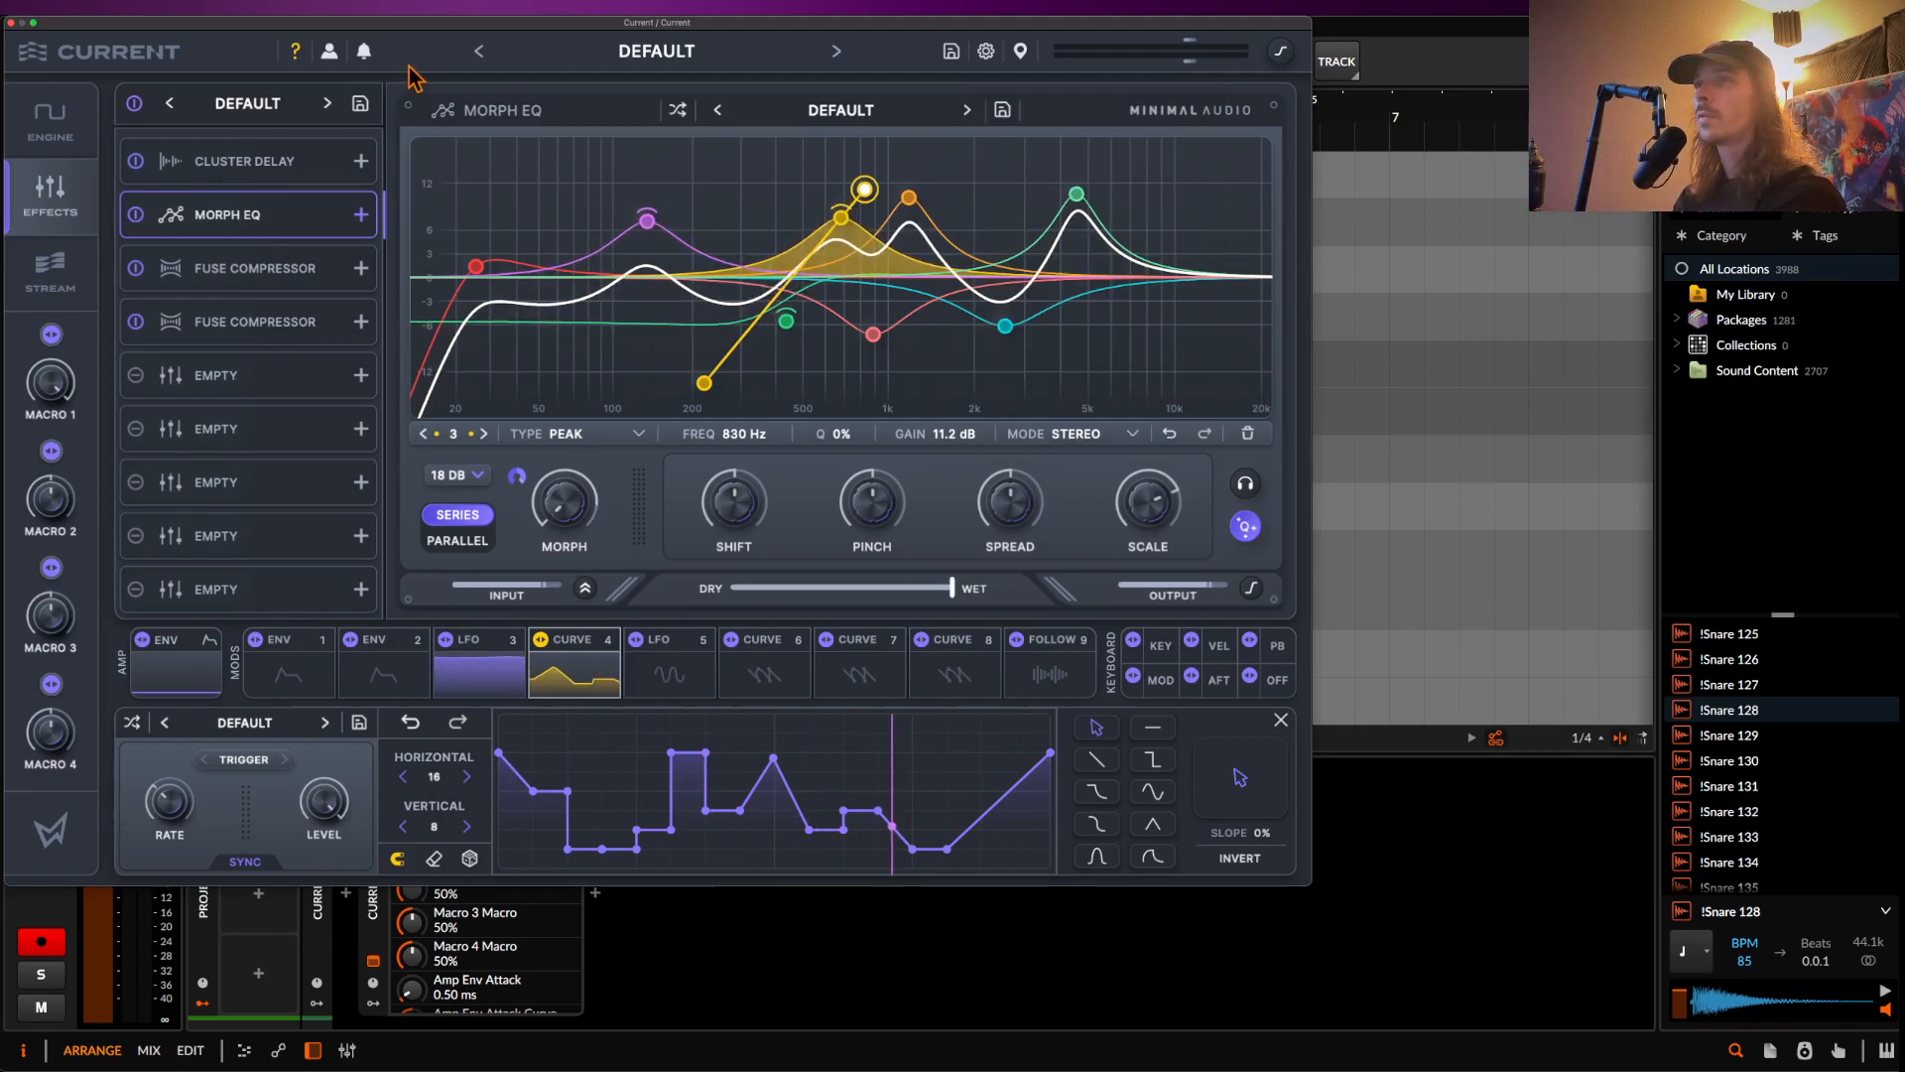
{"action": "left_click", "coordinate": [78, 139]}
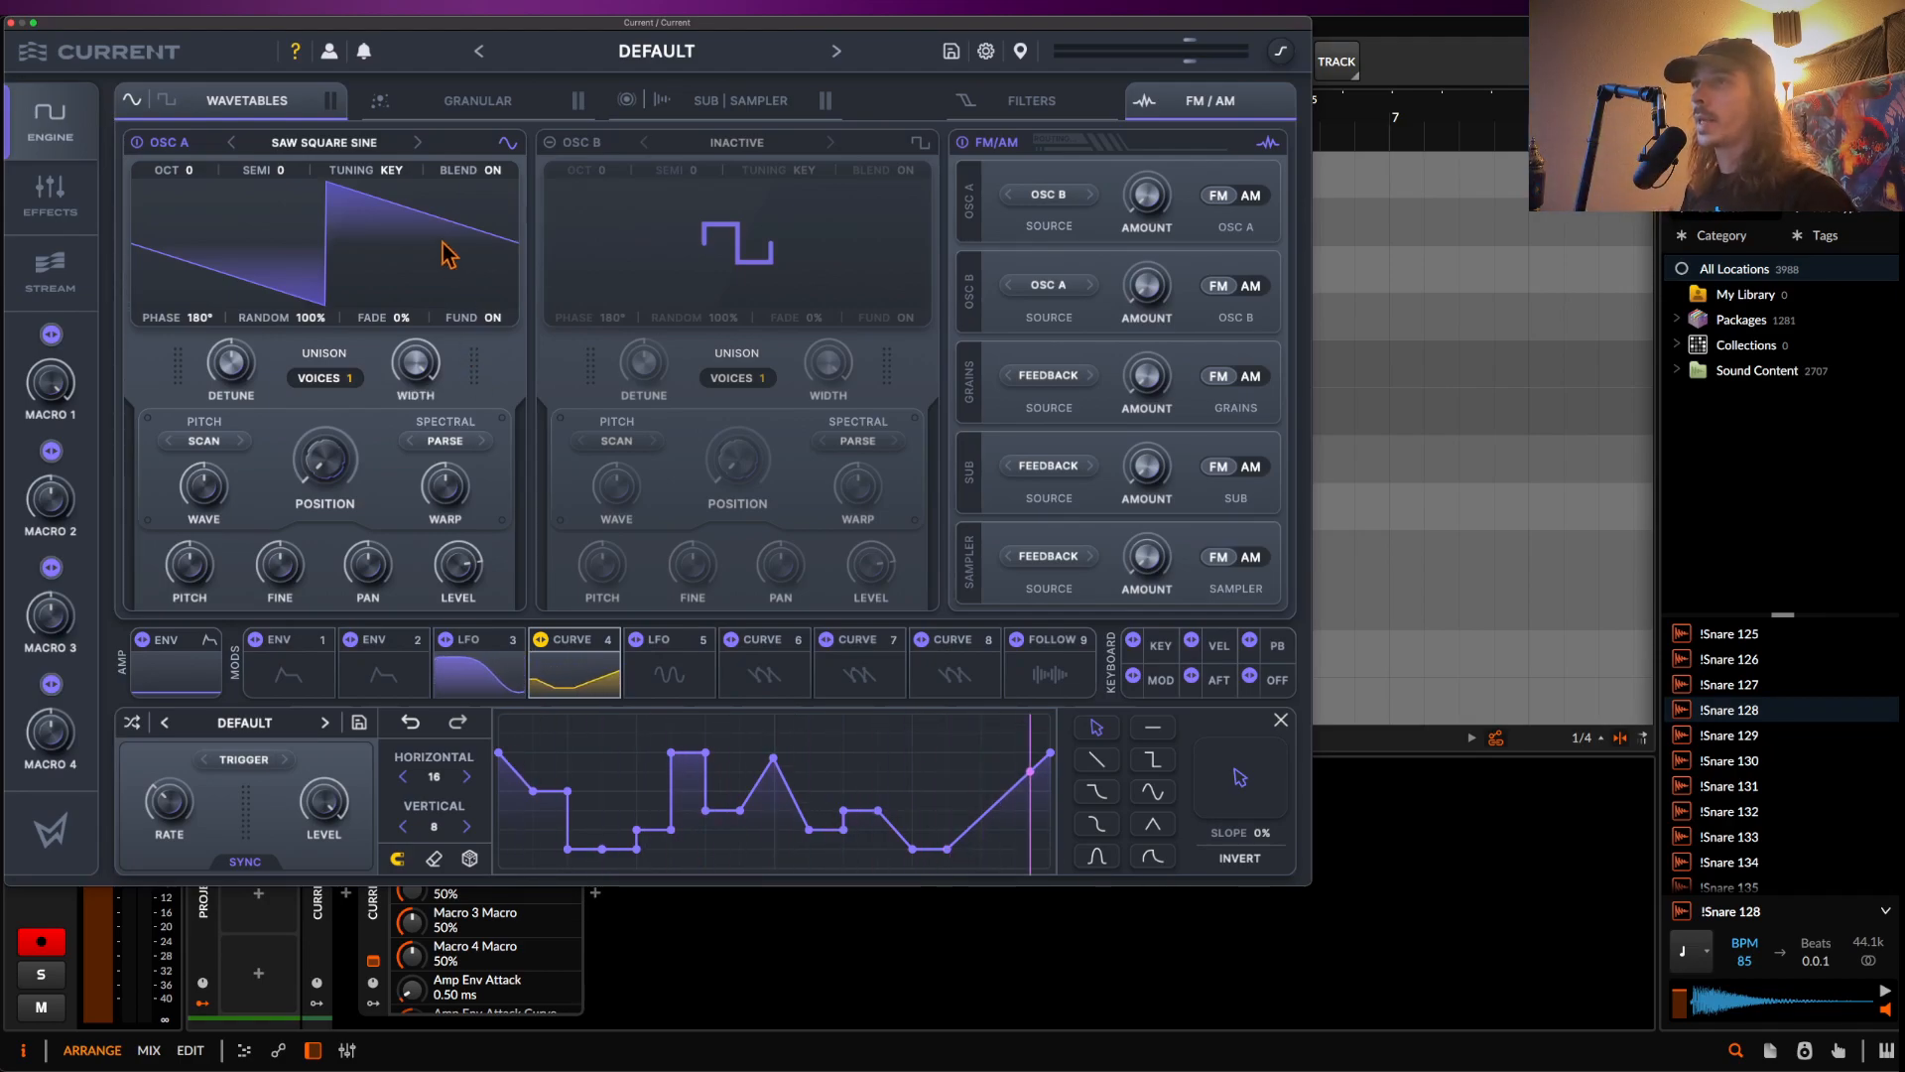
- Set Osc A's tuning mode to Ratio and turn its fundamental off
{"action": "left_click", "coordinate": [385, 170]}
{"action": "left_click", "coordinate": [381, 254]}
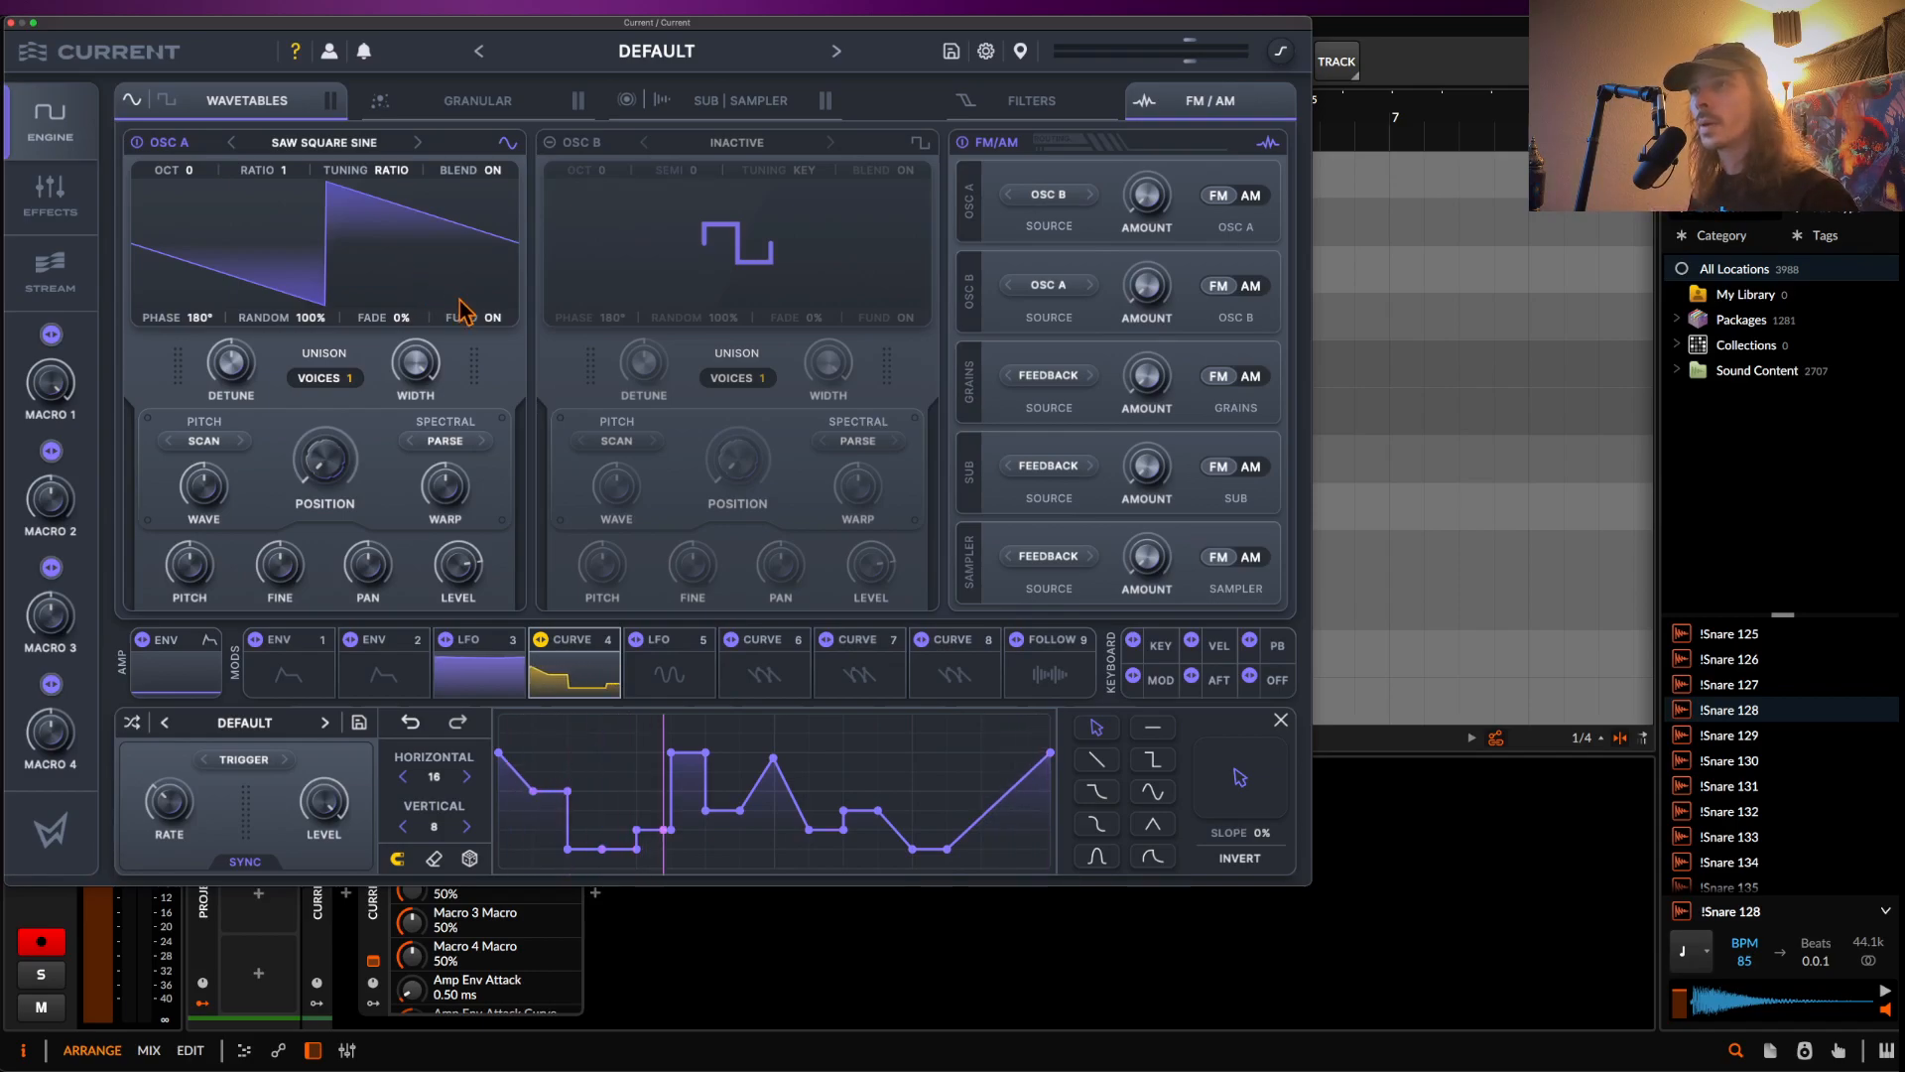
{"action": "left_click", "coordinate": [493, 319]}
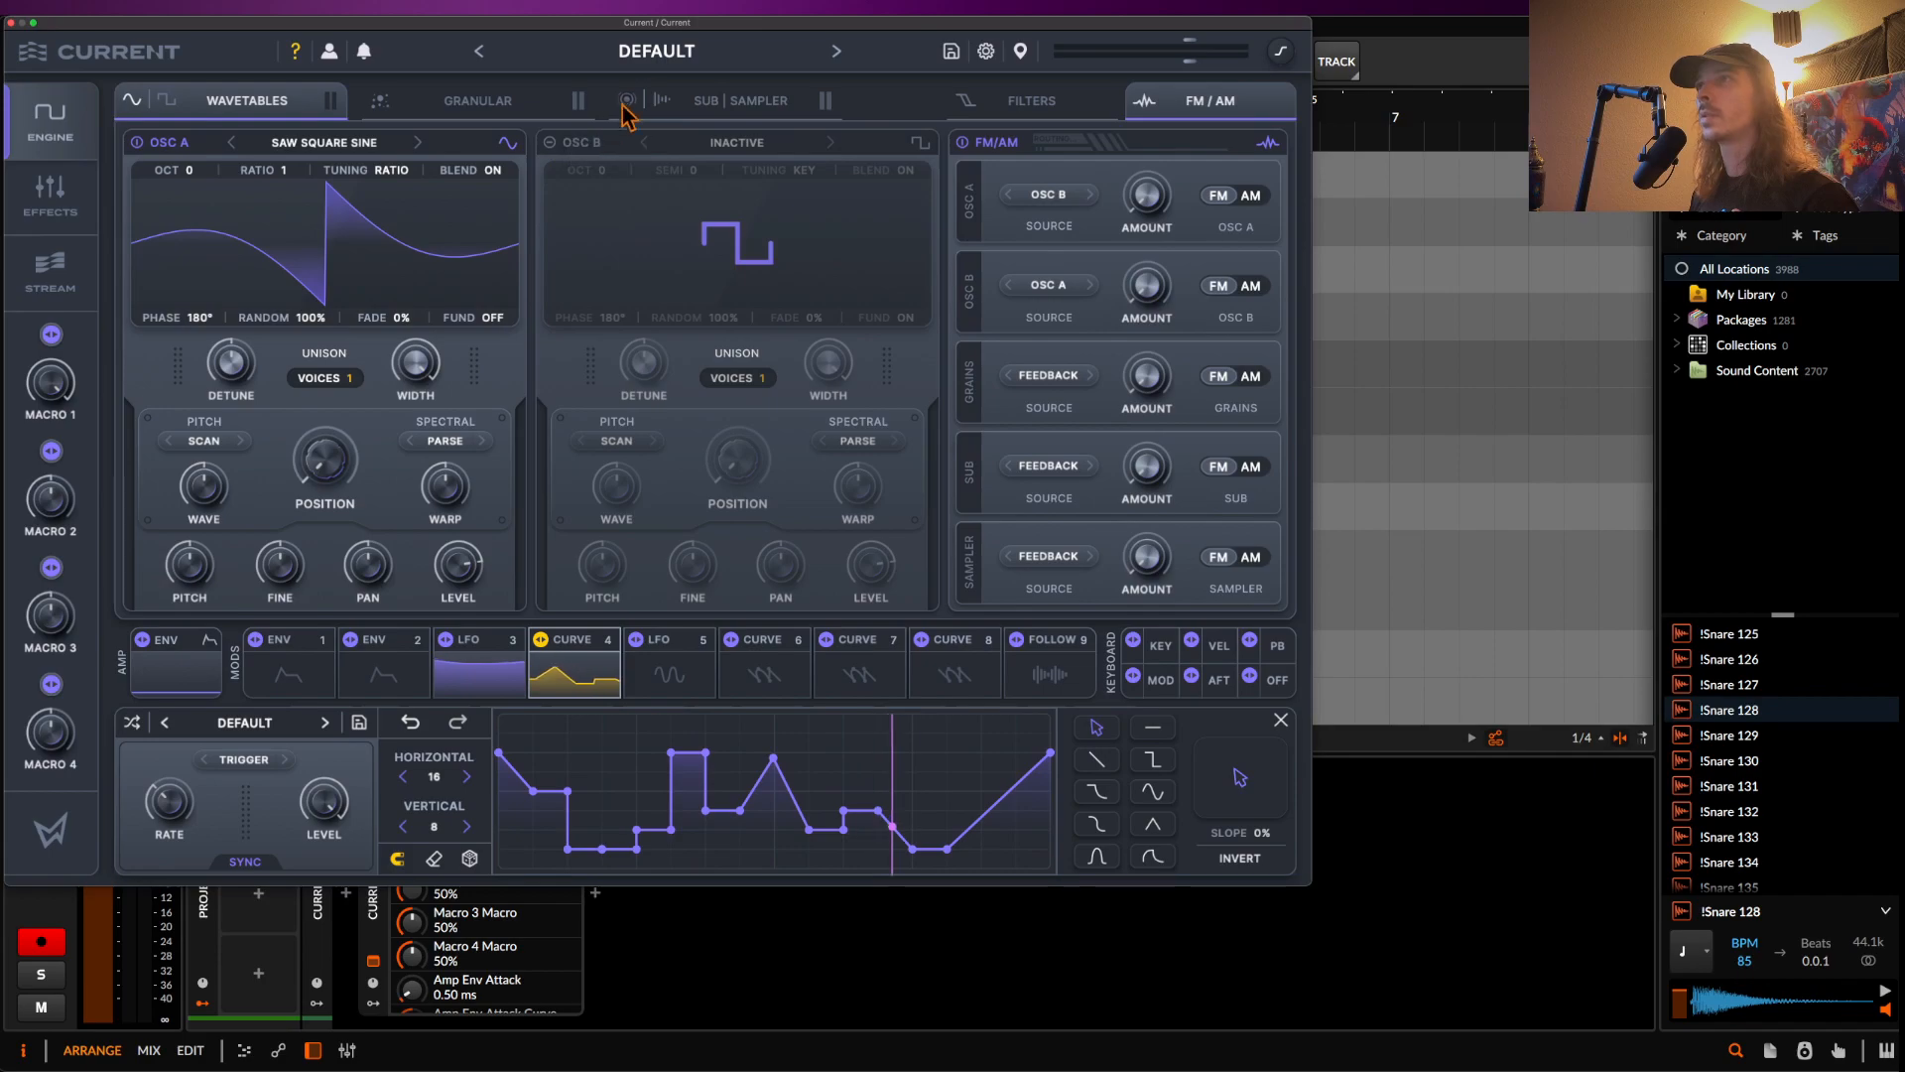
- Reload the DEFAULT preset from the User preset category
{"action": "left_click", "coordinate": [656, 52]}
{"action": "left_click", "coordinate": [730, 196]}
{"action": "left_click", "coordinate": [720, 167]}
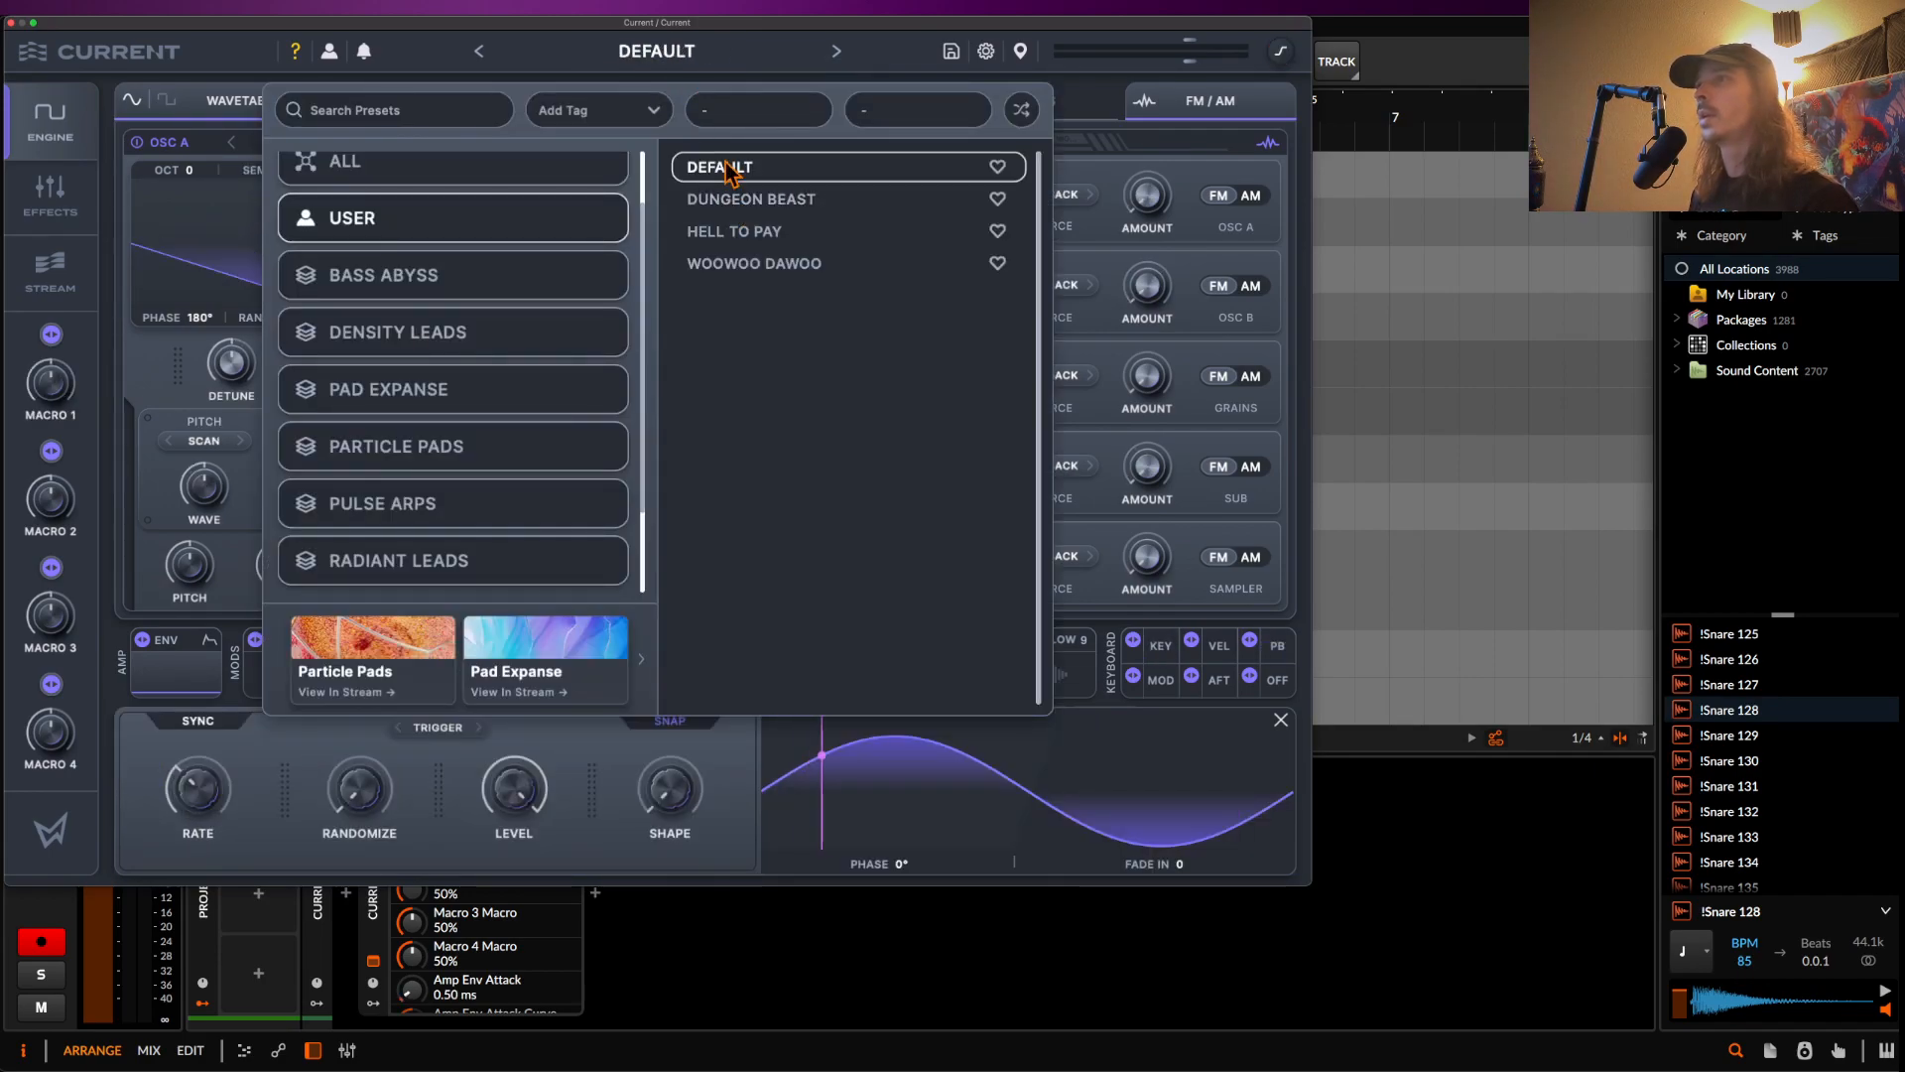
{"action": "left_click", "coordinate": [617, 48]}
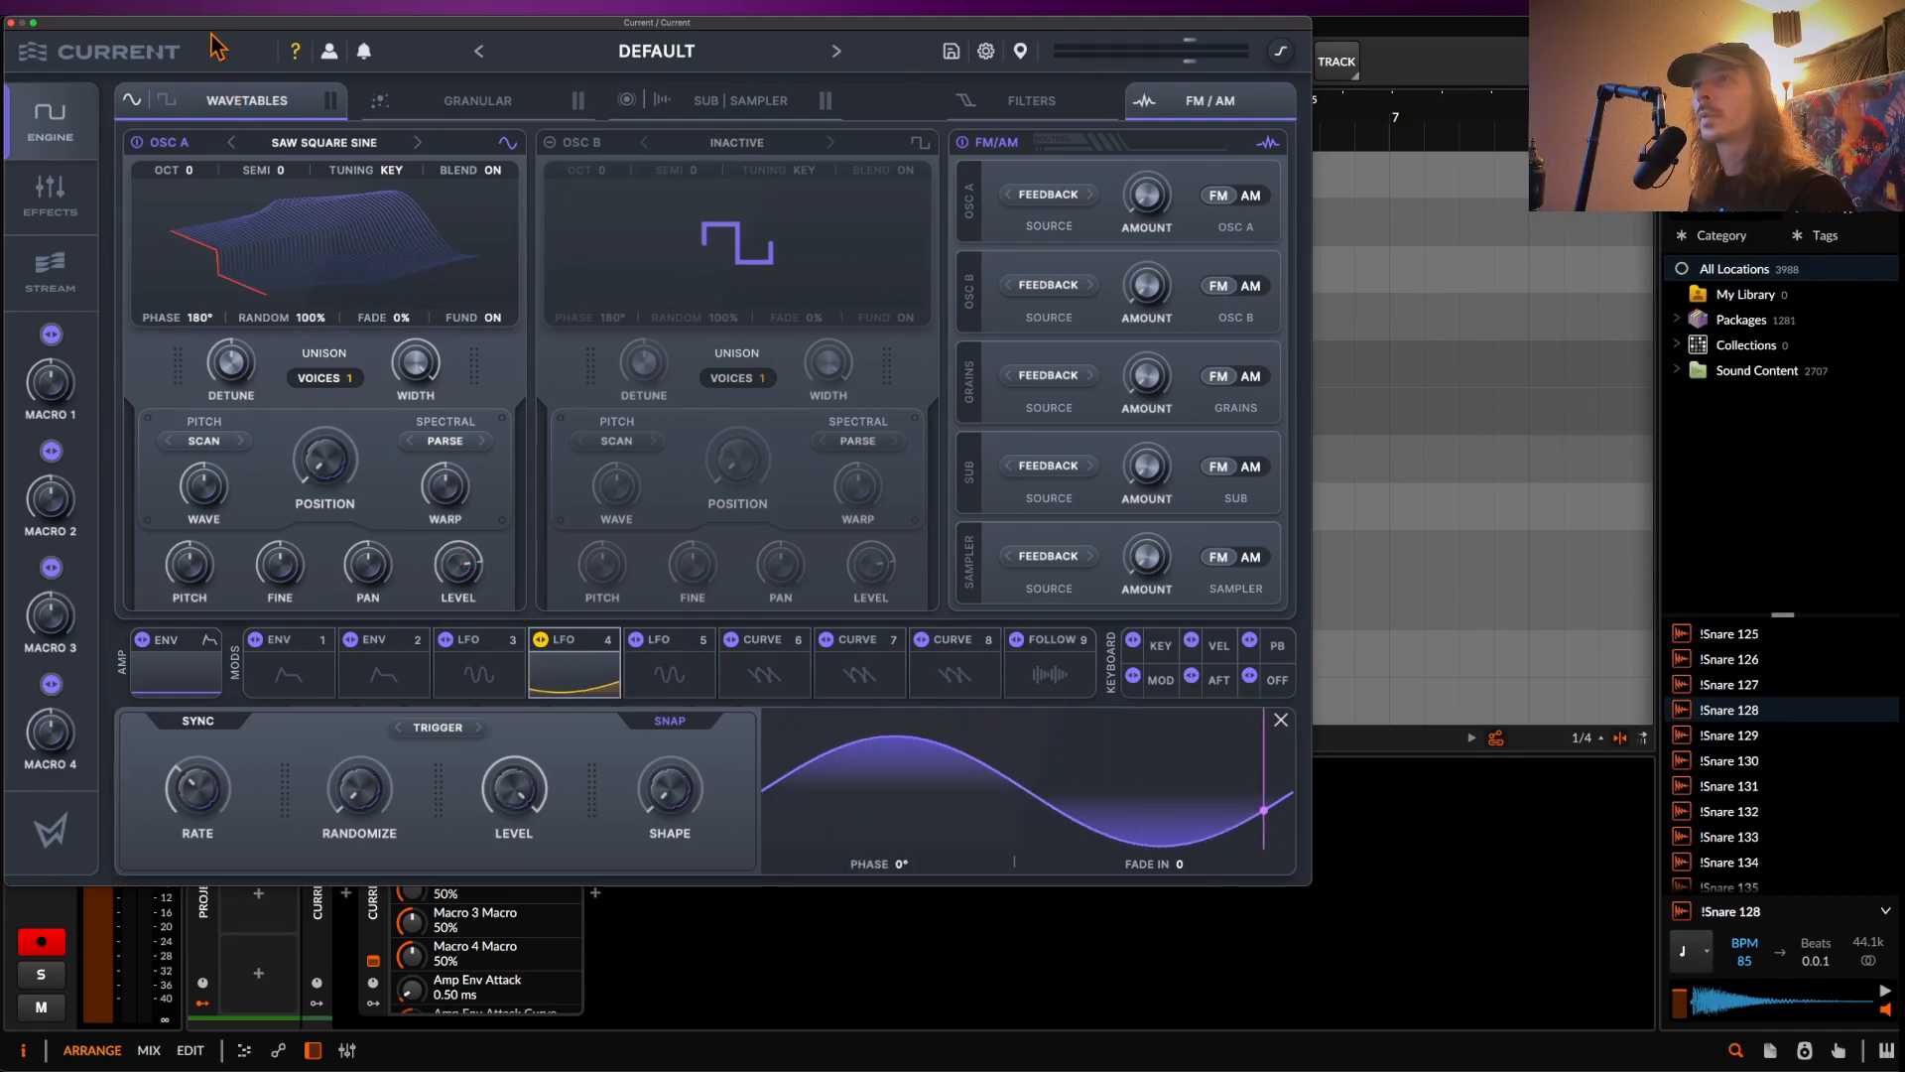
- Reposition the synth window over the arrangement and switch the lower area to the Current track's clip editor
{"action": "left_click_drag", "start_coordinate": [401, 23], "coordinate": [765, 63]}
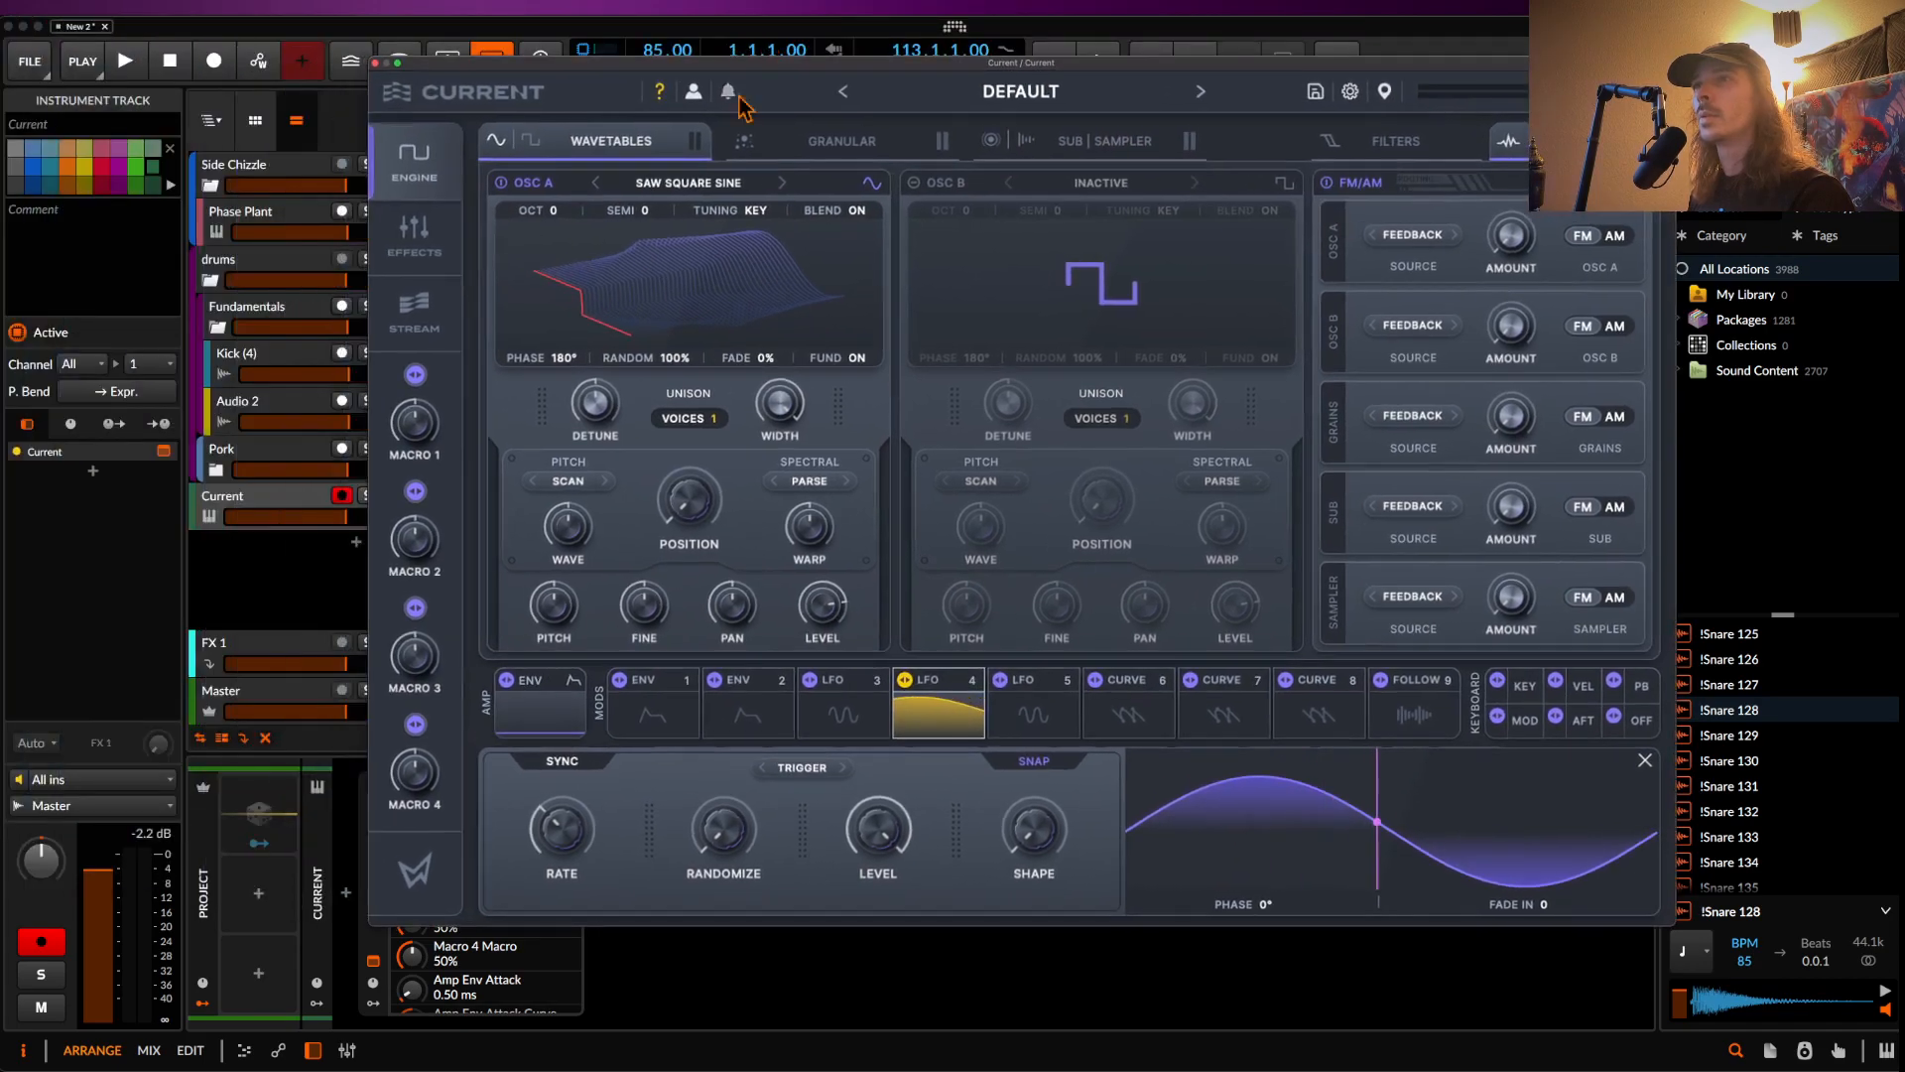
{"action": "double_click", "coordinate": [295, 500]}
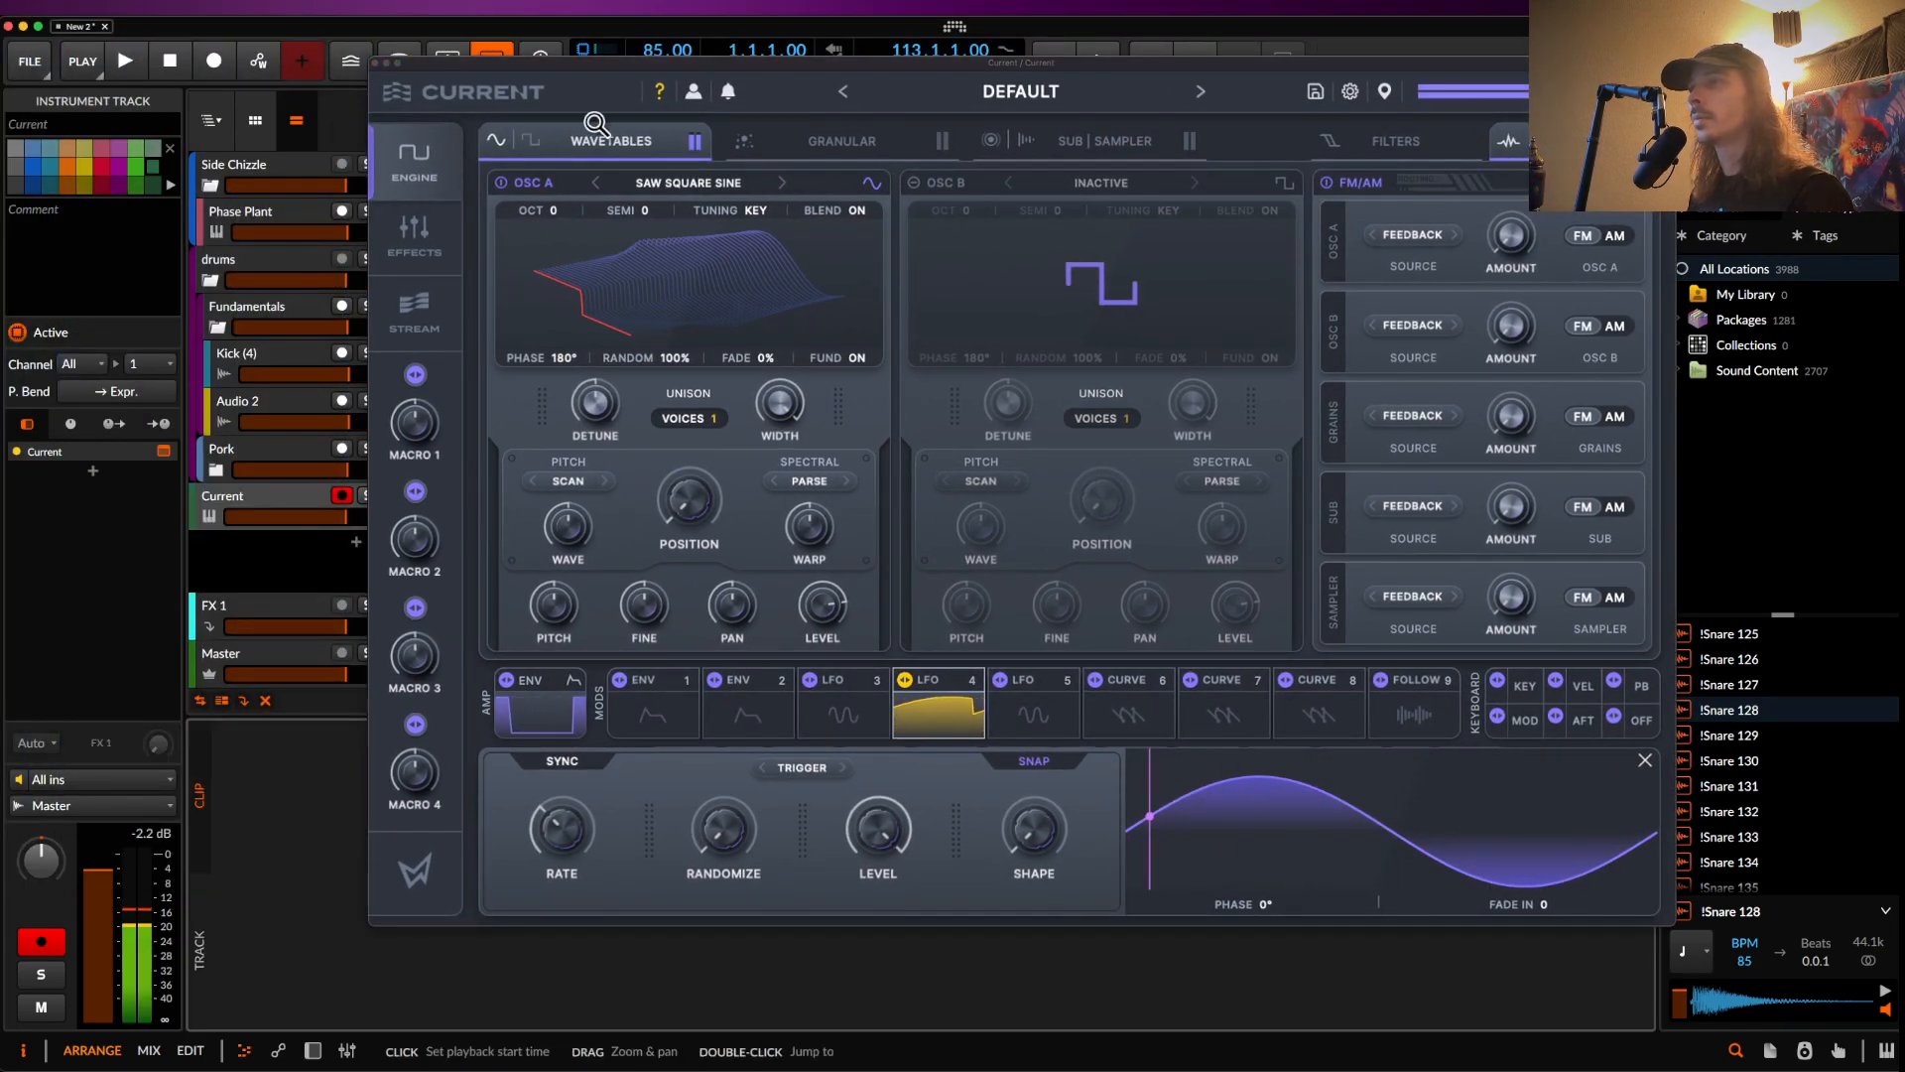
{"action": "left_click_drag", "start_coordinate": [597, 64], "coordinate": [401, 70]}
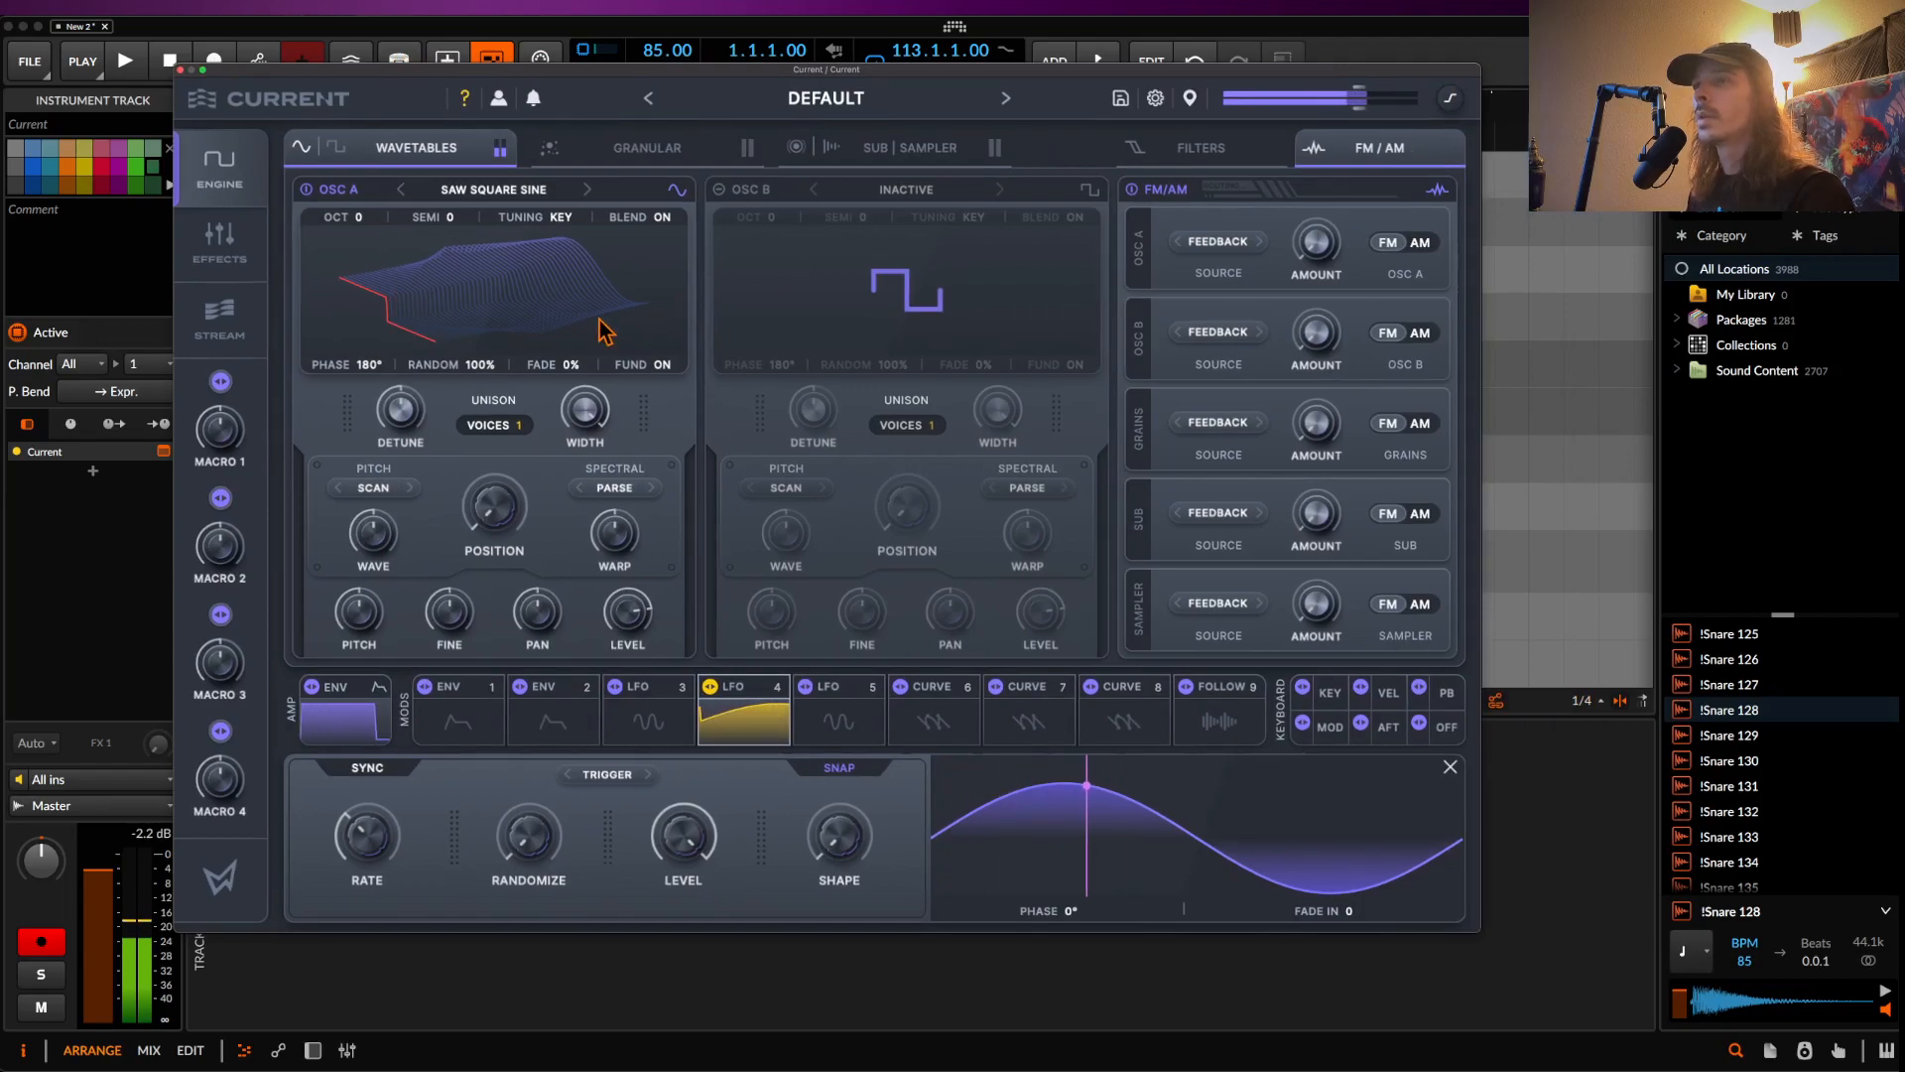
- Configure Osc A with the fundamental off, two unison voices, 0% phase randomization and 0% position
{"action": "left_click", "coordinate": [640, 364]}
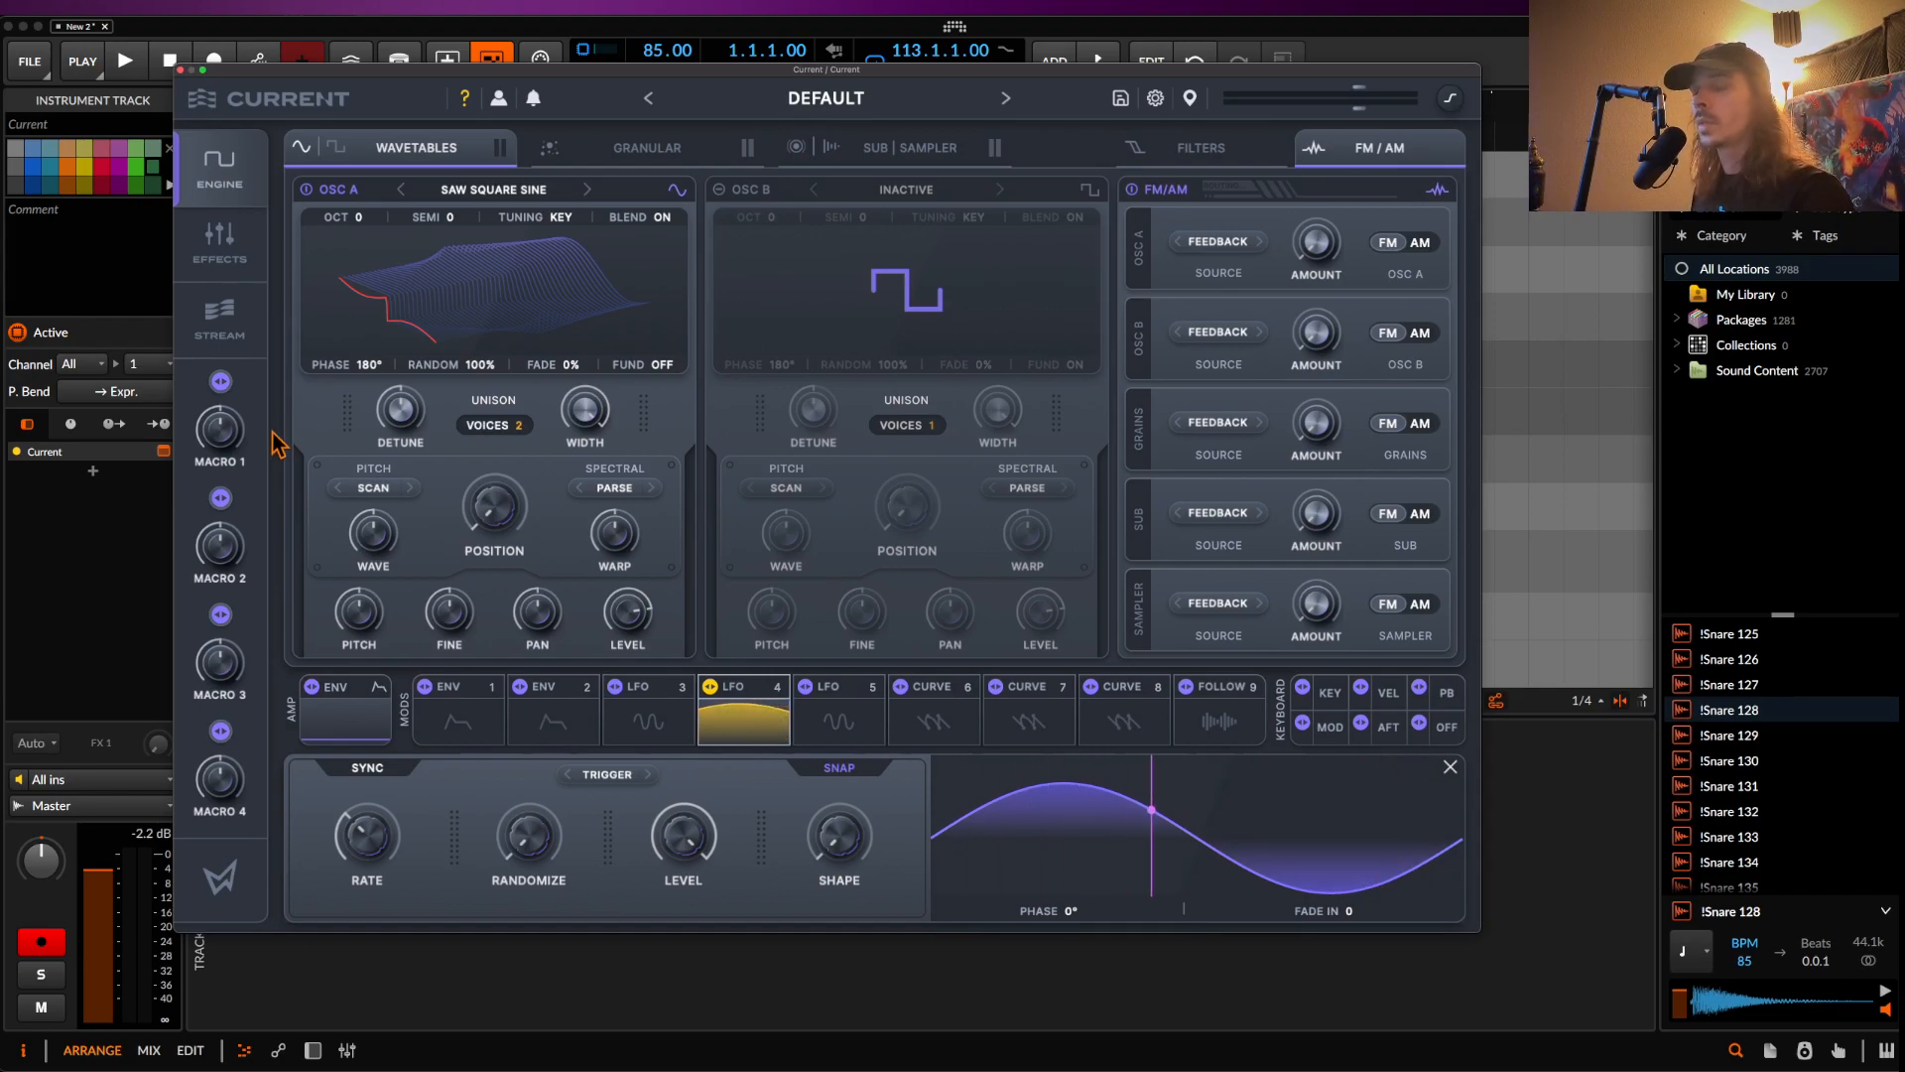
{"action": "left_click_drag", "start_coordinate": [488, 363], "coordinate": [487, 426]}
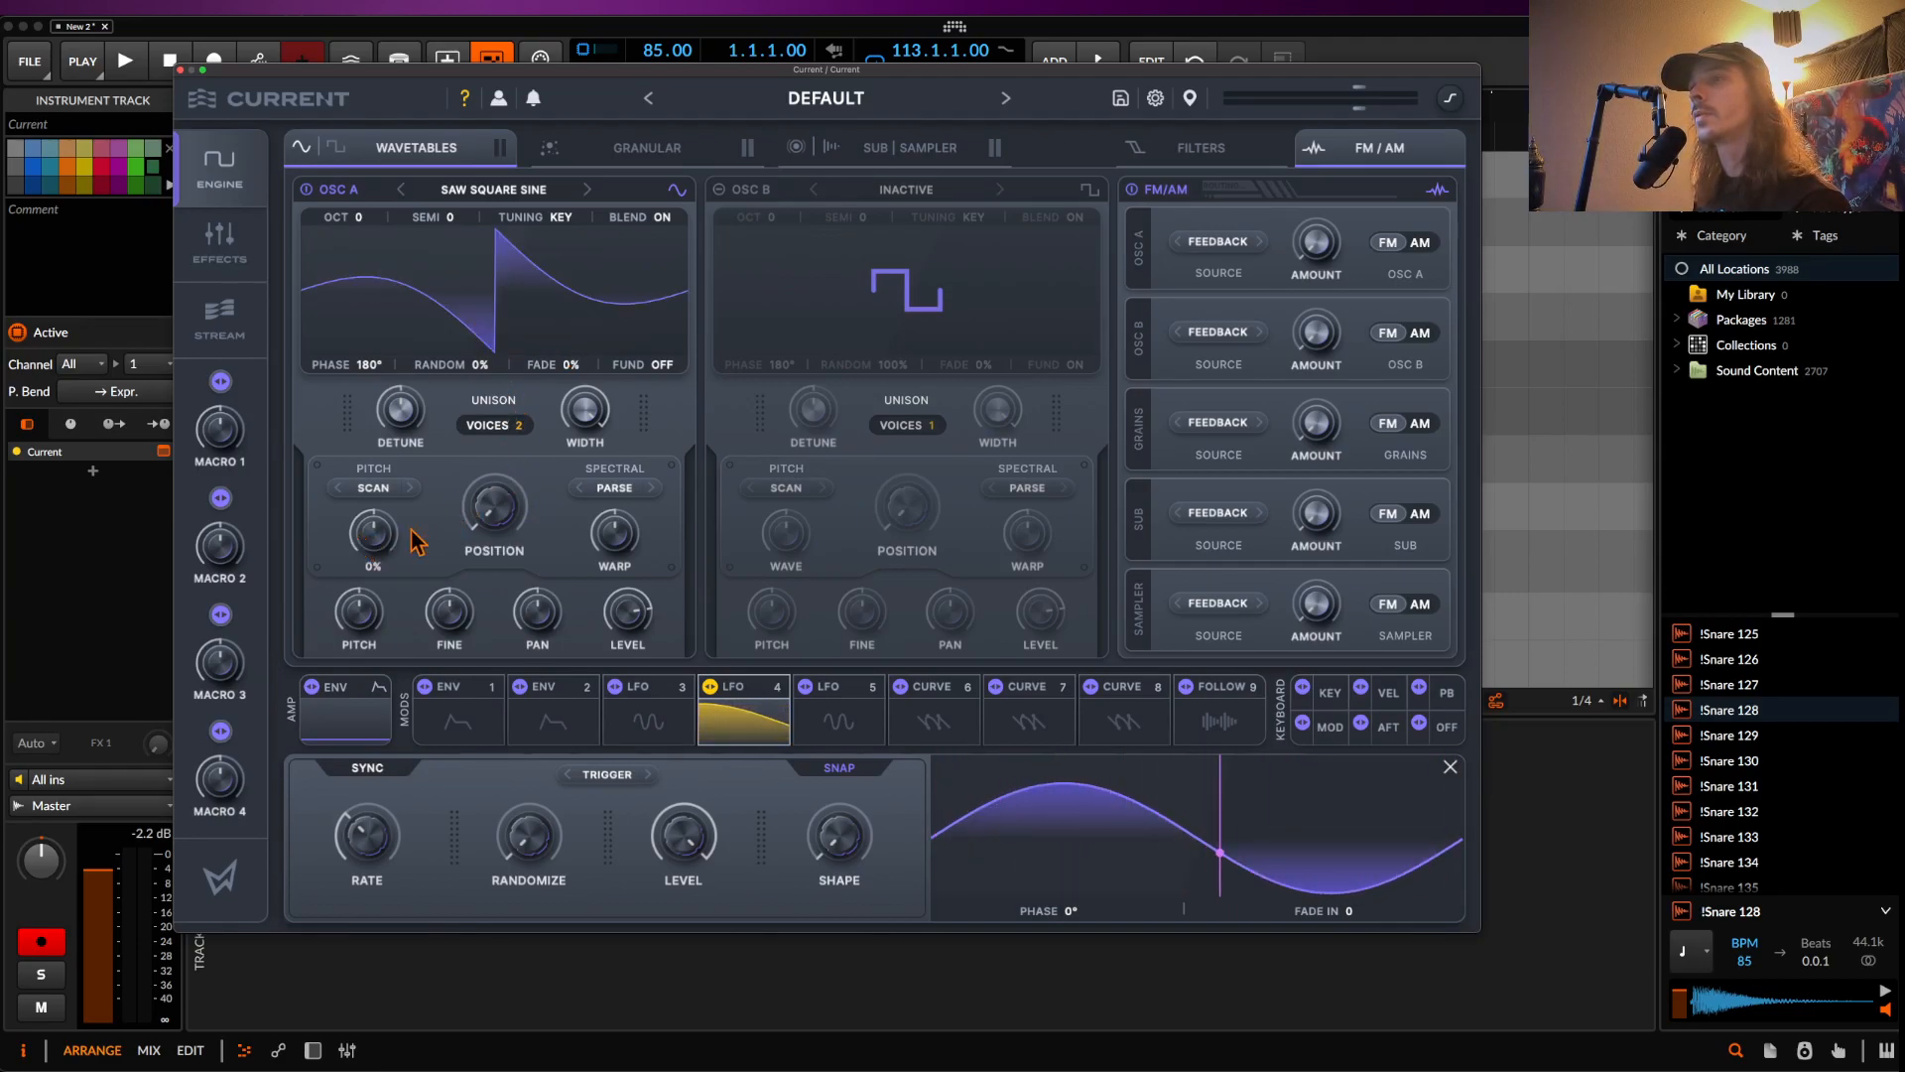
{"action": "left_click_drag", "start_coordinate": [491, 498], "coordinate": [489, 553]}
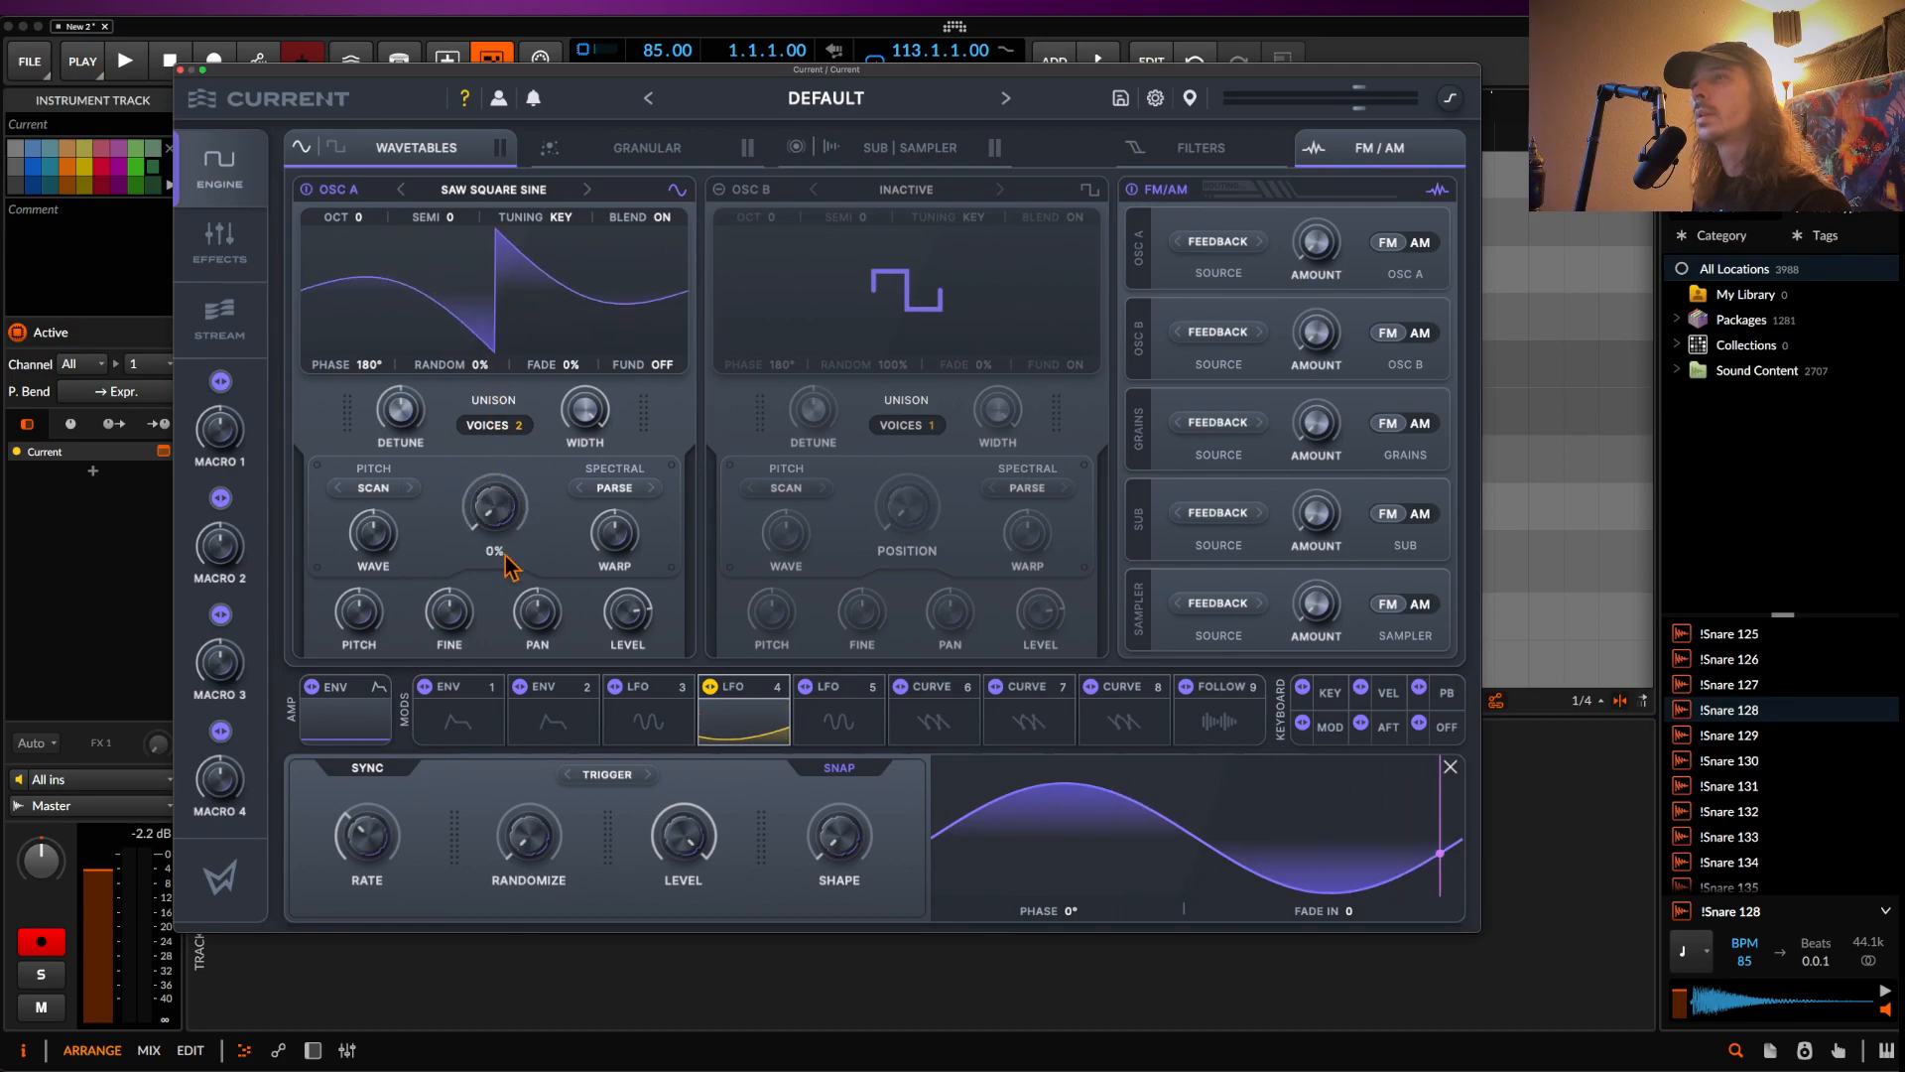
- Shift Osc A's warp amount and change its spectral warp mode from Parse to the Comb filter
{"action": "left_click_drag", "start_coordinate": [615, 544], "coordinate": [607, 487]}
{"action": "left_click", "coordinate": [605, 482]}
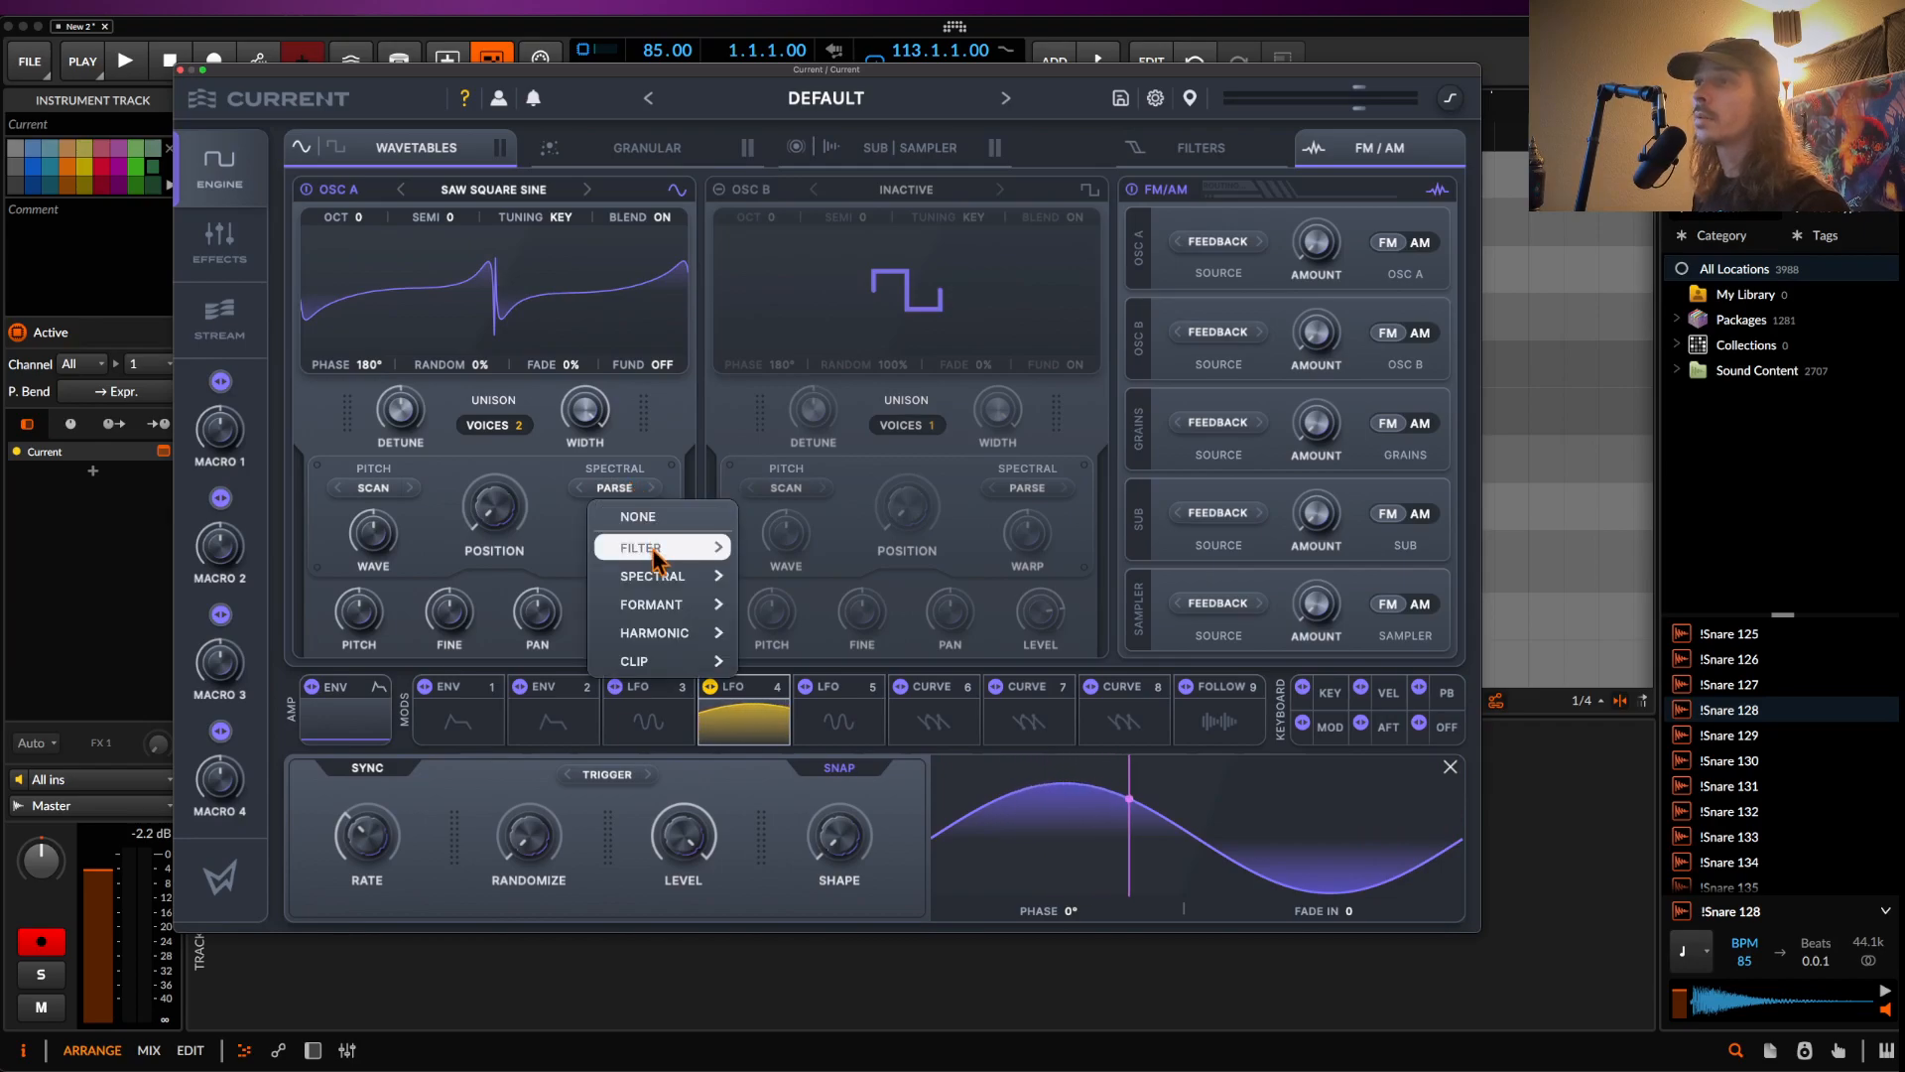
{"action": "mouse_move", "coordinate": [675, 547]}
{"action": "left_click", "coordinate": [789, 519]}
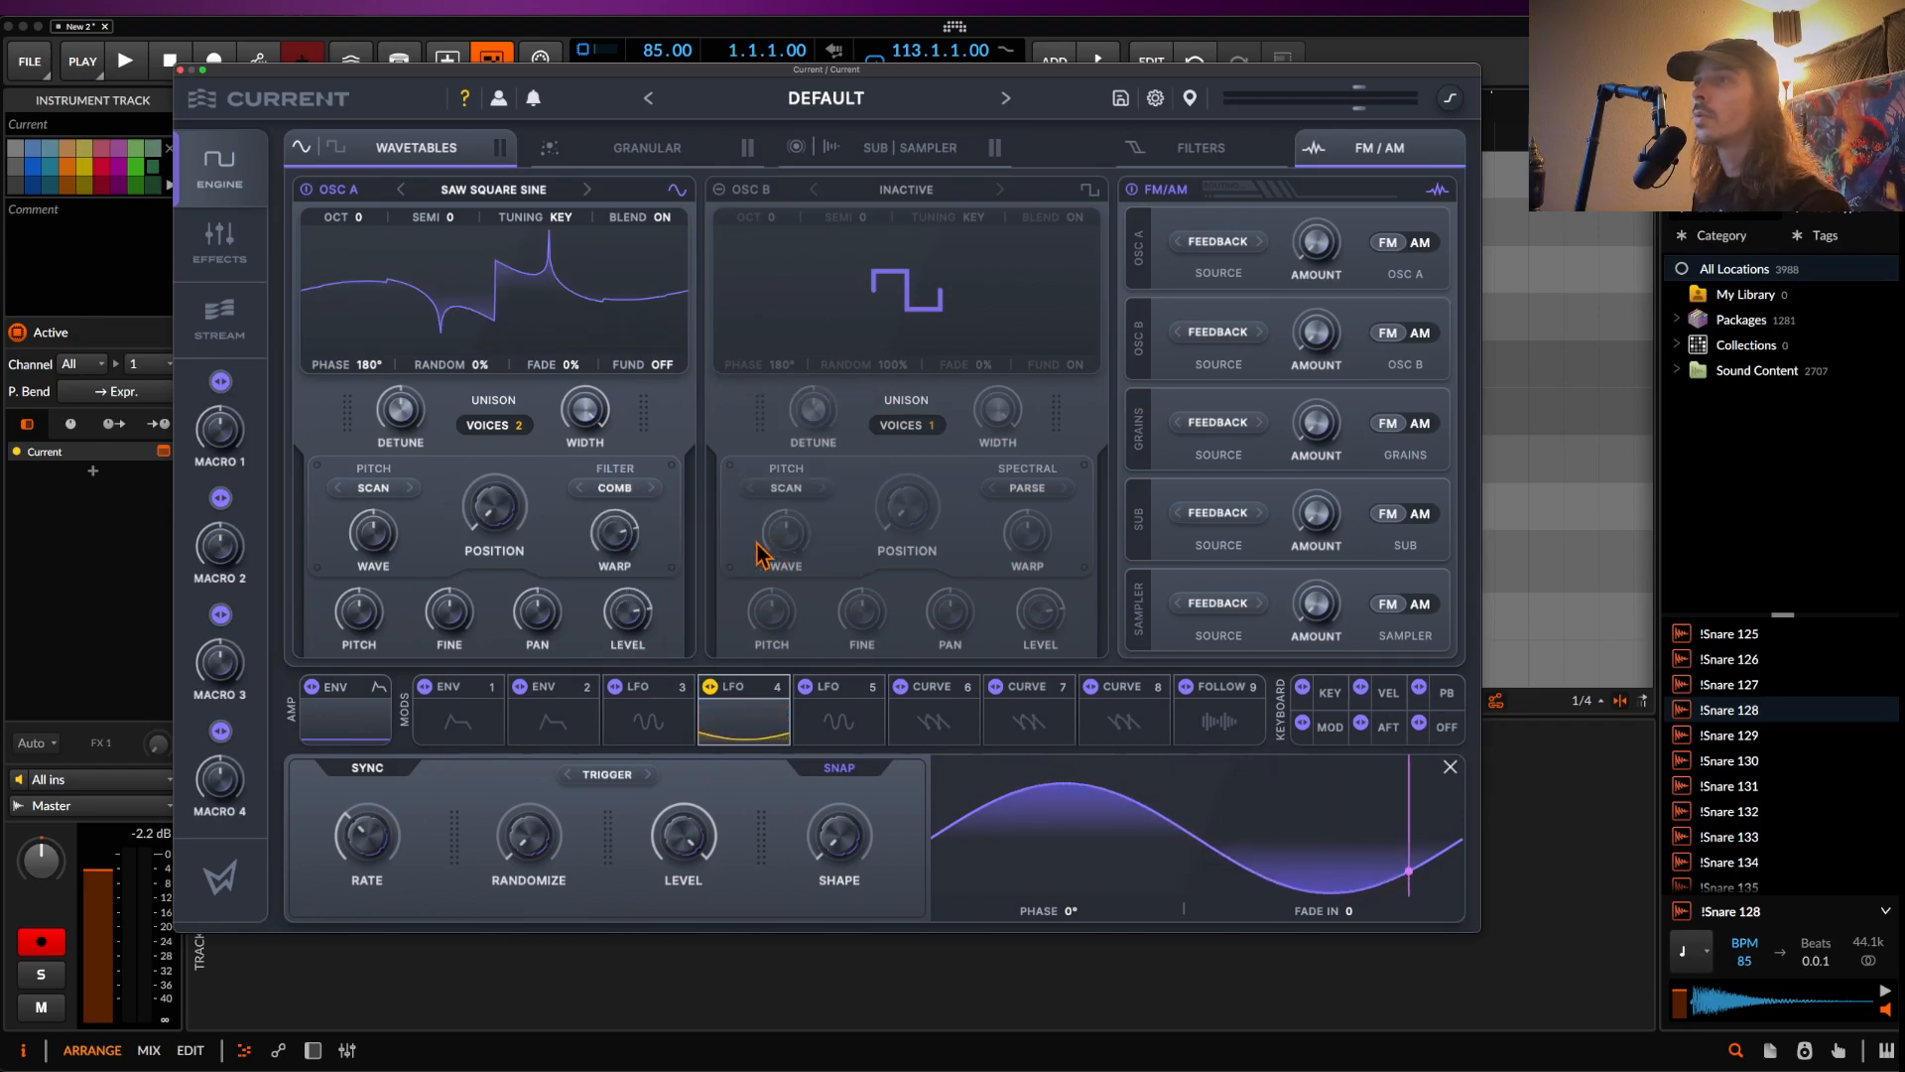
- Browse Osc A's wave modifier categories and choose the Twist shape mode
{"action": "left_click", "coordinate": [373, 487]}
{"action": "mouse_move", "coordinate": [422, 607]}
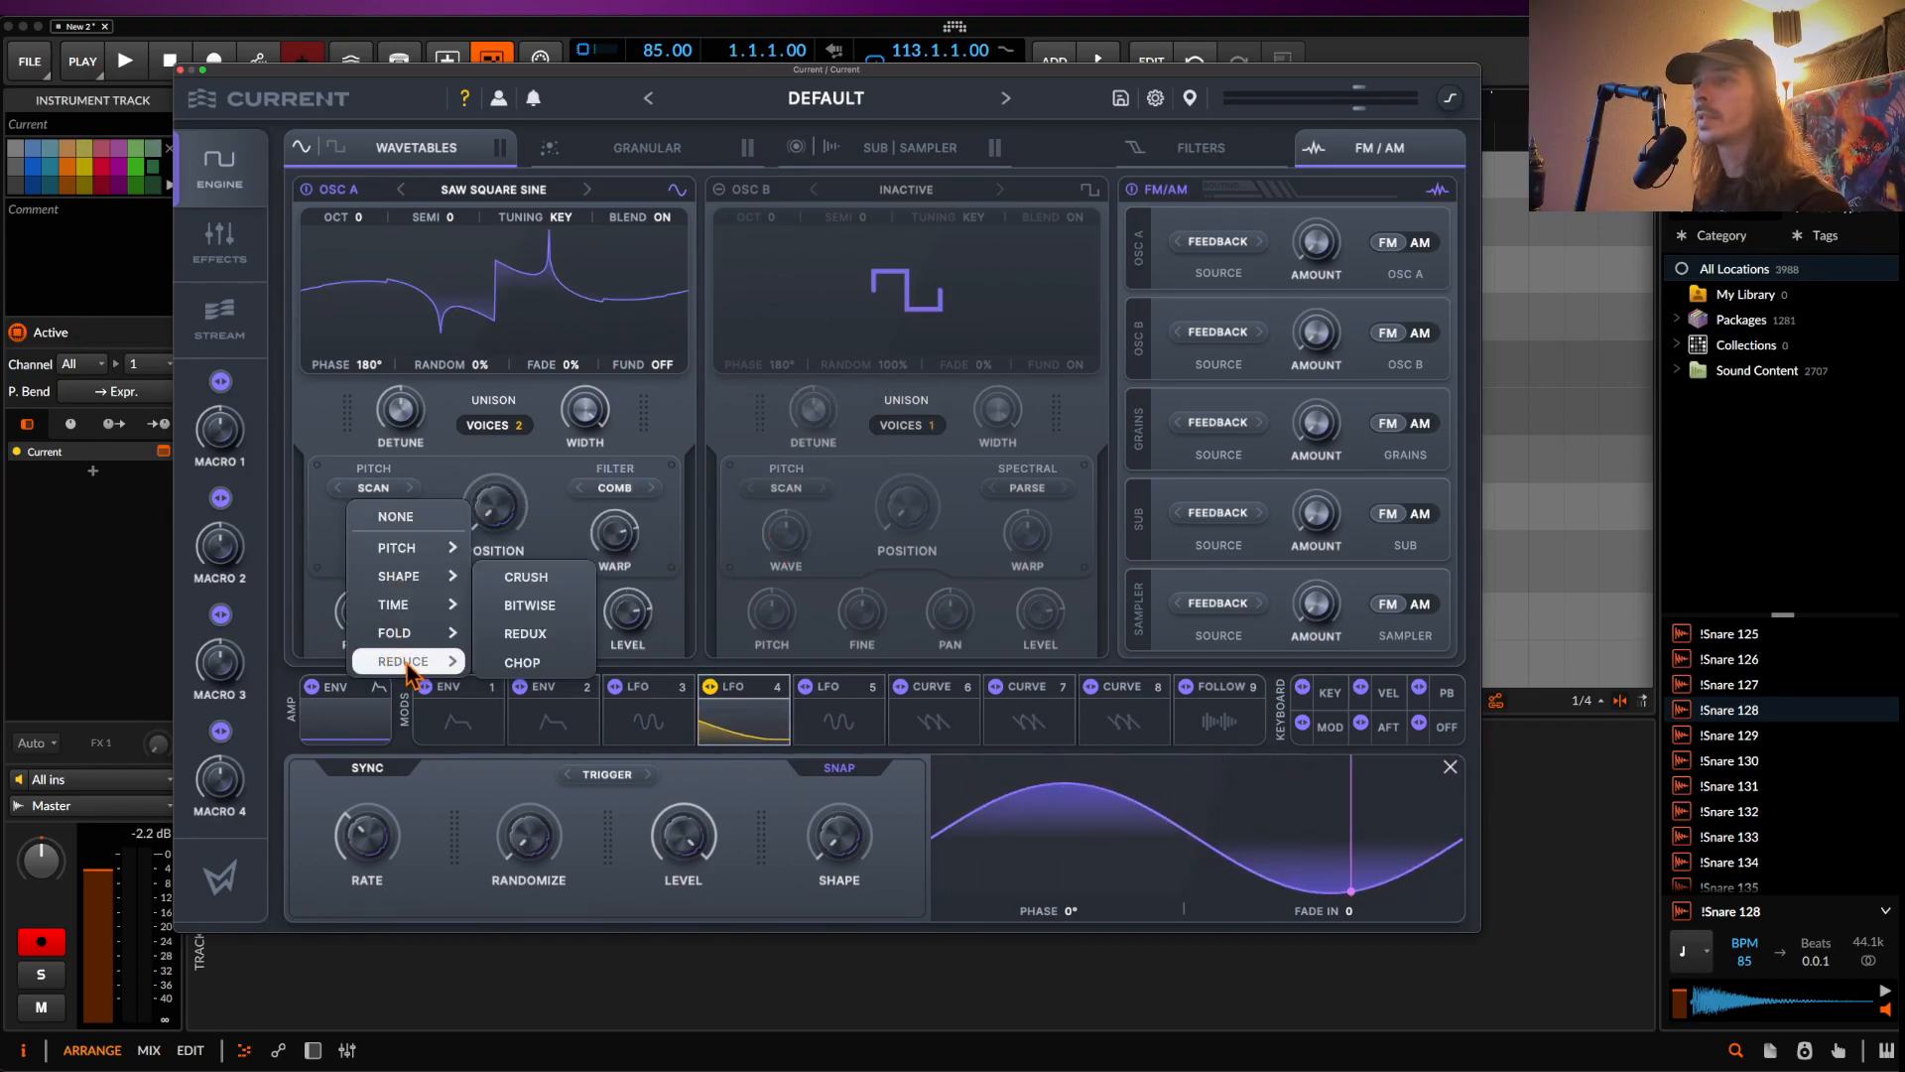
{"action": "mouse_move", "coordinate": [449, 638]}
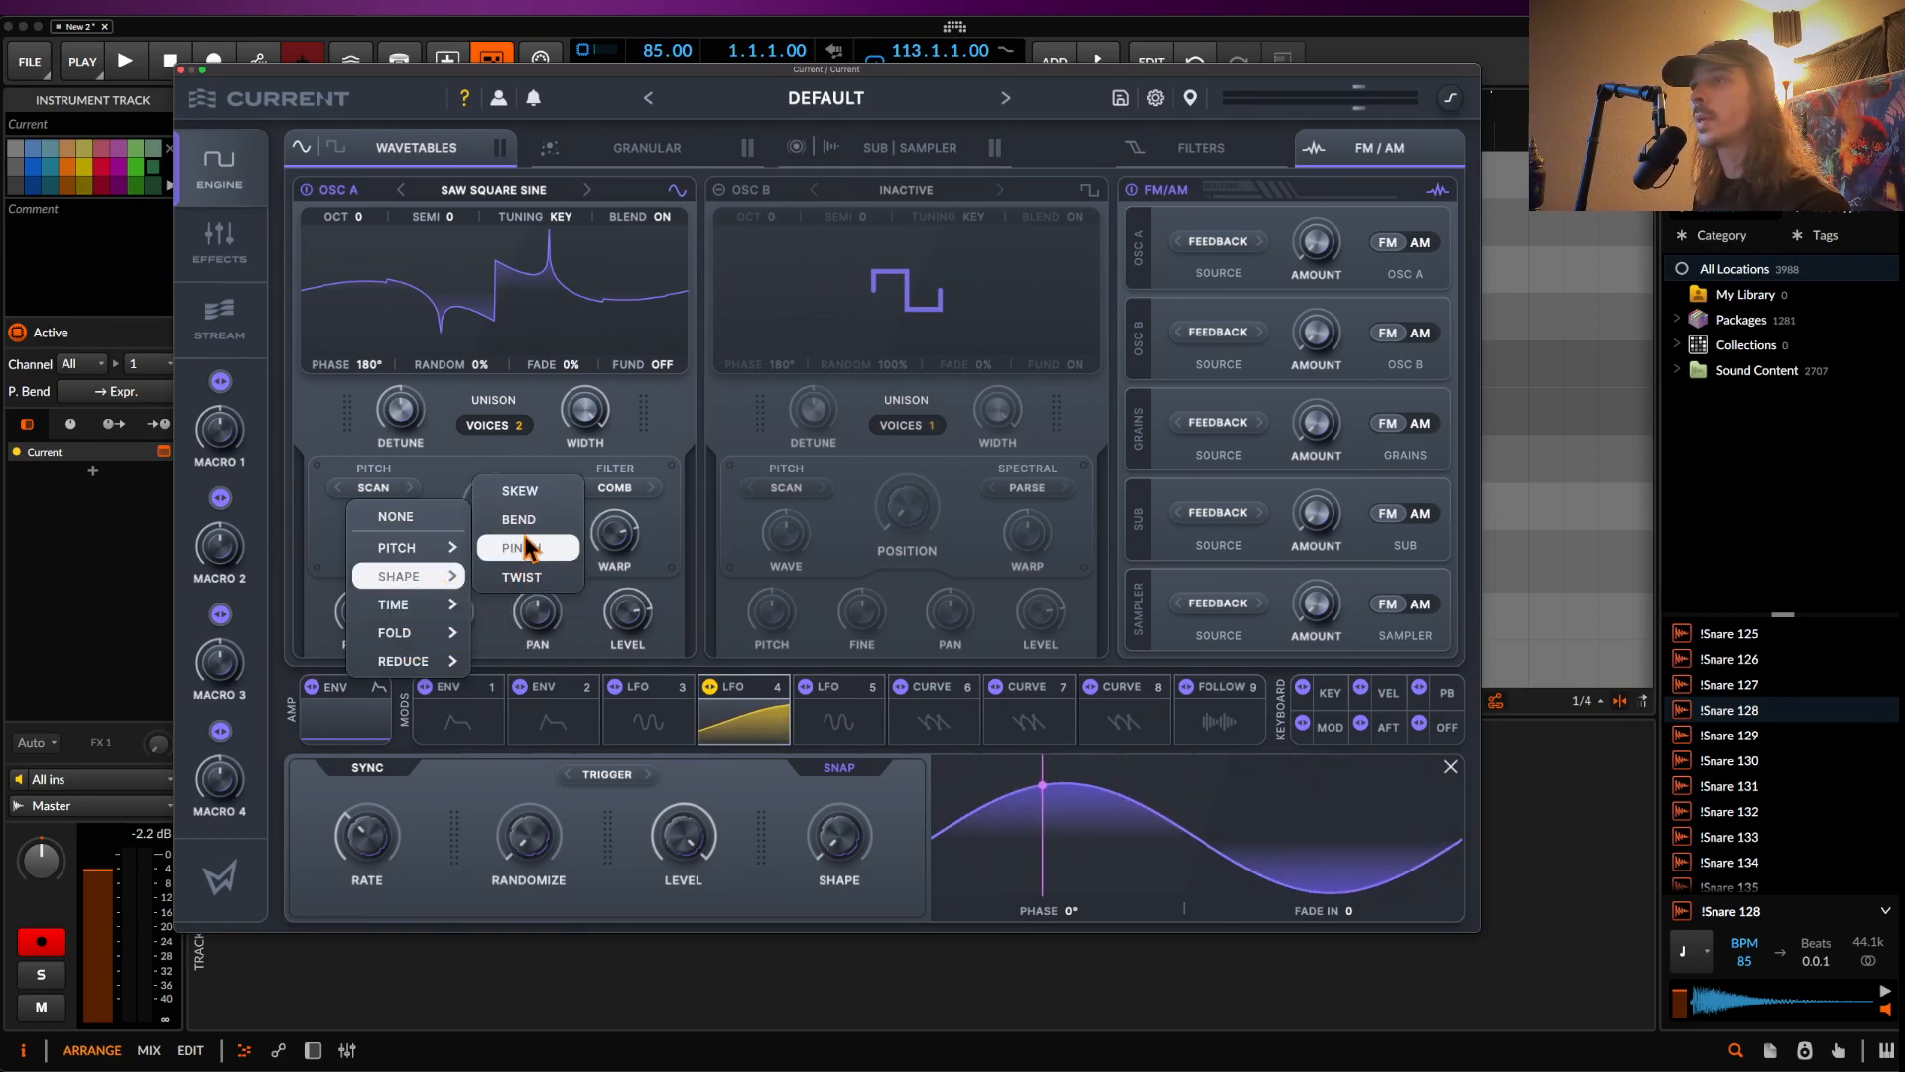
{"action": "mouse_move", "coordinate": [421, 554]}
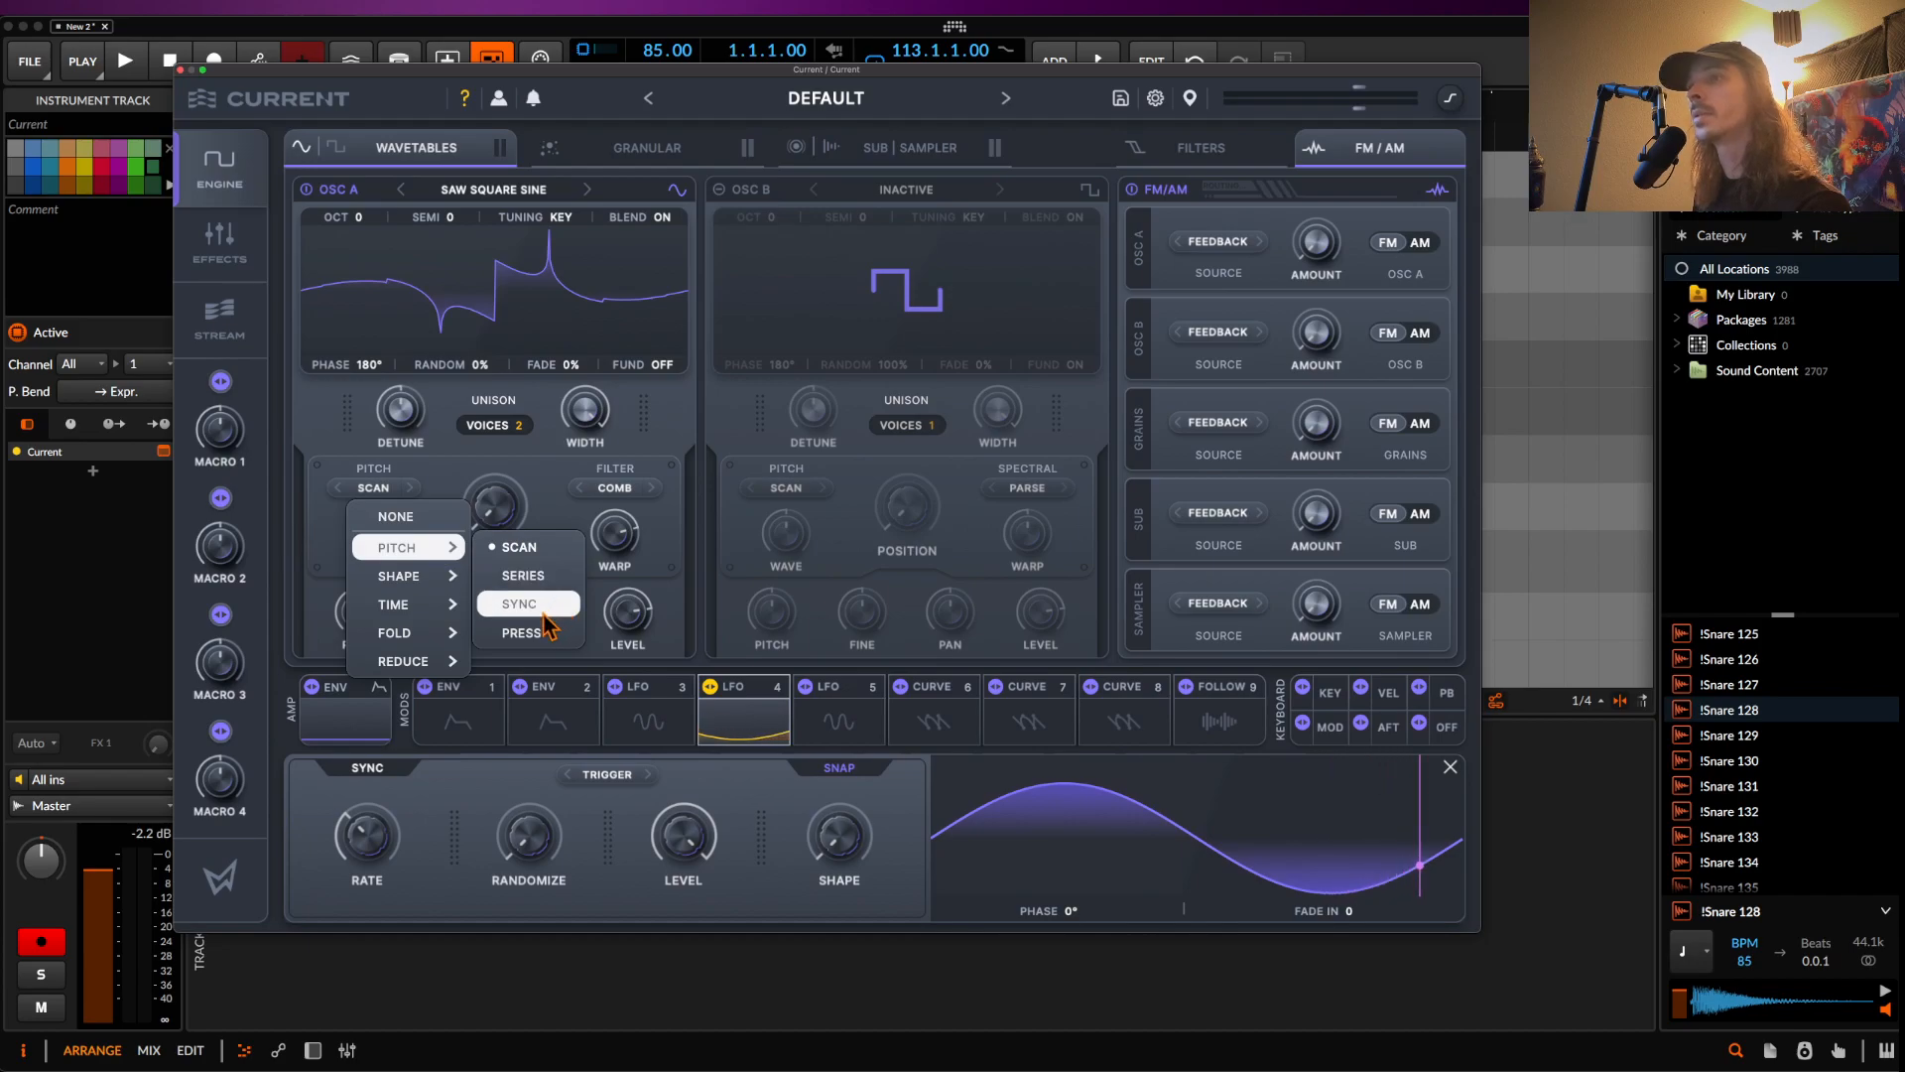
{"action": "left_click", "coordinate": [523, 578]}
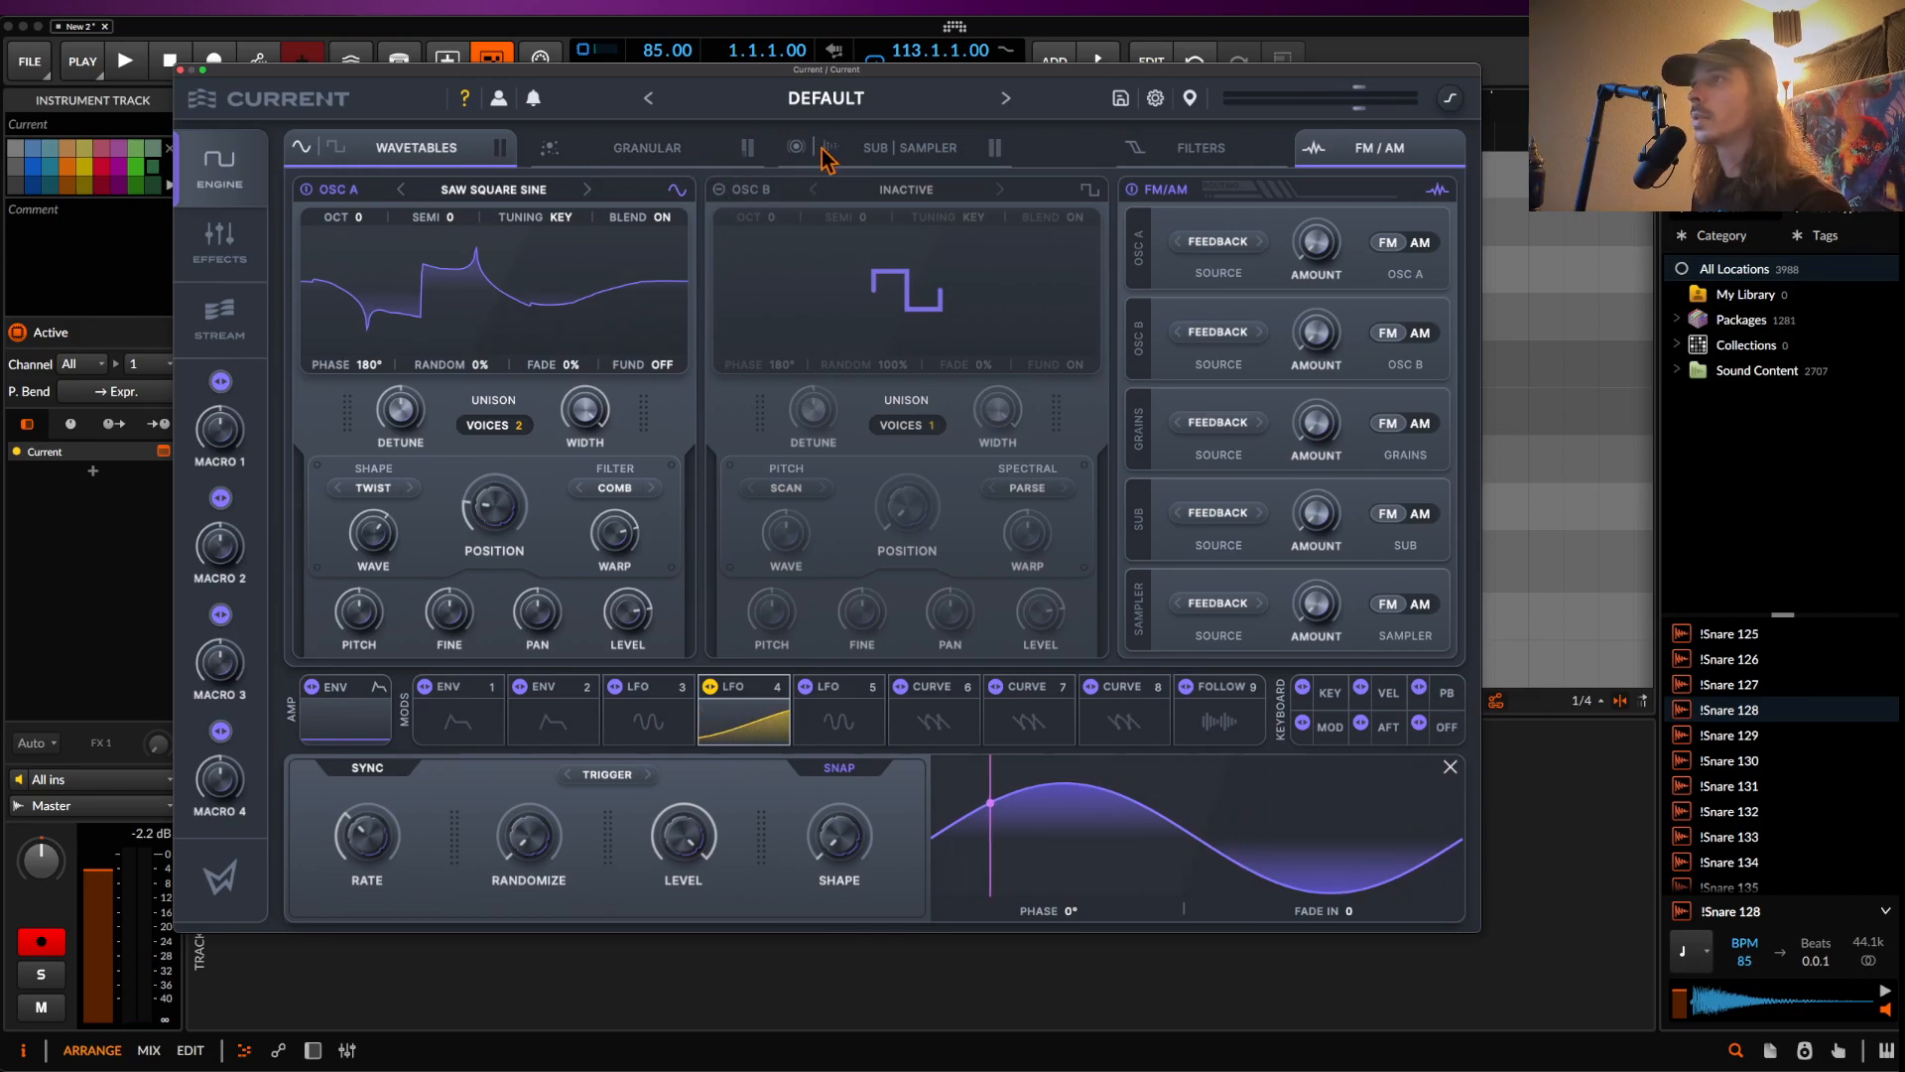
- Turn on the sub oscillator with the Smooth waveform and reset Osc A's warp and wave amounts
{"action": "left_click", "coordinate": [899, 151]}
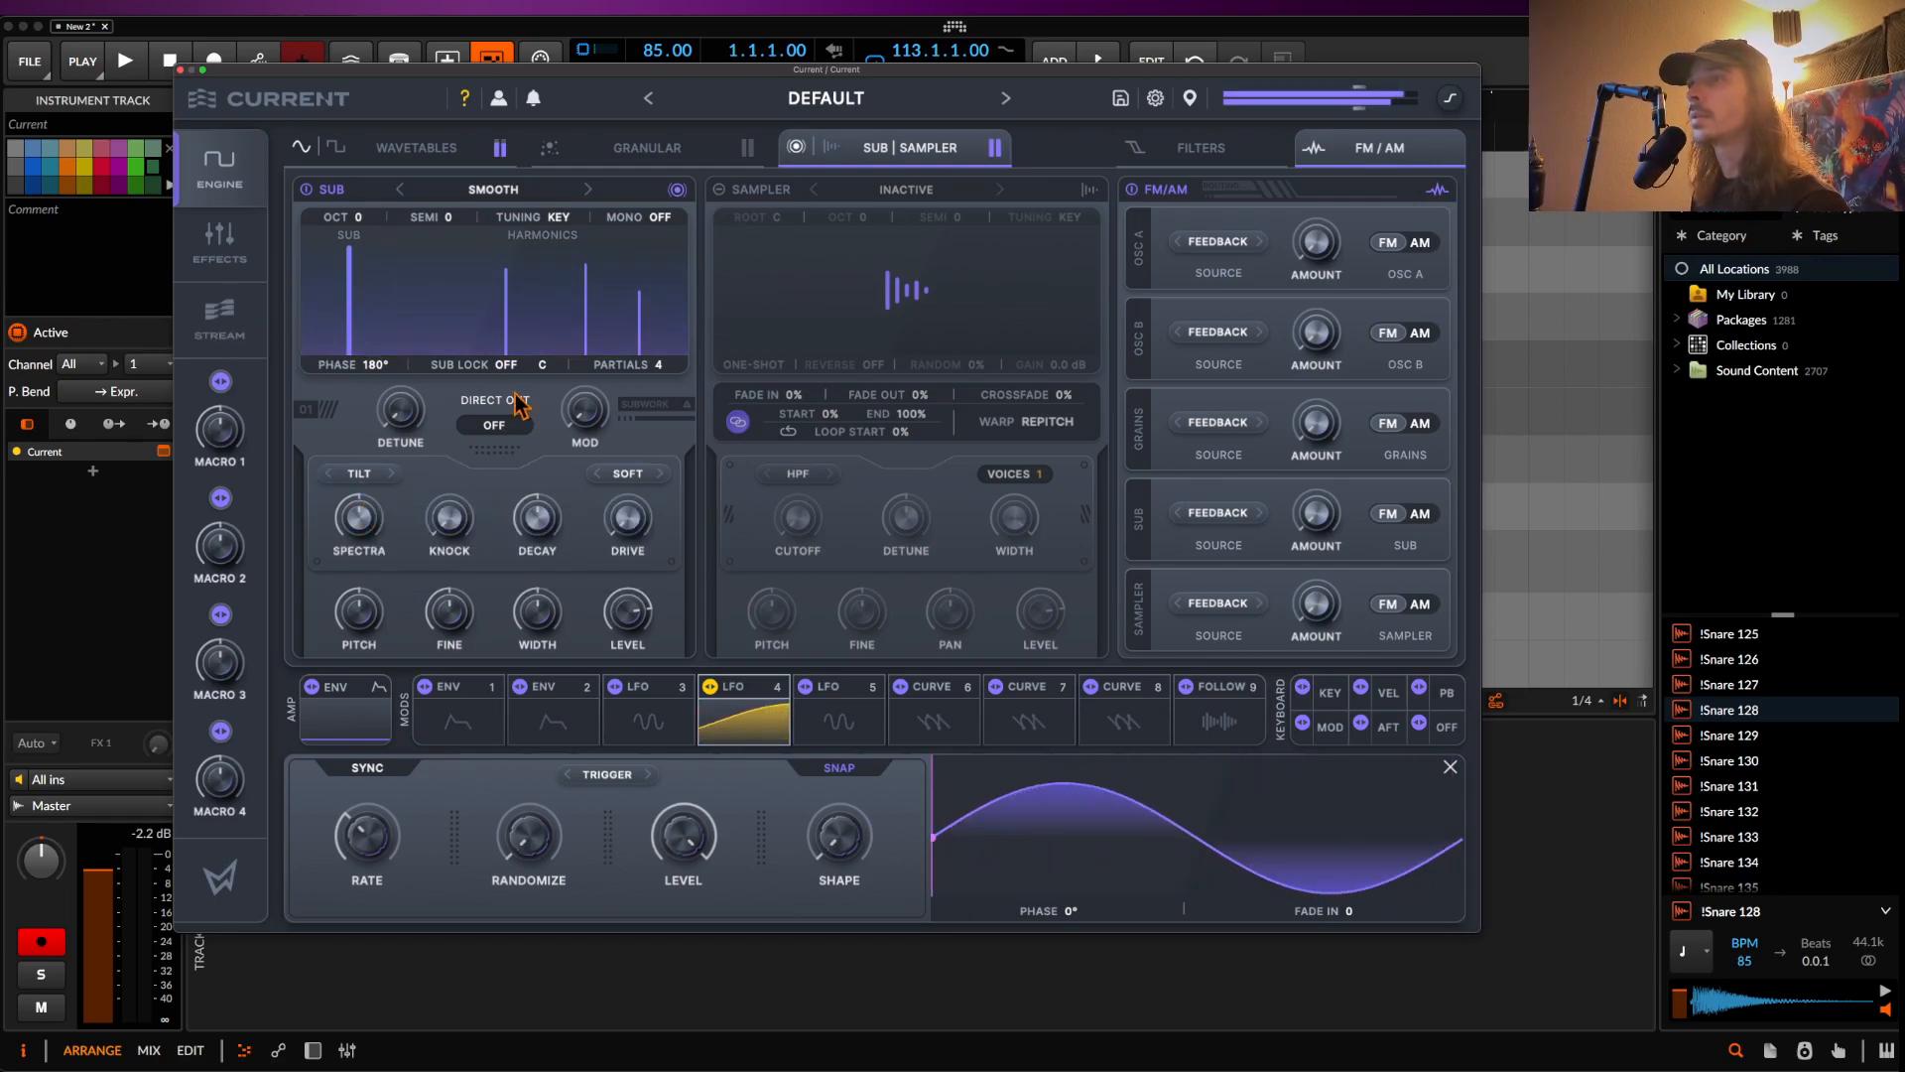
{"action": "left_click", "coordinate": [417, 149]}
{"action": "double_click", "coordinate": [613, 538]}
{"action": "double_click", "coordinate": [364, 543]}
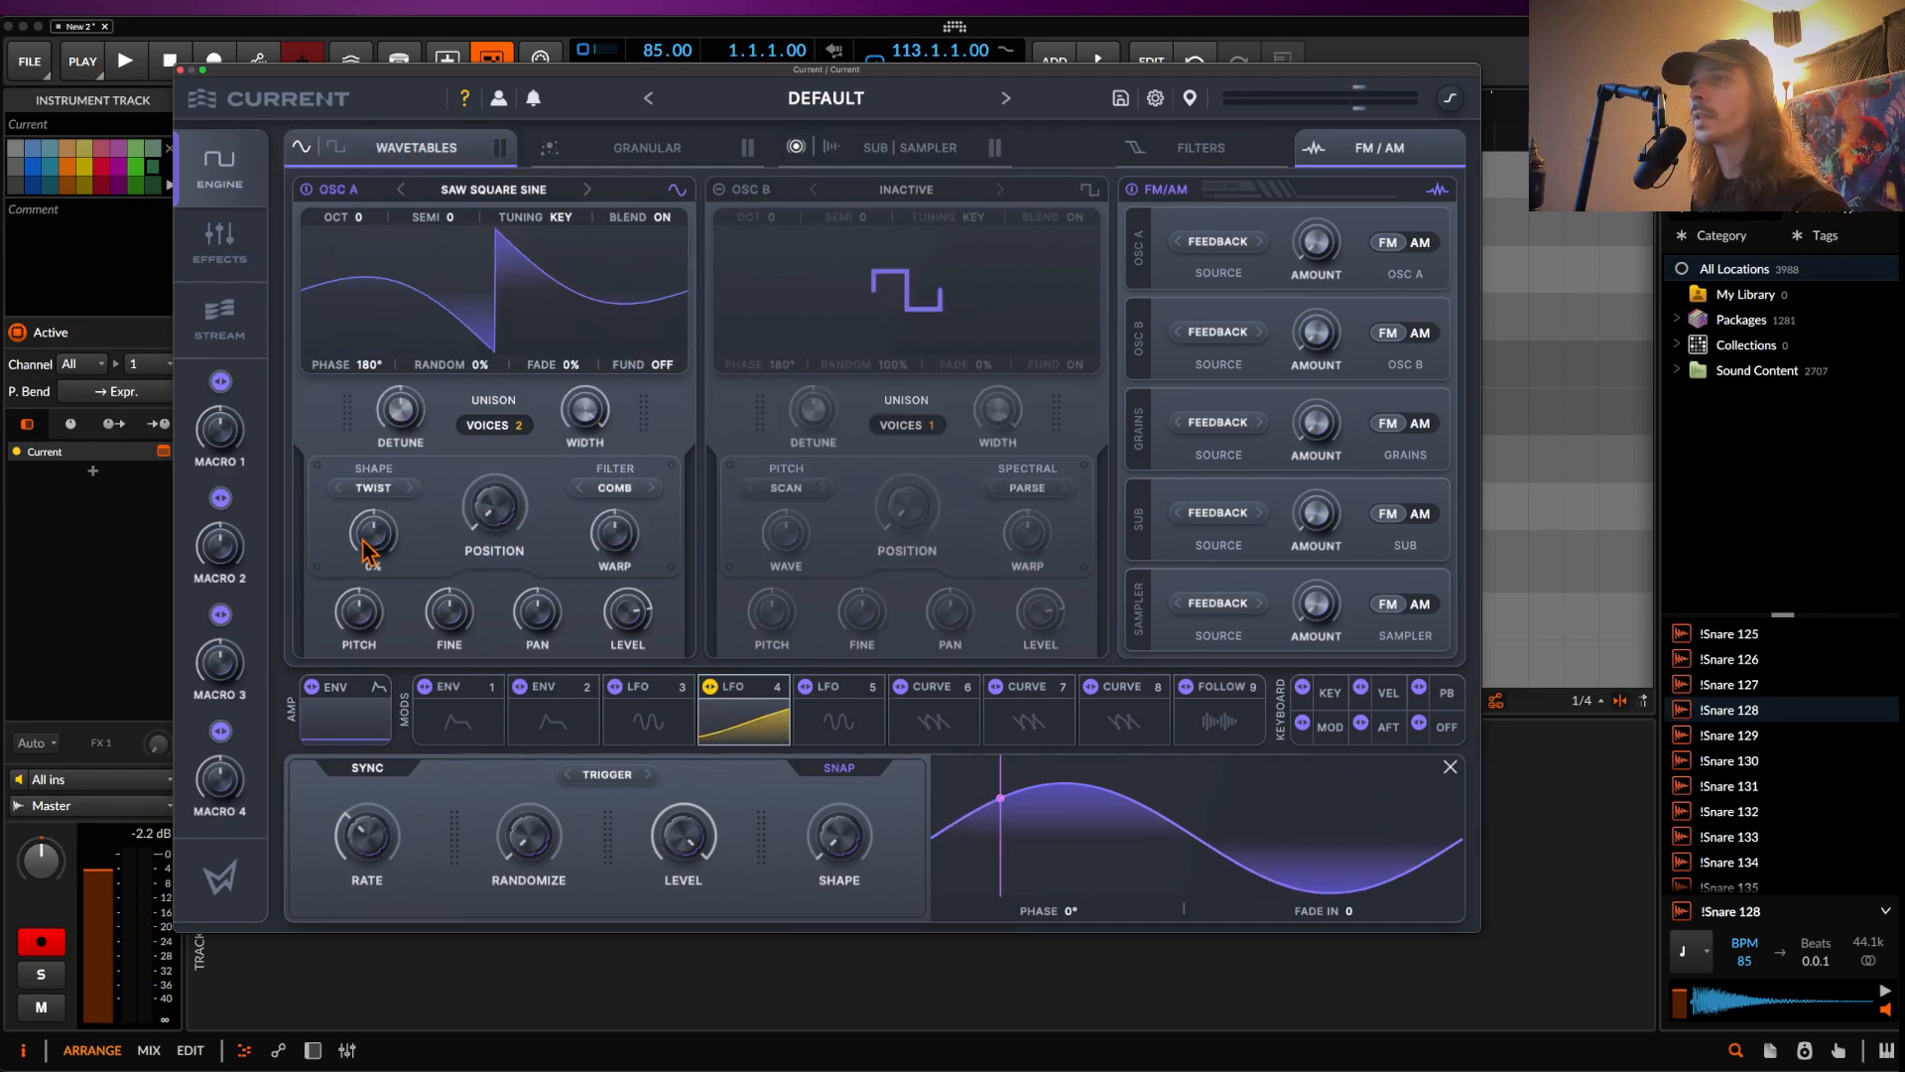
- Look through Osc A's wavetable library, including the User category, and close it without choosing a wavetable
{"action": "left_click", "coordinate": [512, 302]}
{"action": "left_click", "coordinate": [515, 312]}
{"action": "left_click", "coordinate": [491, 190]}
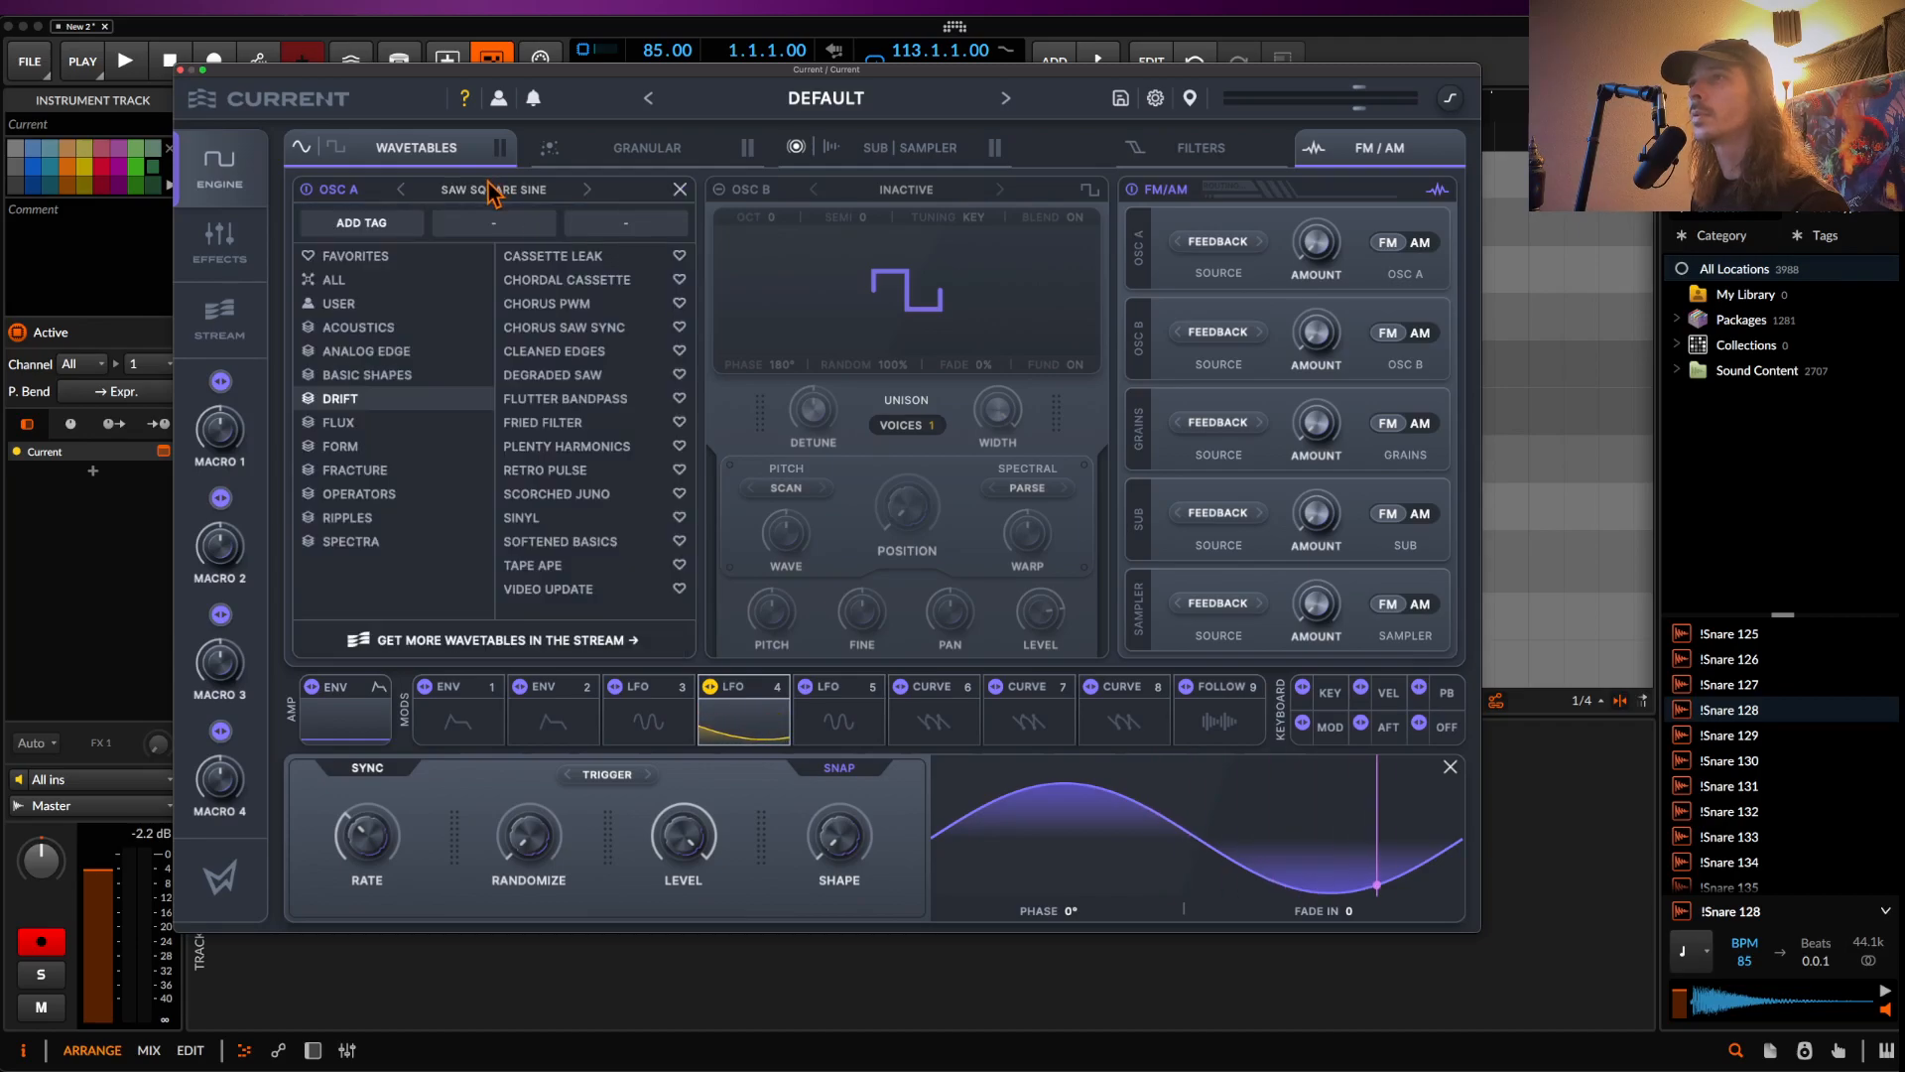
{"action": "left_click", "coordinate": [370, 303]}
{"action": "left_click", "coordinate": [680, 189]}
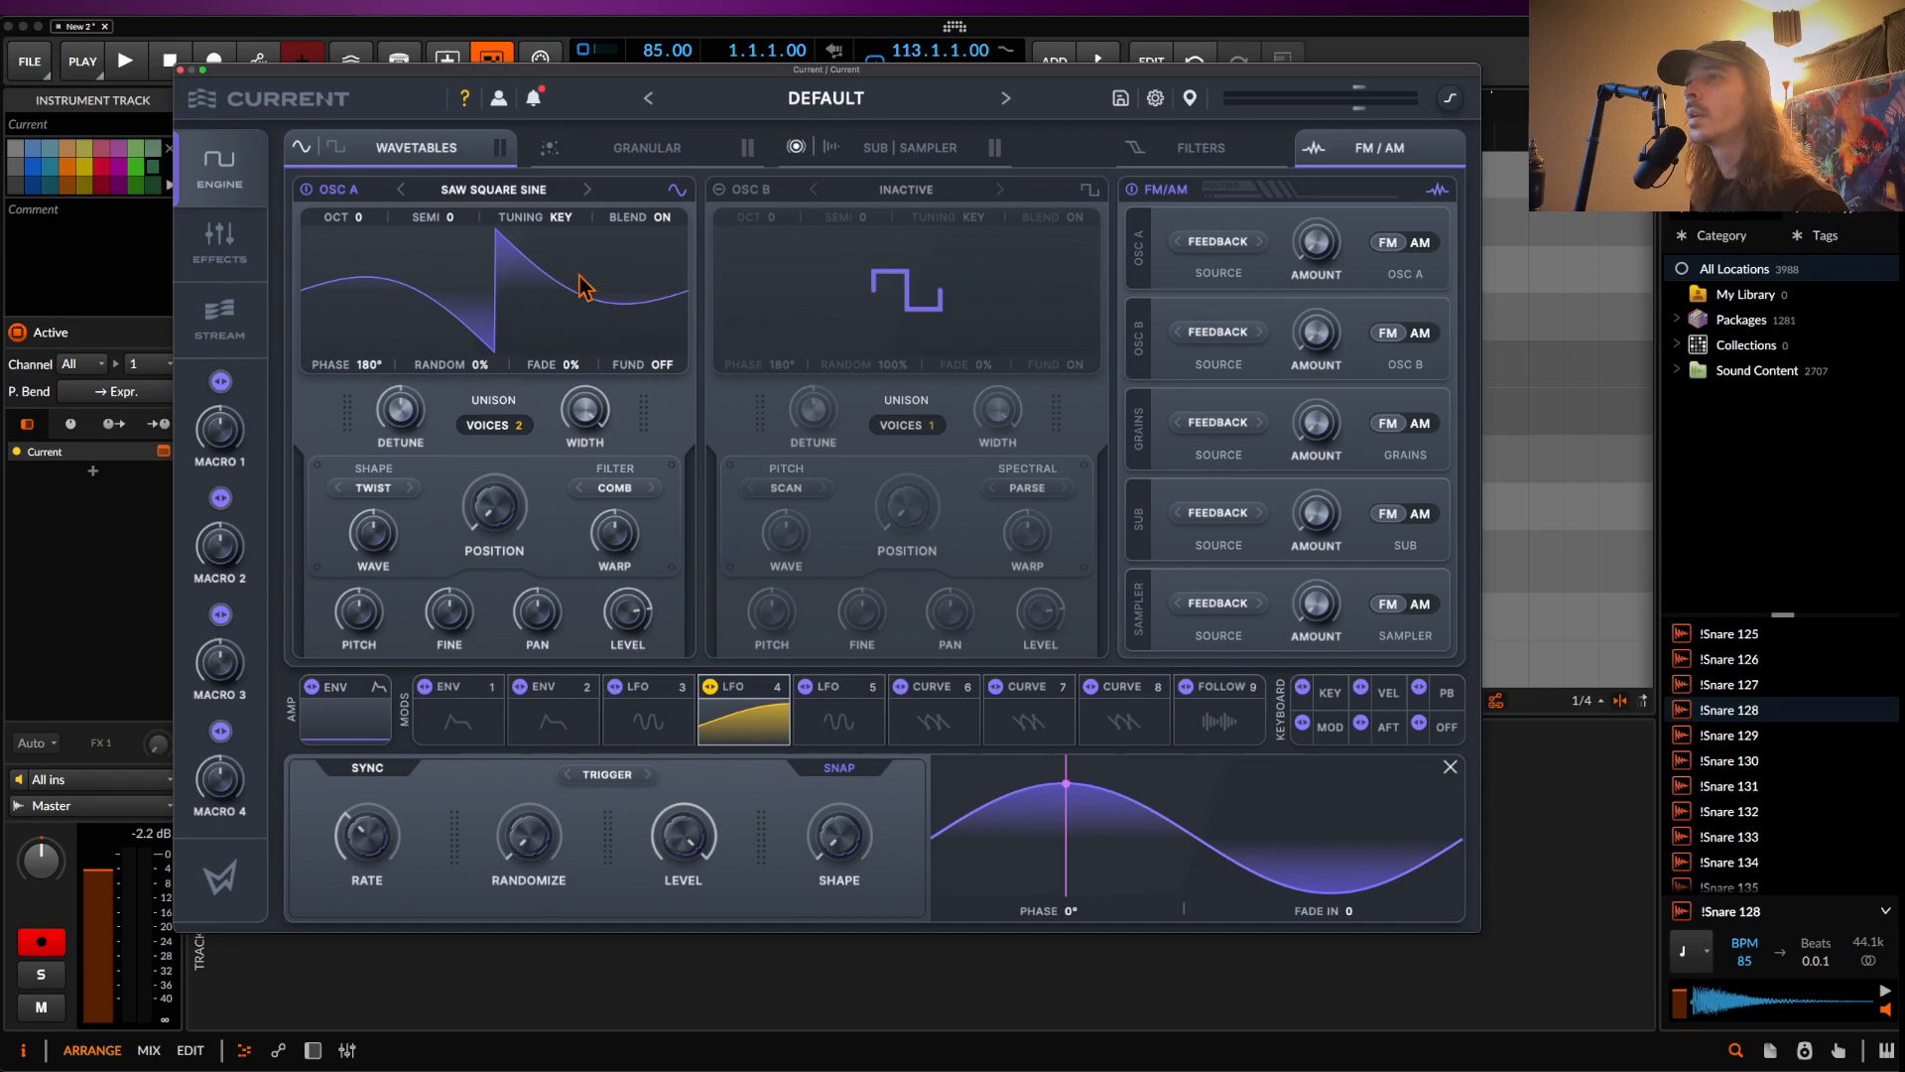
- Set both of Osc A's warp modes to None and fine-tune its unison detune
{"action": "left_click", "coordinate": [616, 487]}
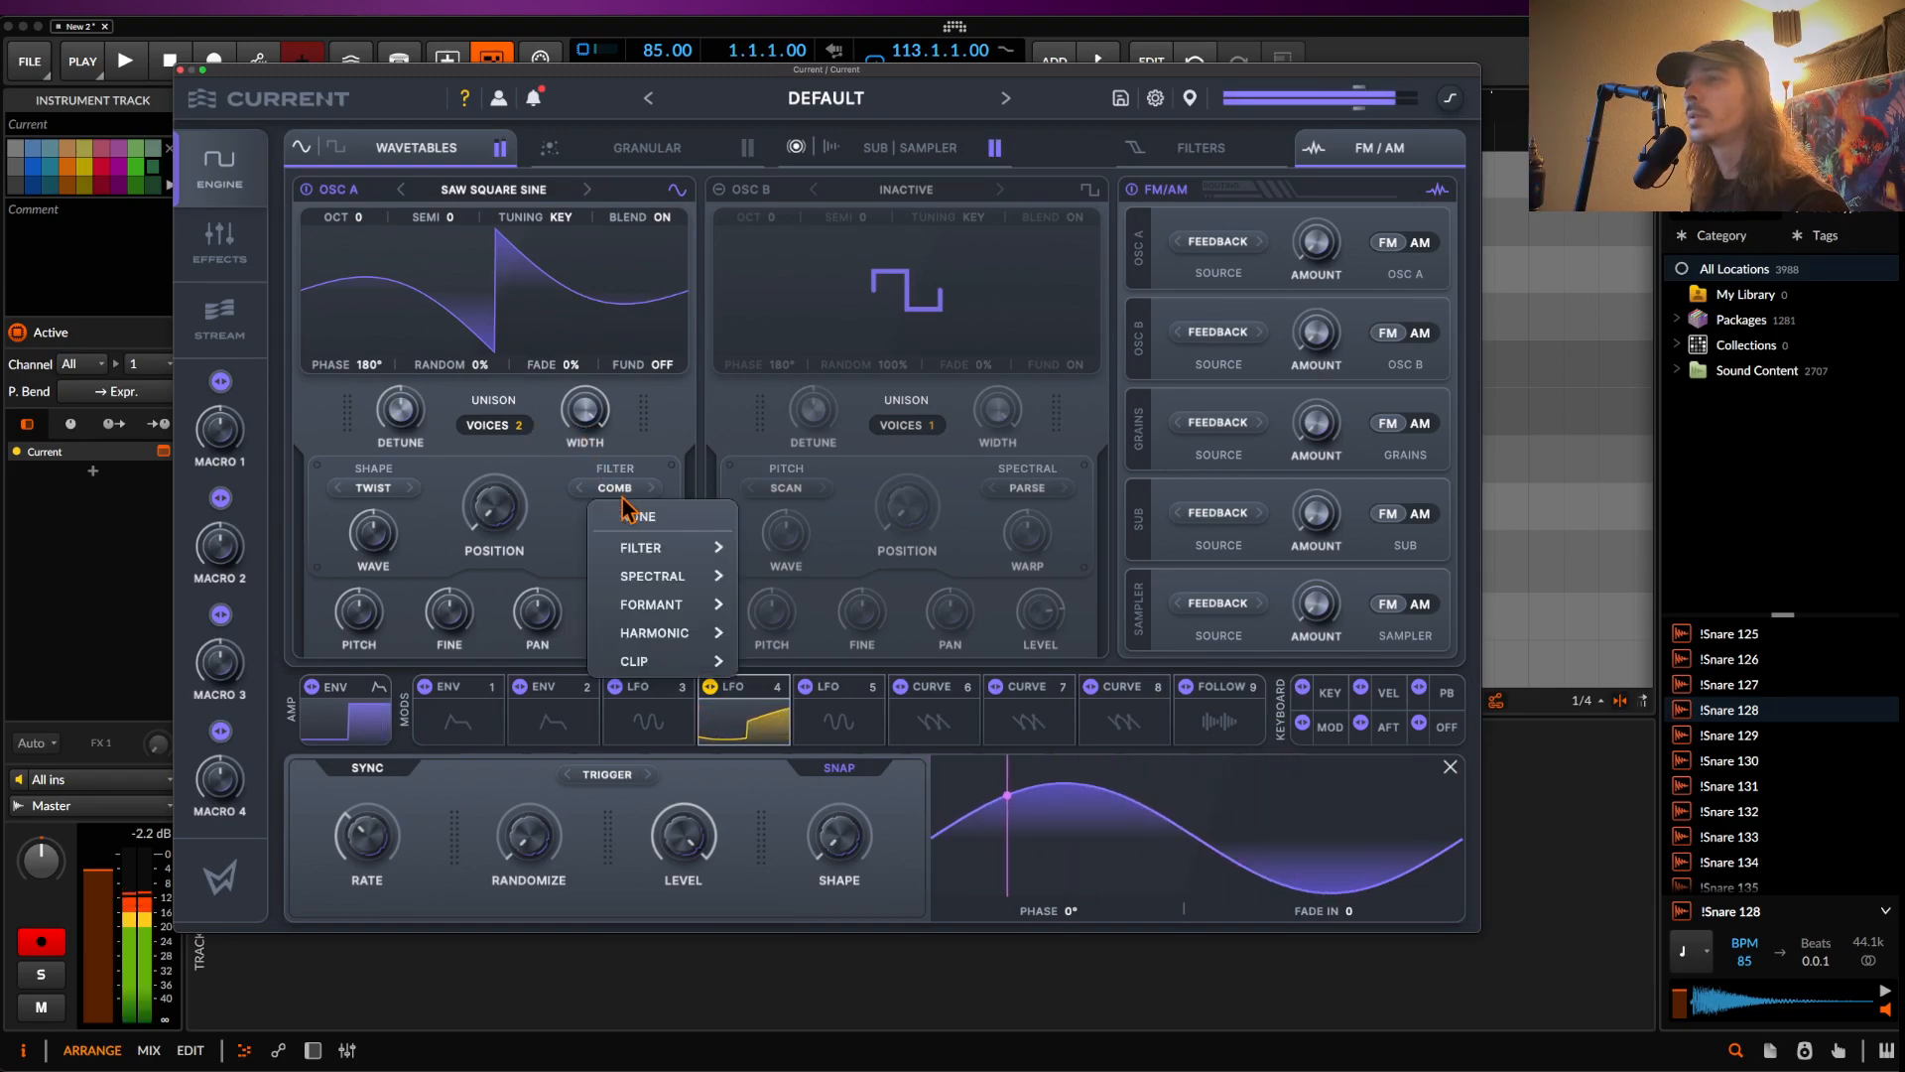
{"action": "left_click", "coordinate": [635, 576]}
{"action": "left_click", "coordinate": [402, 493]}
{"action": "left_click", "coordinate": [427, 536]}
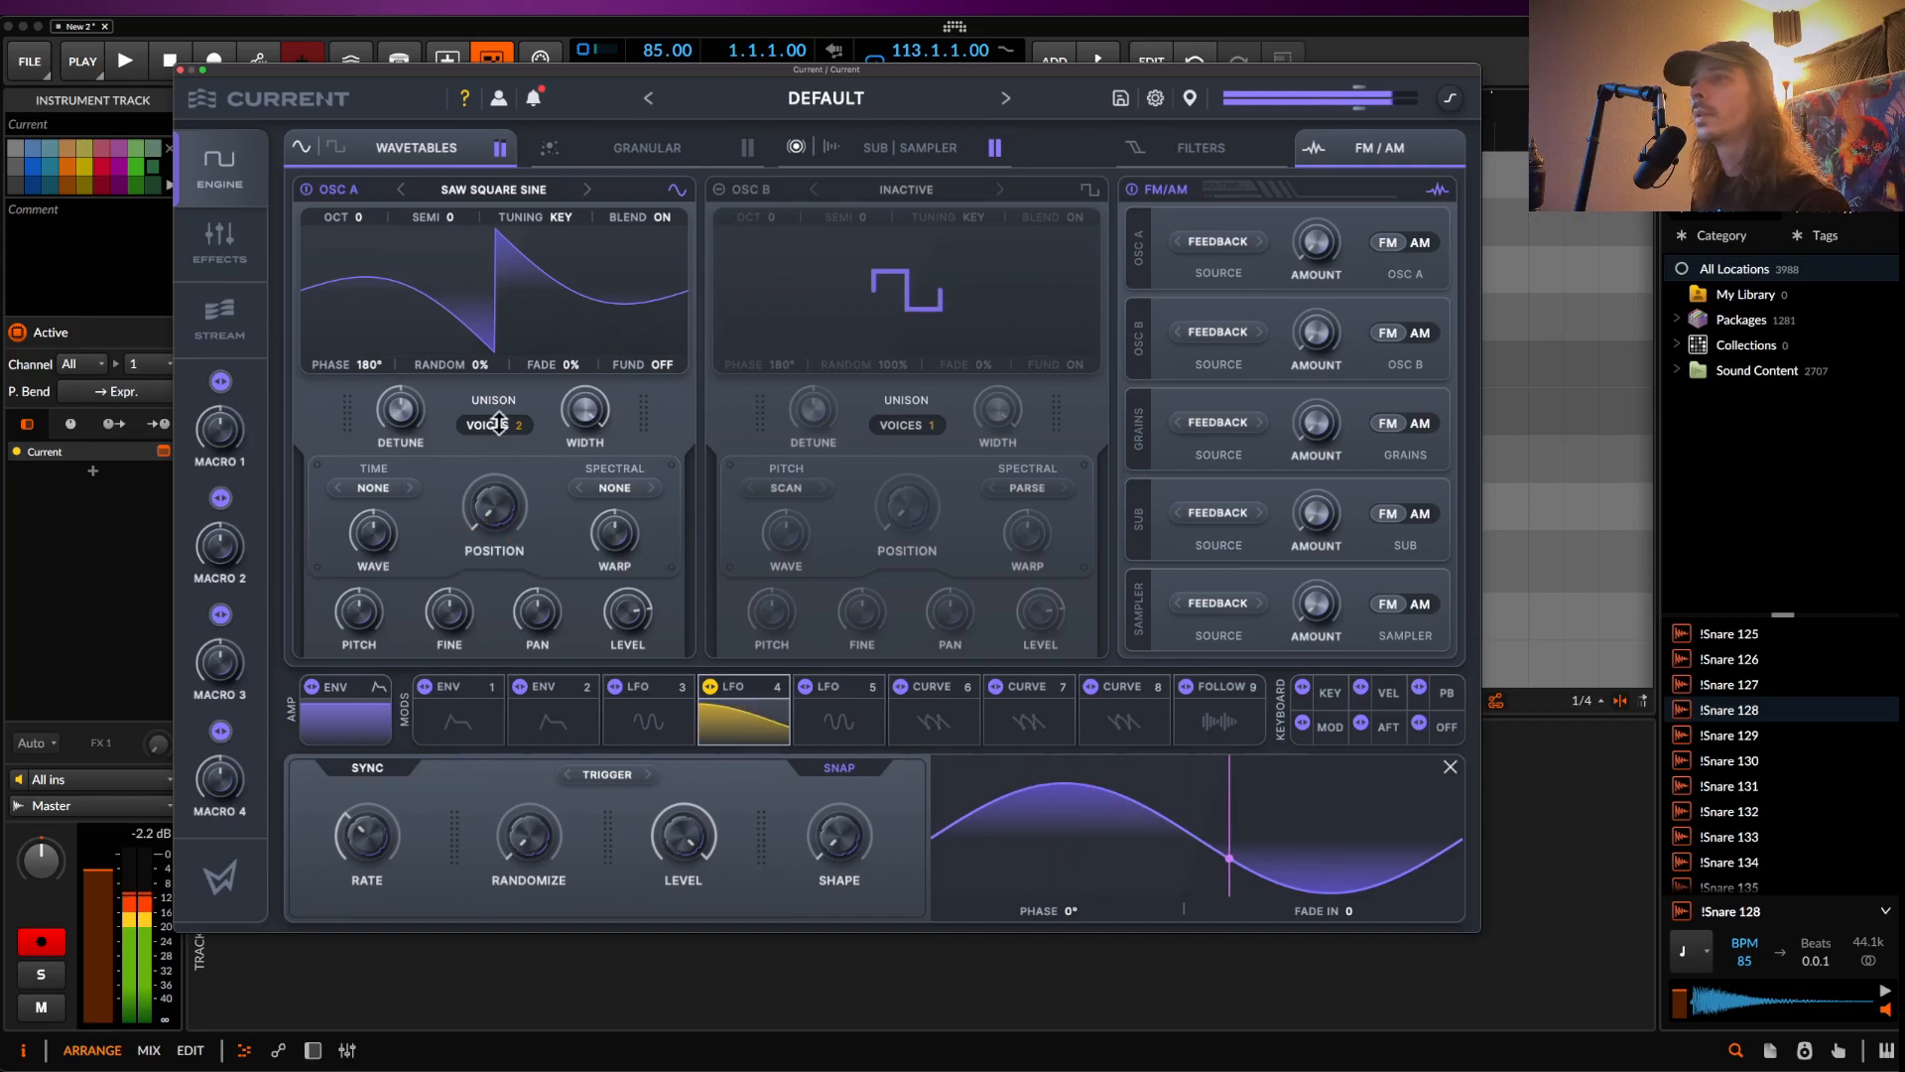
{"action": "mouse_move", "coordinate": [394, 423]}
{"action": "left_mouse_down"}
{"action": "mouse_move", "coordinate": [395, 391]}
{"action": "mouse_move", "coordinate": [398, 407]}
{"action": "left_mouse_up"}
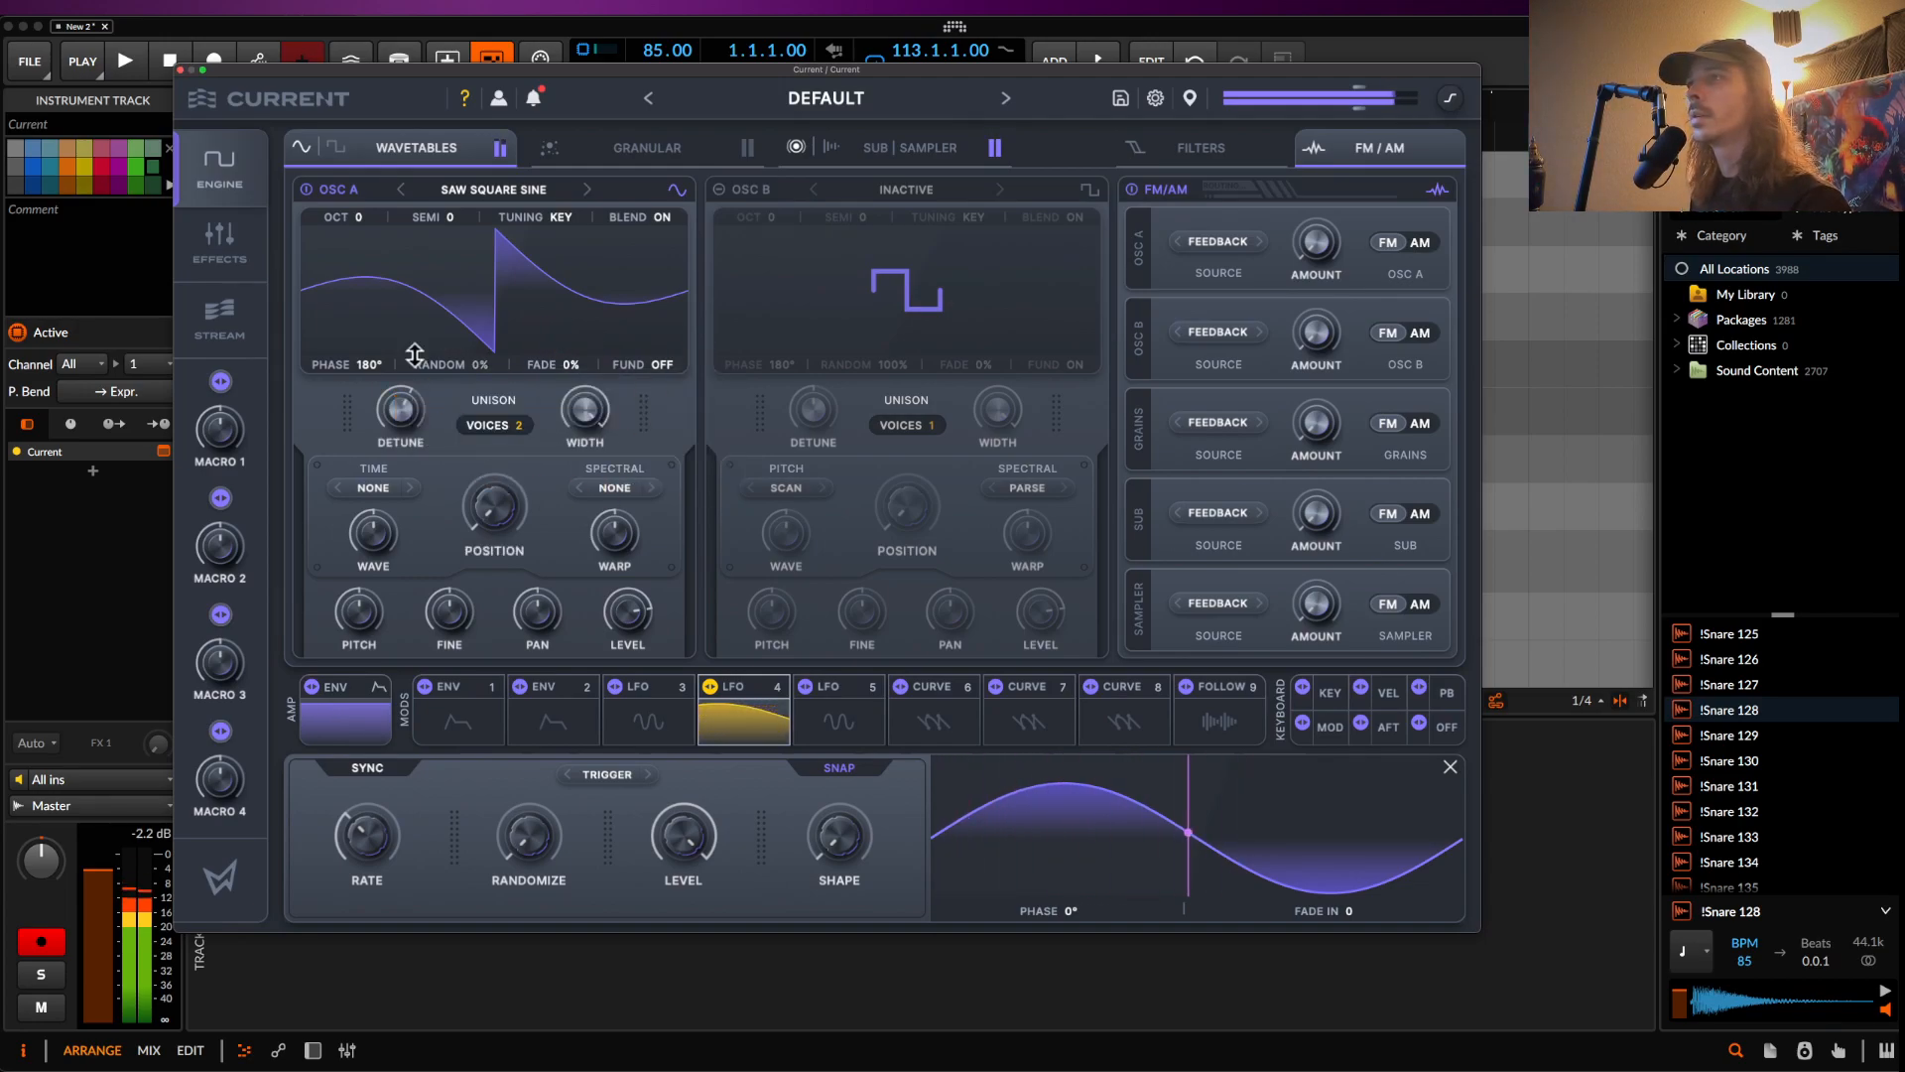
- Load Rift Distortion into the first effects slot and raise its drive
{"action": "left_click", "coordinate": [254, 266]}
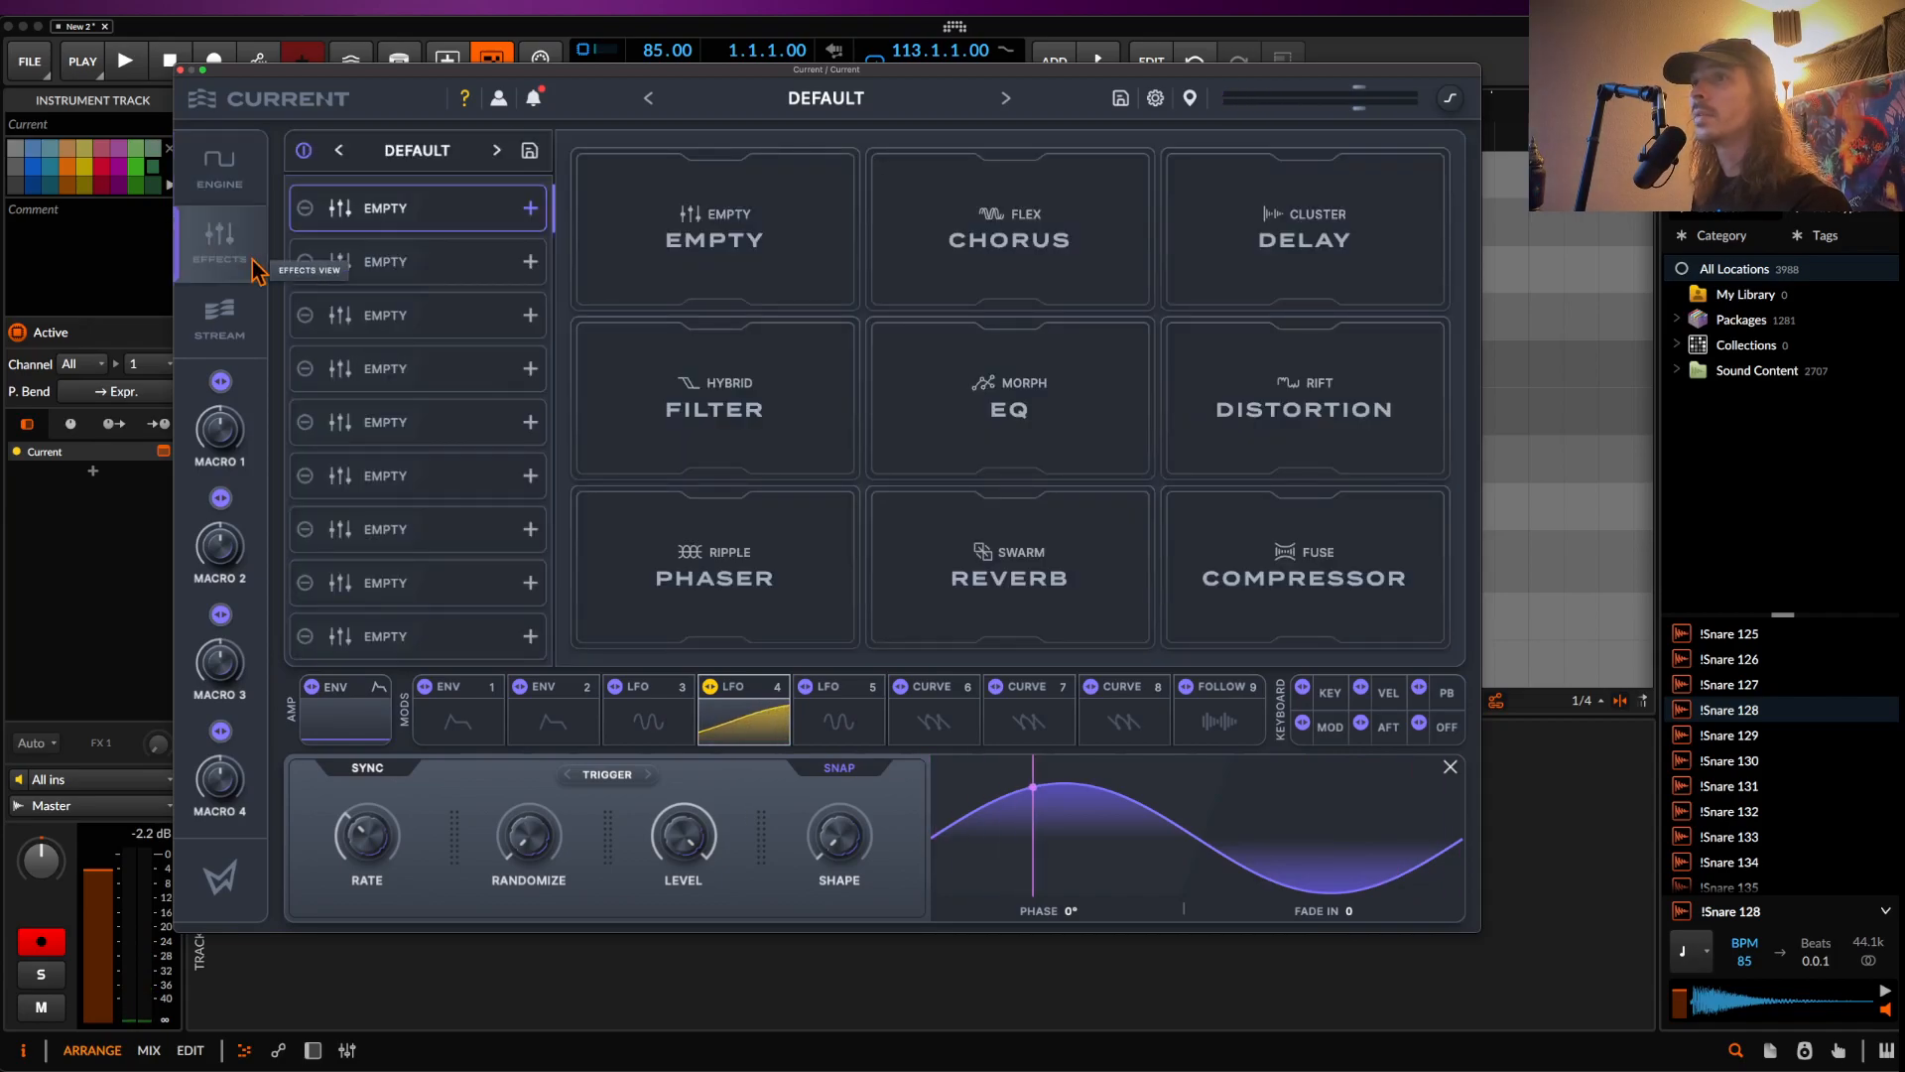
{"action": "left_click", "coordinate": [220, 167]}
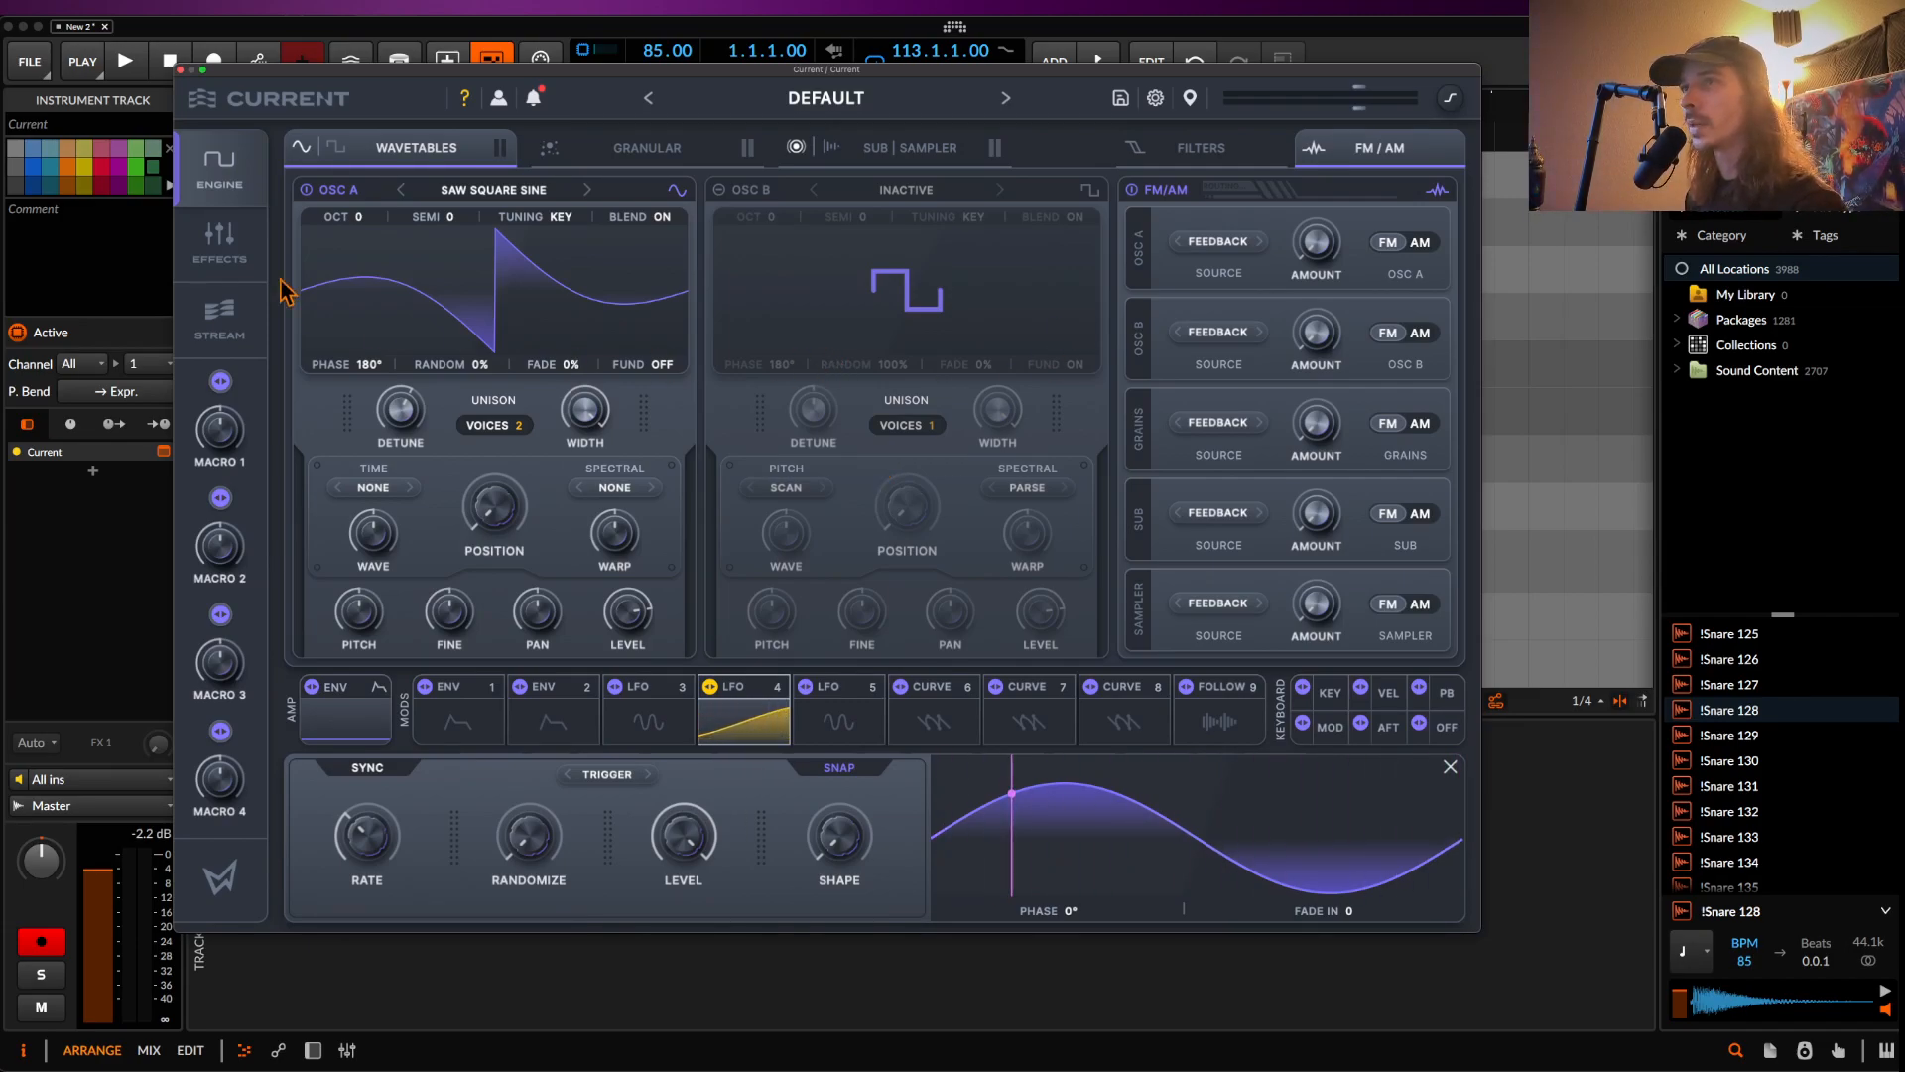
{"action": "left_click", "coordinate": [220, 241]}
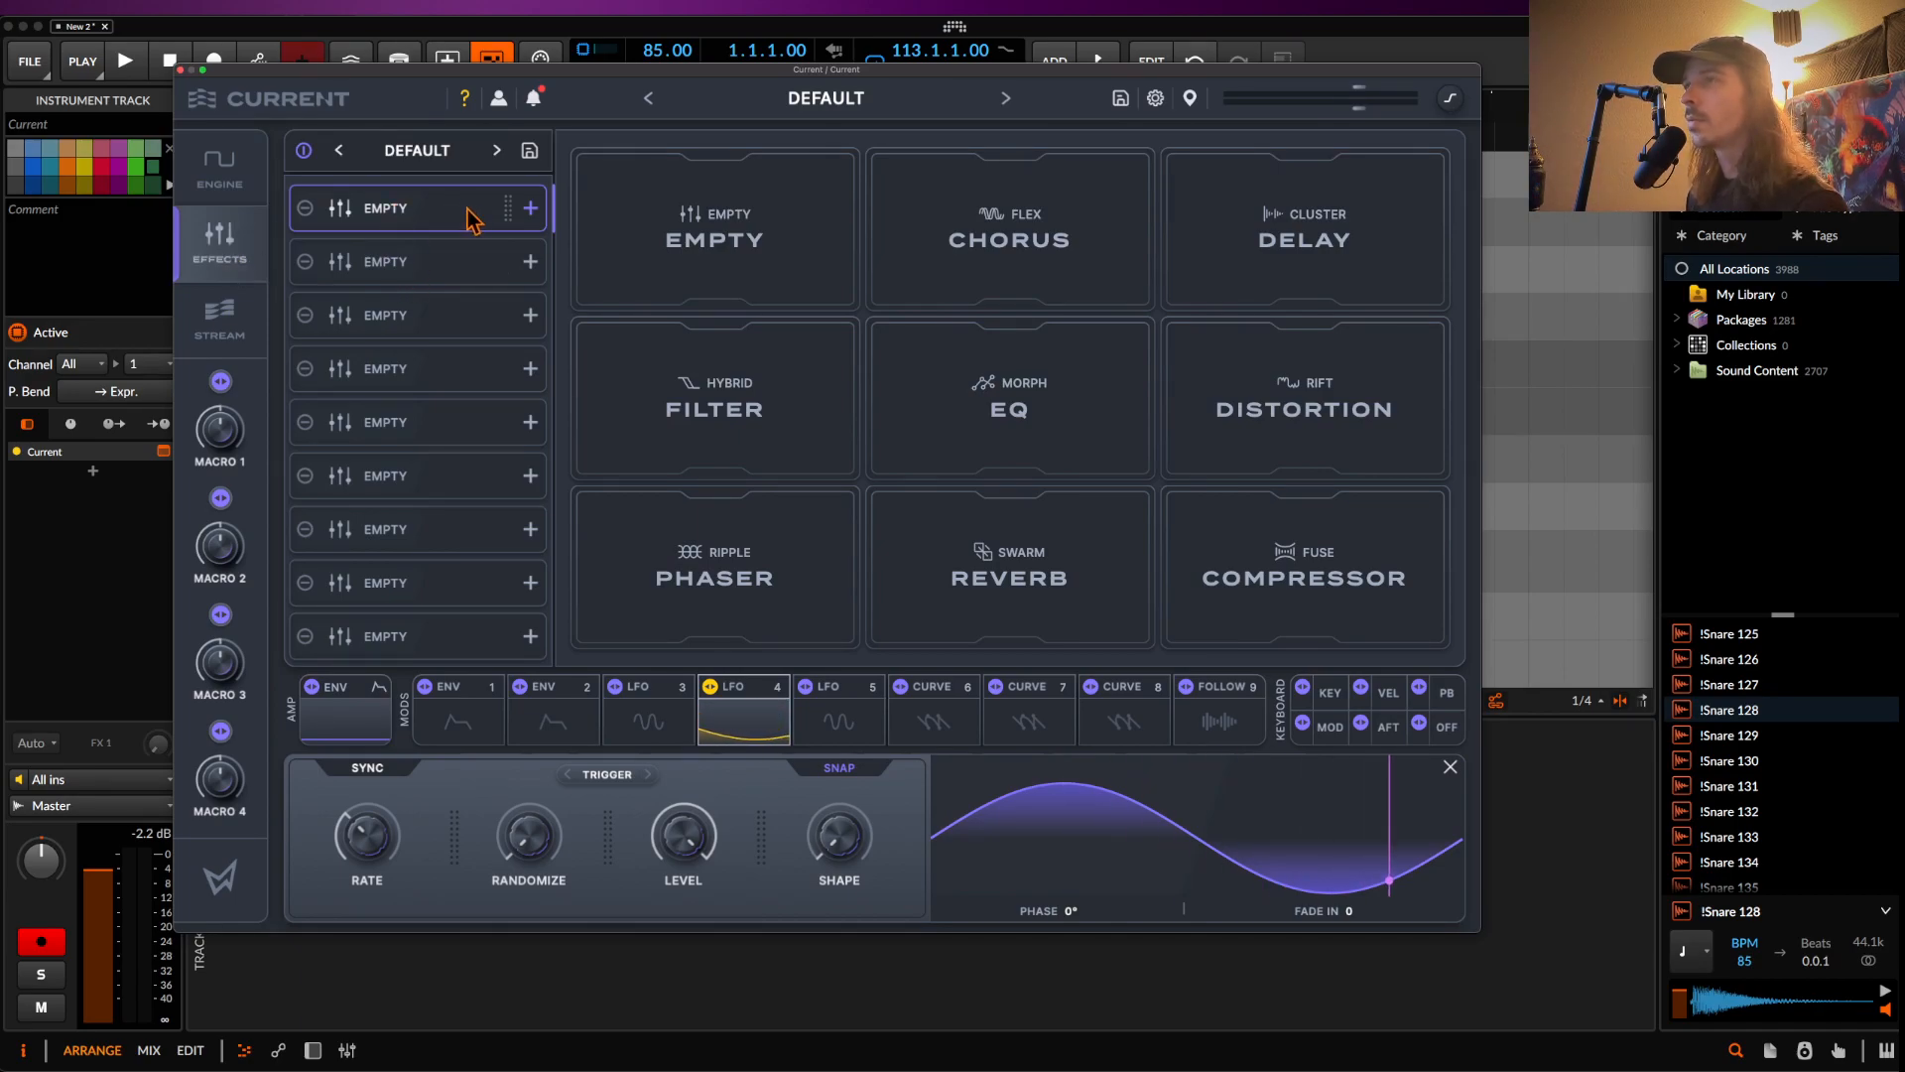
{"action": "left_click", "coordinate": [246, 185]}
{"action": "left_click", "coordinate": [230, 241]}
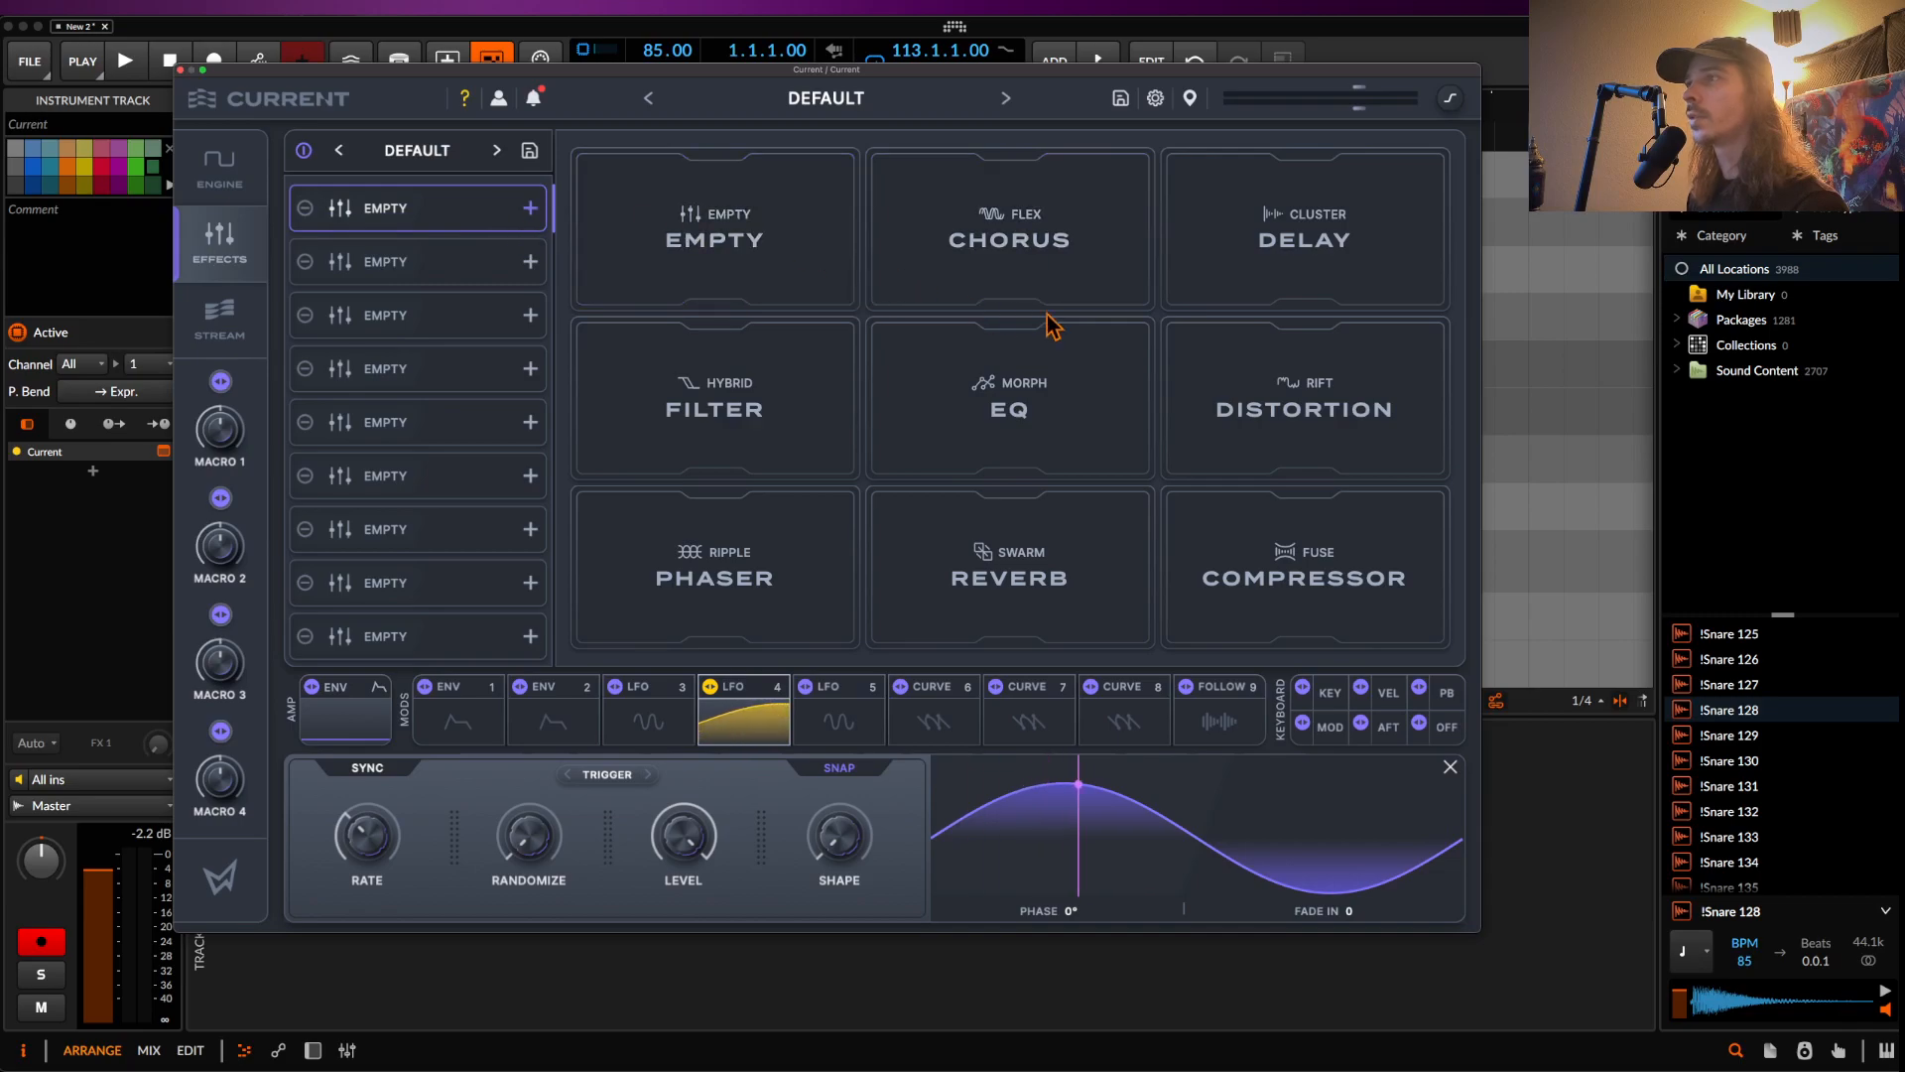
{"action": "left_click", "coordinate": [1254, 404]}
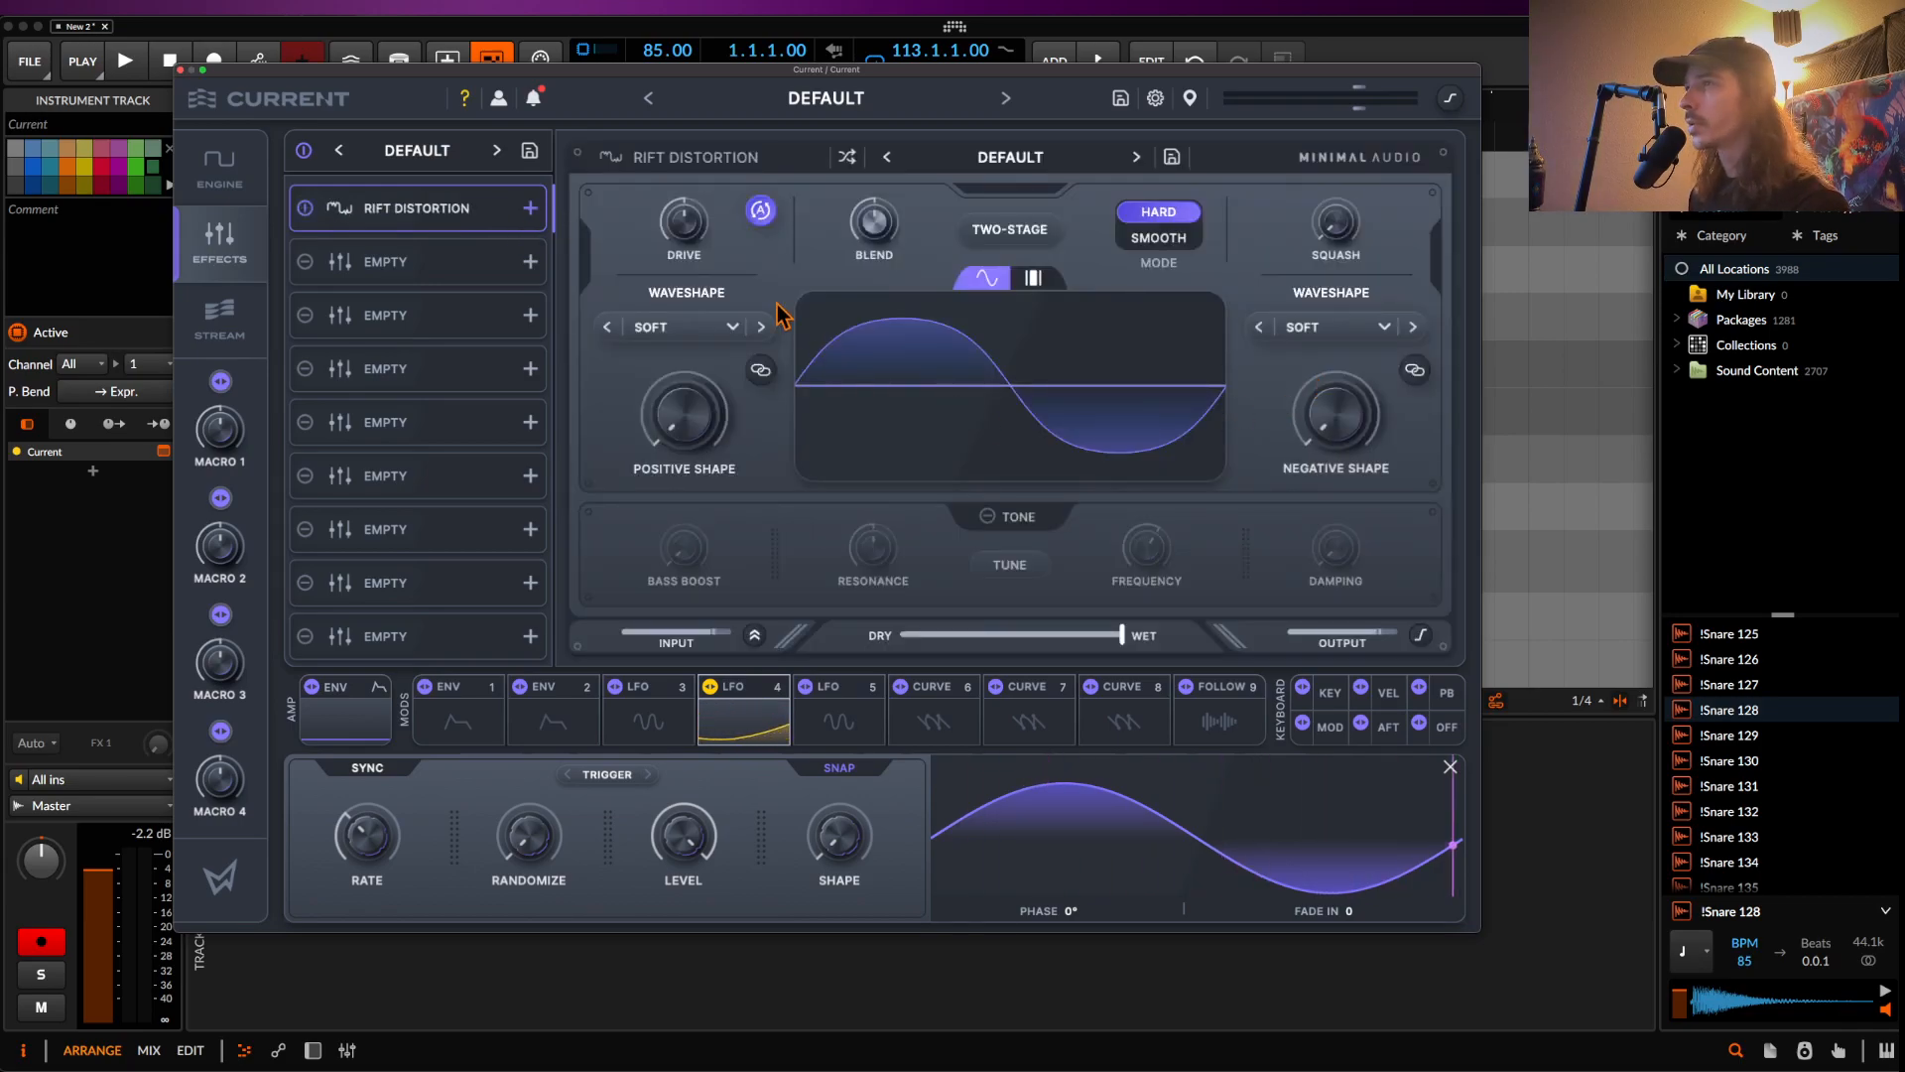
{"action": "left_click_drag", "start_coordinate": [685, 231], "coordinate": [685, 211]}
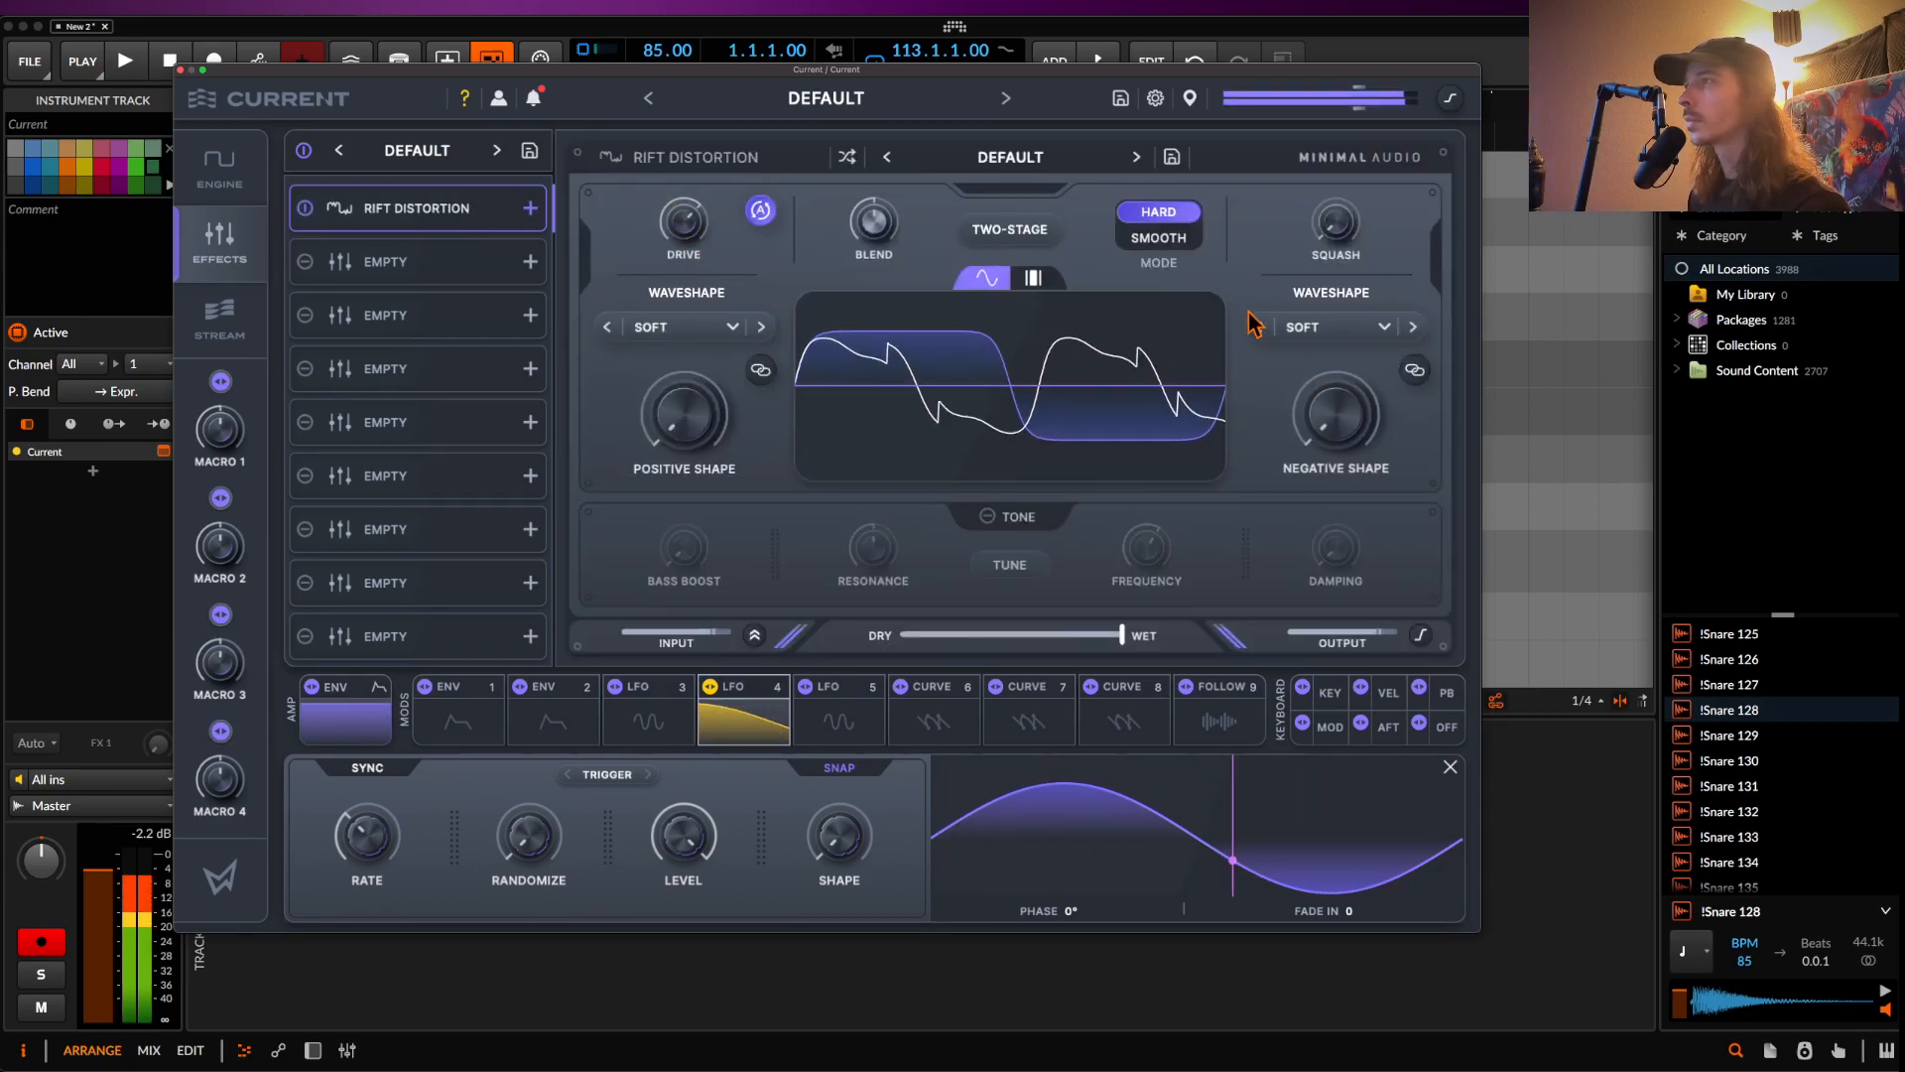
- Adjust the Rift Distortion's negative shape, positive shape and squash amounts, and toggle its output clipper
{"action": "left_click_drag", "start_coordinate": [1339, 405], "coordinate": [1299, 313]}
{"action": "left_click_drag", "start_coordinate": [692, 427], "coordinate": [688, 339]}
{"action": "mouse_move", "coordinate": [1331, 221]}
{"action": "left_mouse_down"}
{"action": "mouse_move", "coordinate": [1320, 92]}
{"action": "mouse_move", "coordinate": [1322, 118]}
{"action": "left_mouse_up"}
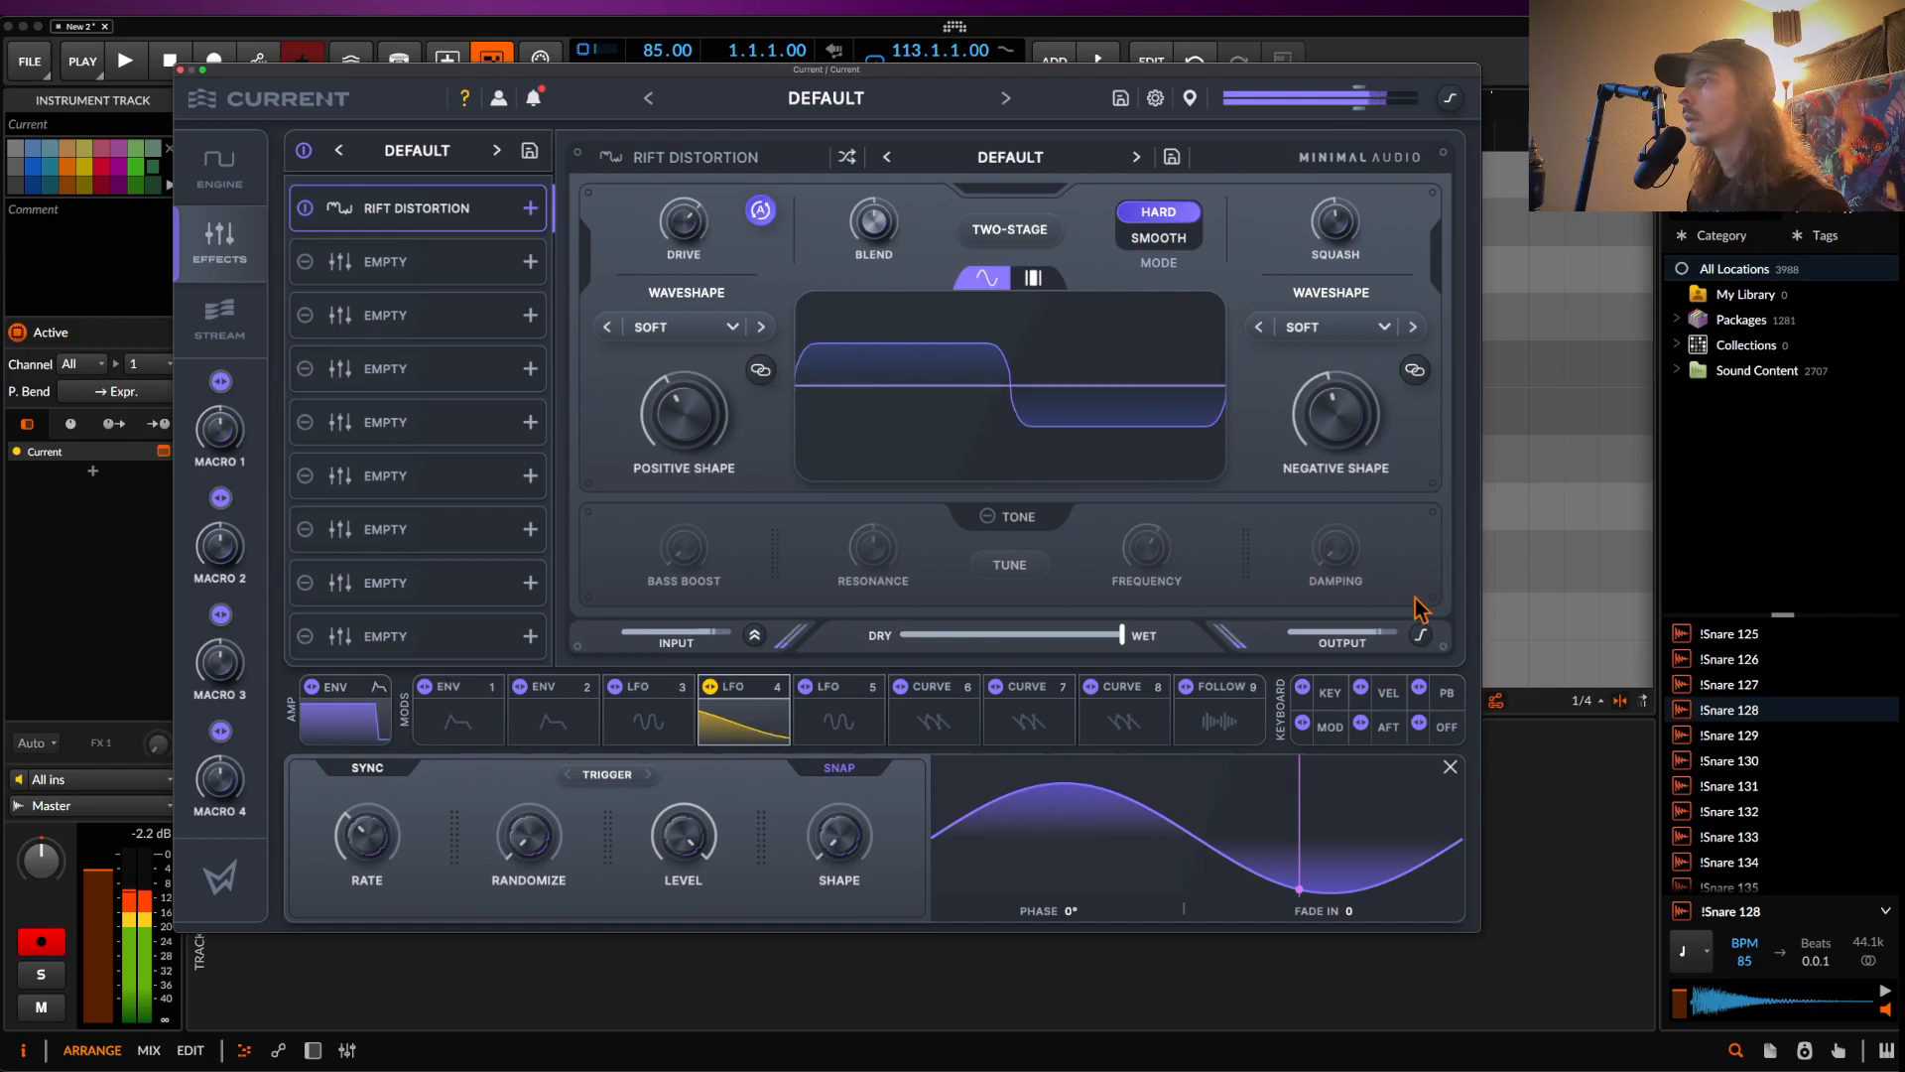
{"action": "left_click", "coordinate": [1421, 635]}
{"action": "left_click", "coordinate": [1428, 635]}
- Load Morph EQ into the second effects slot and draw a peak band's morph path through about 163 Hz, 326 Hz and 1.33 kHz
{"action": "left_click", "coordinate": [414, 276]}
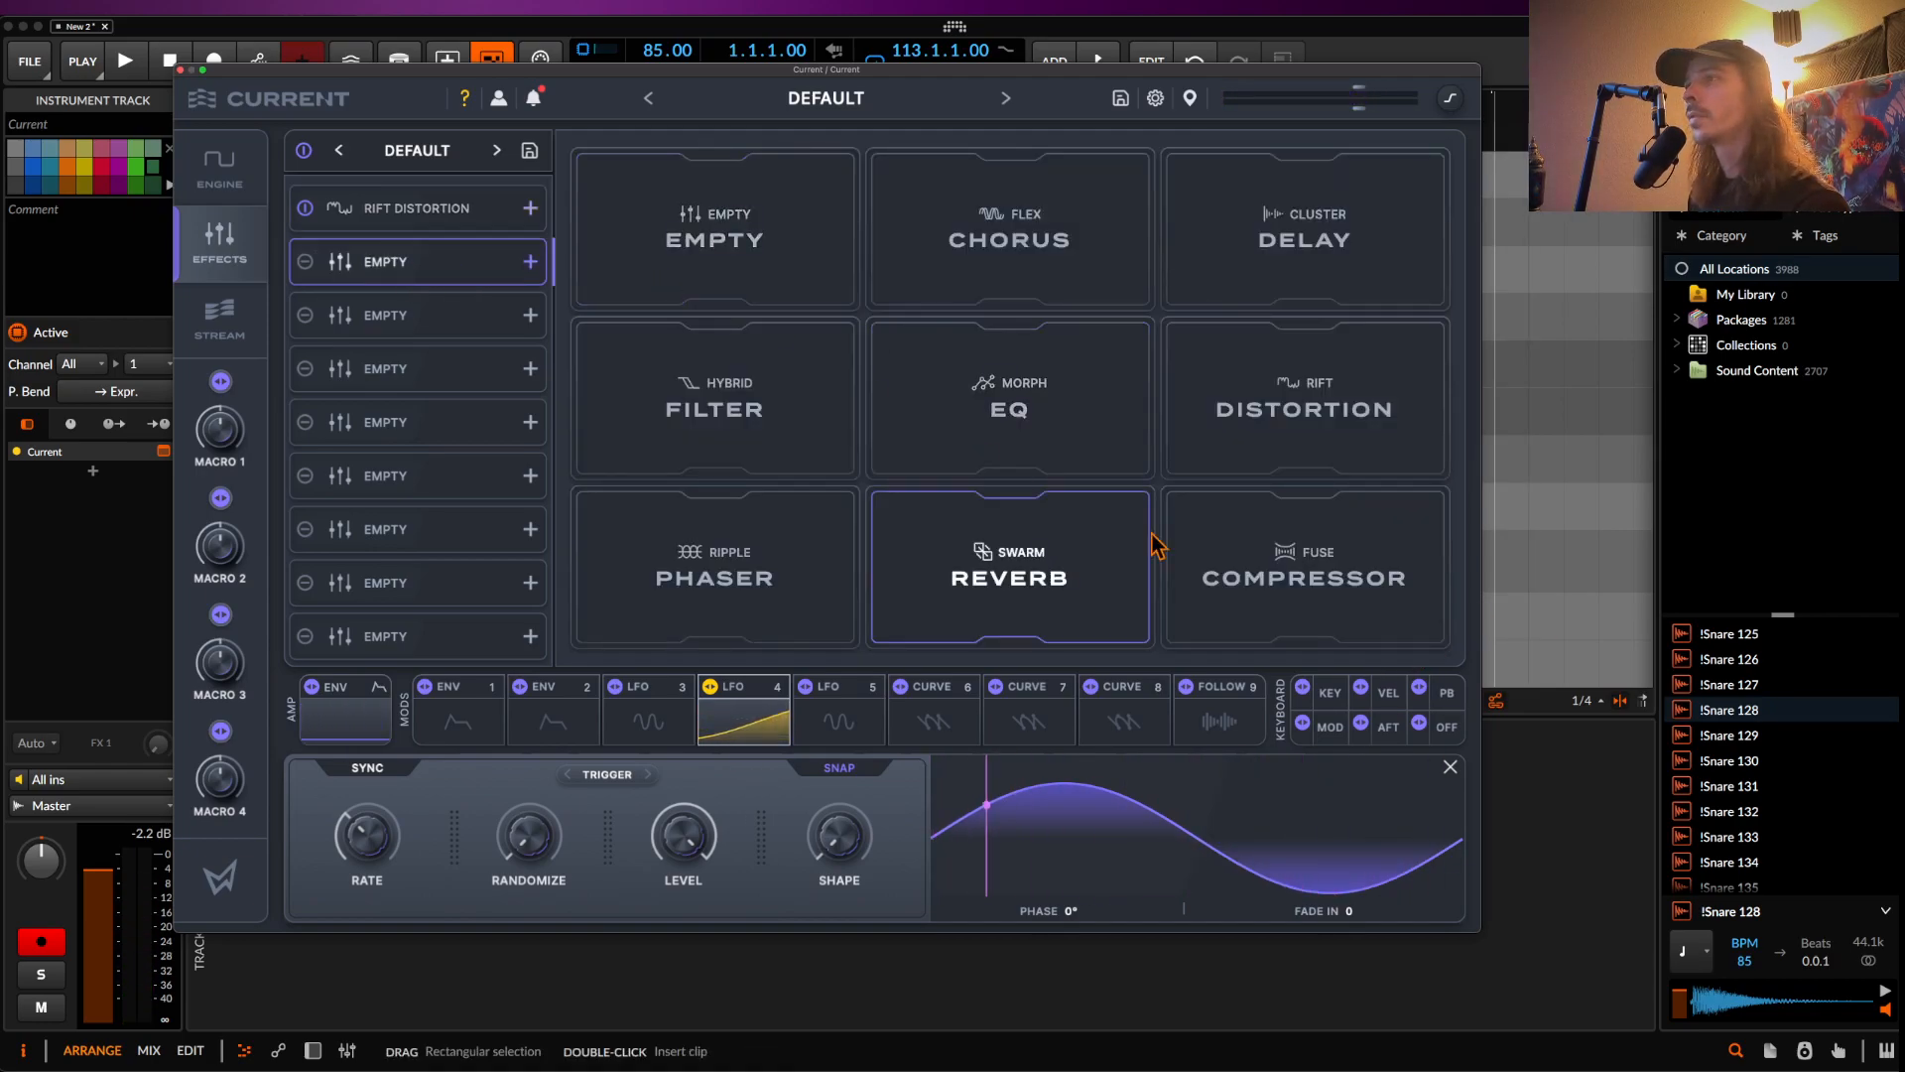
{"action": "left_click", "coordinate": [1044, 436]}
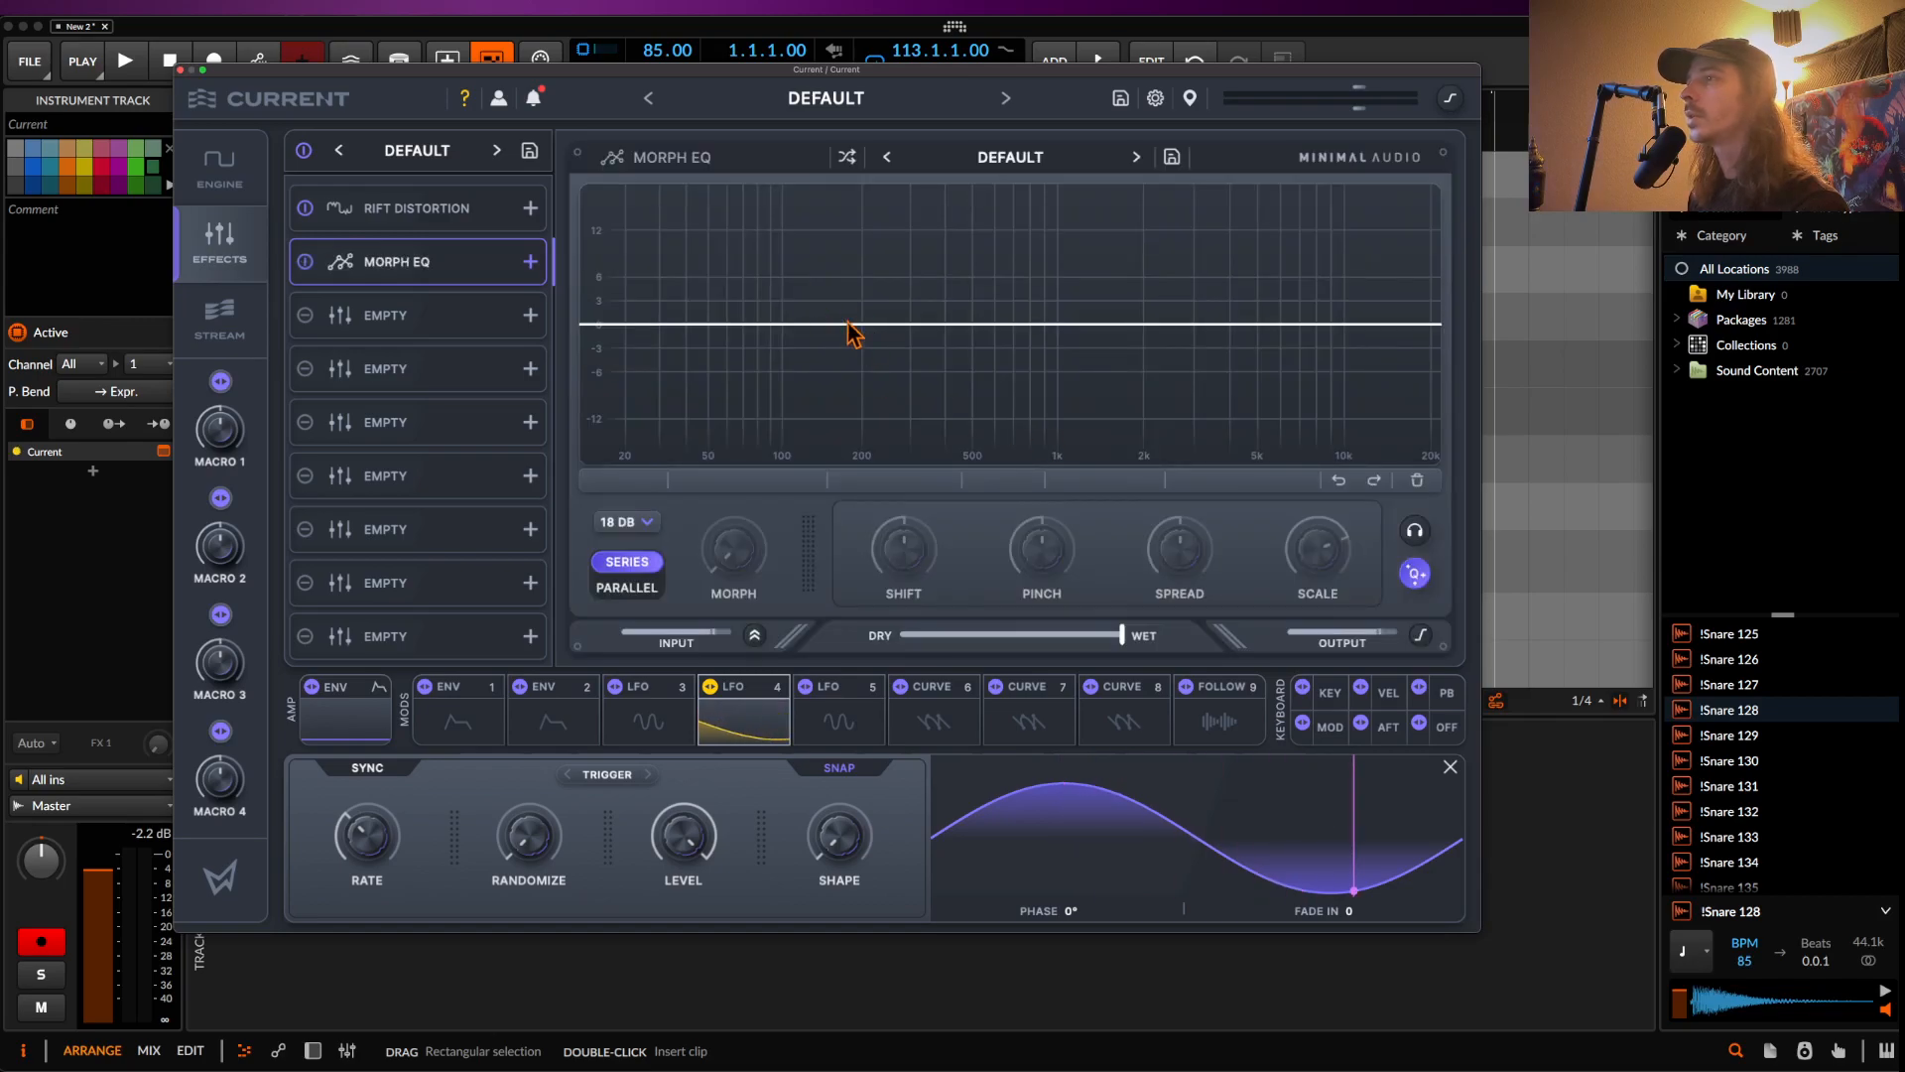
{"action": "left_click_drag", "start_coordinate": [842, 328], "coordinate": [851, 312]}
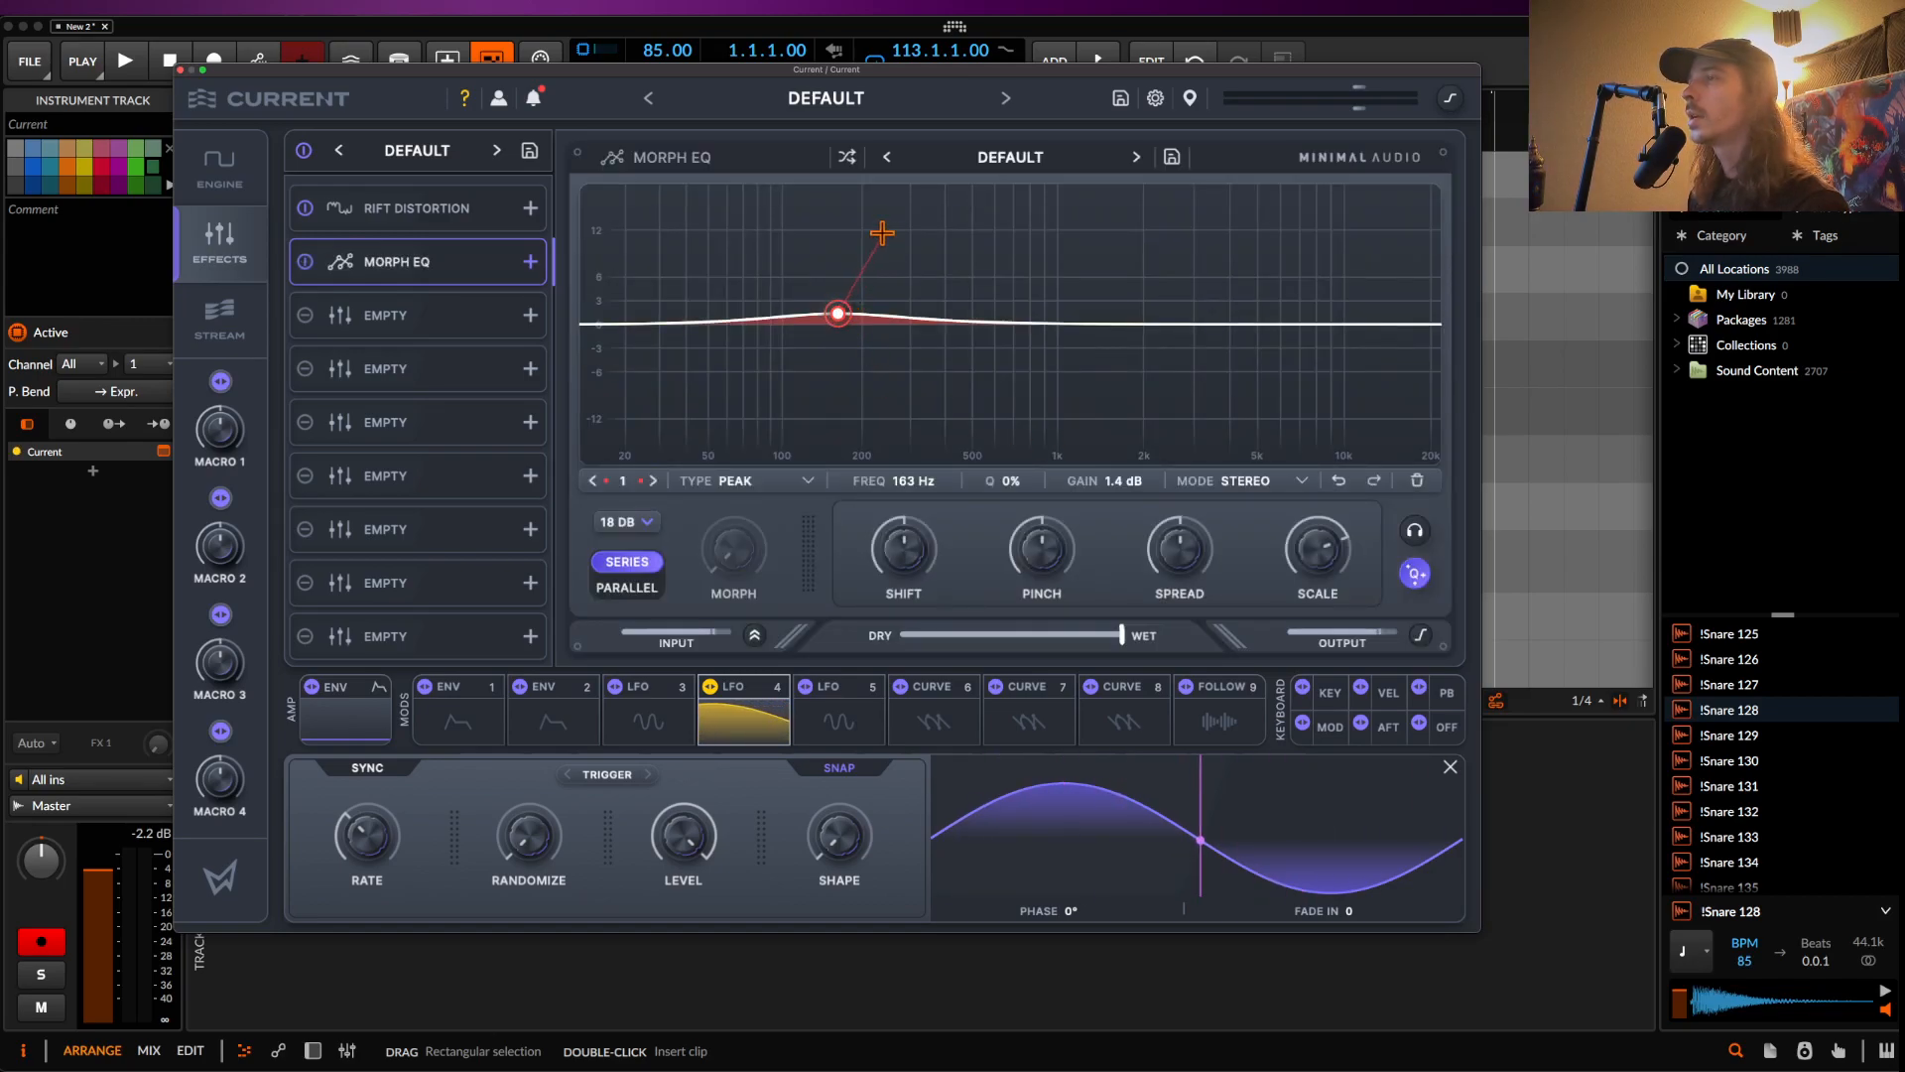
{"action": "left_click_drag", "start_coordinate": [887, 224], "coordinate": [920, 220]}
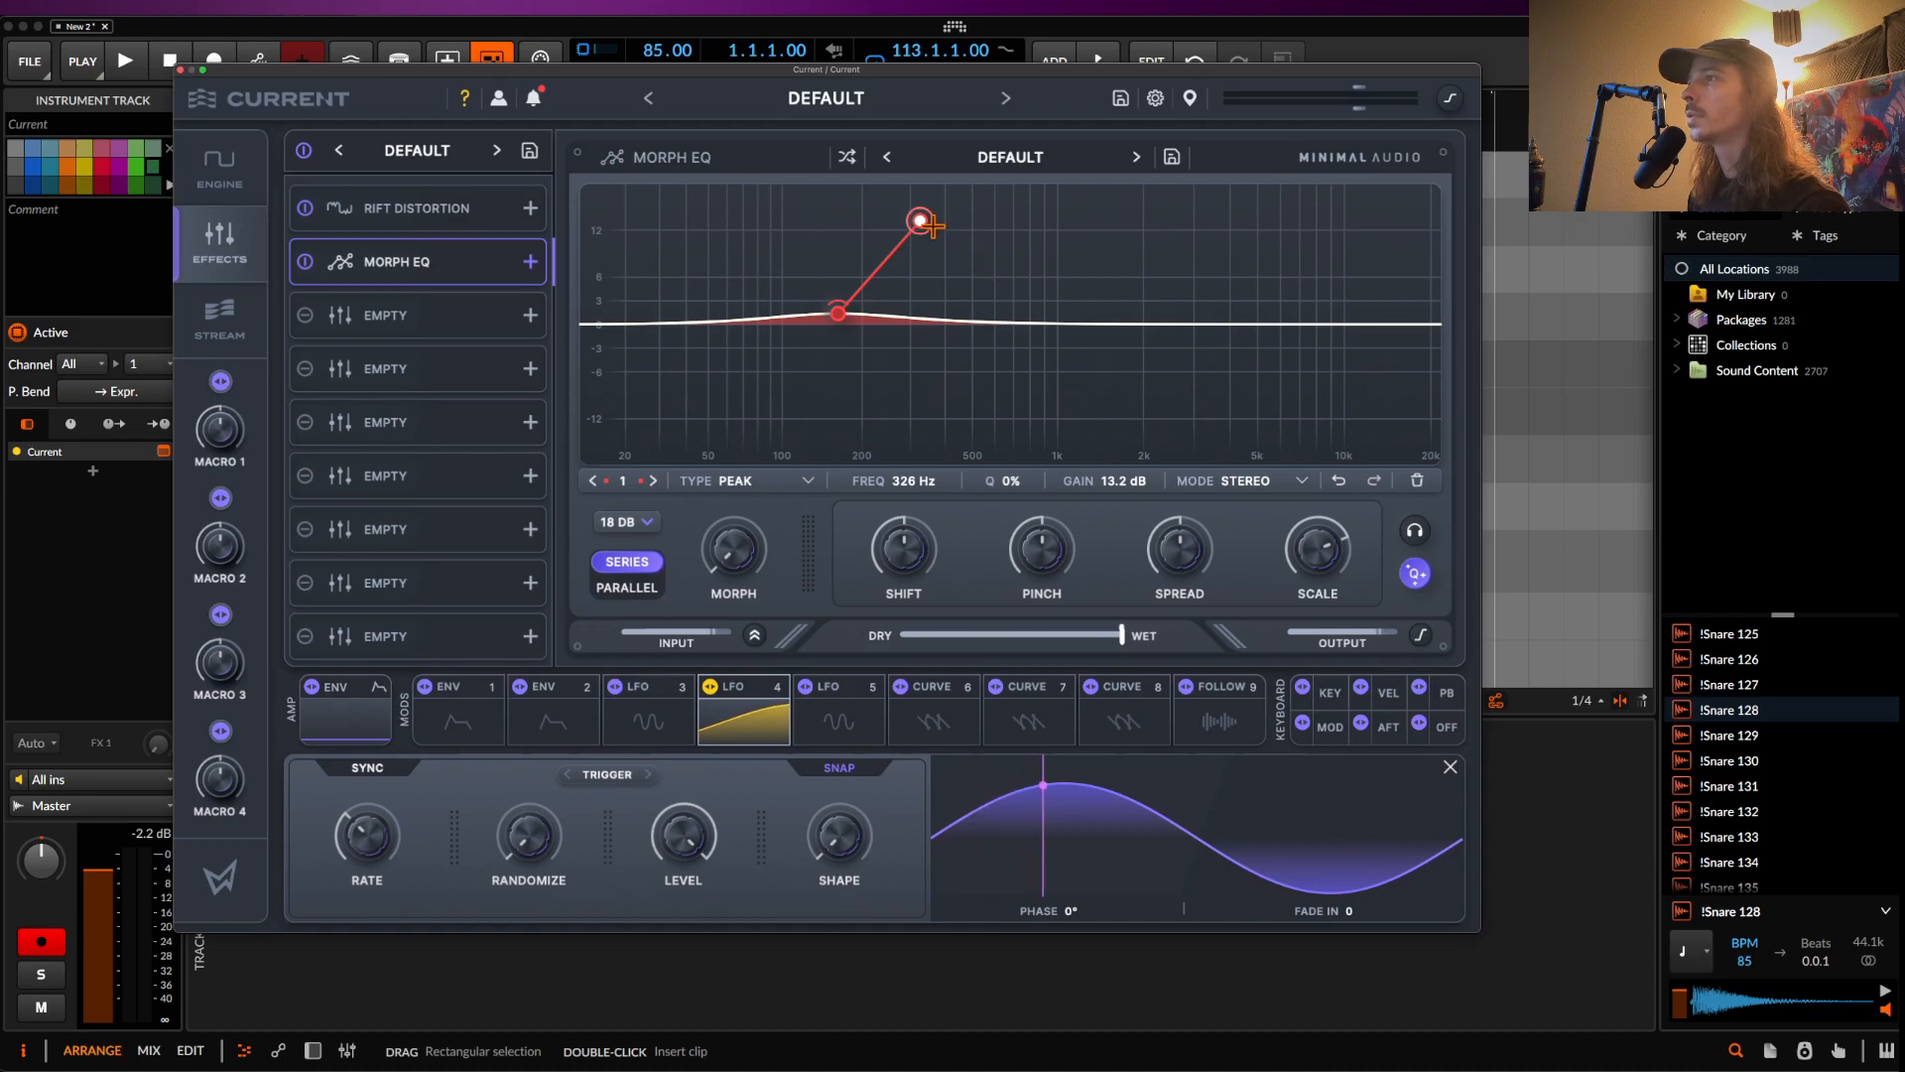
{"action": "left_click", "coordinate": [1091, 406]}
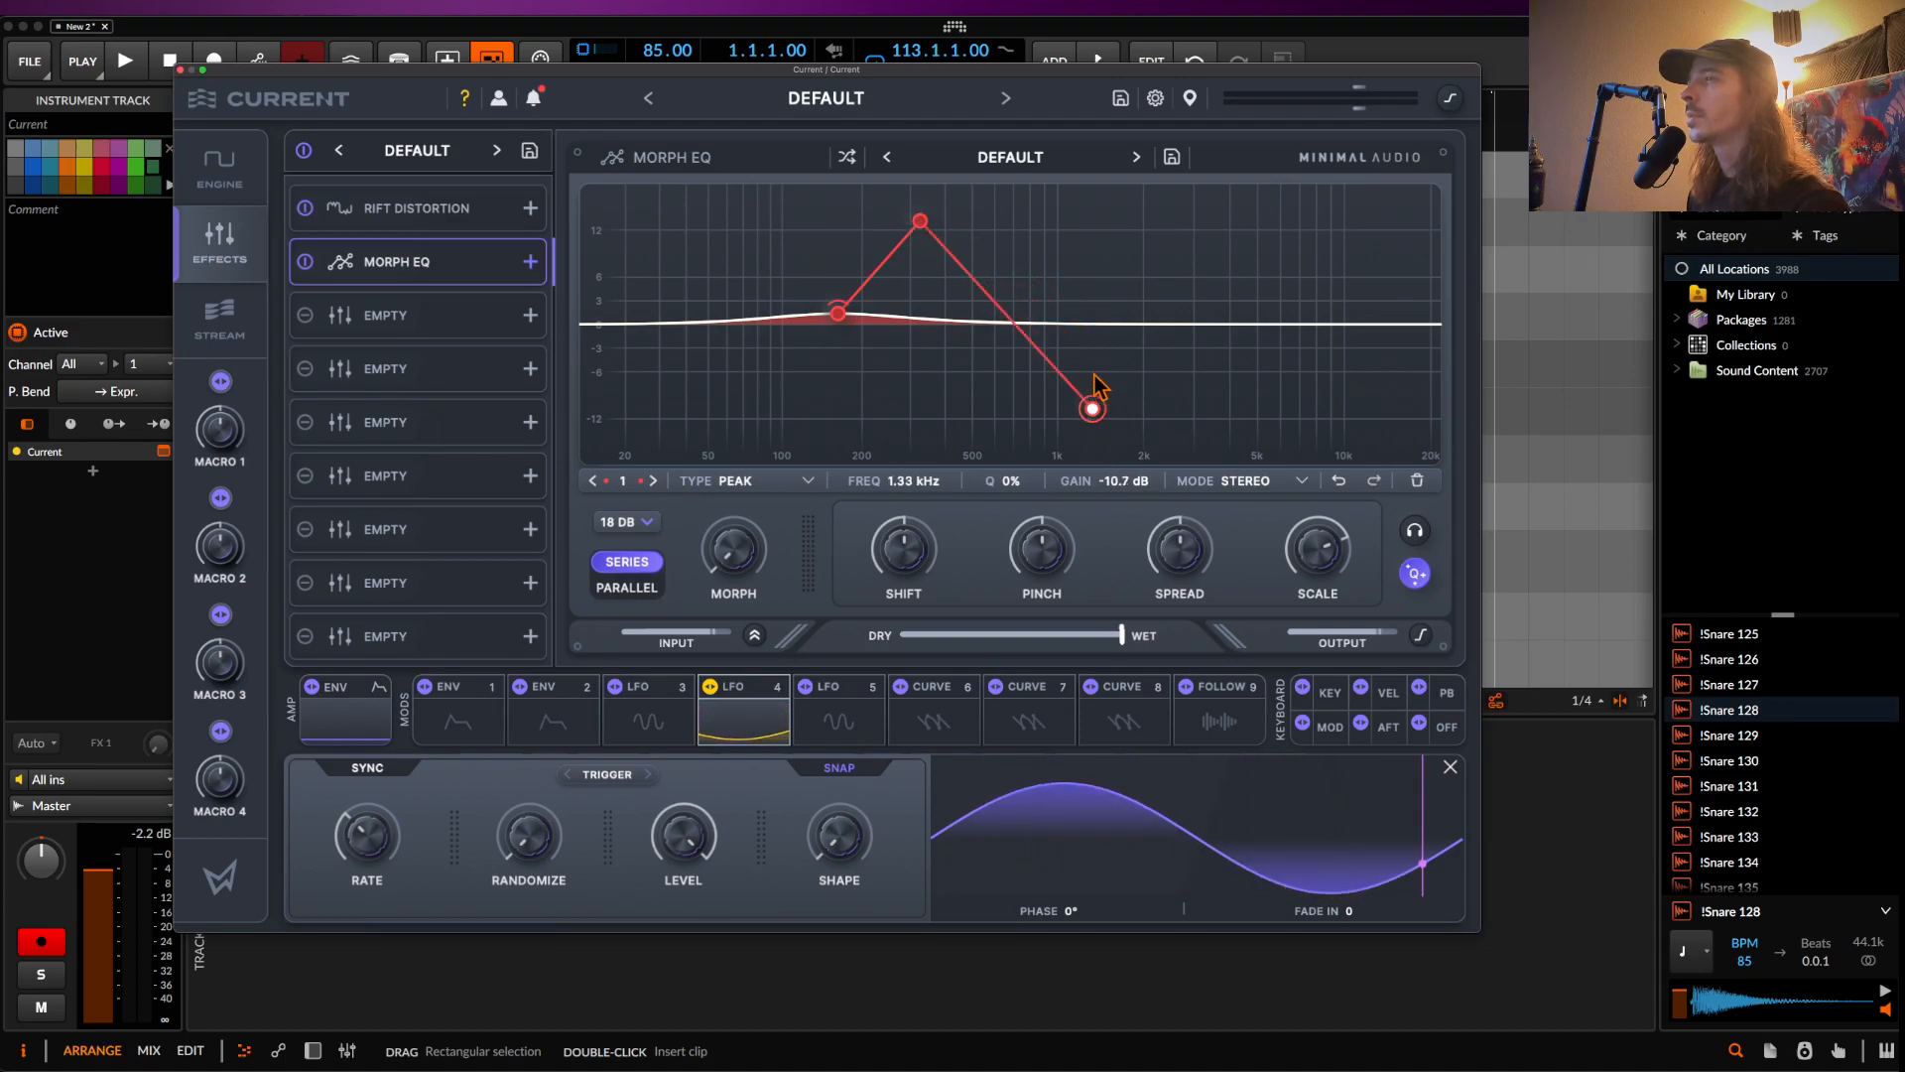
- Add a notch band at about 1.17 kHz and draw its morph path through about 198 Hz and 4.75 kHz
{"action": "left_click", "coordinate": [1081, 435]}
{"action": "left_click_drag", "start_coordinate": [1067, 323], "coordinate": [1085, 417]}
{"action": "left_click", "coordinate": [737, 481]}
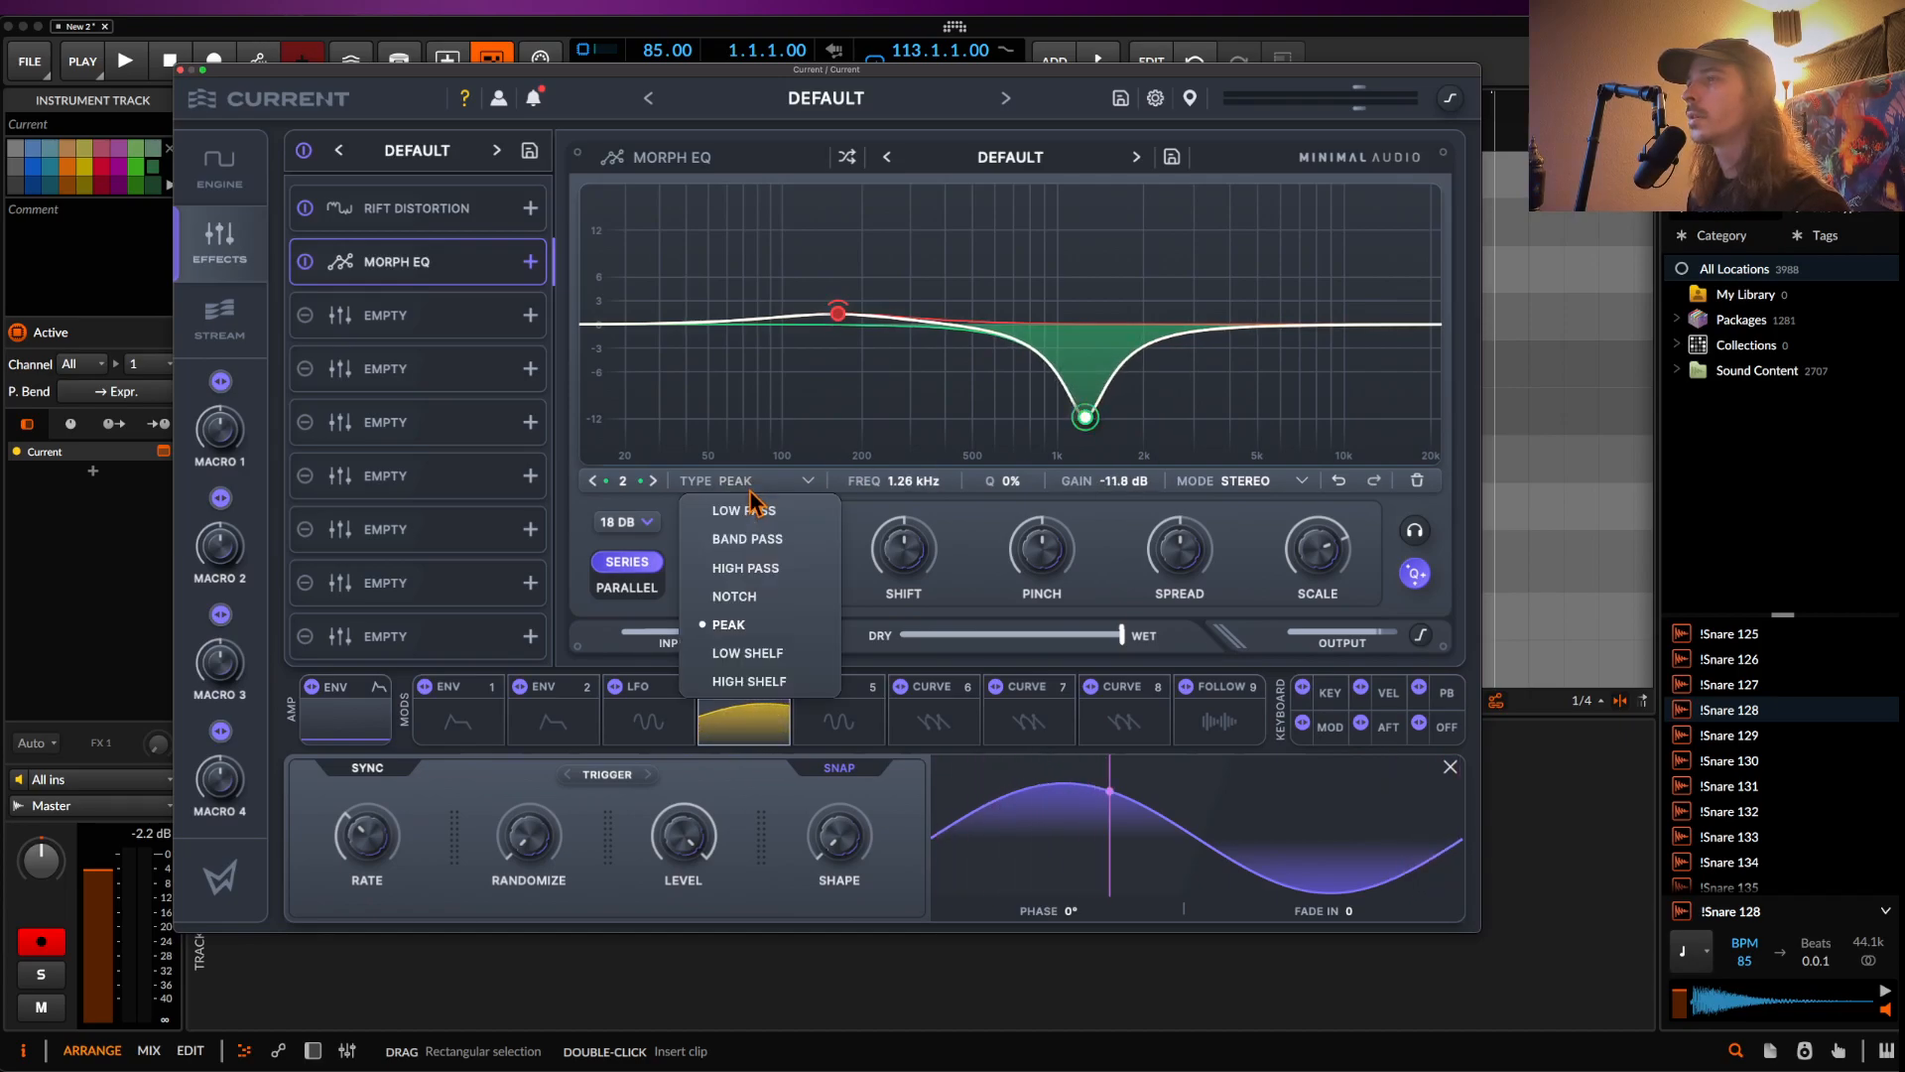
{"action": "left_click", "coordinate": [746, 597]}
{"action": "left_click_drag", "start_coordinate": [1081, 417], "coordinate": [1076, 334]}
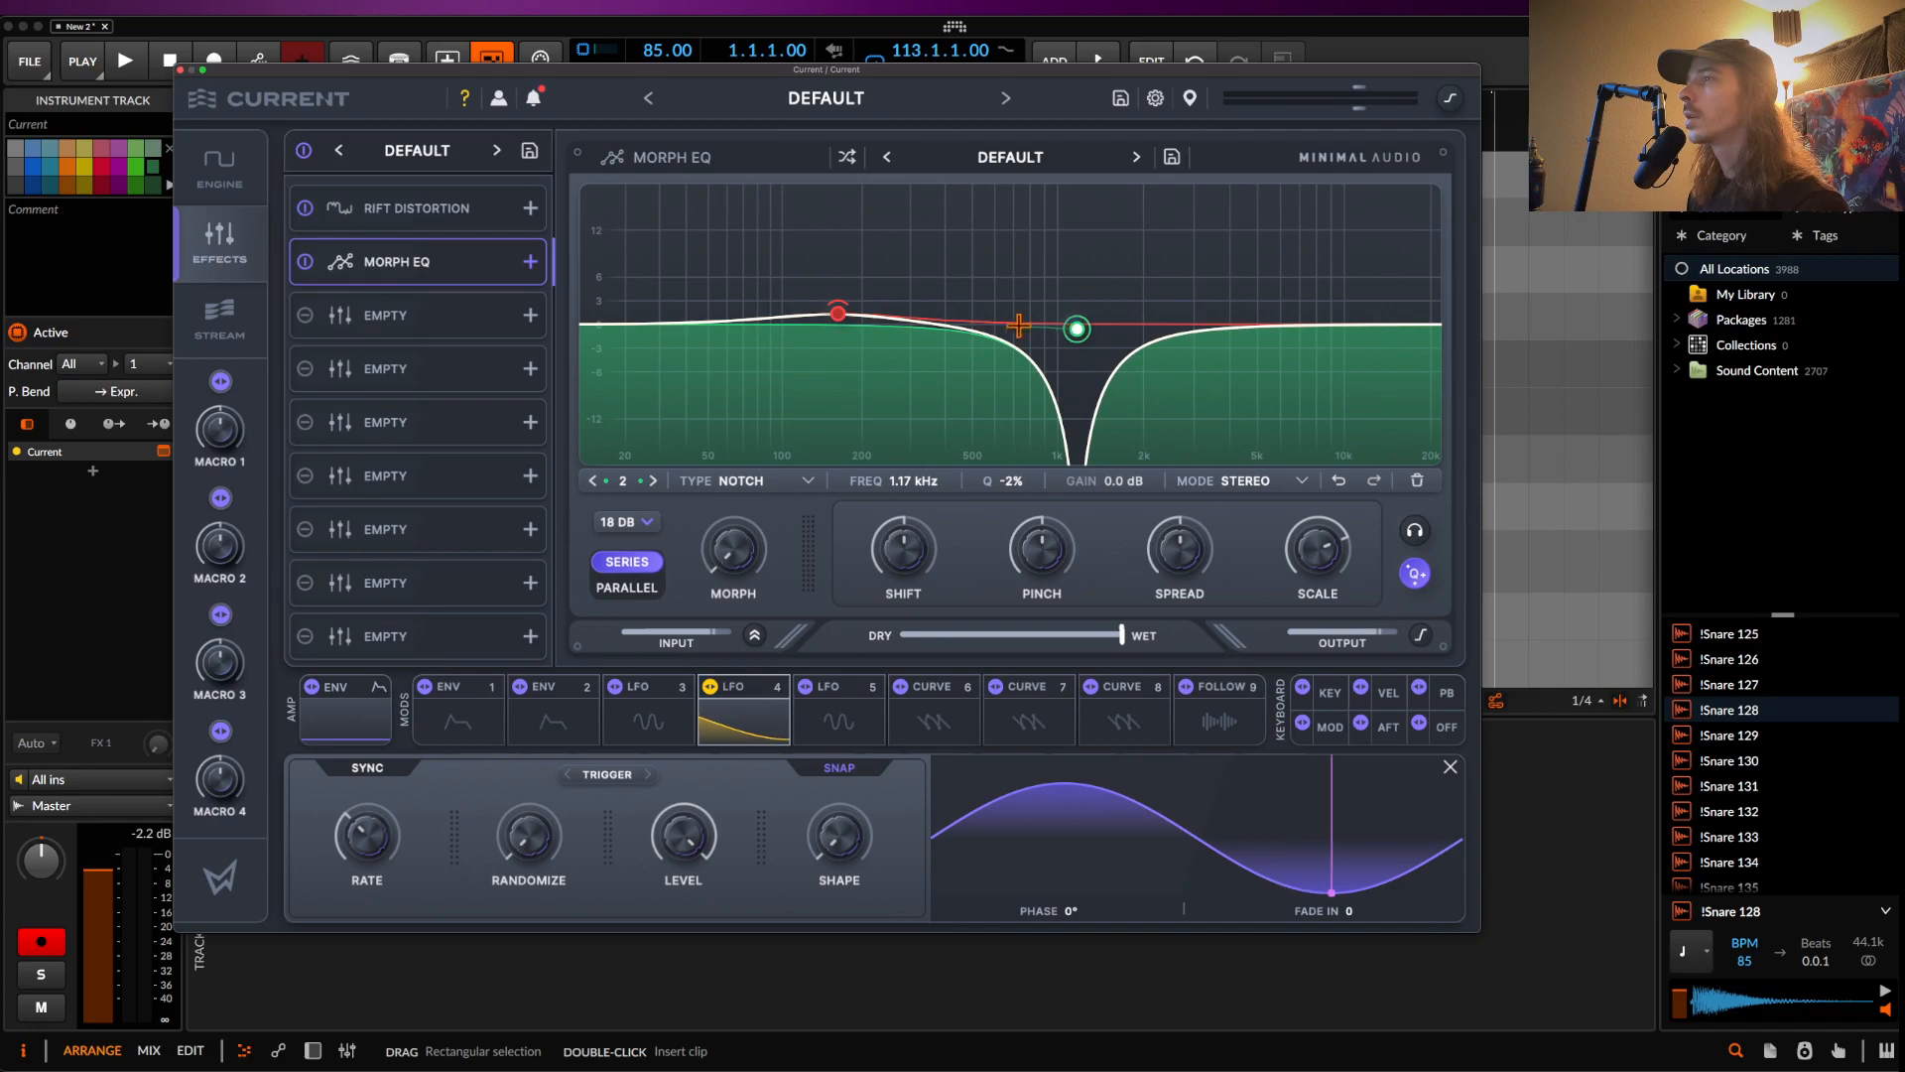
{"action": "left_click", "coordinate": [865, 344]}
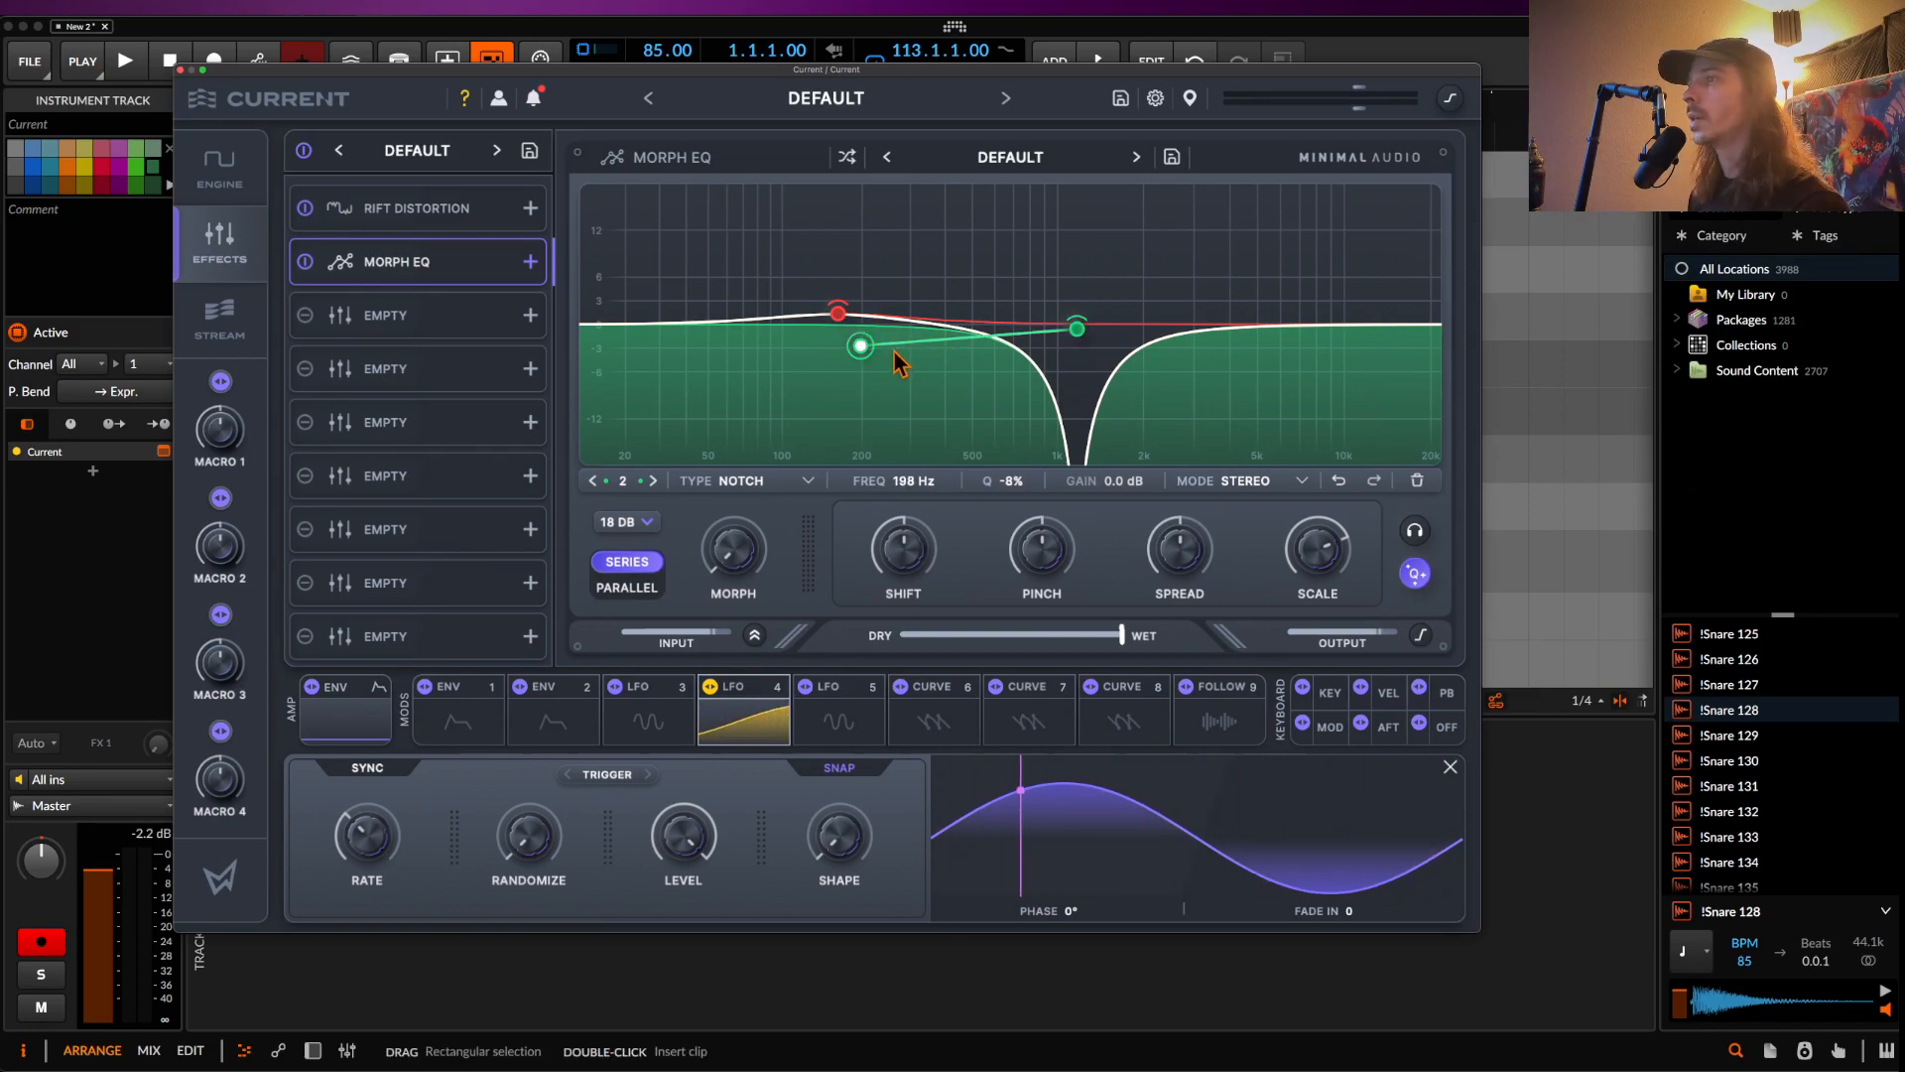
{"action": "mouse_move", "coordinate": [873, 338]}
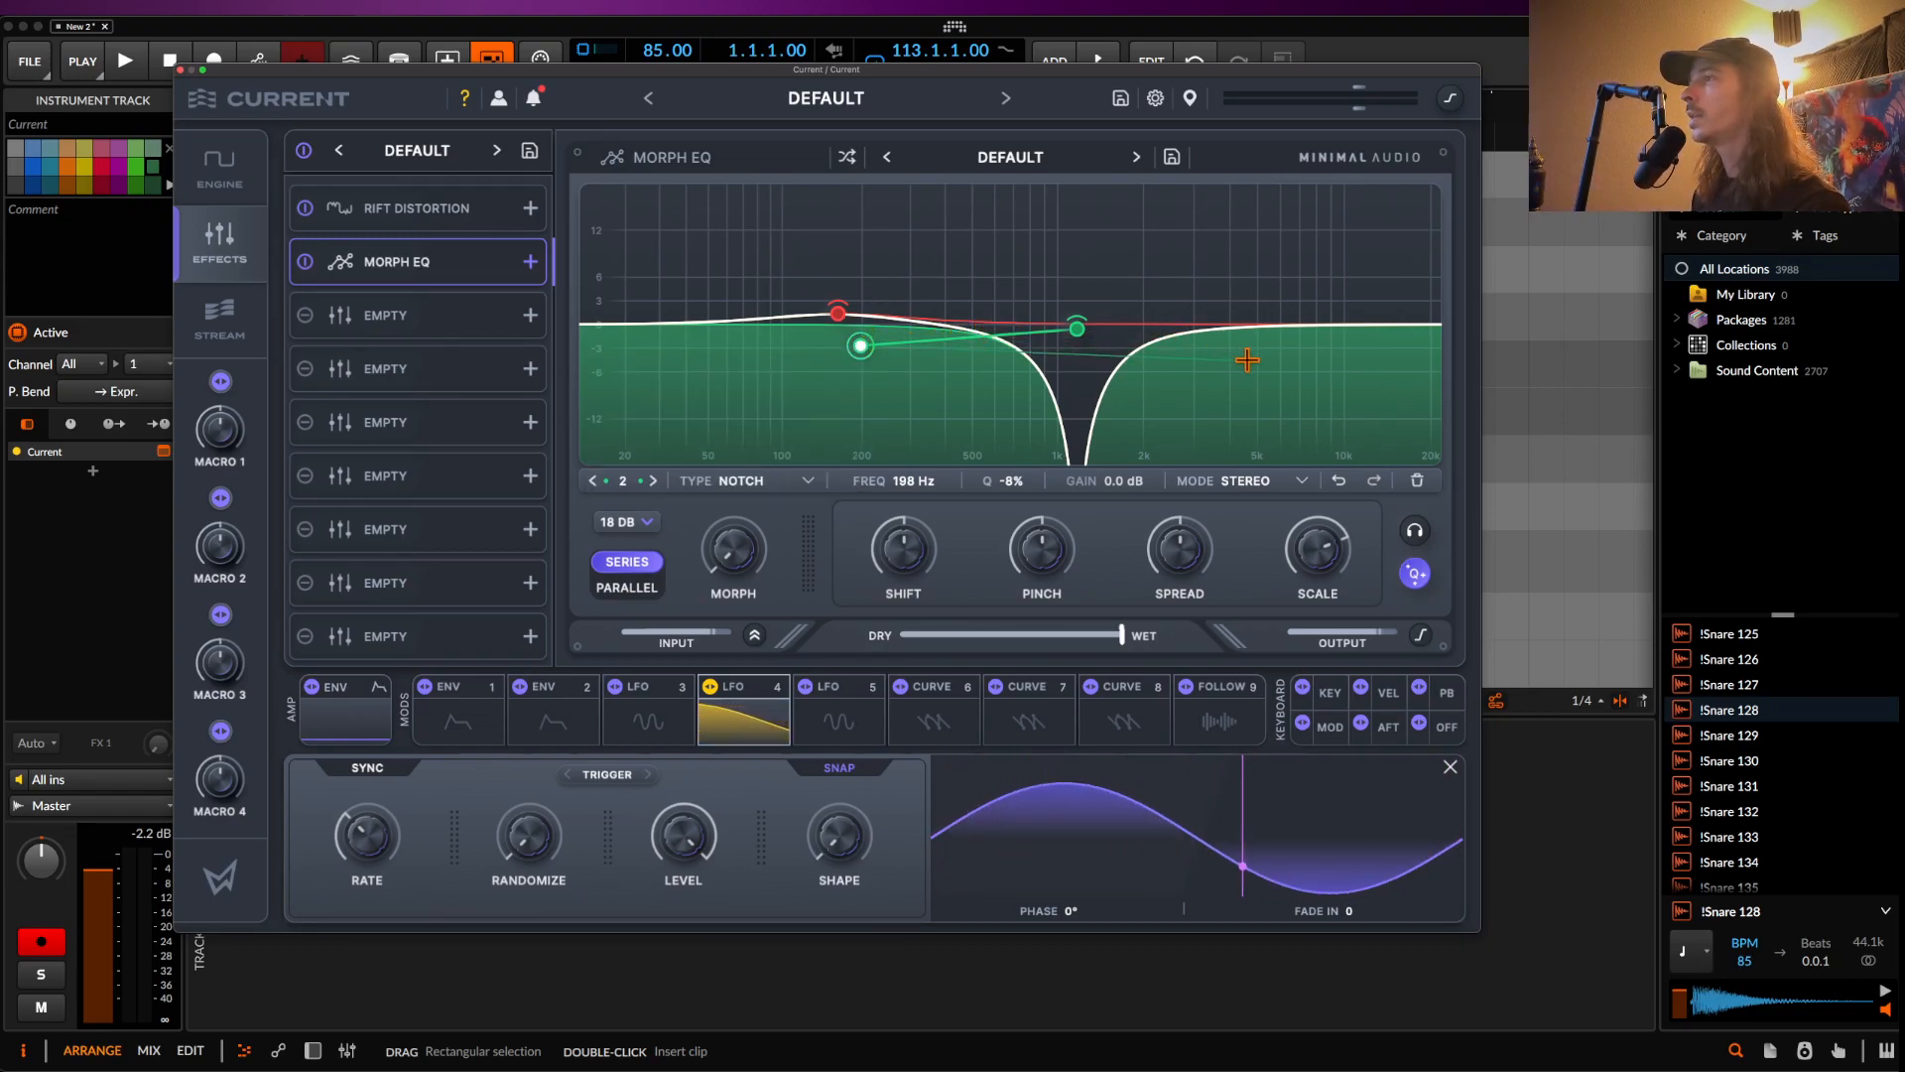
{"action": "left_click", "coordinate": [1247, 359]}
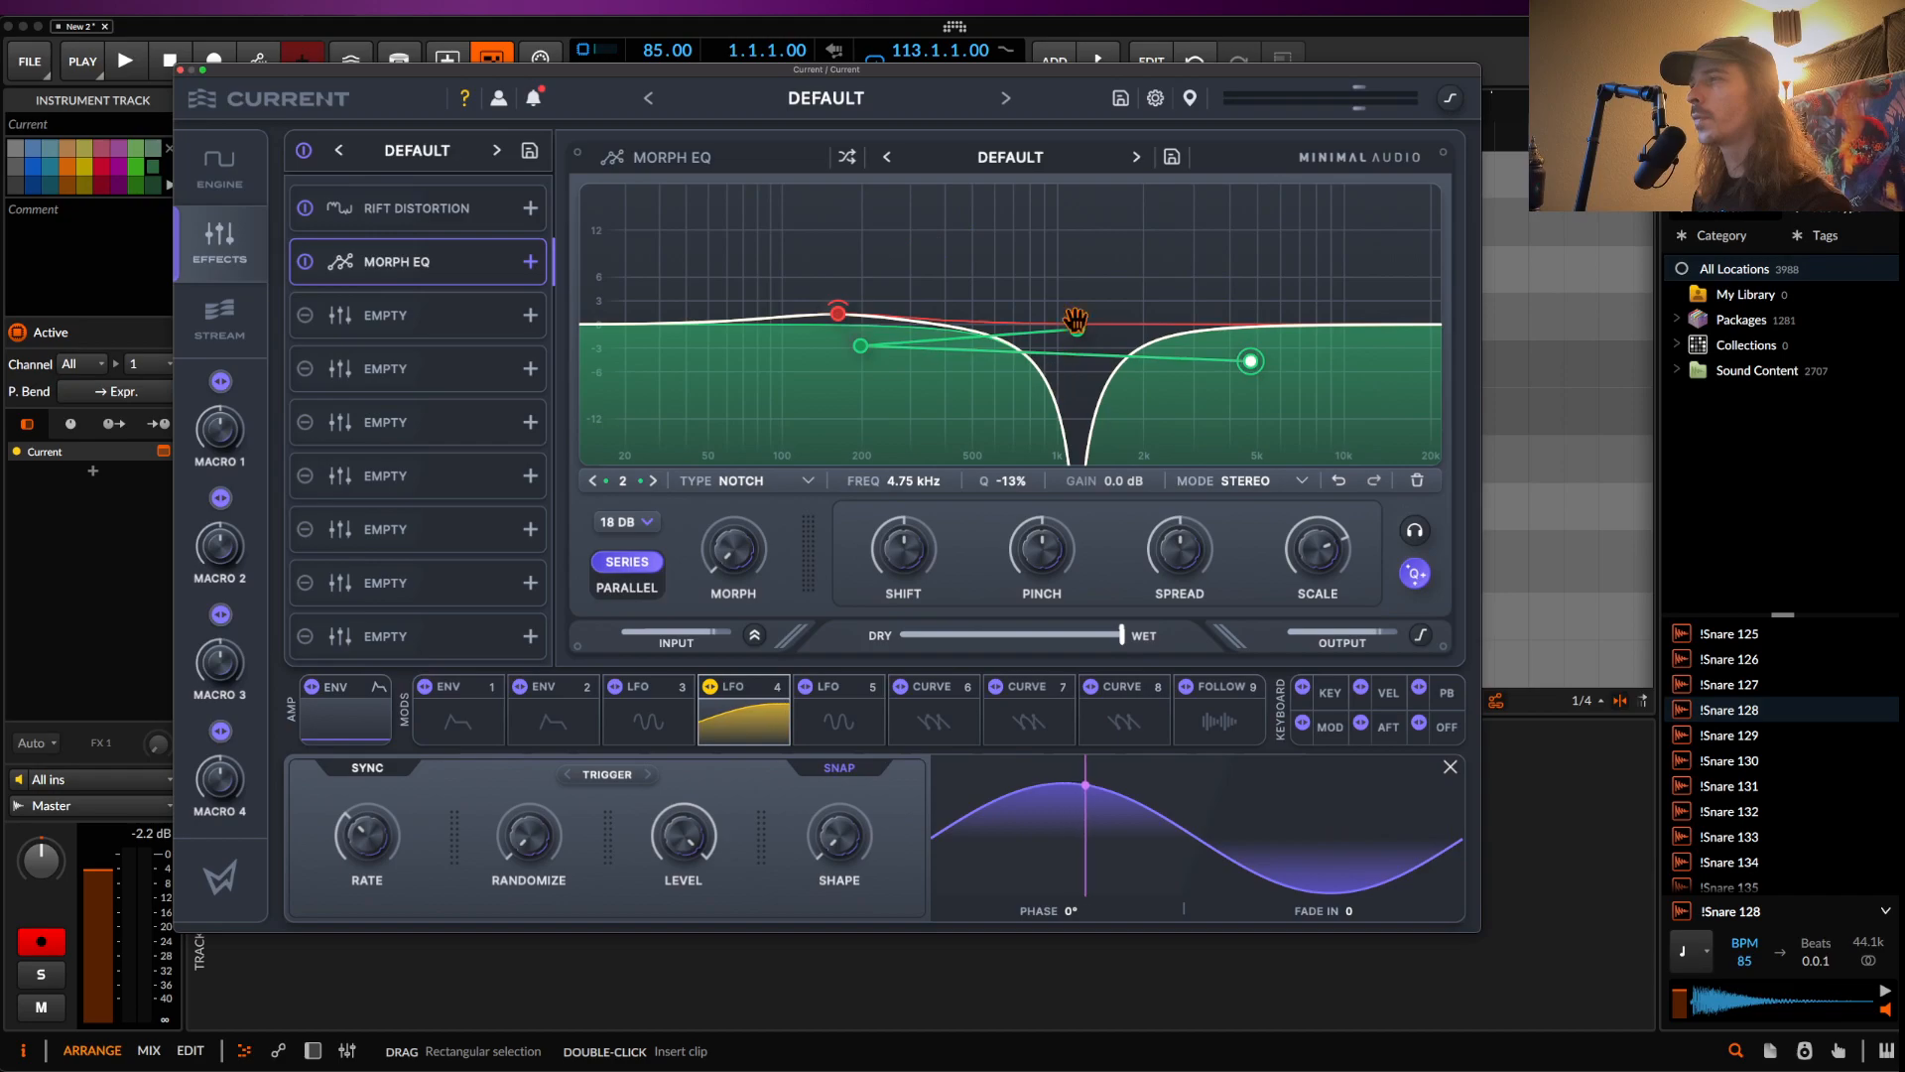
- Add a third band at about 5.91 kHz with a boosted morph path ending near 141 Hz, and make it a Peak
{"action": "left_click", "coordinate": [1275, 324]}
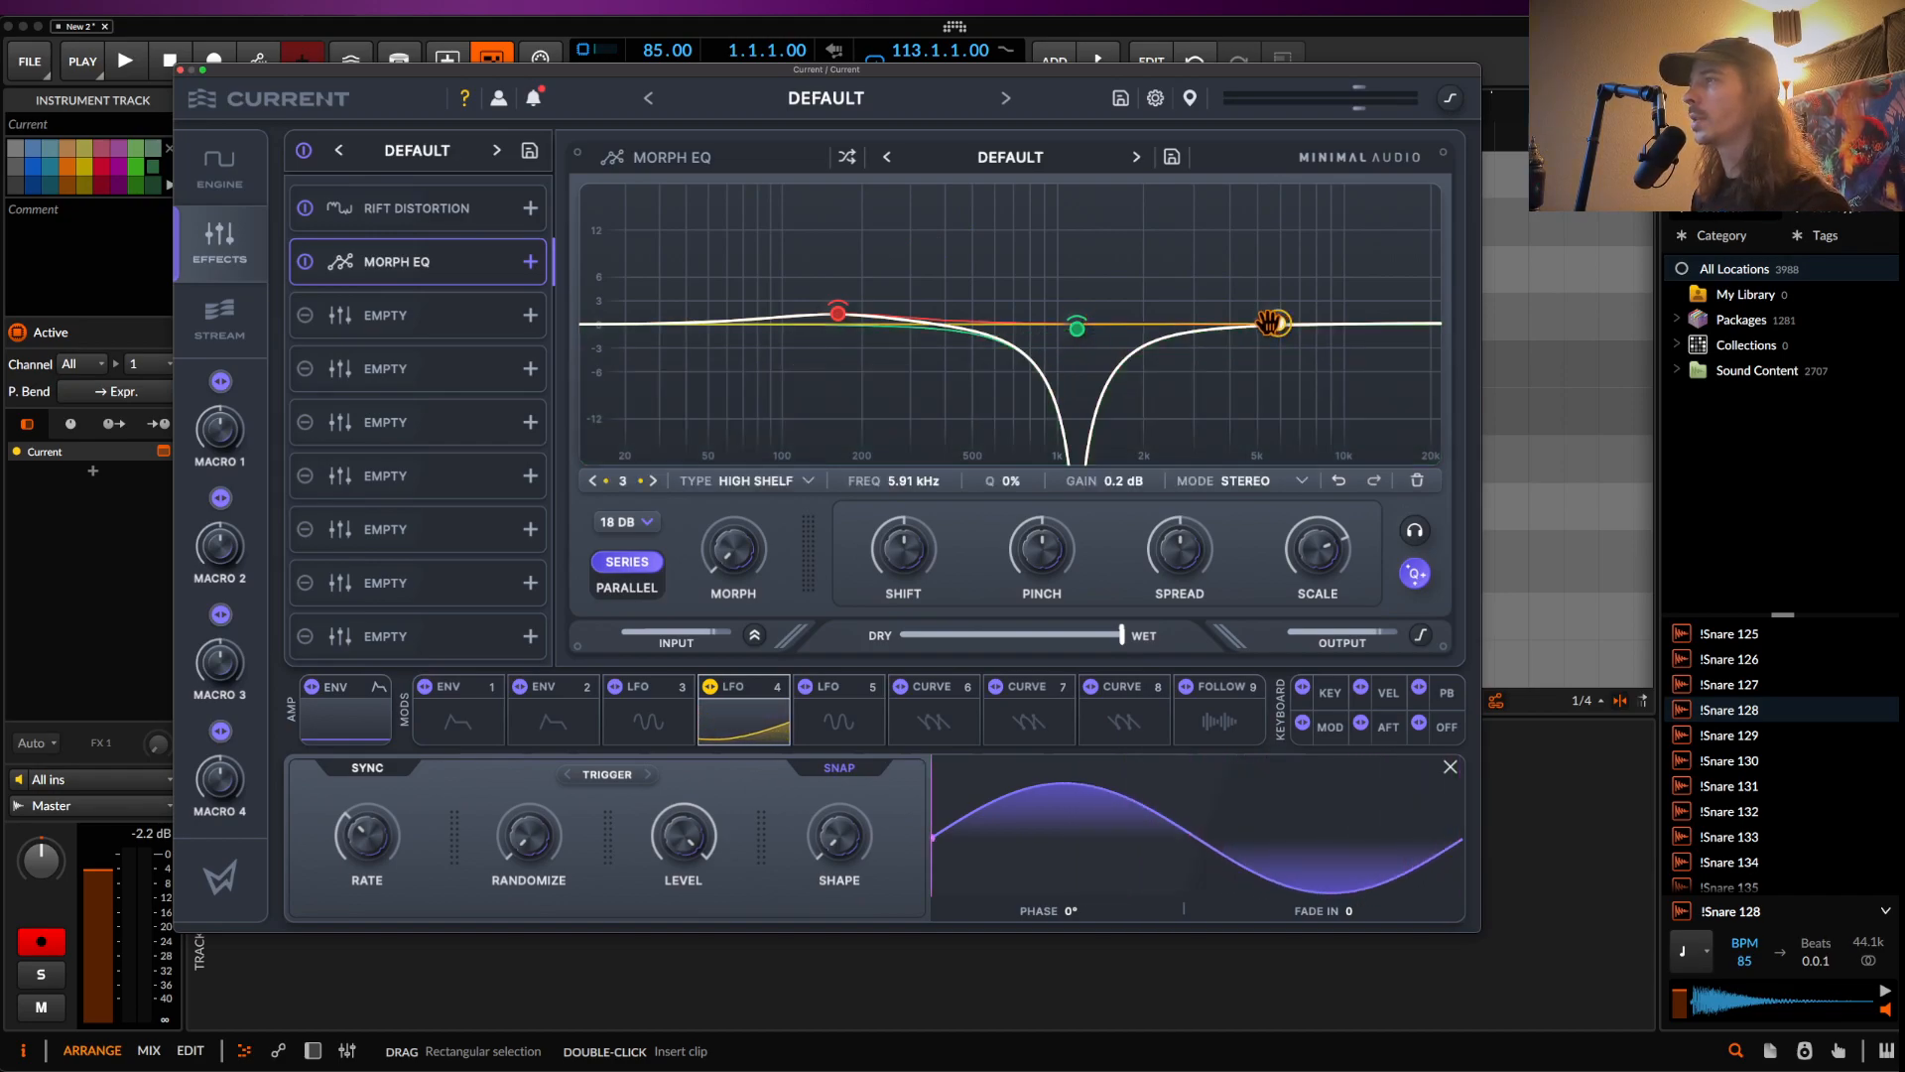
{"action": "left_click_drag", "start_coordinate": [1276, 322], "coordinate": [961, 253]}
{"action": "left_click_drag", "start_coordinate": [863, 314], "coordinate": [819, 329]}
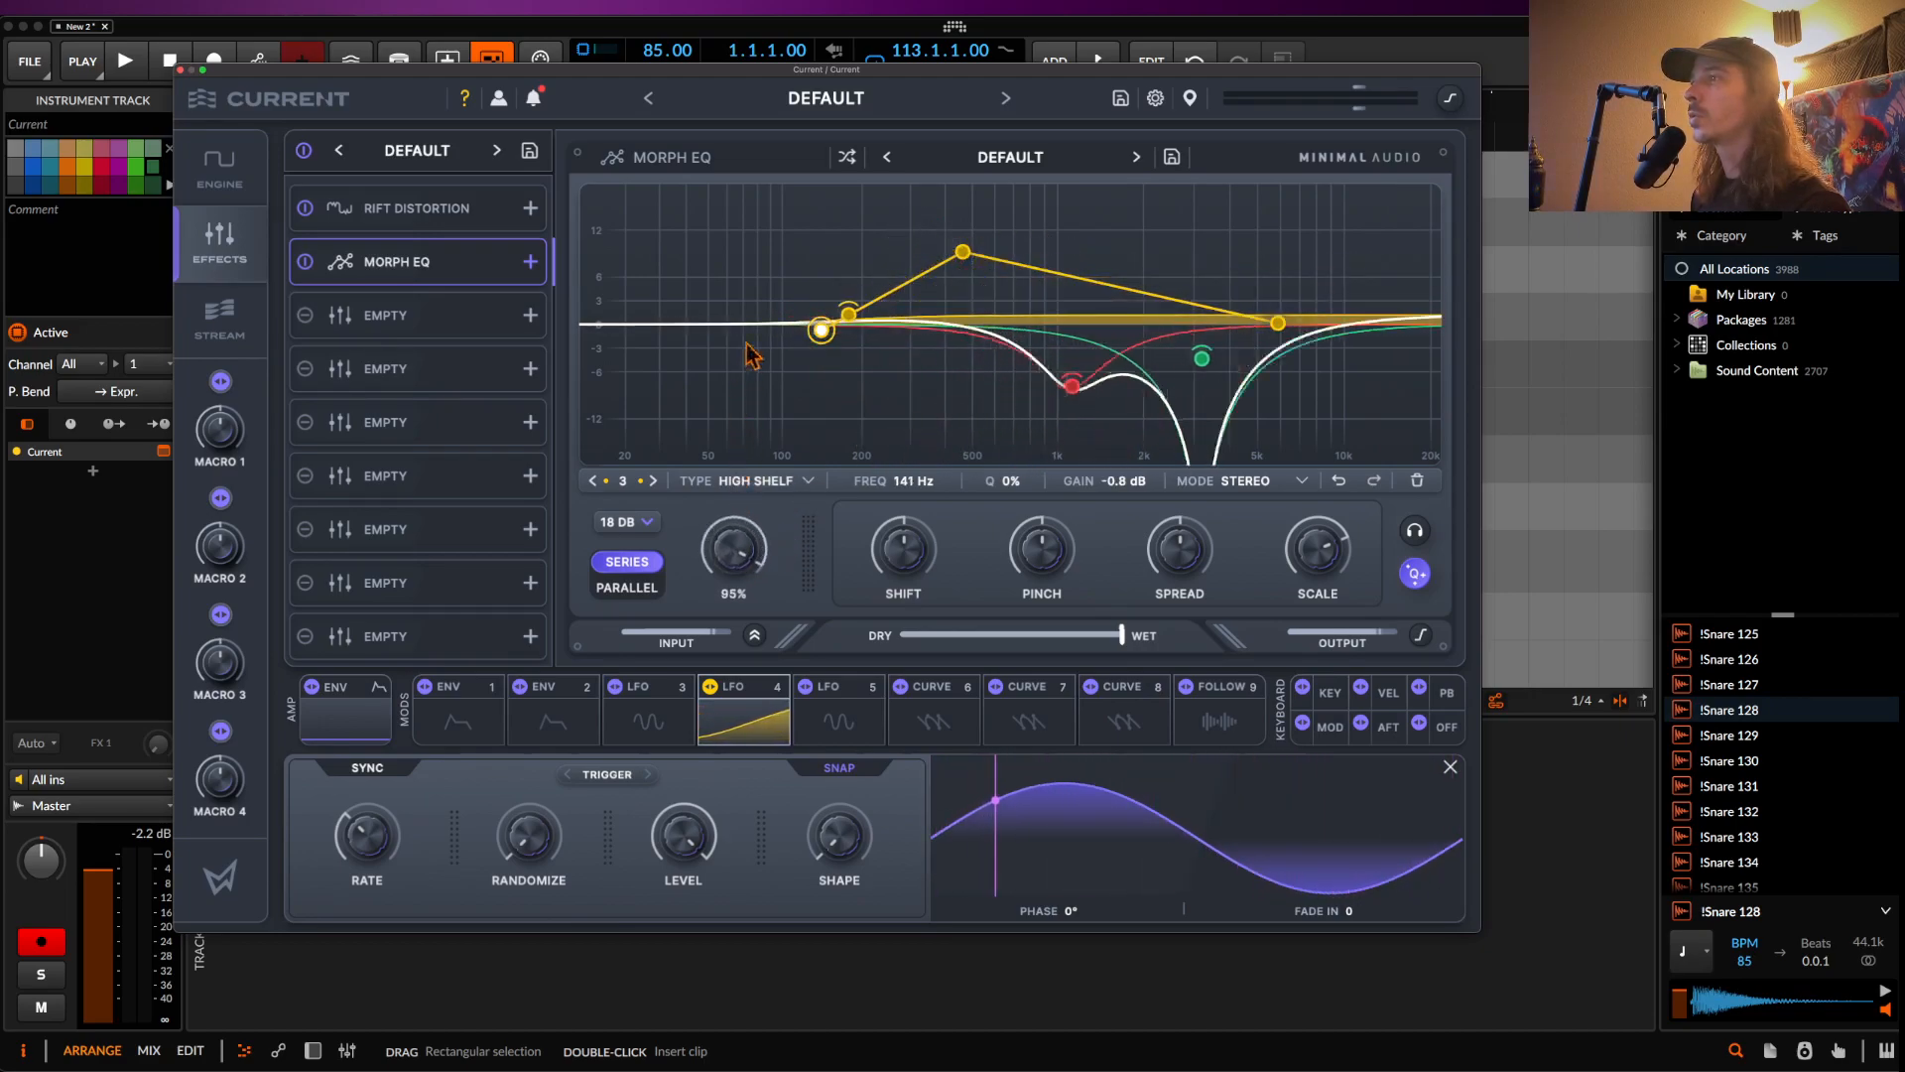
{"action": "left_click", "coordinate": [765, 485]}
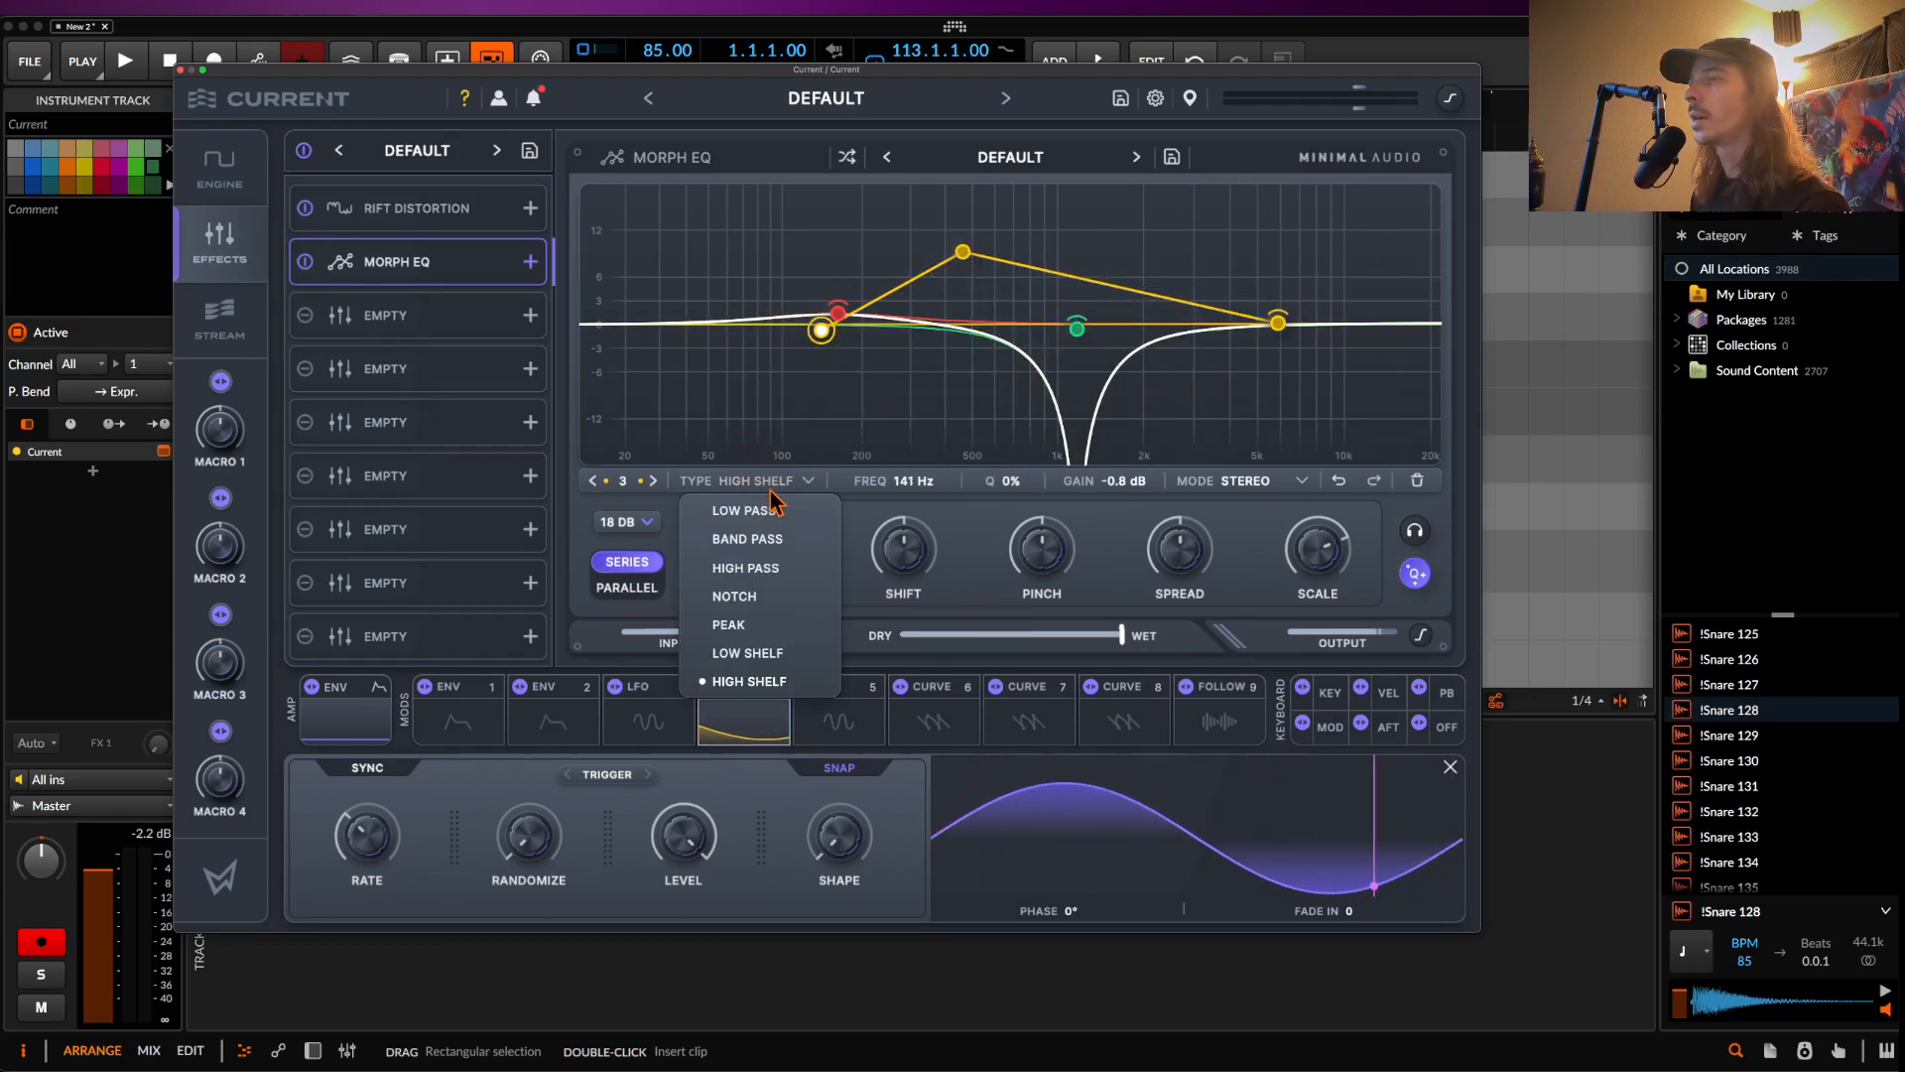
{"action": "left_click", "coordinate": [783, 623]}
{"action": "left_click_drag", "start_coordinate": [731, 544], "coordinate": [742, 375]}
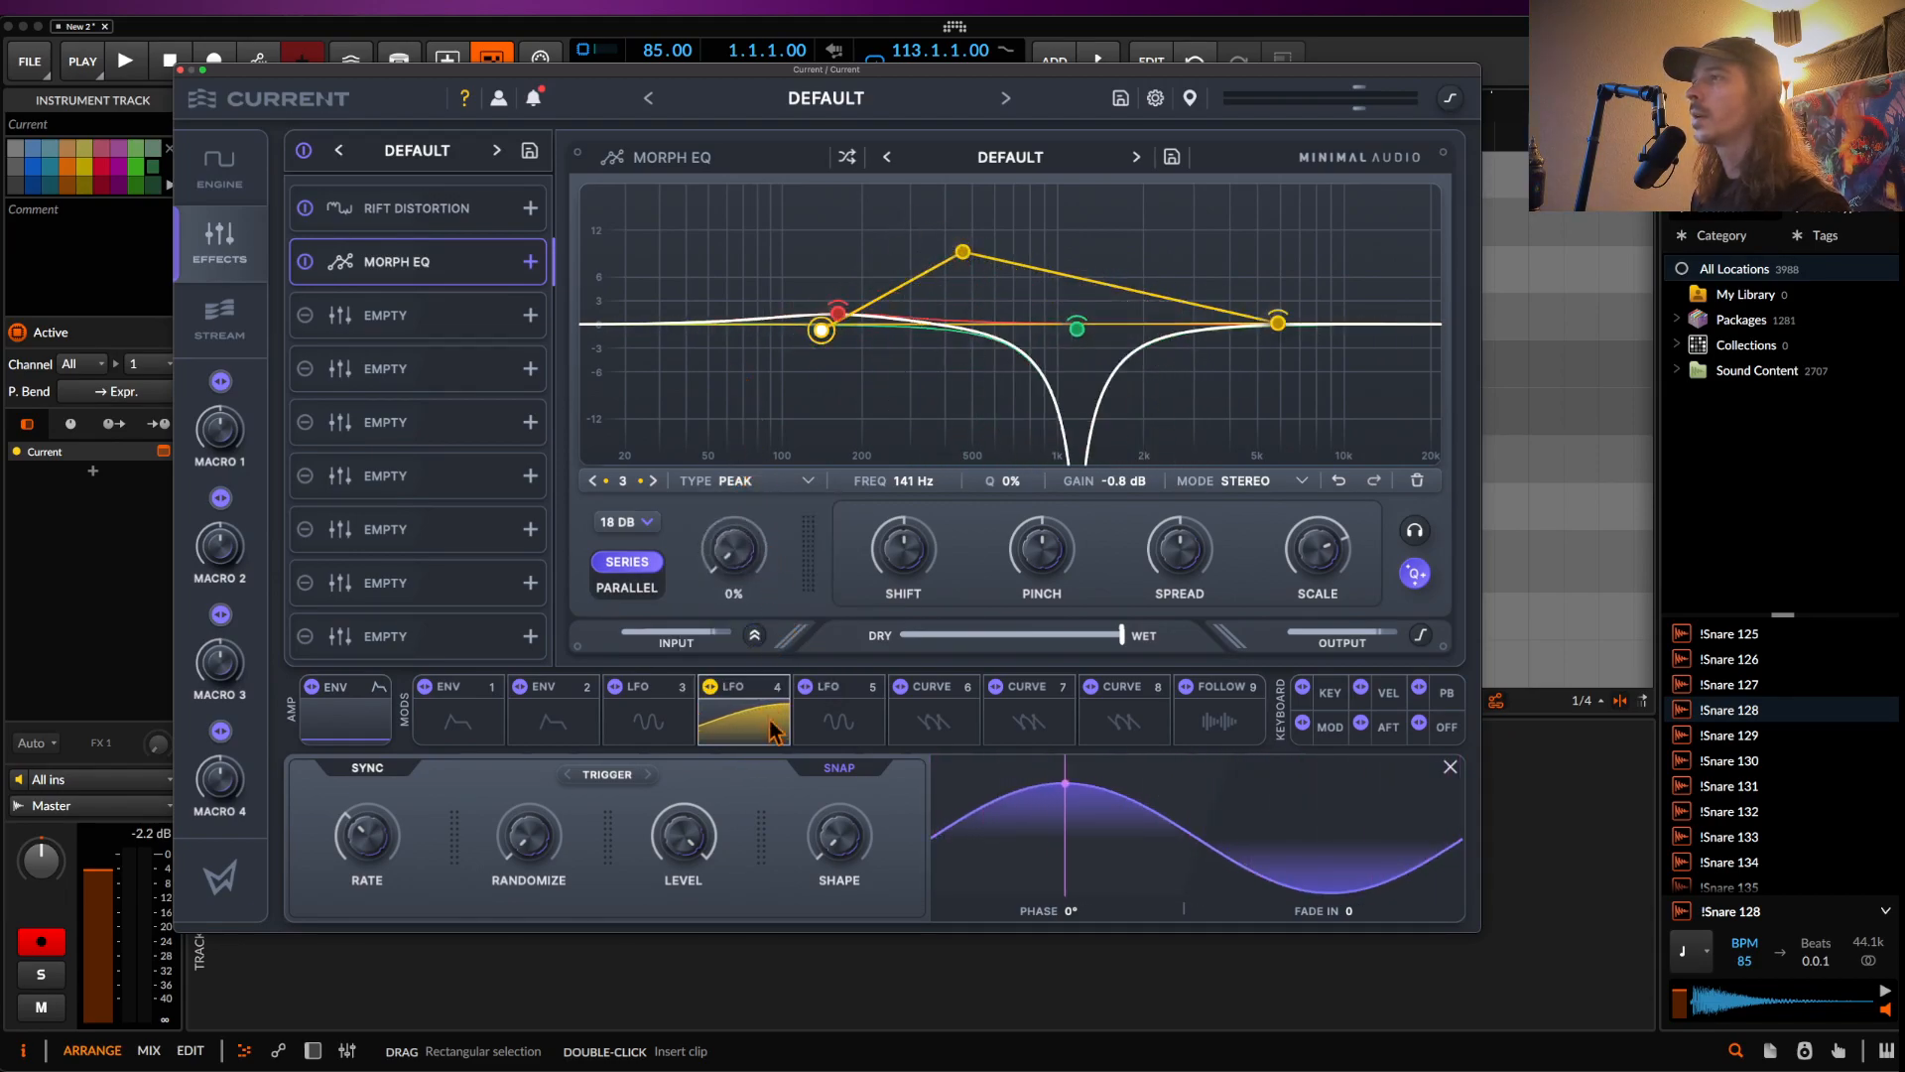
- Add a low-pass band at about 19.3 kHz and draw its morph path through about 1.54 kHz, 19.6 kHz and 249 Hz
{"action": "left_click", "coordinate": [1429, 326]}
{"action": "left_click_drag", "start_coordinate": [1429, 325], "coordinate": [1416, 331]}
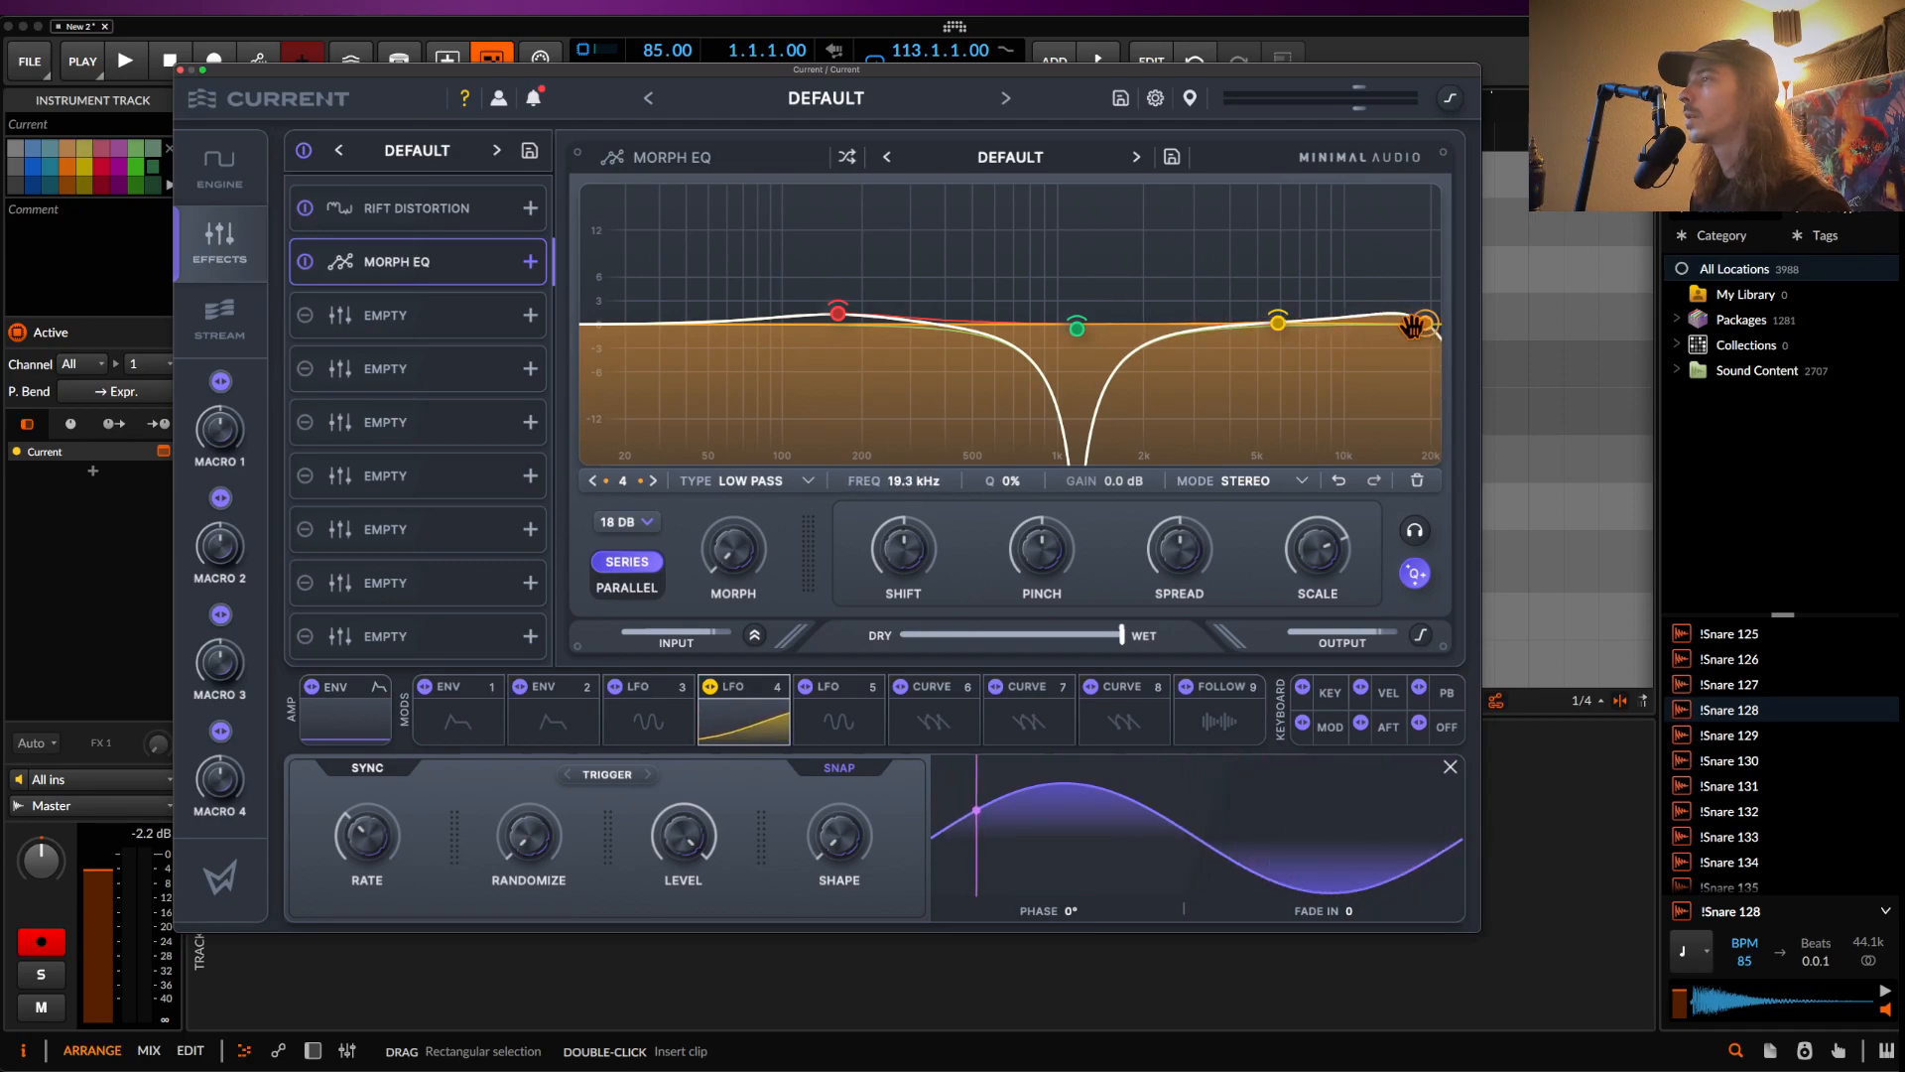
{"action": "left_click", "coordinate": [1111, 338]}
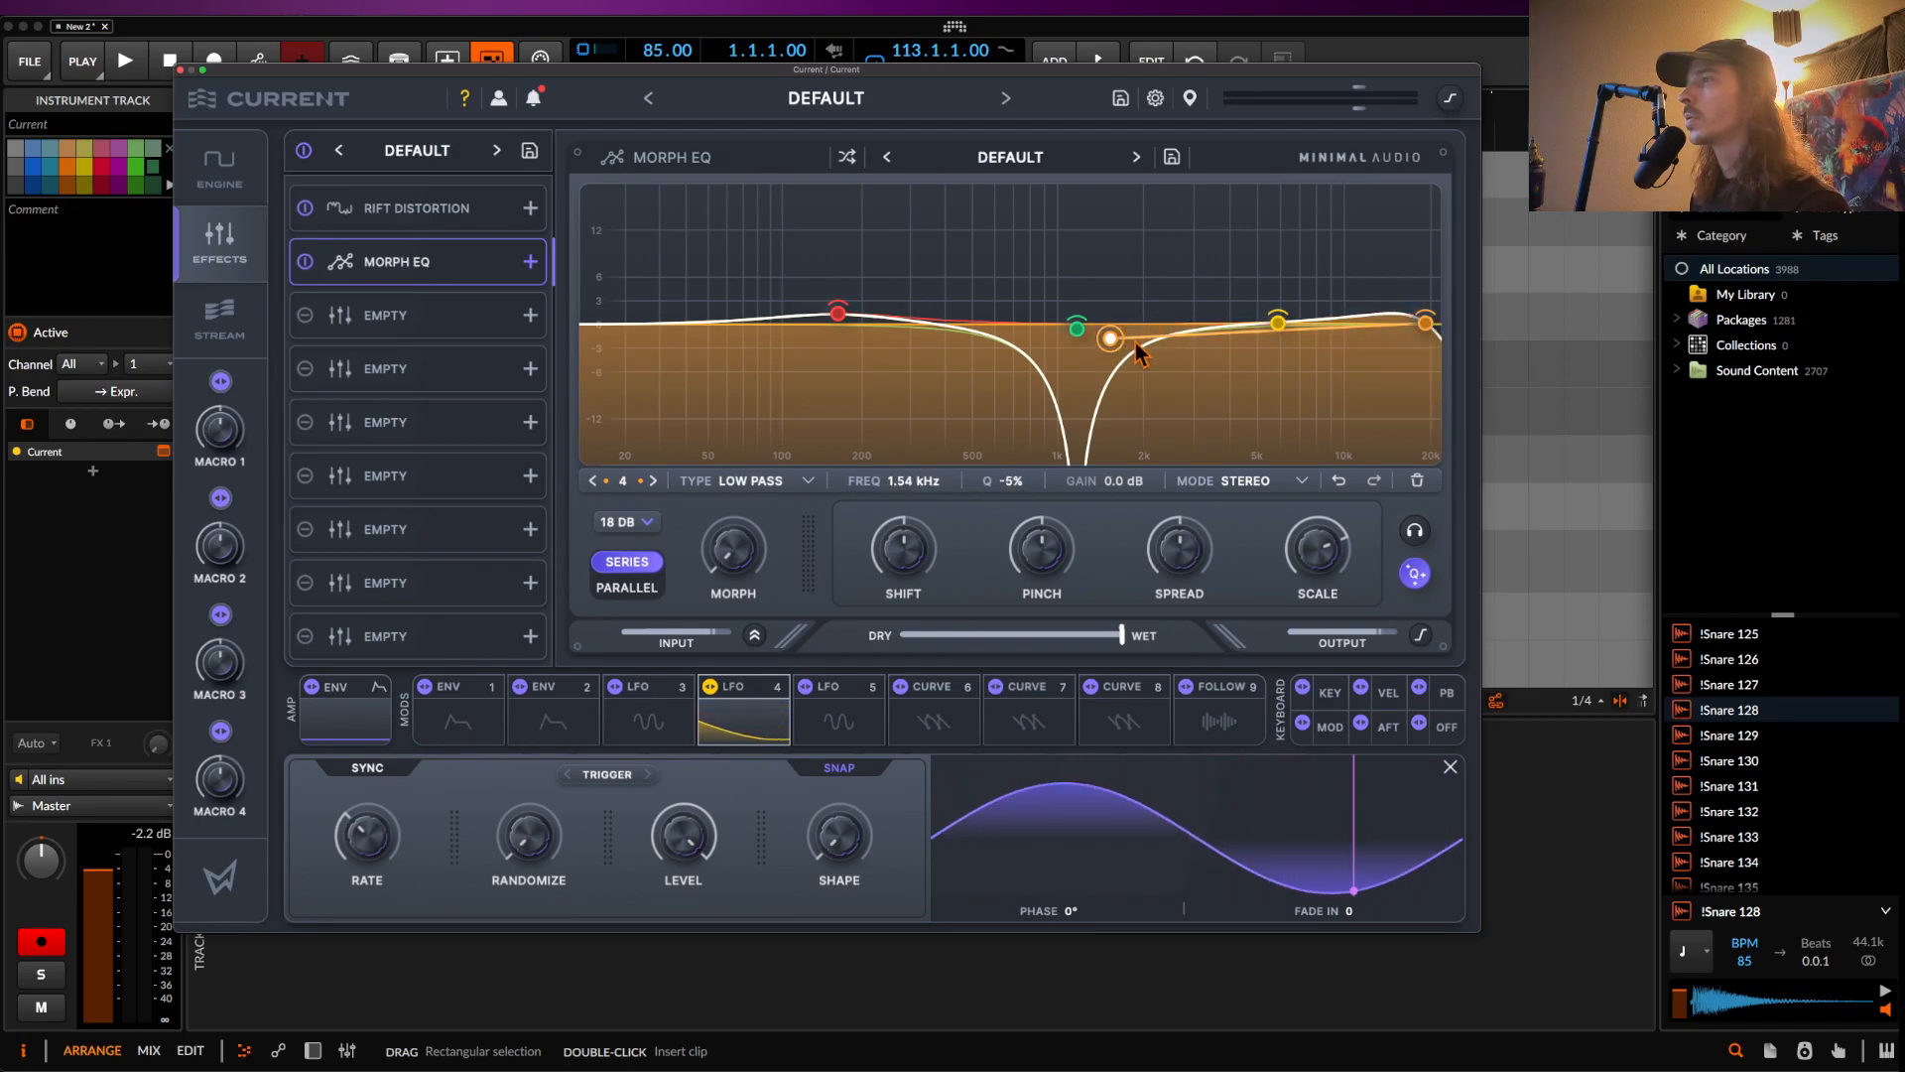
{"action": "left_click", "coordinate": [1427, 362]}
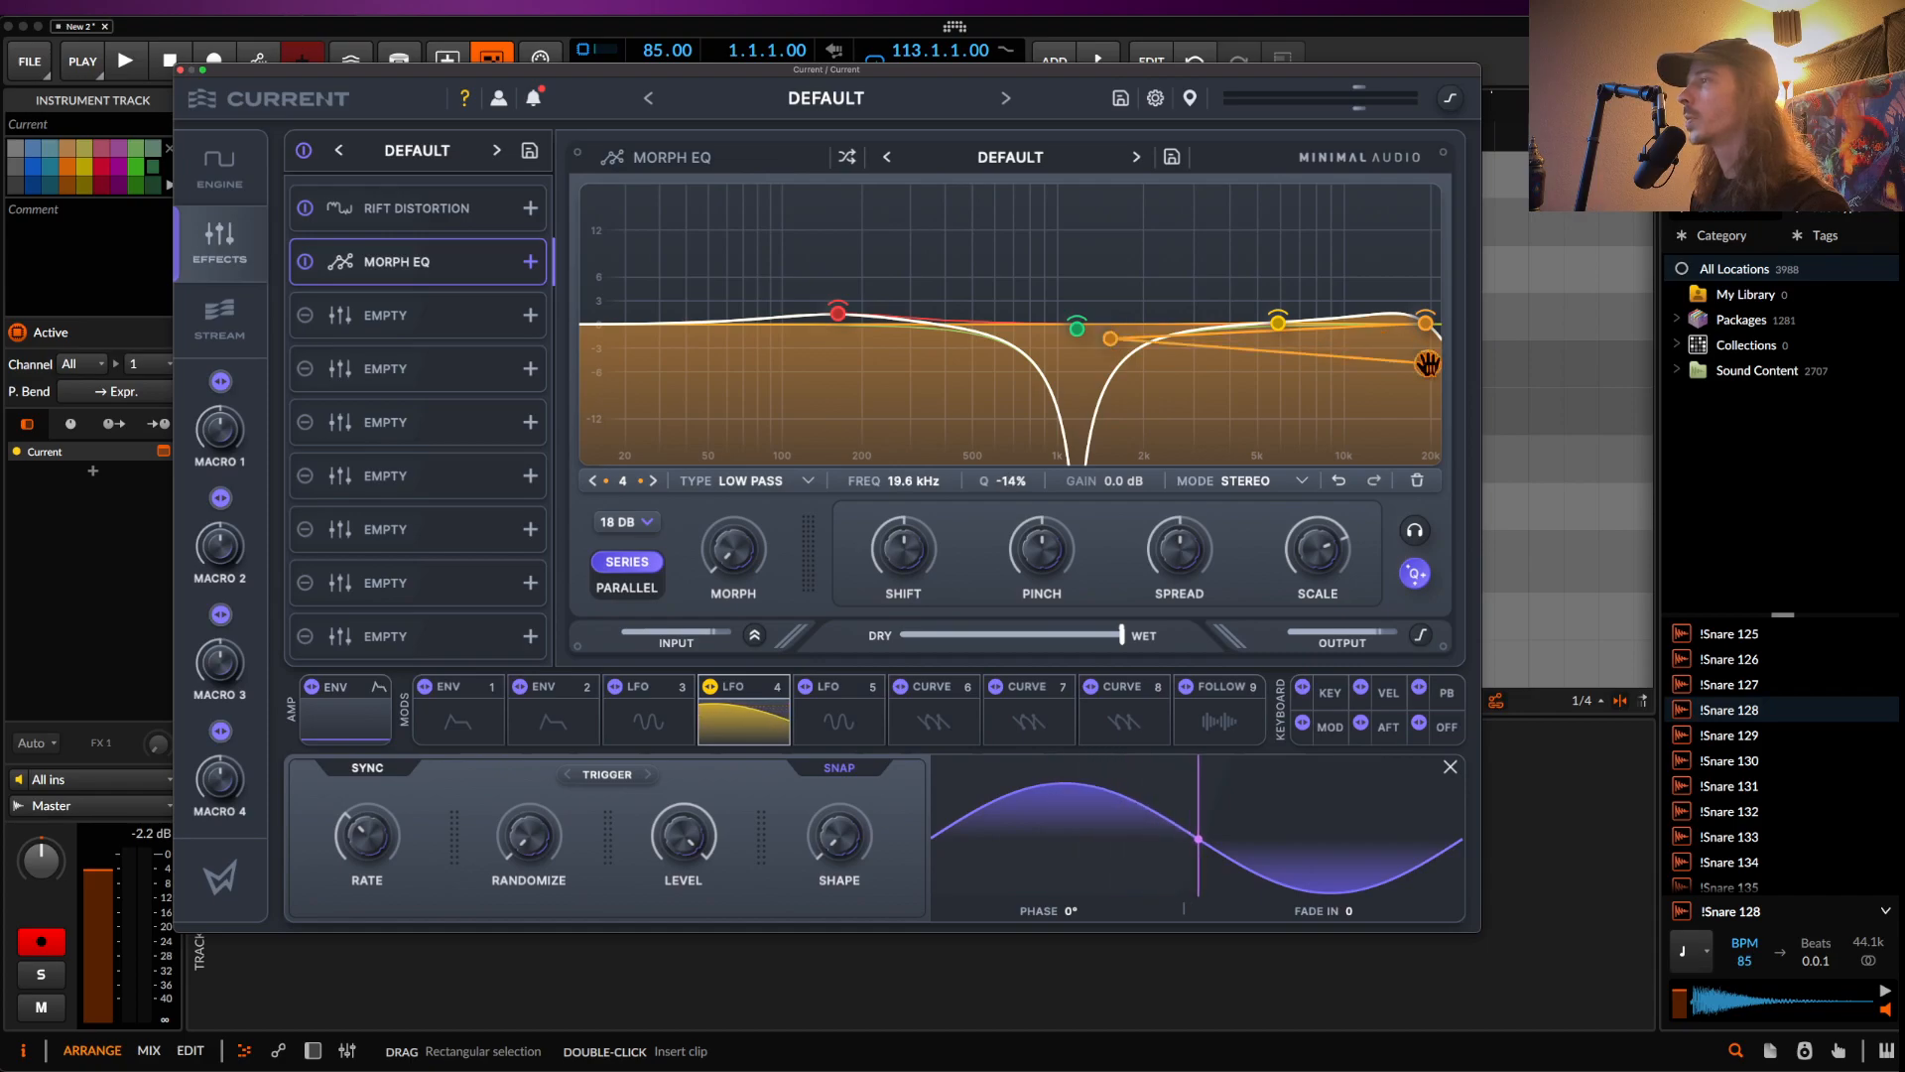
{"action": "left_click", "coordinate": [886, 362]}
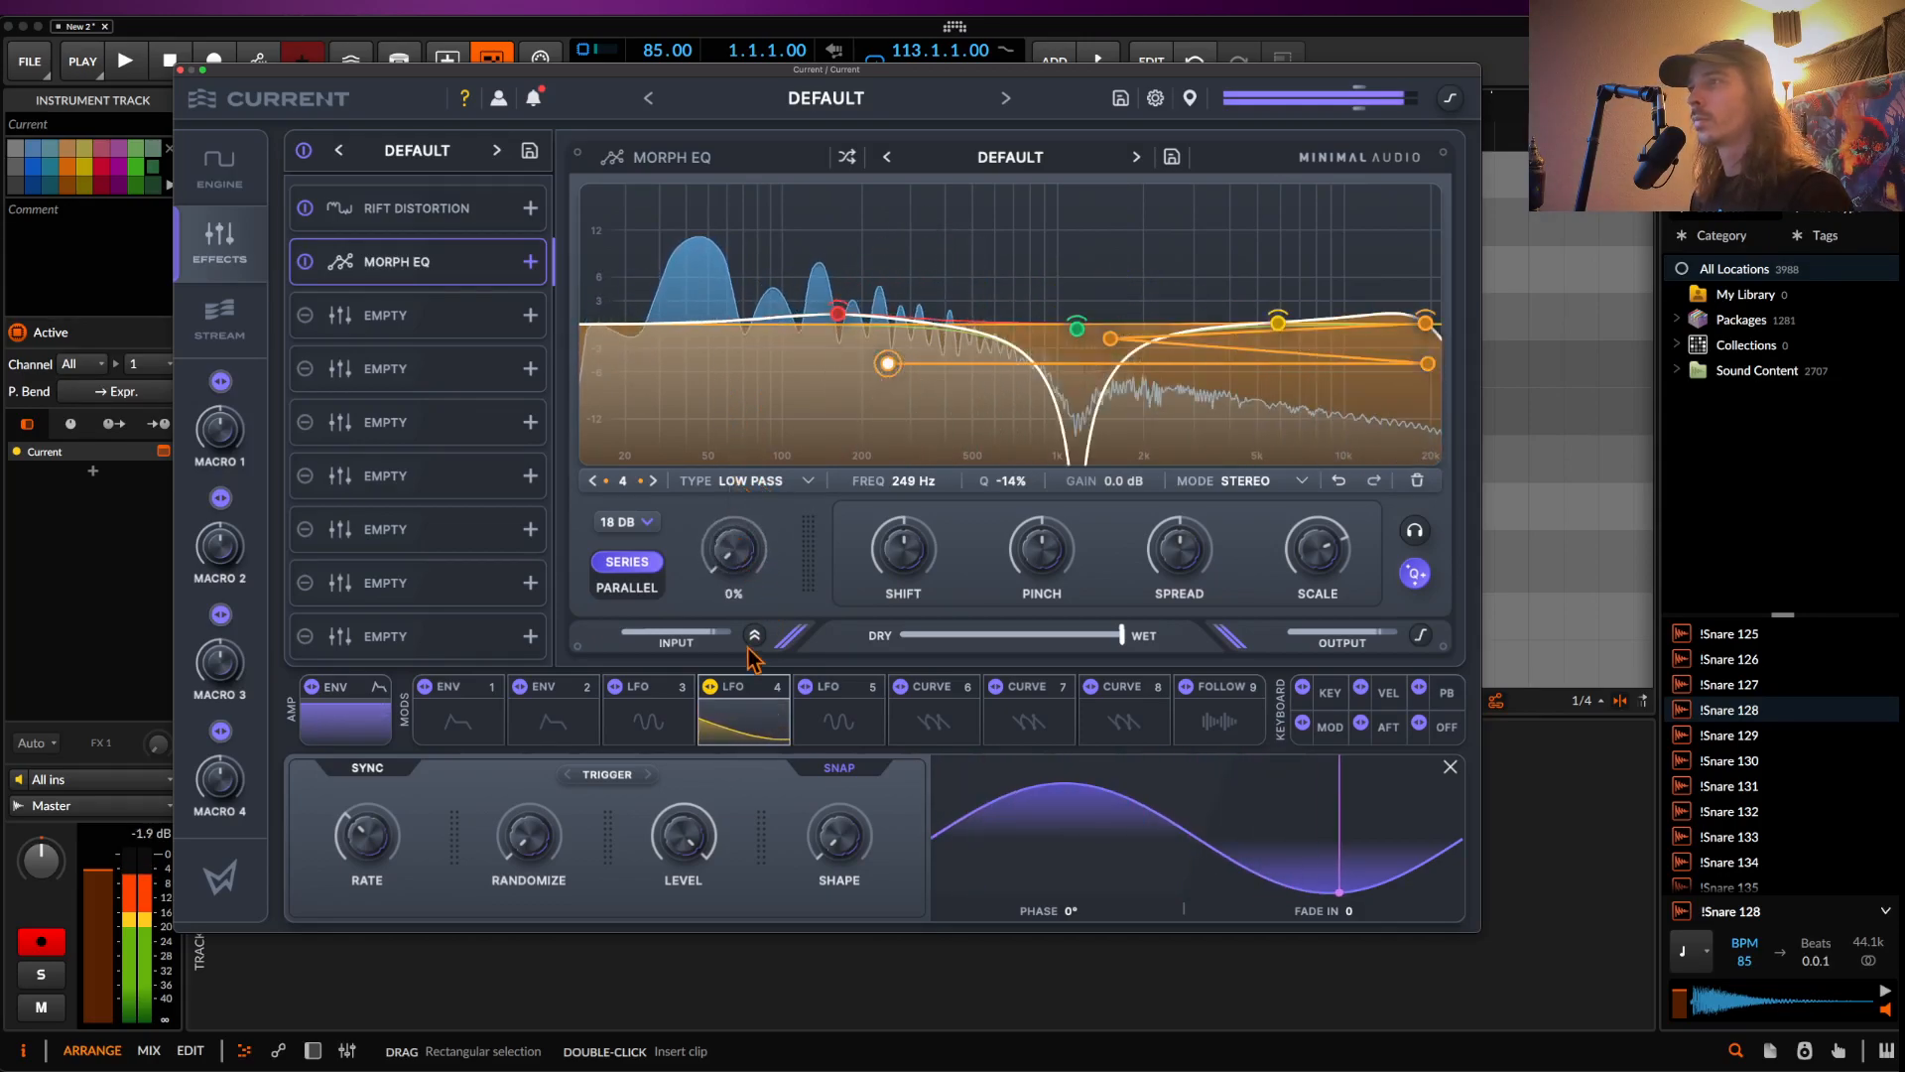
- Load Fuse Compressor into the third effects slot and modulate the Morph EQ's morph amount with LFO 4
{"action": "left_click", "coordinate": [387, 330]}
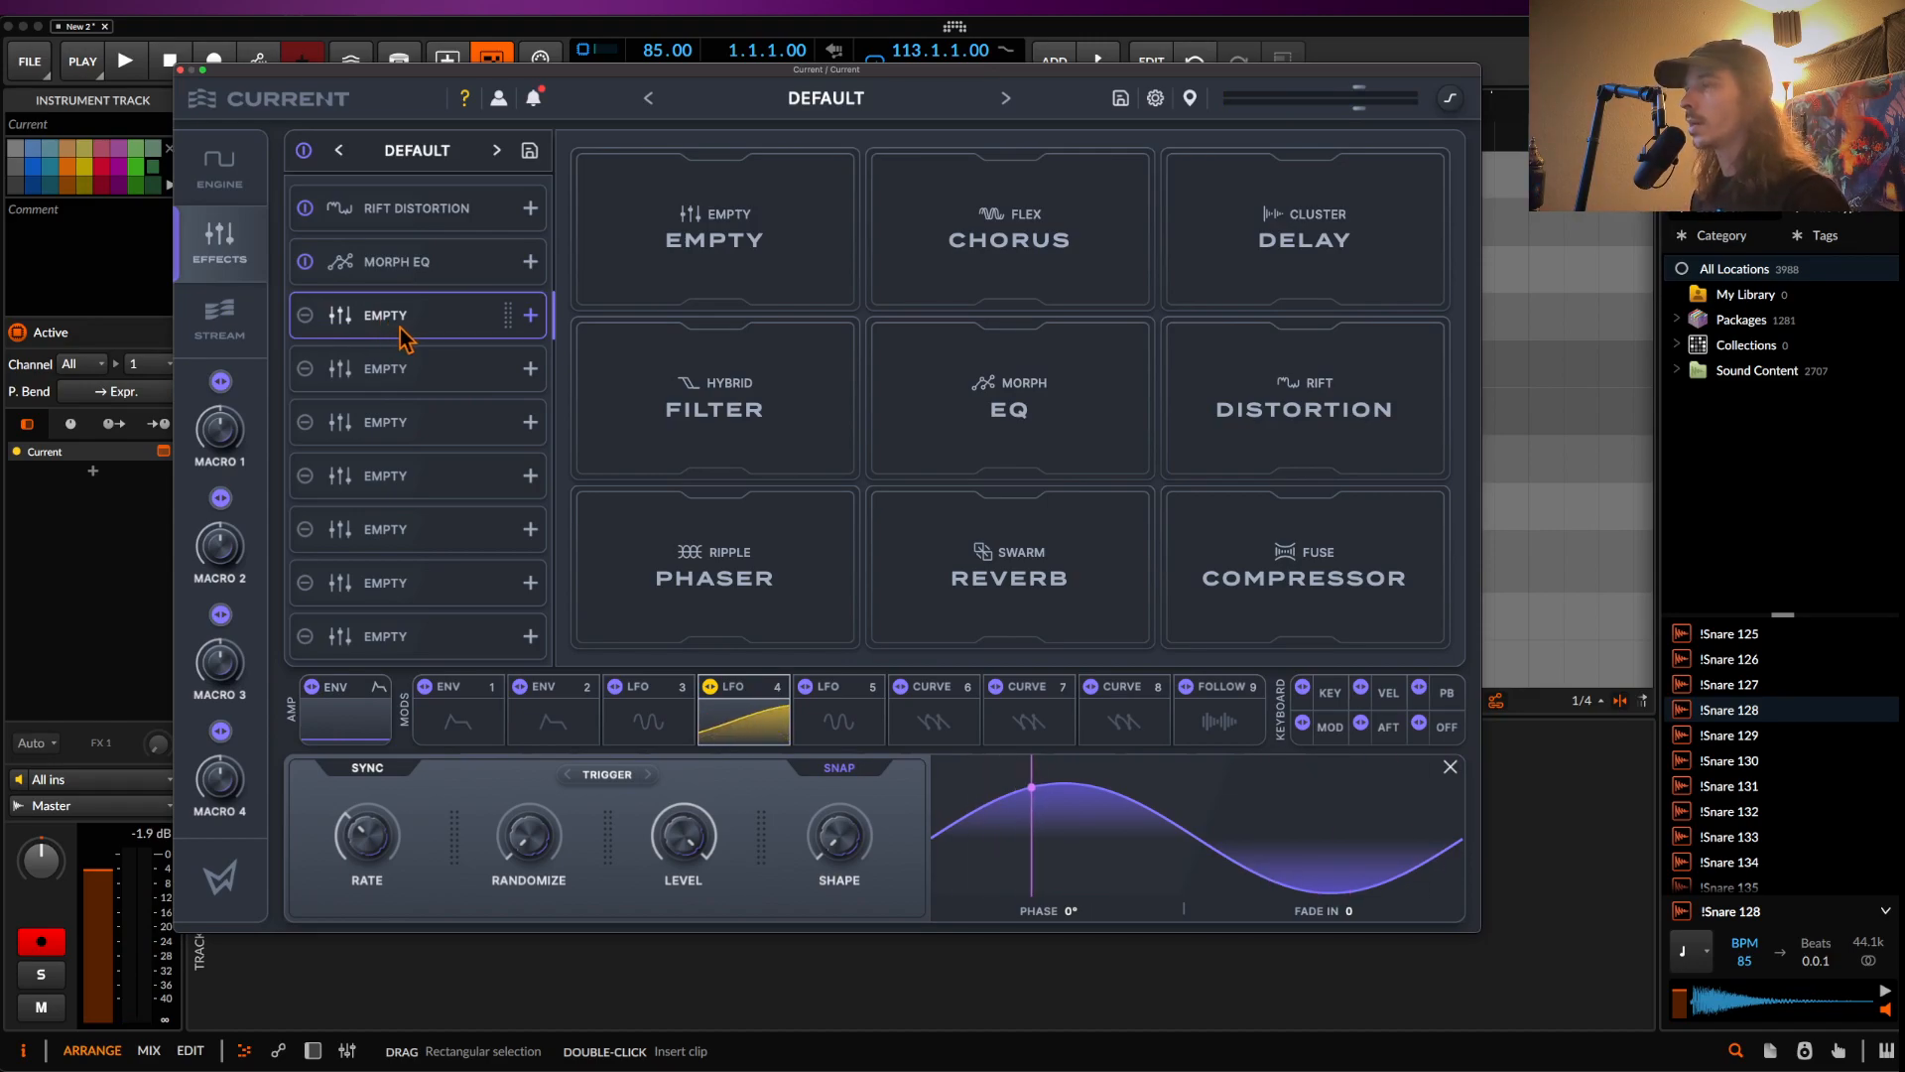
{"action": "left_click", "coordinate": [1292, 521]}
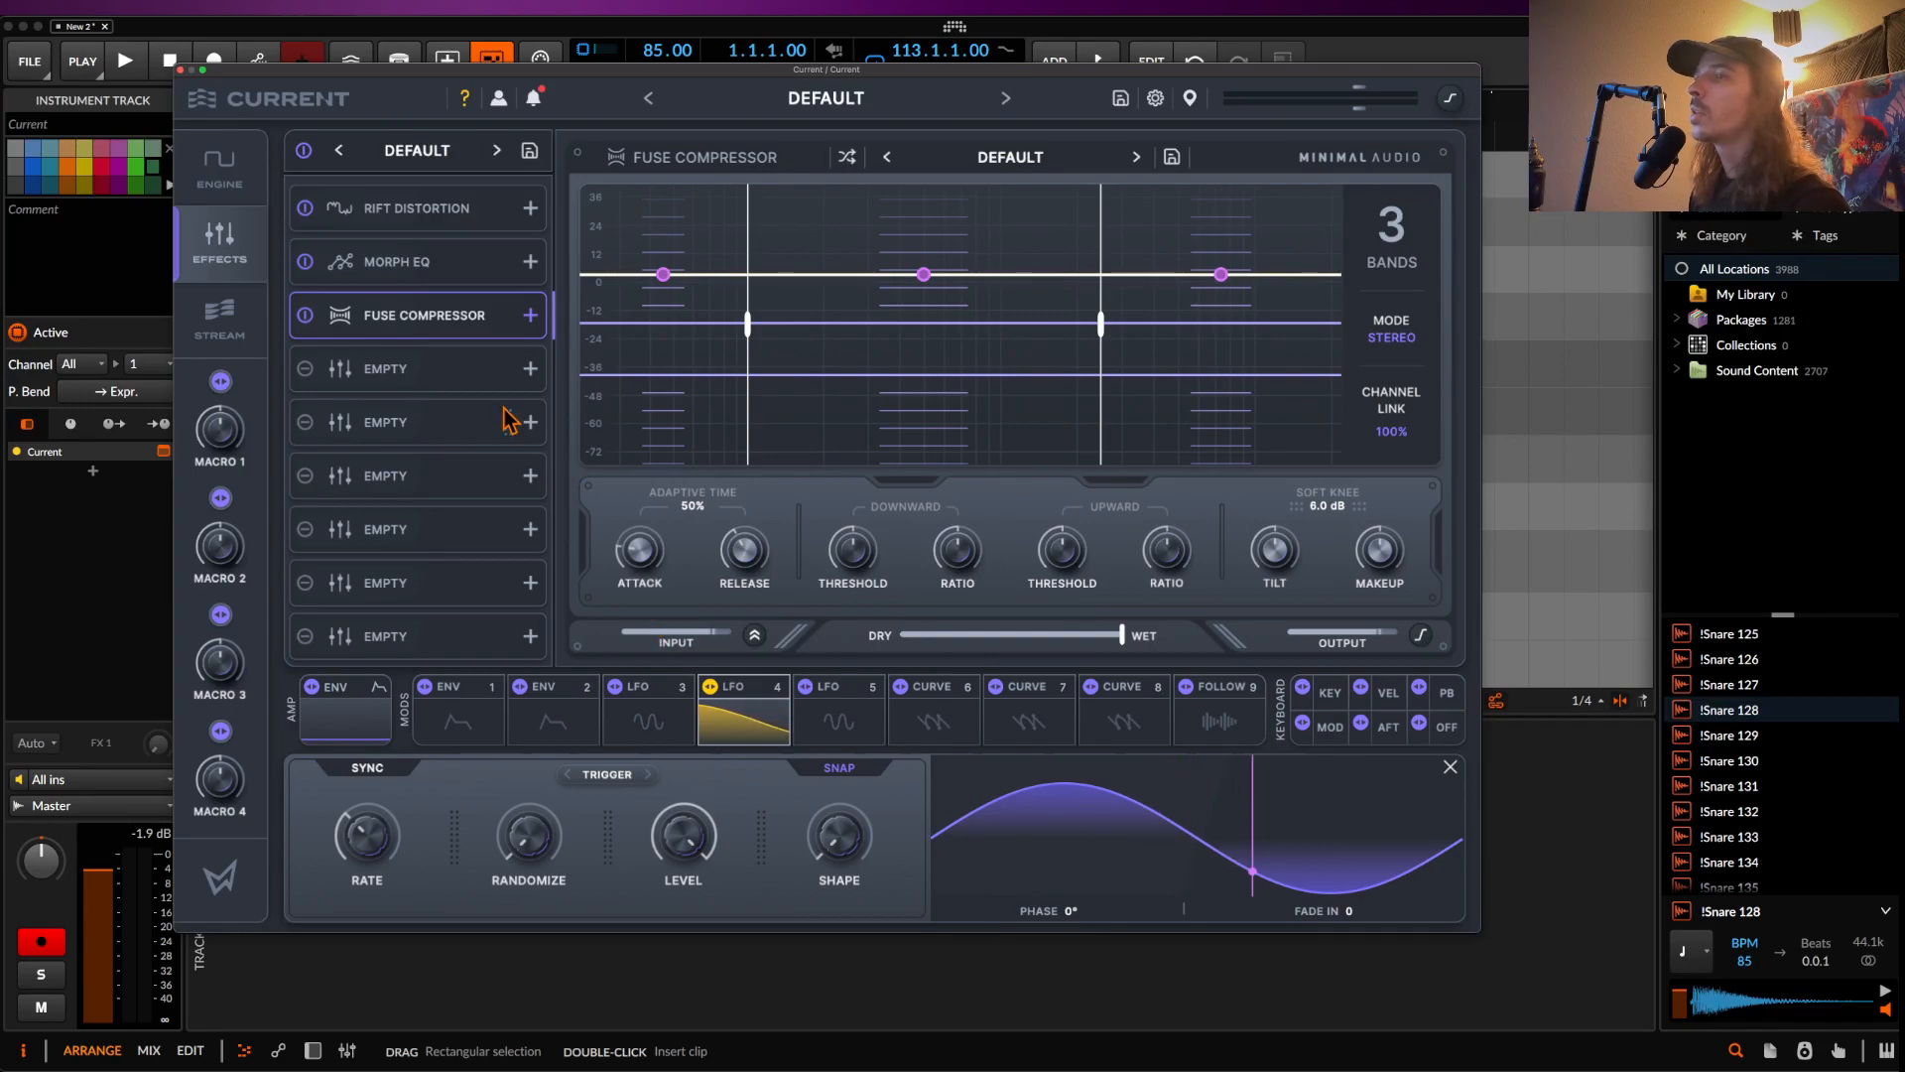
{"action": "left_click", "coordinate": [395, 266]}
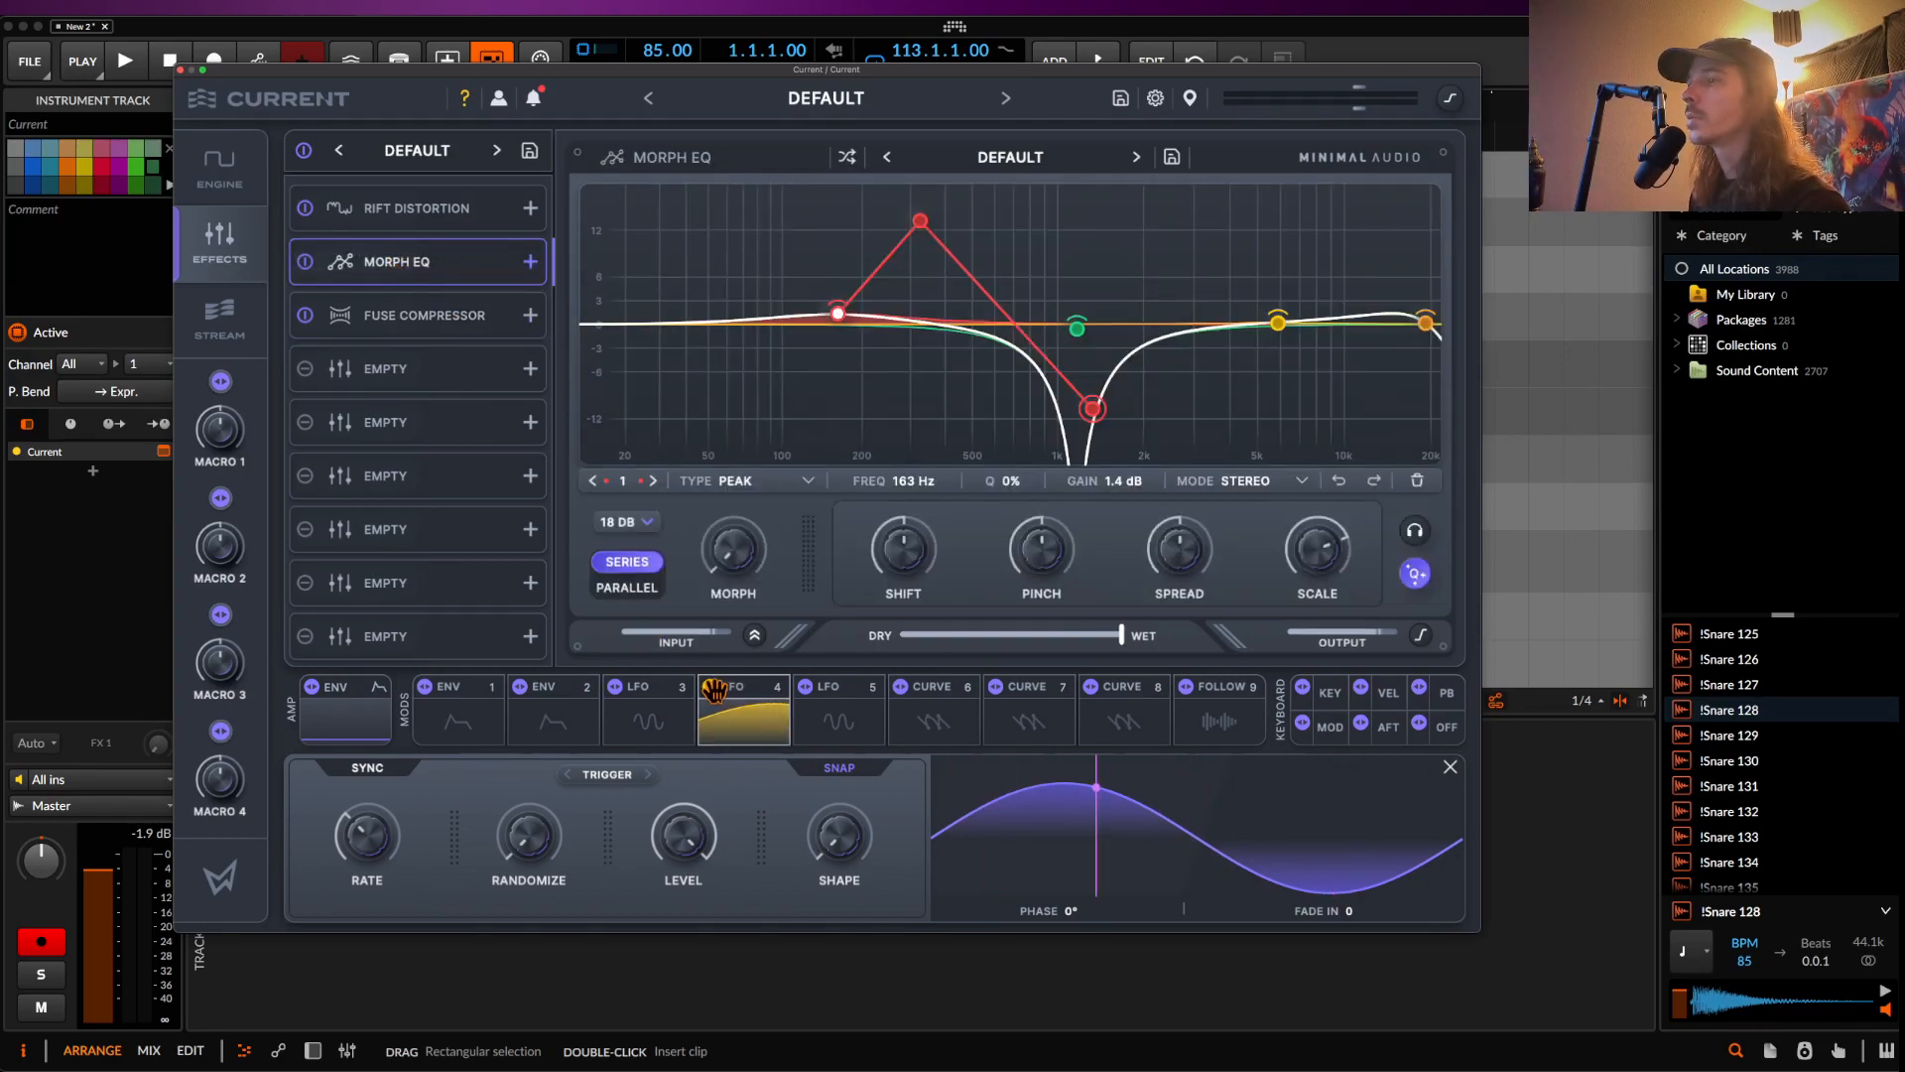
{"action": "left_click_drag", "start_coordinate": [709, 620], "coordinate": [686, 405]}
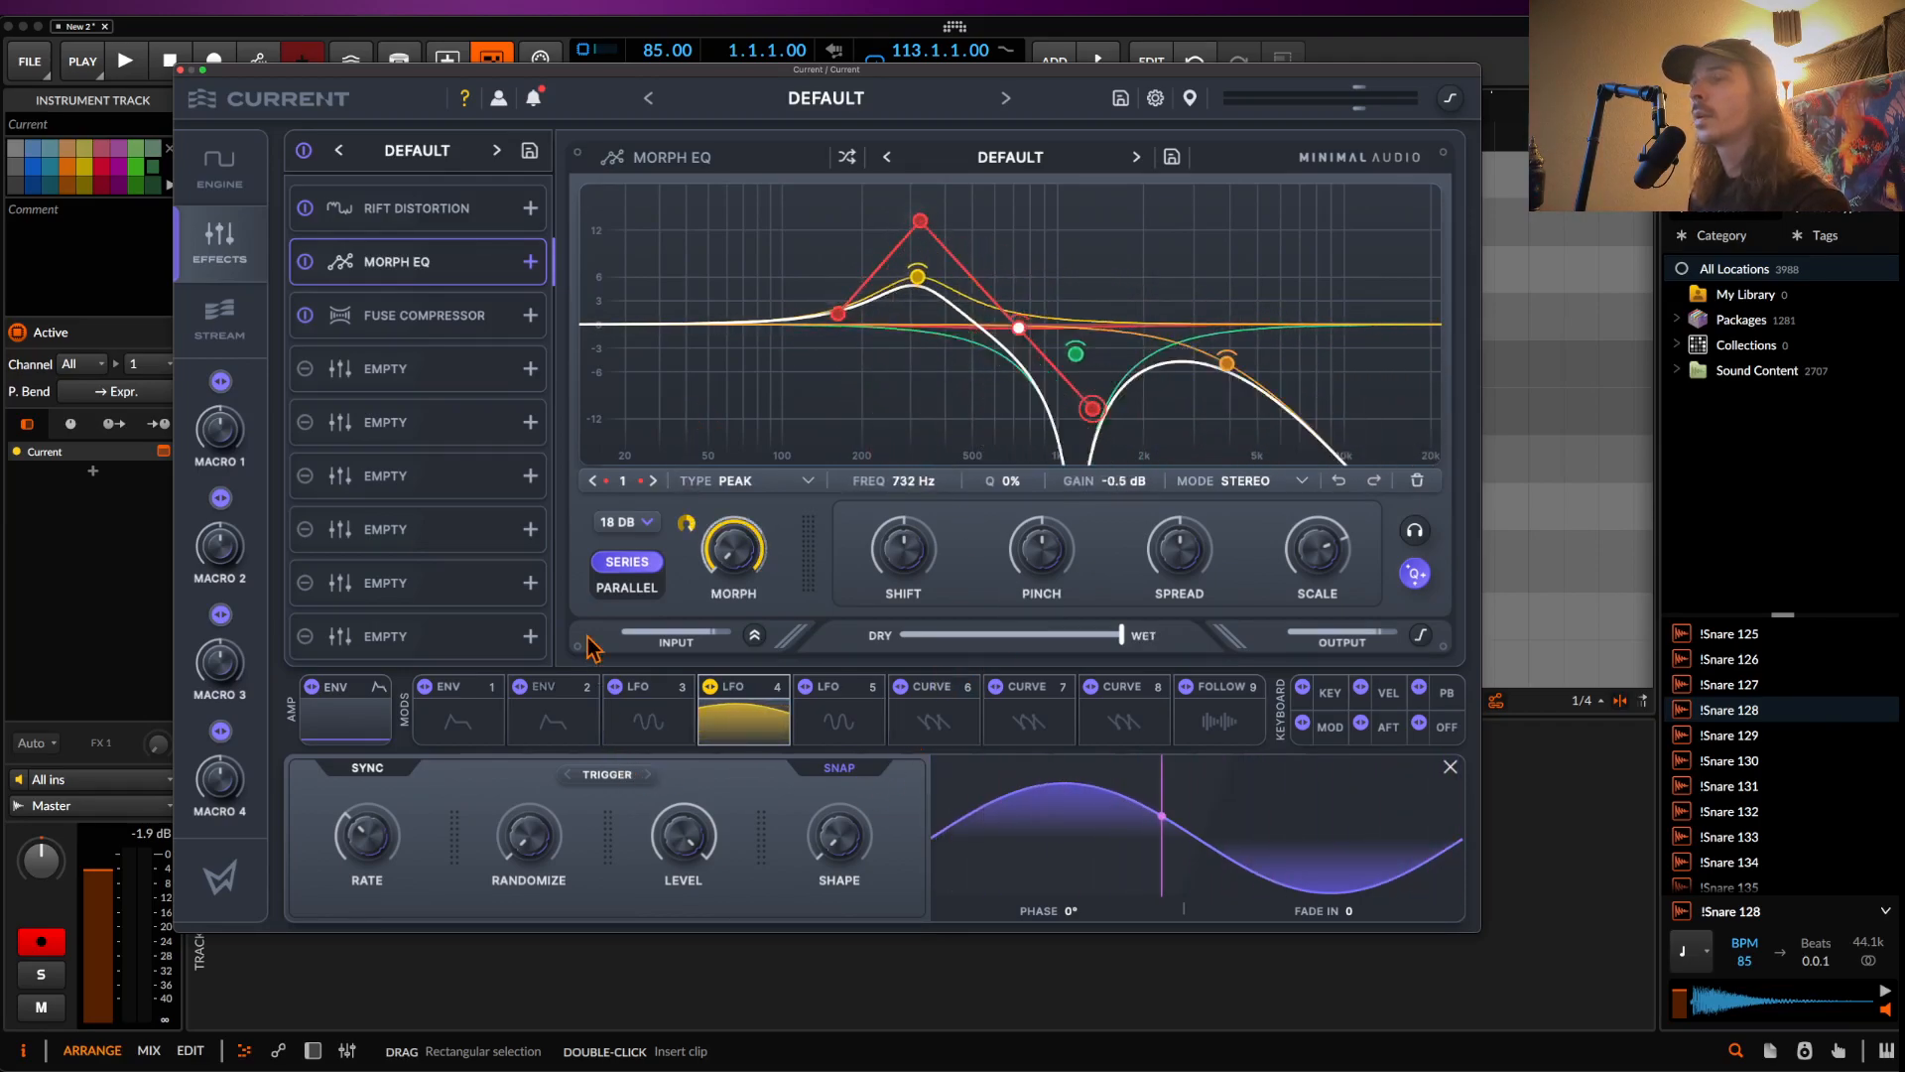
- Switch the Fuse Compressor to six bands and enable both its output clipper and the synth's main output clipper
{"action": "left_click", "coordinate": [397, 315]}
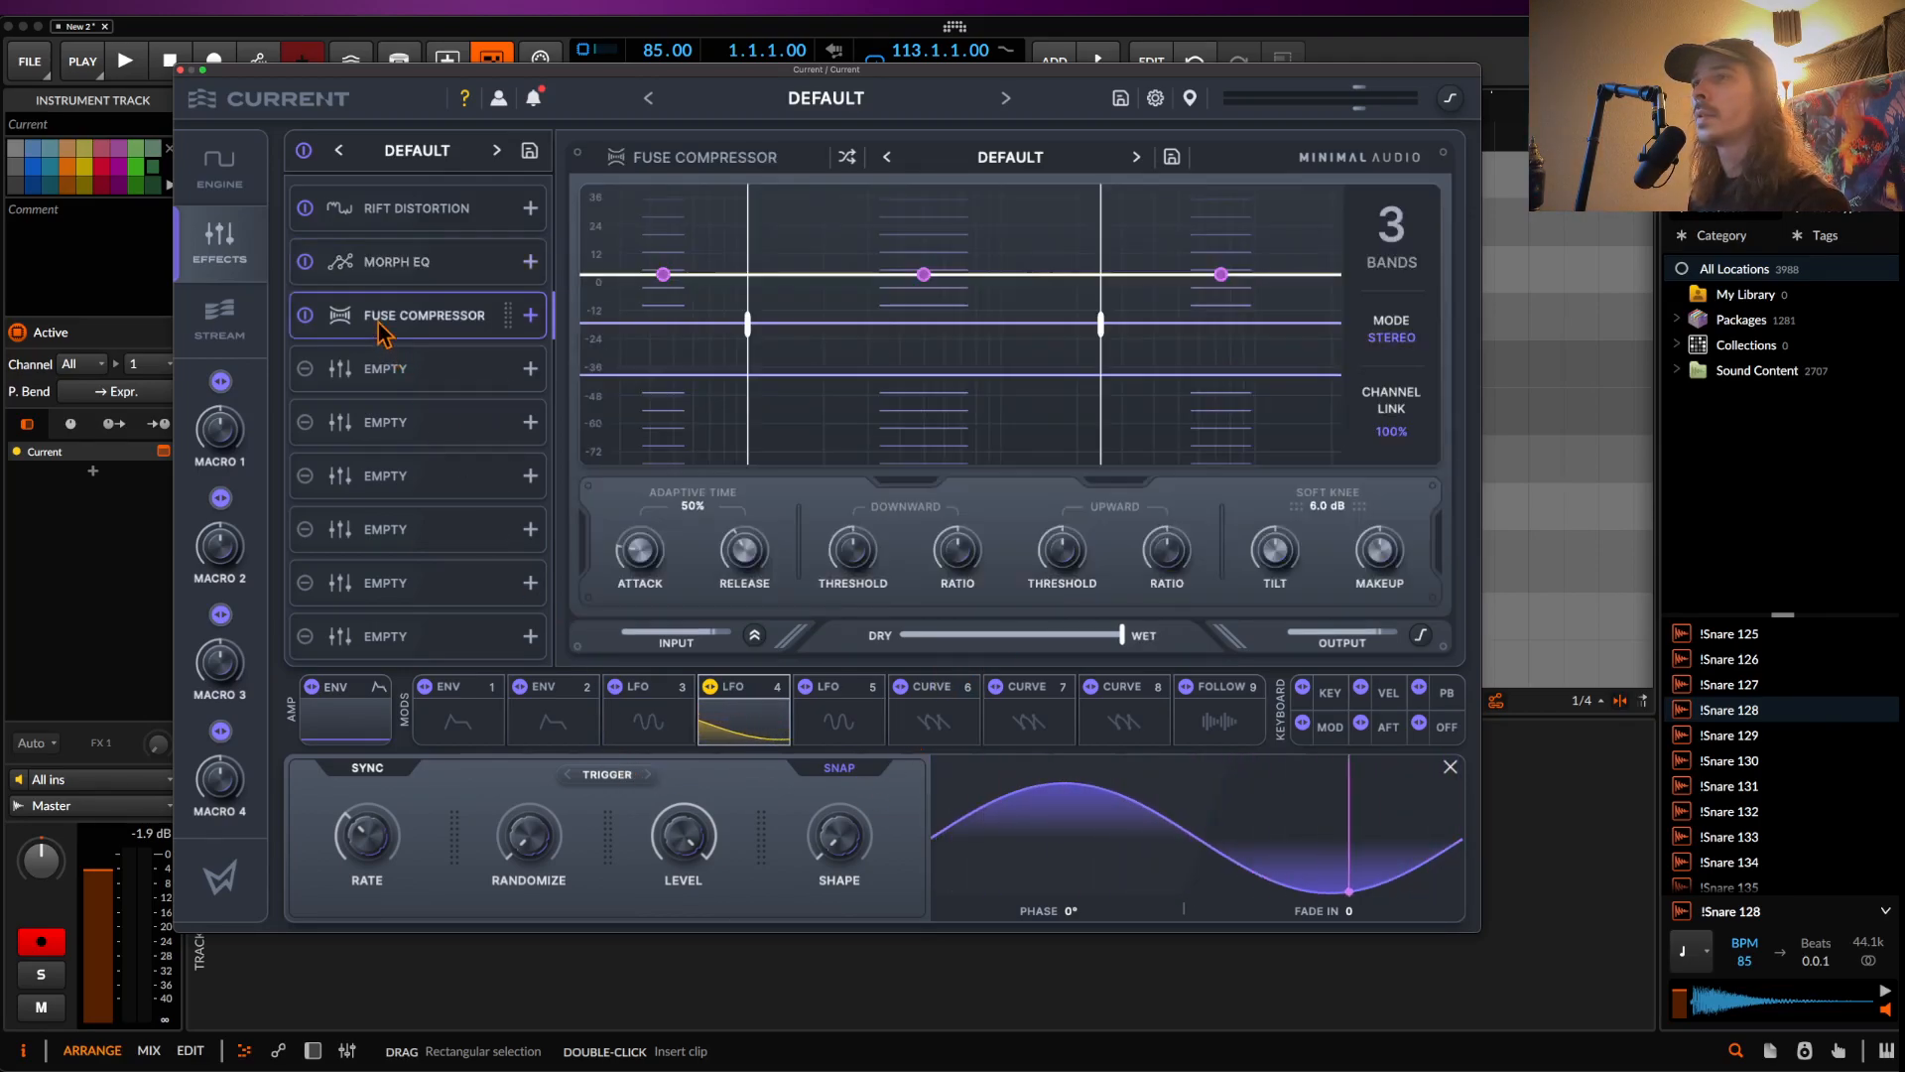
{"action": "left_click", "coordinate": [1369, 228]}
{"action": "left_click", "coordinate": [1402, 413]}
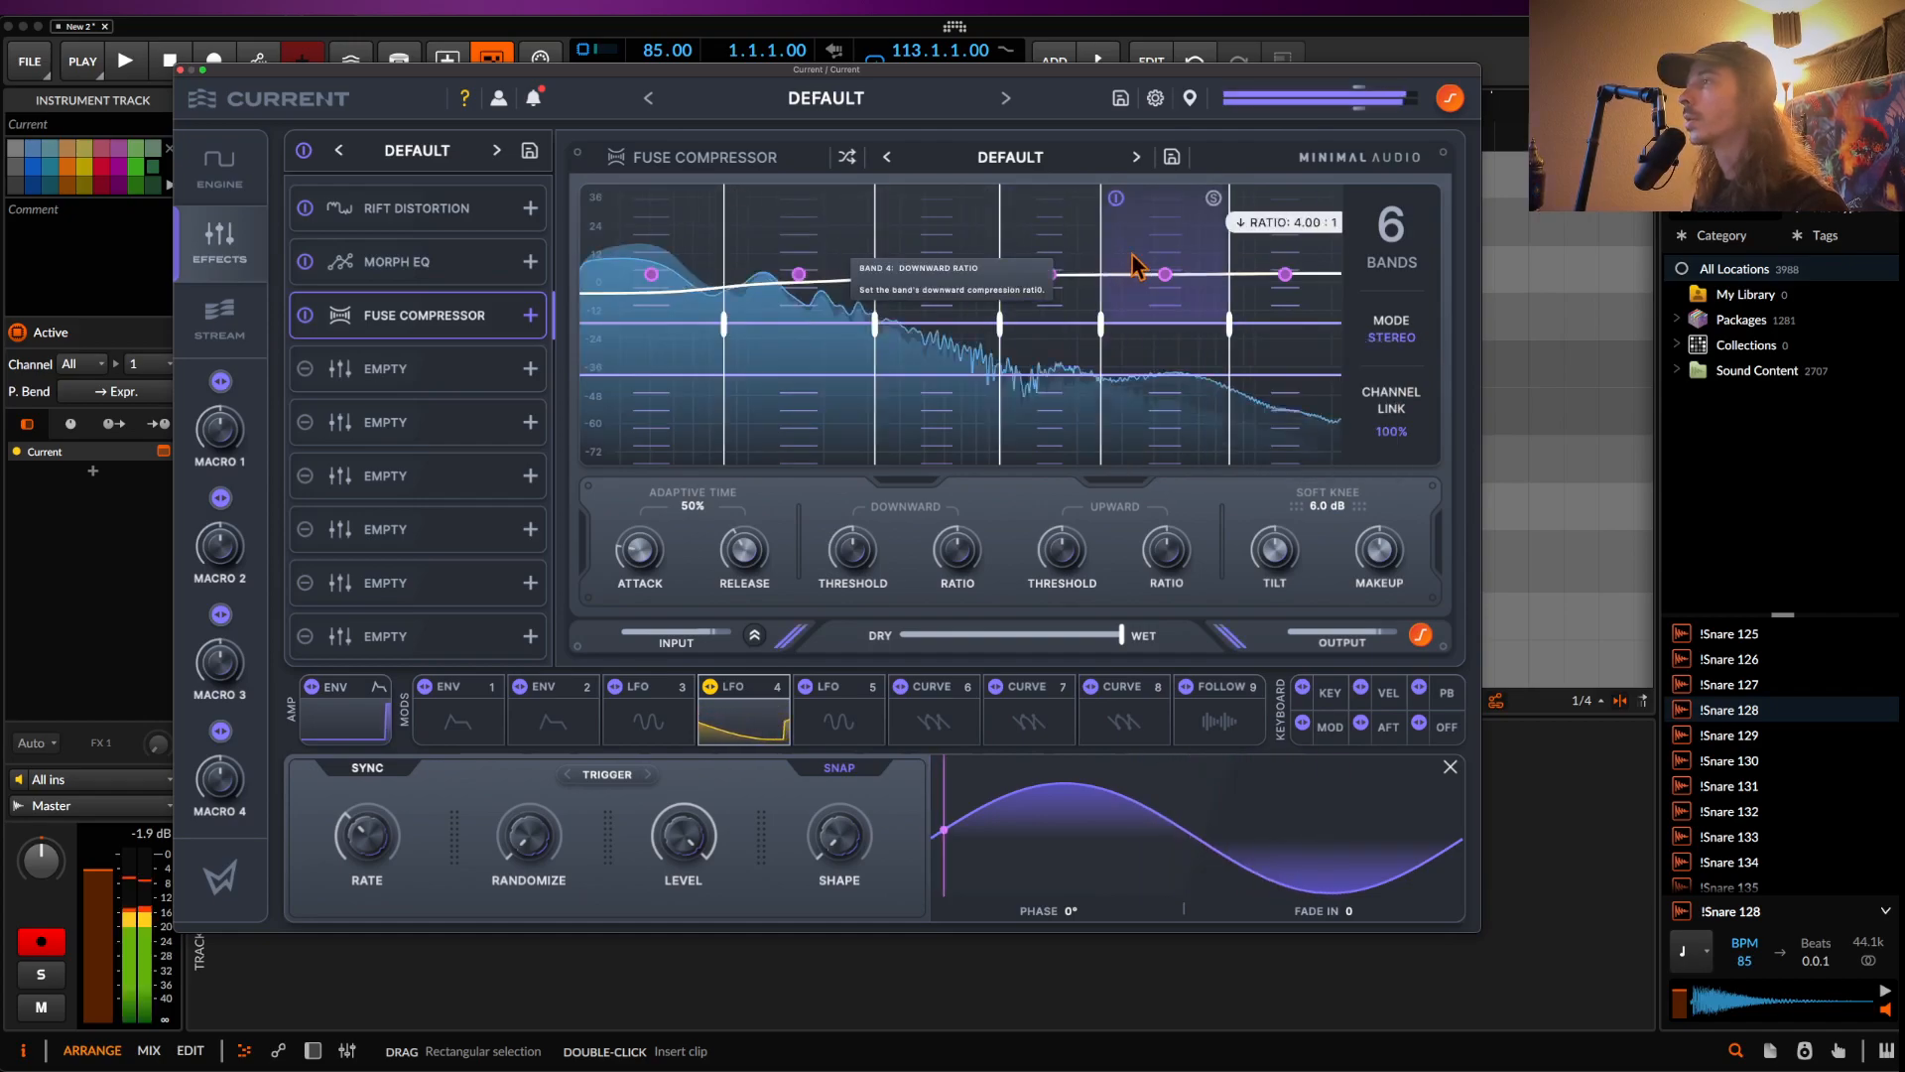
- Raise the outputs of compressor bands 3, 4 and 6, lower bands 2 and 5, and move the crossover between bands 2 and 3 down
{"action": "left_click_drag", "start_coordinate": [1288, 278], "coordinate": [1285, 226]}
{"action": "left_click_drag", "start_coordinate": [1169, 277], "coordinate": [1170, 302]}
{"action": "left_click_drag", "start_coordinate": [1051, 277], "coordinate": [1049, 260]}
{"action": "left_click_drag", "start_coordinate": [799, 274], "coordinate": [799, 336]}
{"action": "left_click_drag", "start_coordinate": [873, 266], "coordinate": [871, 266]}
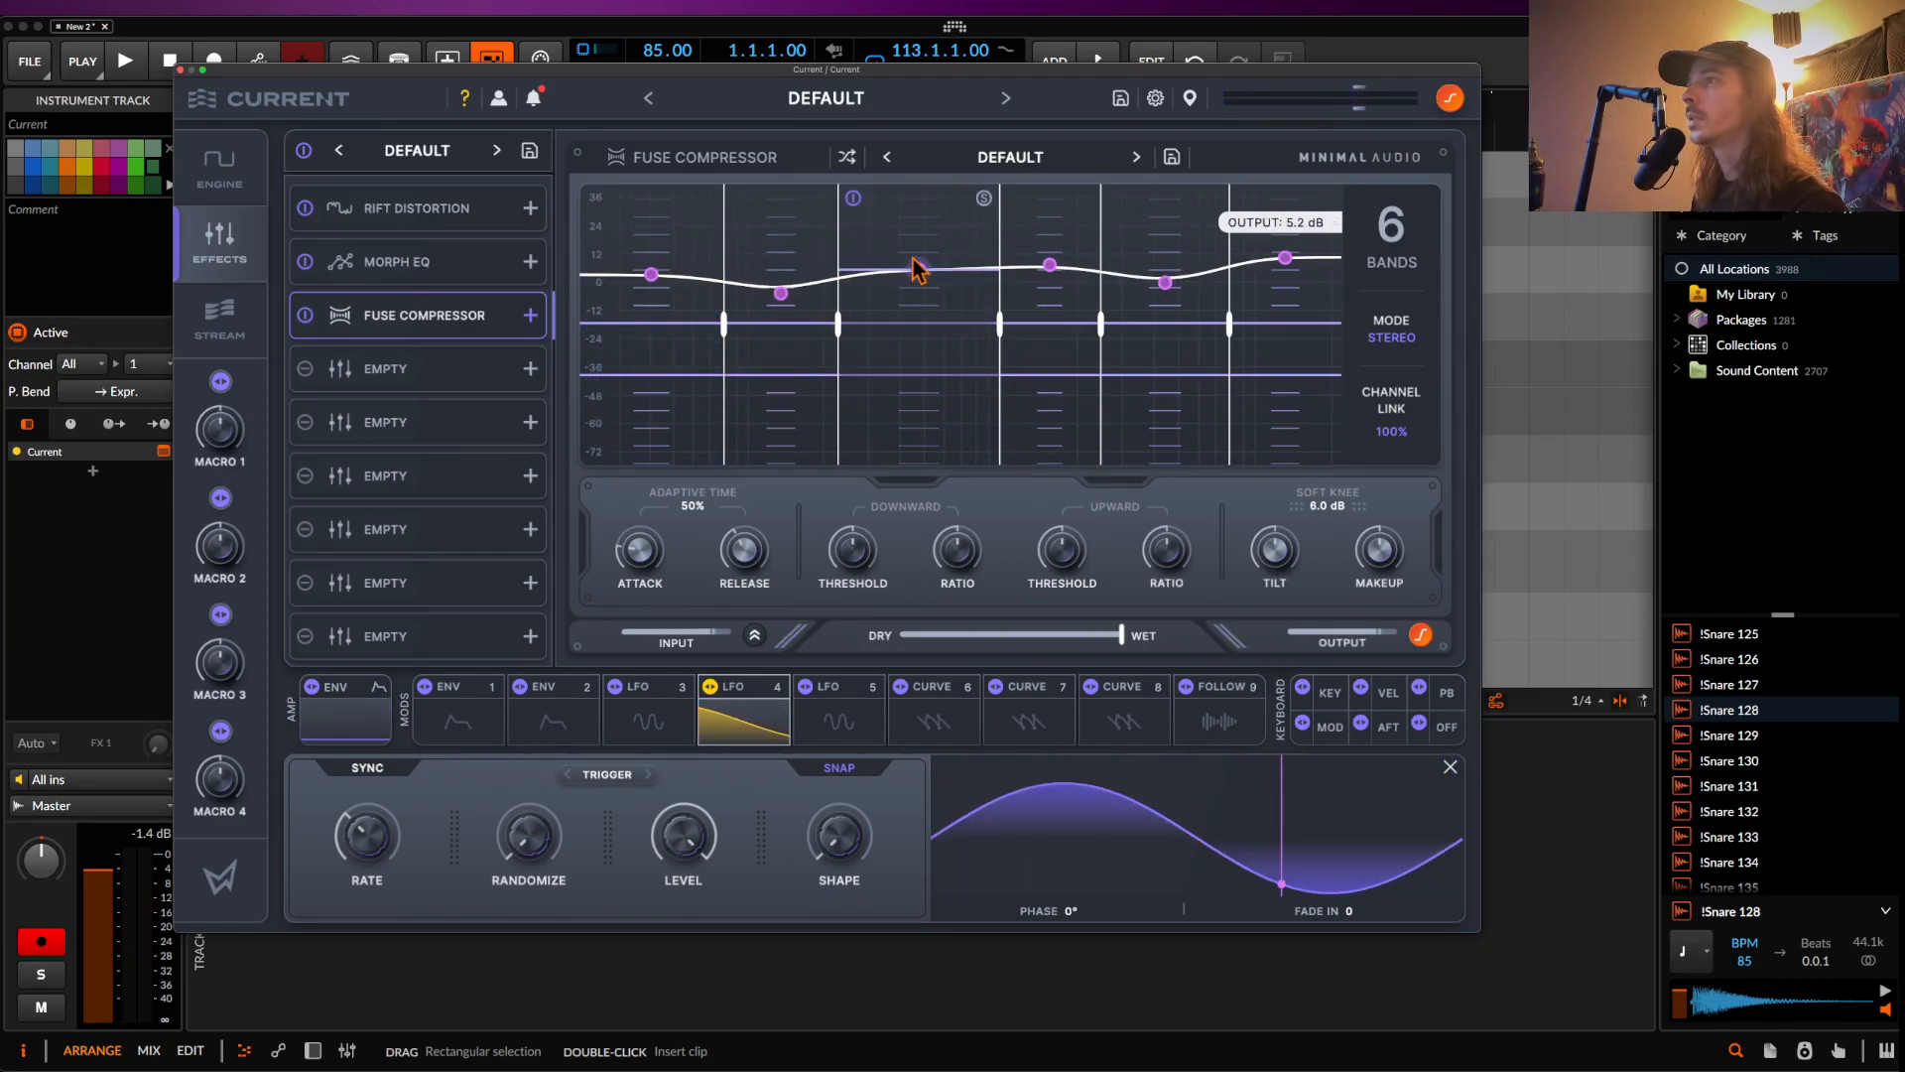
- Set the compressor's downward threshold to 65%, adjust its ratio and upward threshold, and reduce the wet mix to below half
{"action": "left_click_drag", "start_coordinate": [869, 583], "coordinate": [844, 512]}
{"action": "left_click_drag", "start_coordinate": [941, 555], "coordinate": [931, 488]}
{"action": "left_click_drag", "start_coordinate": [864, 552], "coordinate": [850, 543]}
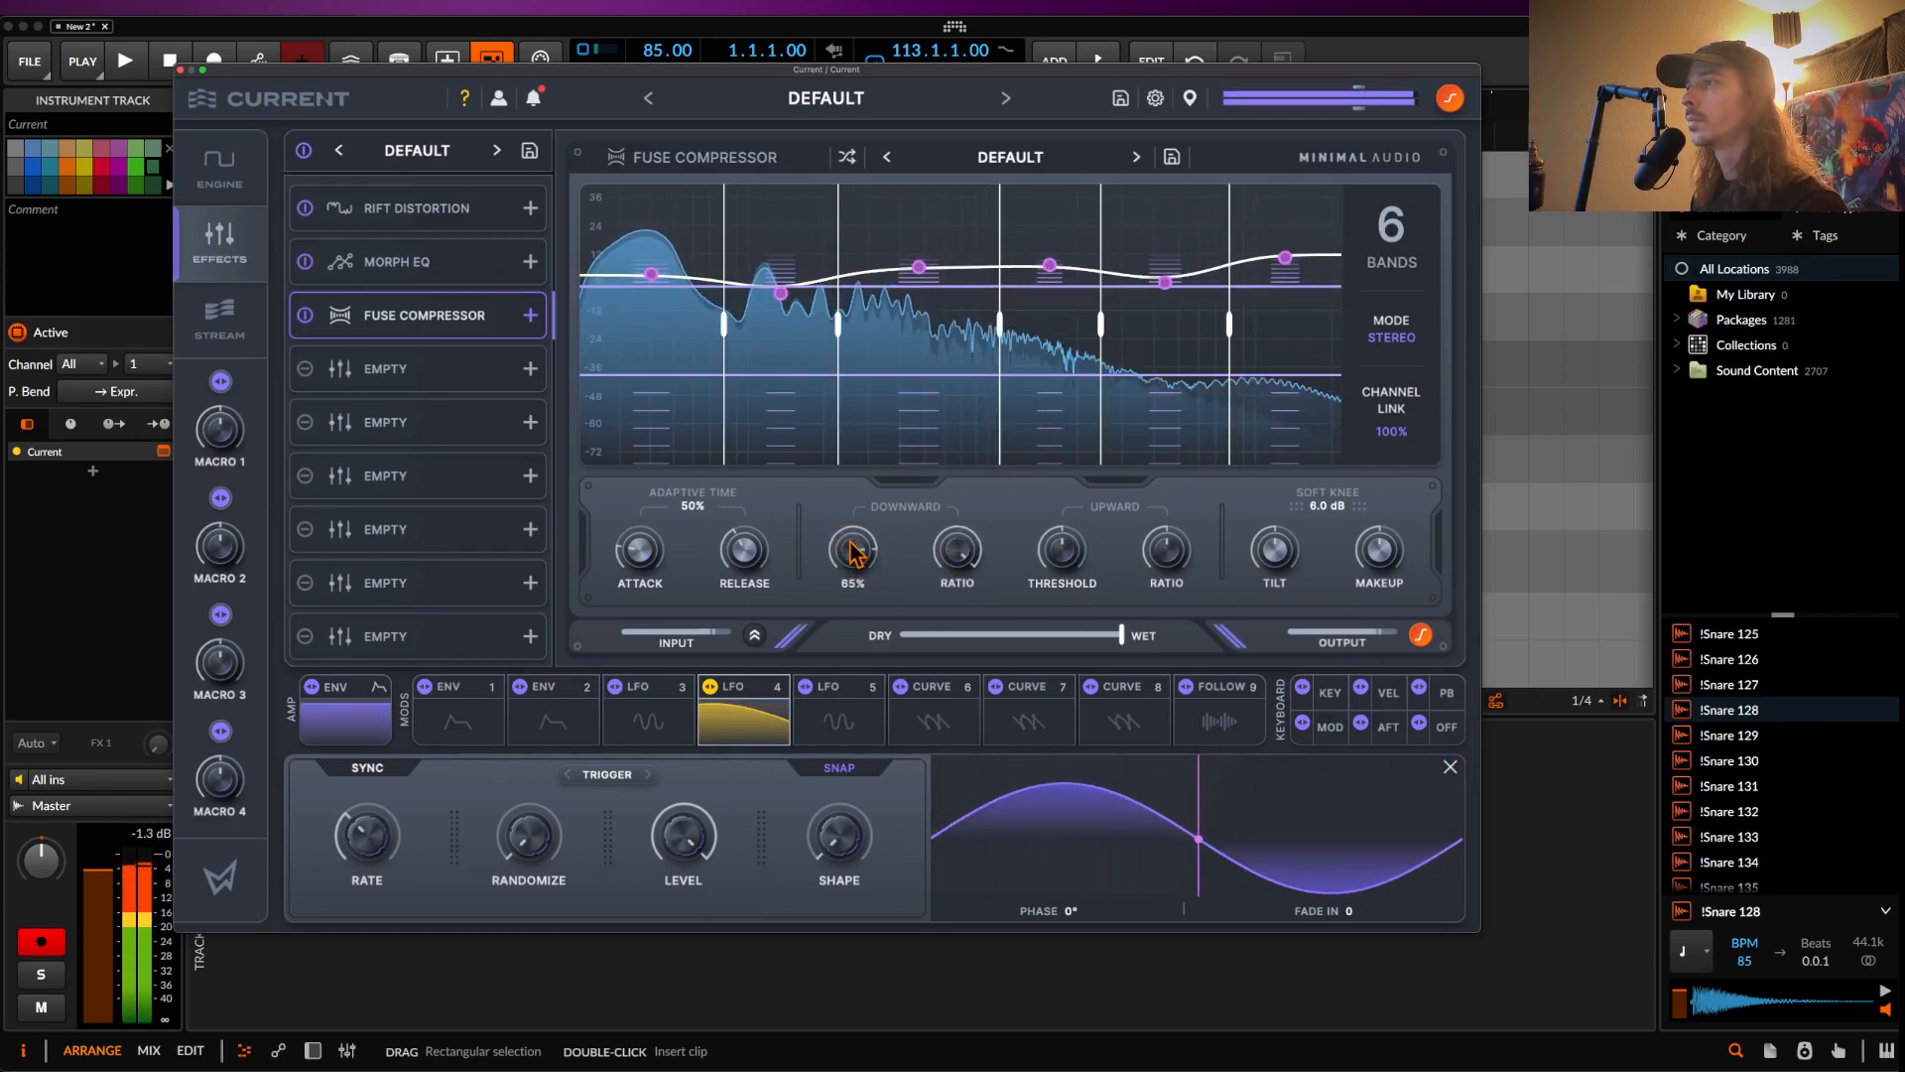
{"action": "left_click_drag", "start_coordinate": [1050, 560], "coordinate": [1062, 521]}
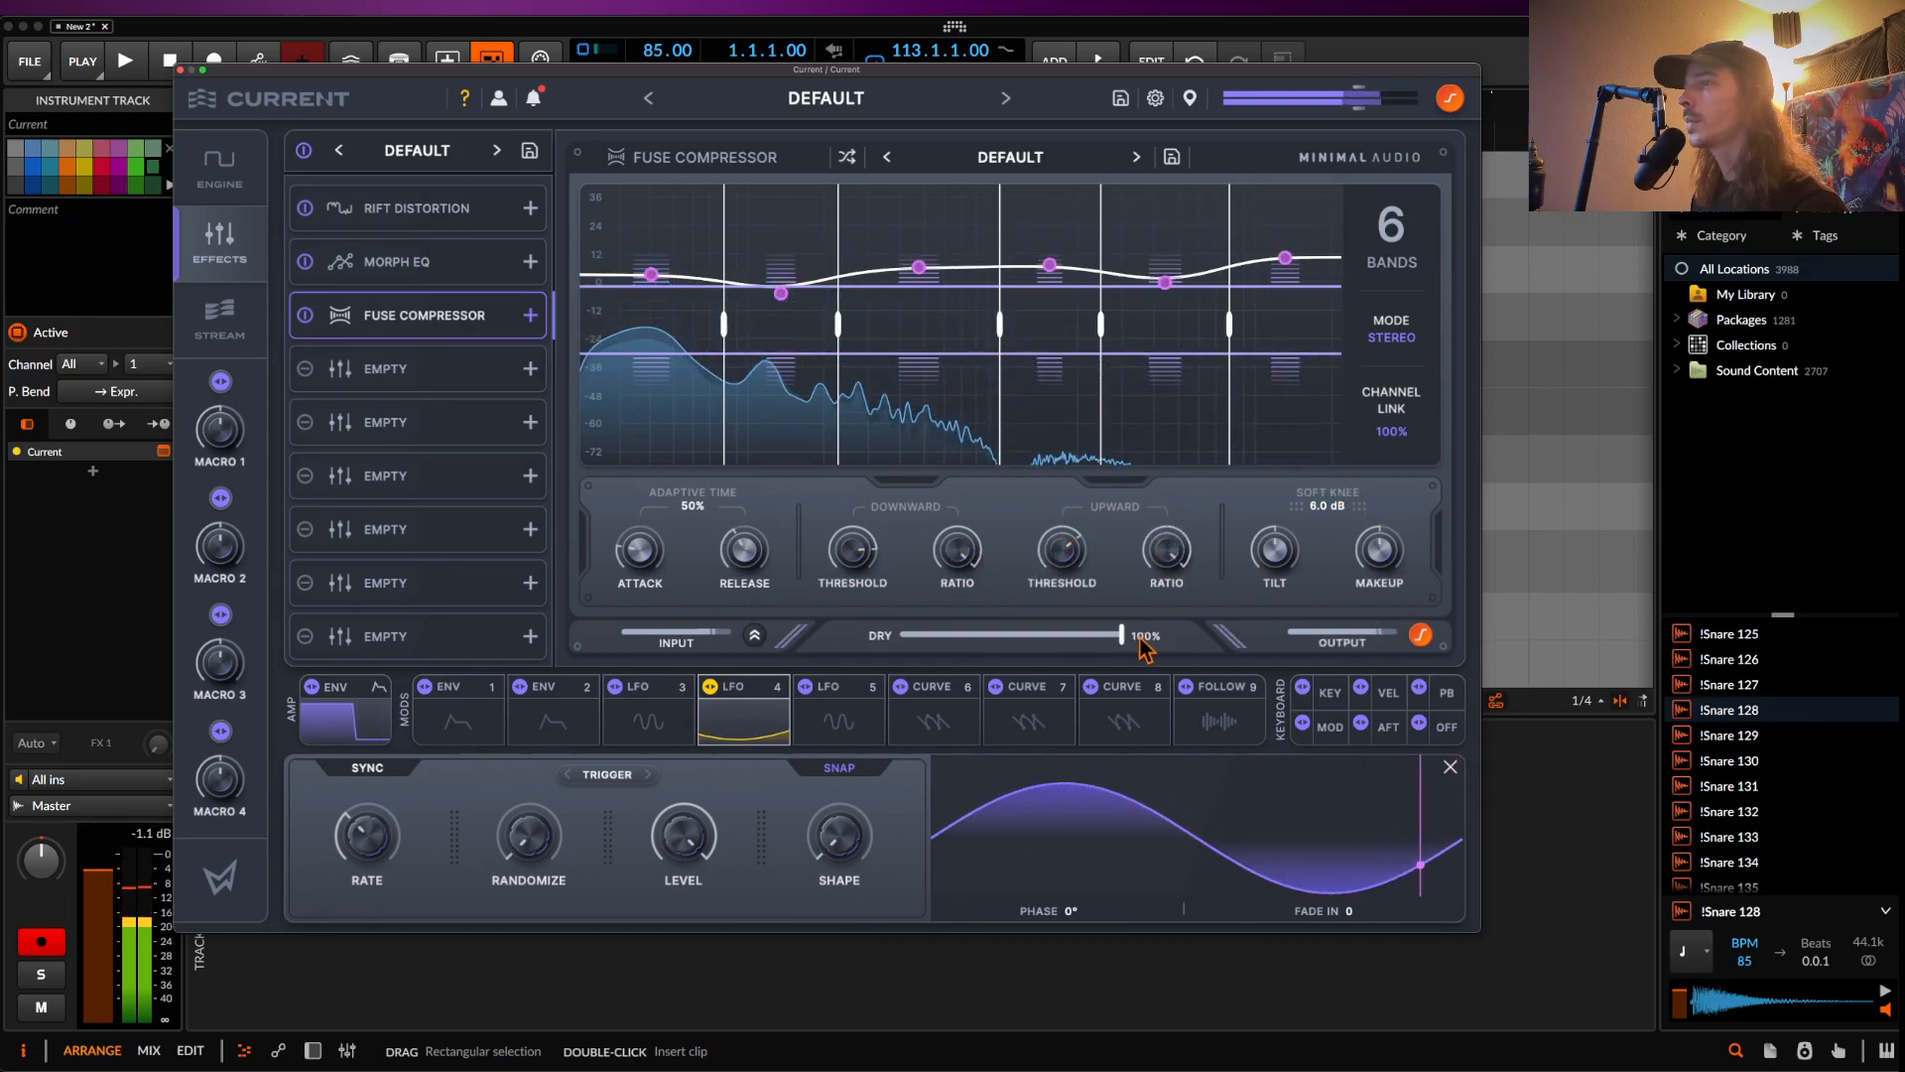
{"action": "left_click_drag", "start_coordinate": [1122, 635], "coordinate": [993, 651]}
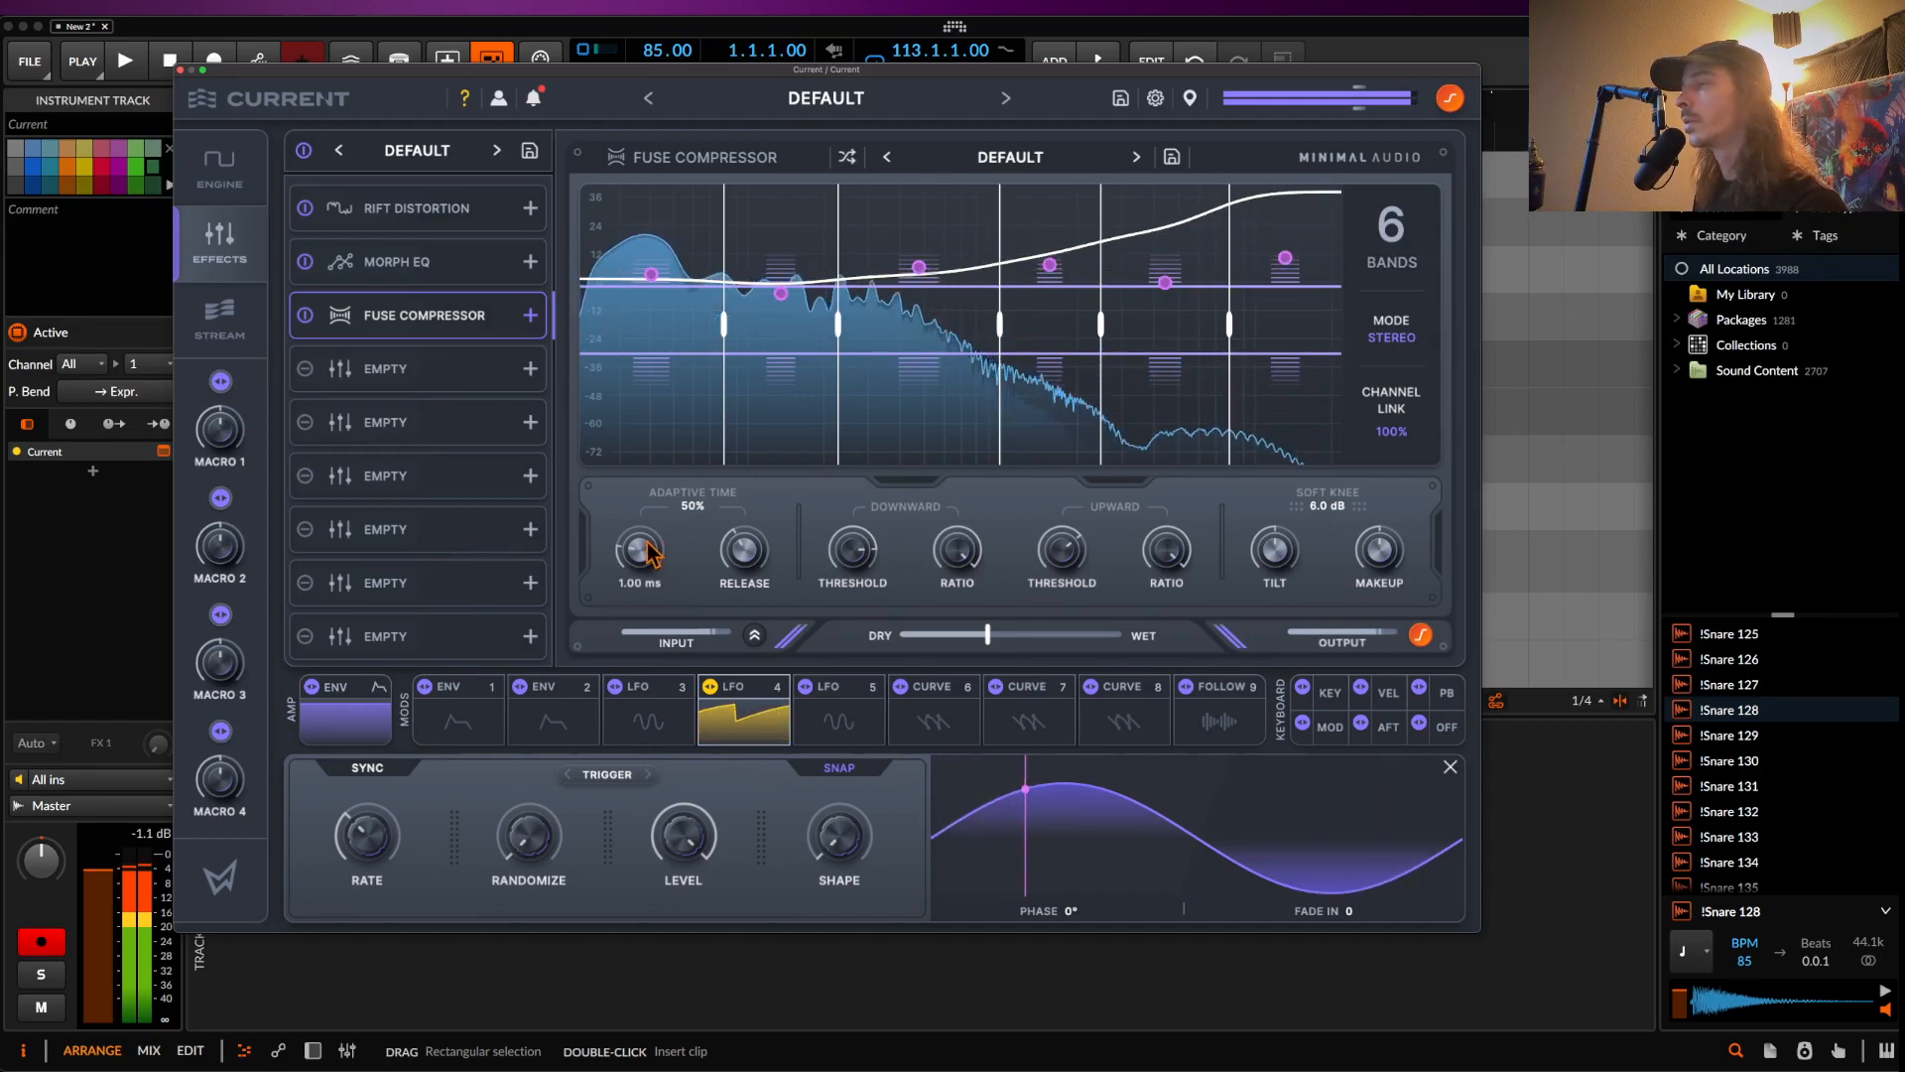
{"action": "mouse_move", "coordinate": [650, 552]}
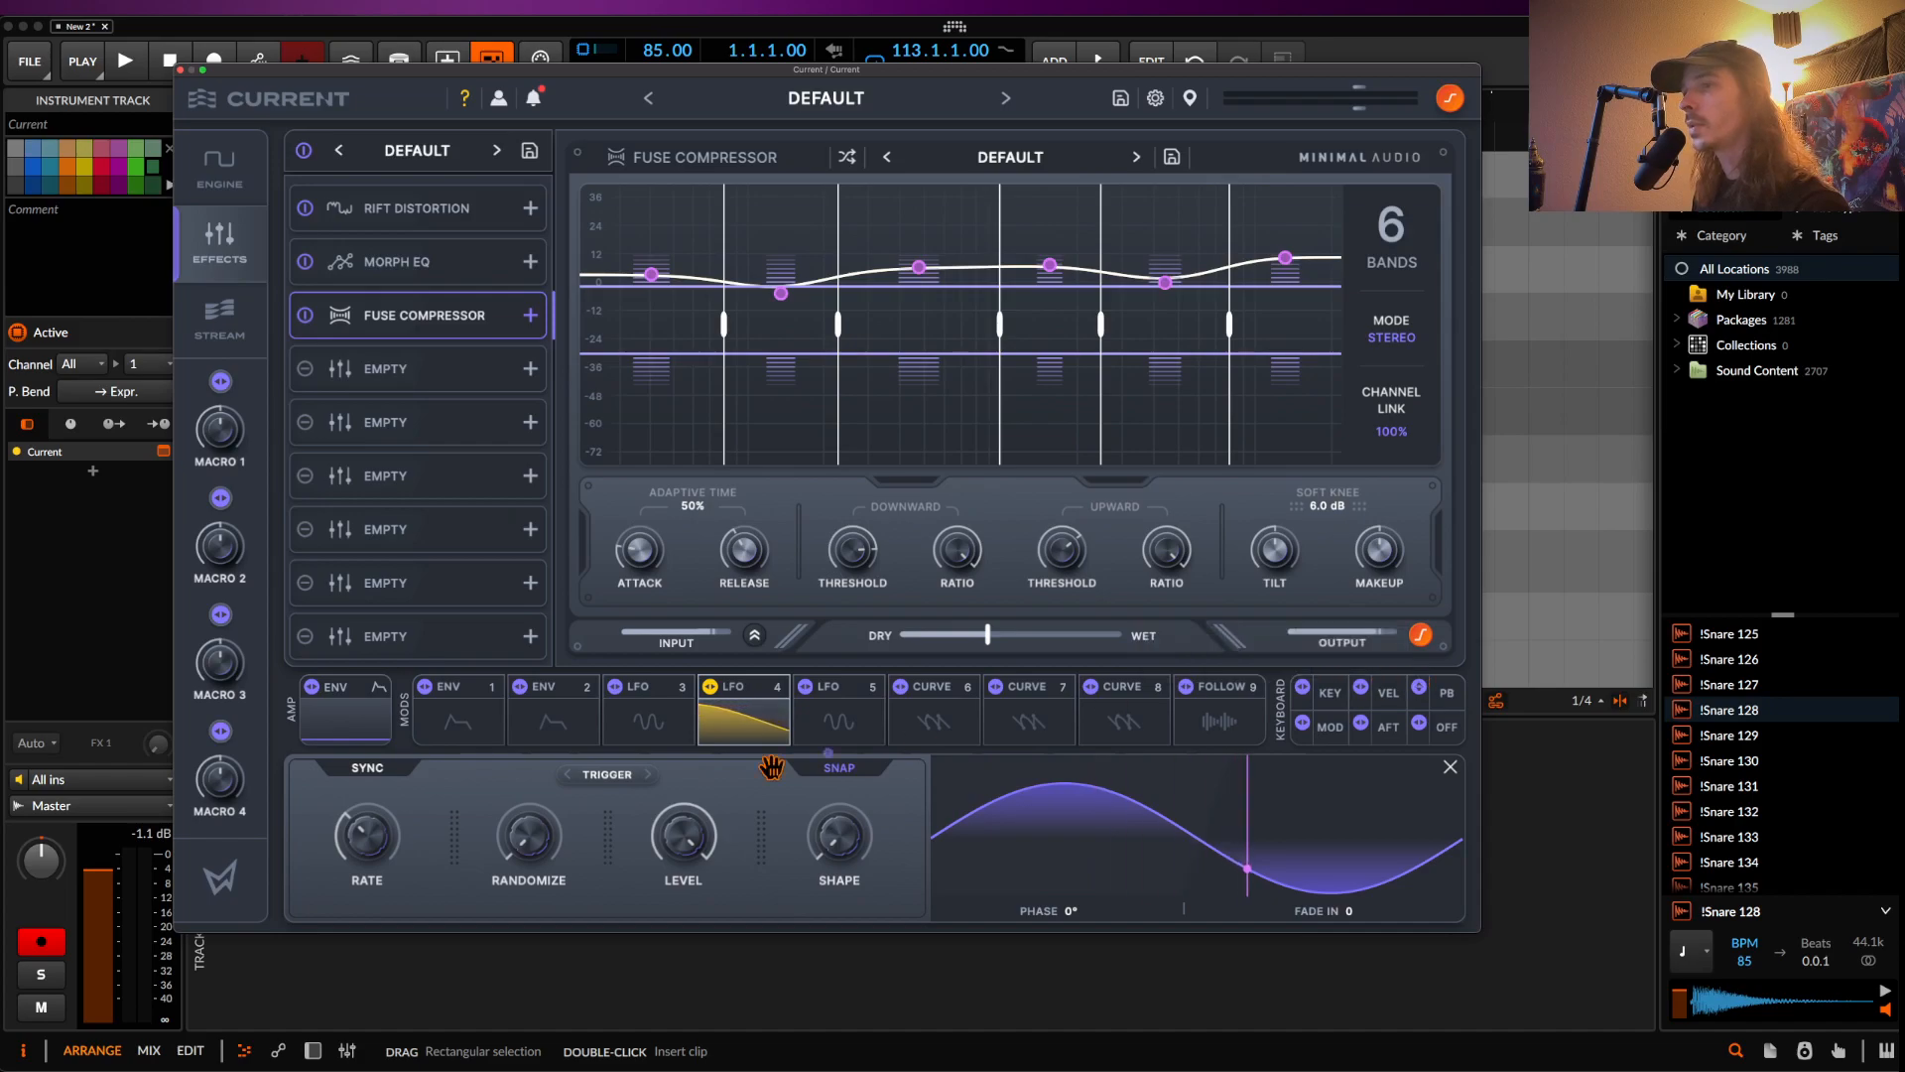
- Modulate LFO 4's rate with pitch bend and increase the modulation amount
{"action": "mouse_move", "coordinate": [379, 855]}
{"action": "left_click_drag", "start_coordinate": [379, 866], "coordinate": [319, 758]}
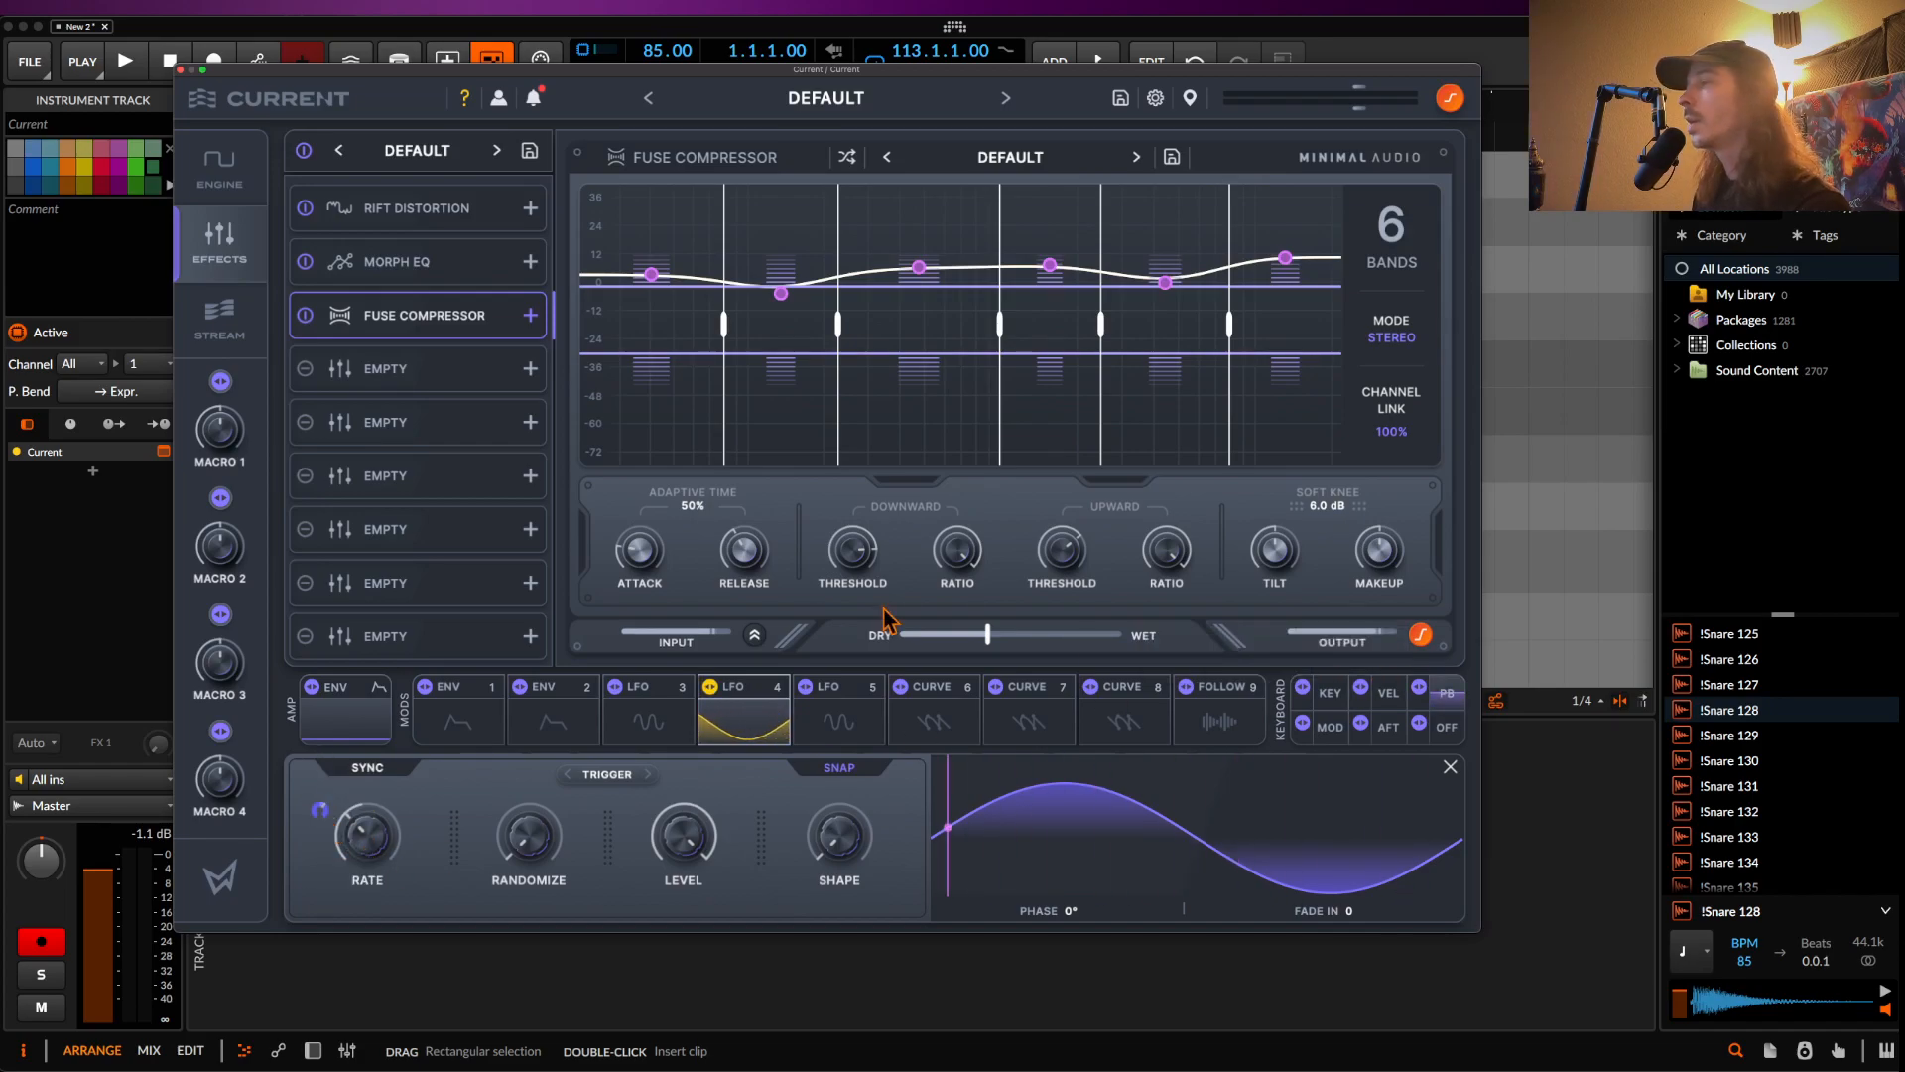
{"action": "left_click", "coordinate": [1451, 768]}
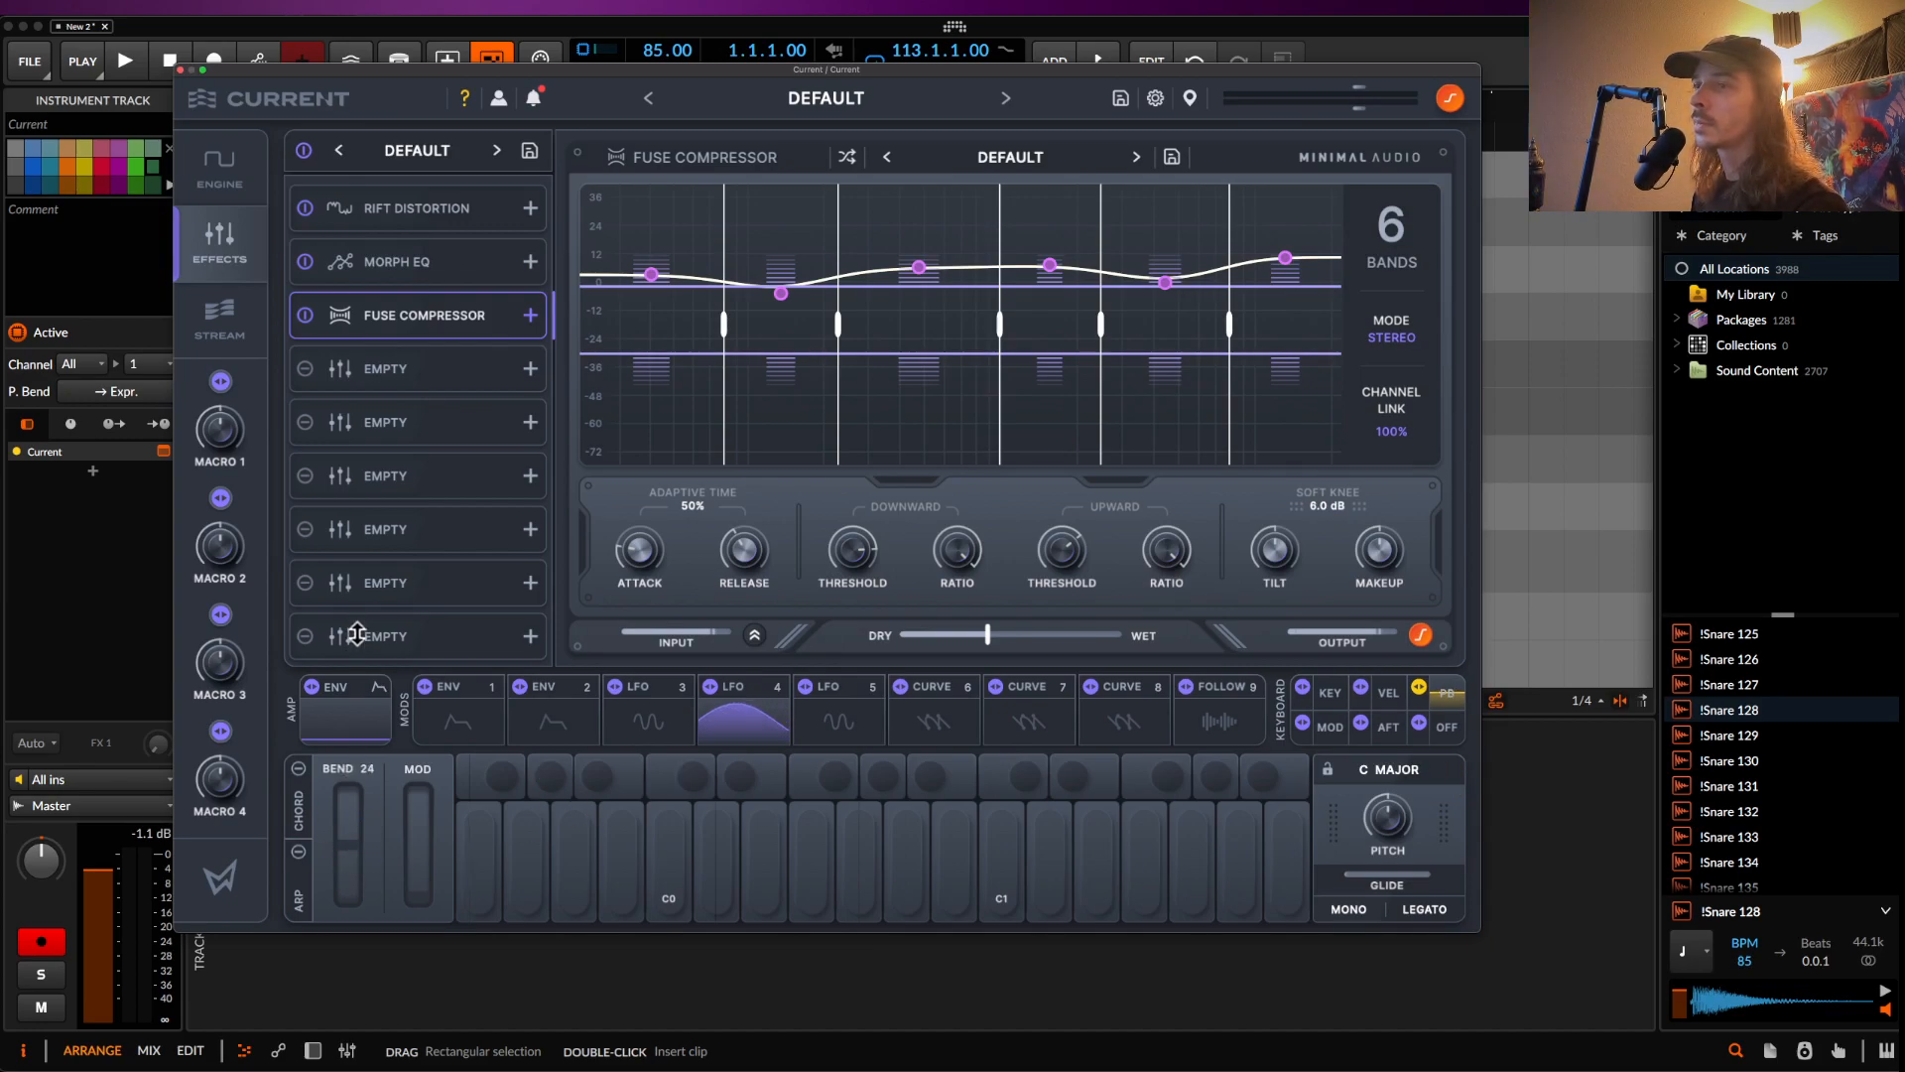
{"action": "left_click", "coordinate": [751, 735]}
{"action": "left_click_drag", "start_coordinate": [312, 816], "coordinate": [314, 803]}
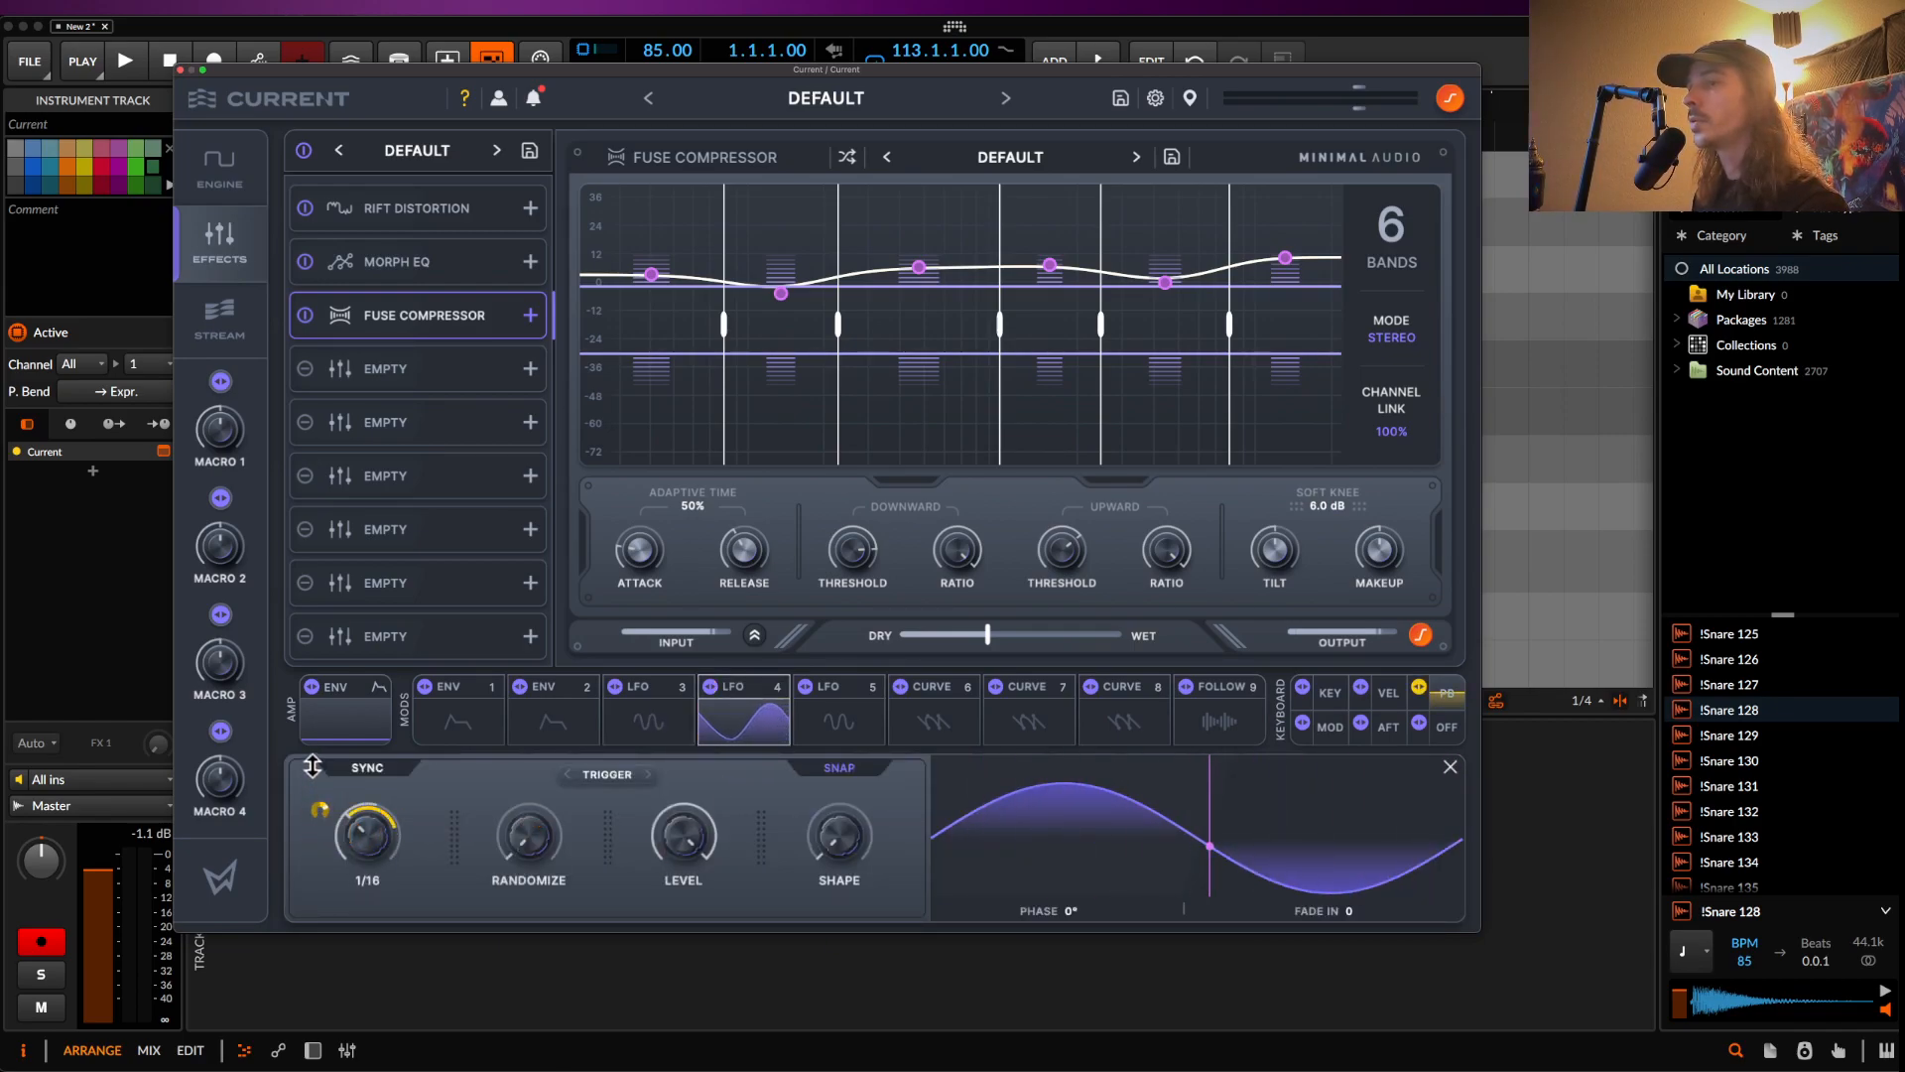
- Bring up the keyboard view to try the pitch bend wheel, and raise the Fuse Compressor's wet mix to roughly three quarters
{"action": "left_click", "coordinate": [1449, 768]}
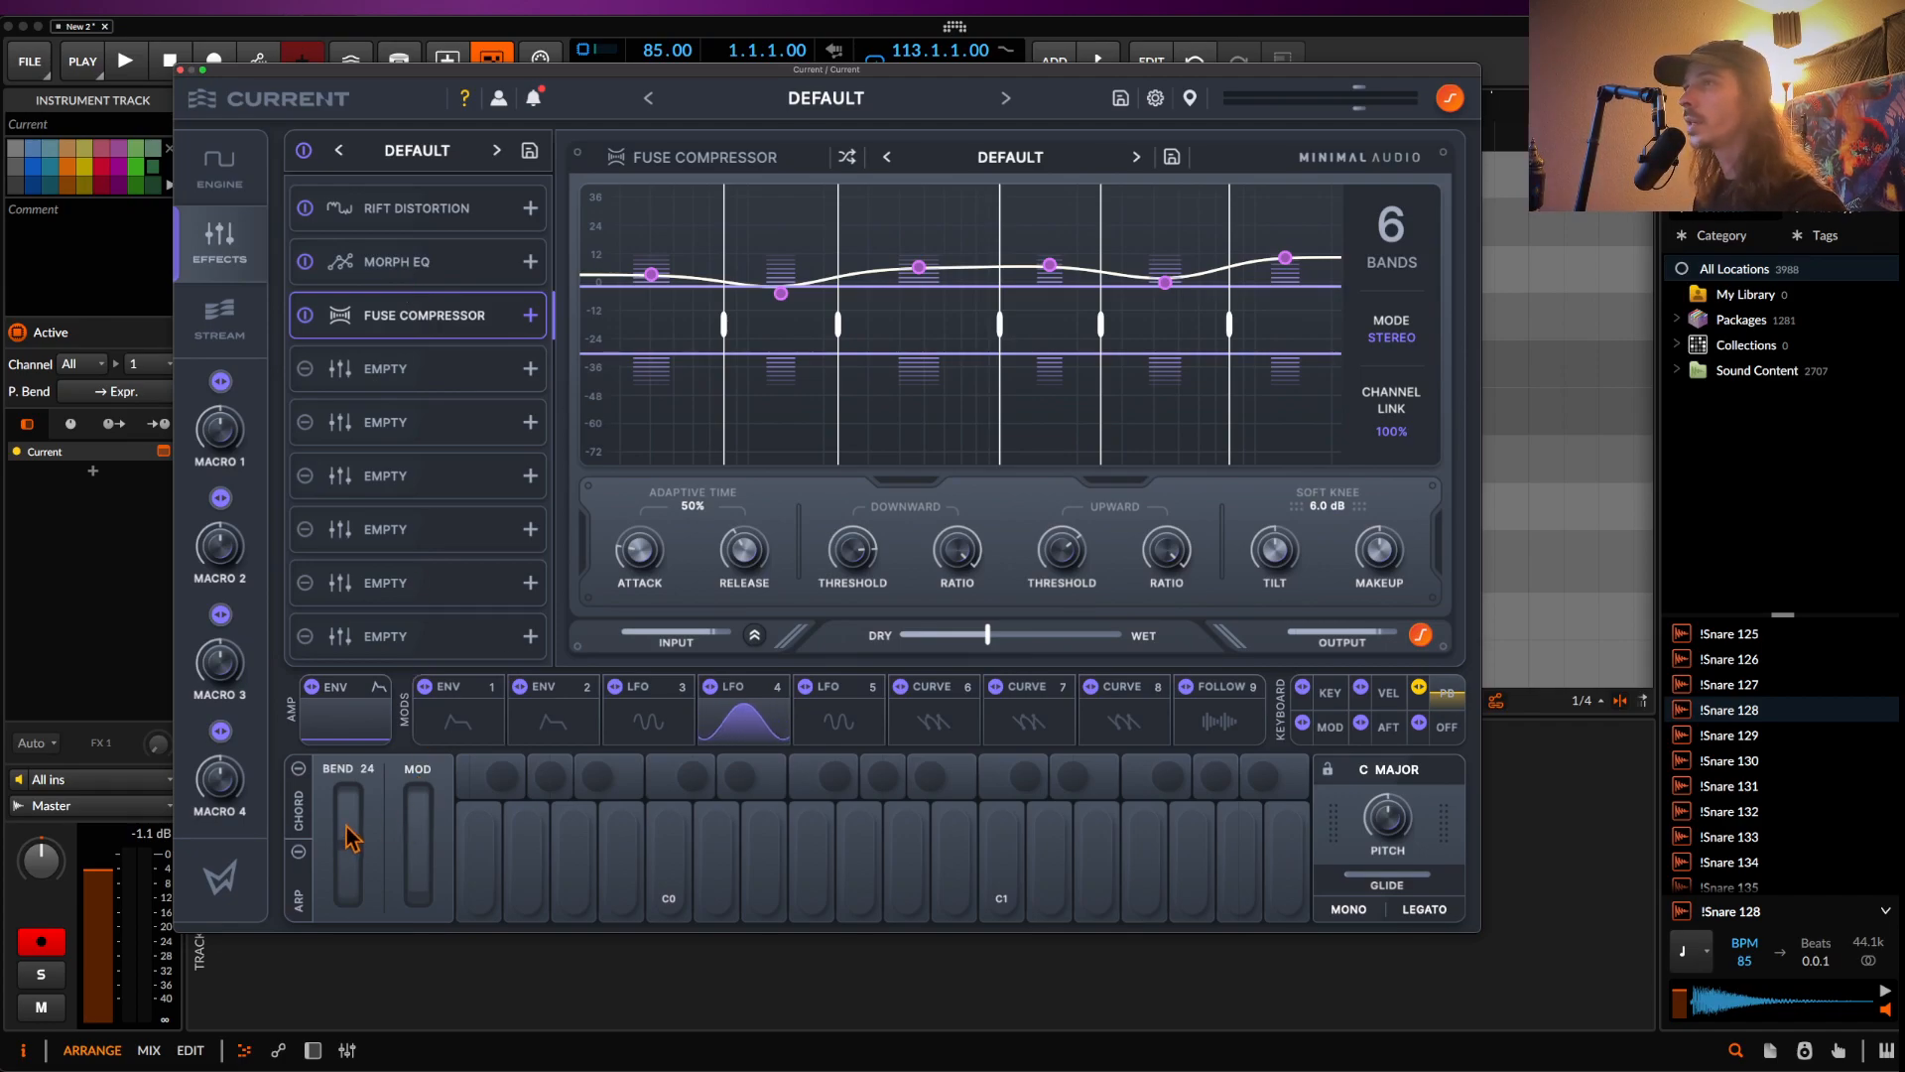
{"action": "mouse_move", "coordinate": [340, 846]}
{"action": "left_mouse_down"}
{"action": "mouse_move", "coordinate": [343, 939]}
{"action": "mouse_move", "coordinate": [313, 790]}
{"action": "mouse_move", "coordinate": [309, 823]}
{"action": "mouse_move", "coordinate": [338, 794]}
{"action": "mouse_move", "coordinate": [334, 861]}
{"action": "mouse_move", "coordinate": [319, 834]}
{"action": "left_mouse_up"}
{"action": "left_click_drag", "start_coordinate": [989, 640], "coordinate": [1063, 640]}
{"action": "left_click_drag", "start_coordinate": [347, 892], "coordinate": [345, 800]}
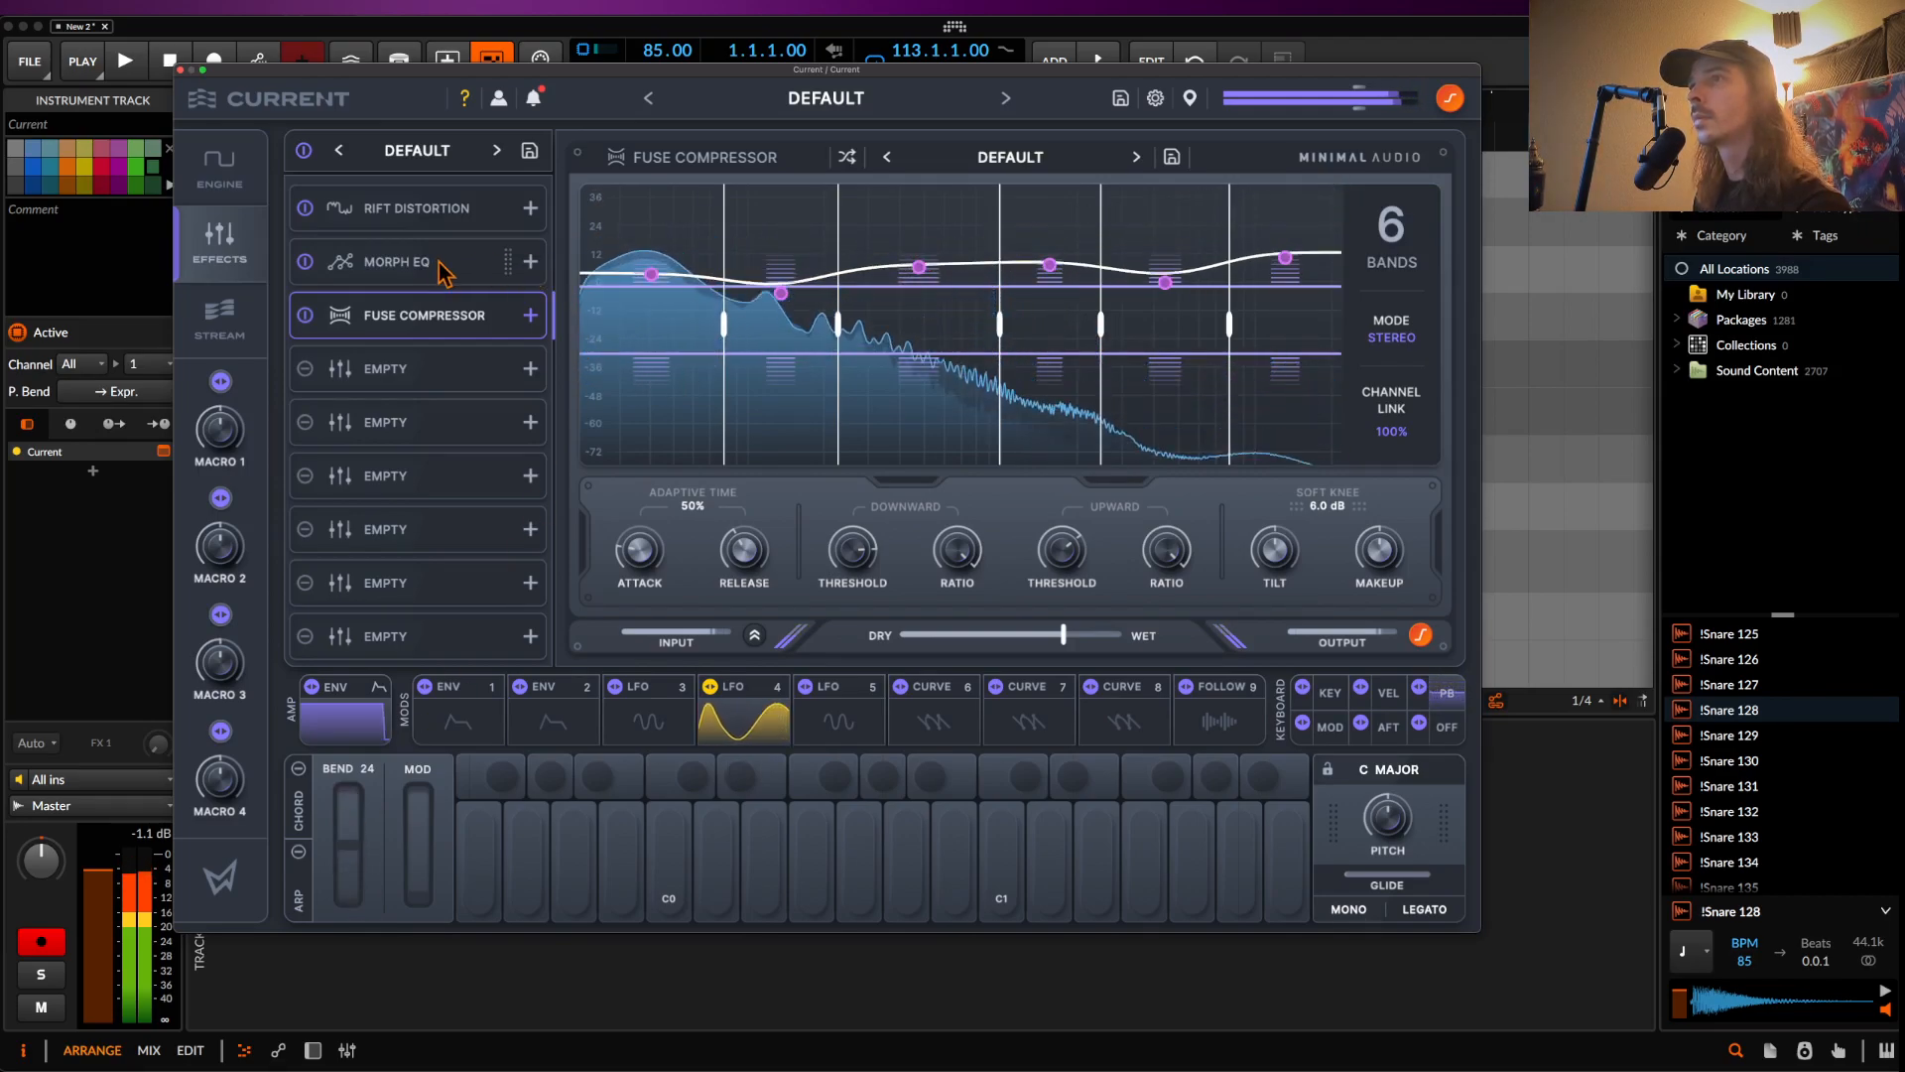
- Show the Morph EQ, reduce its wet mix slightly, and slow down LFO 4's rate
{"action": "left_click", "coordinate": [397, 261]}
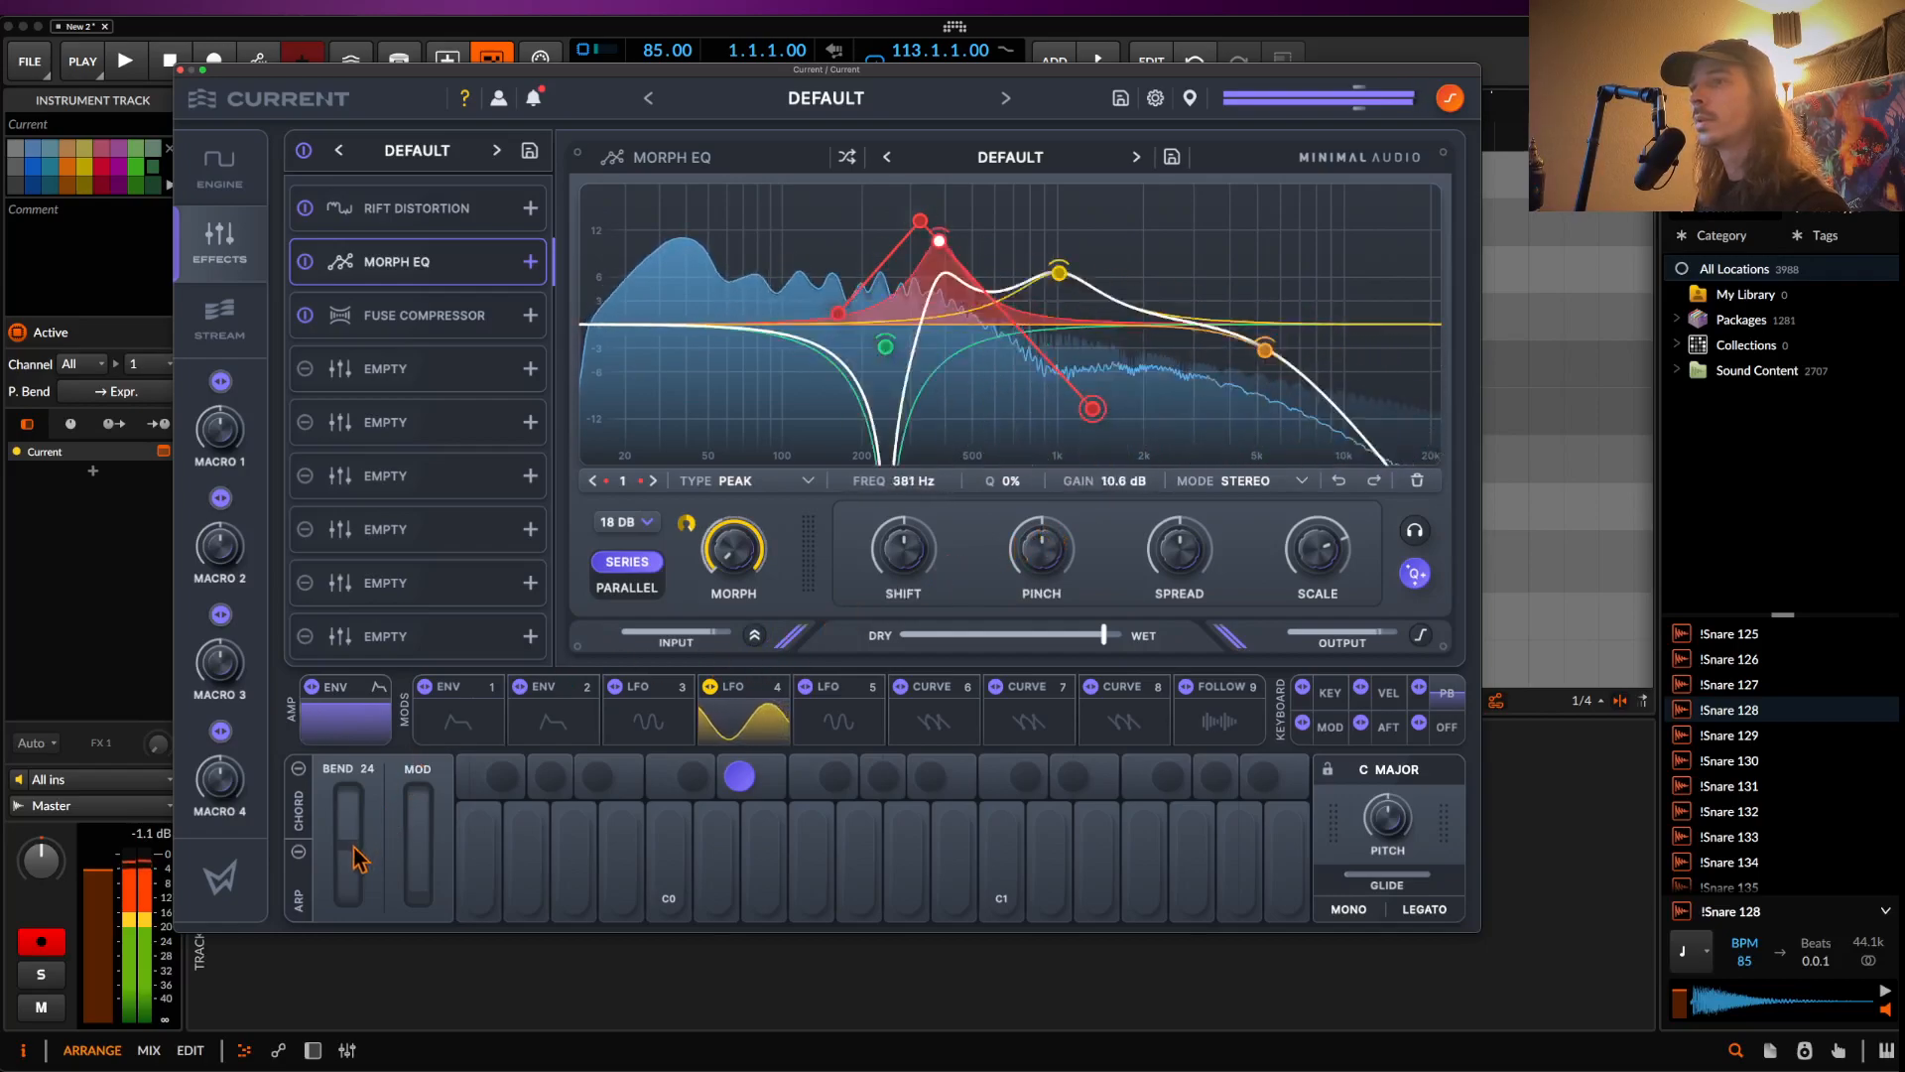
{"action": "left_click", "coordinate": [739, 716]}
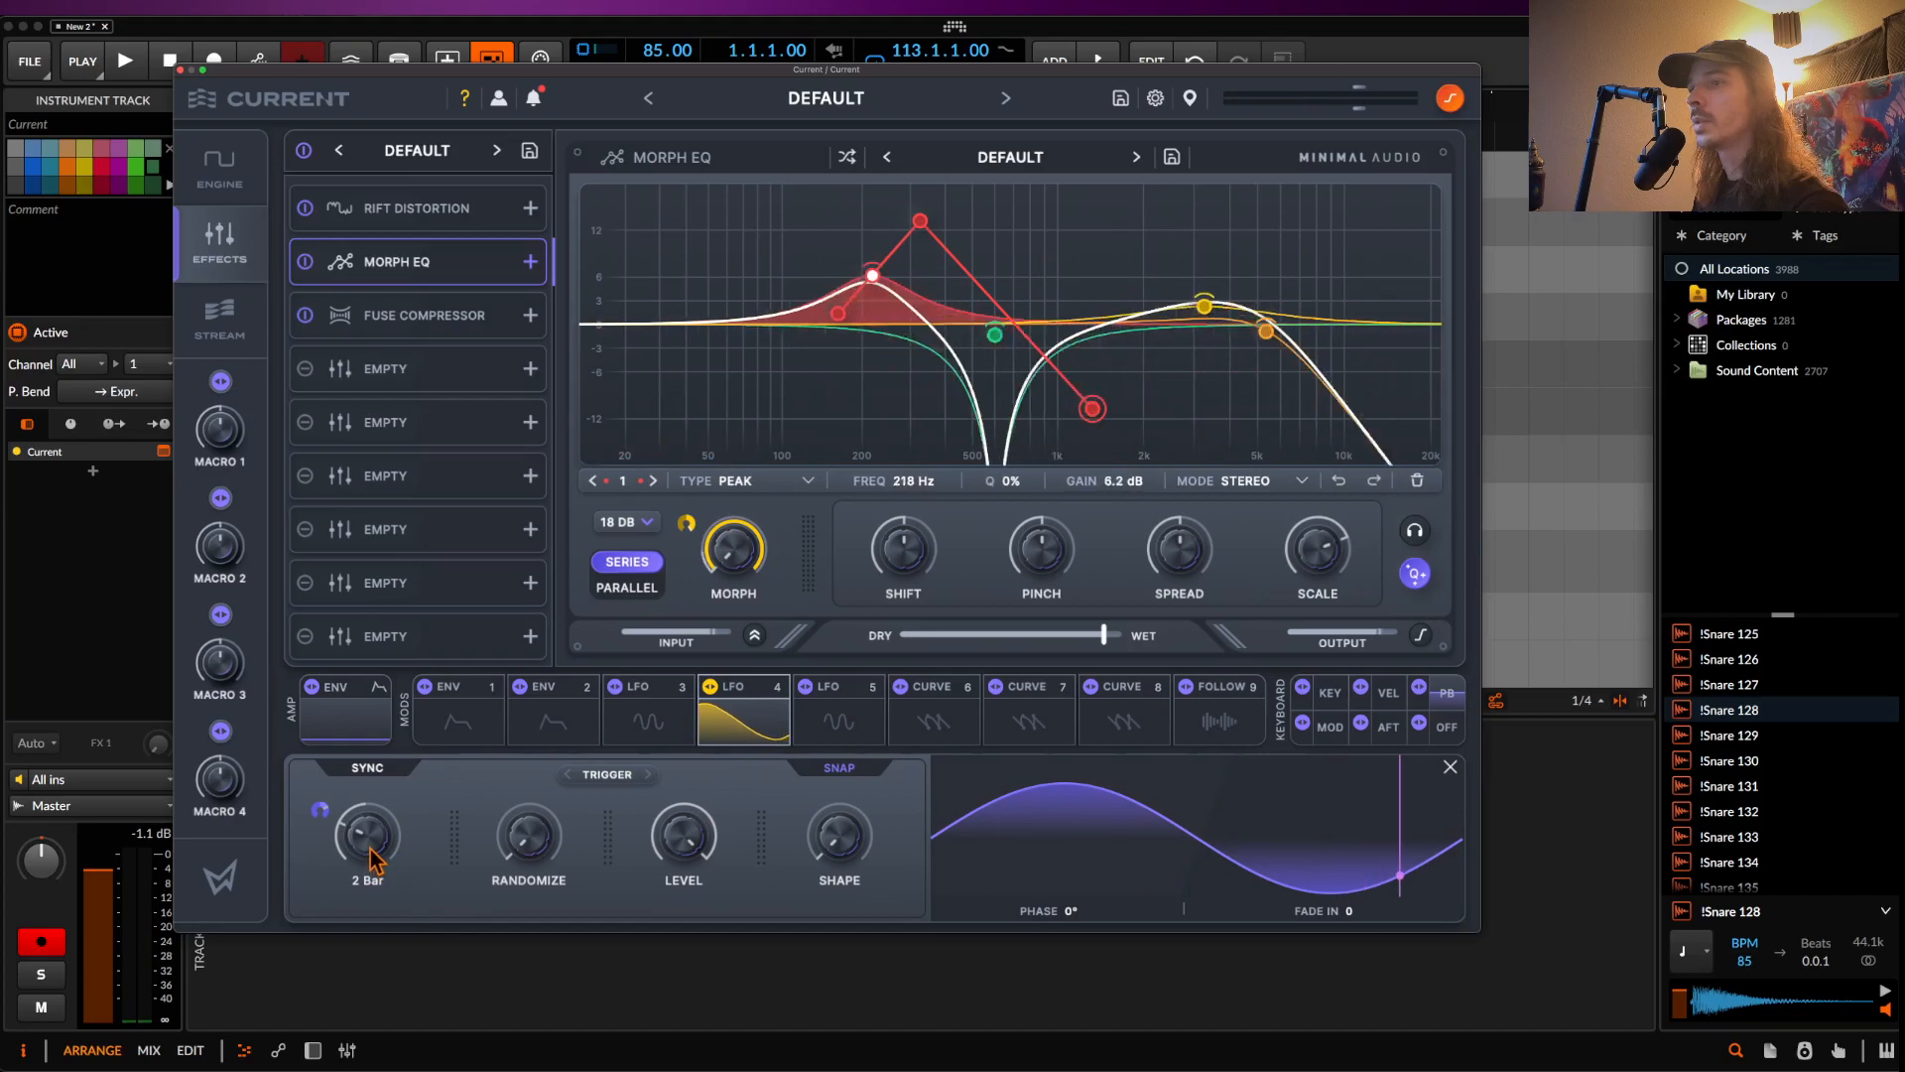
{"action": "left_click_drag", "start_coordinate": [375, 880], "coordinate": [380, 898]}
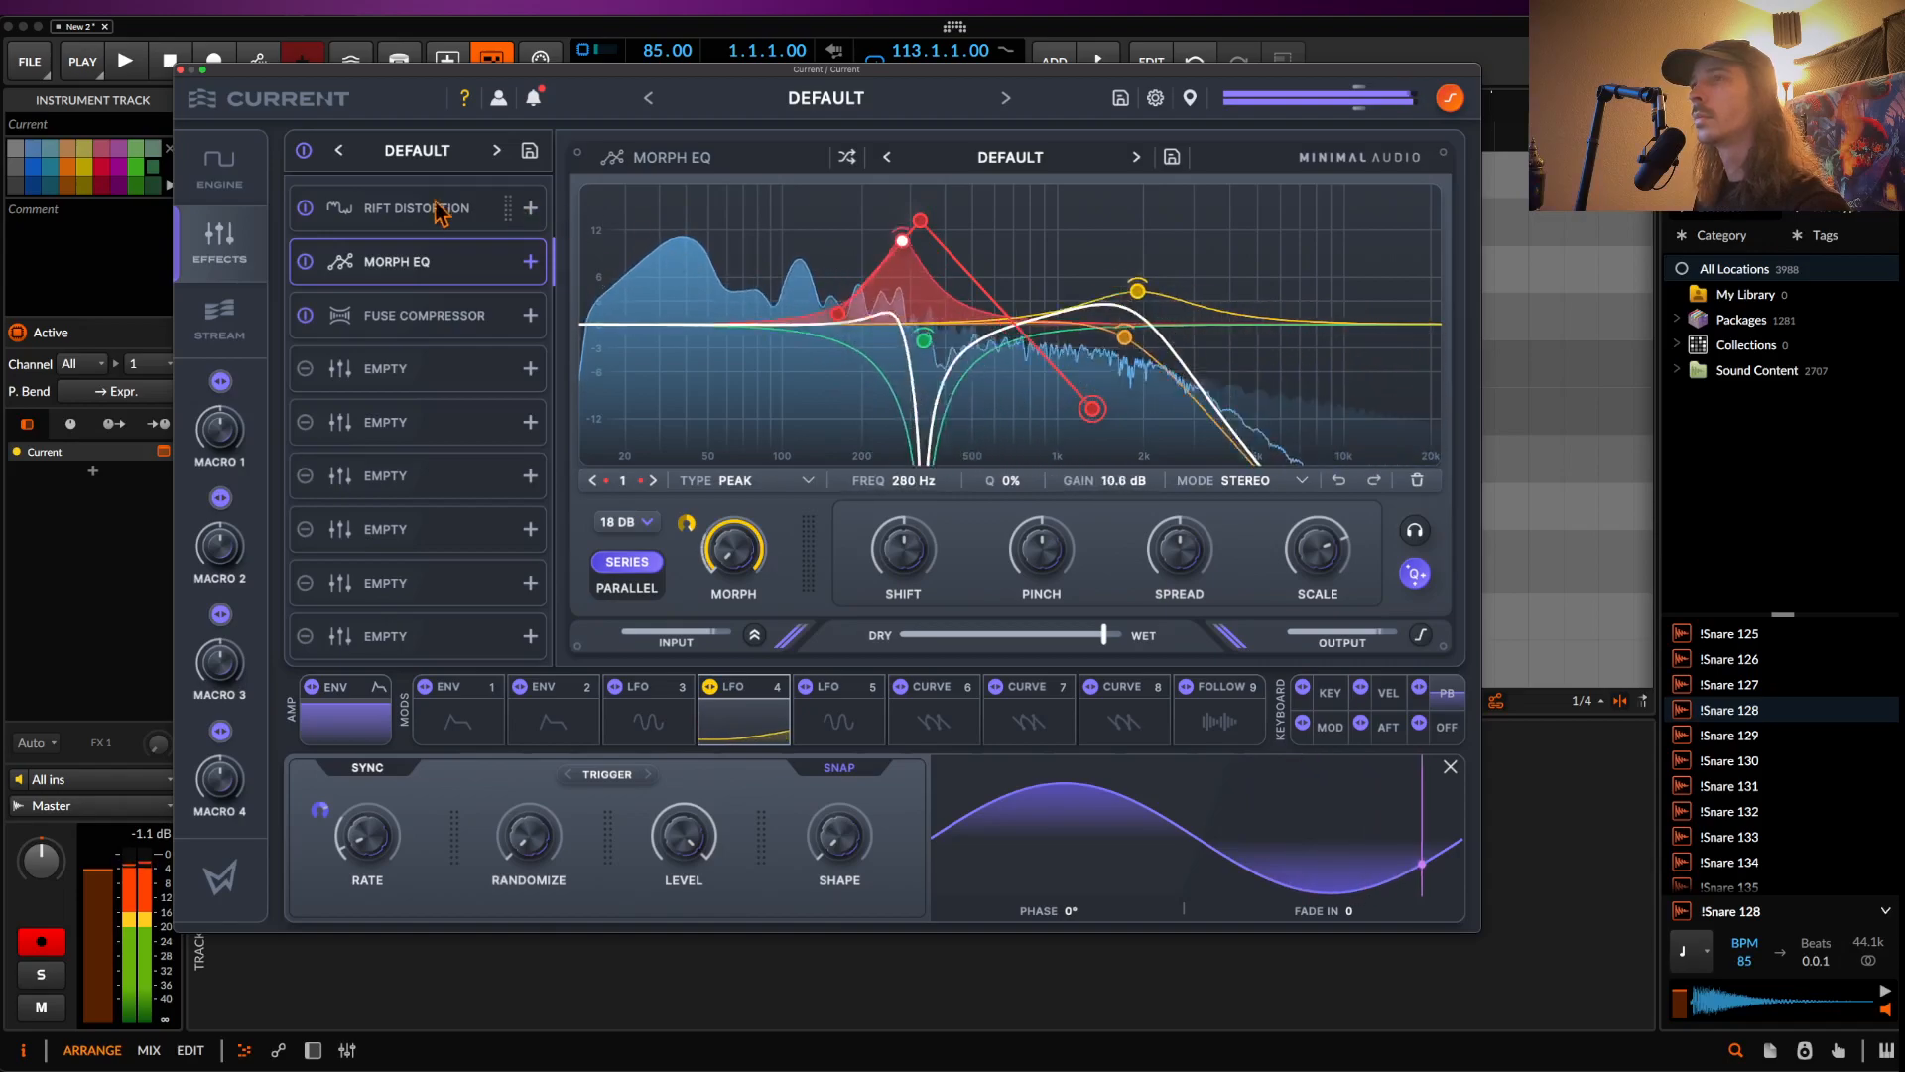
- Add a Cluster Delay in the fourth effect slot and set its time mode to Free
{"action": "left_click", "coordinate": [440, 372]}
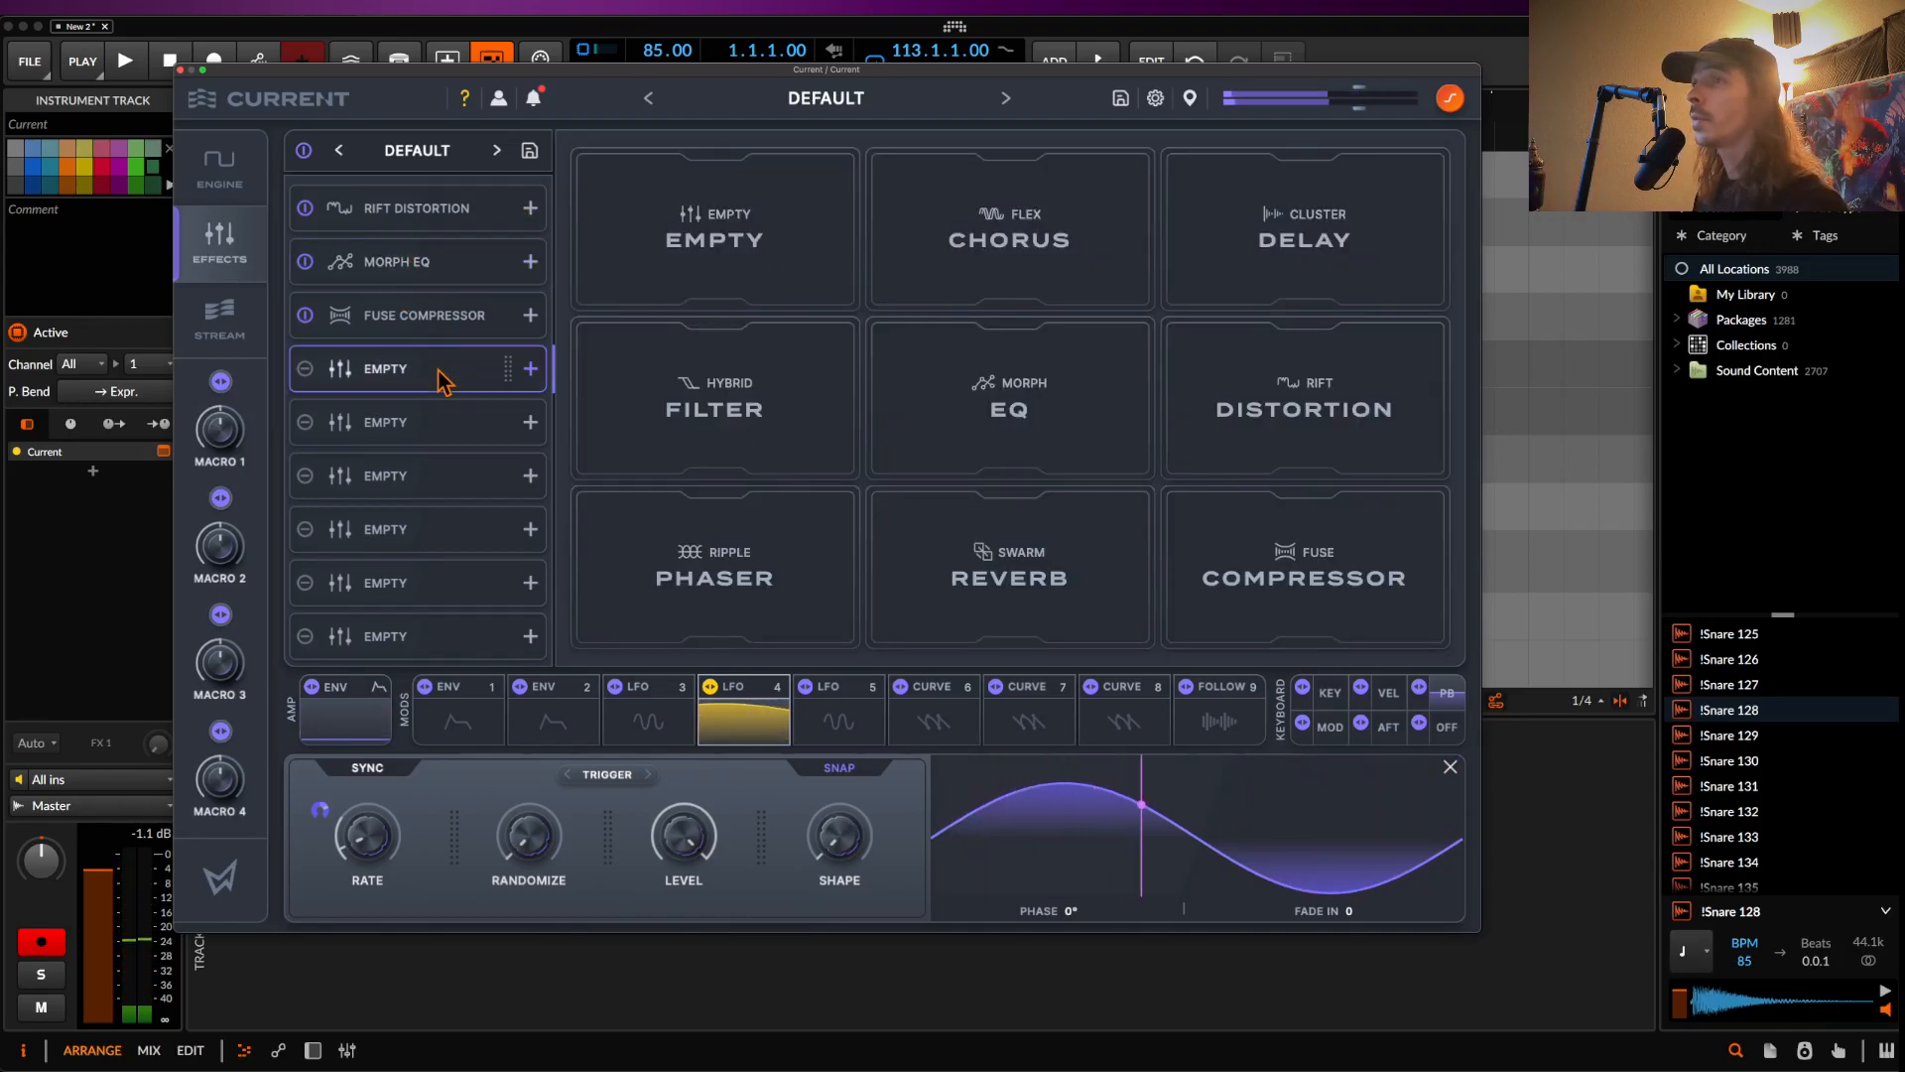
{"action": "left_click", "coordinate": [1298, 282]}
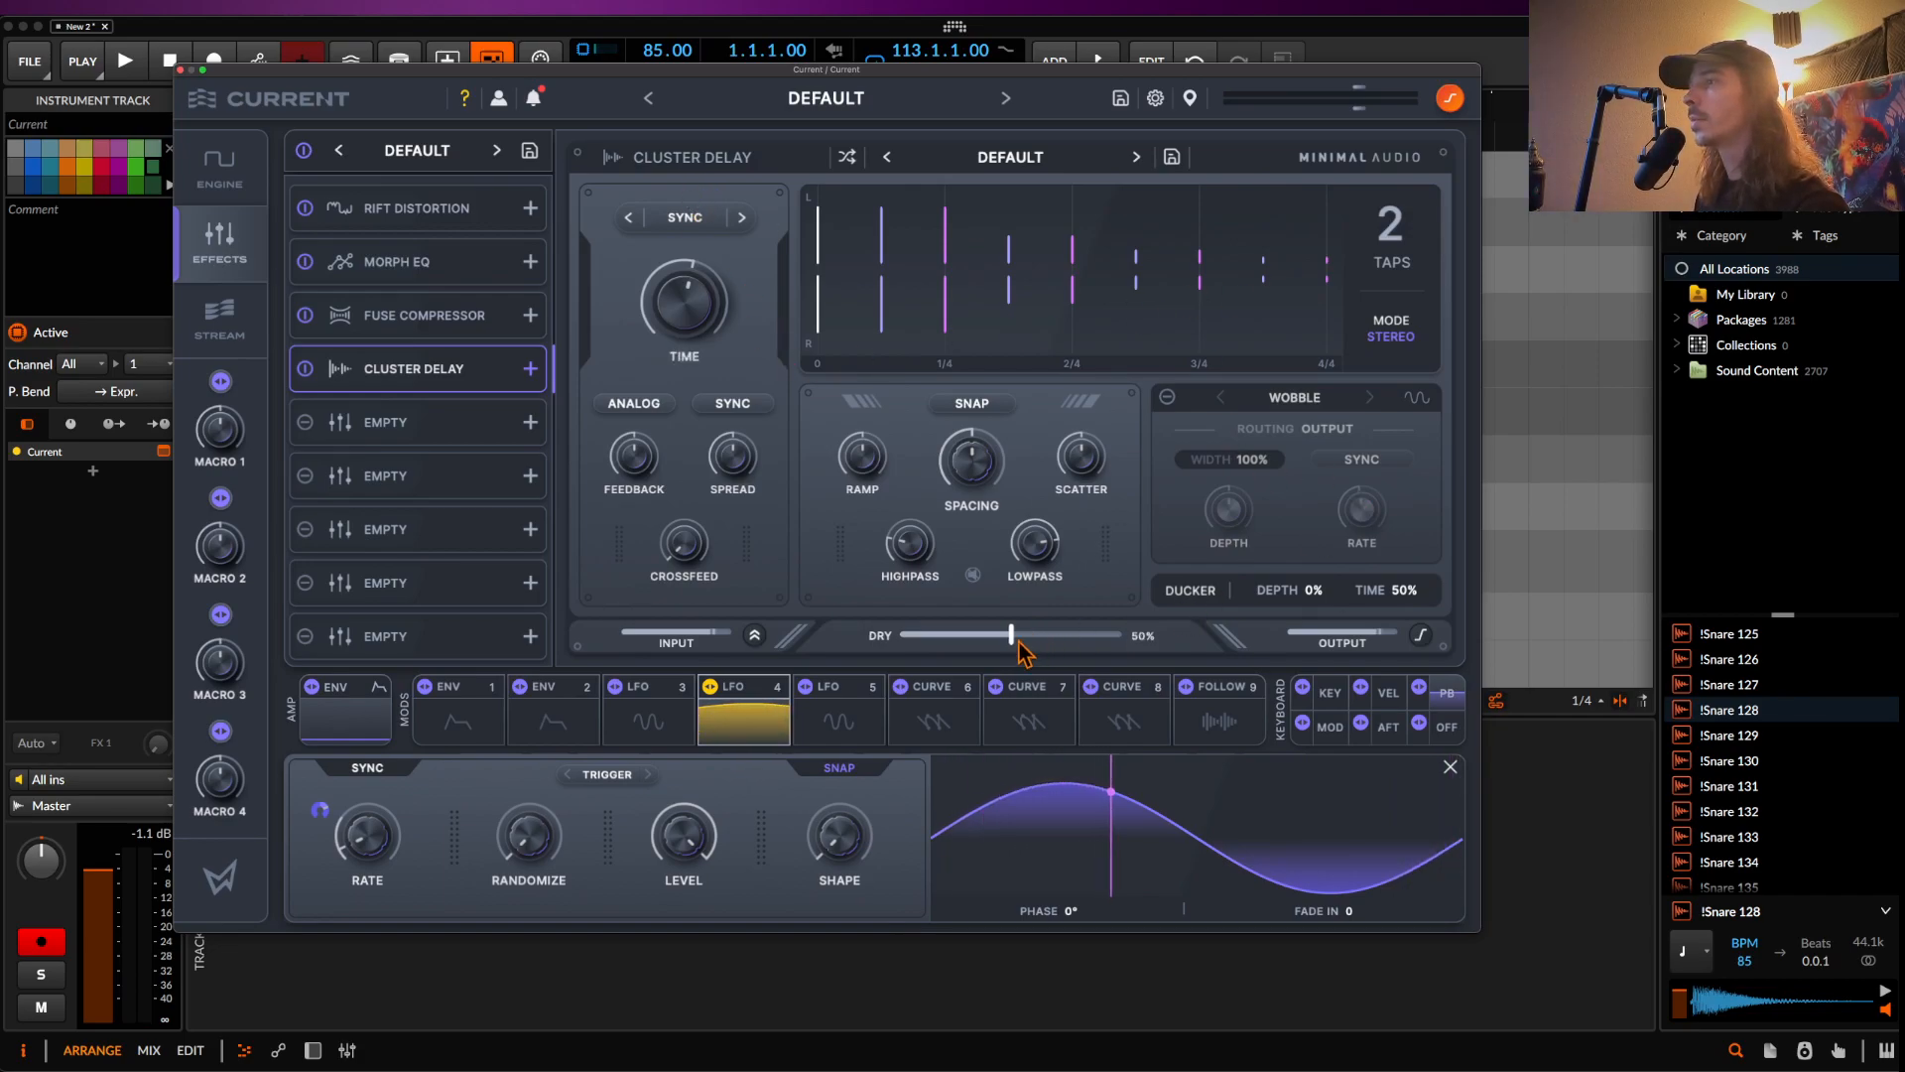
{"action": "left_click", "coordinate": [685, 217]}
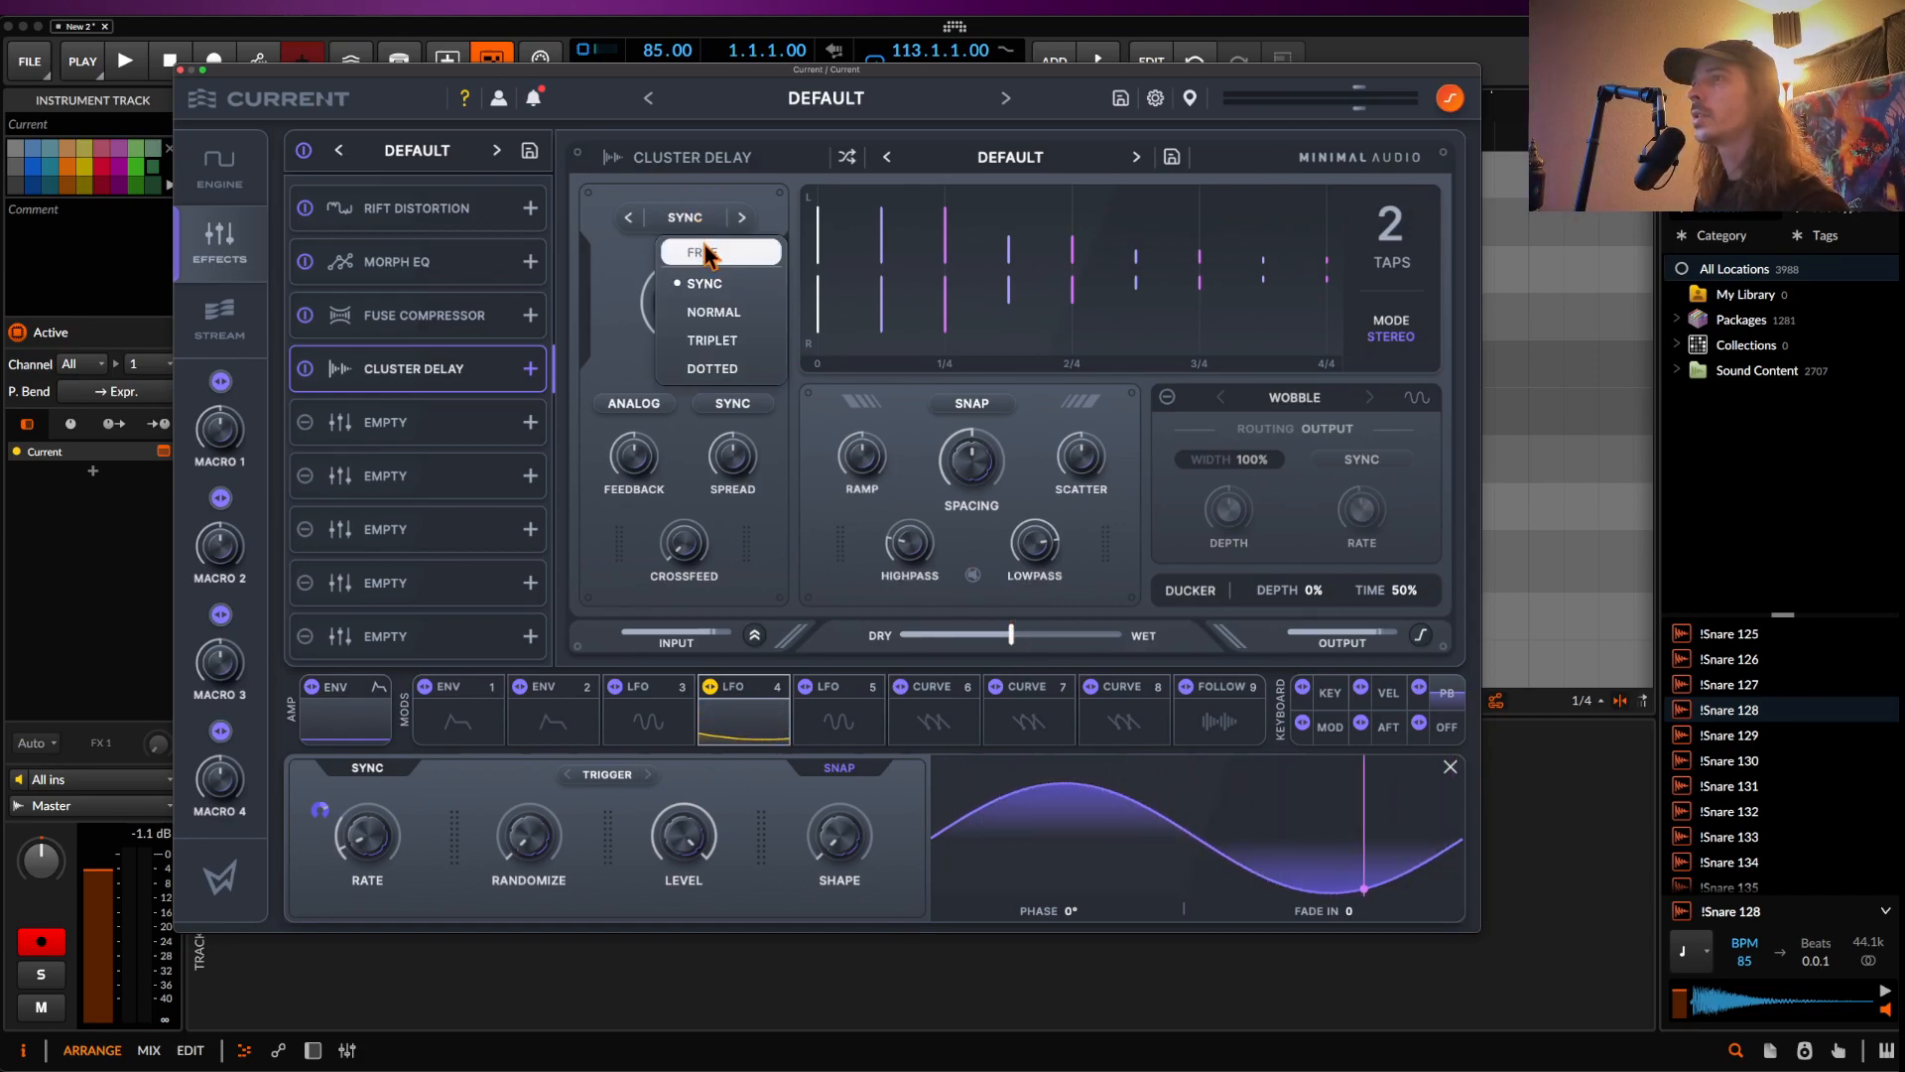
{"action": "left_click", "coordinate": [706, 260]}
- Shorten the Cluster Delay's time, lower its wet mix to about 20%, and reduce the tap spacing
{"action": "left_click_drag", "start_coordinate": [706, 295], "coordinate": [694, 390]}
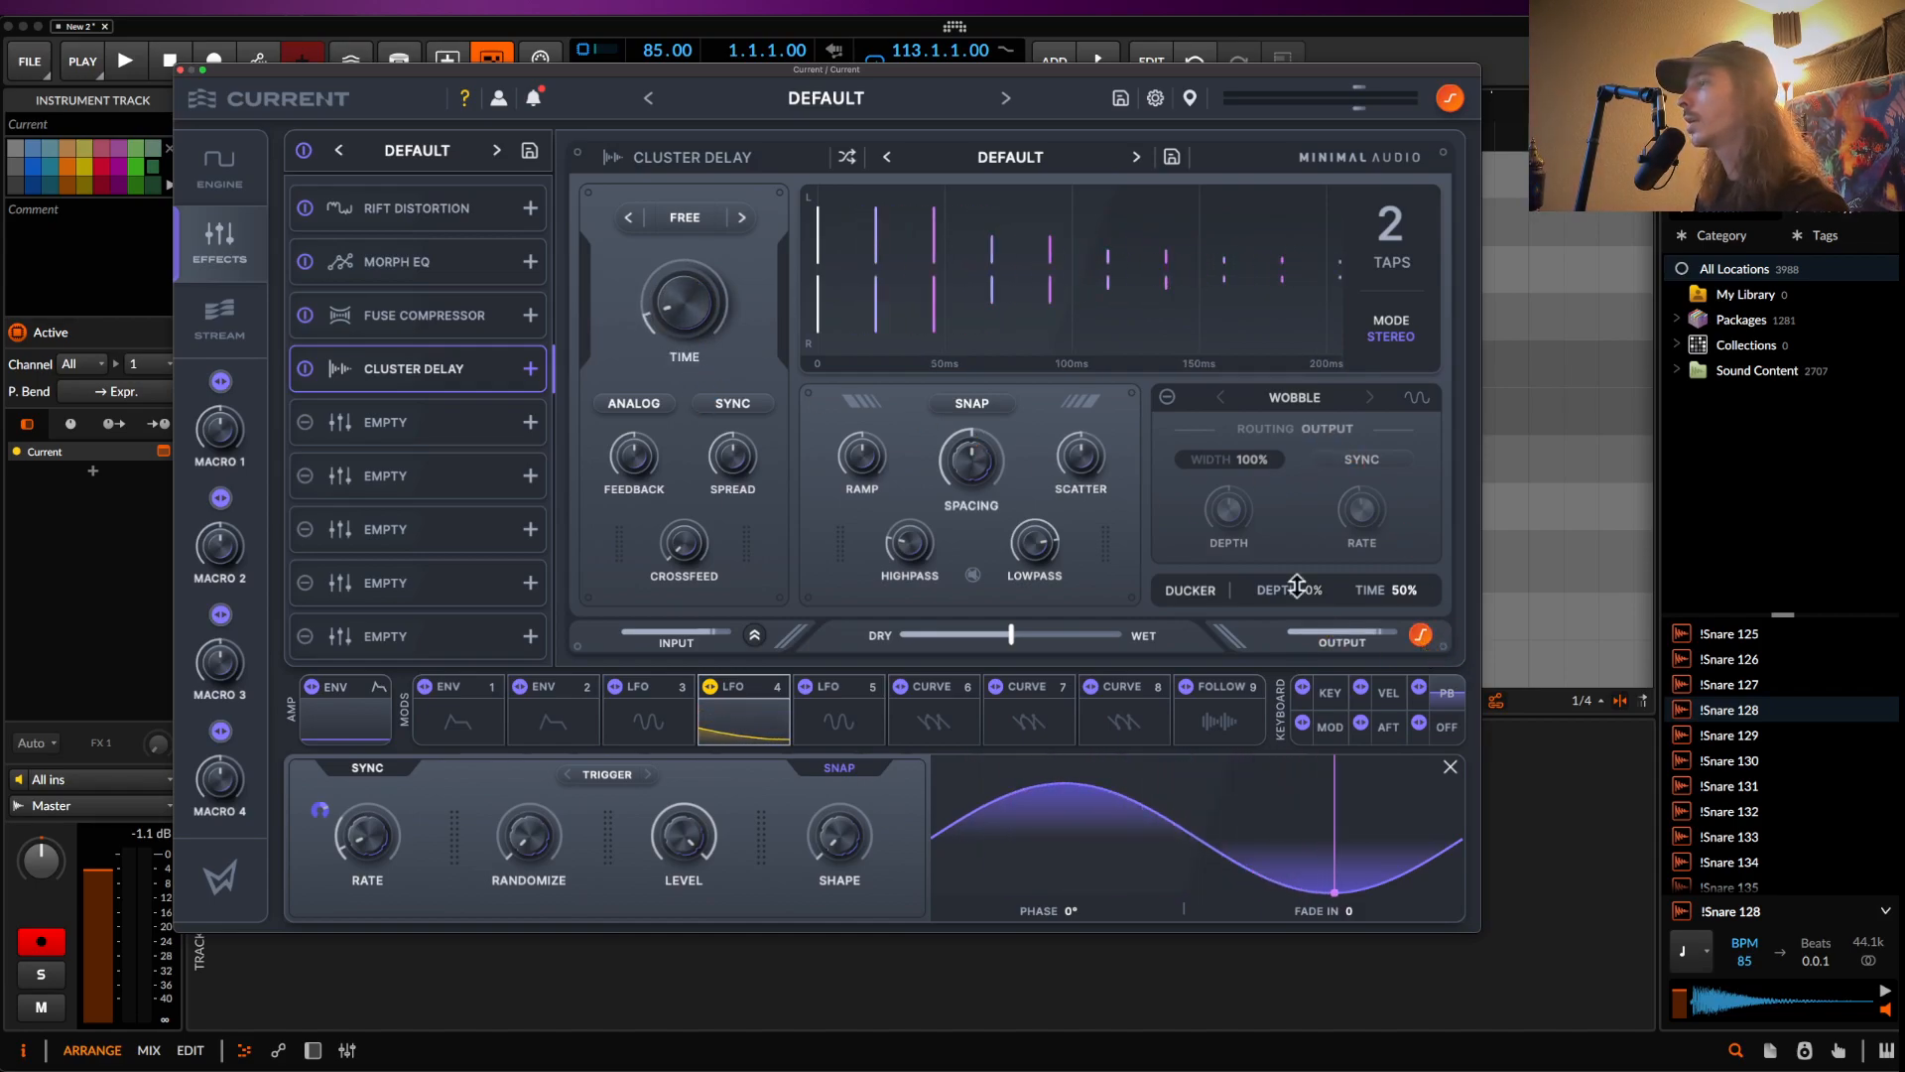
{"action": "left_click_drag", "start_coordinate": [679, 297], "coordinate": [670, 293]}
{"action": "left_click_drag", "start_coordinate": [1012, 641], "coordinate": [947, 646]}
{"action": "left_click_drag", "start_coordinate": [969, 473], "coordinate": [964, 517]}
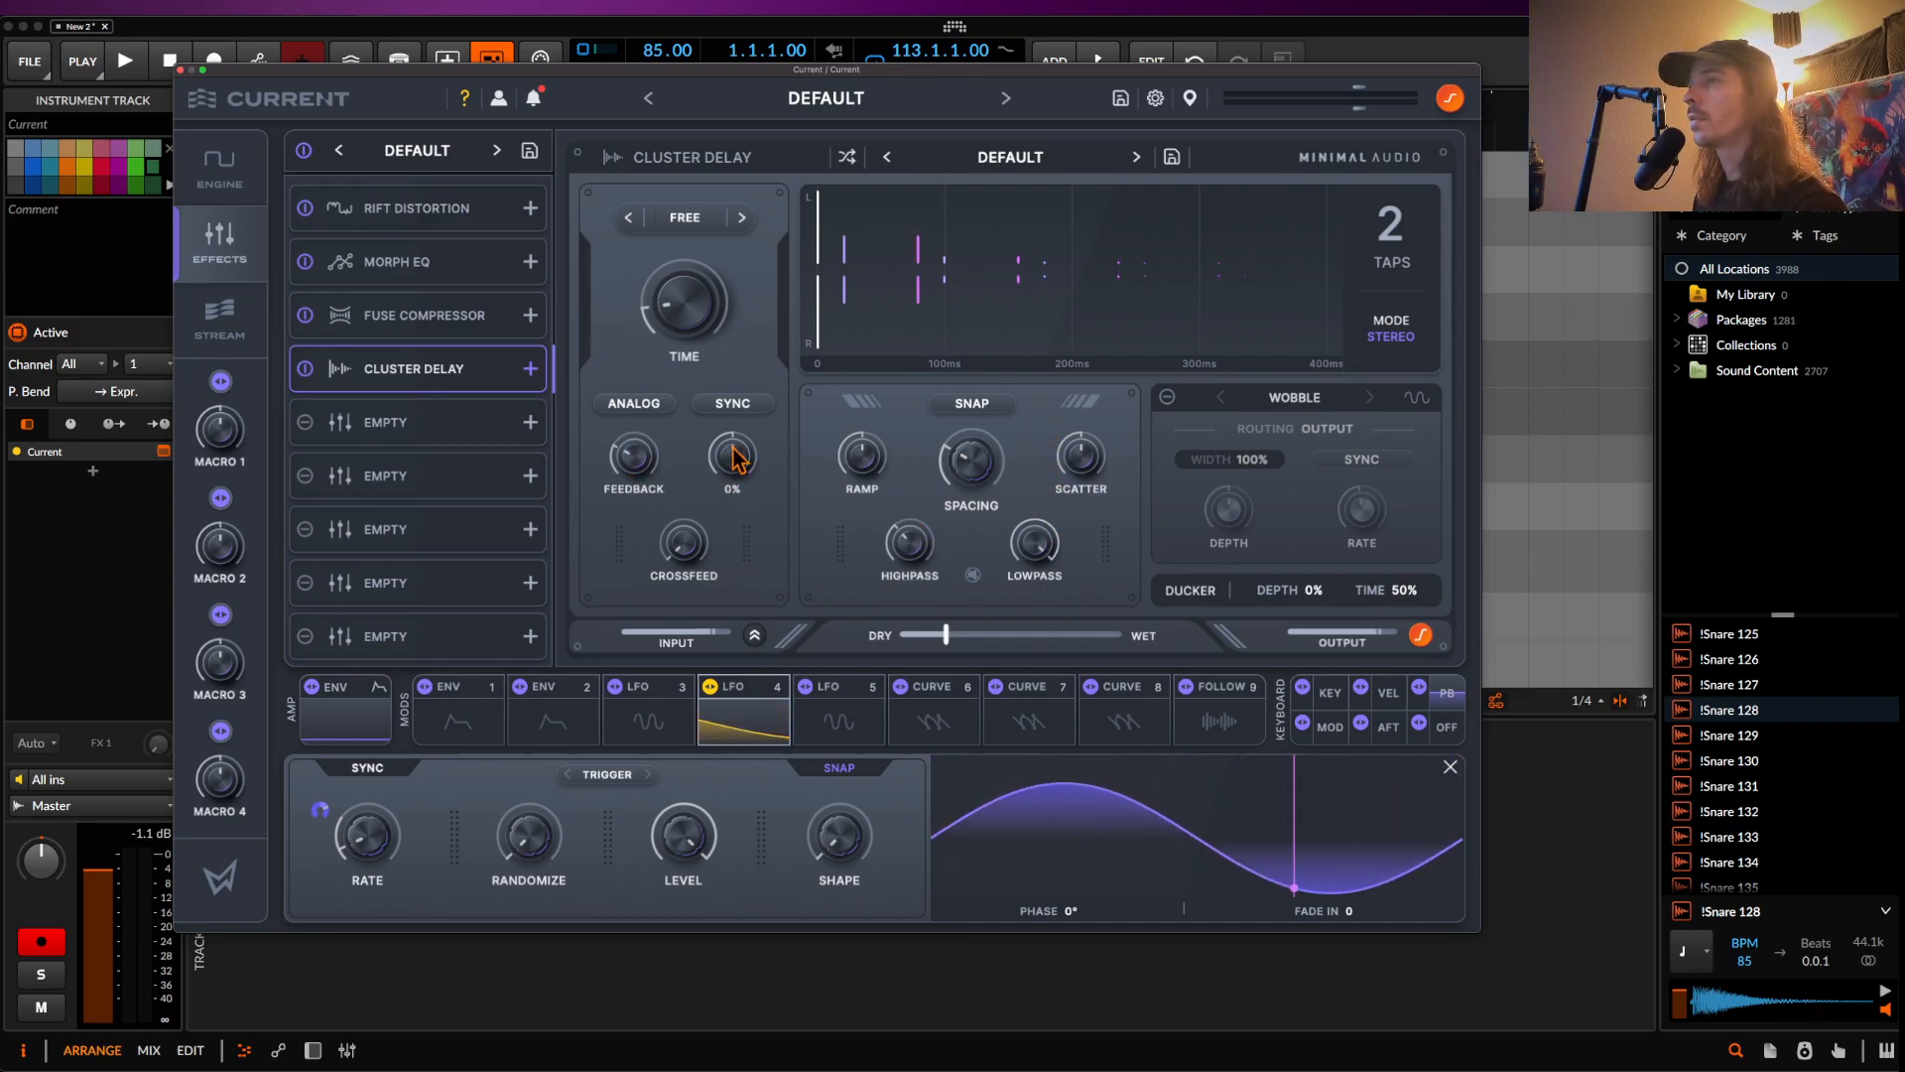
- Enable the Cluster Delay's modulation section and set its type to Phaser
{"action": "left_click", "coordinate": [1169, 399]}
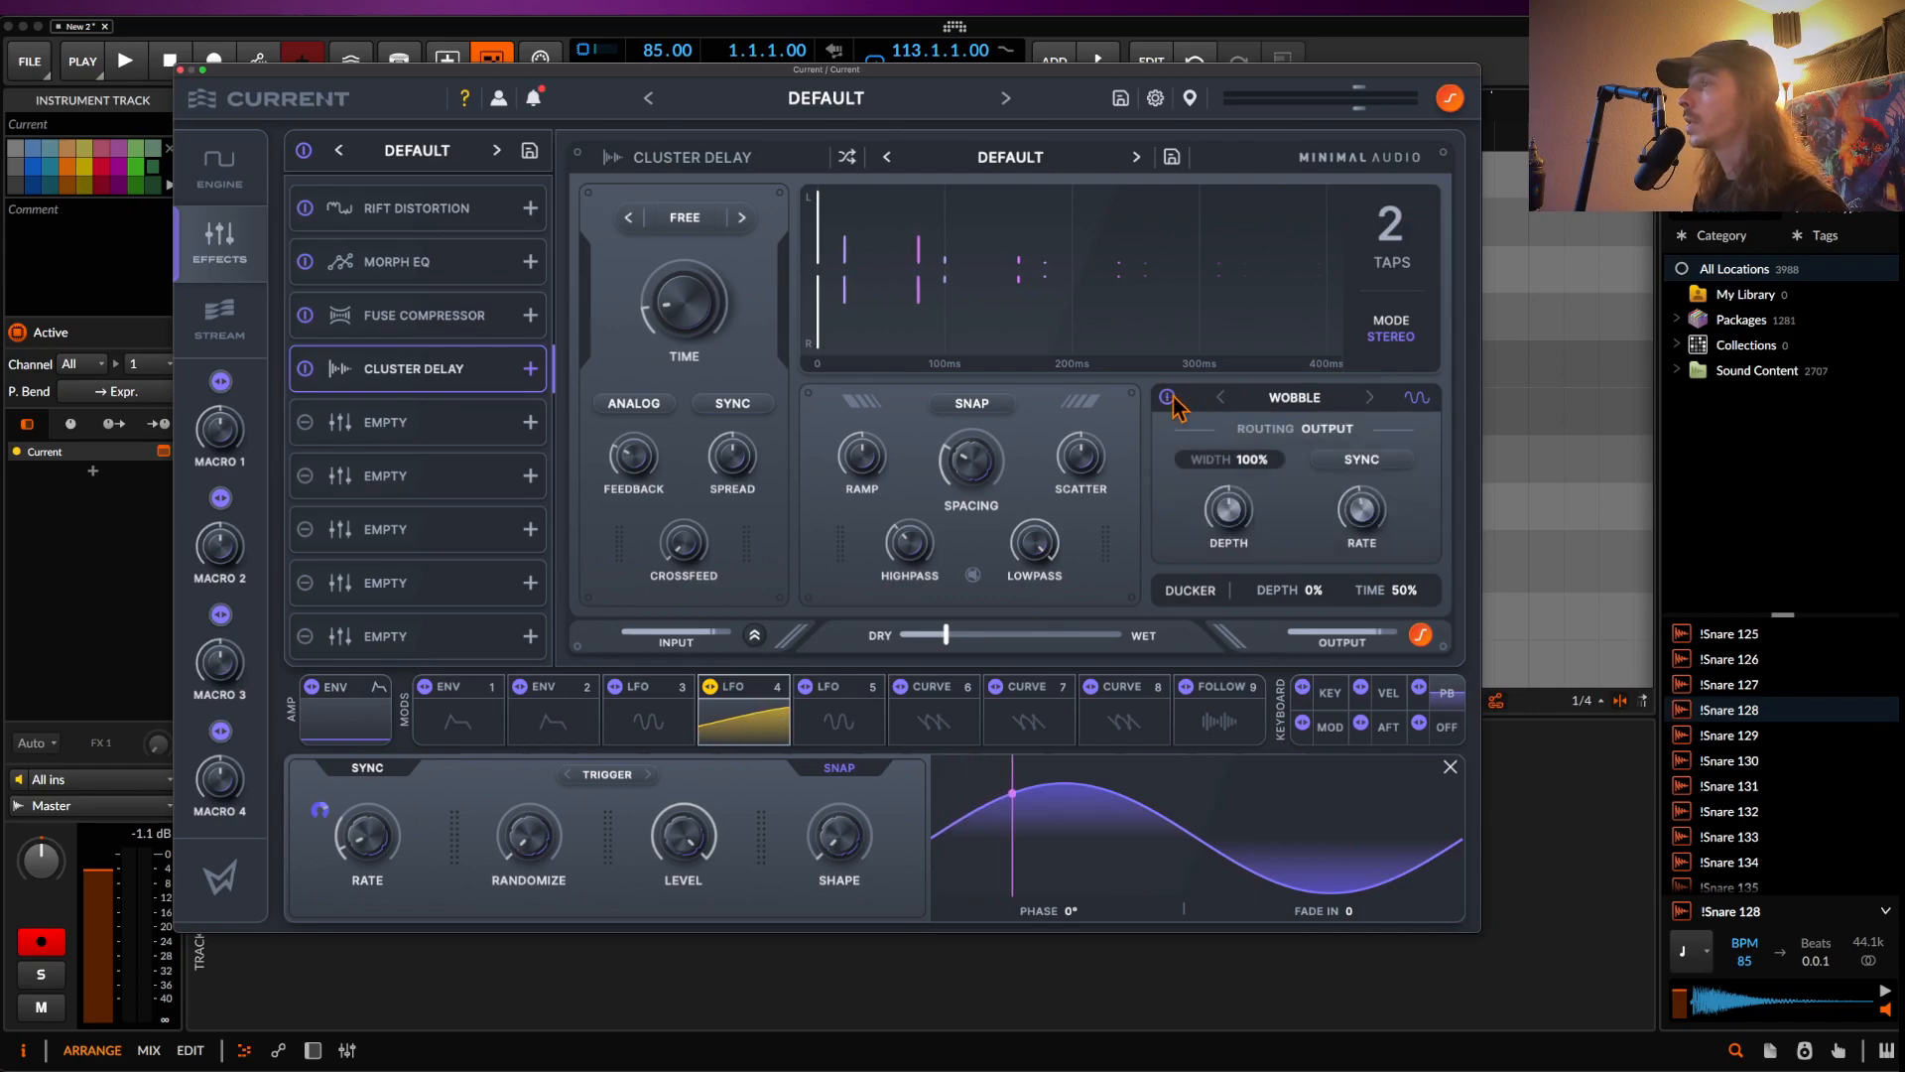
{"action": "left_click", "coordinate": [1373, 398]}
{"action": "left_click", "coordinate": [1377, 399]}
{"action": "left_click", "coordinate": [1370, 397]}
{"action": "left_click", "coordinate": [1371, 397]}
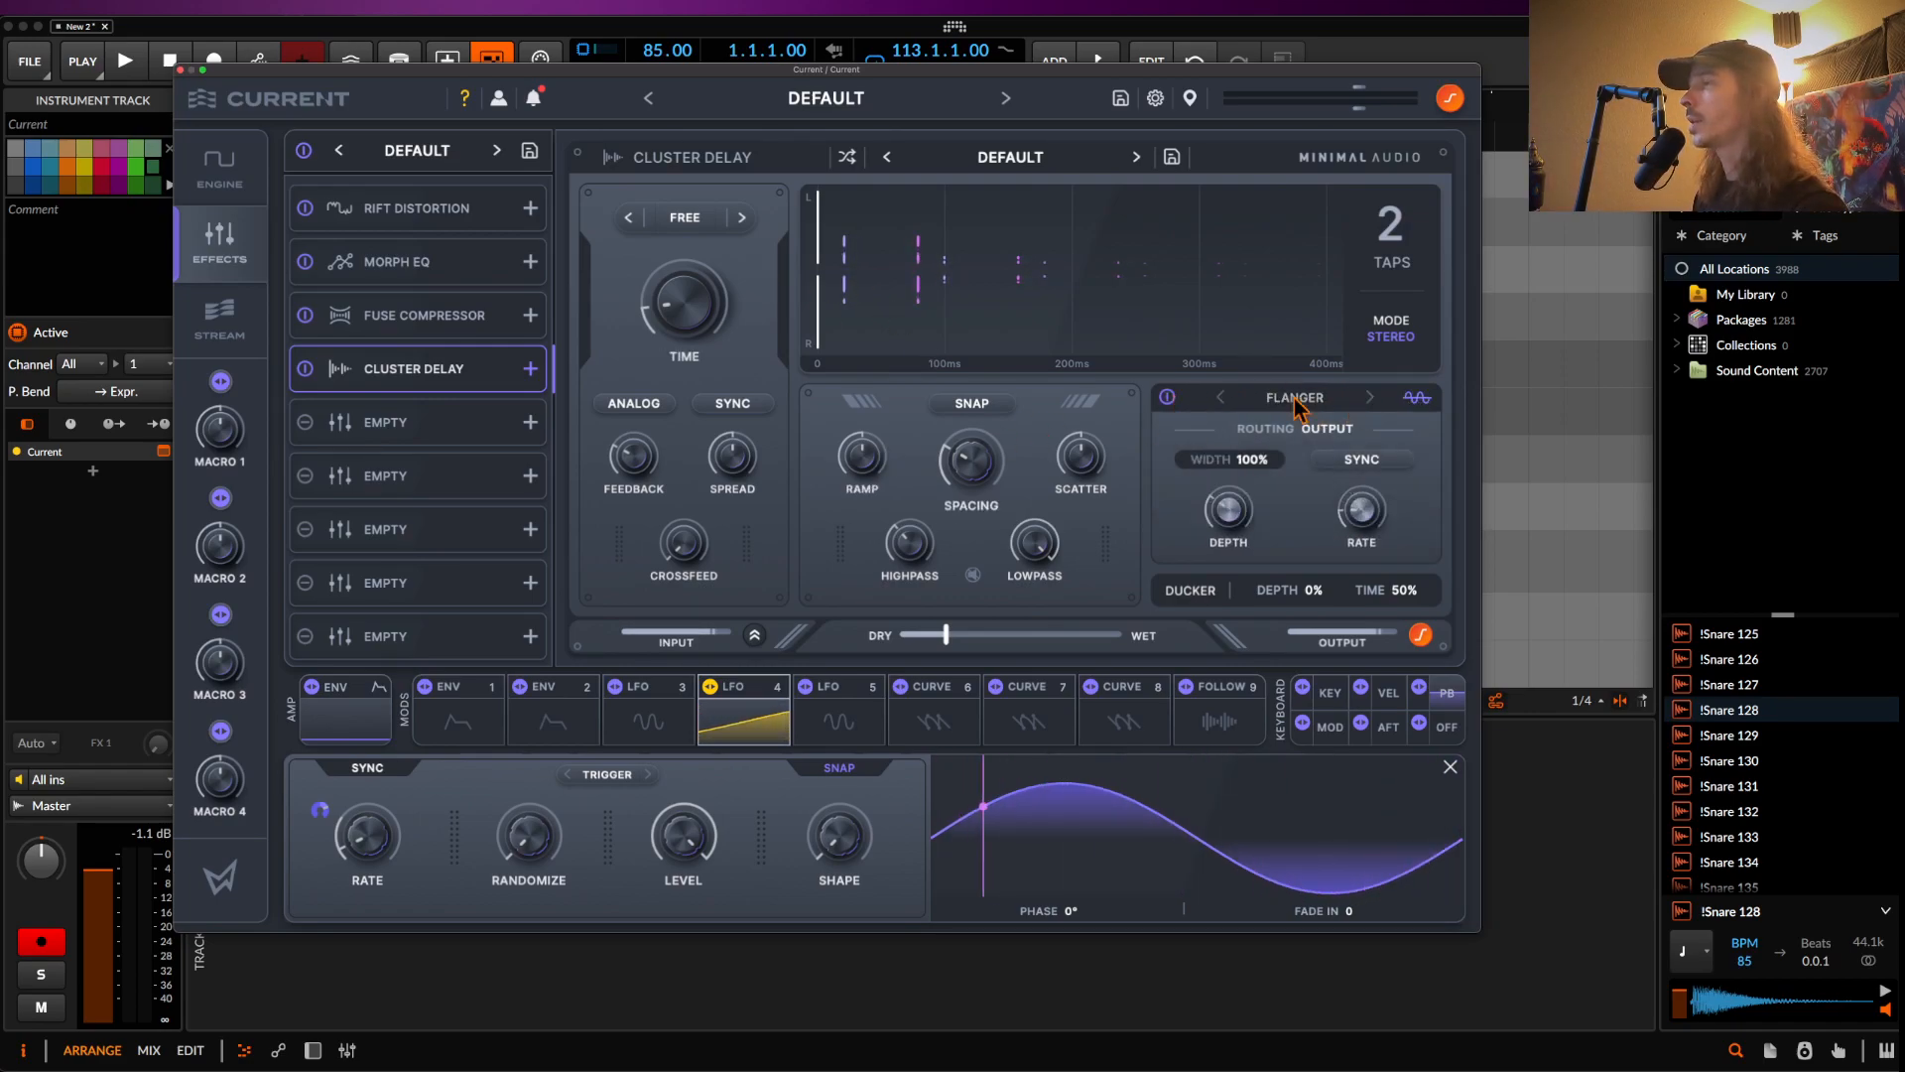
{"action": "left_click", "coordinate": [1222, 398]}
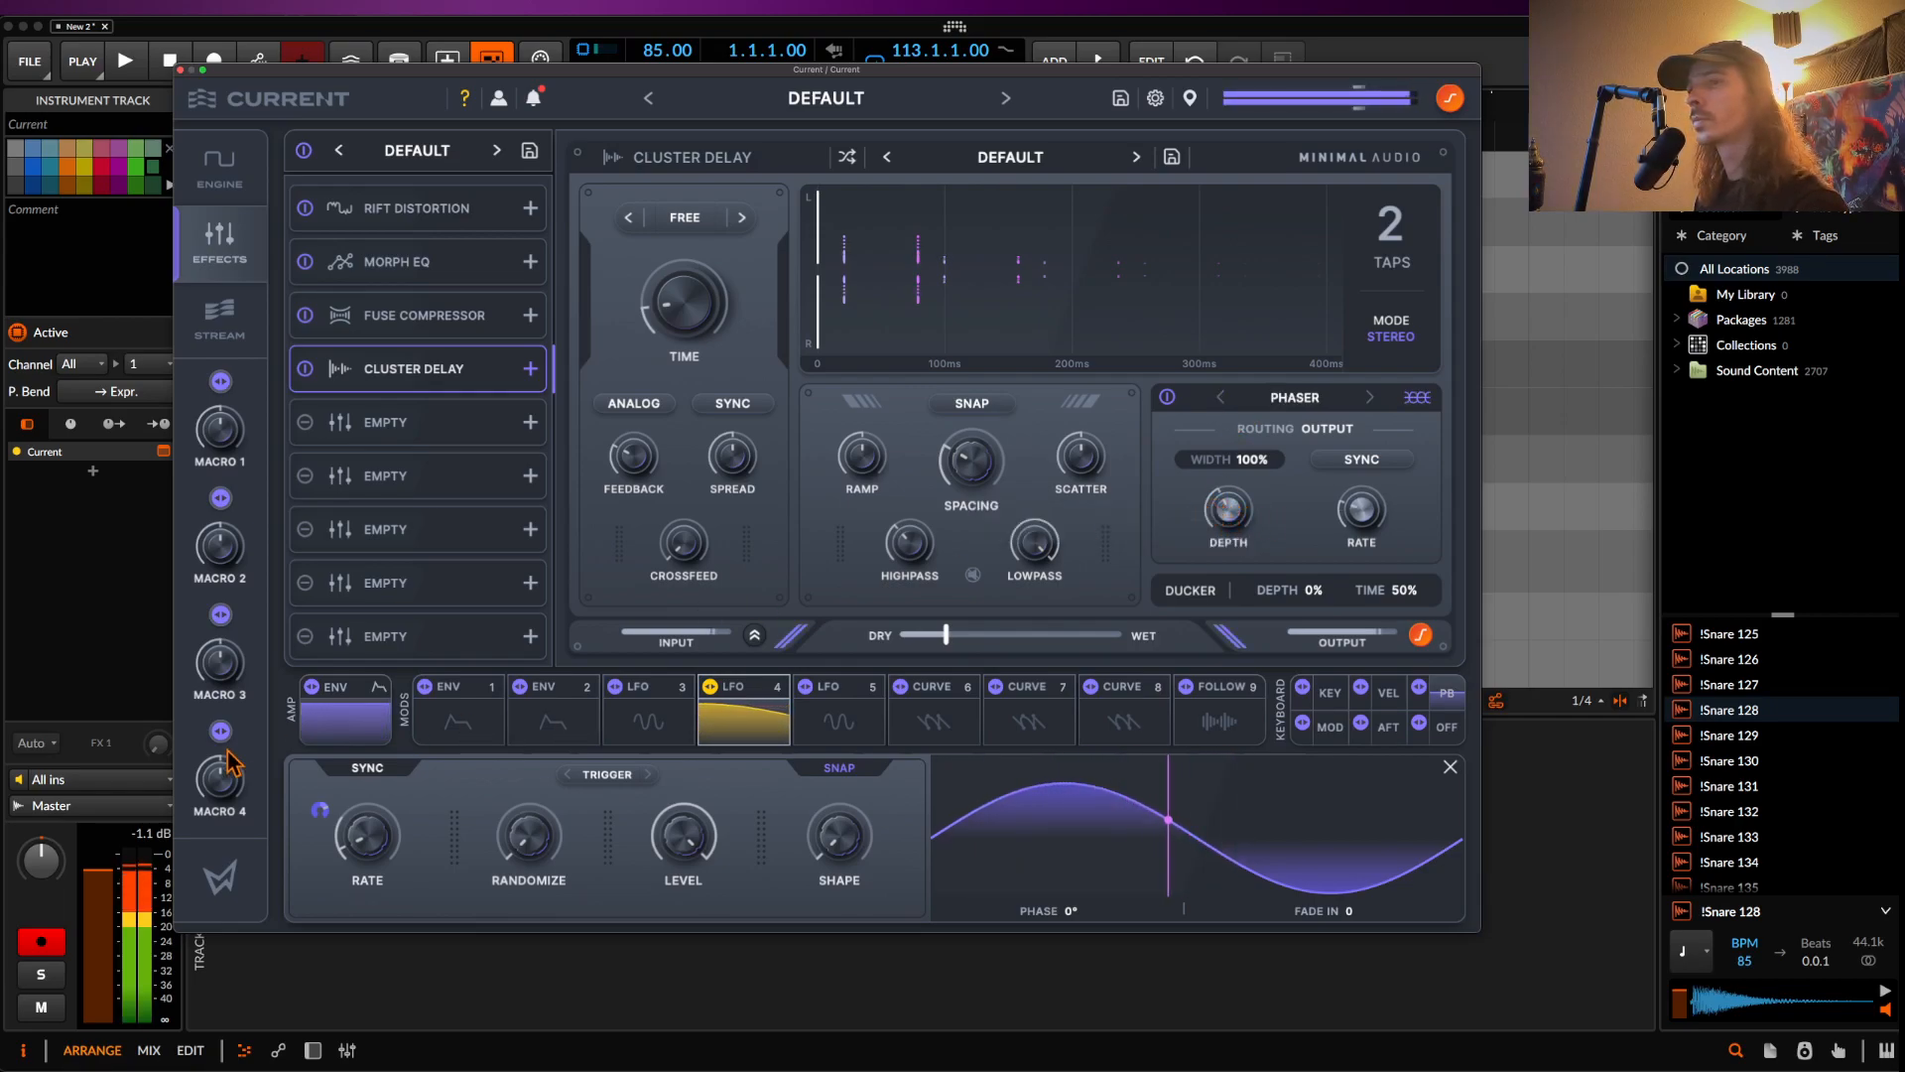
- Close the LFO 4 editor to bring back the keyboard and try the sound with the pitch bend wheel
{"action": "left_click", "coordinate": [243, 188]}
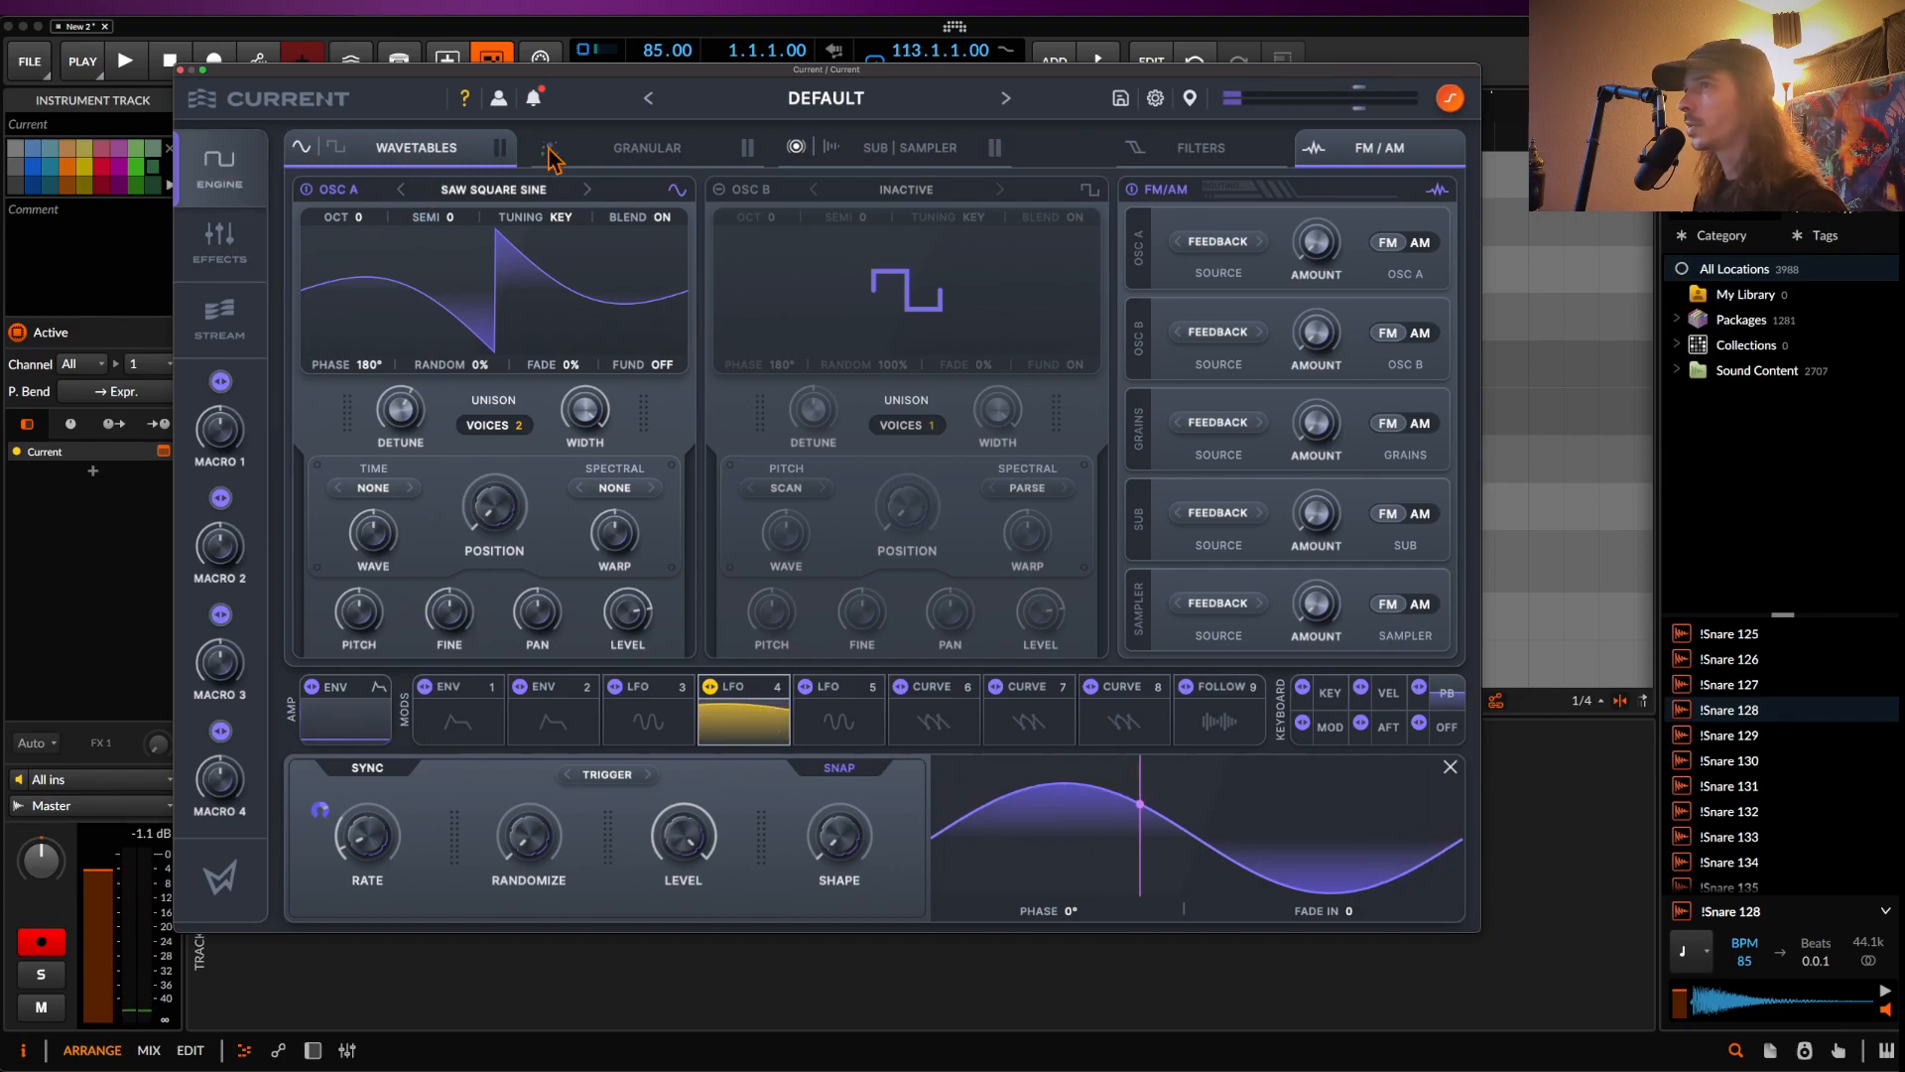
{"action": "left_click", "coordinate": [221, 241]}
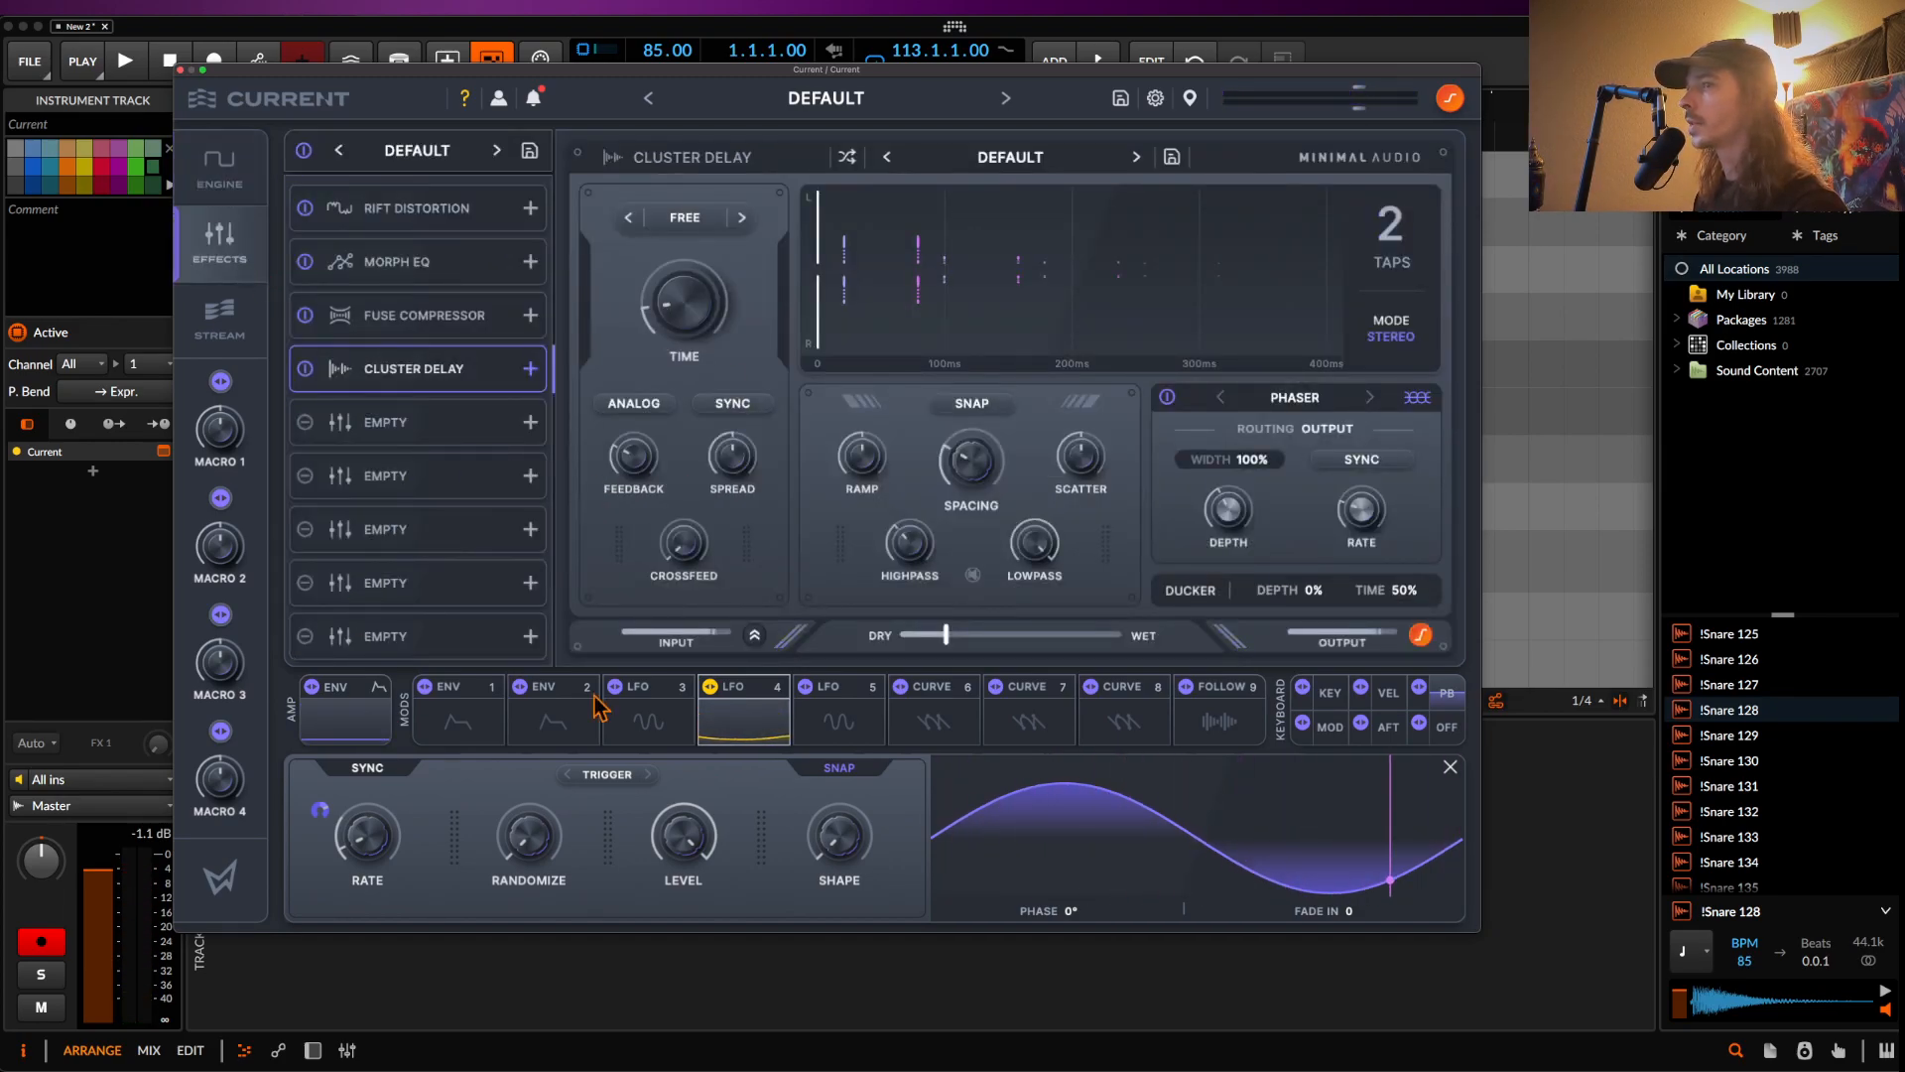
{"action": "left_click", "coordinate": [1450, 768]}
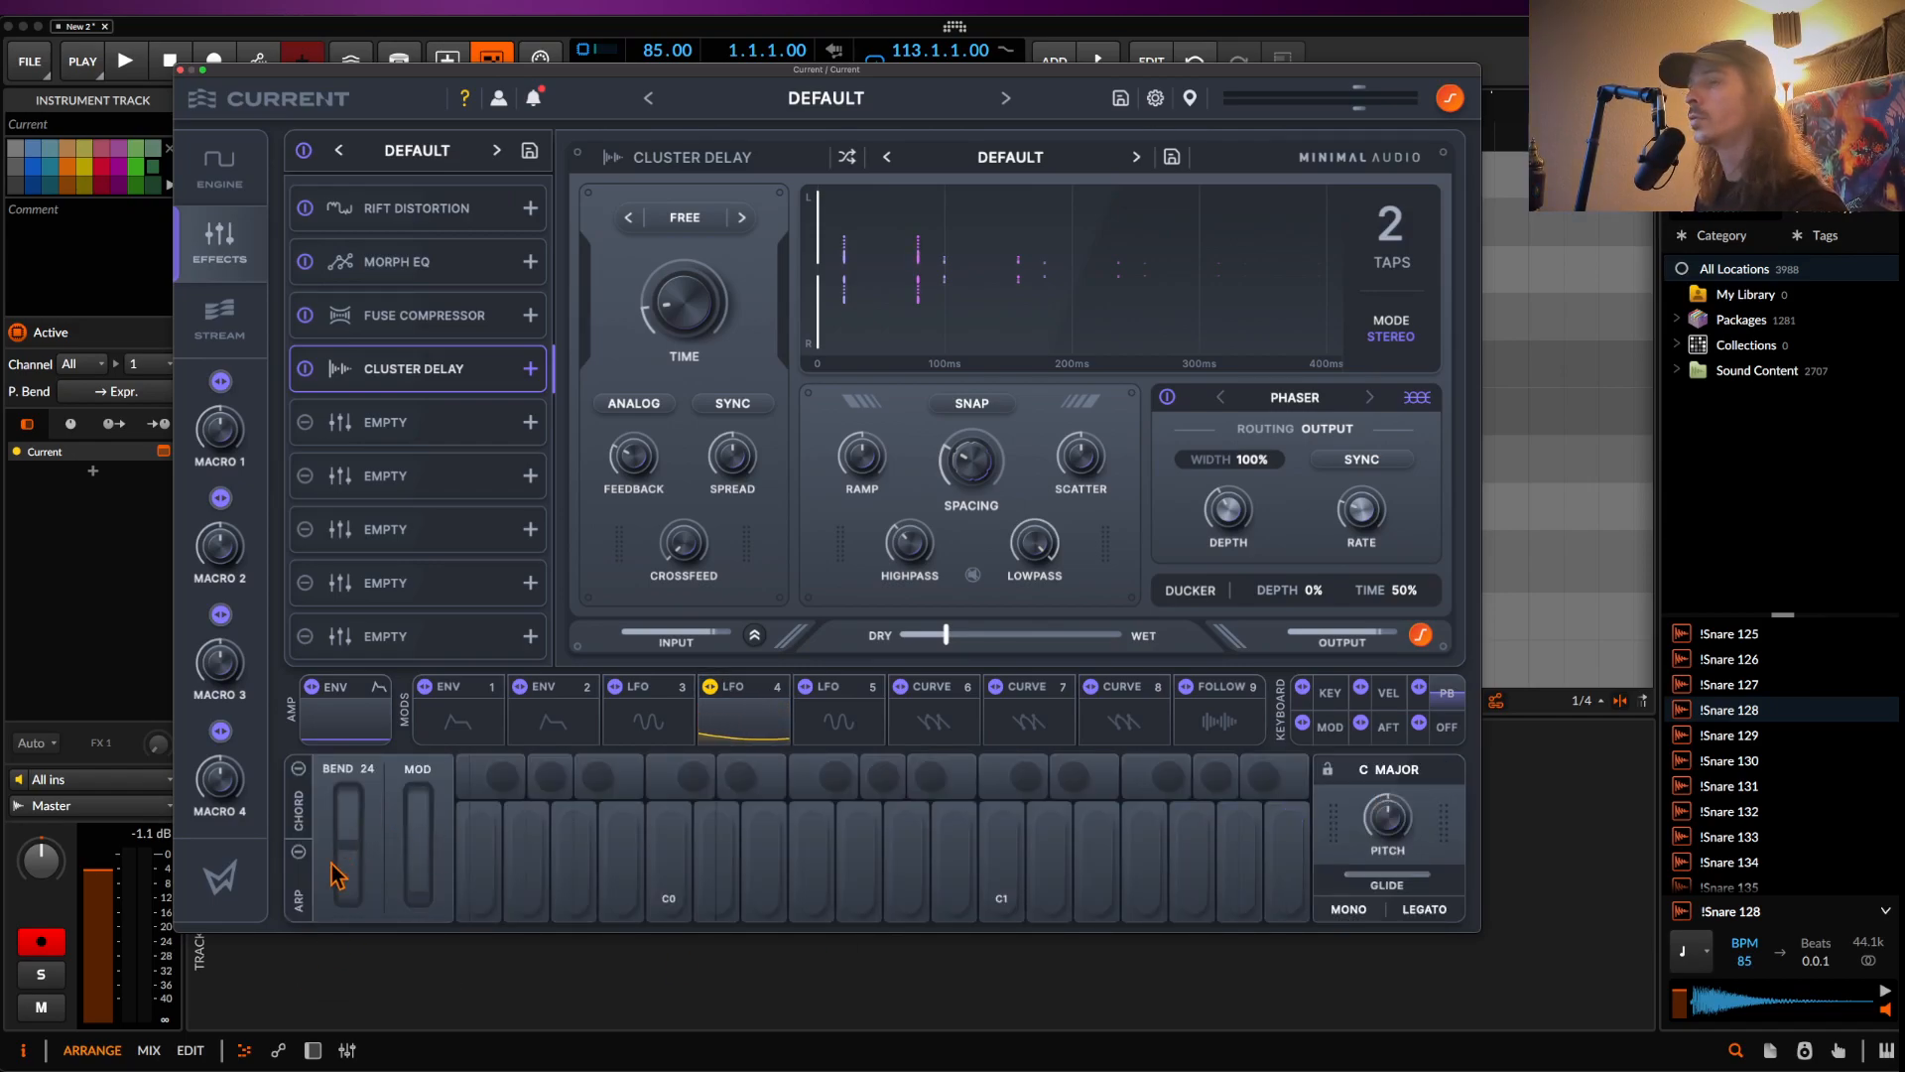
{"action": "left_click_drag", "start_coordinate": [341, 859], "coordinate": [351, 797]}
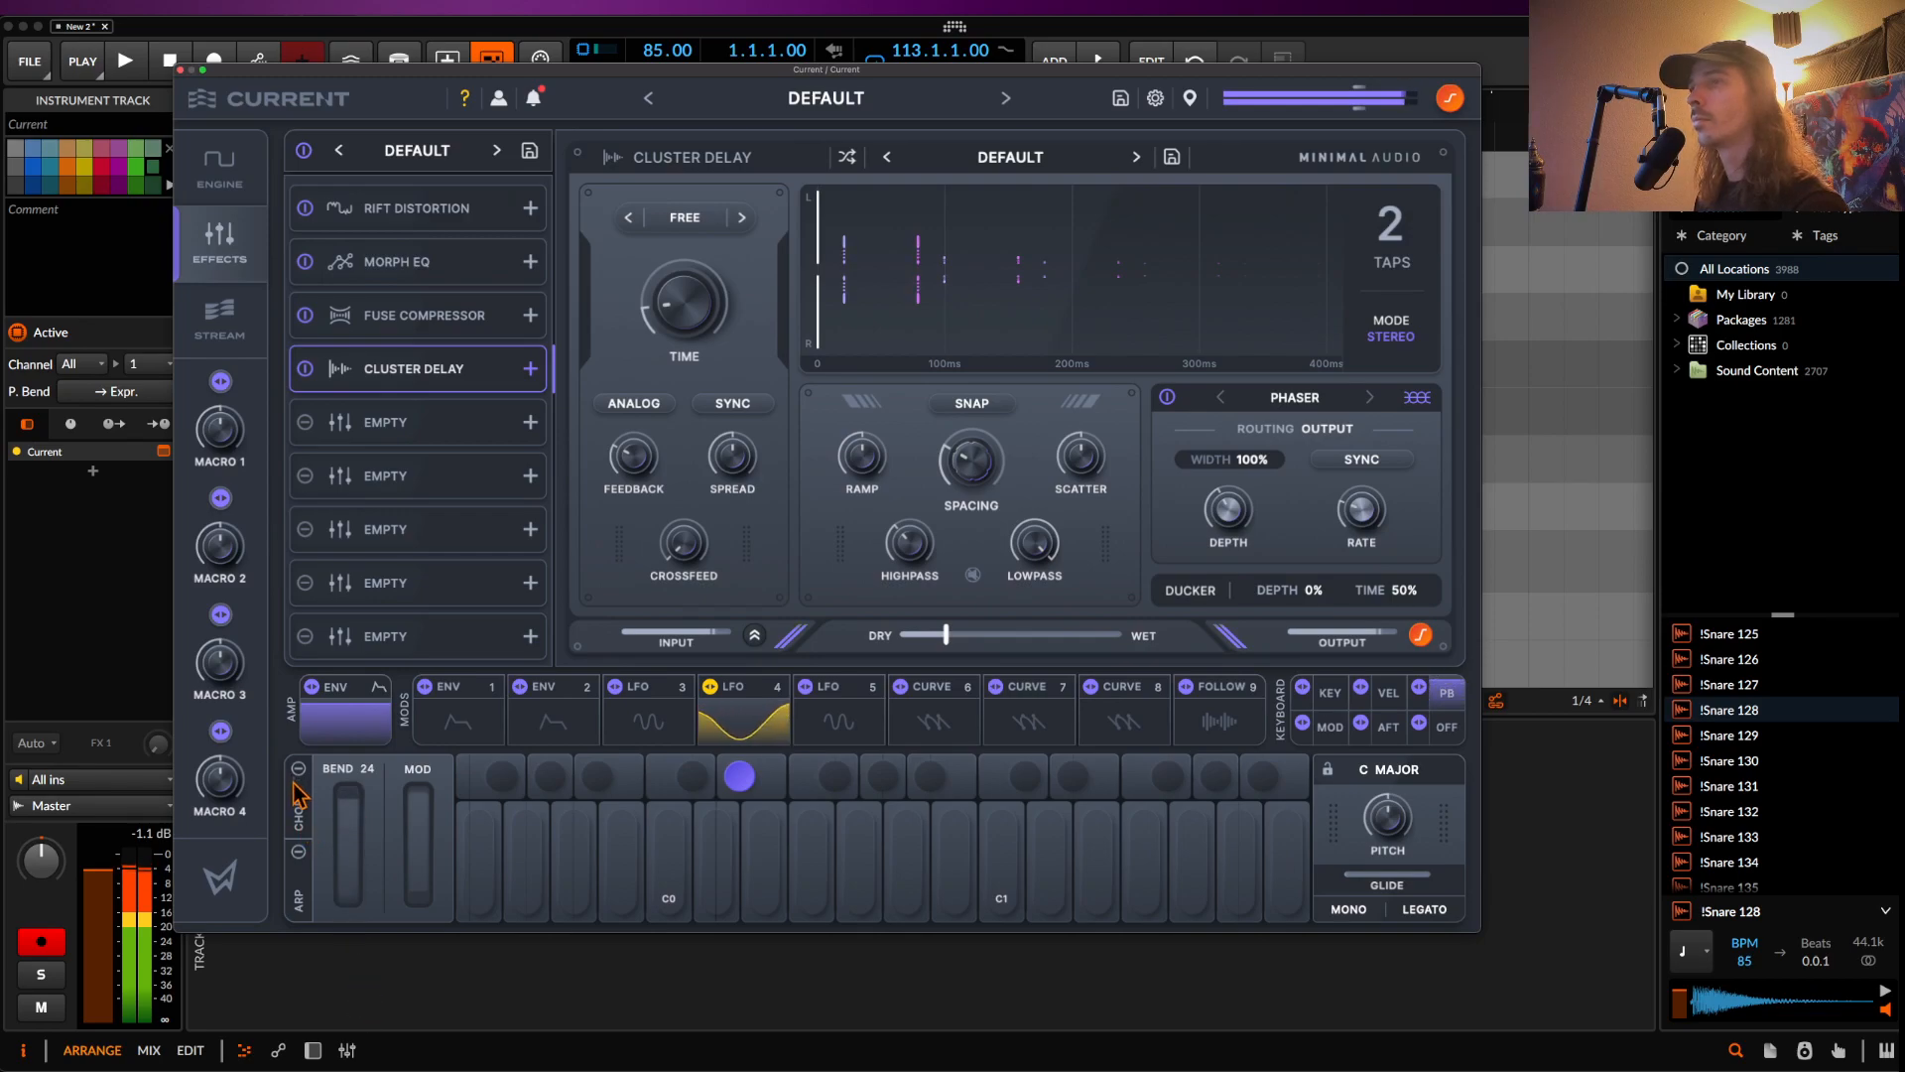
- Move the Morph EQ below the Fuse Compressor and save its settings as a preset named MORPHER 1
{"action": "left_click_drag", "start_coordinate": [377, 262], "coordinate": [446, 315]}
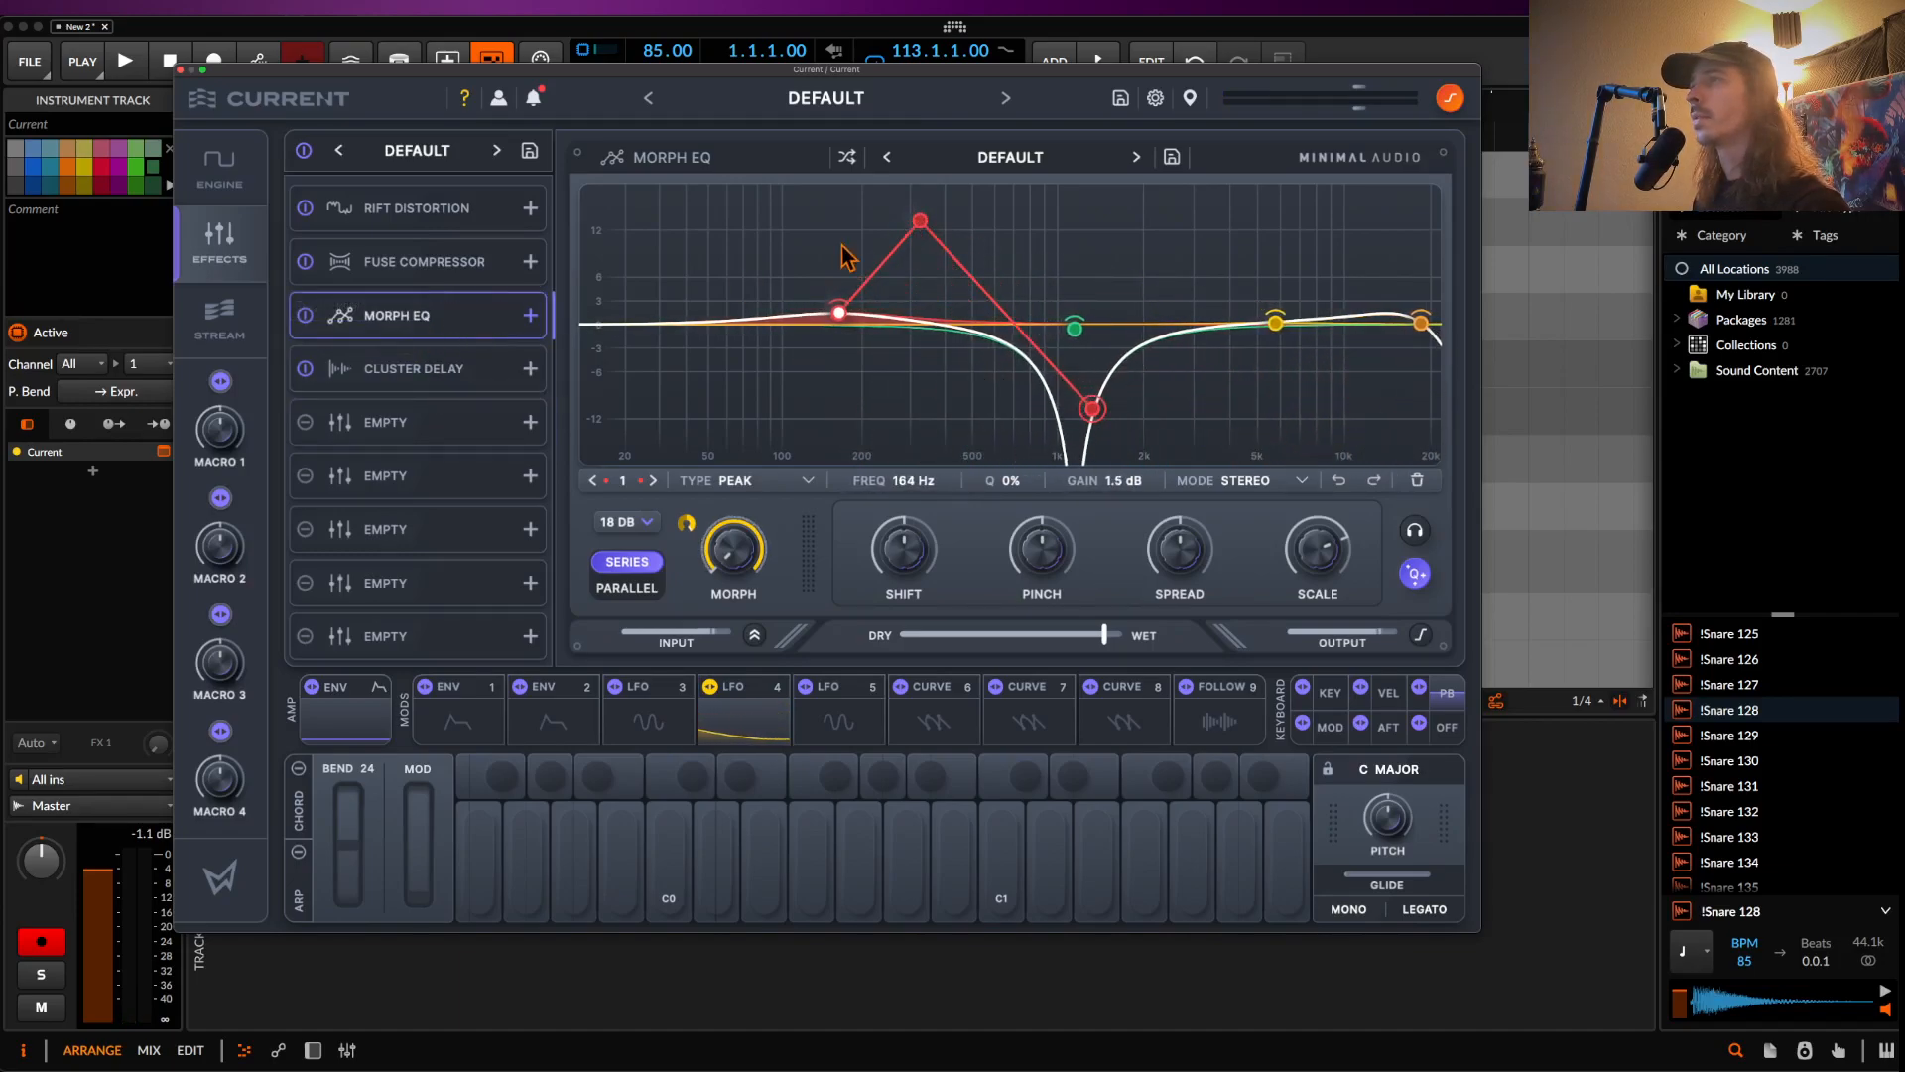
{"action": "left_click", "coordinate": [1172, 157]}
{"action": "type", "text": "MORPHER 12"}
{"action": "key", "text": "BackSpace"}
{"action": "left_click", "coordinate": [1026, 365]}
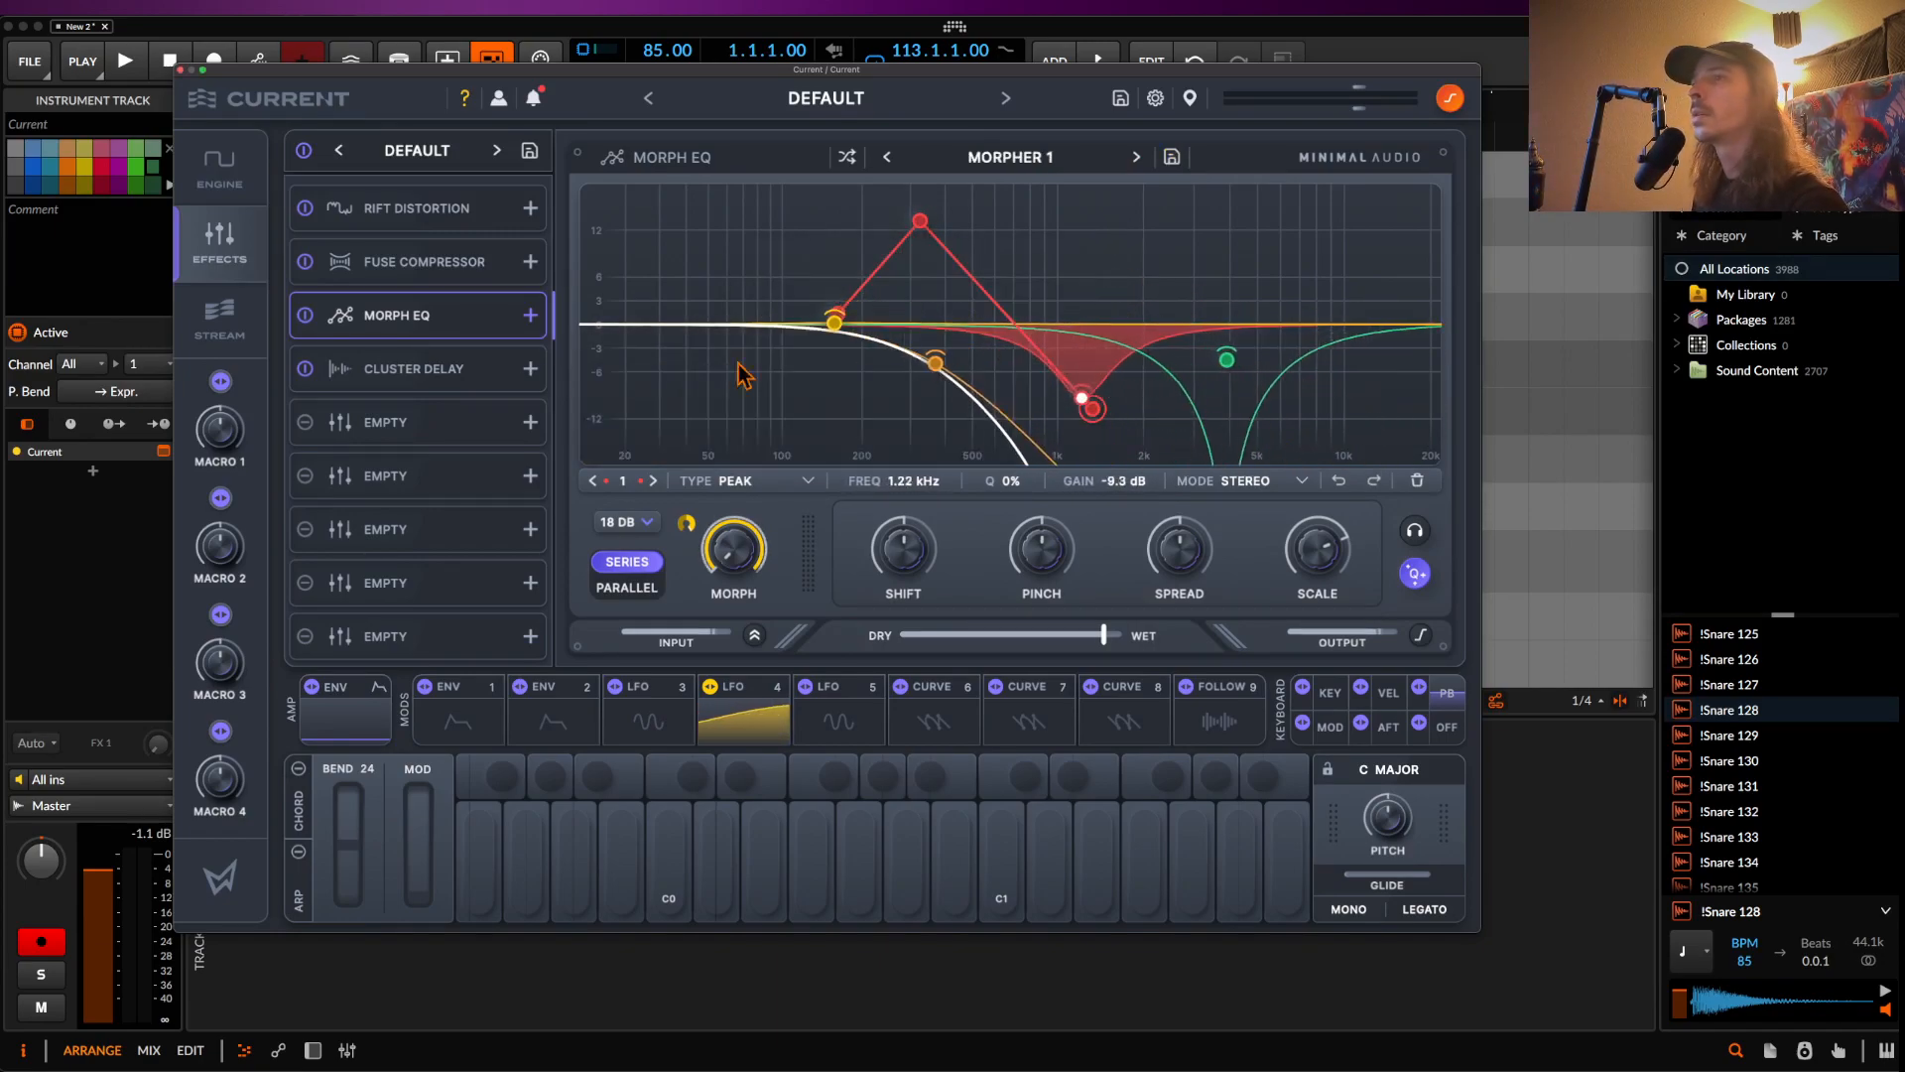
- Add a second Morph EQ in the fifth slot, load the user preset MORPHER 1, and modulate its Morph with LFO 4
{"action": "left_click", "coordinate": [417, 425]}
{"action": "left_click", "coordinate": [1072, 352]}
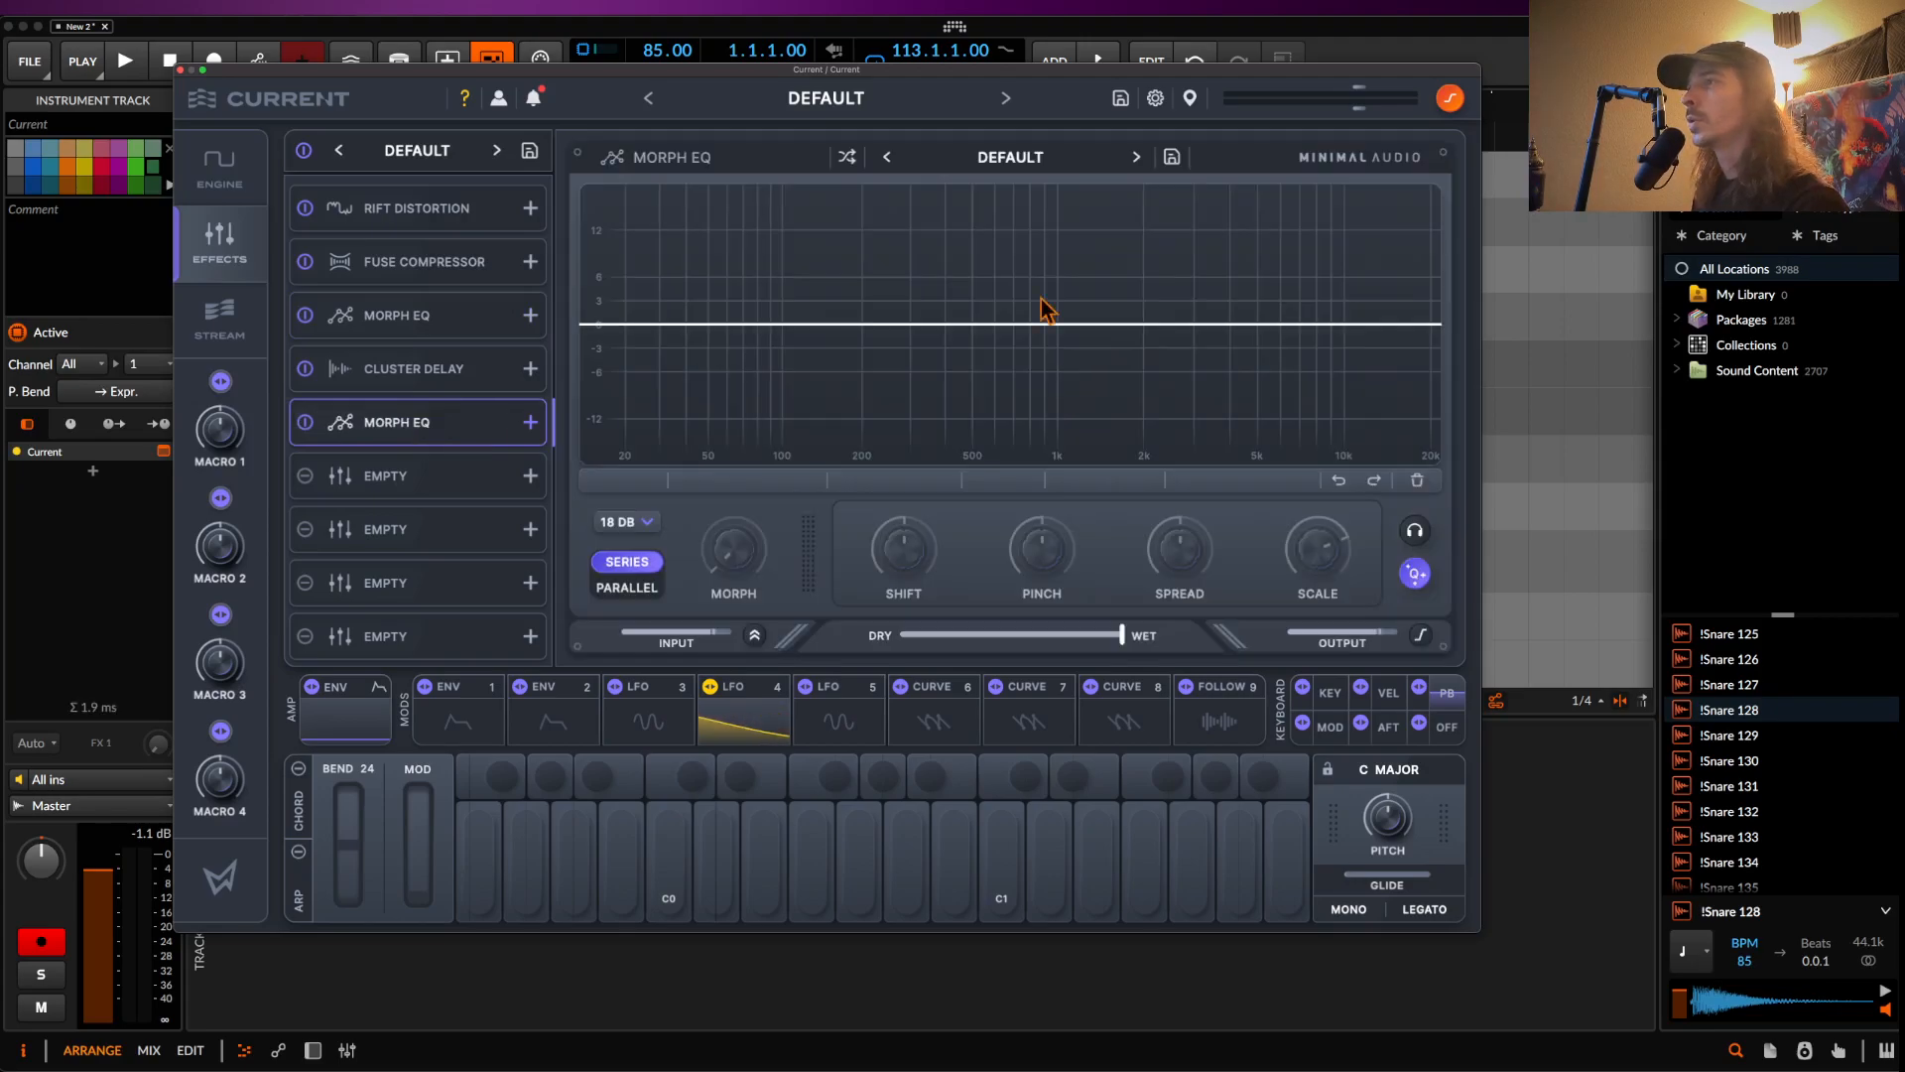
{"action": "left_click", "coordinate": [1010, 157]}
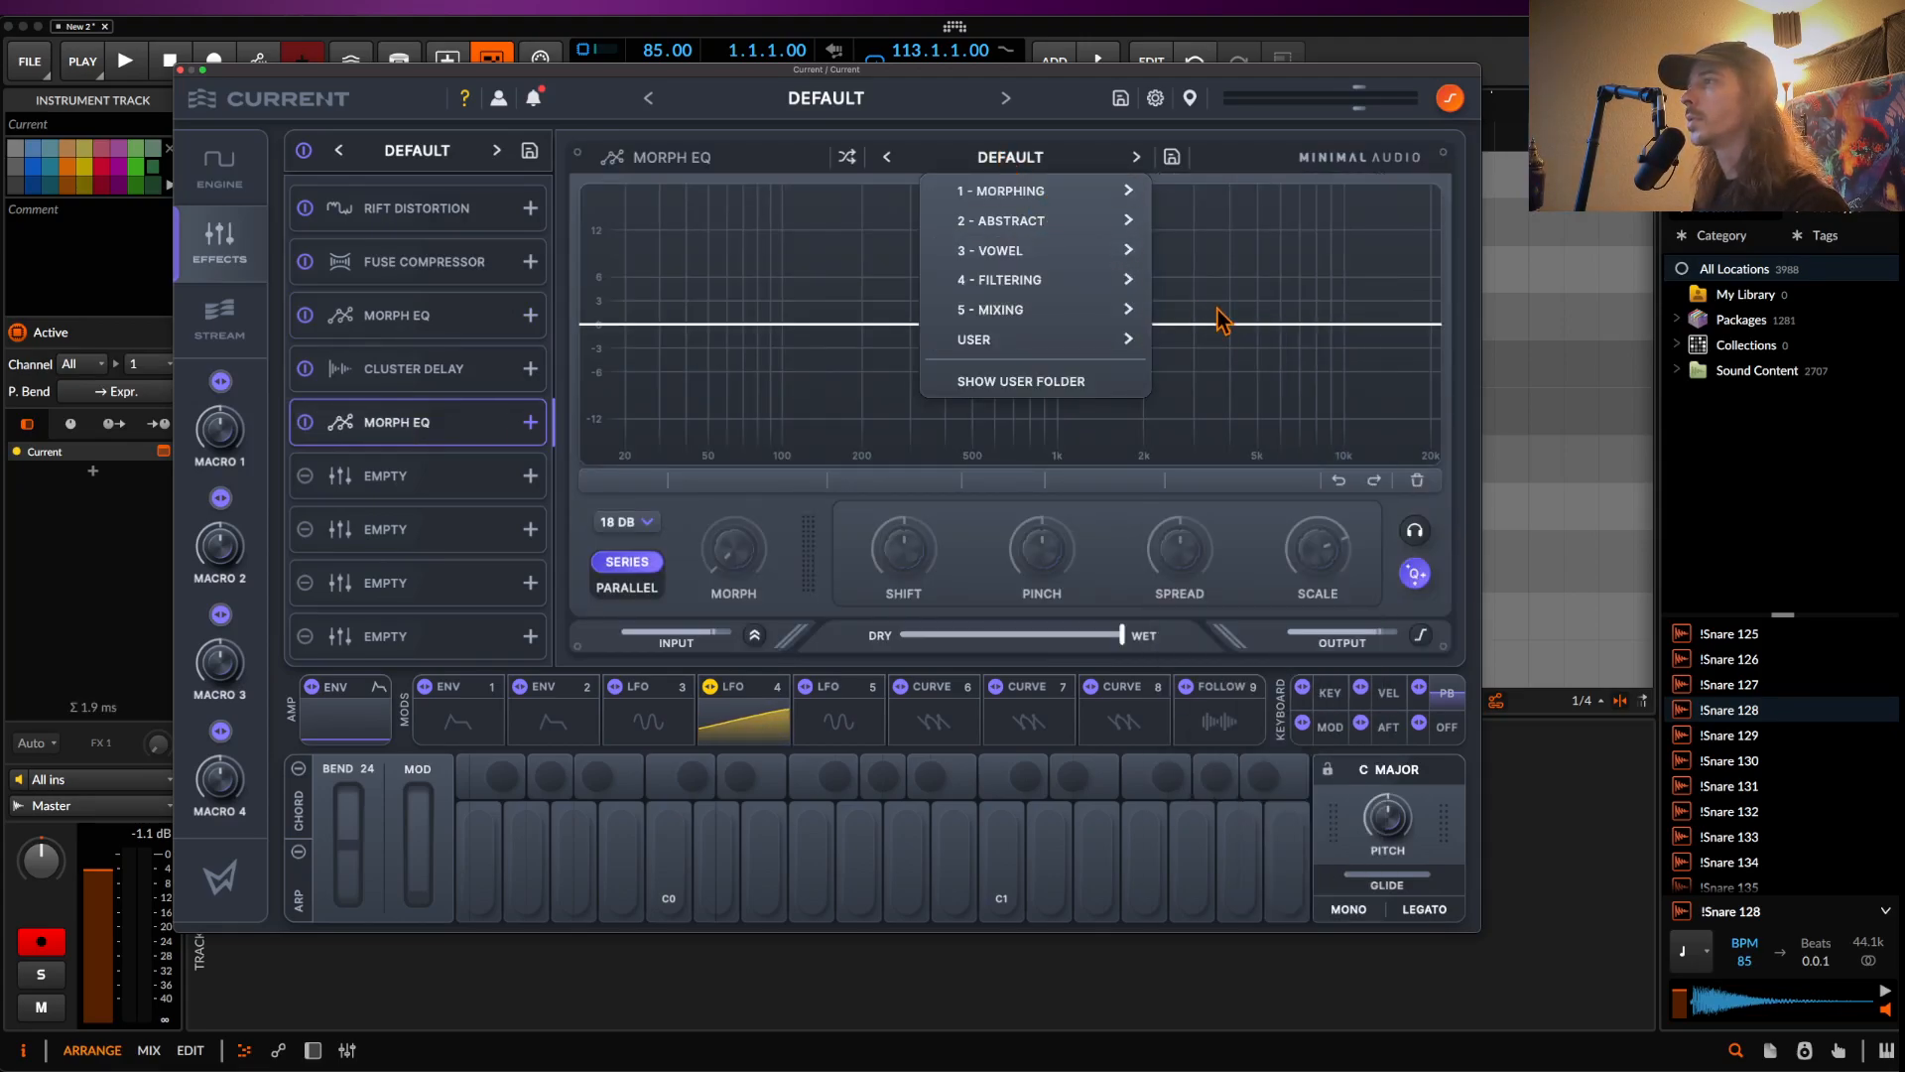
{"action": "left_click", "coordinate": [1222, 367]}
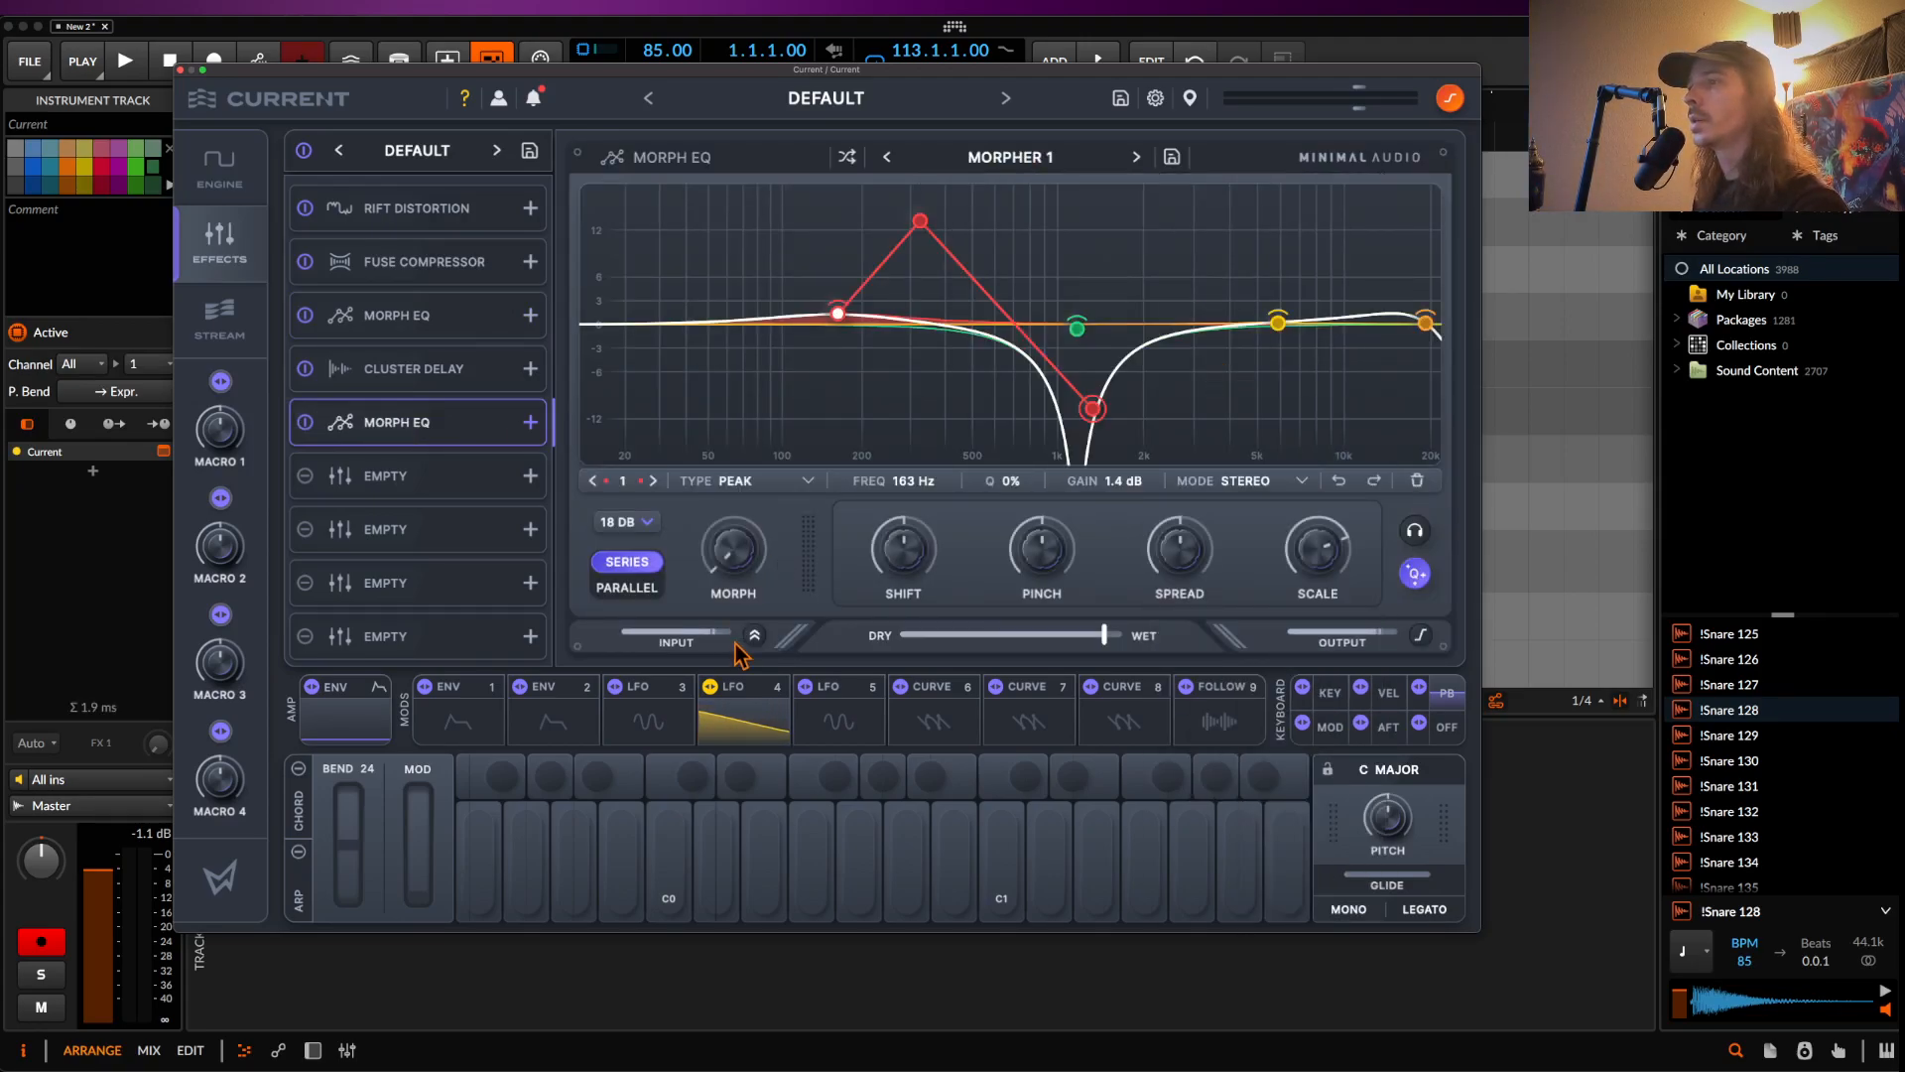
{"action": "left_click_drag", "start_coordinate": [727, 544], "coordinate": [755, 728]}
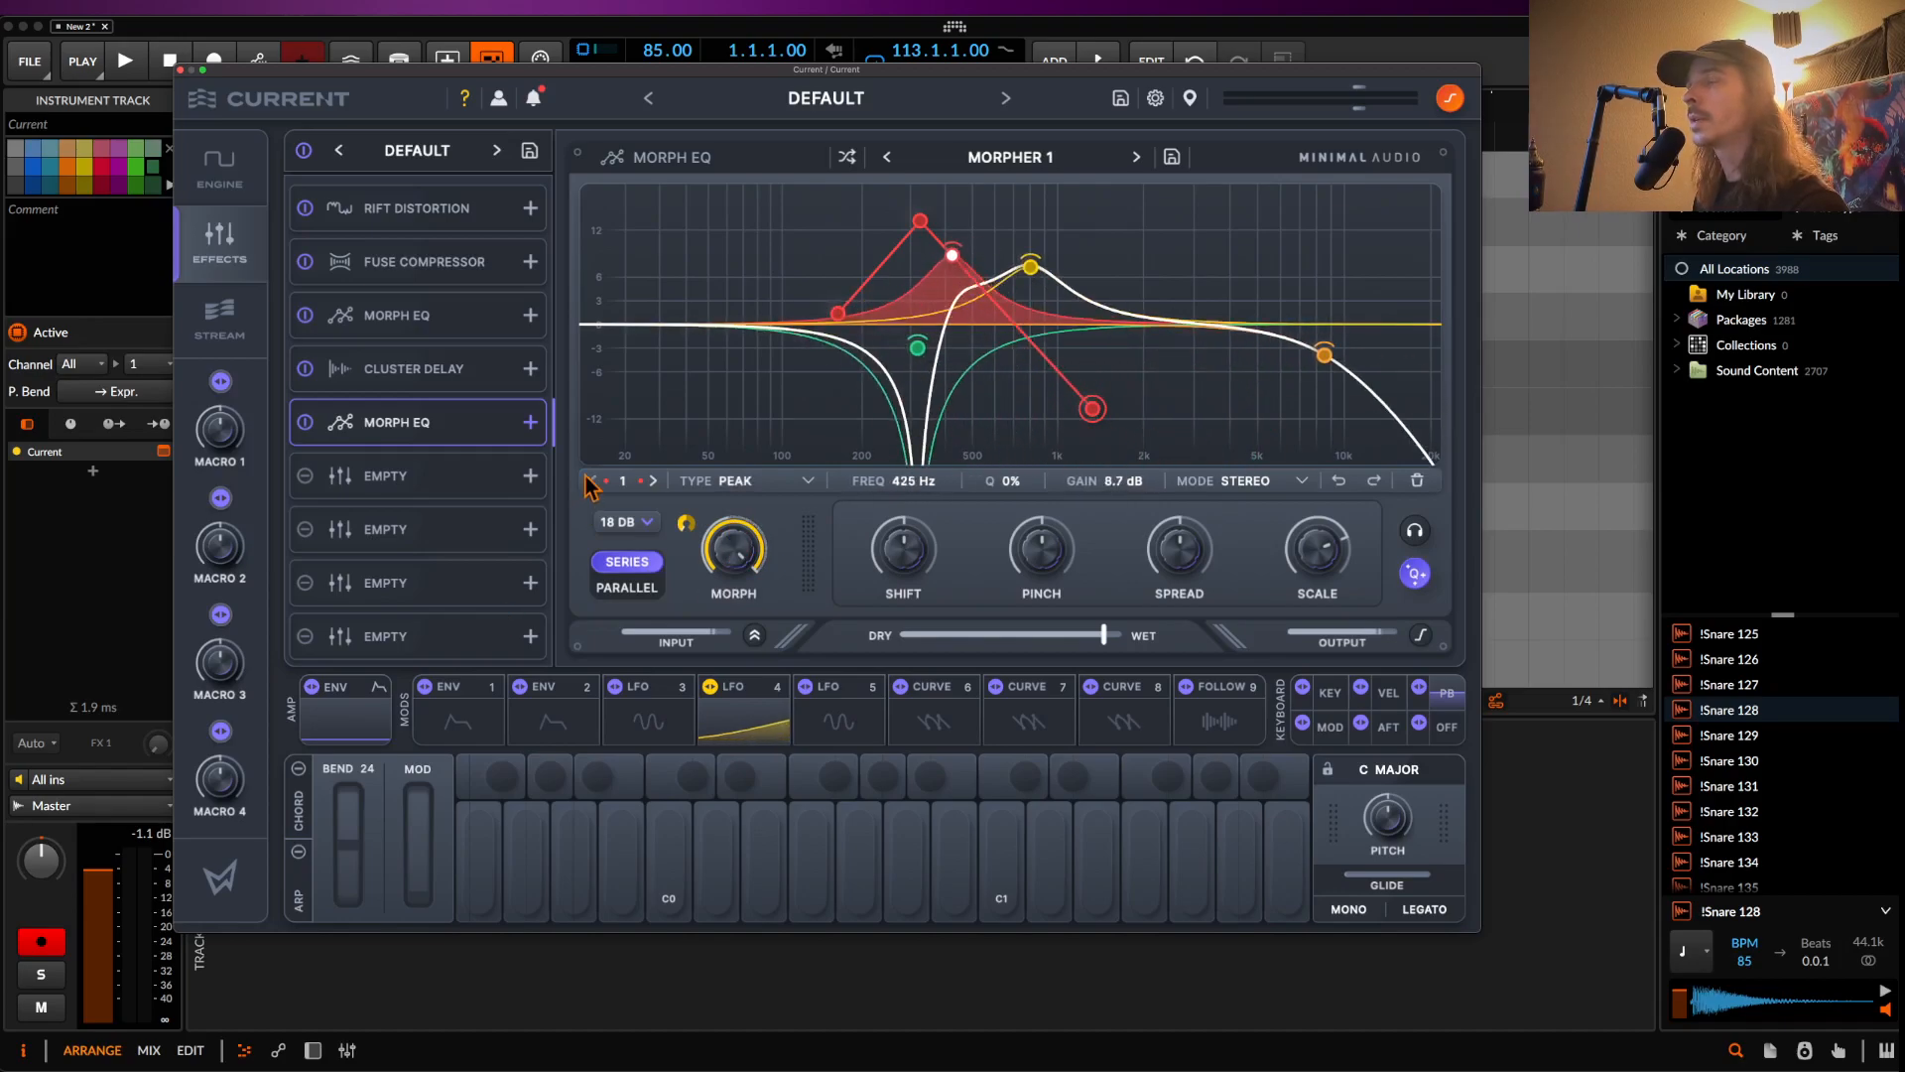
- Add a Ripple Phaser in the sixth slot, adjust its modulation depth and balance, and lower the wet mix to 20%
{"action": "left_click", "coordinate": [515, 484]}
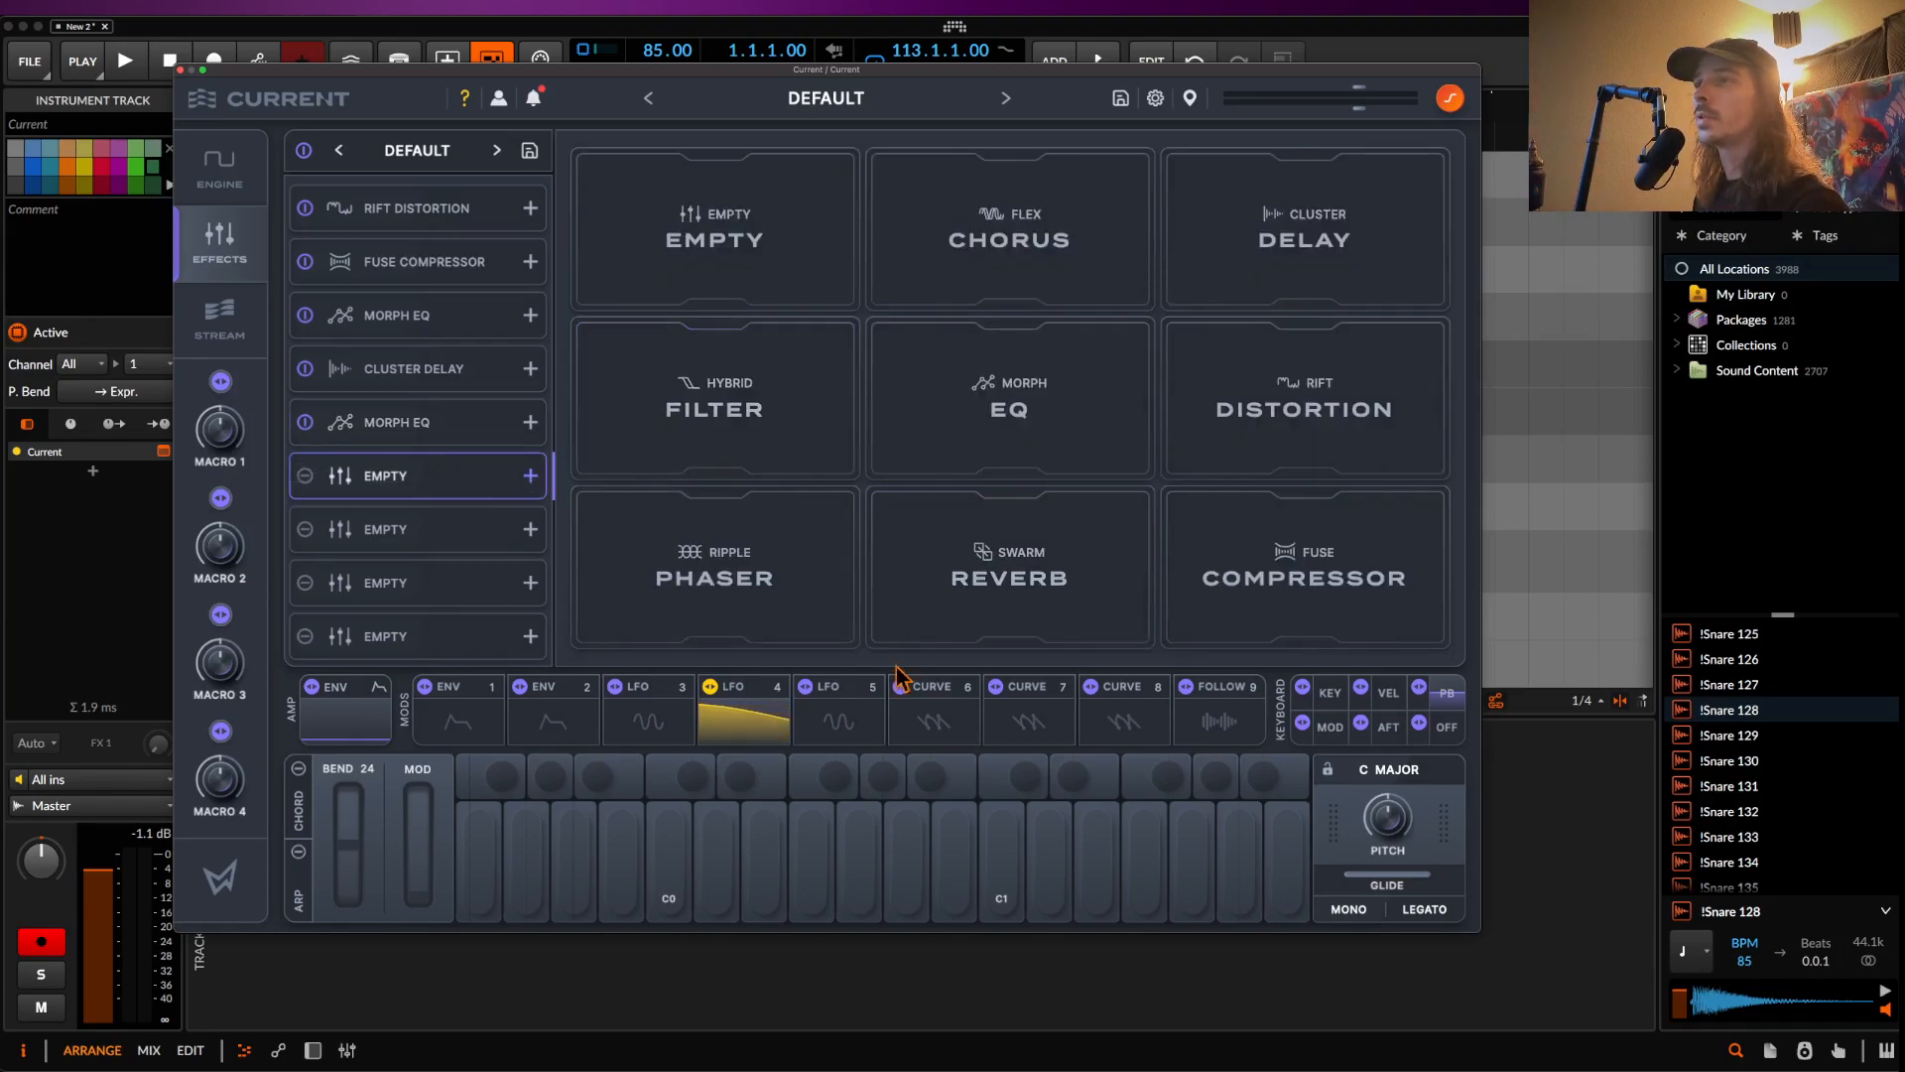
{"action": "left_click", "coordinate": [677, 560]}
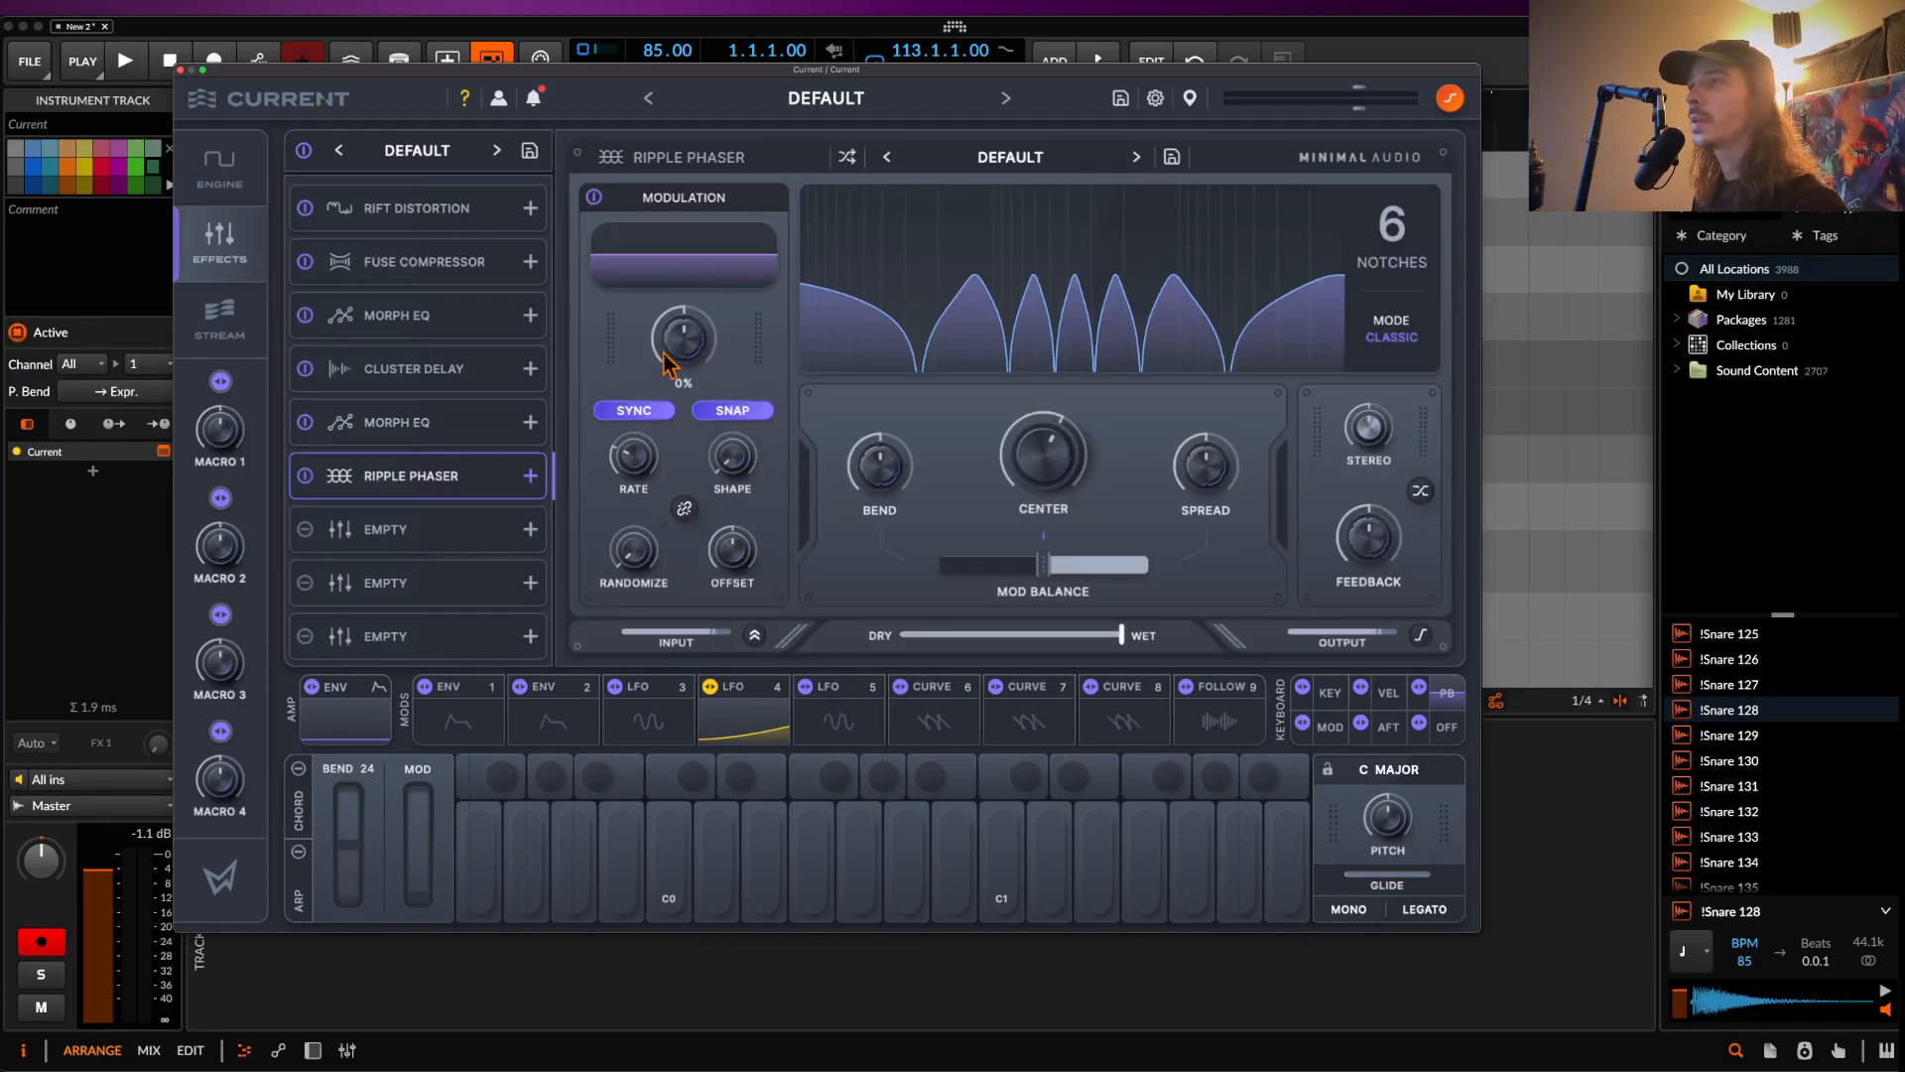
{"action": "left_click_drag", "start_coordinate": [1121, 635], "coordinate": [1007, 650]}
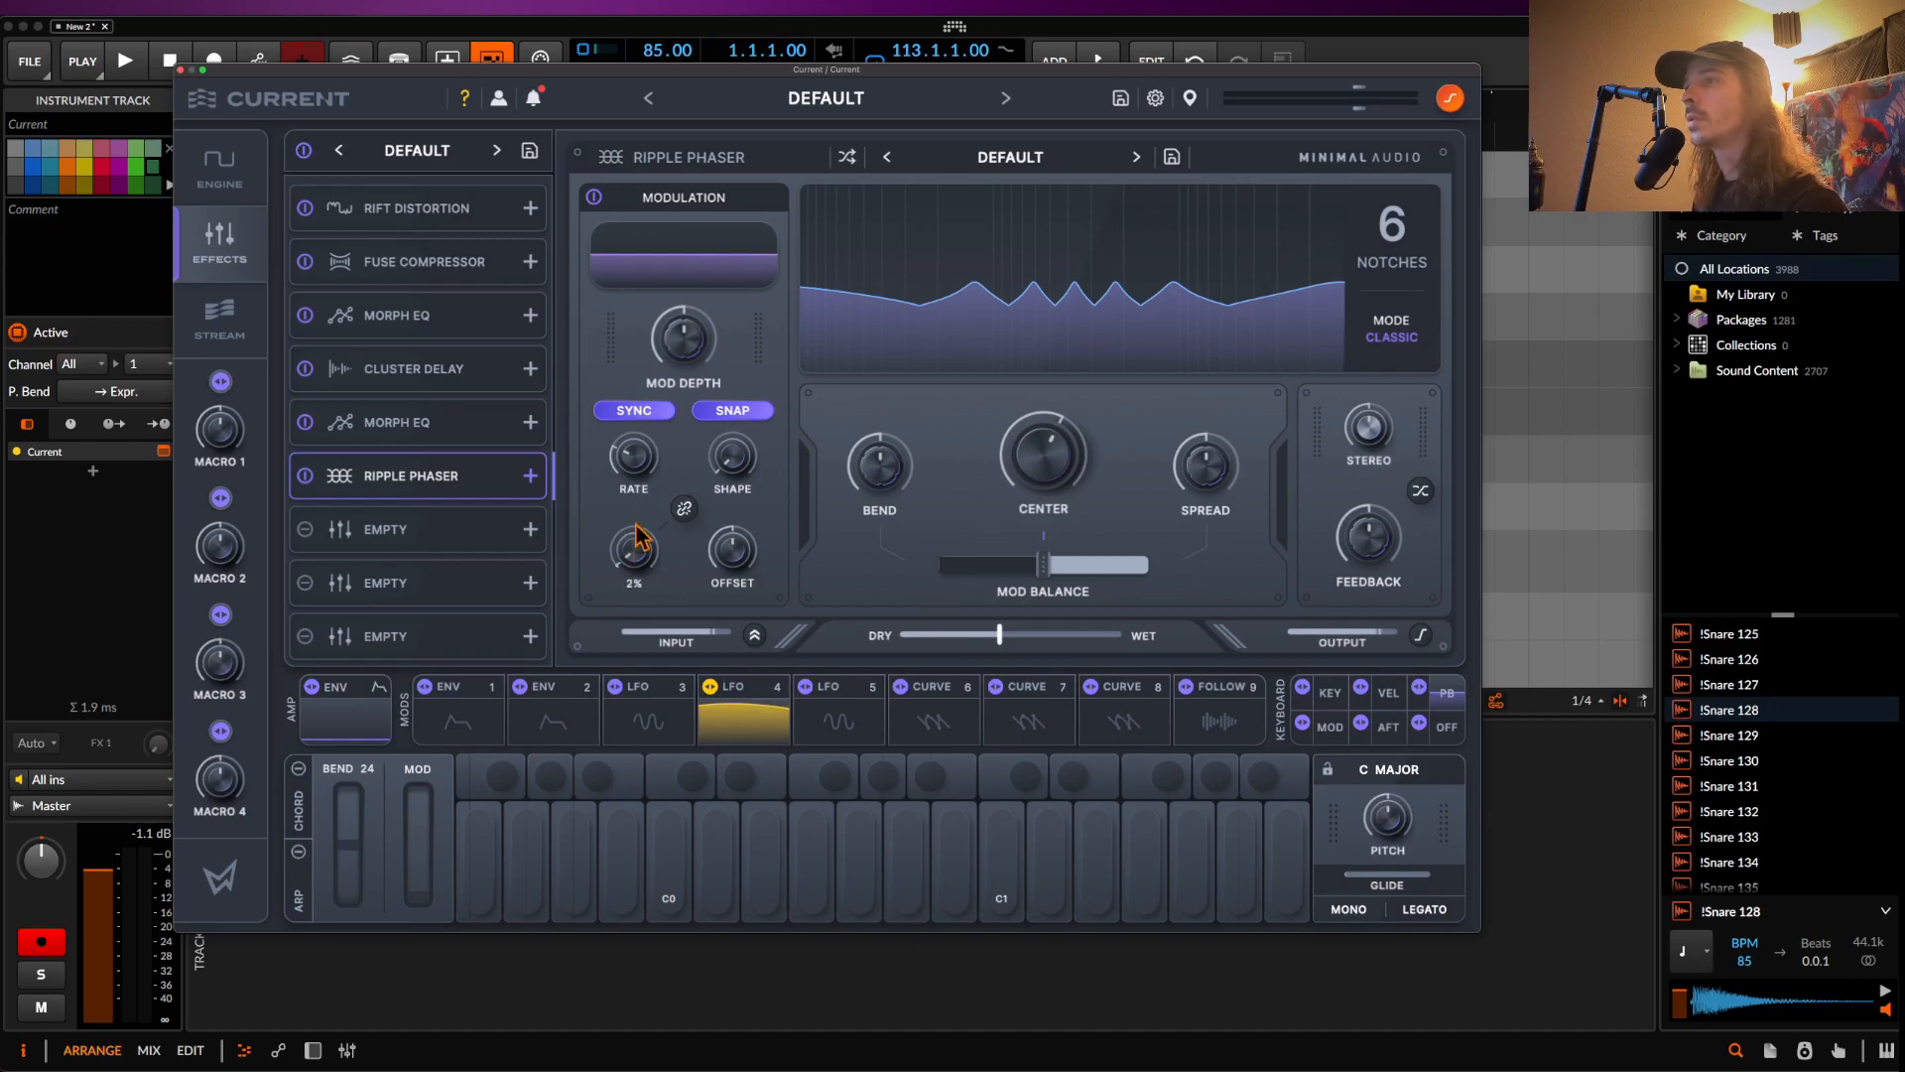
{"action": "left_click_drag", "start_coordinate": [742, 472], "coordinate": [690, 336]}
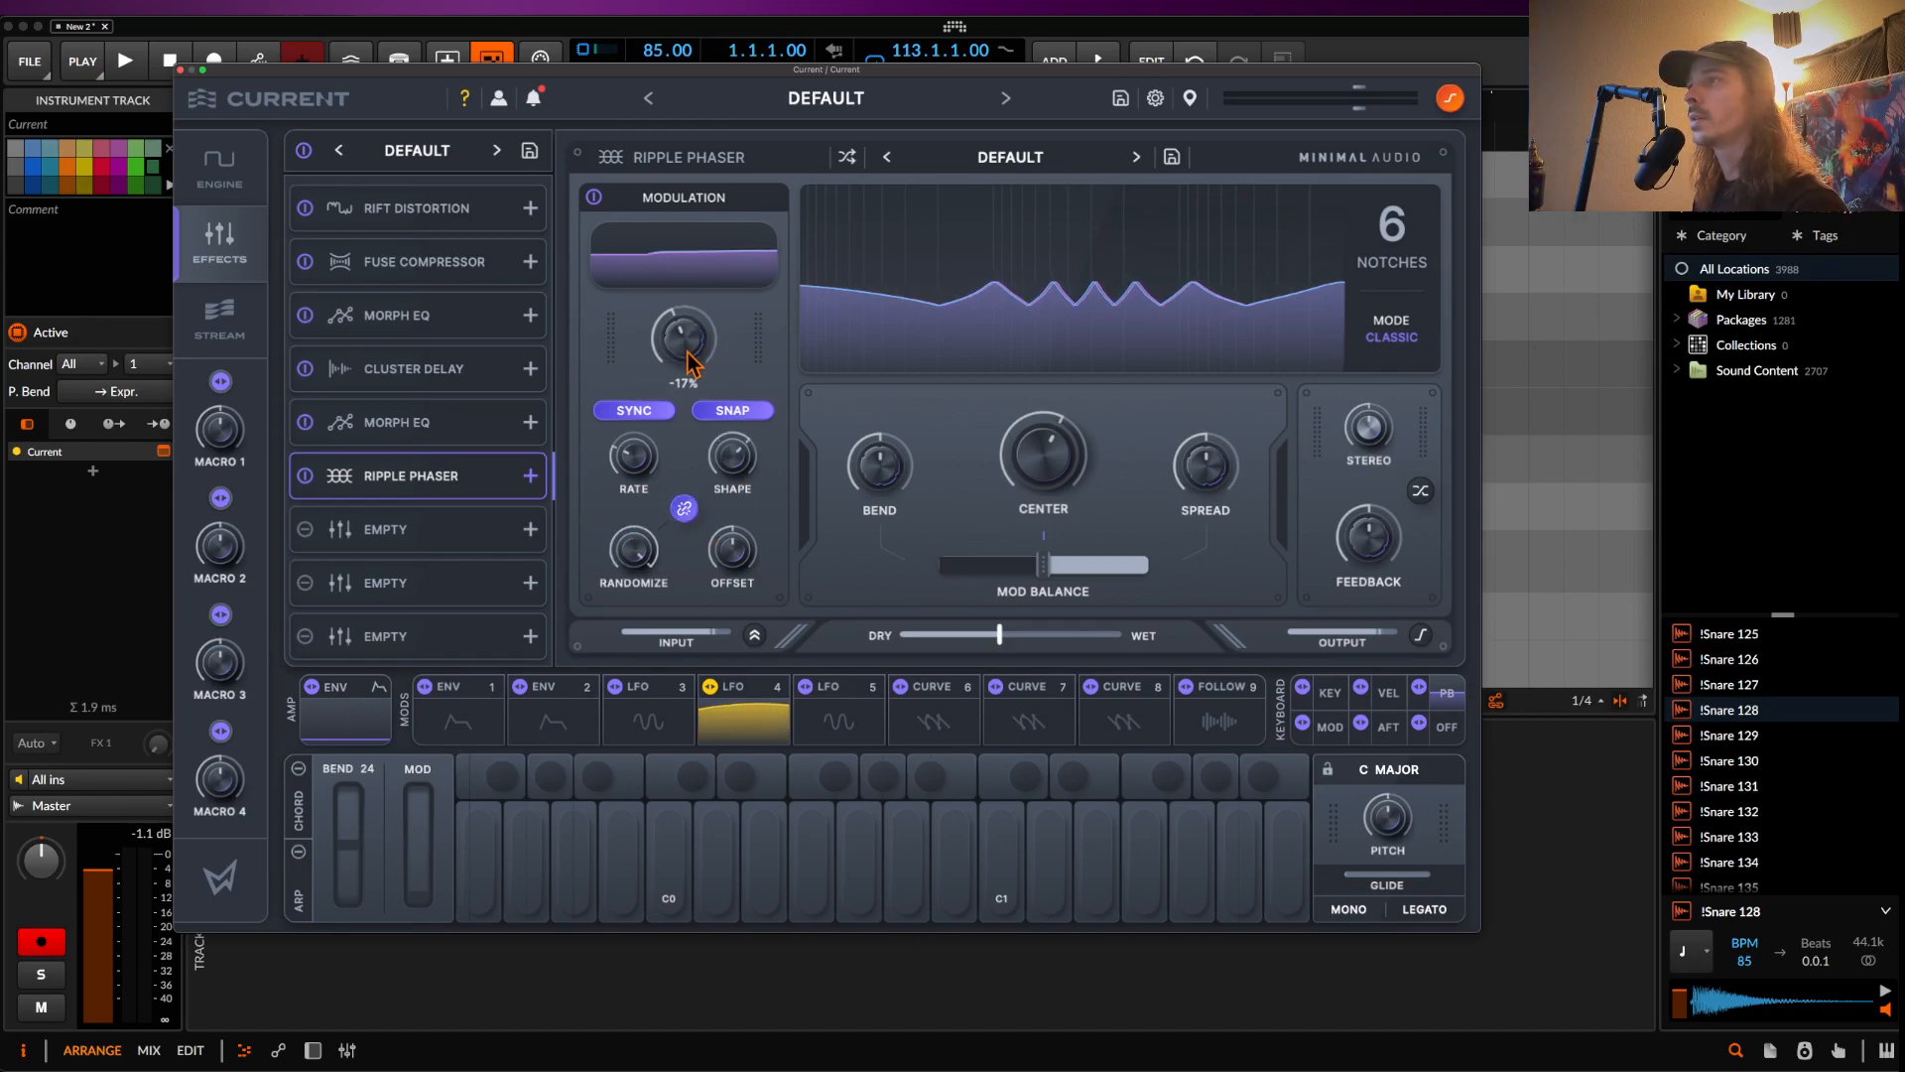
{"action": "left_click_drag", "start_coordinate": [1044, 565], "coordinate": [945, 637]}
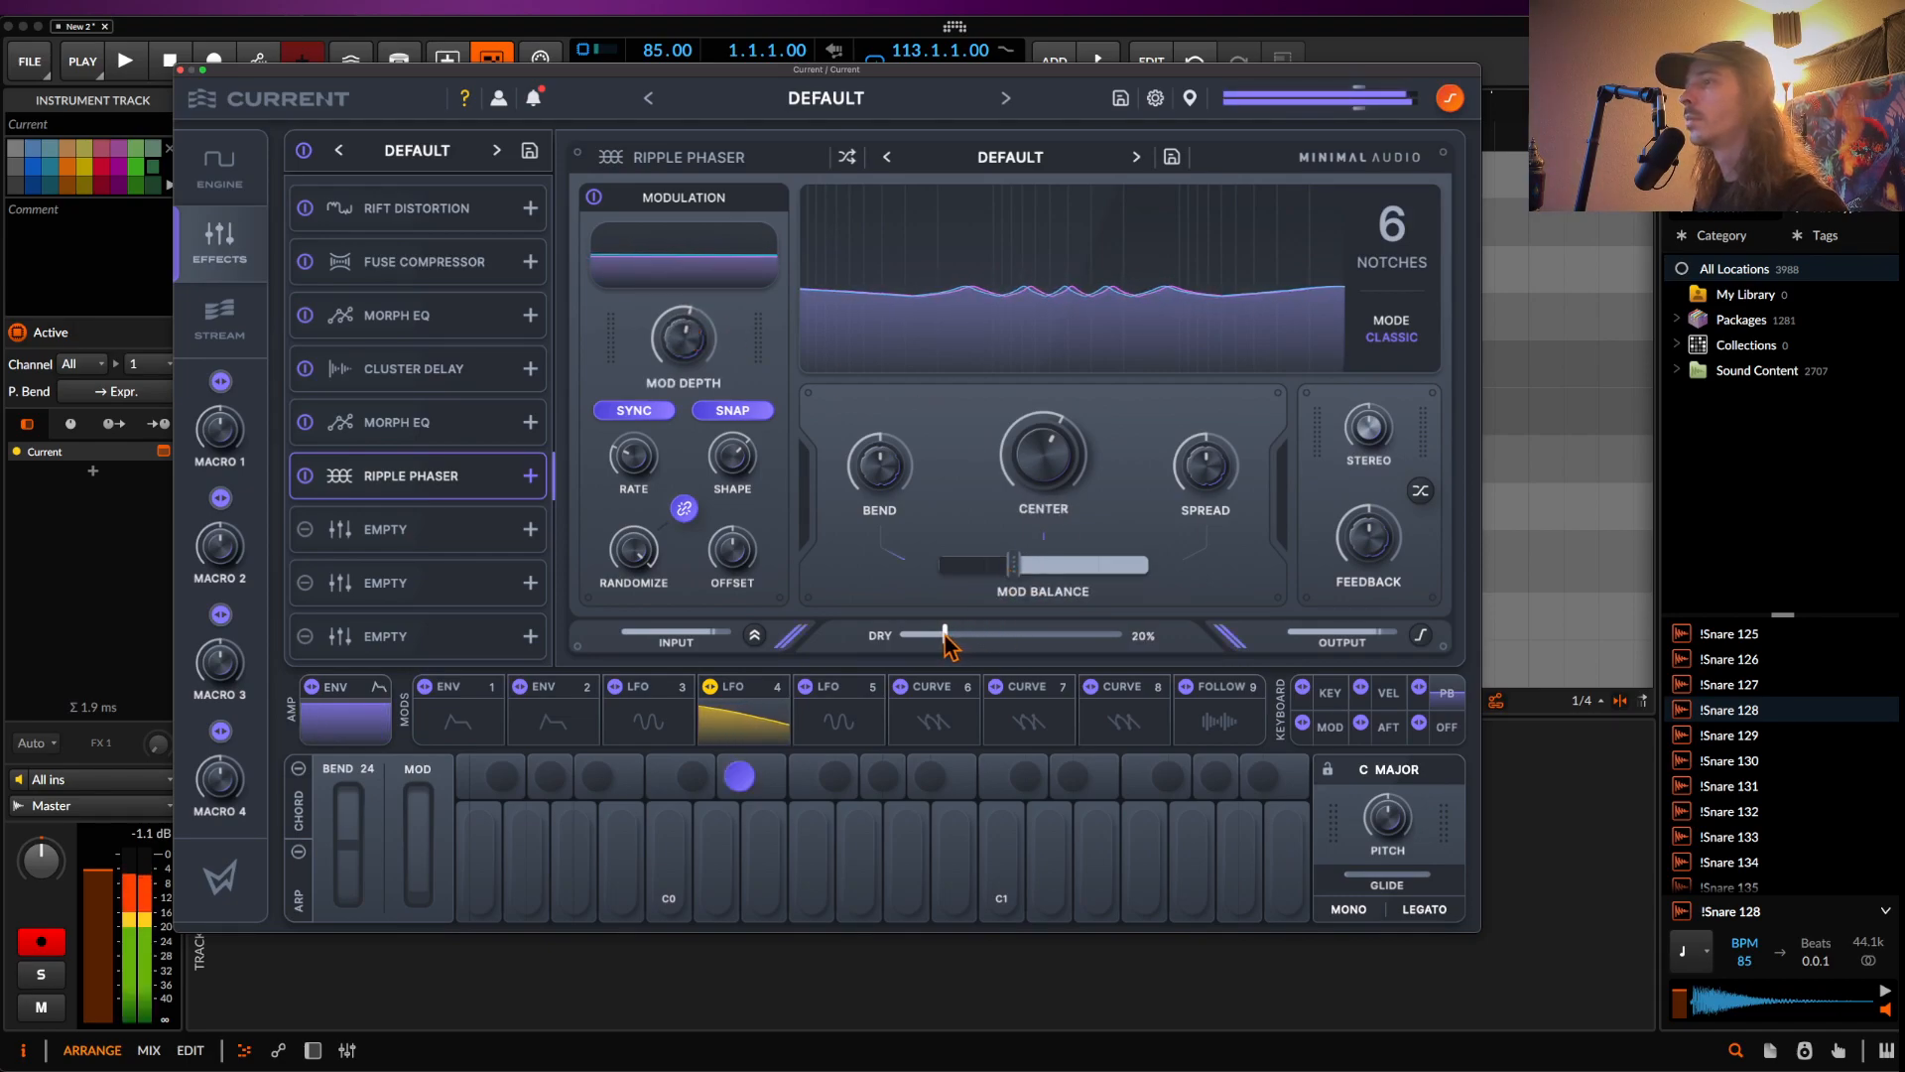
- Add a second Fuse Compressor in the seventh slot and set it to 6 bands
{"action": "left_click", "coordinate": [385, 528]}
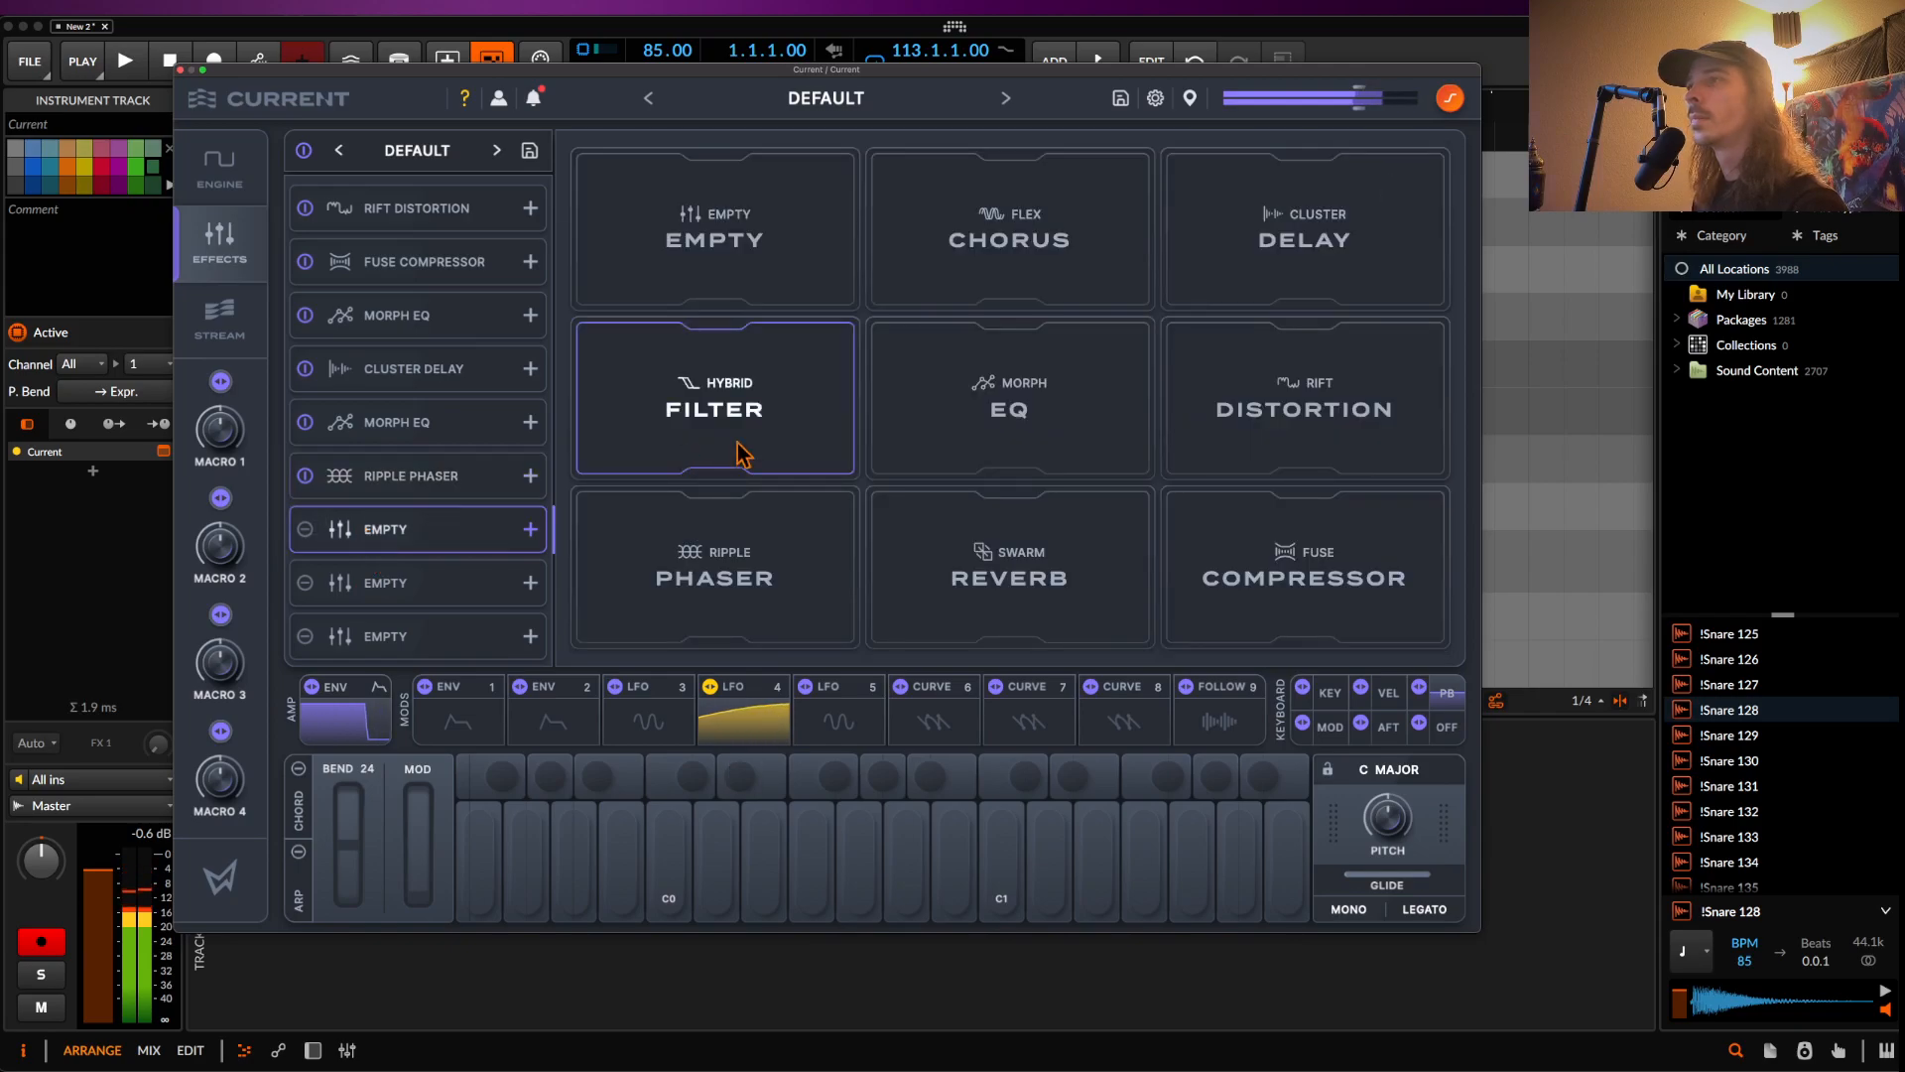
{"action": "left_click", "coordinate": [1271, 576]}
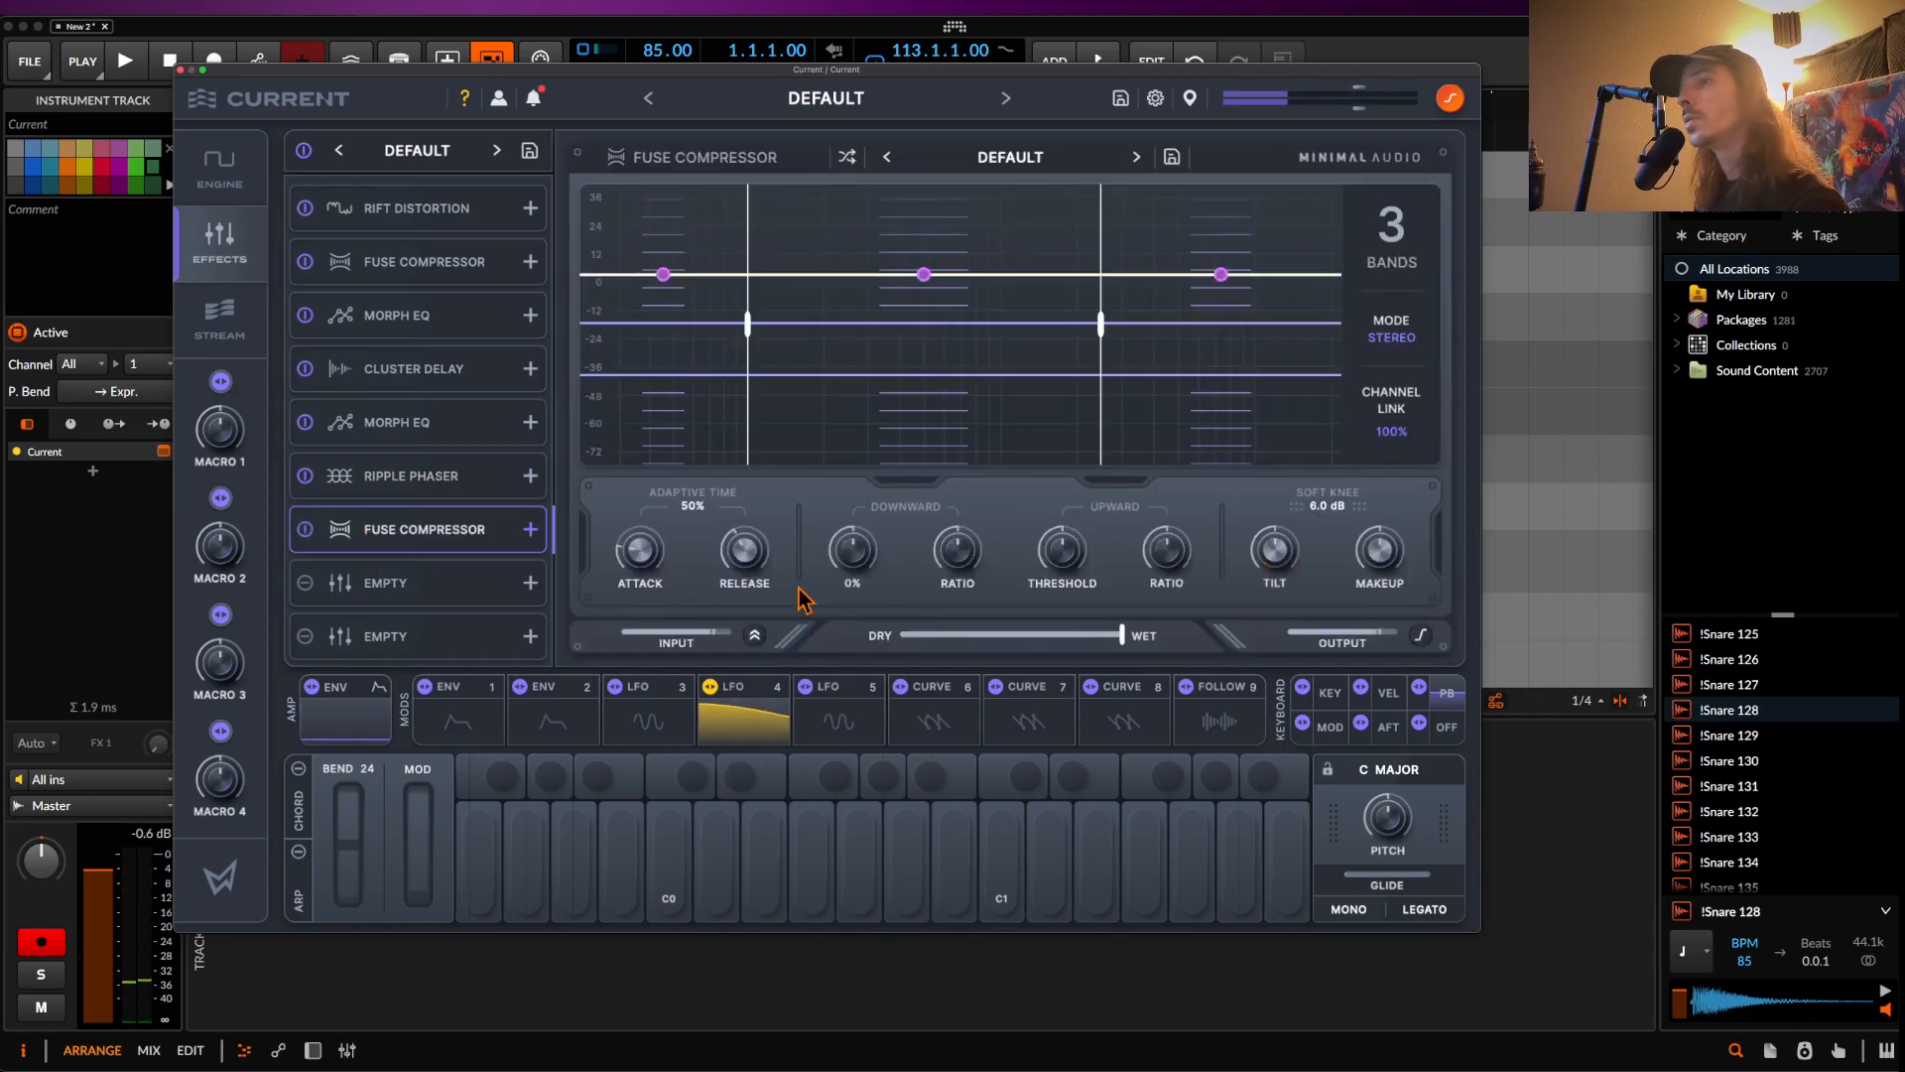
{"action": "left_click", "coordinate": [1392, 226]}
{"action": "left_click", "coordinate": [1376, 417]}
- Adjust the compressor's band levels, raise its upward threshold, and enable the output clipper, trying the result with pitch bend
{"action": "left_click_drag", "start_coordinate": [1286, 274], "coordinate": [1286, 257]}
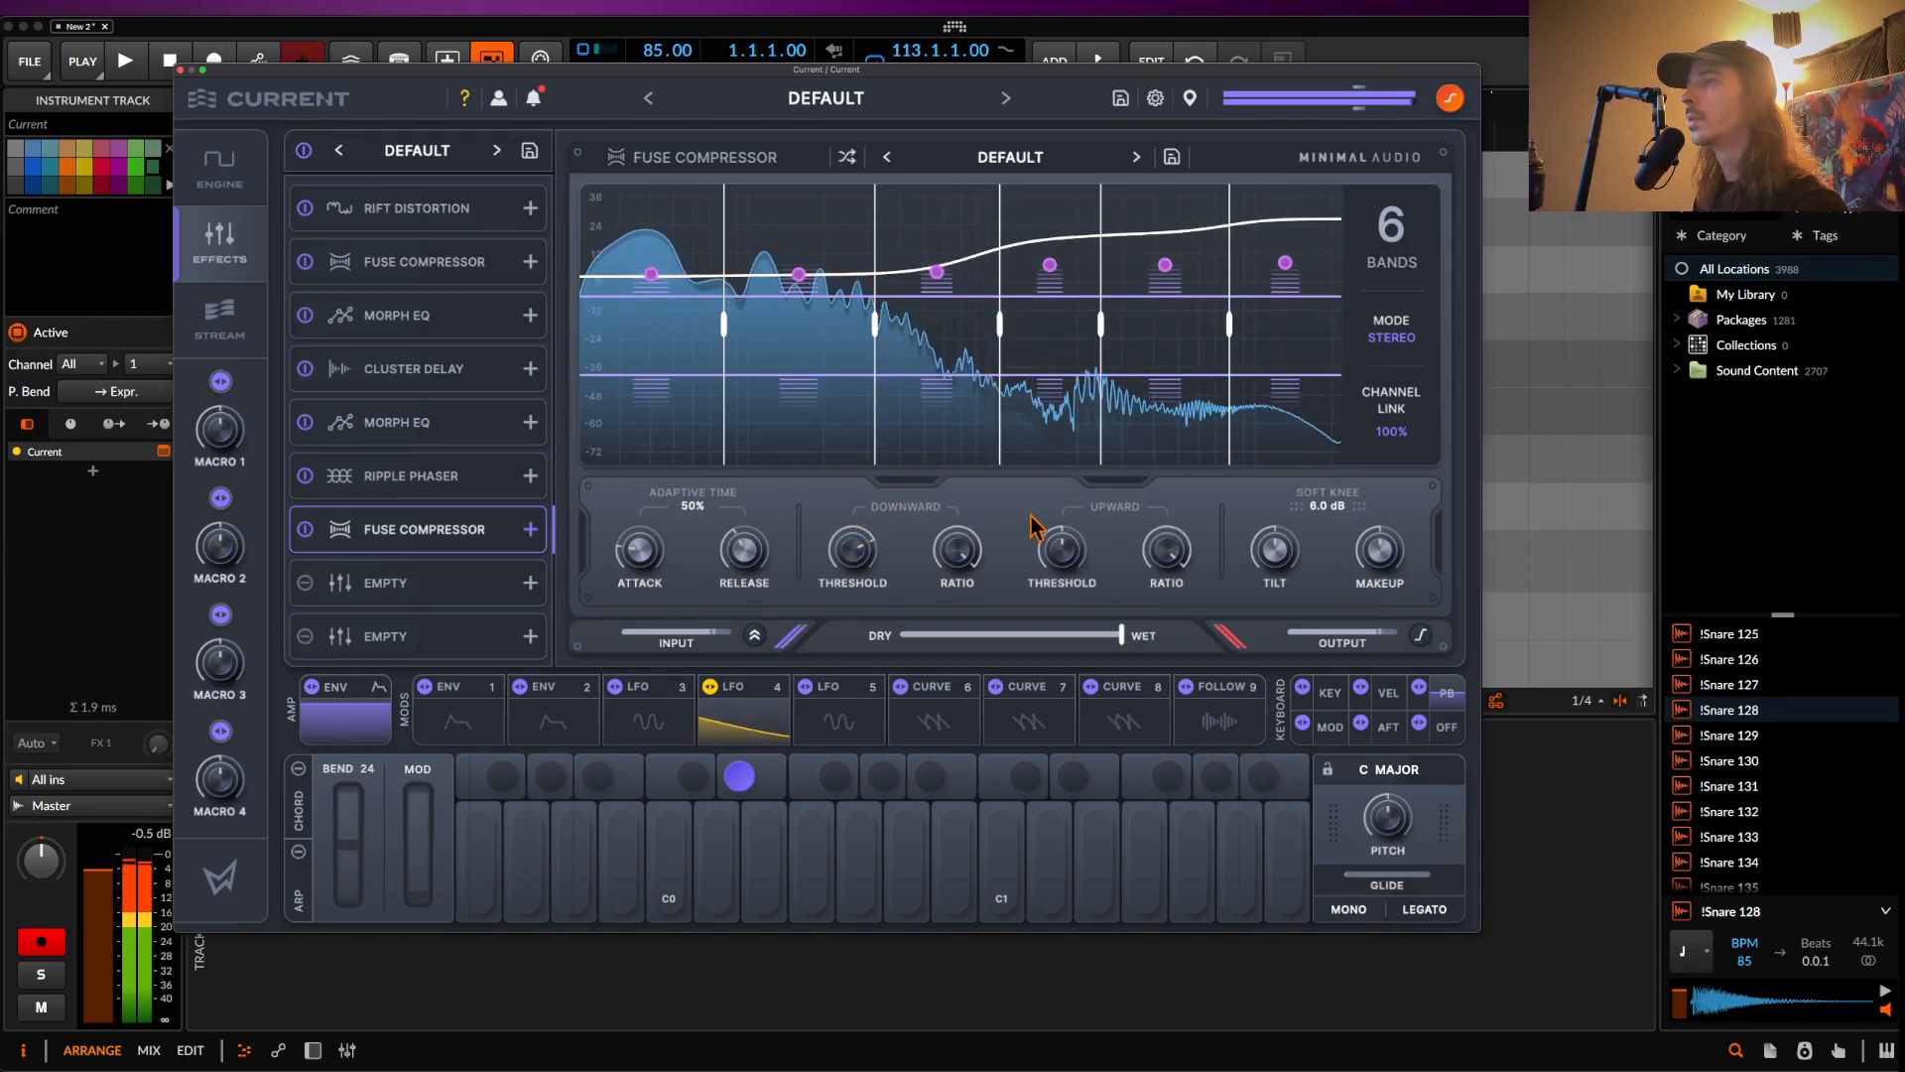
{"action": "left_click_drag", "start_coordinate": [1055, 537], "coordinate": [1055, 503]}
{"action": "left_click", "coordinate": [1423, 634]}
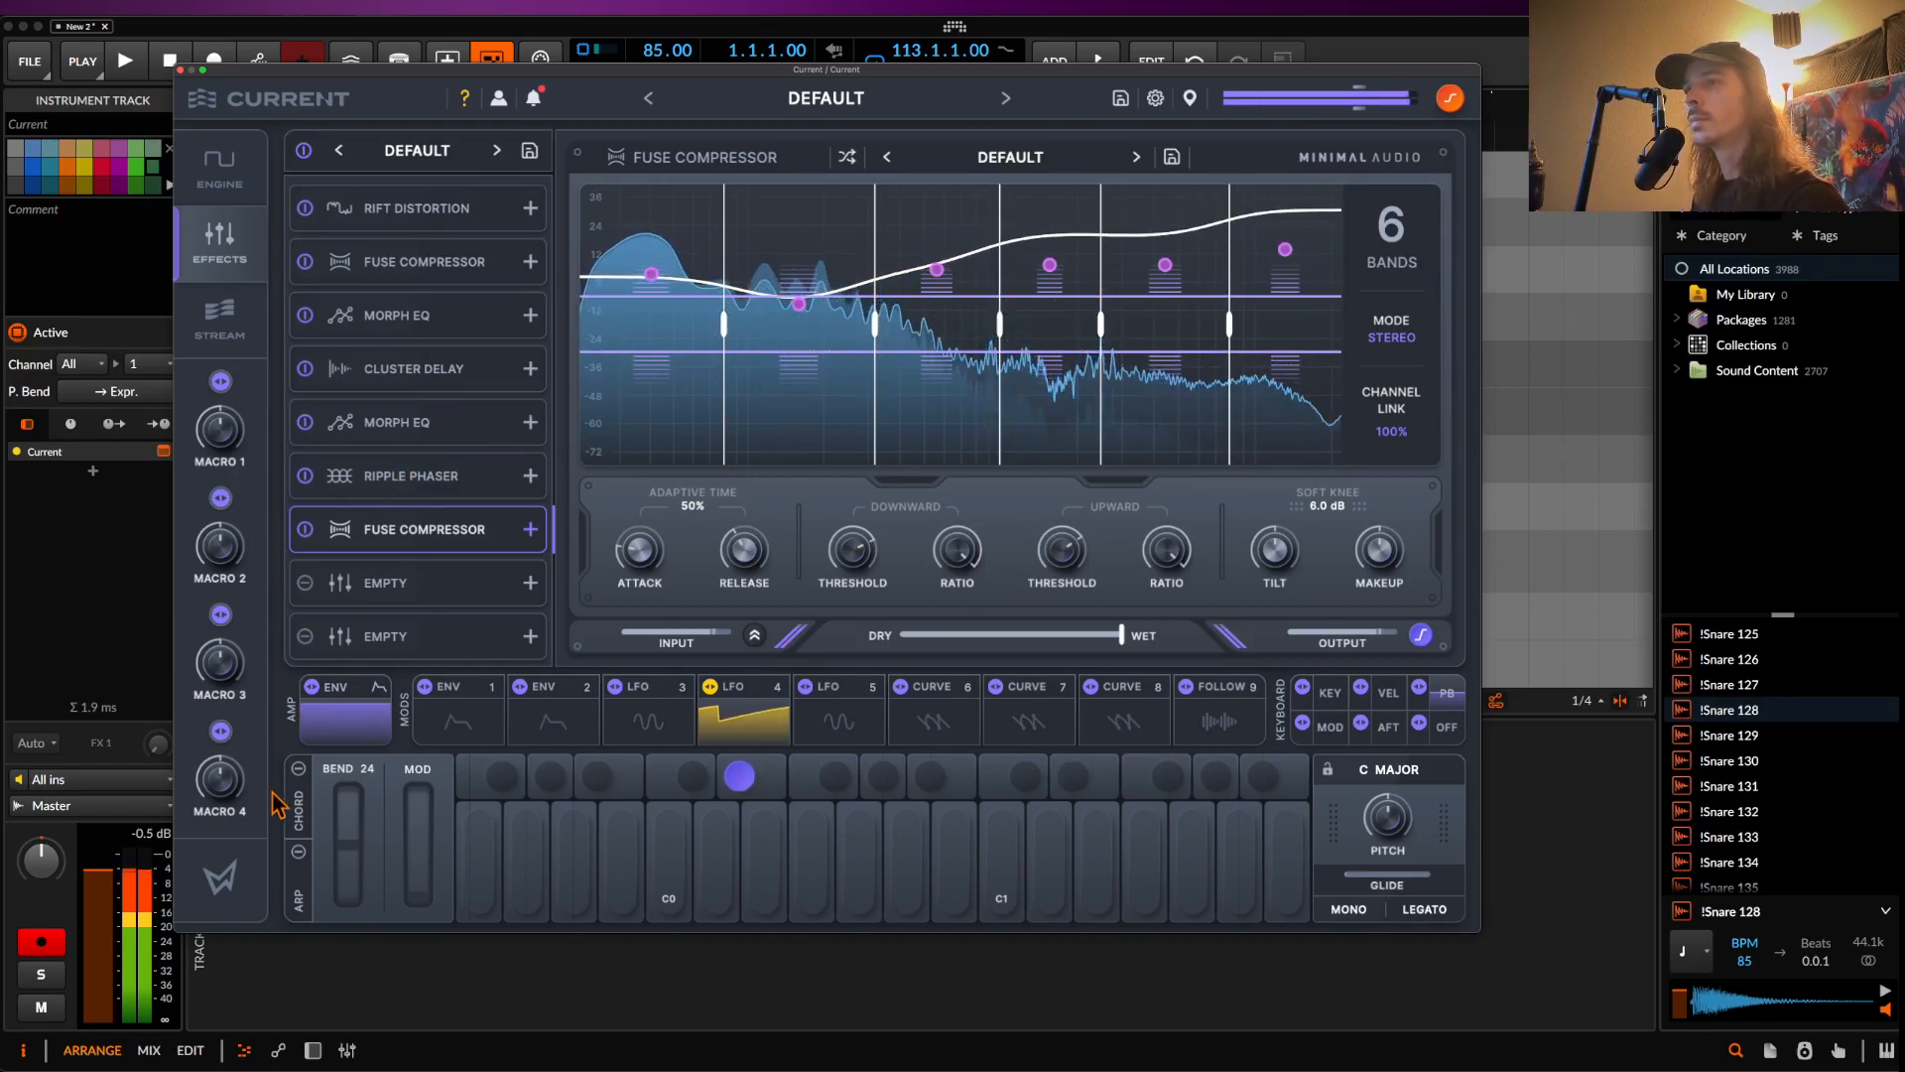
{"action": "left_click_drag", "start_coordinate": [345, 825], "coordinate": [308, 812]}
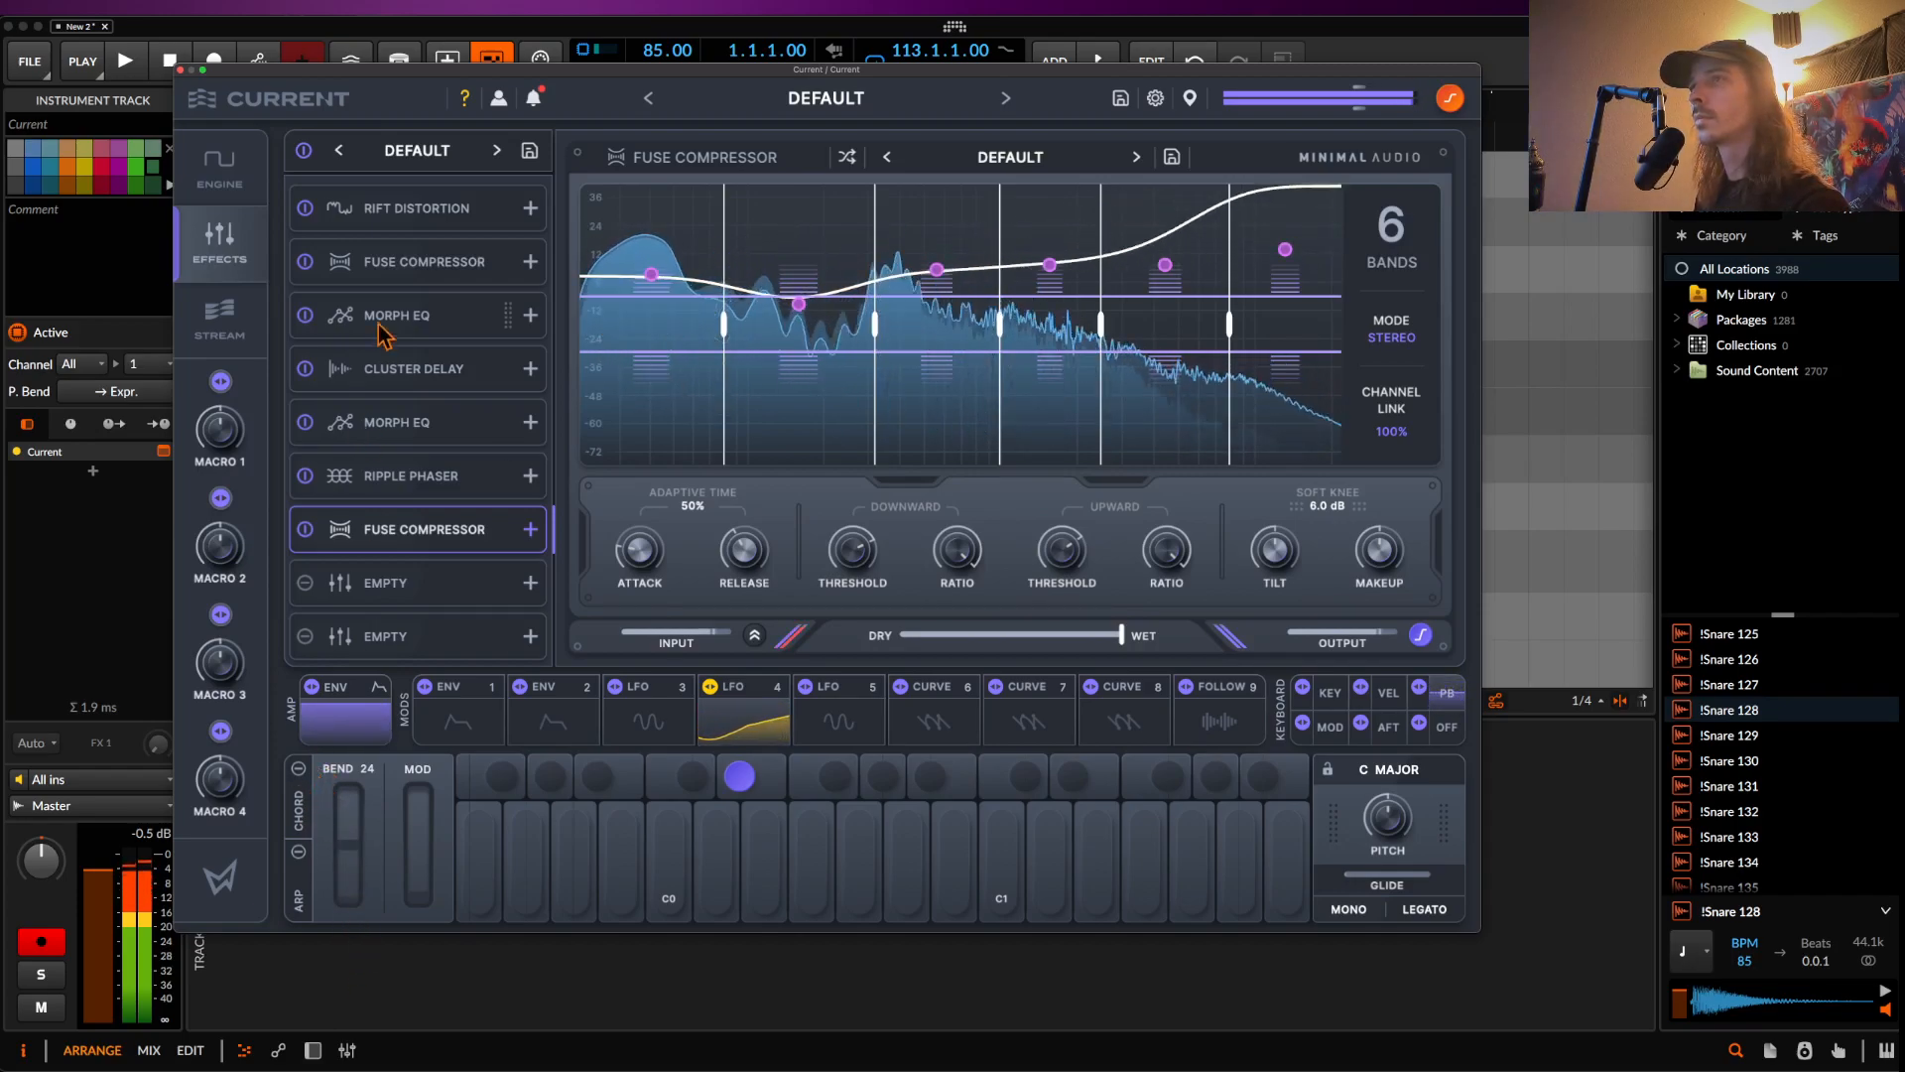
- Turn on Osc A's fundamental in the engine view and try the sound with the pitch bend wheel
{"action": "left_click", "coordinate": [219, 168]}
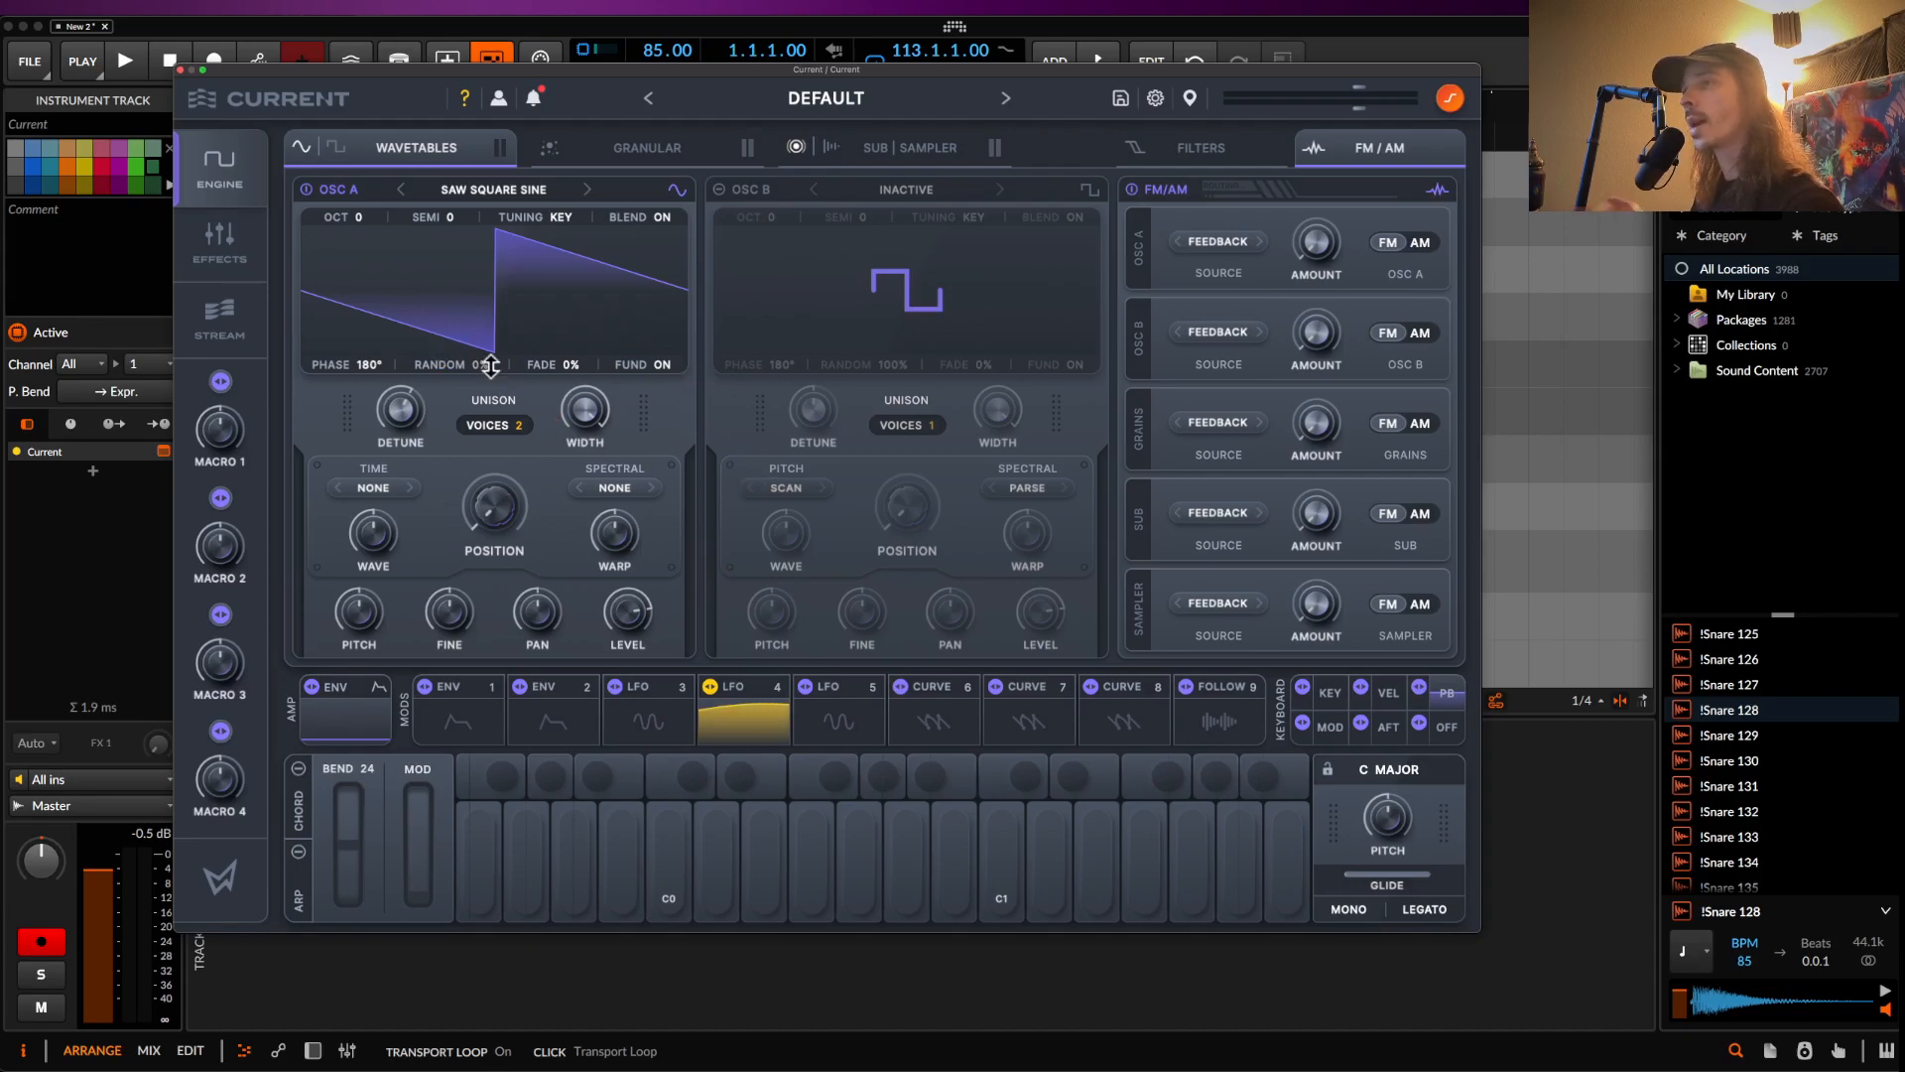
{"action": "mouse_move", "coordinate": [491, 366]}
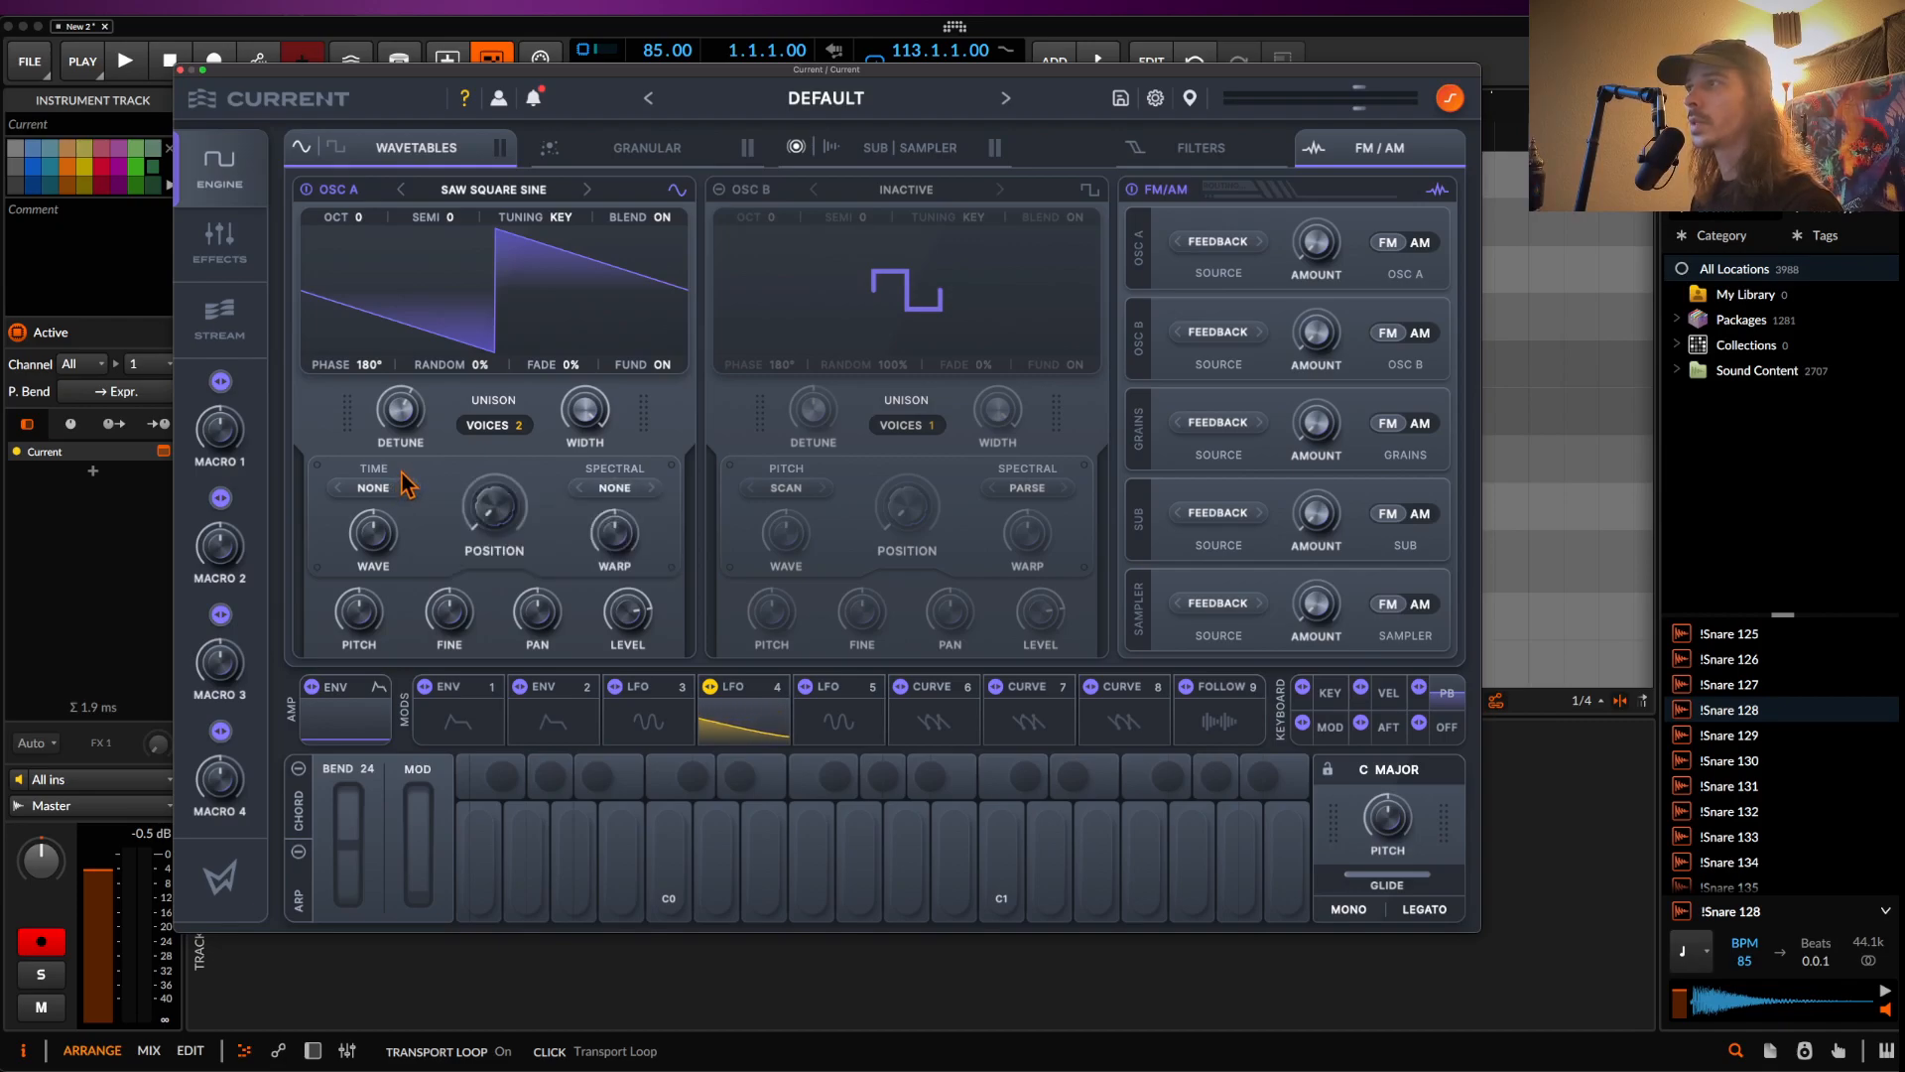
{"action": "left_click", "coordinate": [220, 241]}
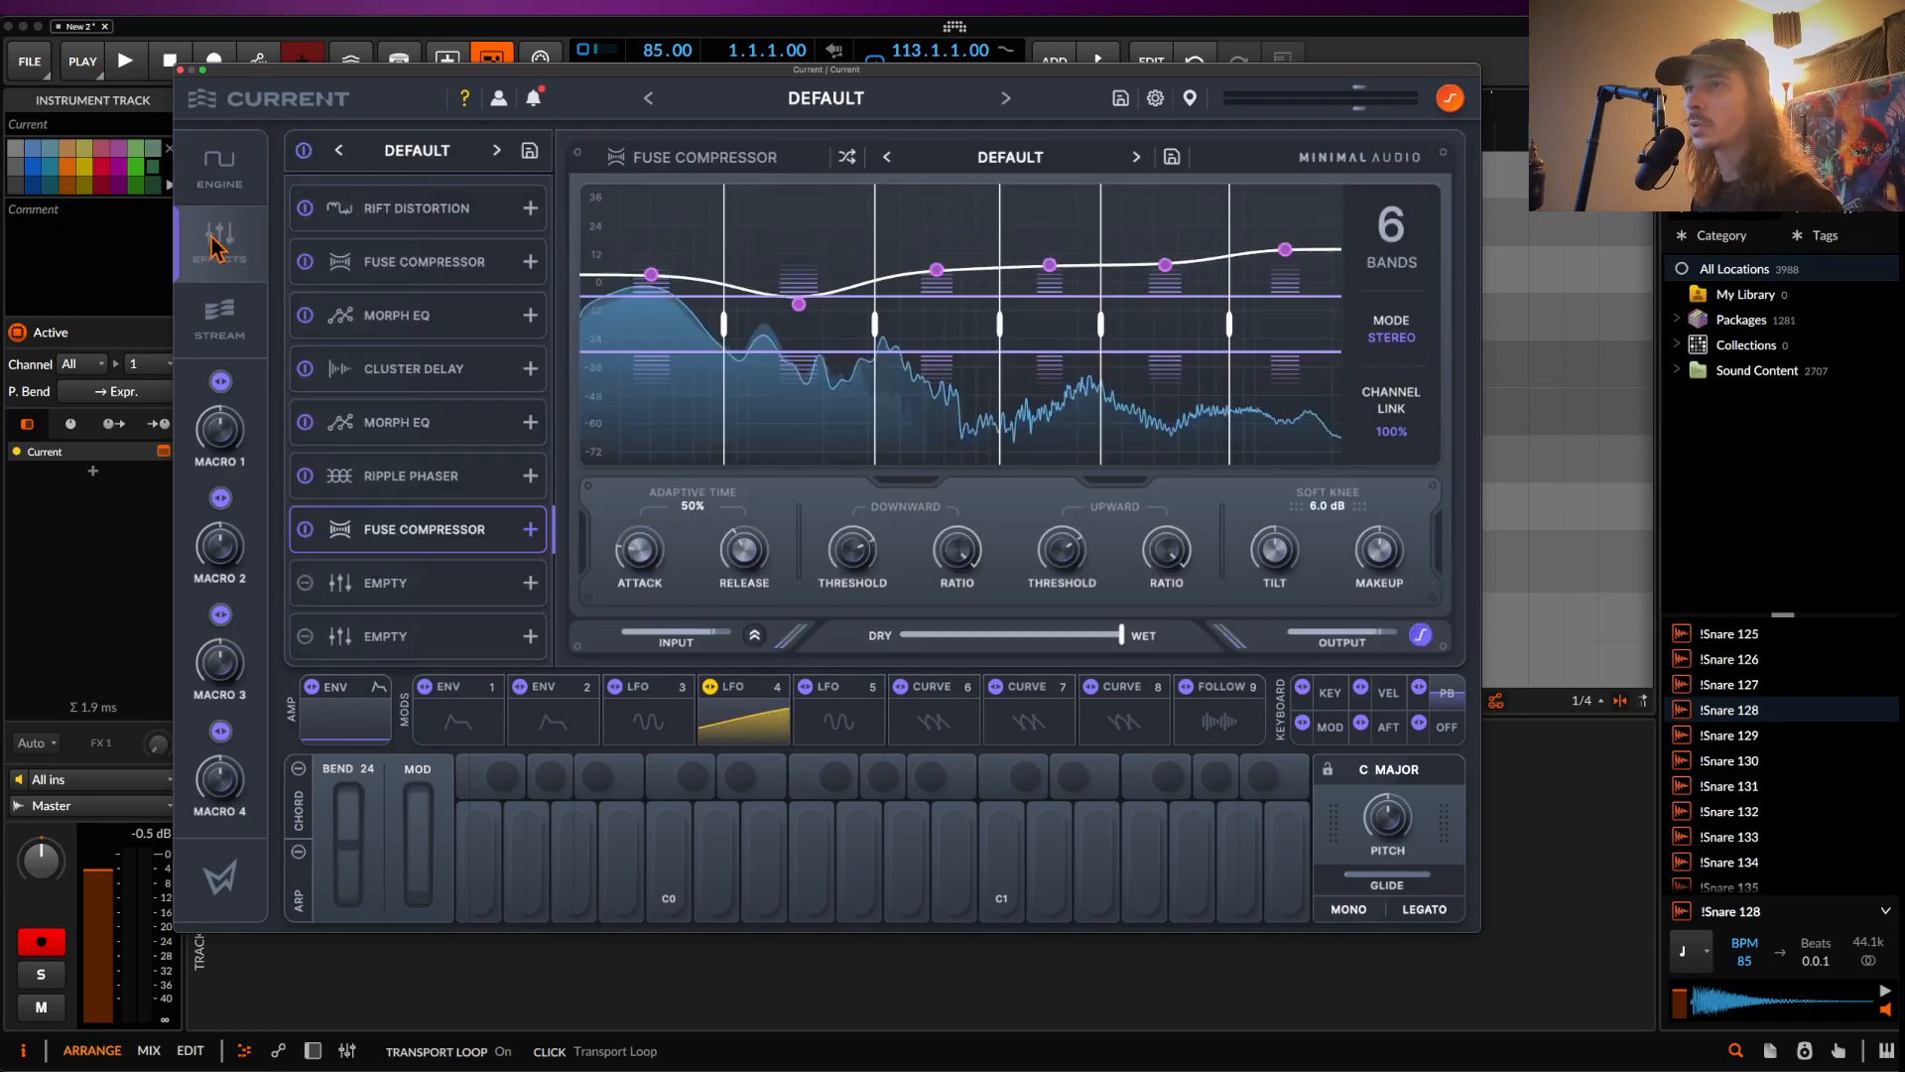
{"action": "left_click", "coordinate": [220, 174]}
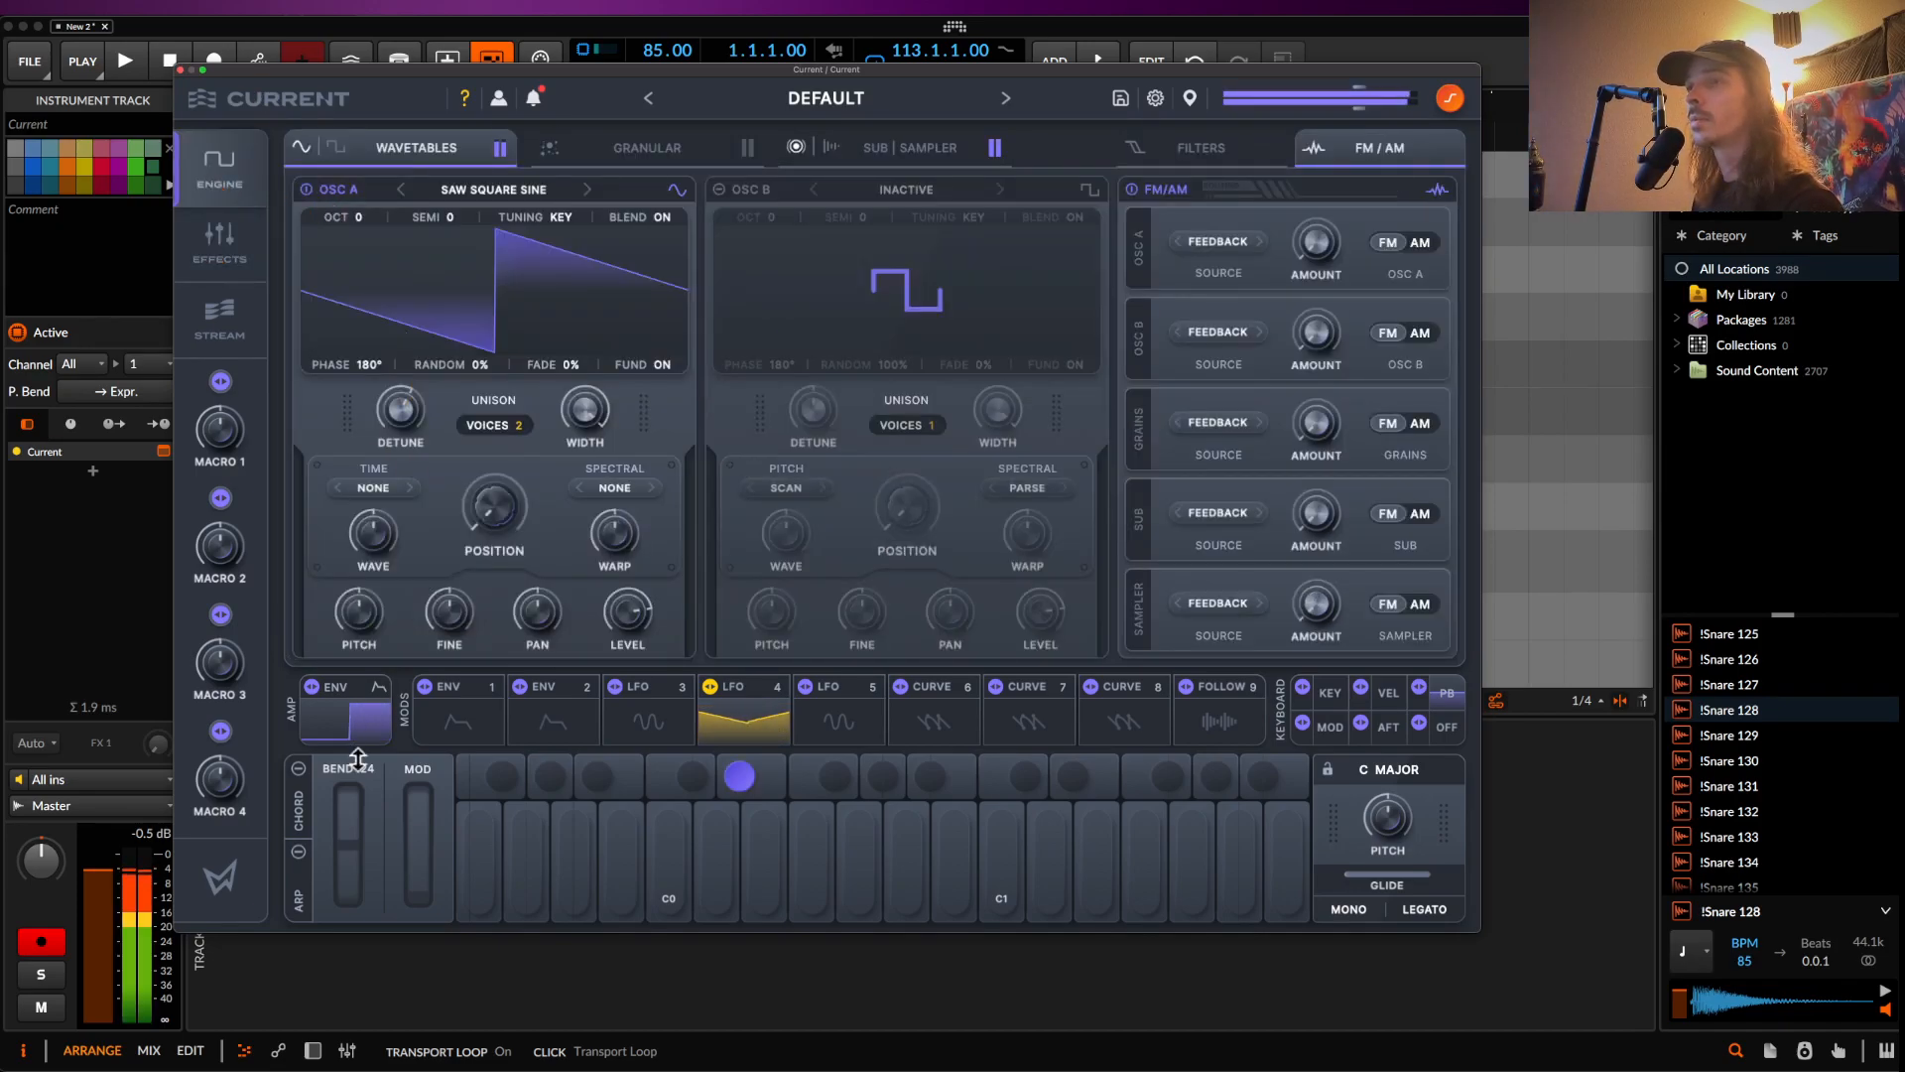
{"action": "left_click_drag", "start_coordinate": [351, 849], "coordinate": [307, 754]}
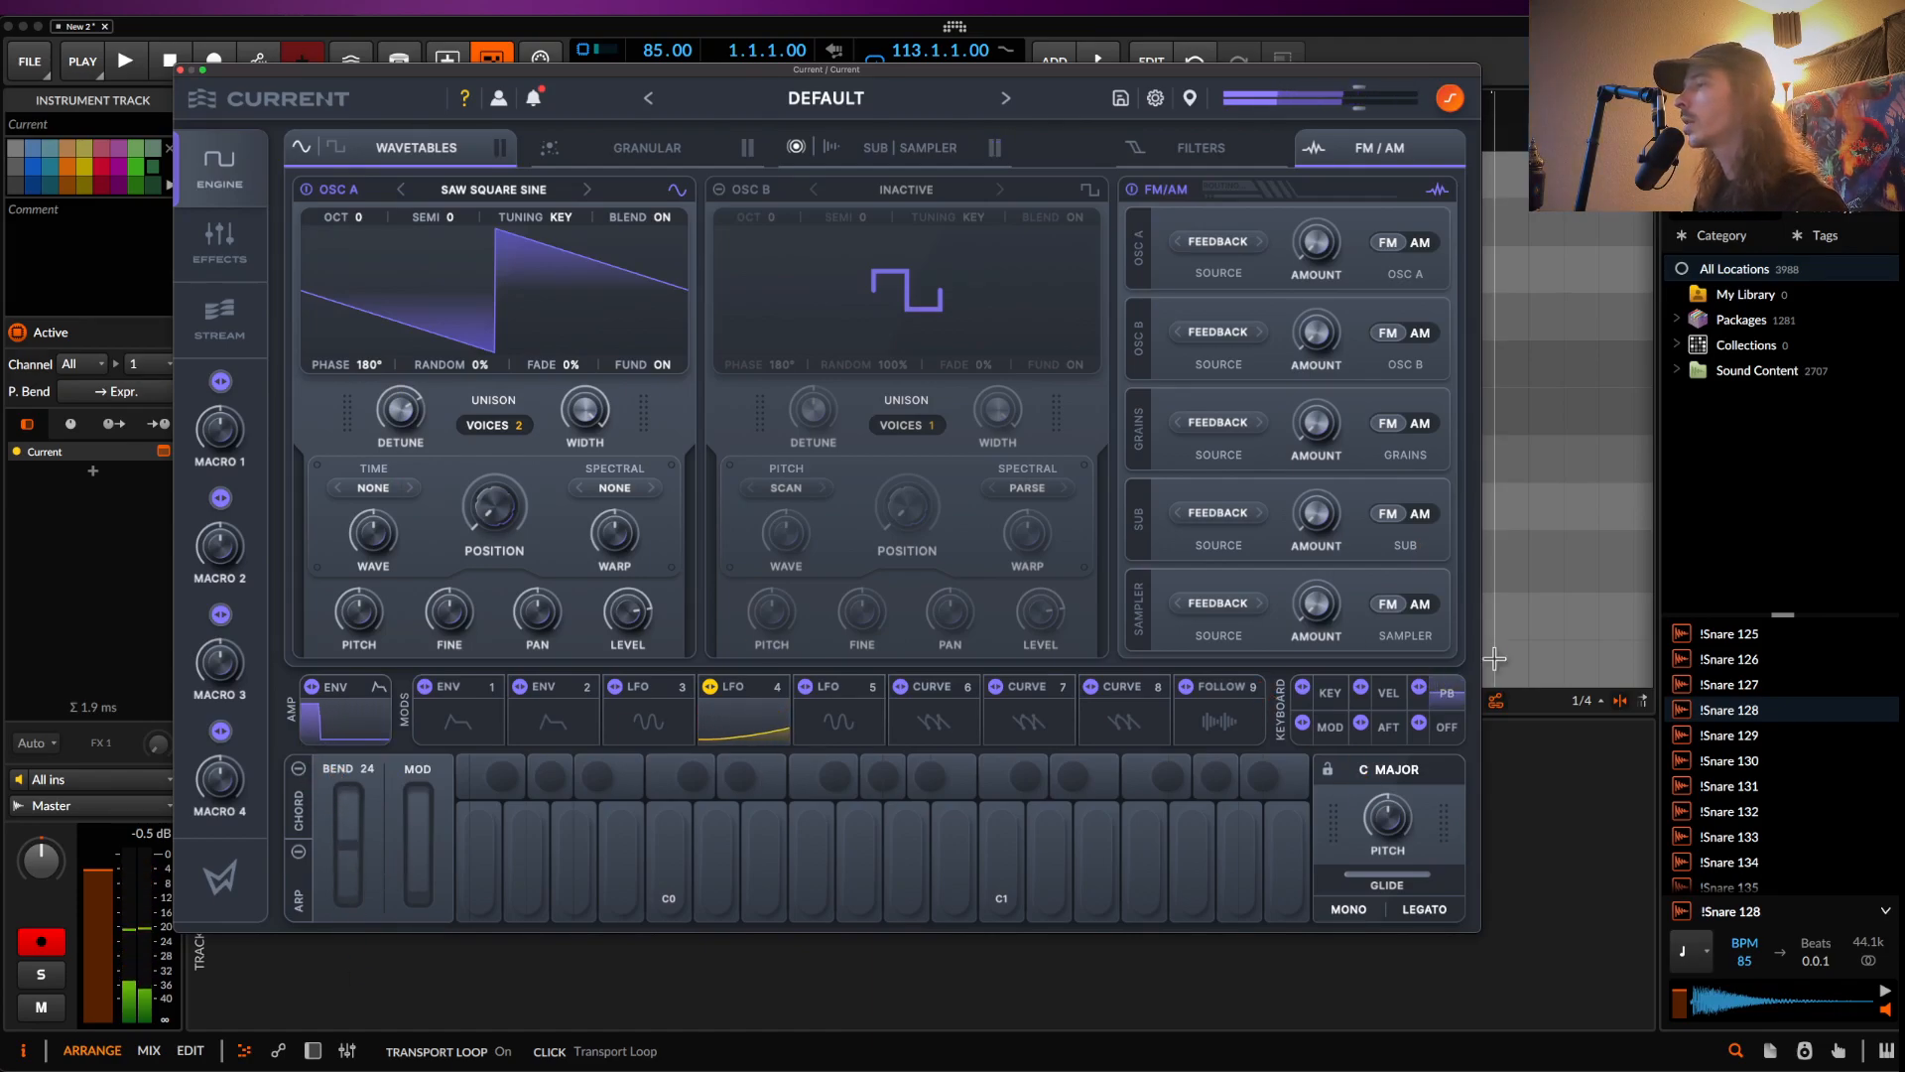
- Show the keyboard modulation curves and bend the keytrack curve upward
{"action": "left_click", "coordinate": [1446, 700]}
{"action": "left_click_drag", "start_coordinate": [374, 831], "coordinate": [374, 814]}
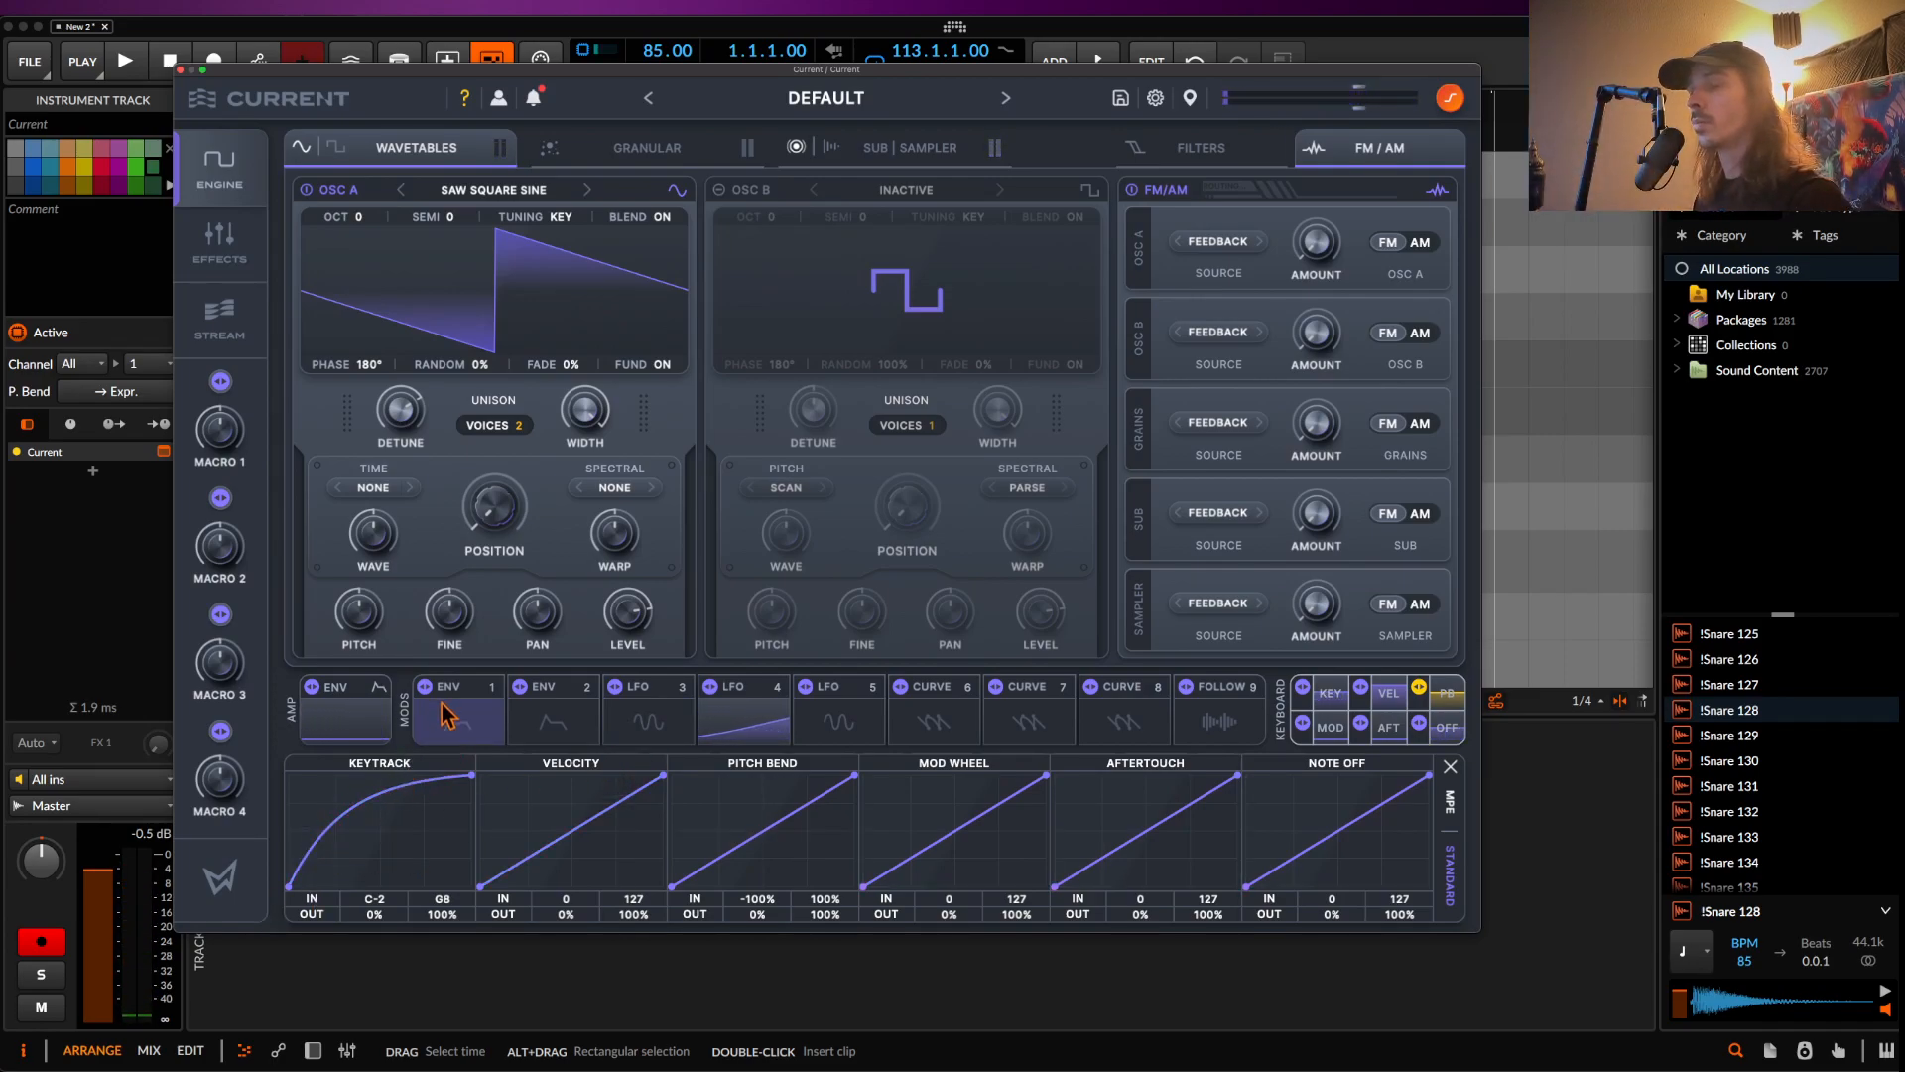
{"action": "mouse_move", "coordinate": [401, 804]}
{"action": "left_mouse_down"}
{"action": "mouse_move", "coordinate": [400, 824]}
{"action": "mouse_move", "coordinate": [391, 791]}
{"action": "left_mouse_up"}
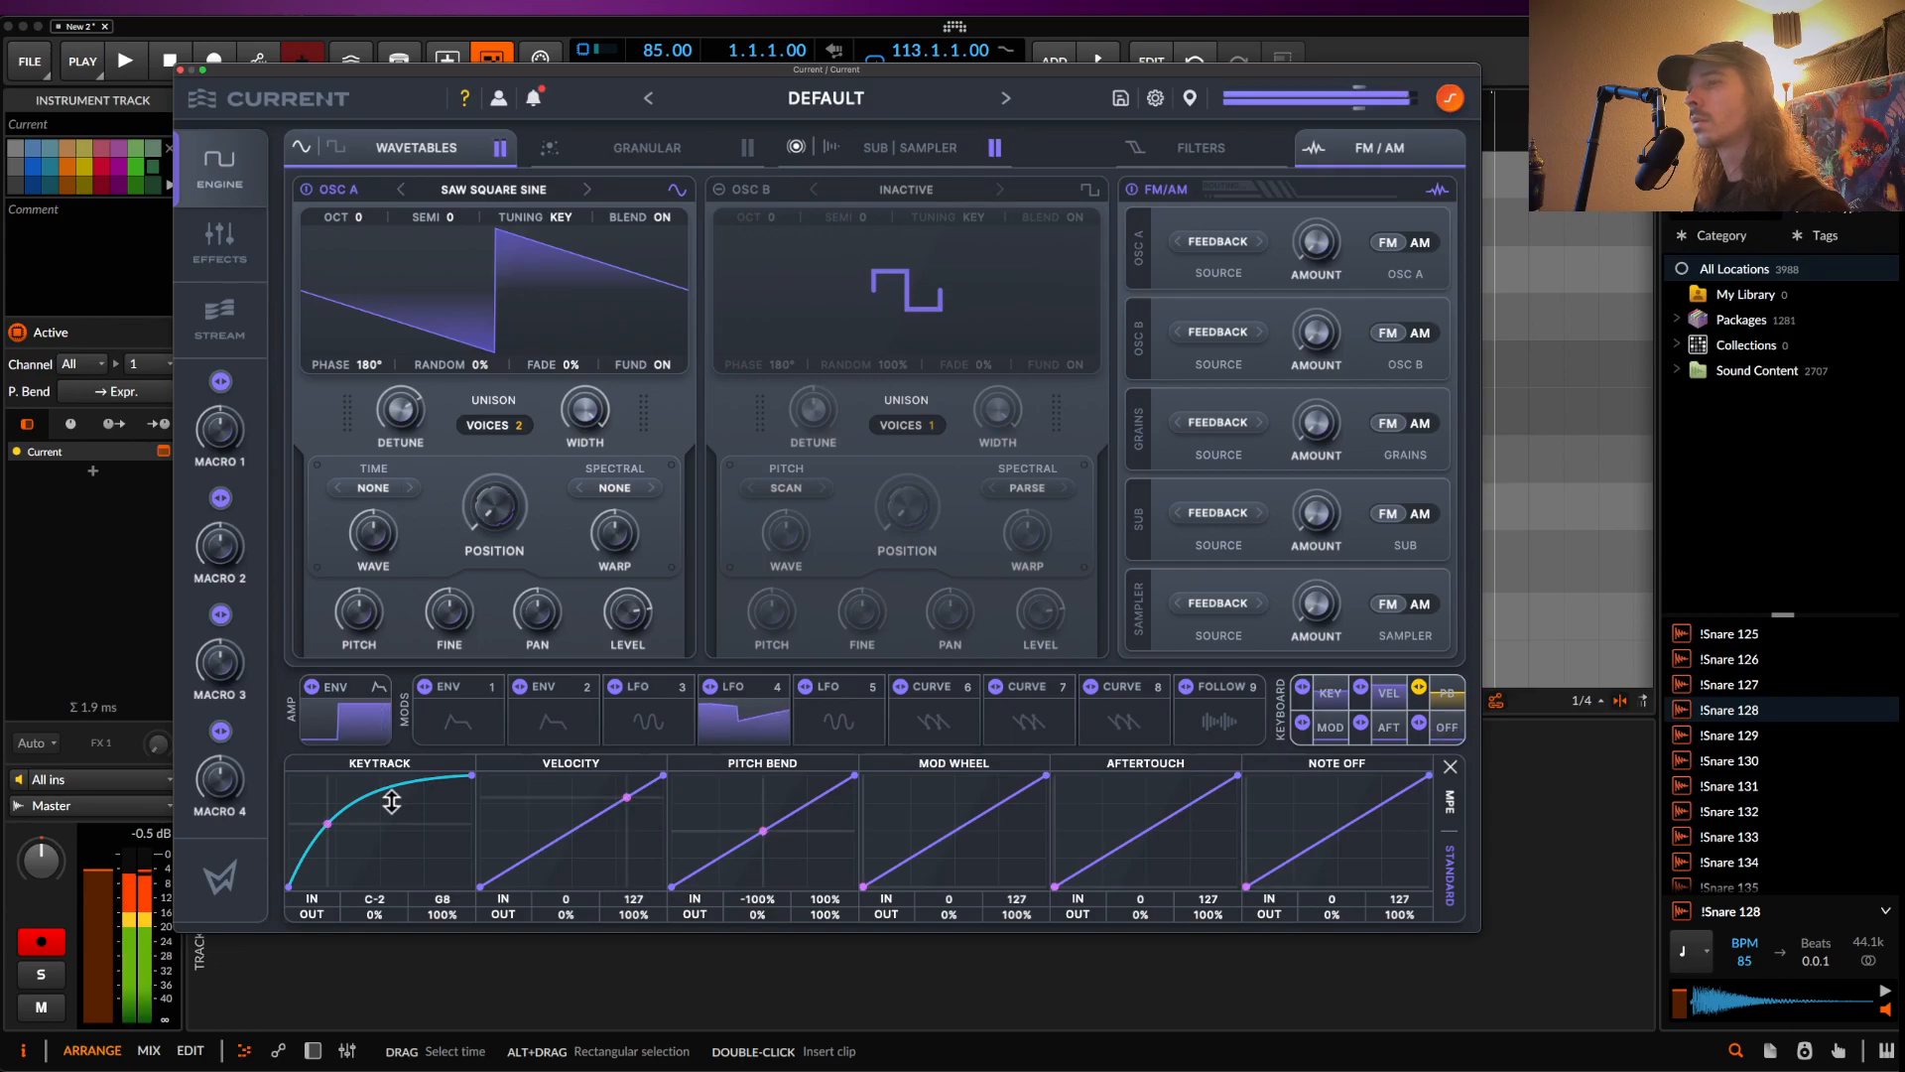
- Try the sound with the pitch bend wheel and readjust the keytrack curve in the keyboard modulation curves
{"action": "left_click", "coordinate": [1450, 766]}
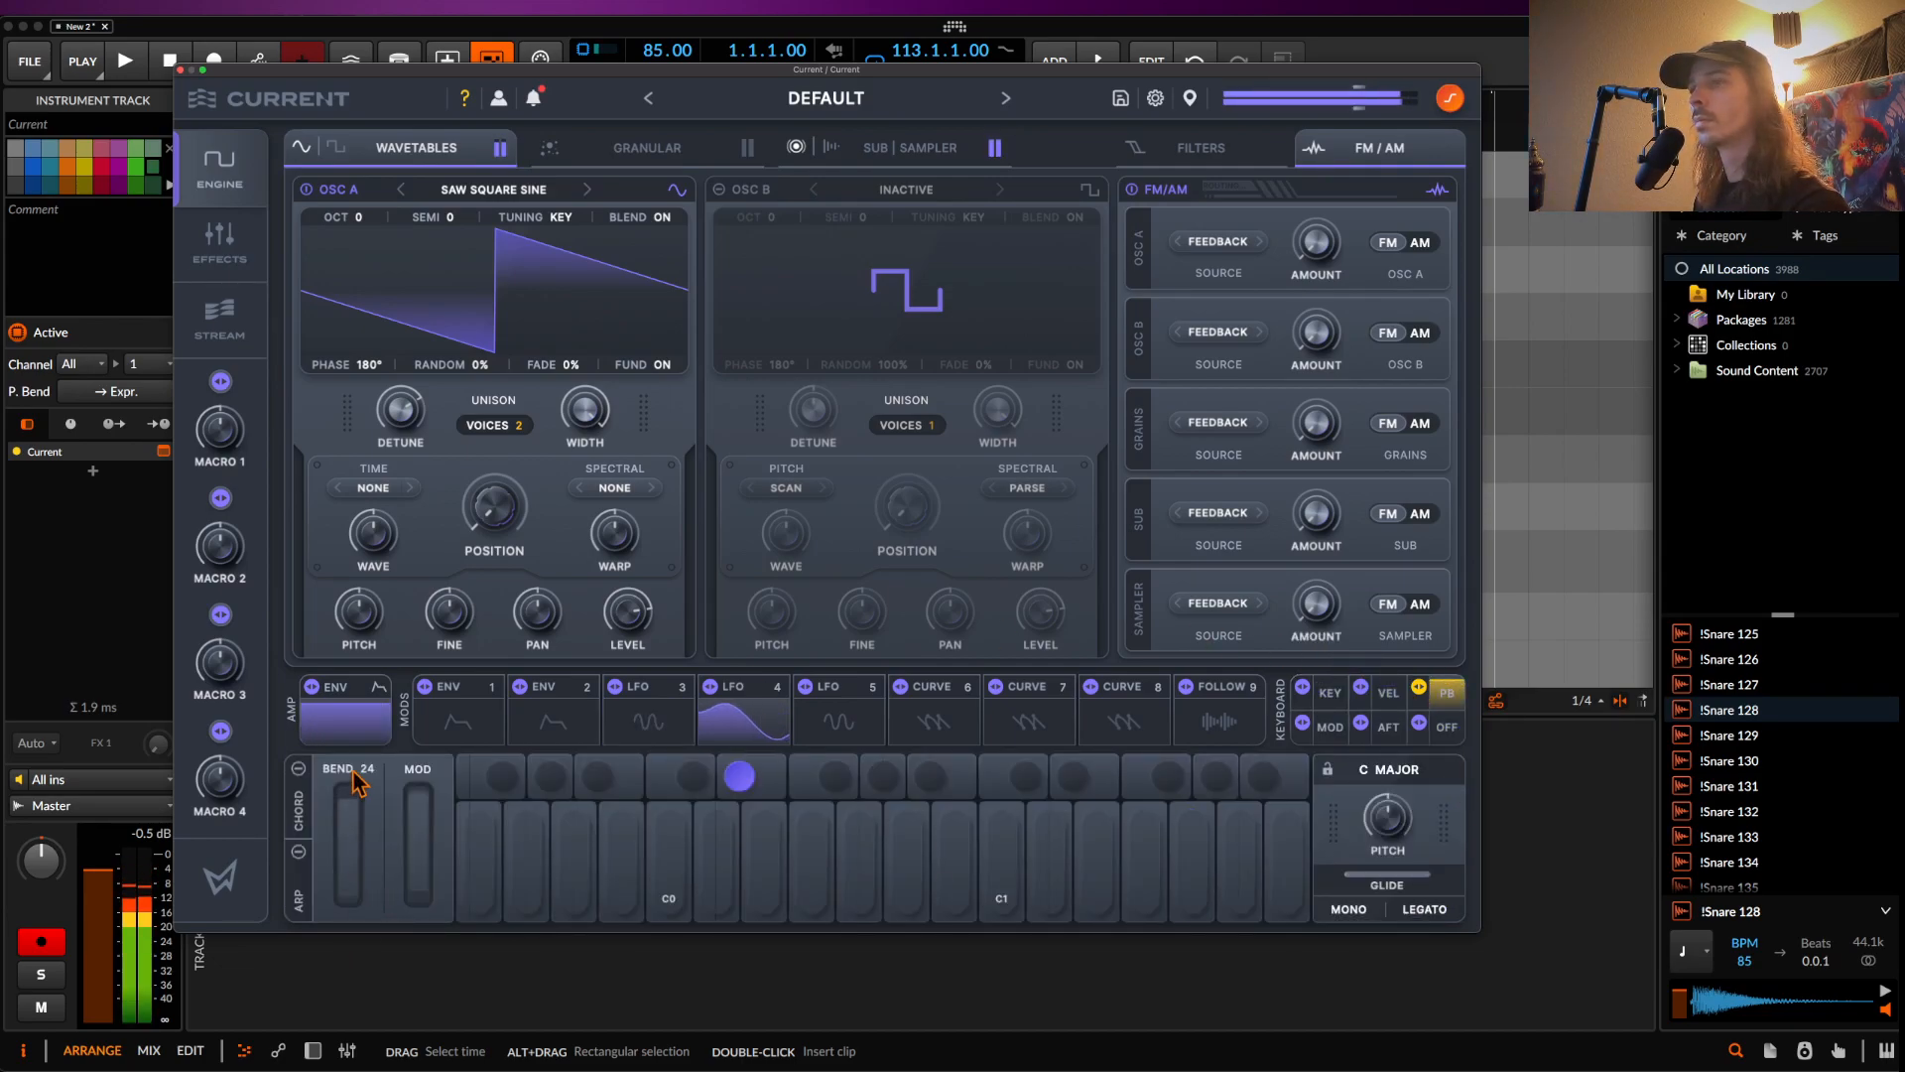
{"action": "left_click_drag", "start_coordinate": [354, 784], "coordinate": [356, 870]}
{"action": "left_click", "coordinate": [1446, 693]}
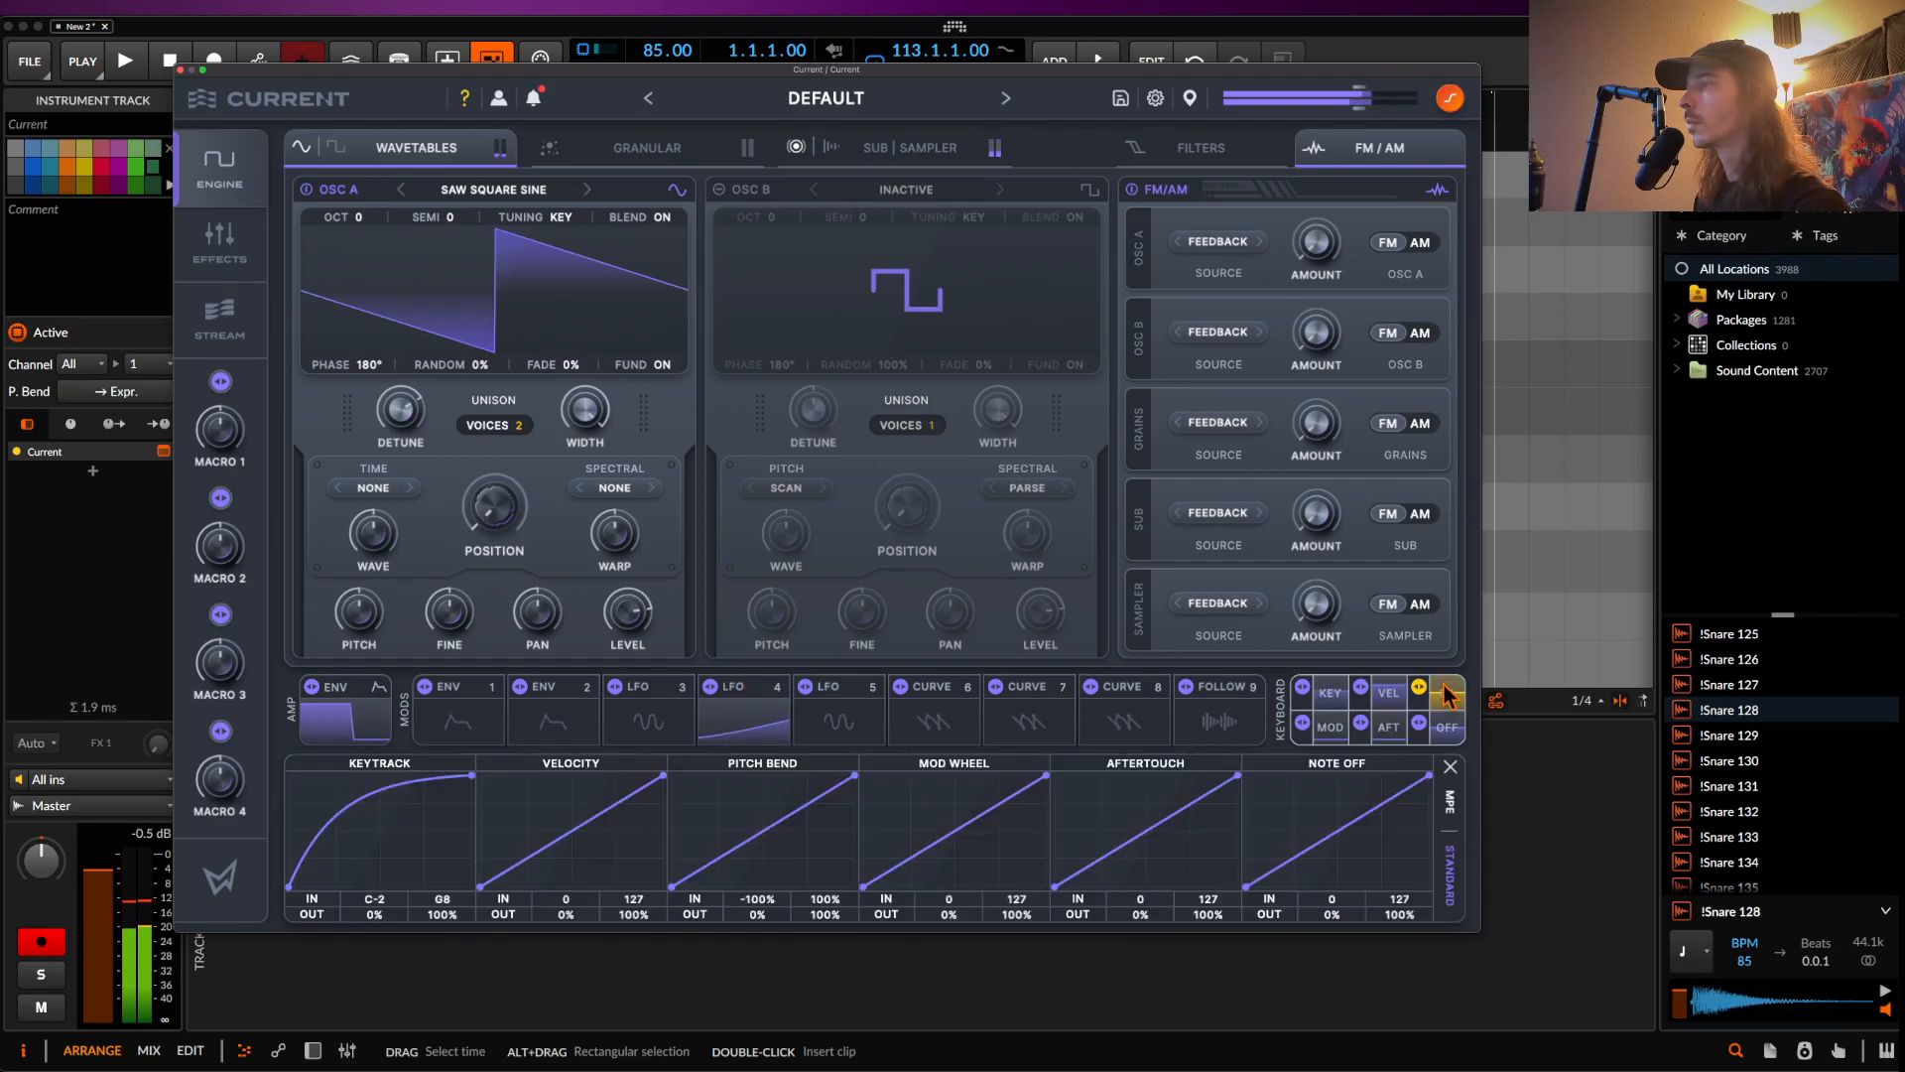
{"action": "left_click_drag", "start_coordinate": [425, 850], "coordinate": [381, 798]}
{"action": "double_click", "coordinate": [419, 836]}
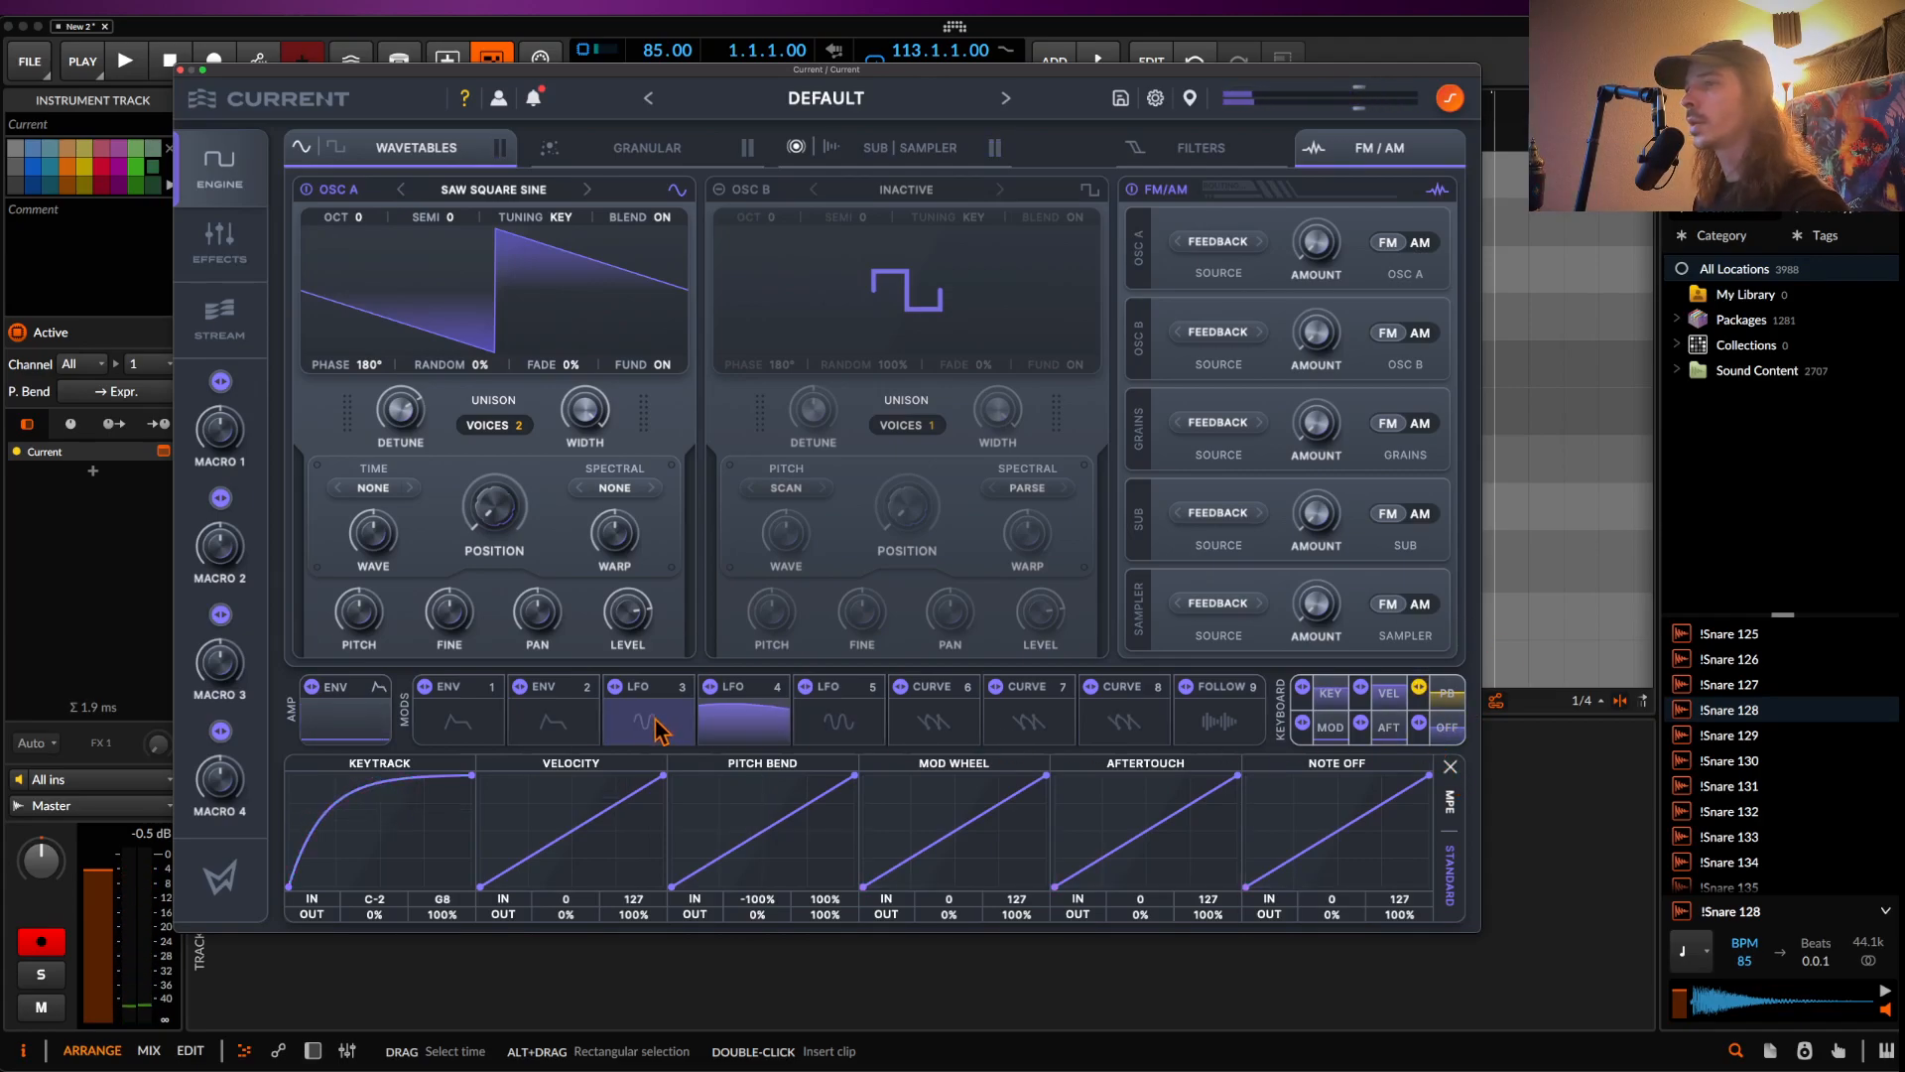
- Retune the amount of pitch bend modulation on LFO 4's rate, trying each change with the pitch bend wheel
{"action": "left_click", "coordinate": [734, 714]}
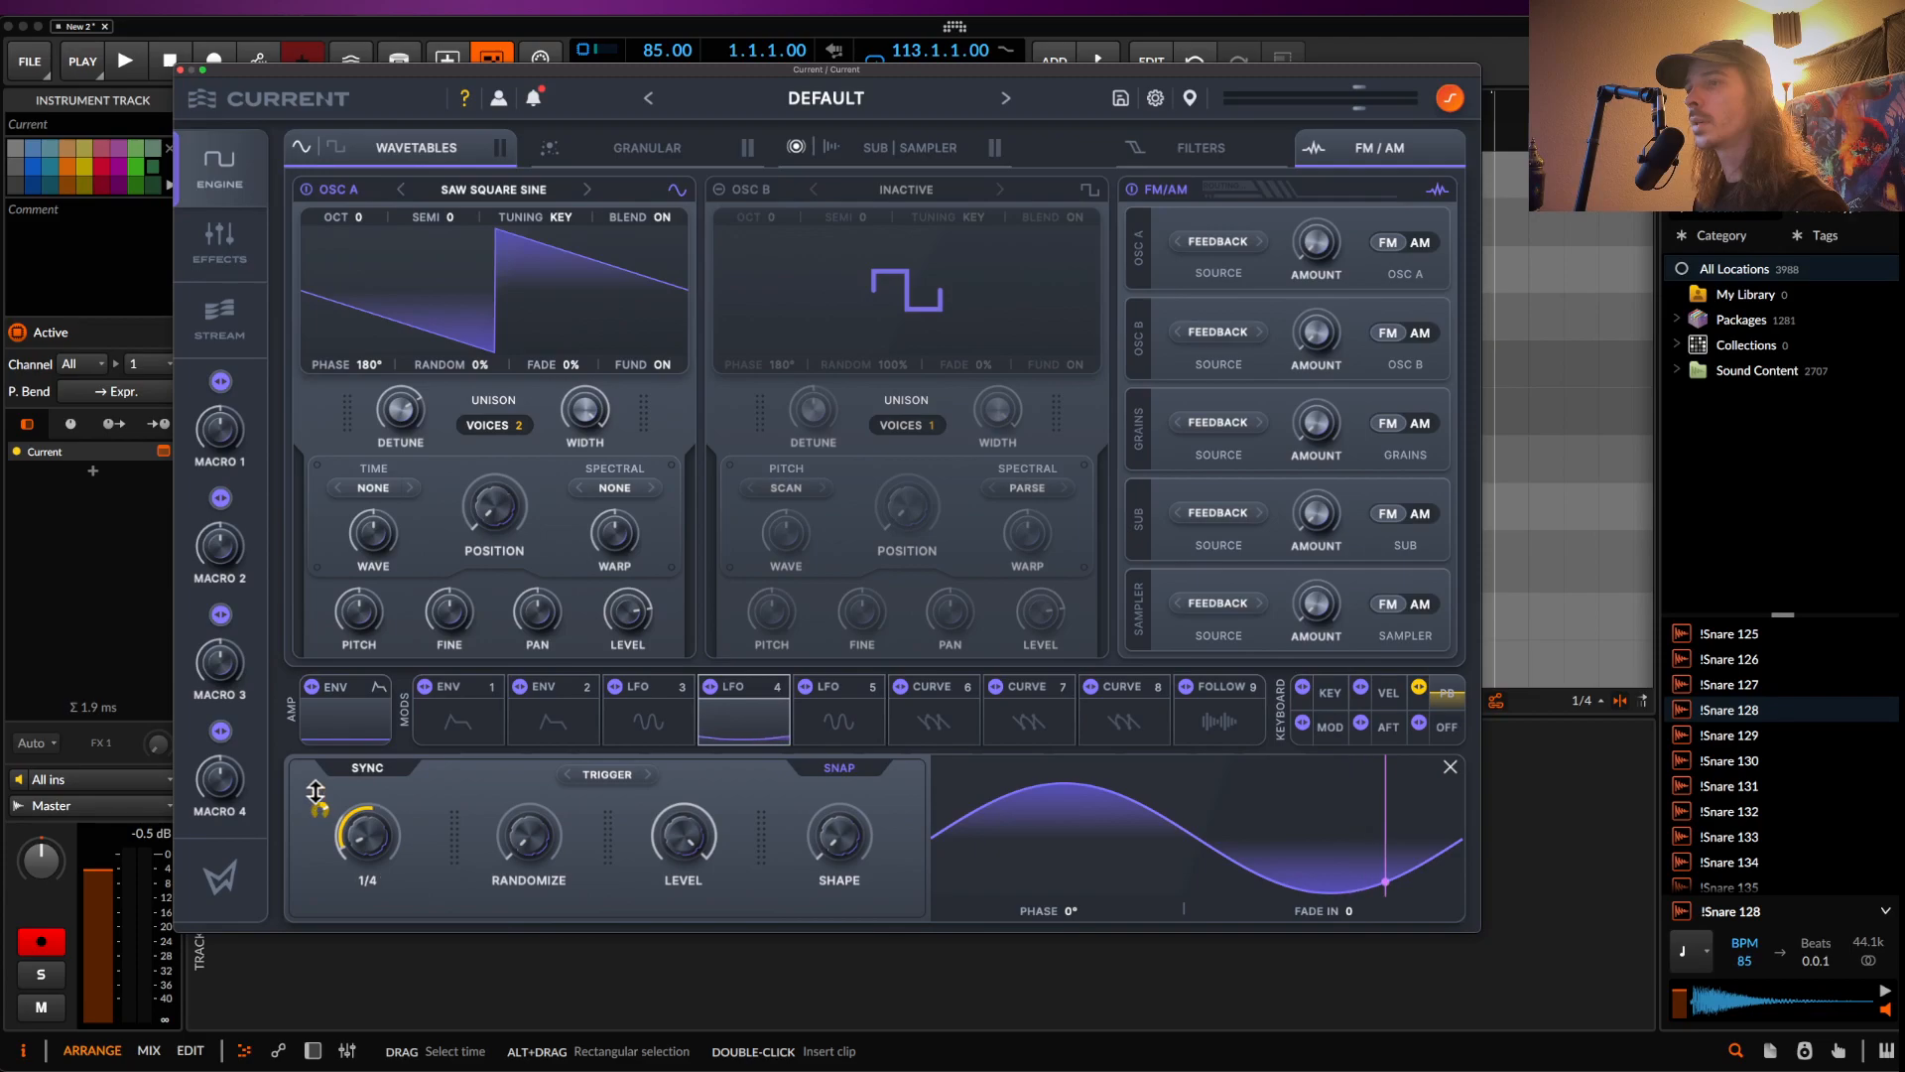
{"action": "left_click_drag", "start_coordinate": [315, 772], "coordinate": [314, 745]}
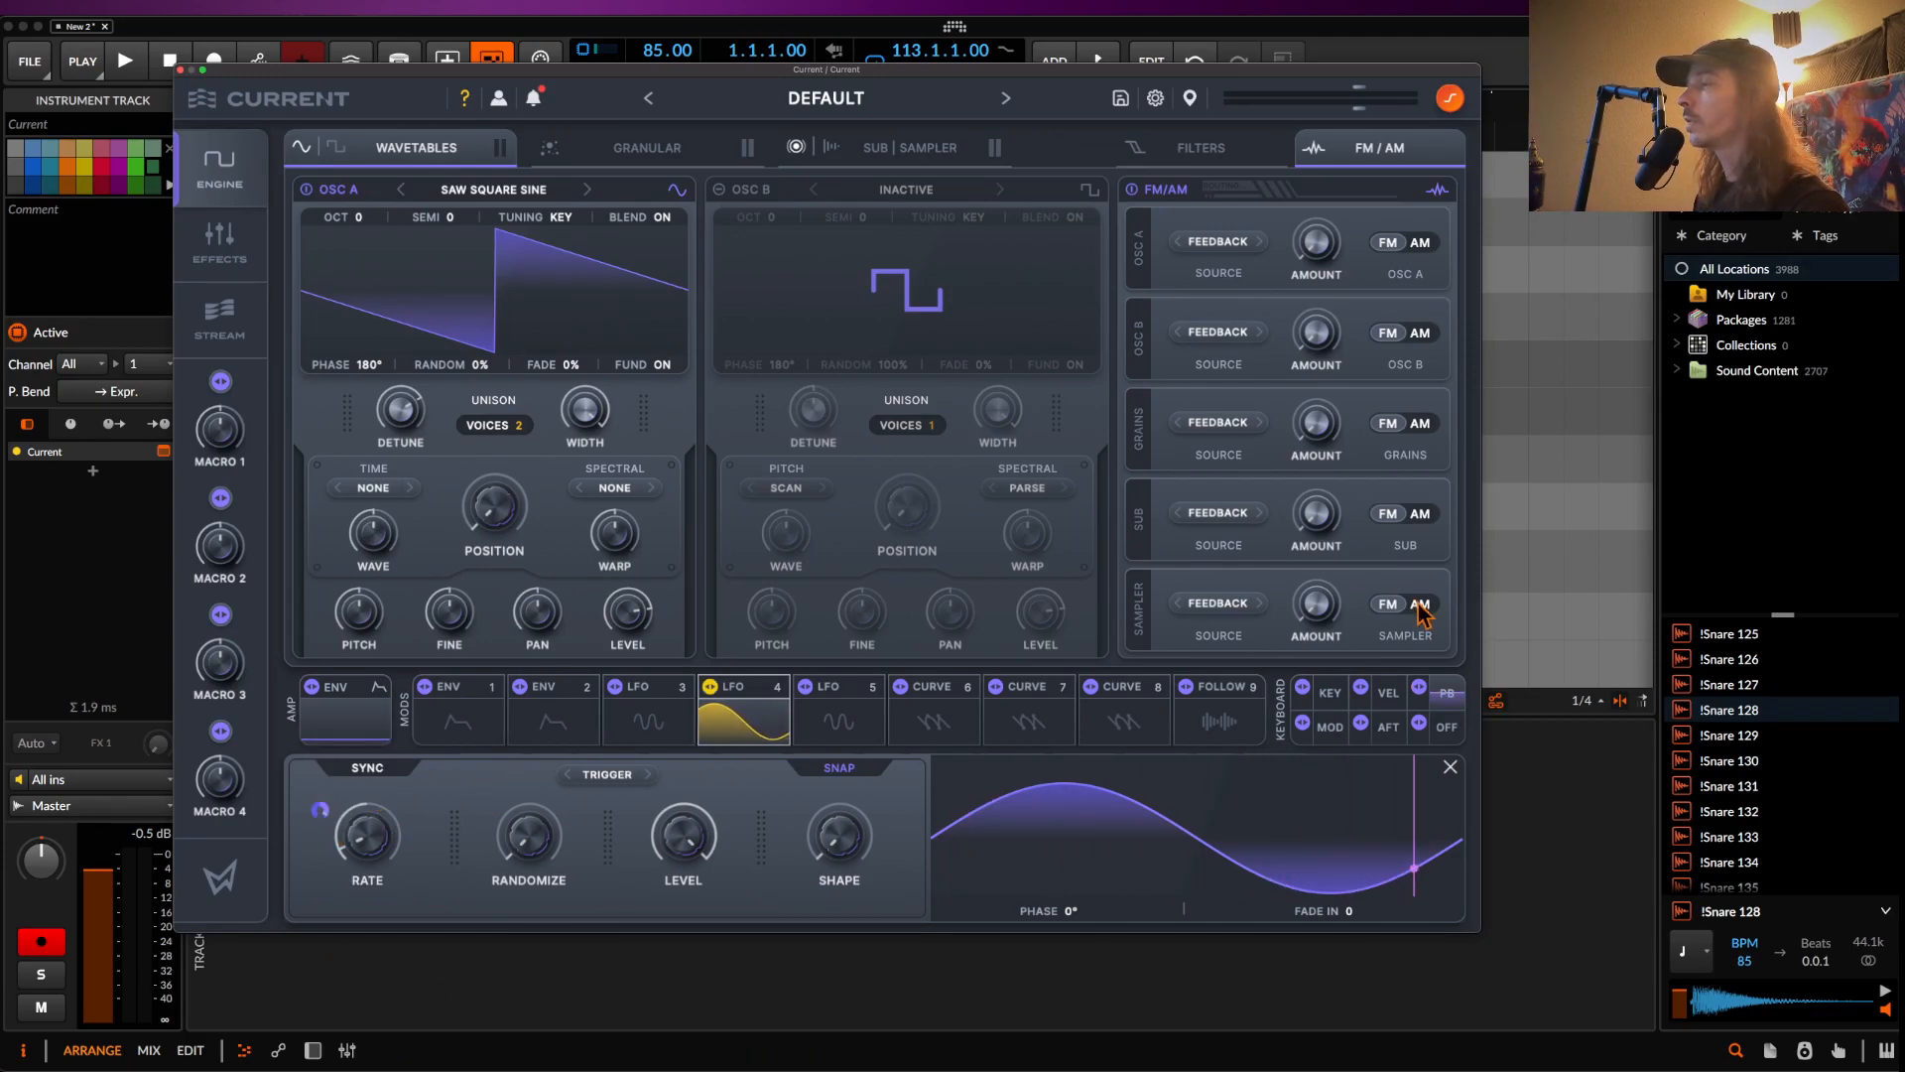
{"action": "left_click", "coordinate": [1450, 768]}
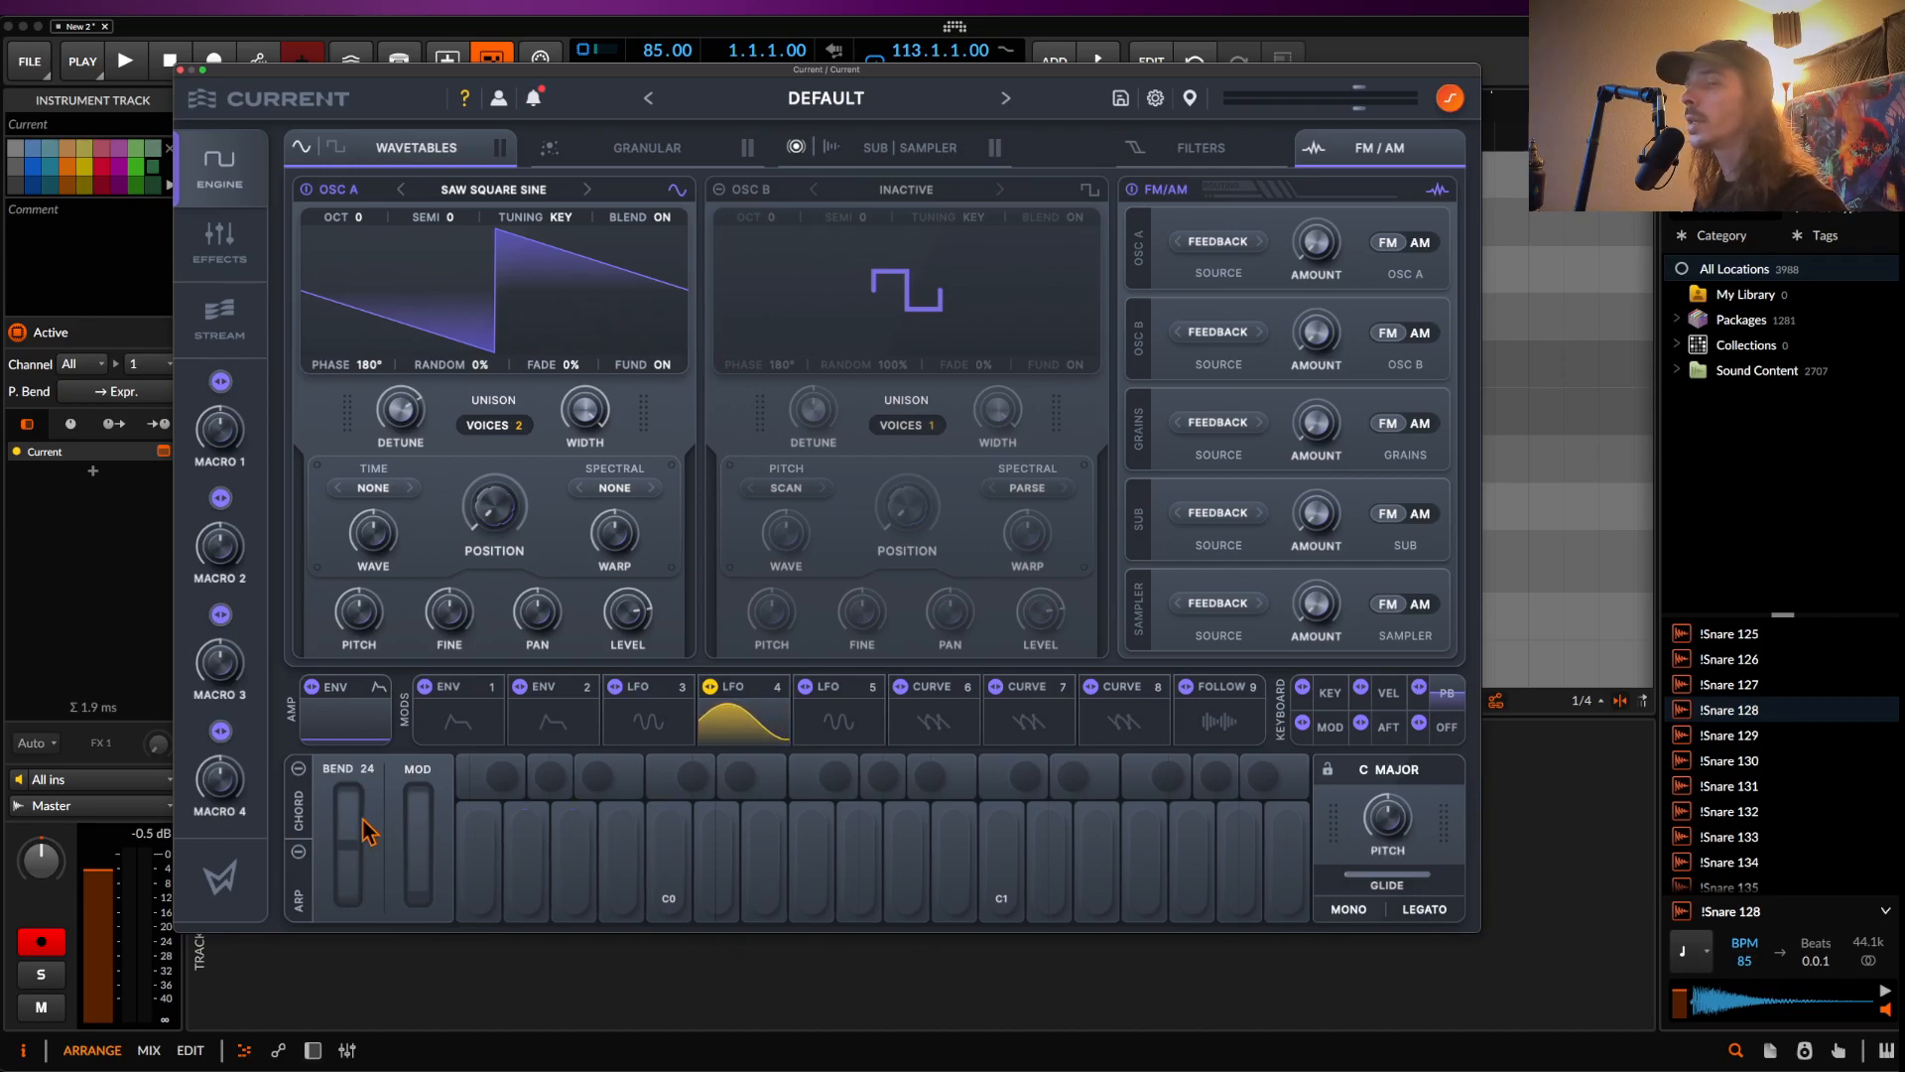
{"action": "mouse_move", "coordinate": [348, 827]}
{"action": "left_mouse_down"}
{"action": "mouse_move", "coordinate": [381, 923]}
{"action": "mouse_move", "coordinate": [357, 796]}
{"action": "left_mouse_up"}
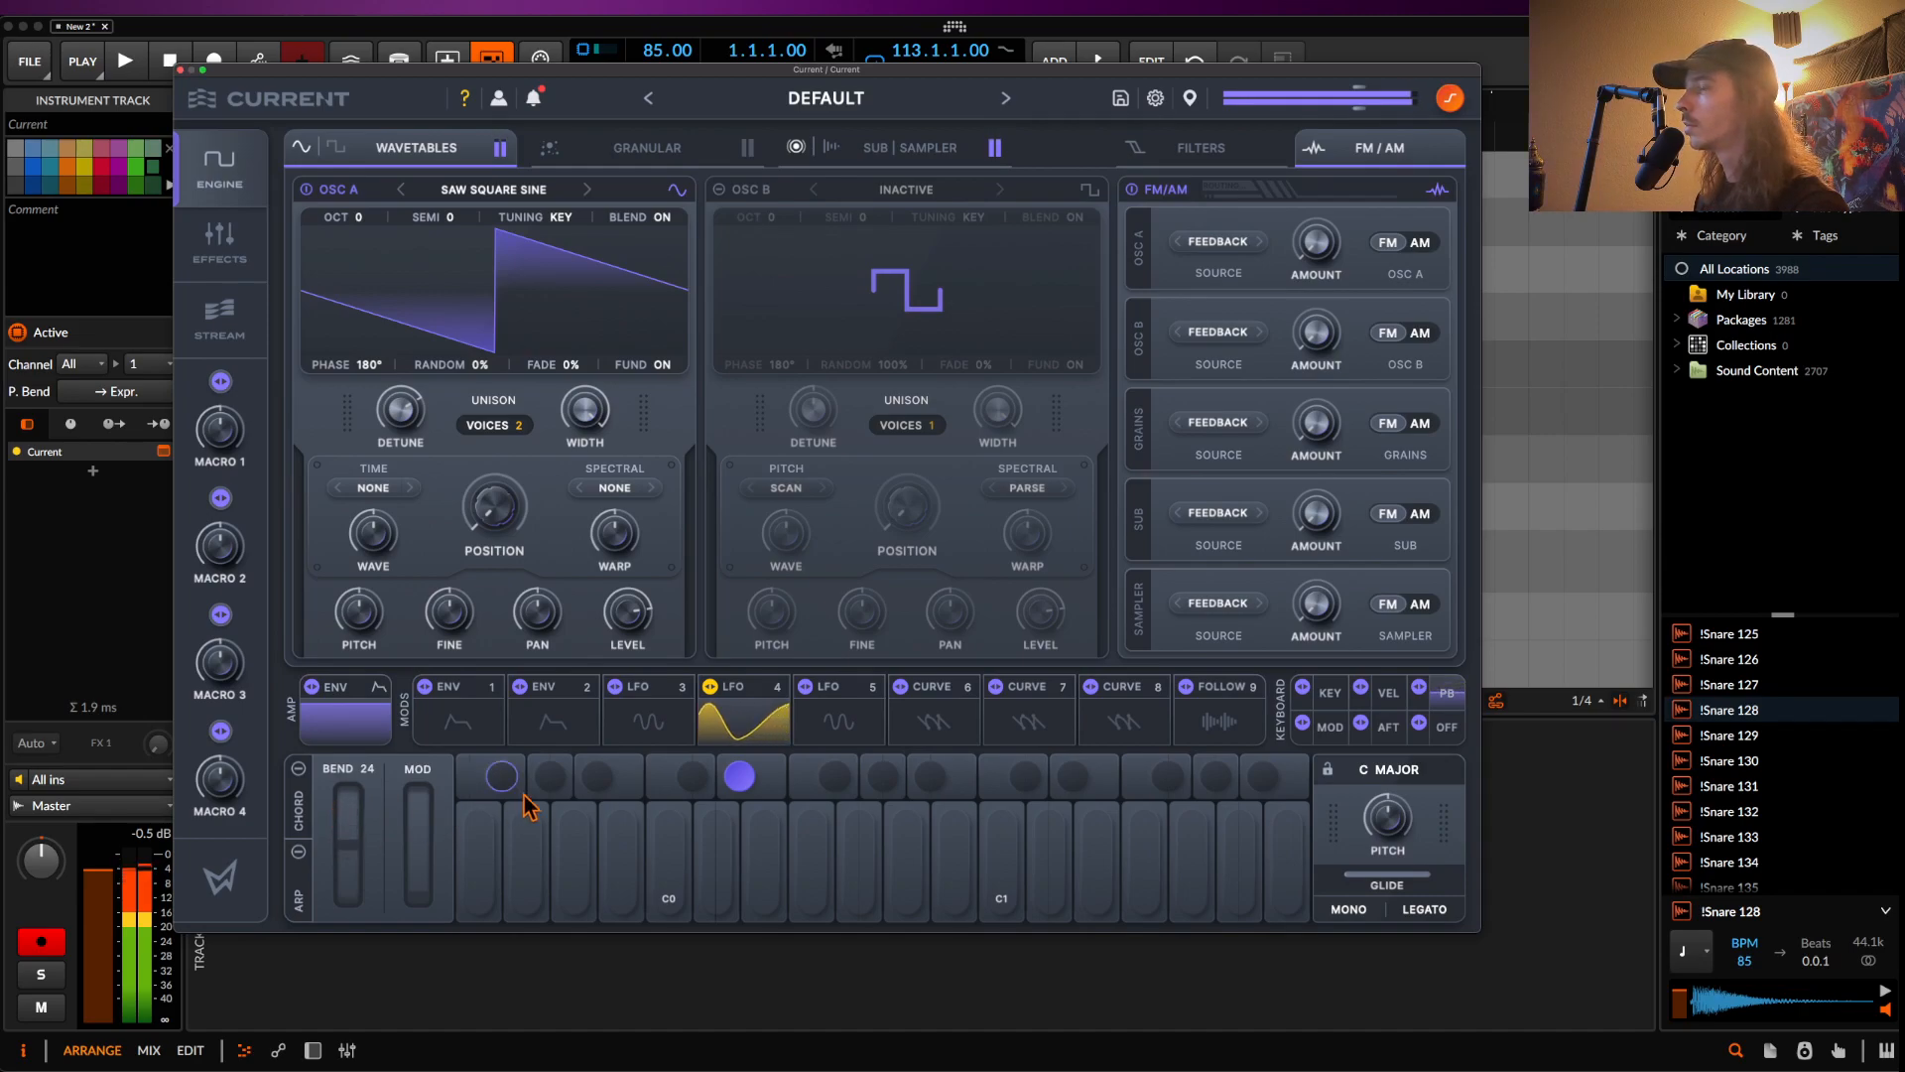
{"action": "left_click", "coordinate": [744, 714]}
{"action": "left_click_drag", "start_coordinate": [325, 812], "coordinate": [326, 860]}
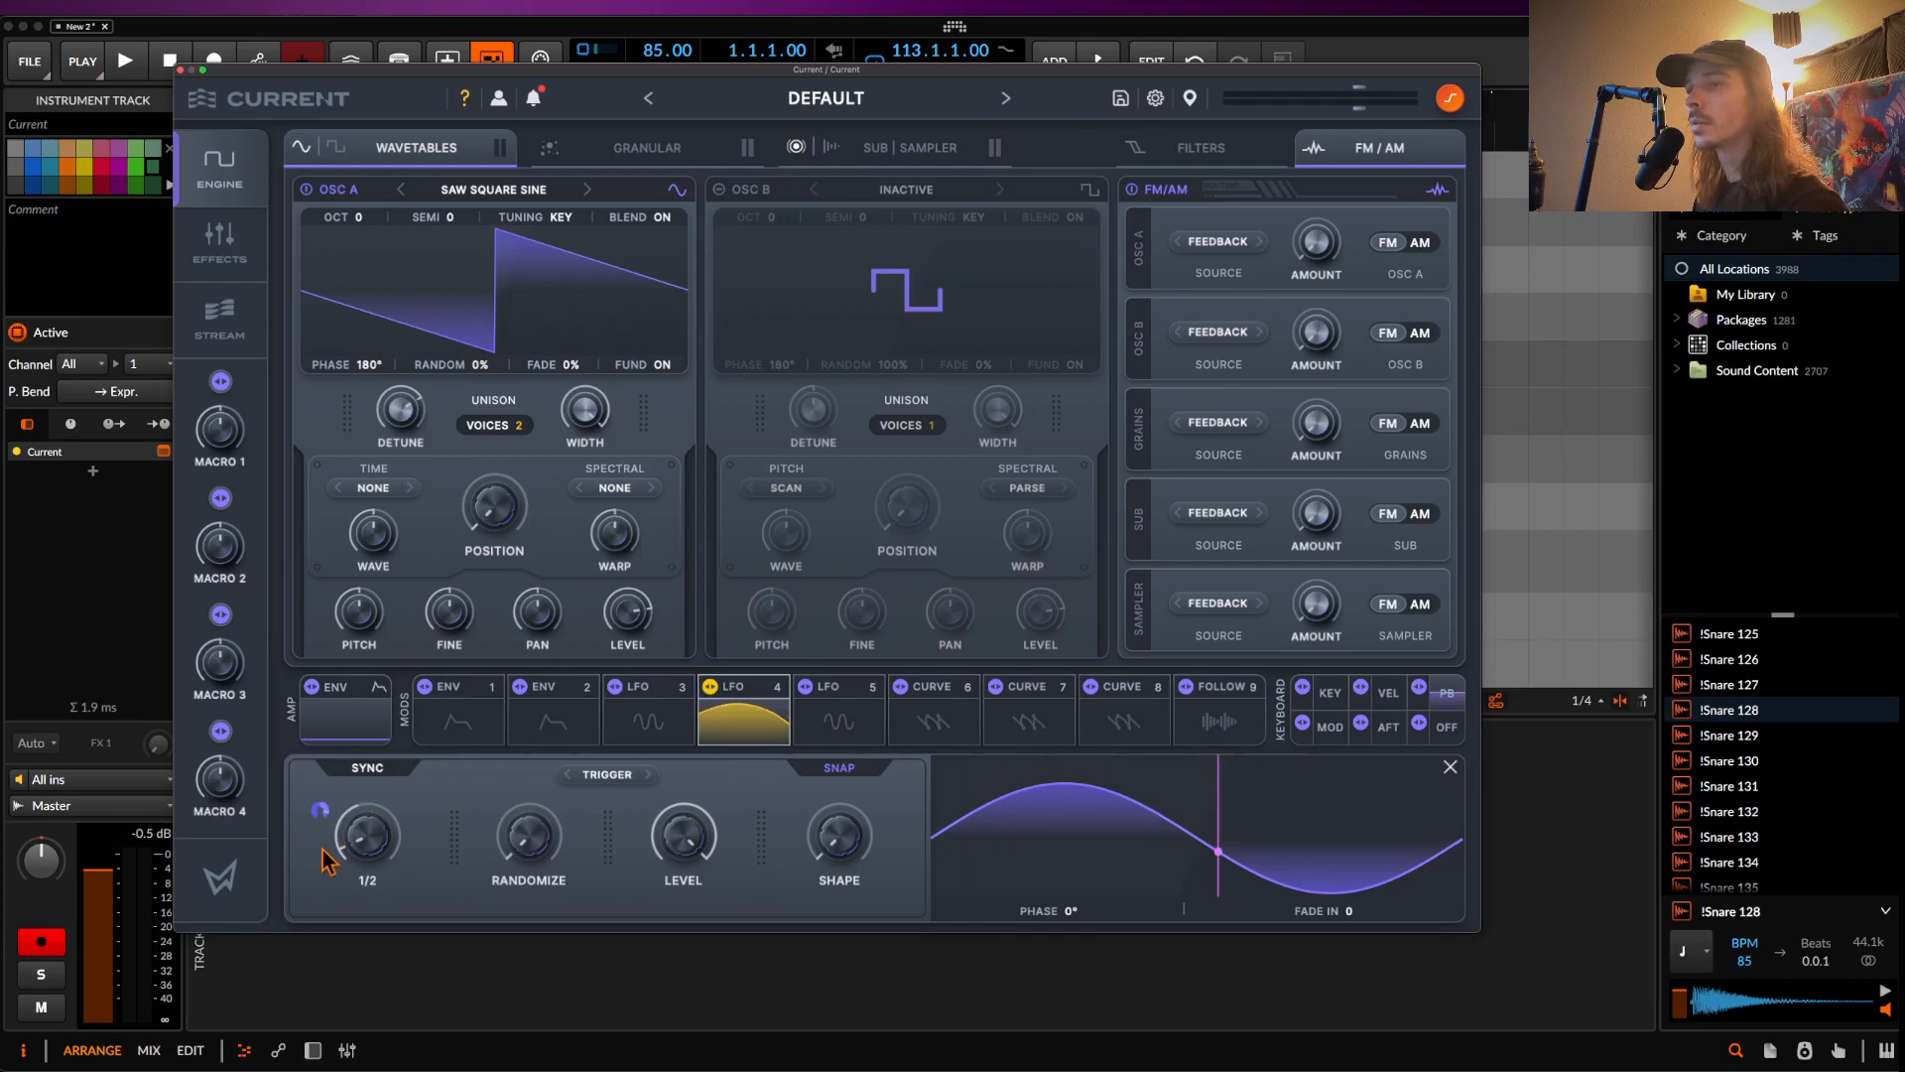
{"action": "left_click", "coordinate": [1450, 768]}
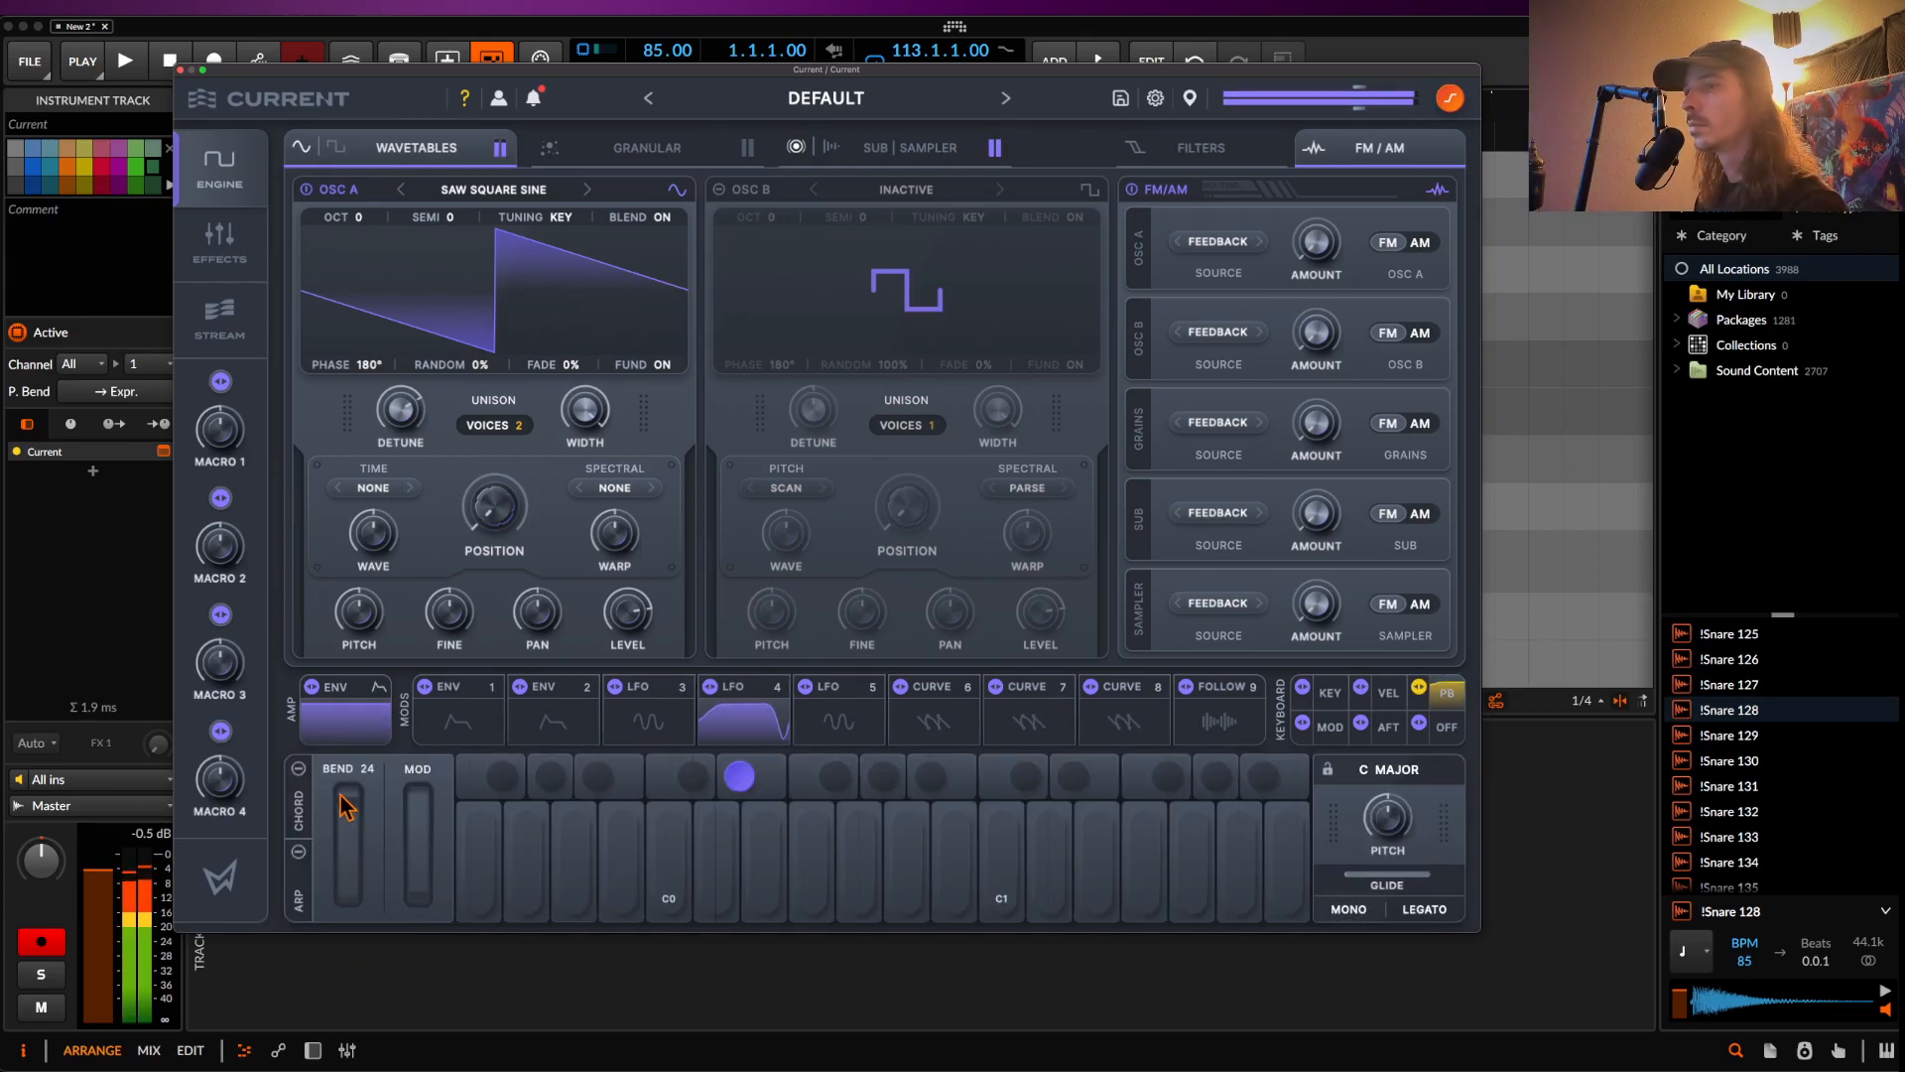
{"action": "left_click_drag", "start_coordinate": [355, 878], "coordinate": [324, 797]}
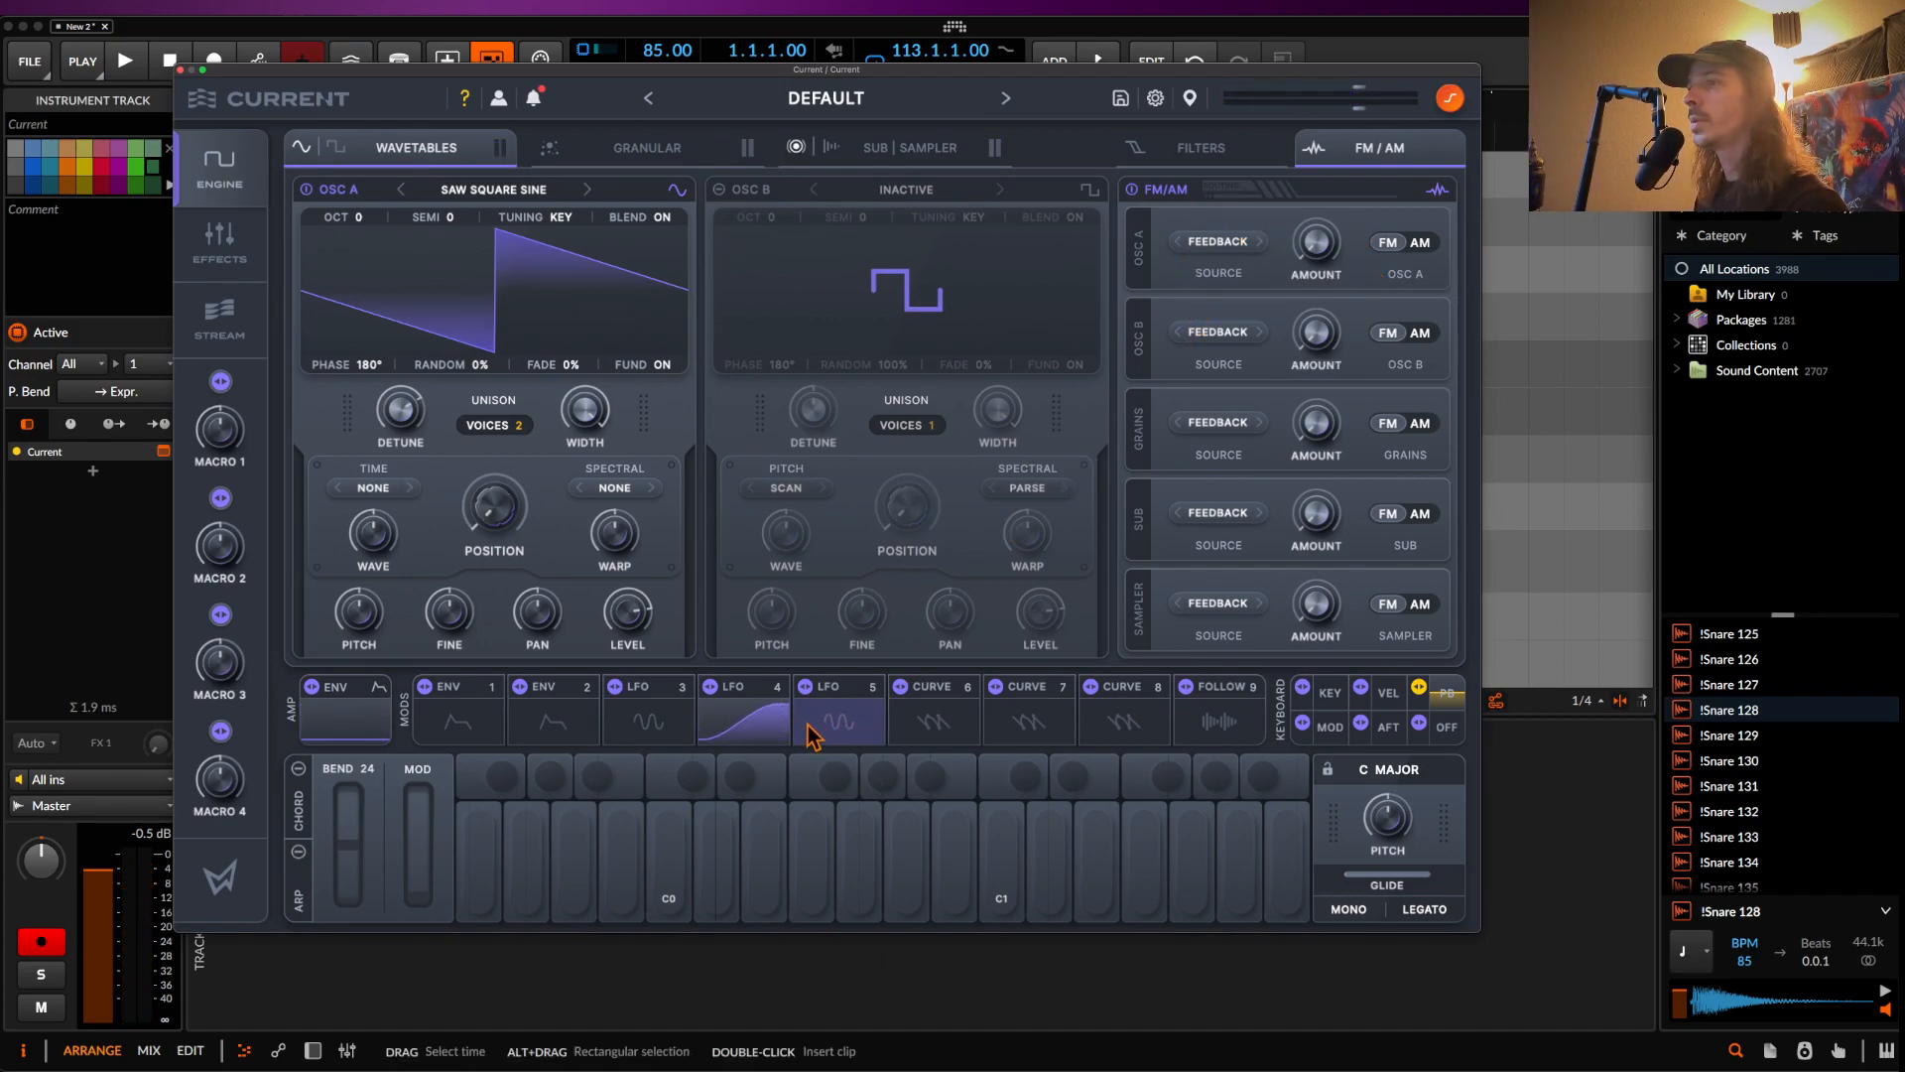
- Choose Osc B as Osc A's FM source and turn Osc B on with a sine wavetable position at octave +1
{"action": "left_click", "coordinate": [745, 720]}
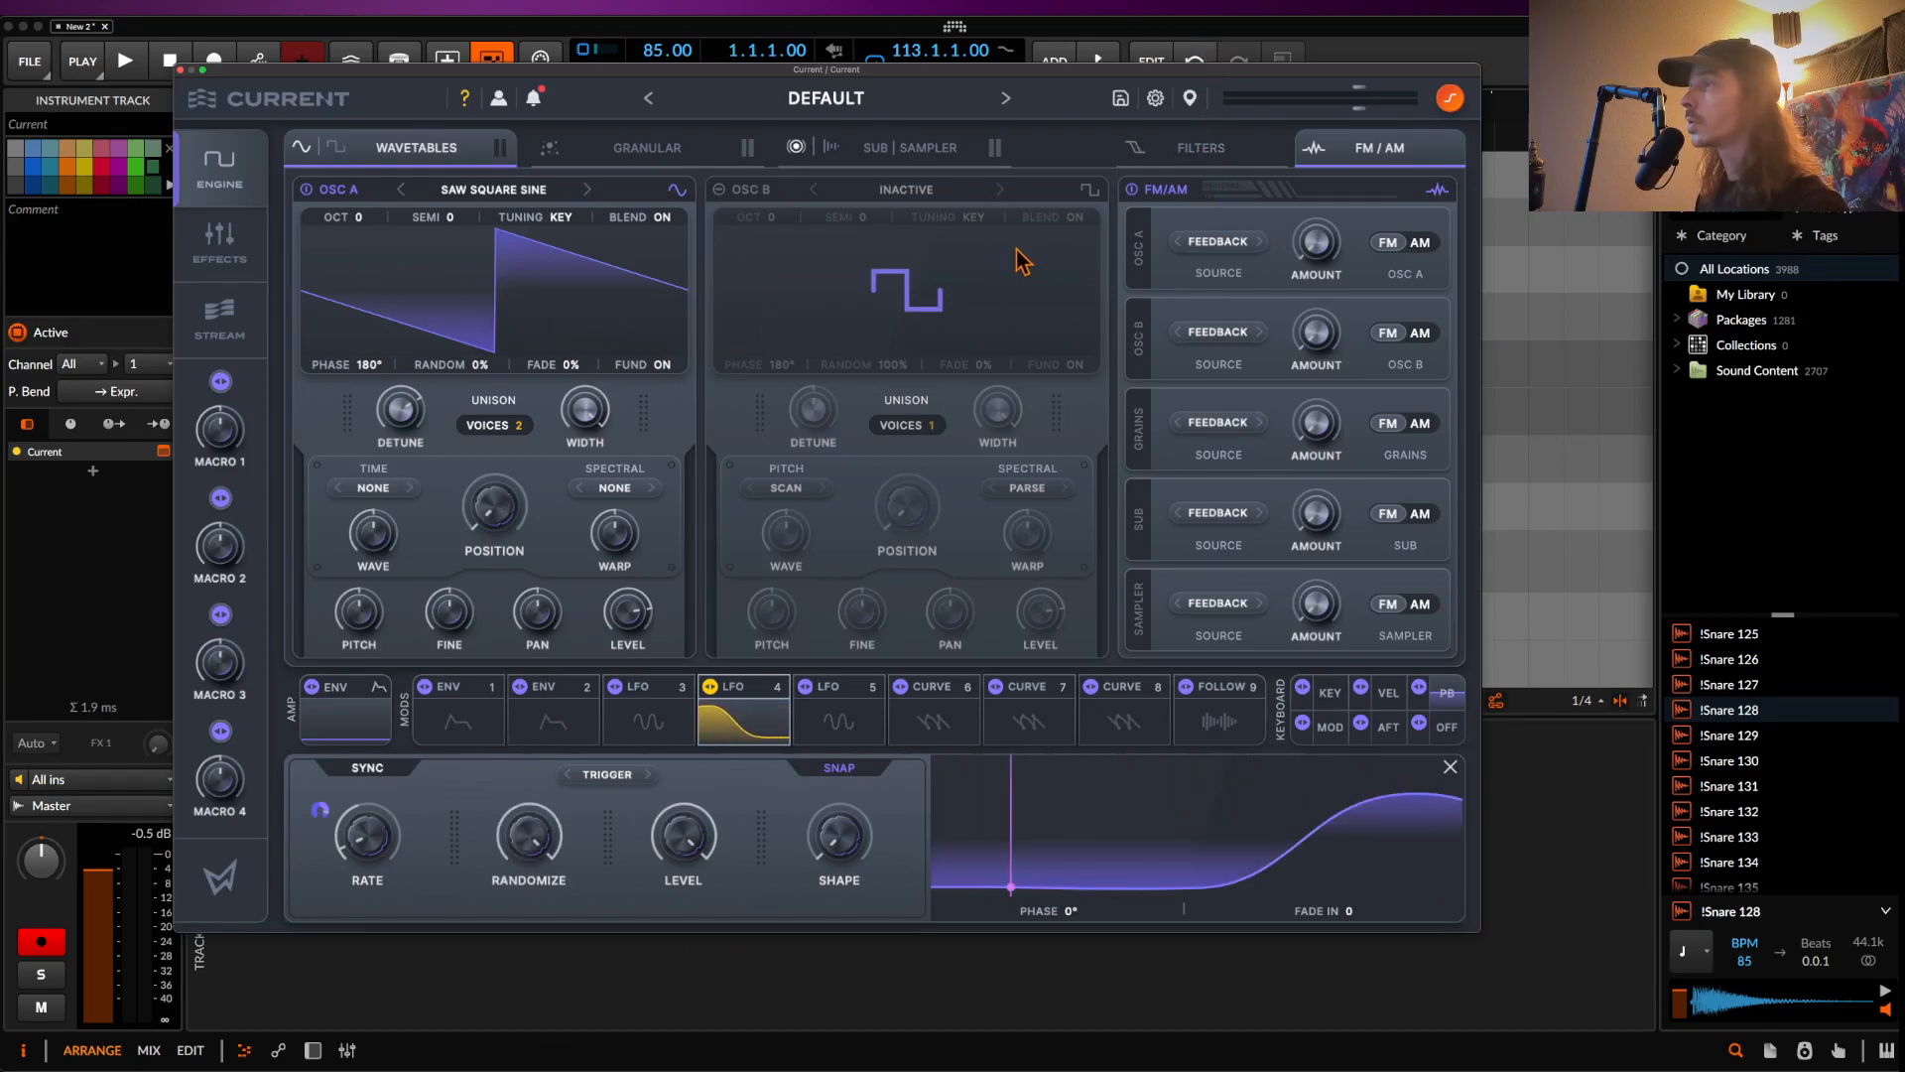
{"action": "left_click", "coordinate": [1222, 242]}
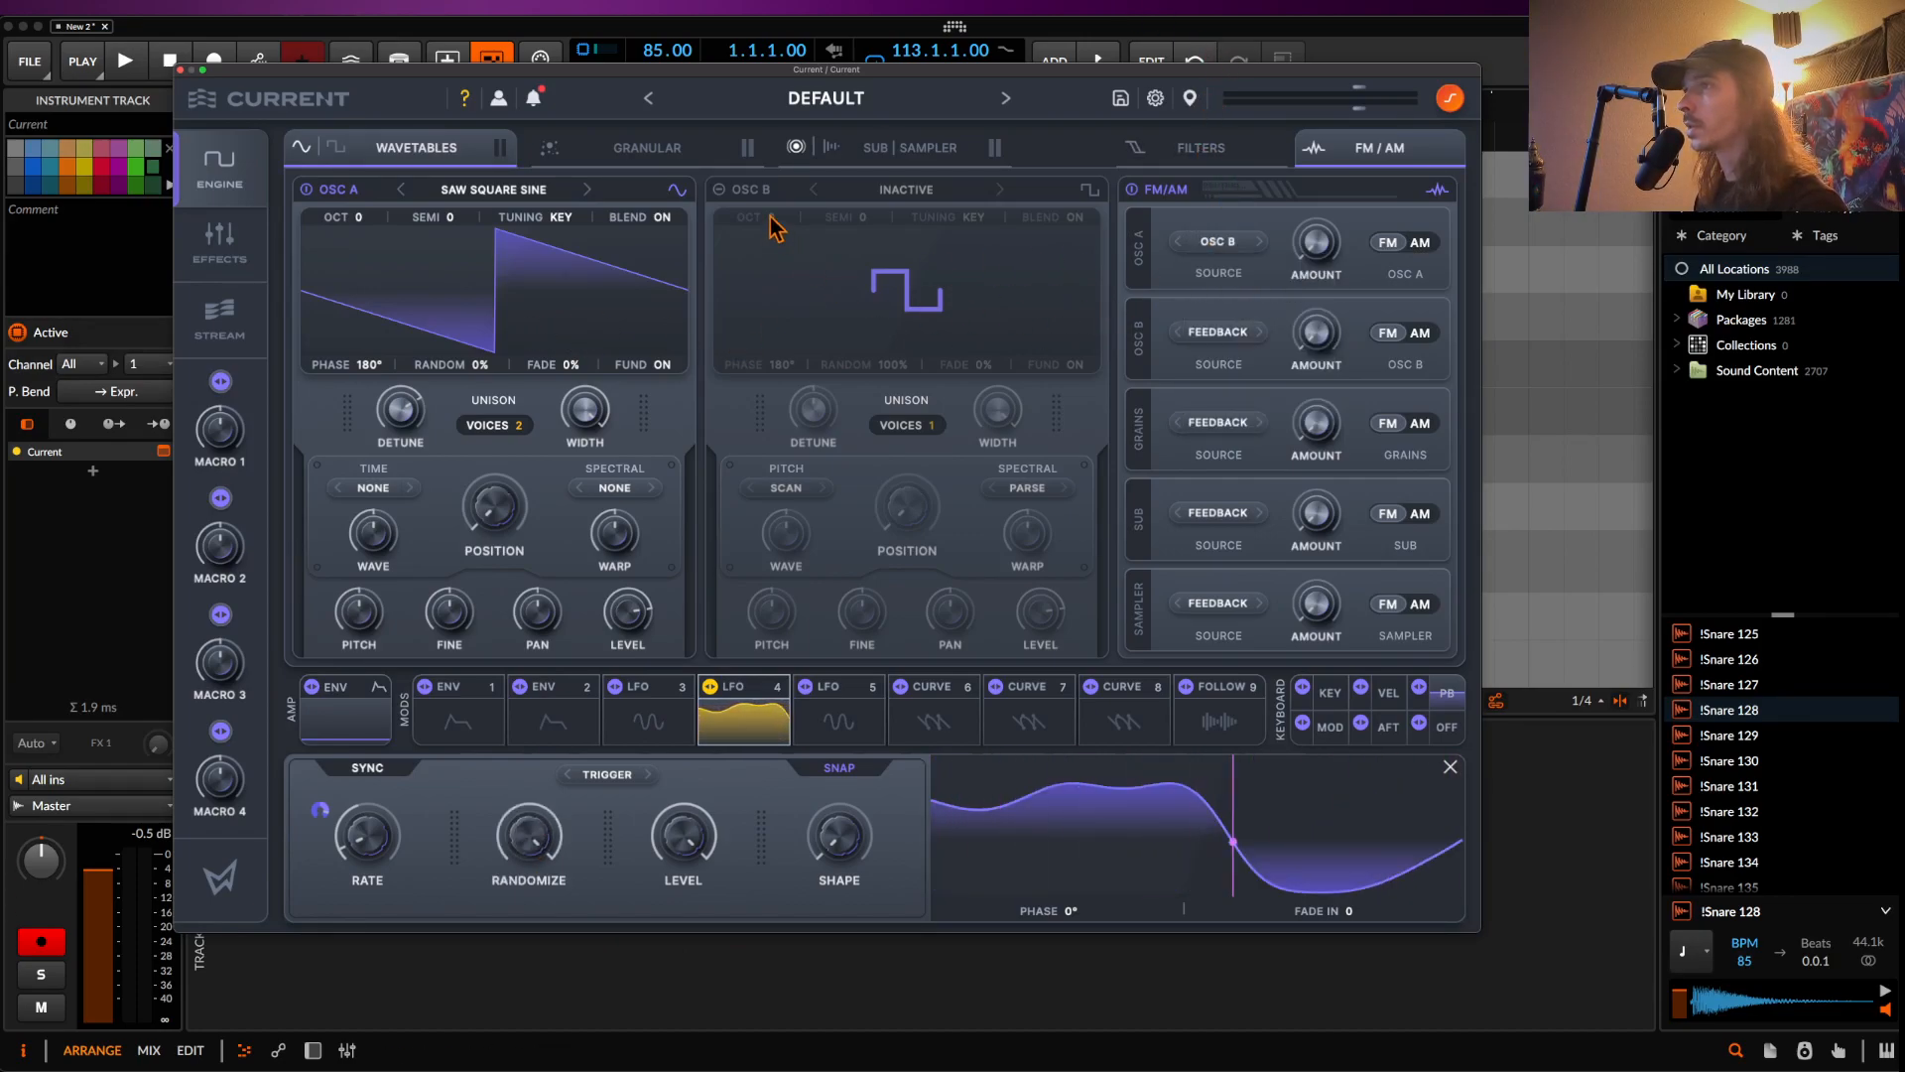
{"action": "left_click", "coordinate": [721, 189]}
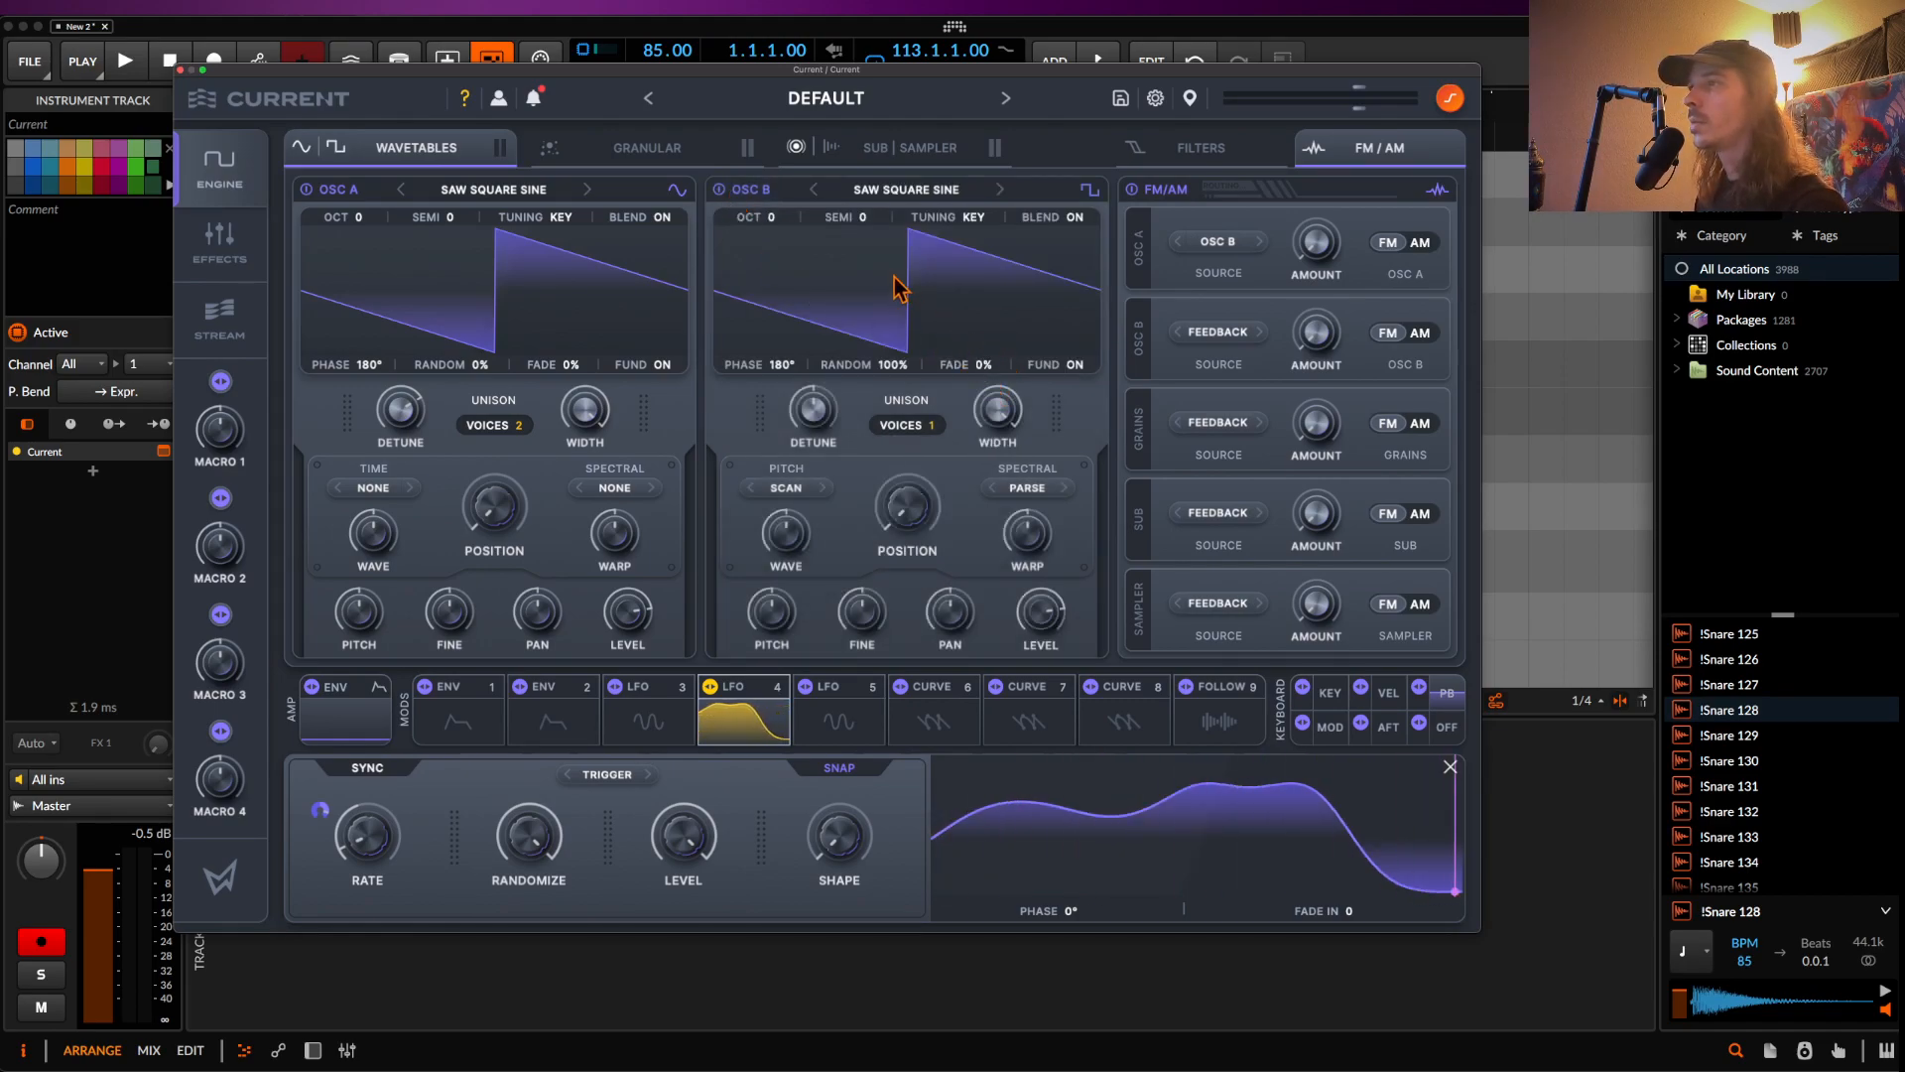
{"action": "left_click_drag", "start_coordinate": [906, 515], "coordinate": [907, 287]}
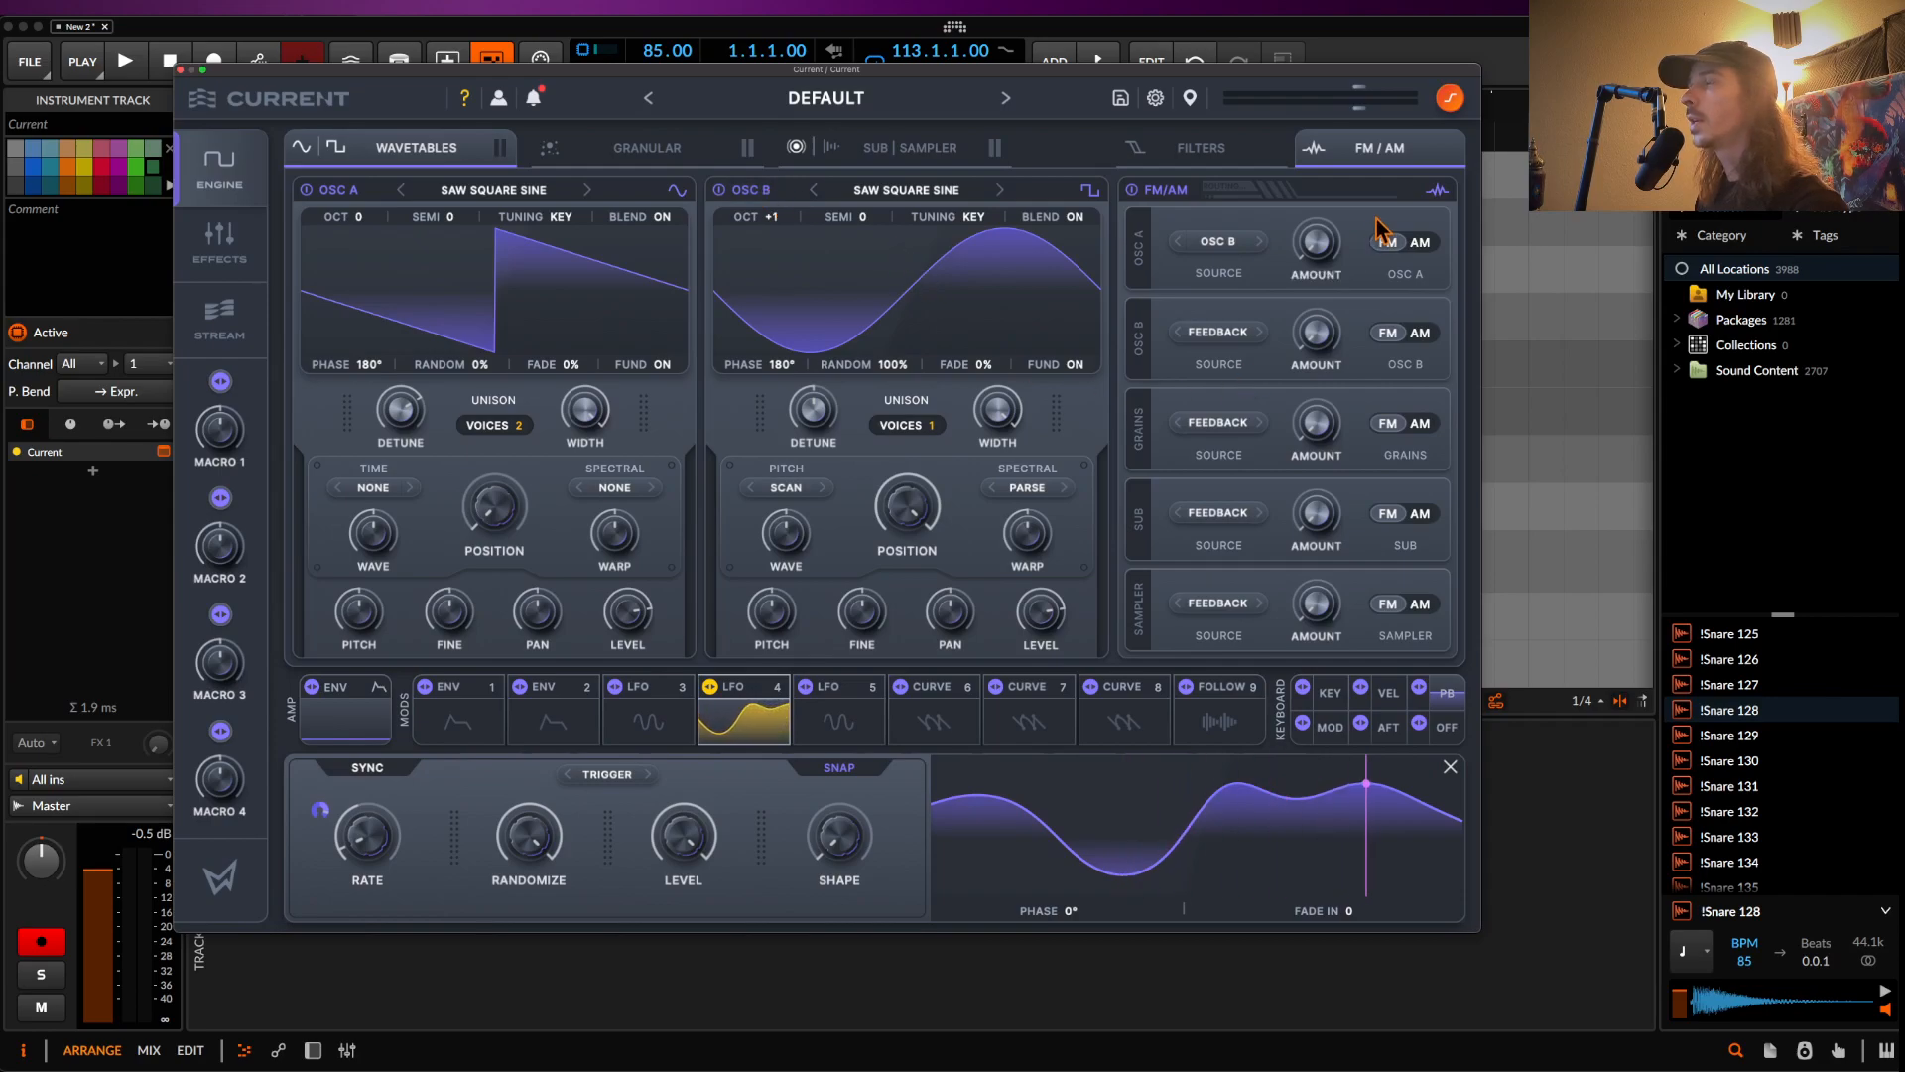
- Modulate Osc A's FM amount with LFO 4 and turn Osc B's level all the way down
{"action": "left_click_drag", "start_coordinate": [1325, 243], "coordinate": [1328, 216]}
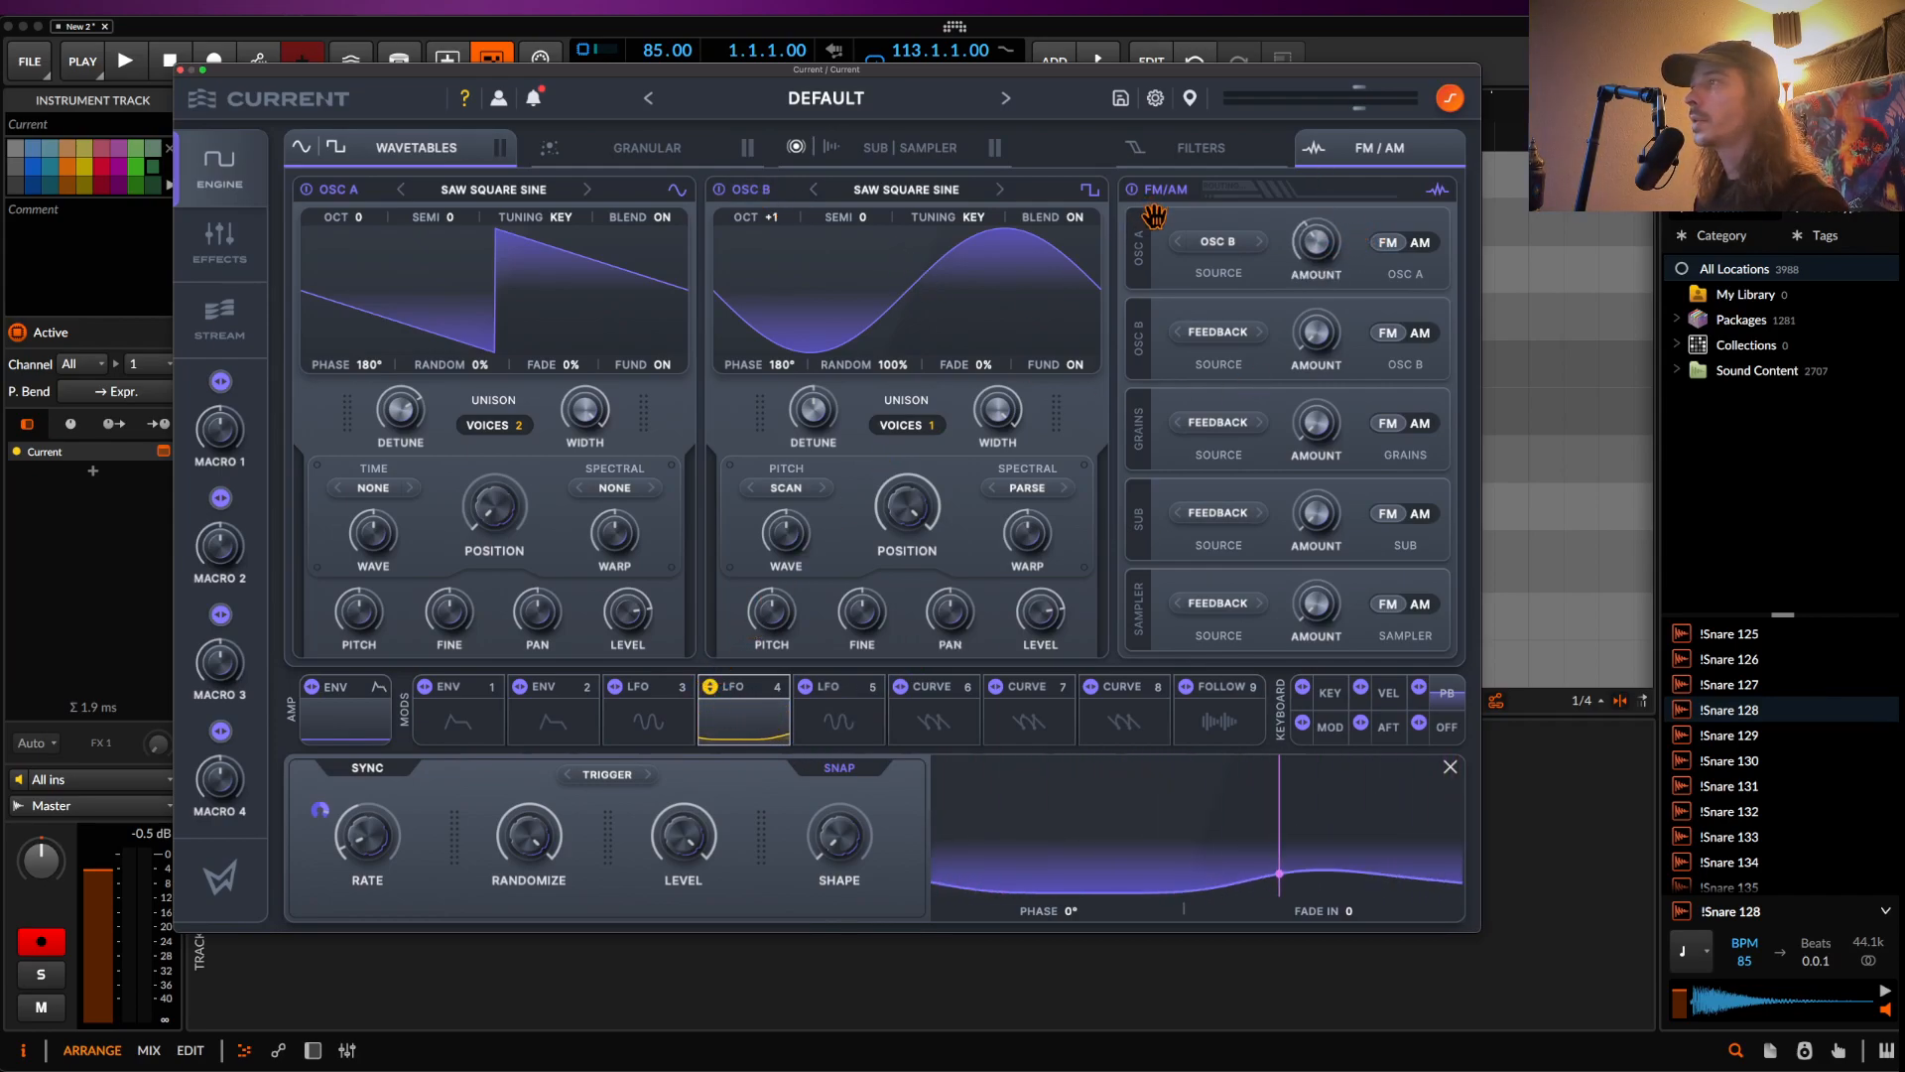
{"action": "left_click_drag", "start_coordinate": [1305, 225], "coordinate": [1276, 150]}
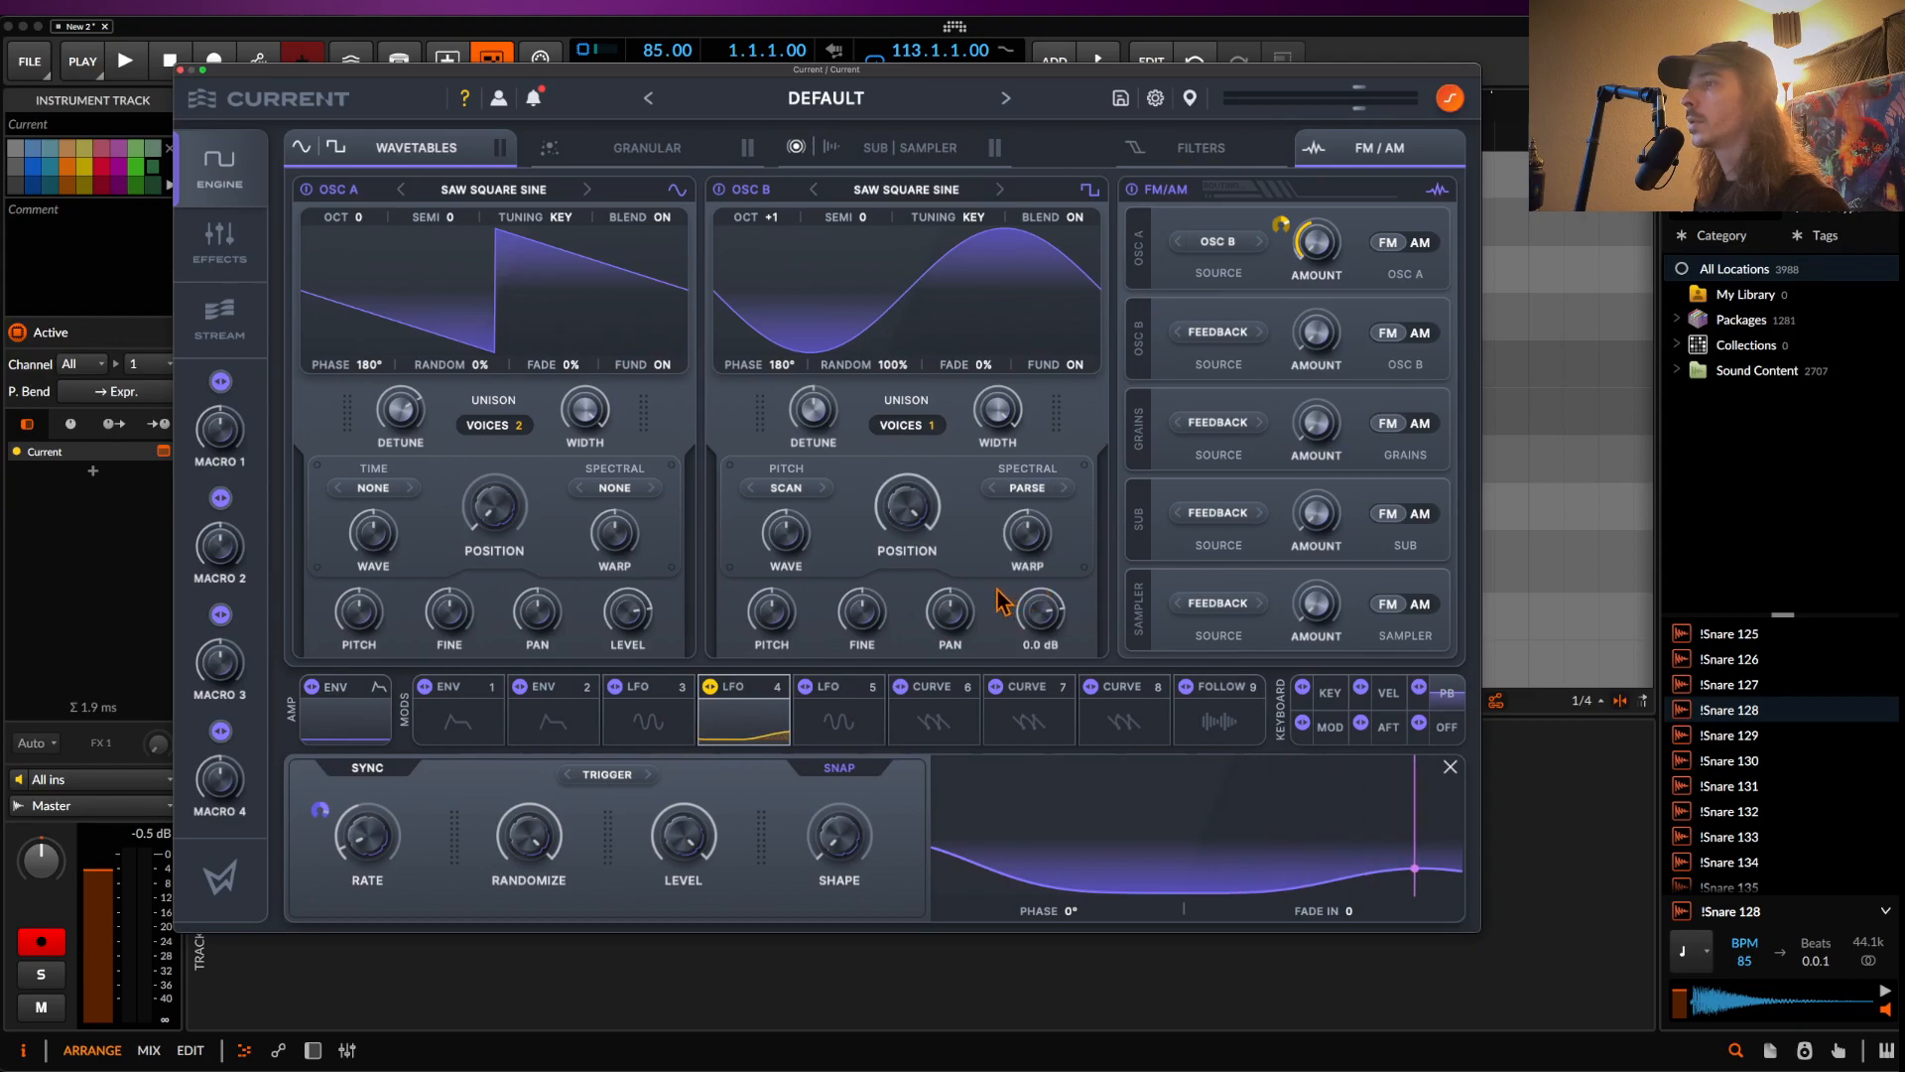
{"action": "left_click_drag", "start_coordinate": [1030, 611], "coordinate": [1029, 827]}
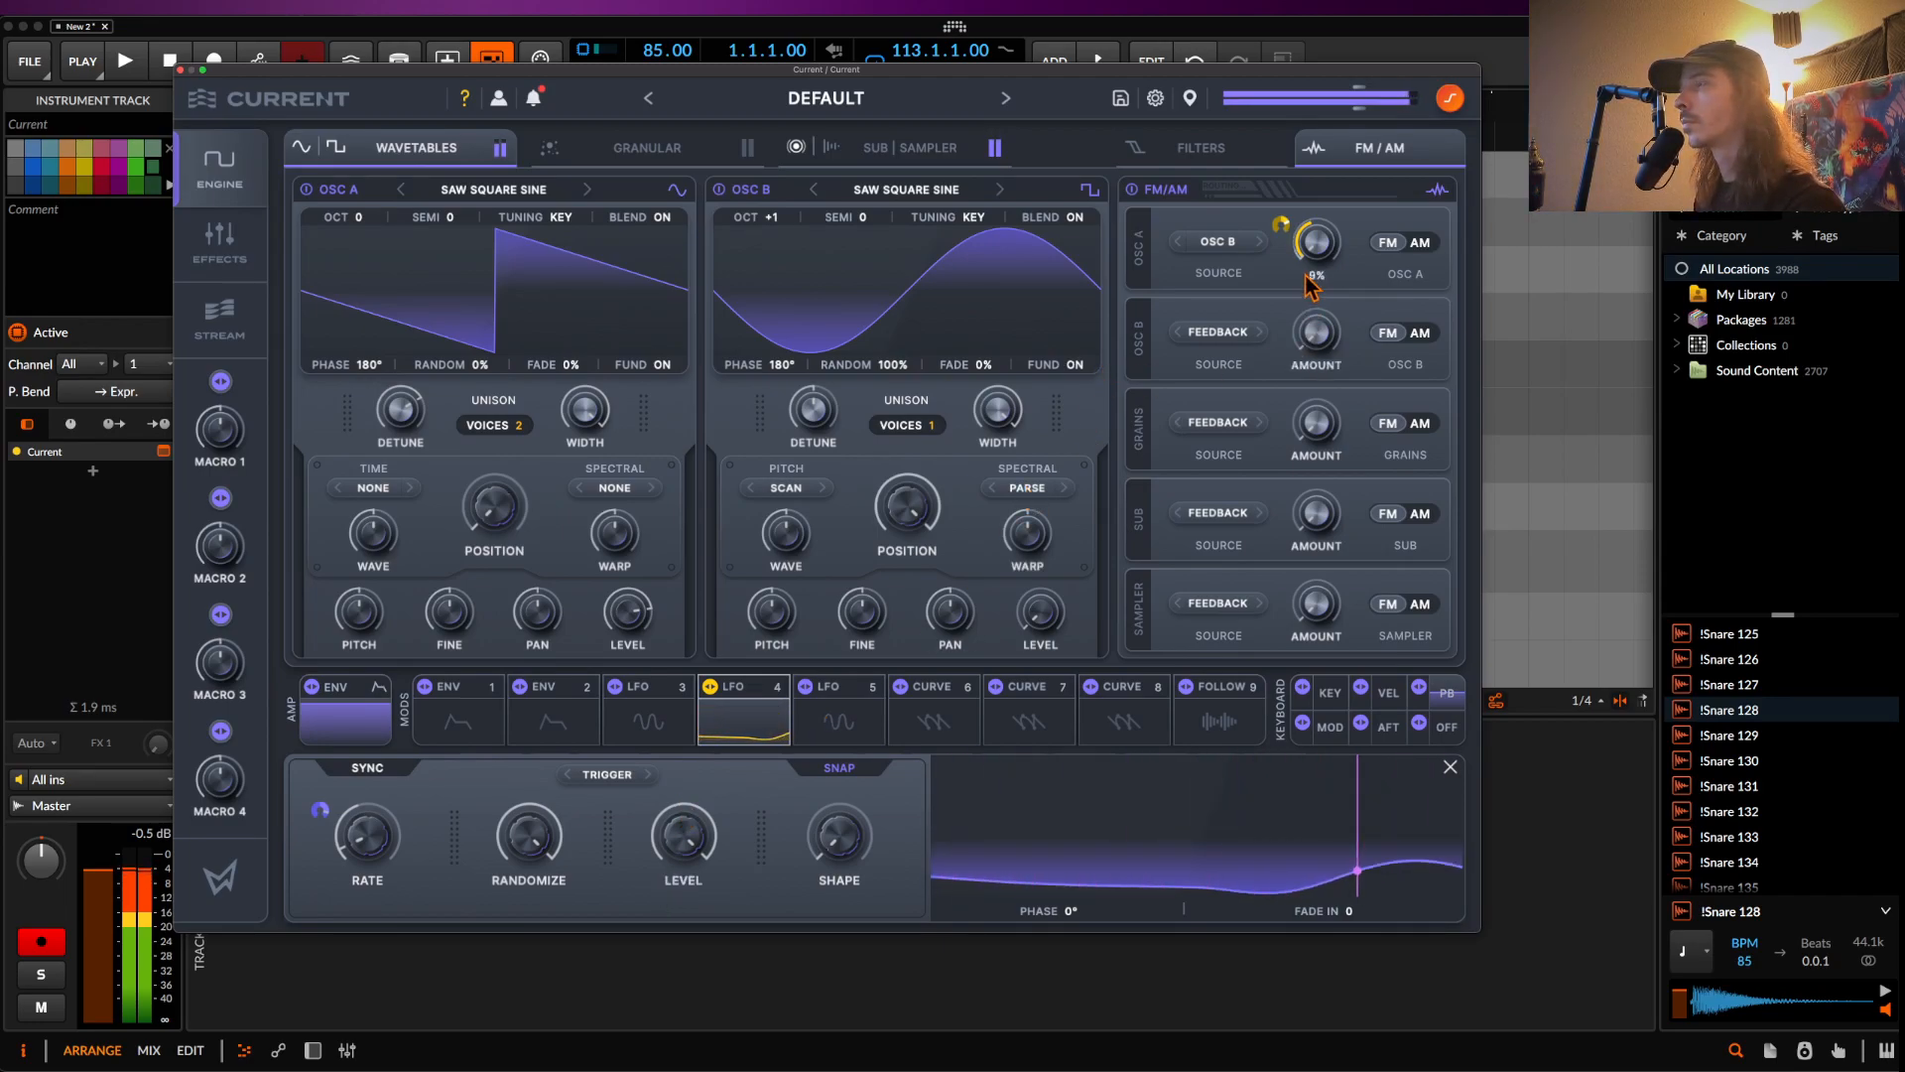
{"action": "left_click", "coordinate": [211, 248]}
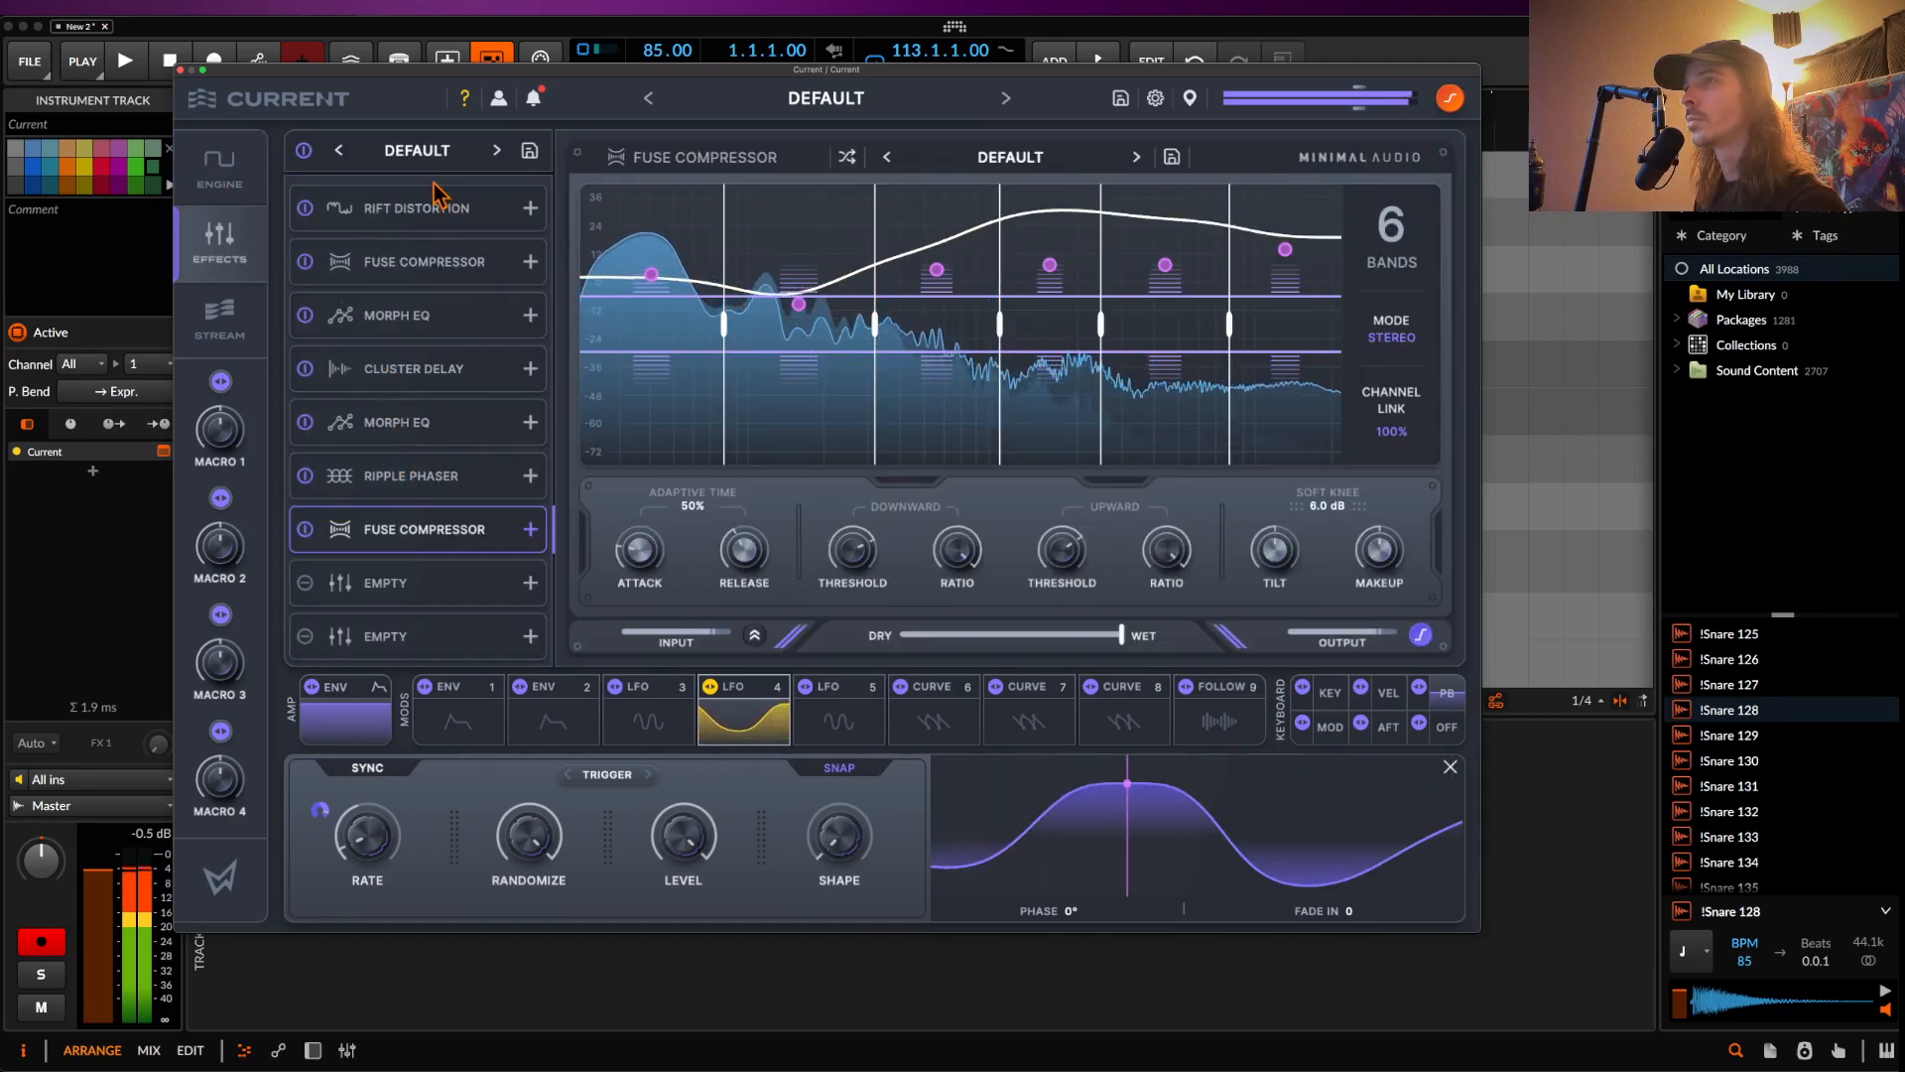
{"action": "left_click", "coordinate": [228, 186]}
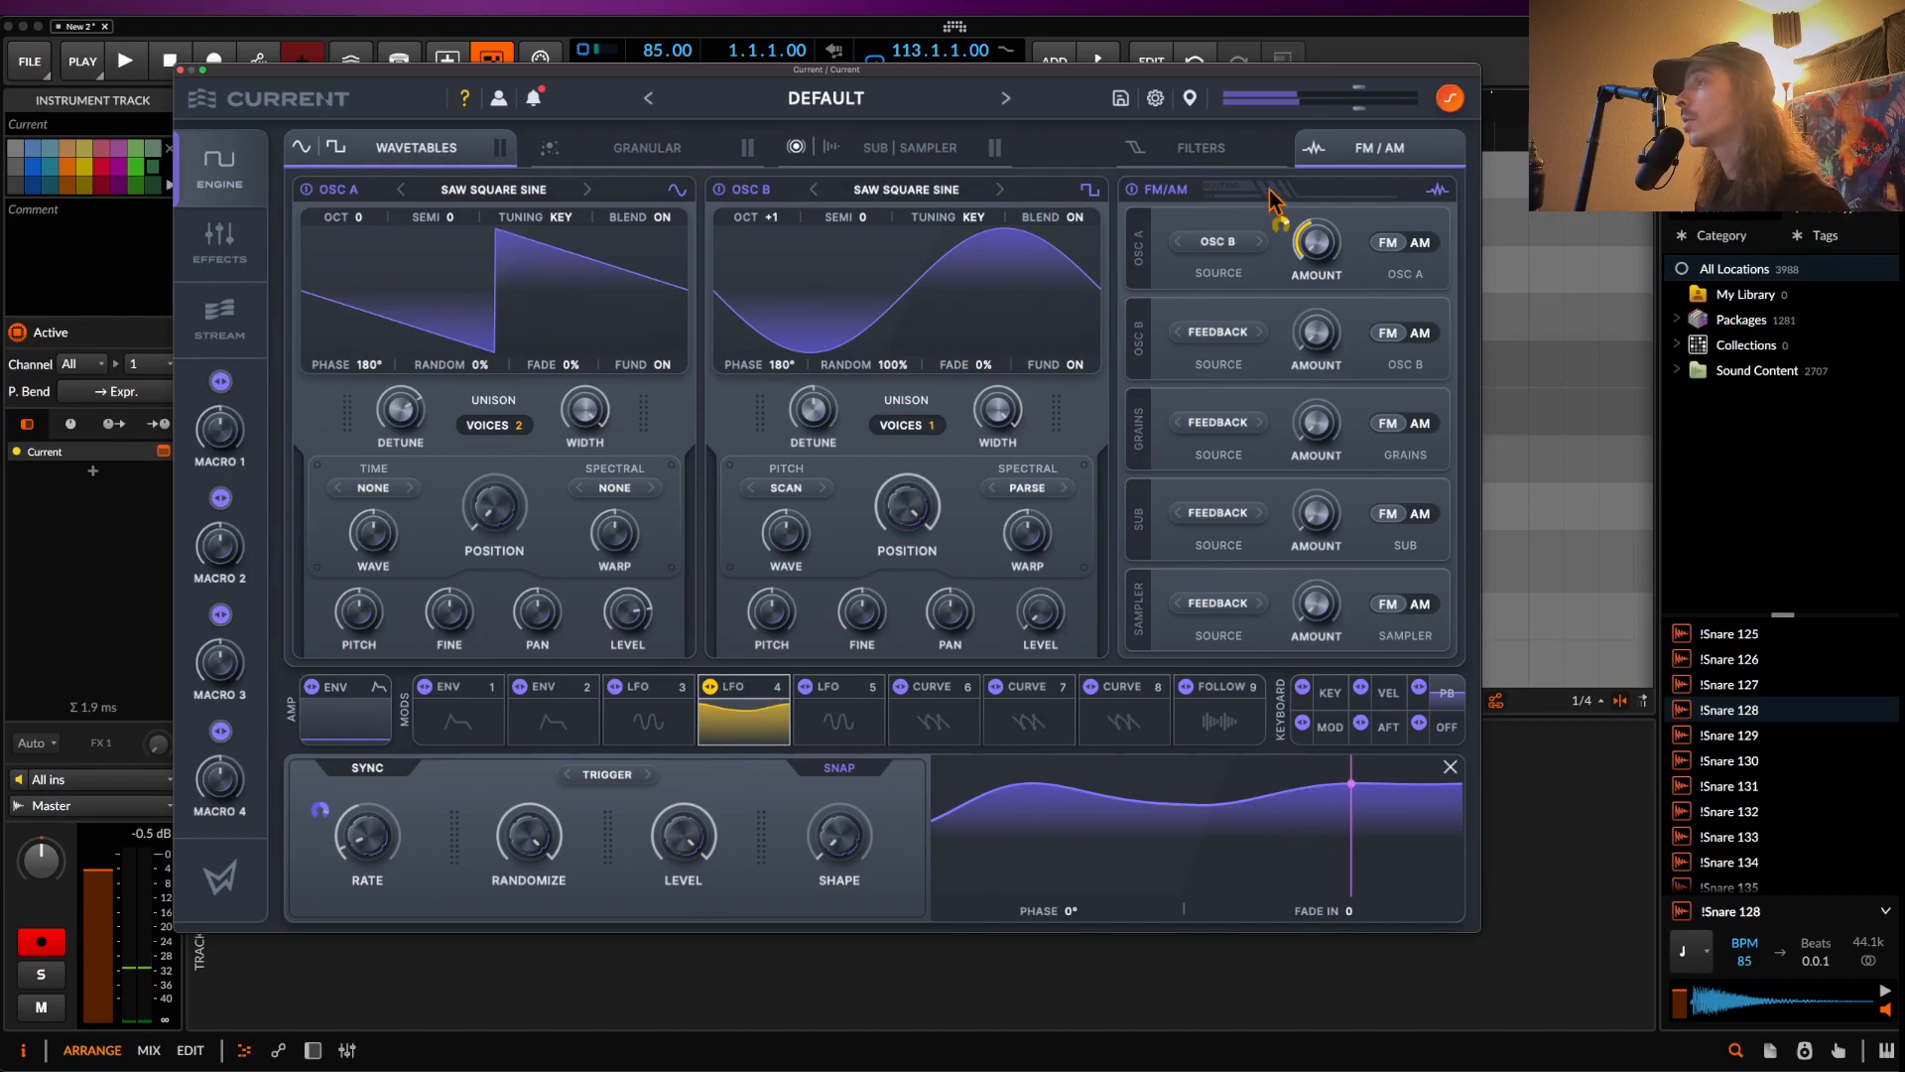
- Turn on Filter 1 for Osc A and set its type to Morph 12
{"action": "left_click", "coordinate": [1195, 148]}
{"action": "left_click", "coordinate": [1151, 207]}
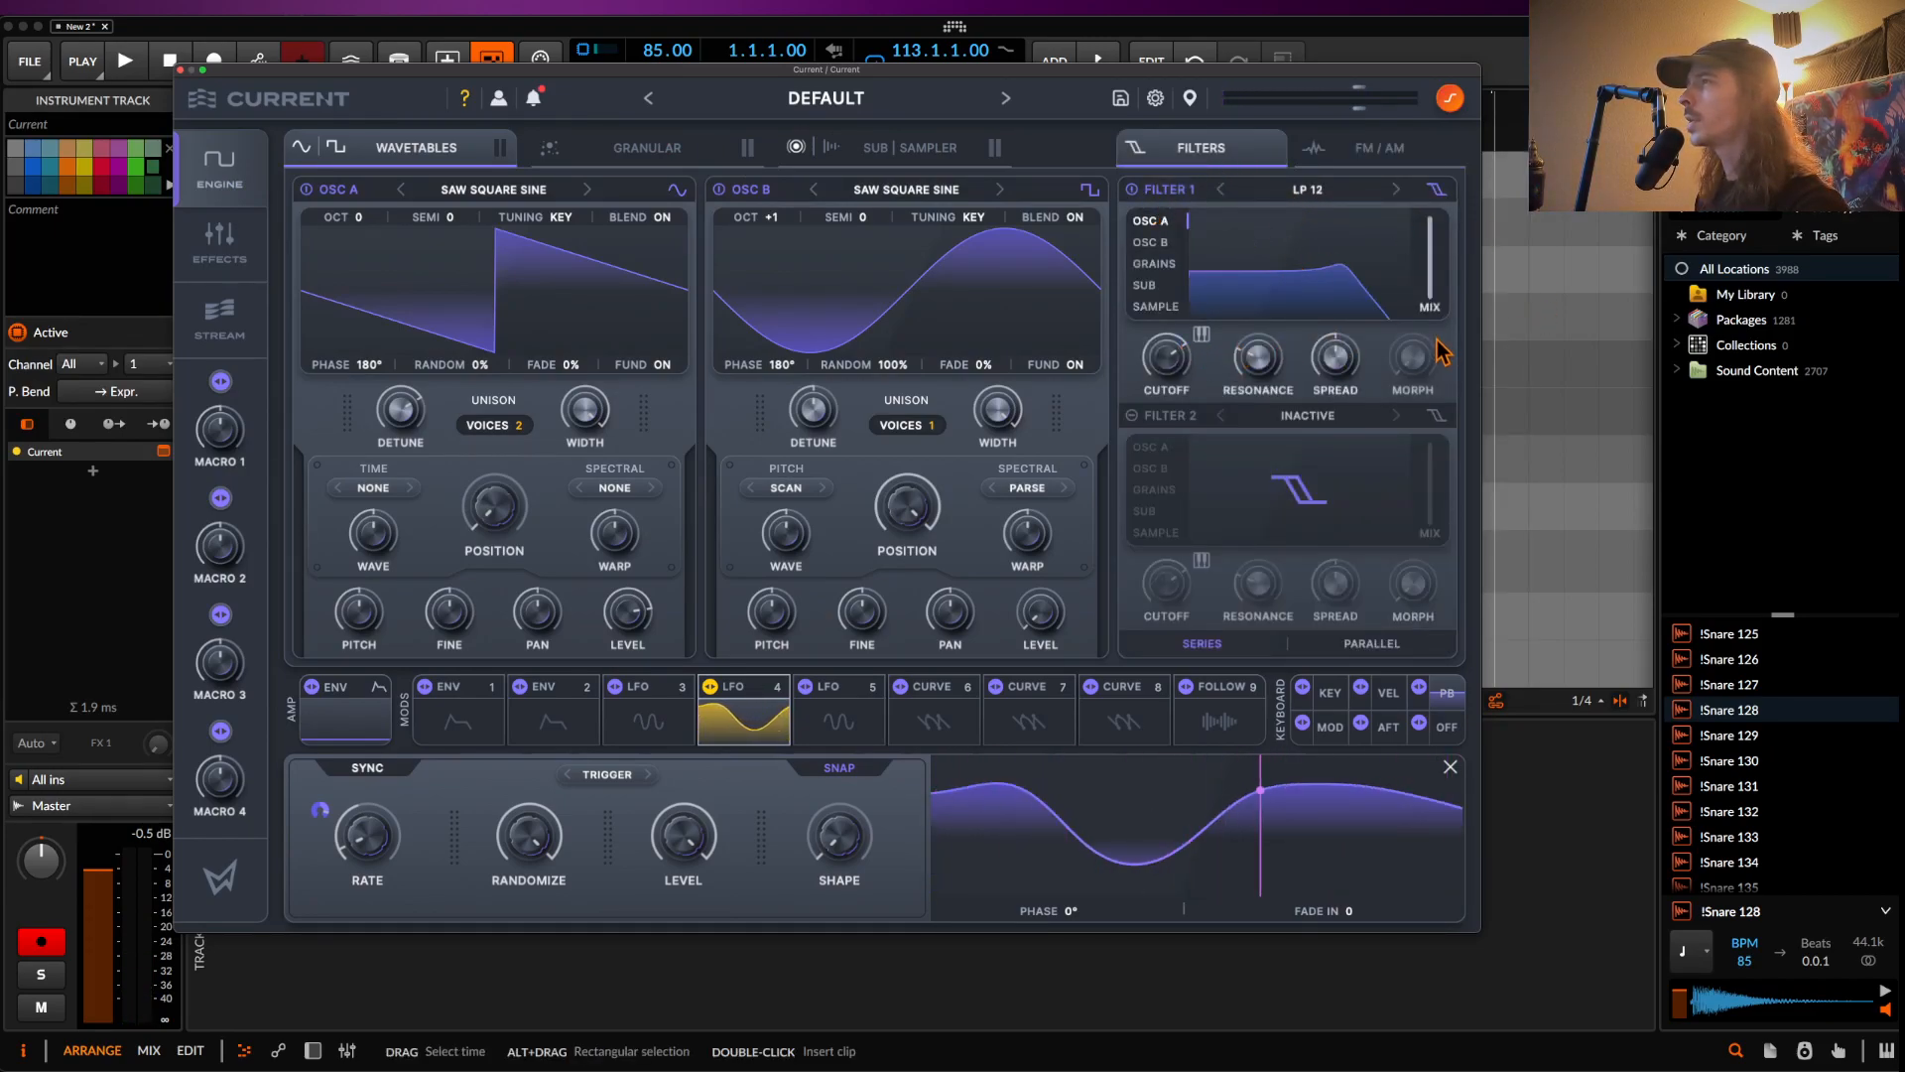
{"action": "left_click", "coordinate": [1308, 188]}
{"action": "mouse_move", "coordinate": [1326, 256]}
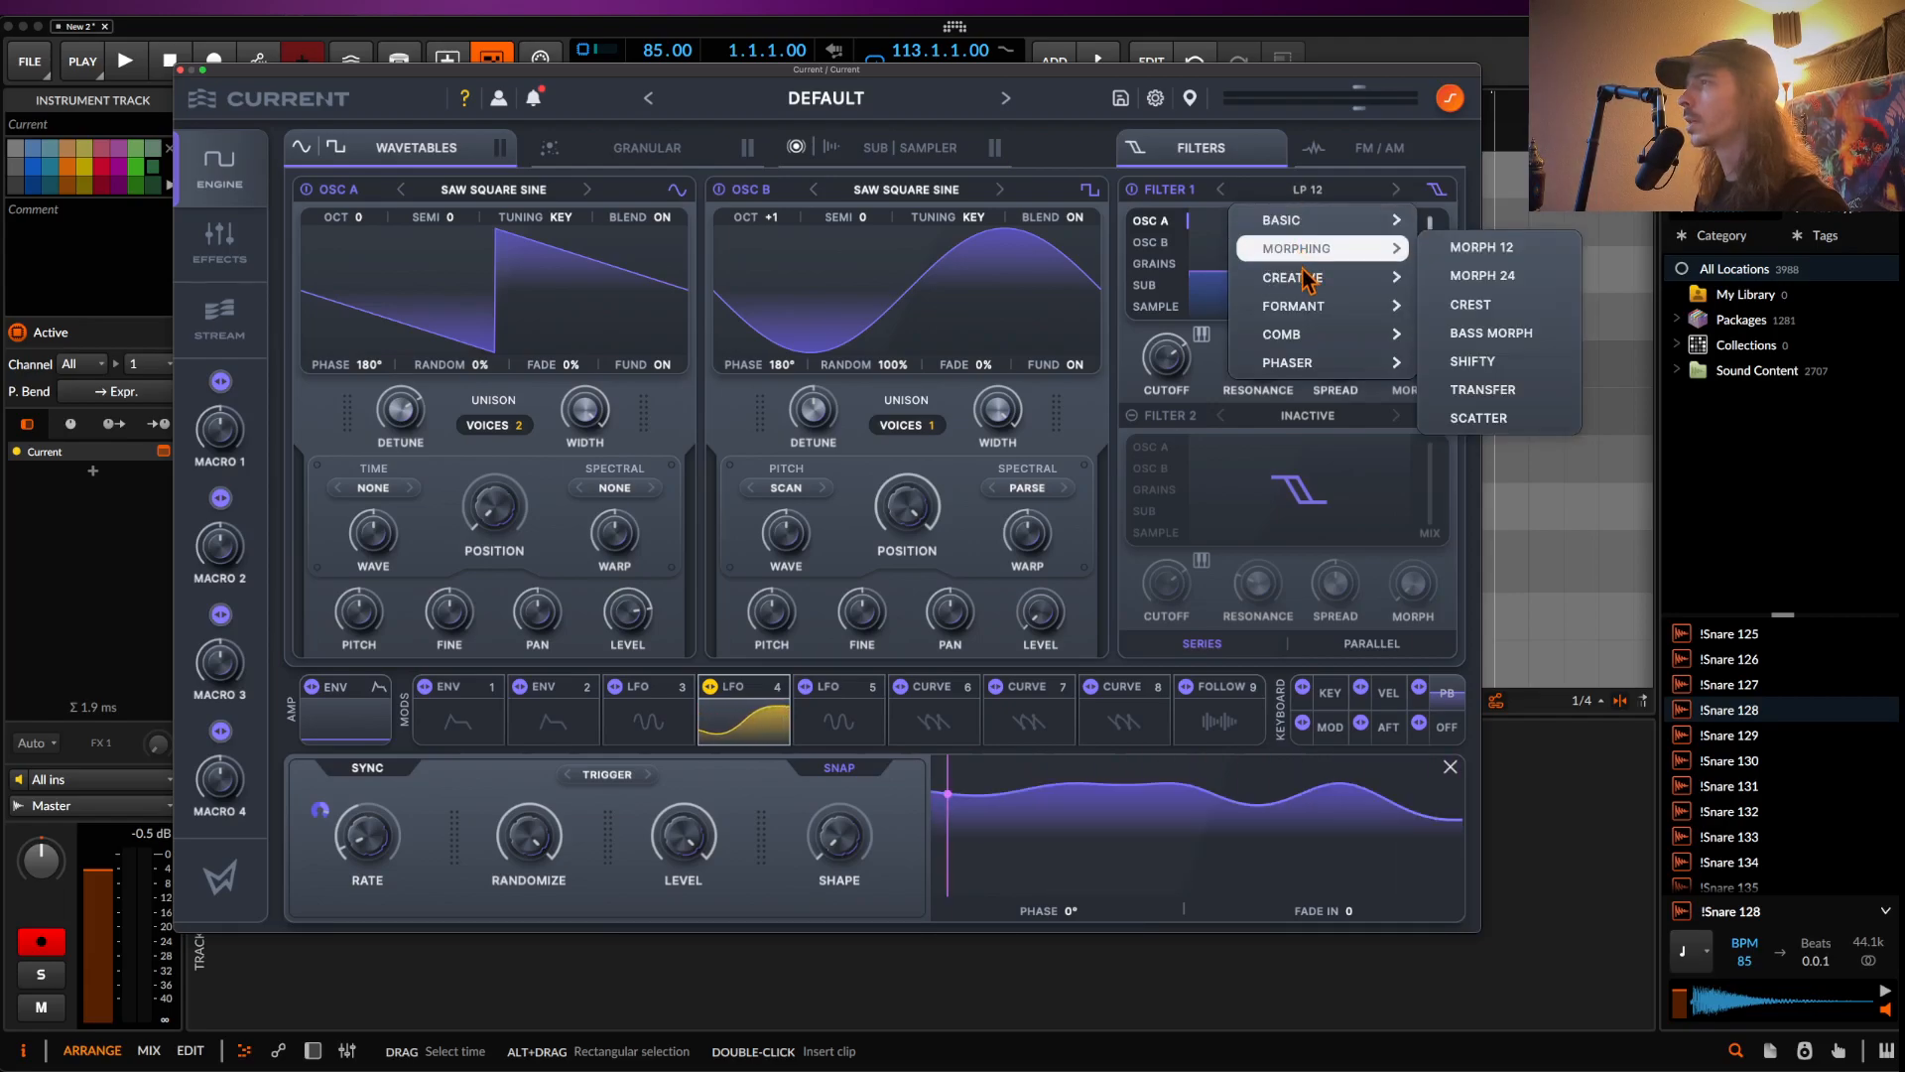
{"action": "left_click", "coordinate": [1479, 247]}
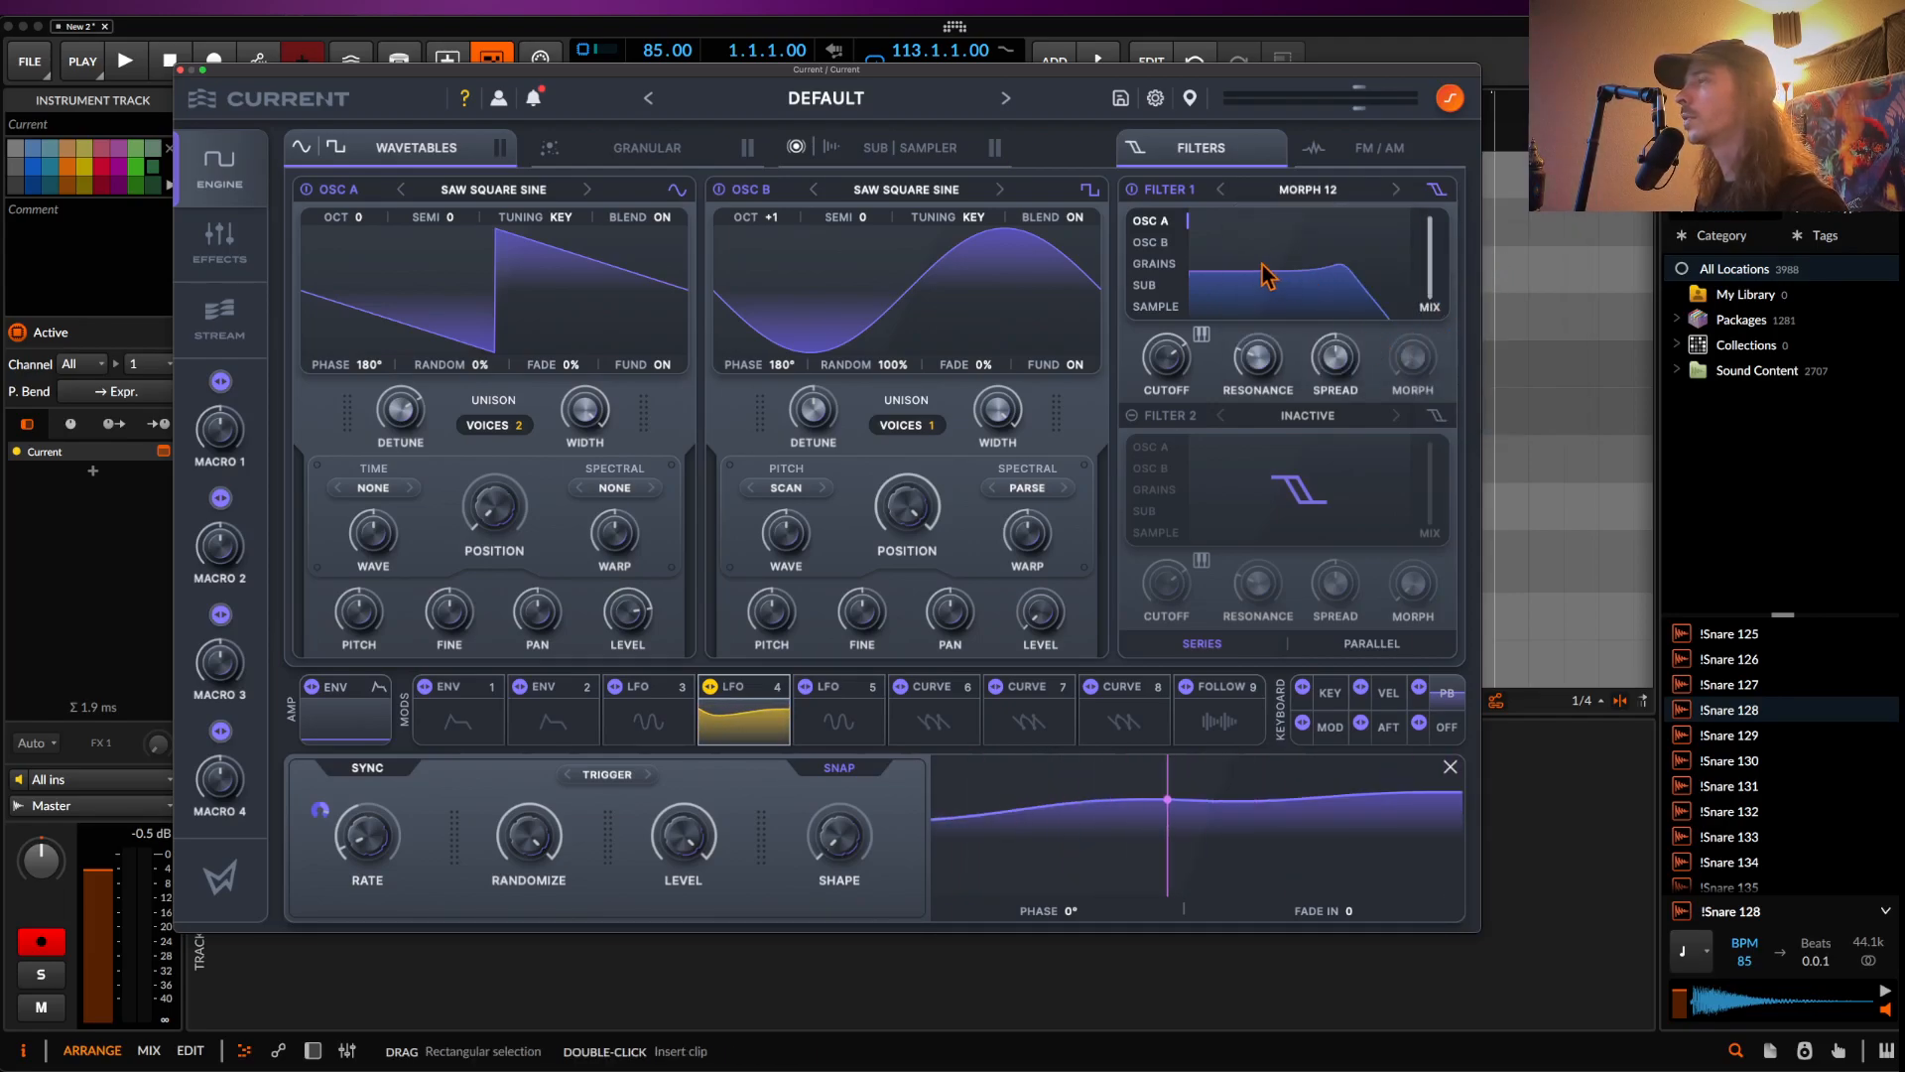
- Open Filter 1's cutoff fully, keep only Osc A routed through it, and modulate the cutoff with LFO 4
{"action": "mouse_move", "coordinate": [1172, 358]}
{"action": "left_mouse_down"}
{"action": "mouse_move", "coordinate": [1159, 424]}
{"action": "mouse_move", "coordinate": [1162, 350]}
{"action": "left_mouse_up"}
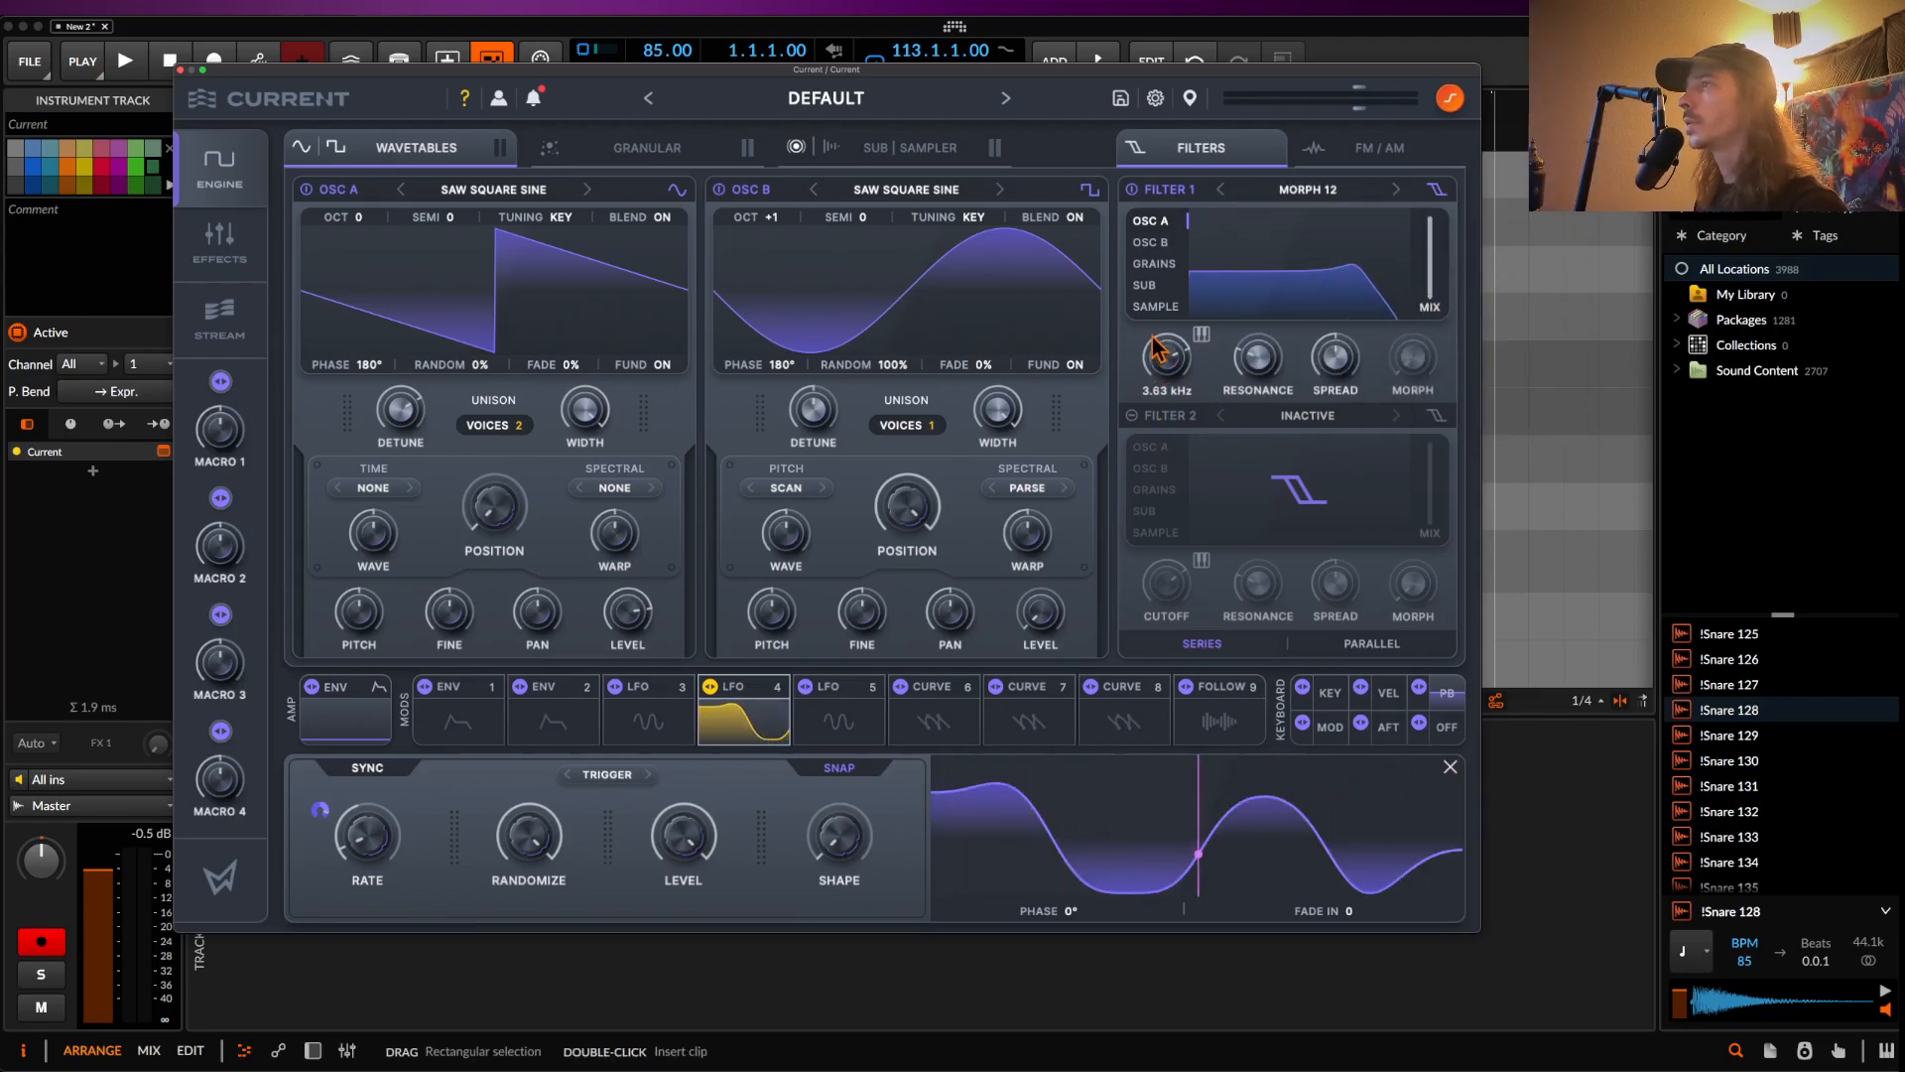
{"action": "left_click", "coordinate": [1151, 242]}
{"action": "left_click", "coordinate": [1146, 245]}
{"action": "left_click_drag", "start_coordinate": [1165, 357], "coordinate": [1103, 287]}
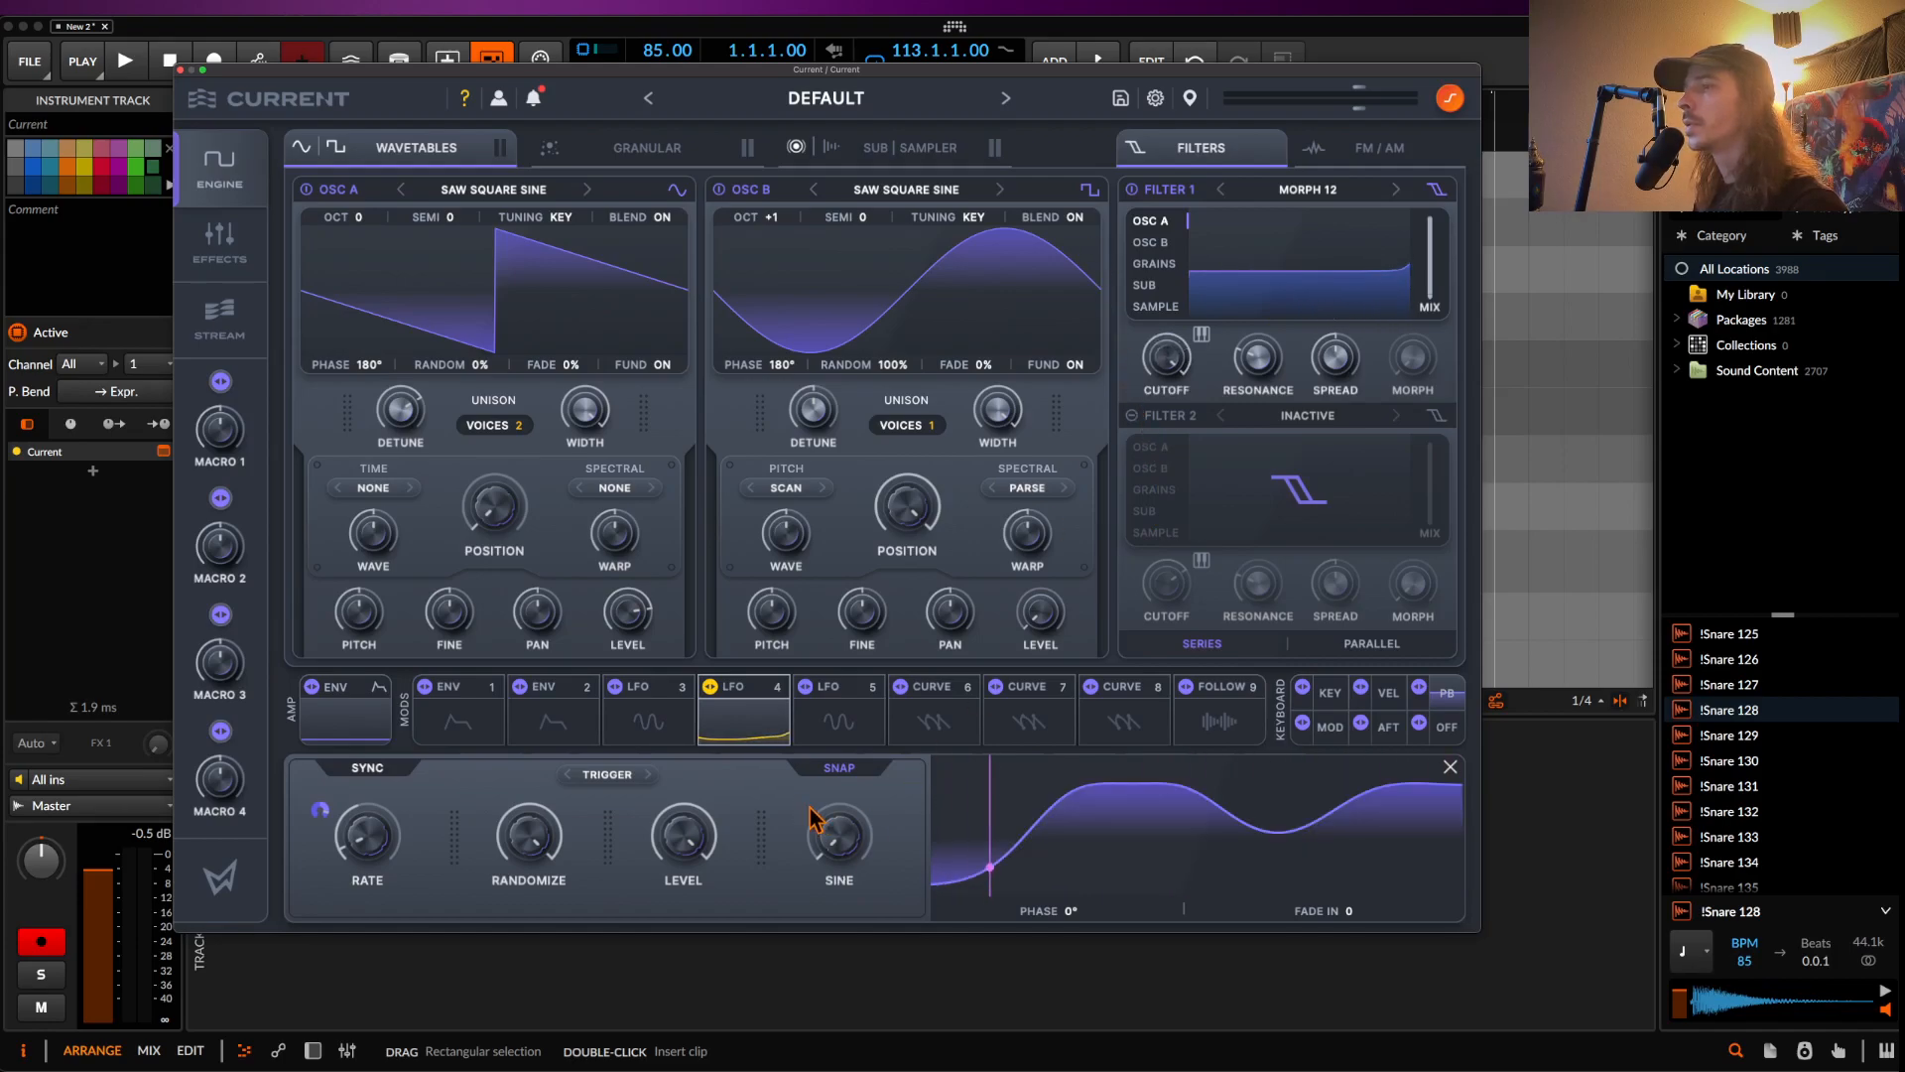
{"action": "mouse_move", "coordinate": [708, 682]}
{"action": "left_mouse_down"}
{"action": "mouse_move", "coordinate": [1165, 369]}
{"action": "mouse_move", "coordinate": [1141, 419]}
{"action": "left_mouse_up"}
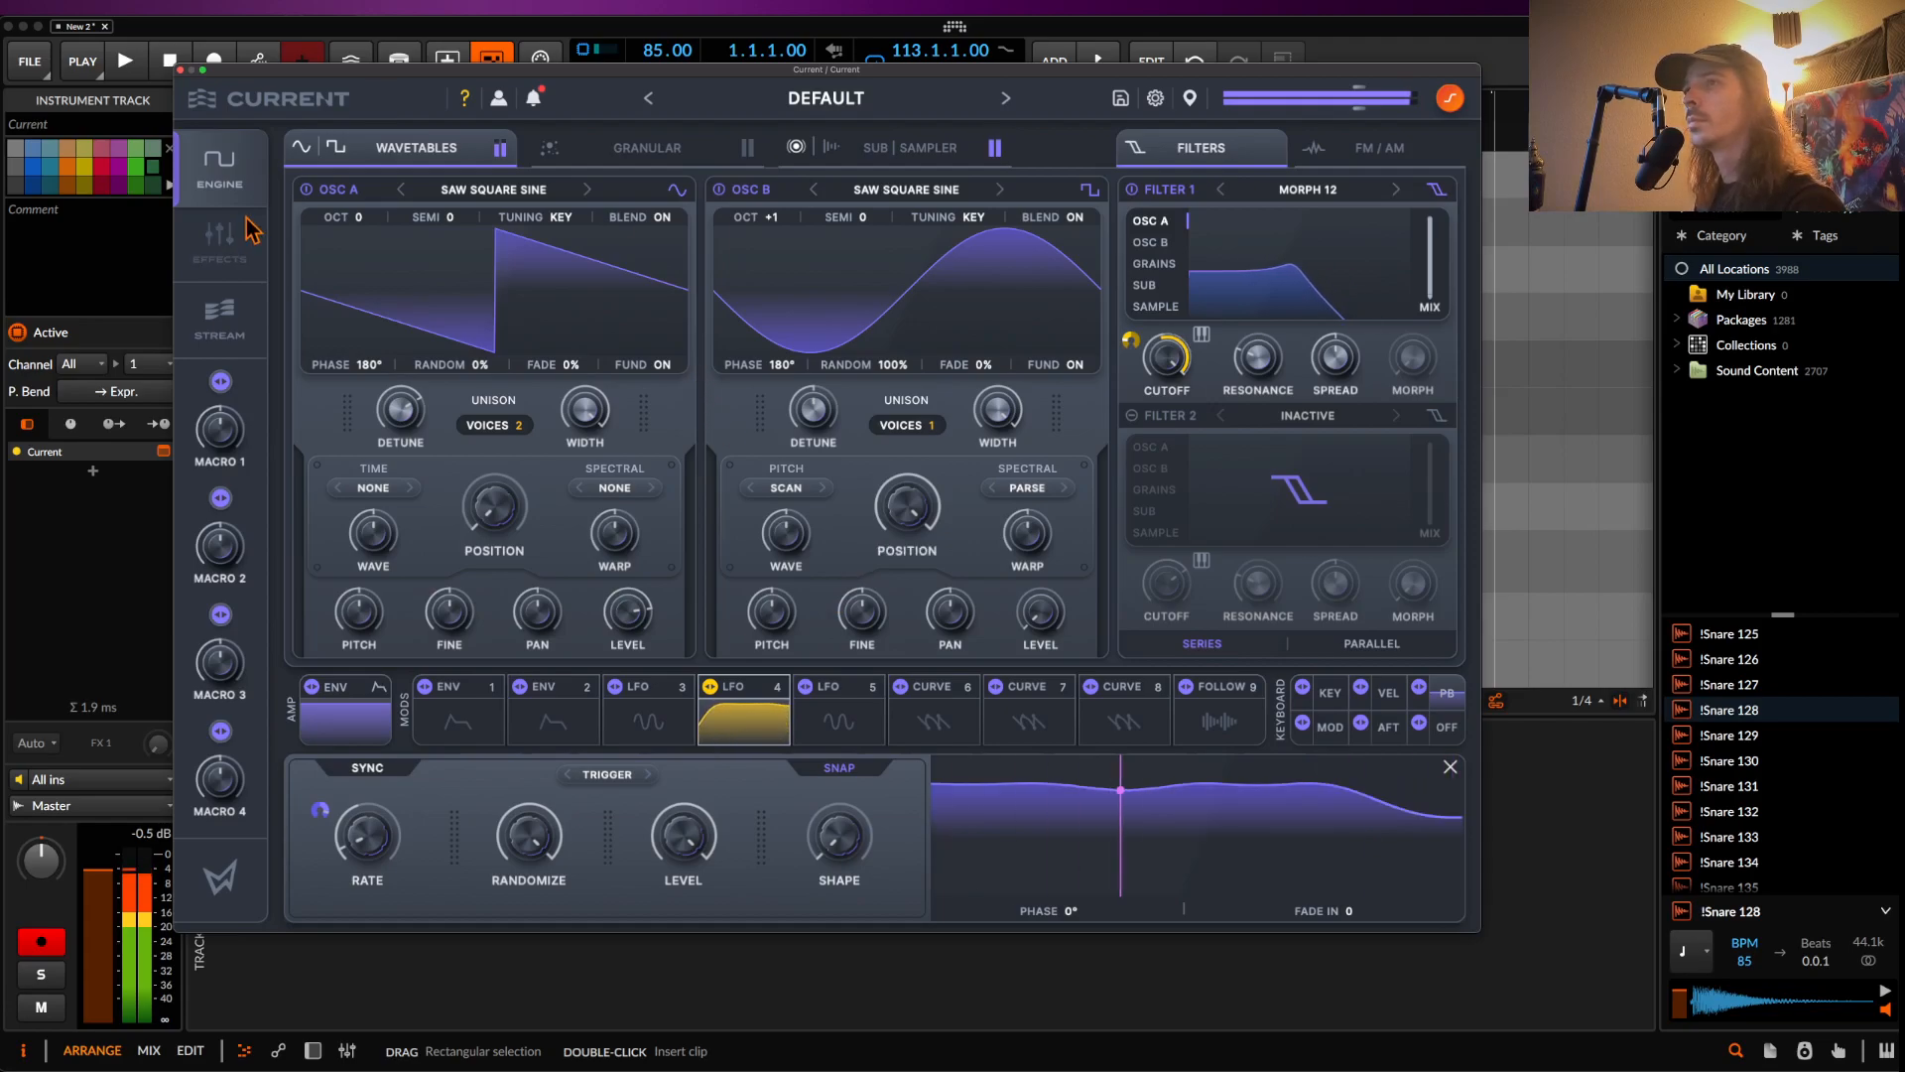
- Examine the filtered signal in the last Fuse Compressor's spectrum and try the sound with the pitch bend wheel
{"action": "left_click", "coordinate": [235, 262]}
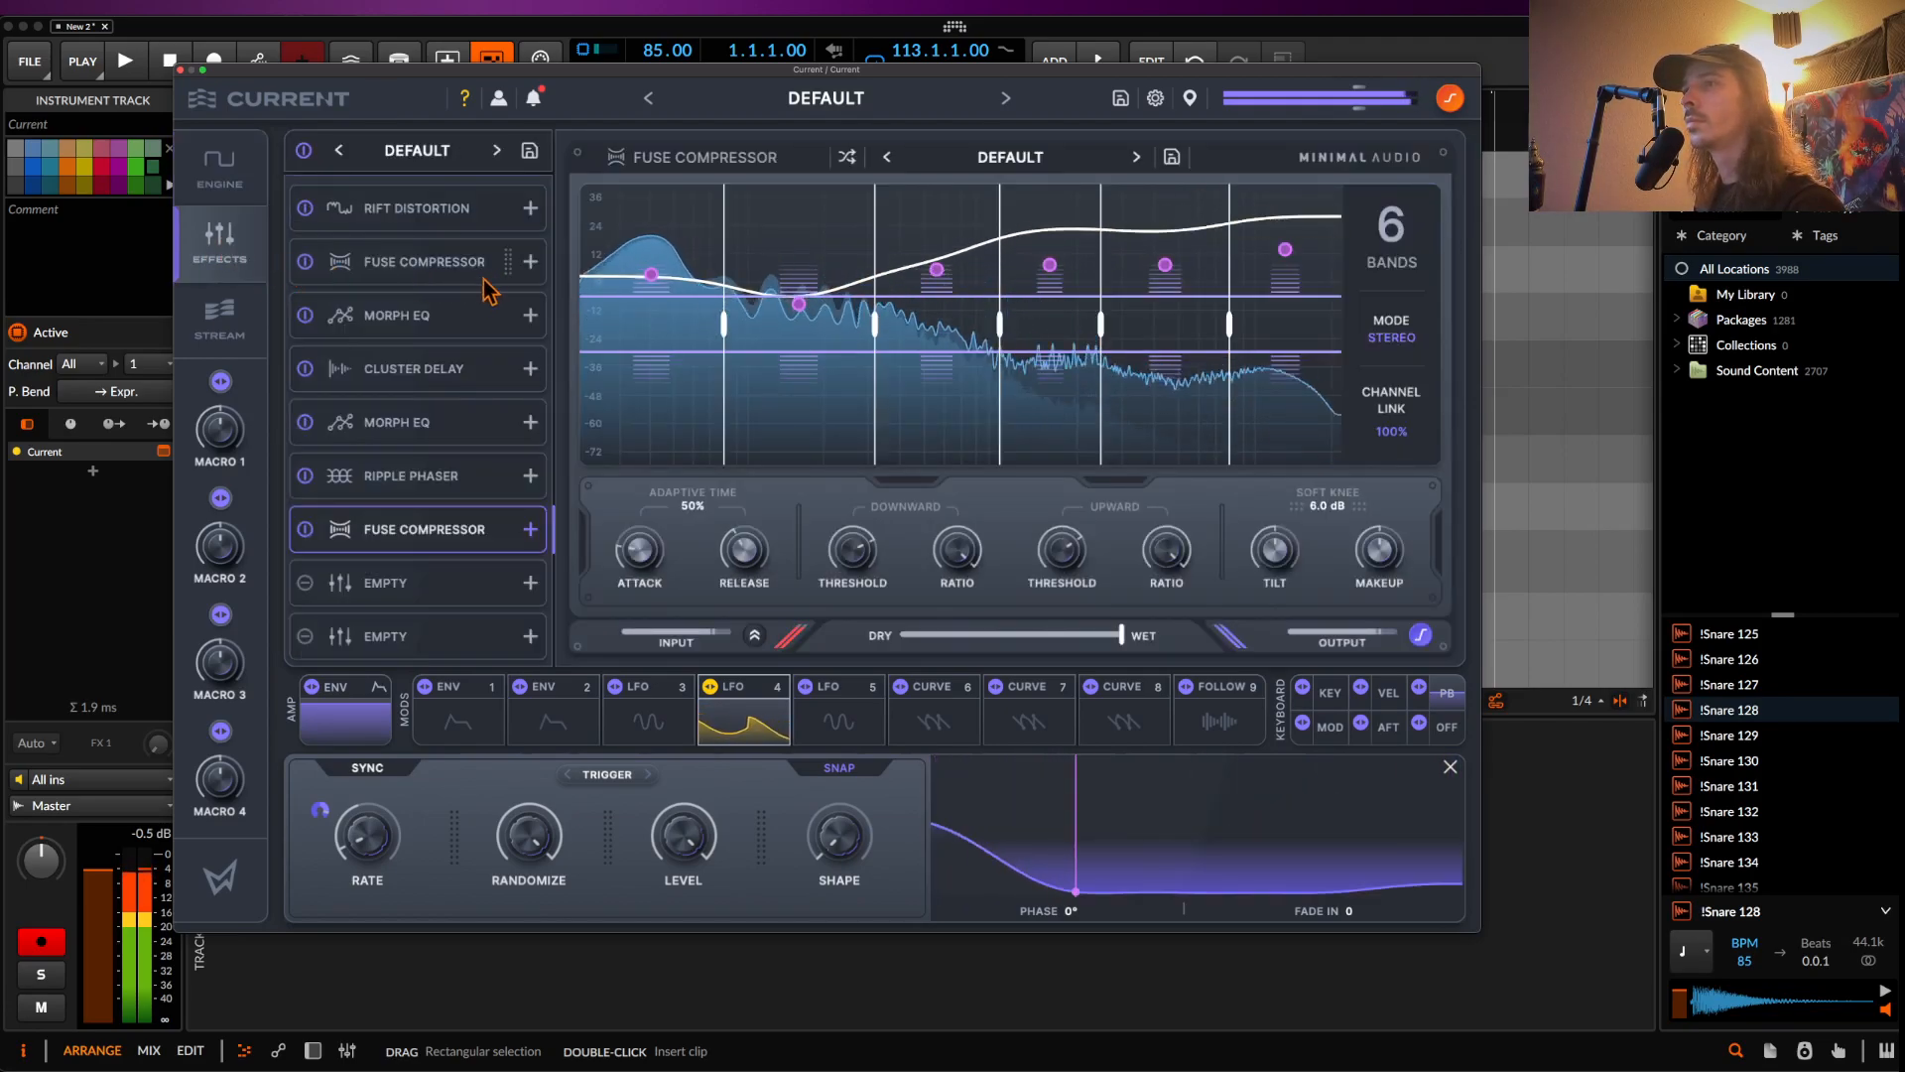
{"action": "left_click", "coordinate": [220, 169]}
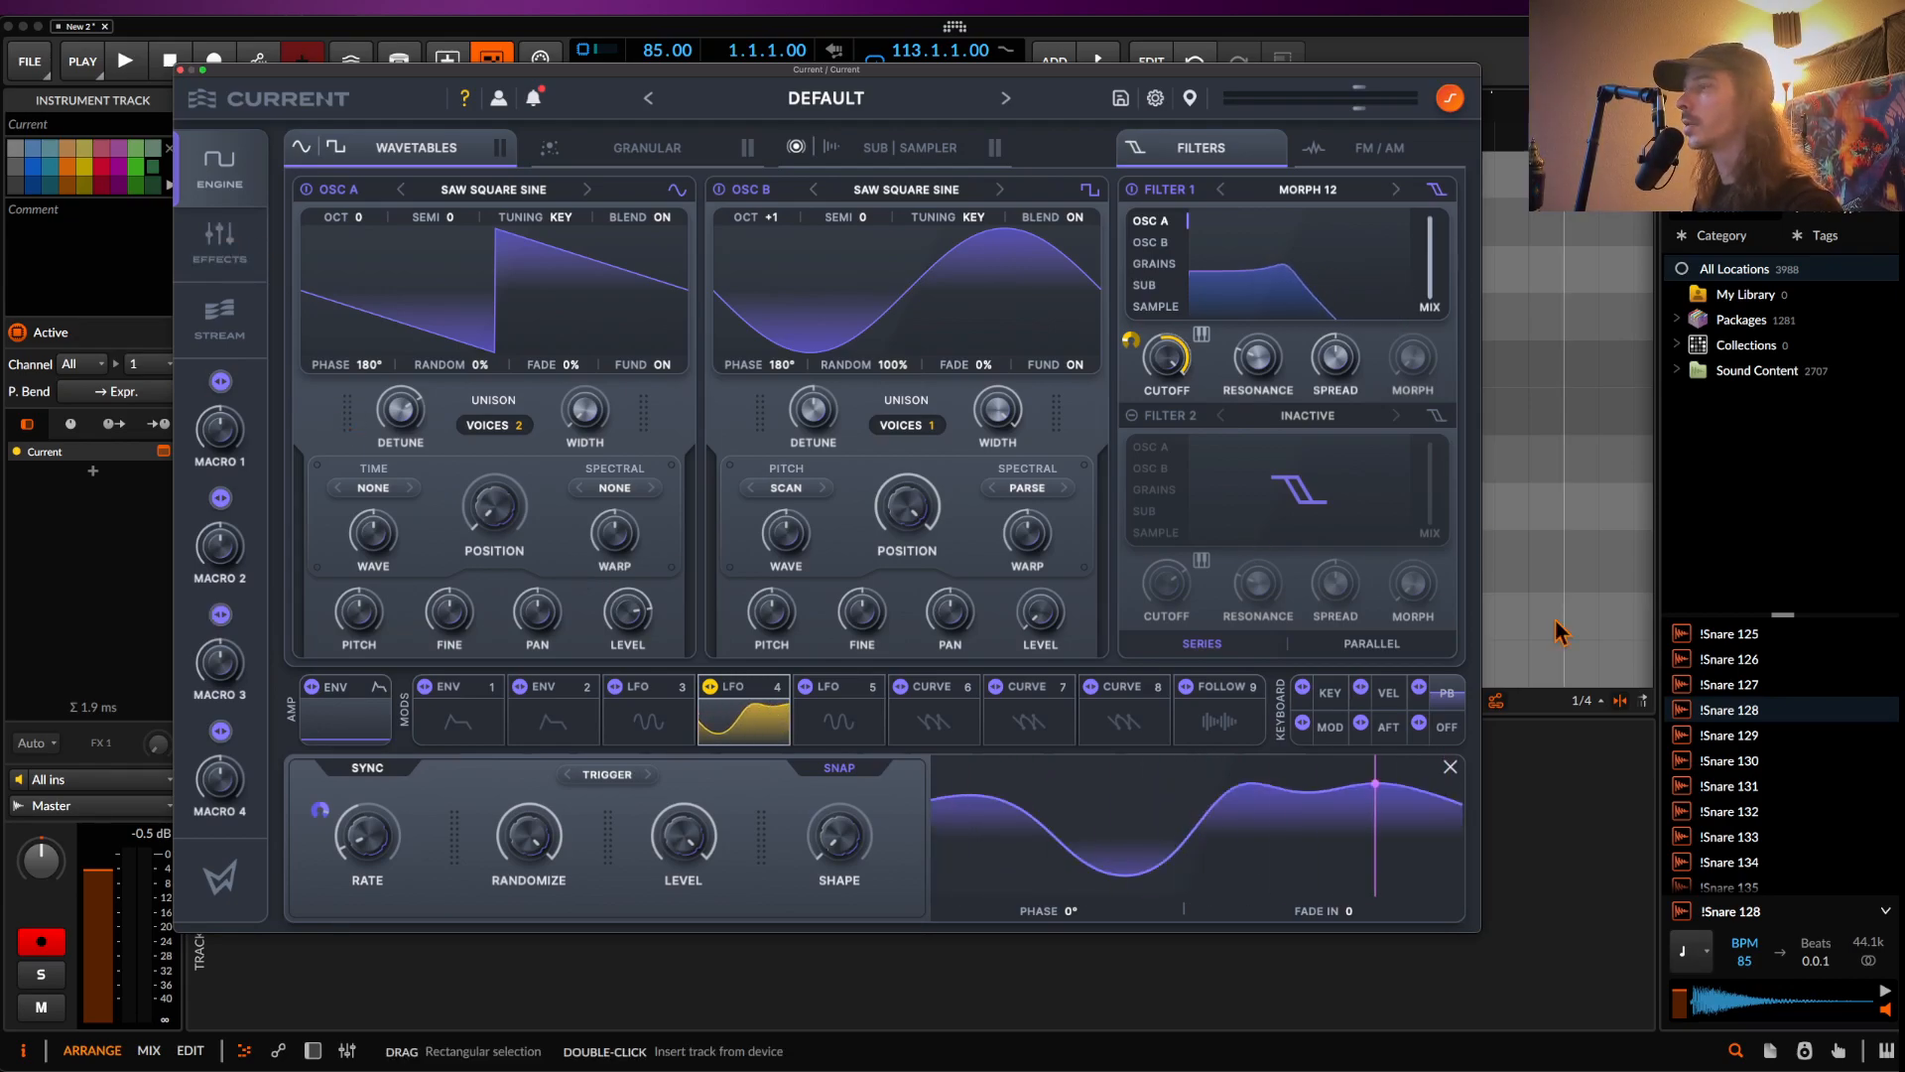
{"action": "left_click", "coordinate": [1450, 766]}
{"action": "mouse_move", "coordinate": [353, 830]}
{"action": "left_mouse_down"}
{"action": "mouse_move", "coordinate": [358, 917]}
{"action": "mouse_move", "coordinate": [355, 808]}
{"action": "left_mouse_up"}
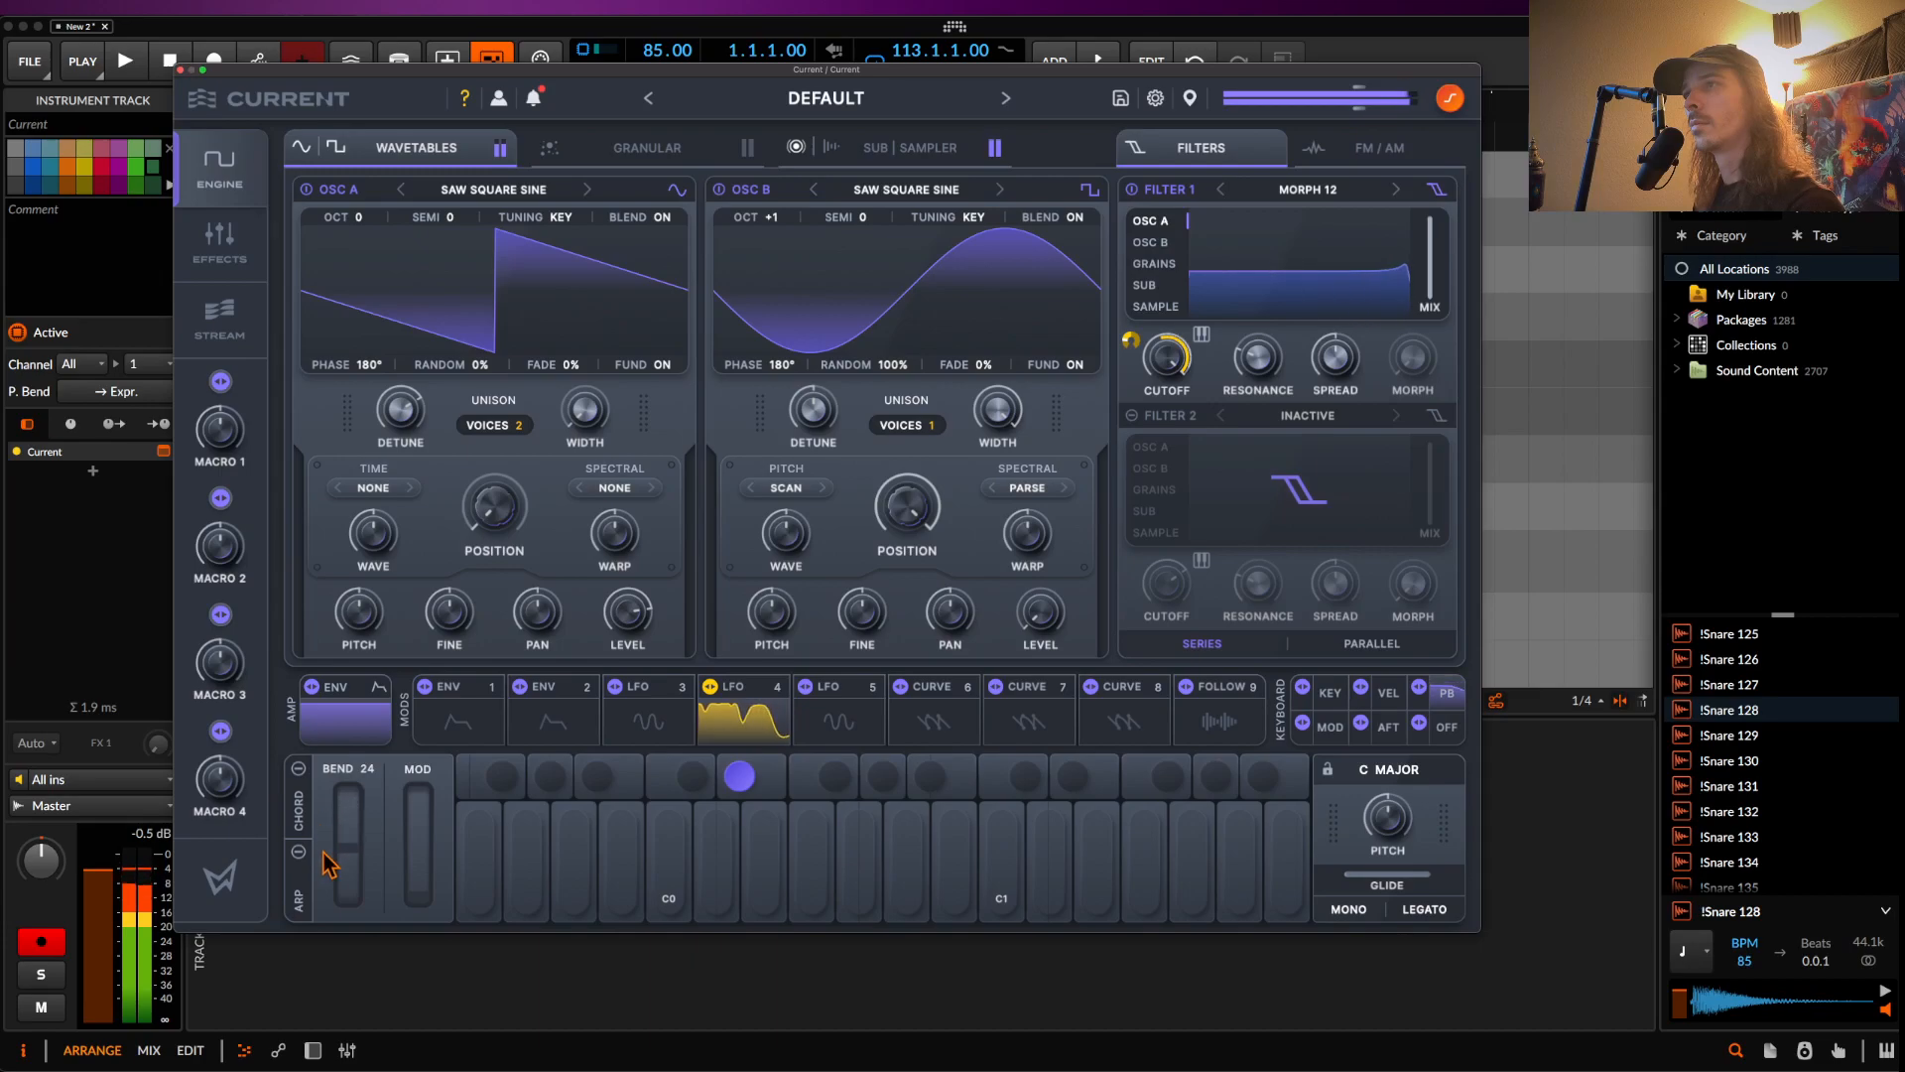
{"action": "left_click_drag", "start_coordinate": [329, 844], "coordinate": [310, 799]}
- Move the second Fuse Compressor down to the eighth effect slot and add a Swarm Reverb in the seventh
{"action": "left_click", "coordinate": [216, 244]}
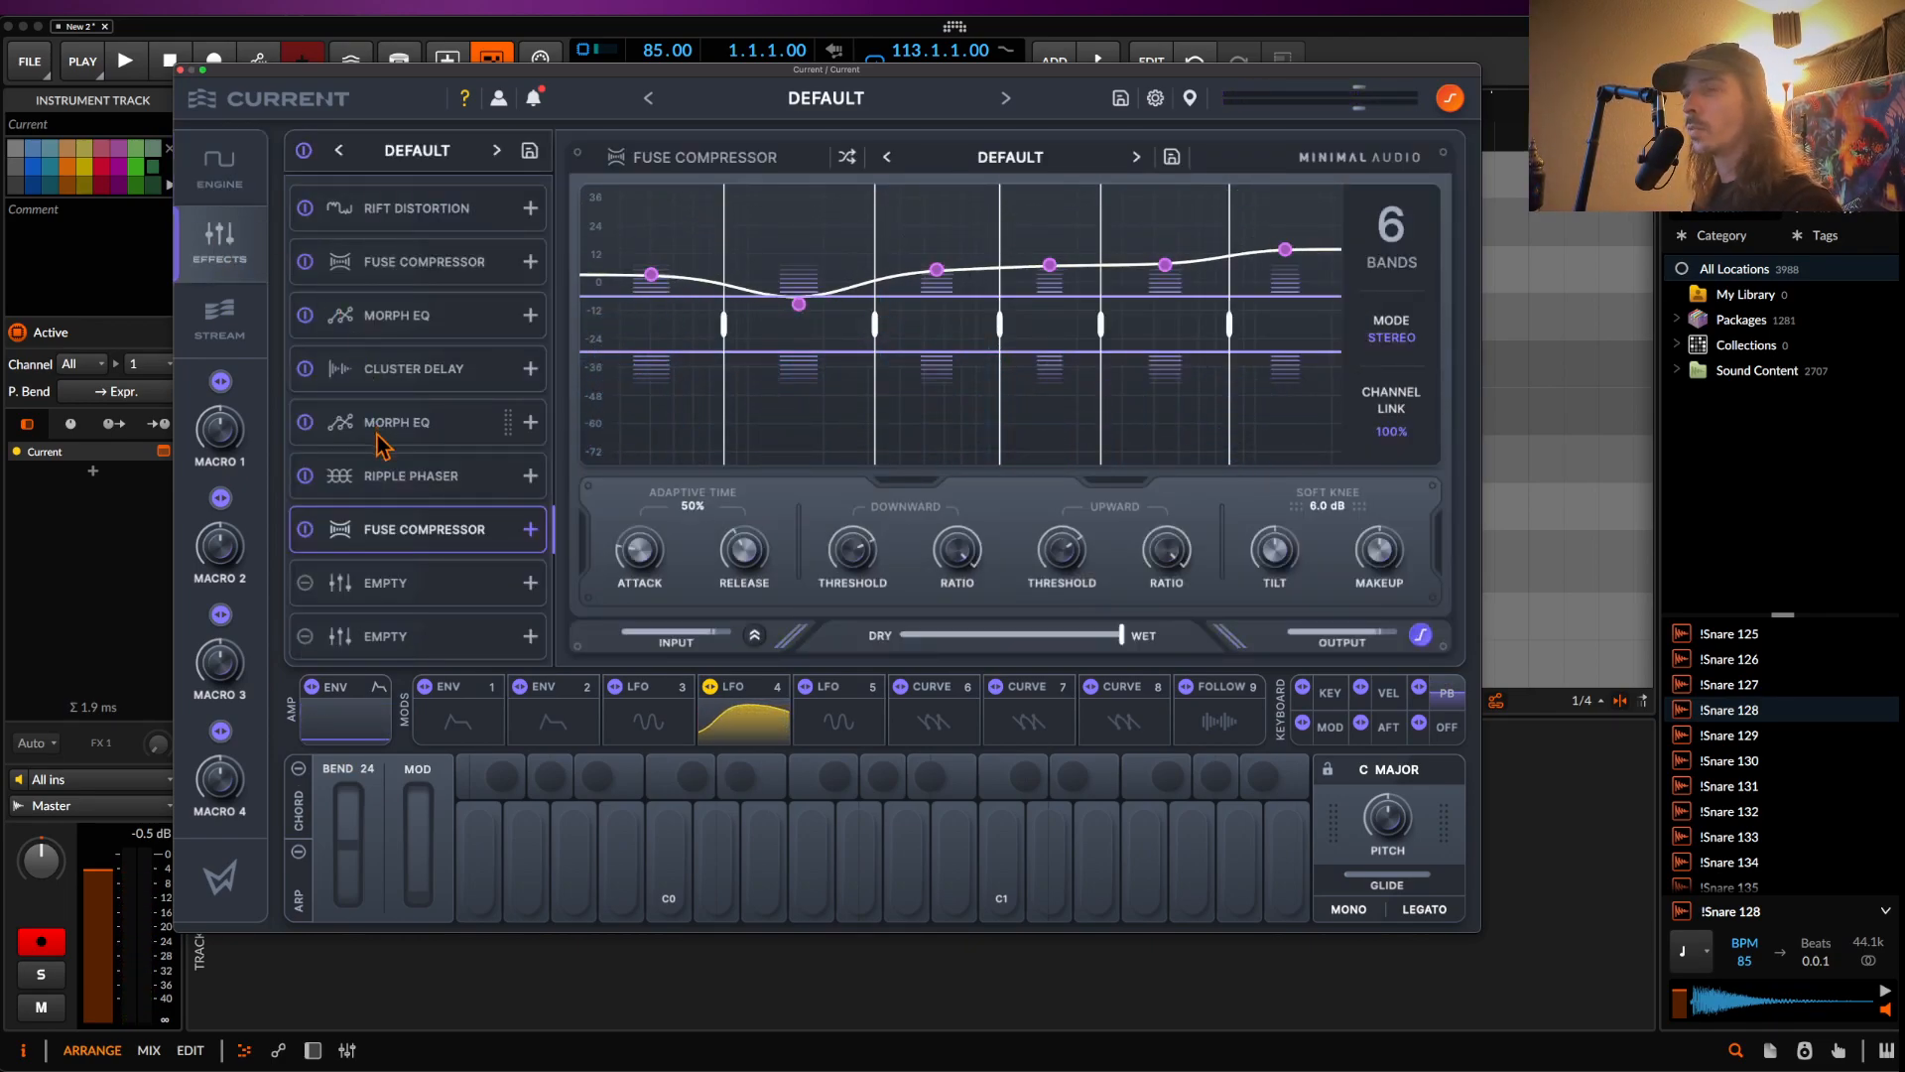
{"action": "left_click", "coordinate": [526, 533]}
{"action": "left_click", "coordinate": [494, 552]}
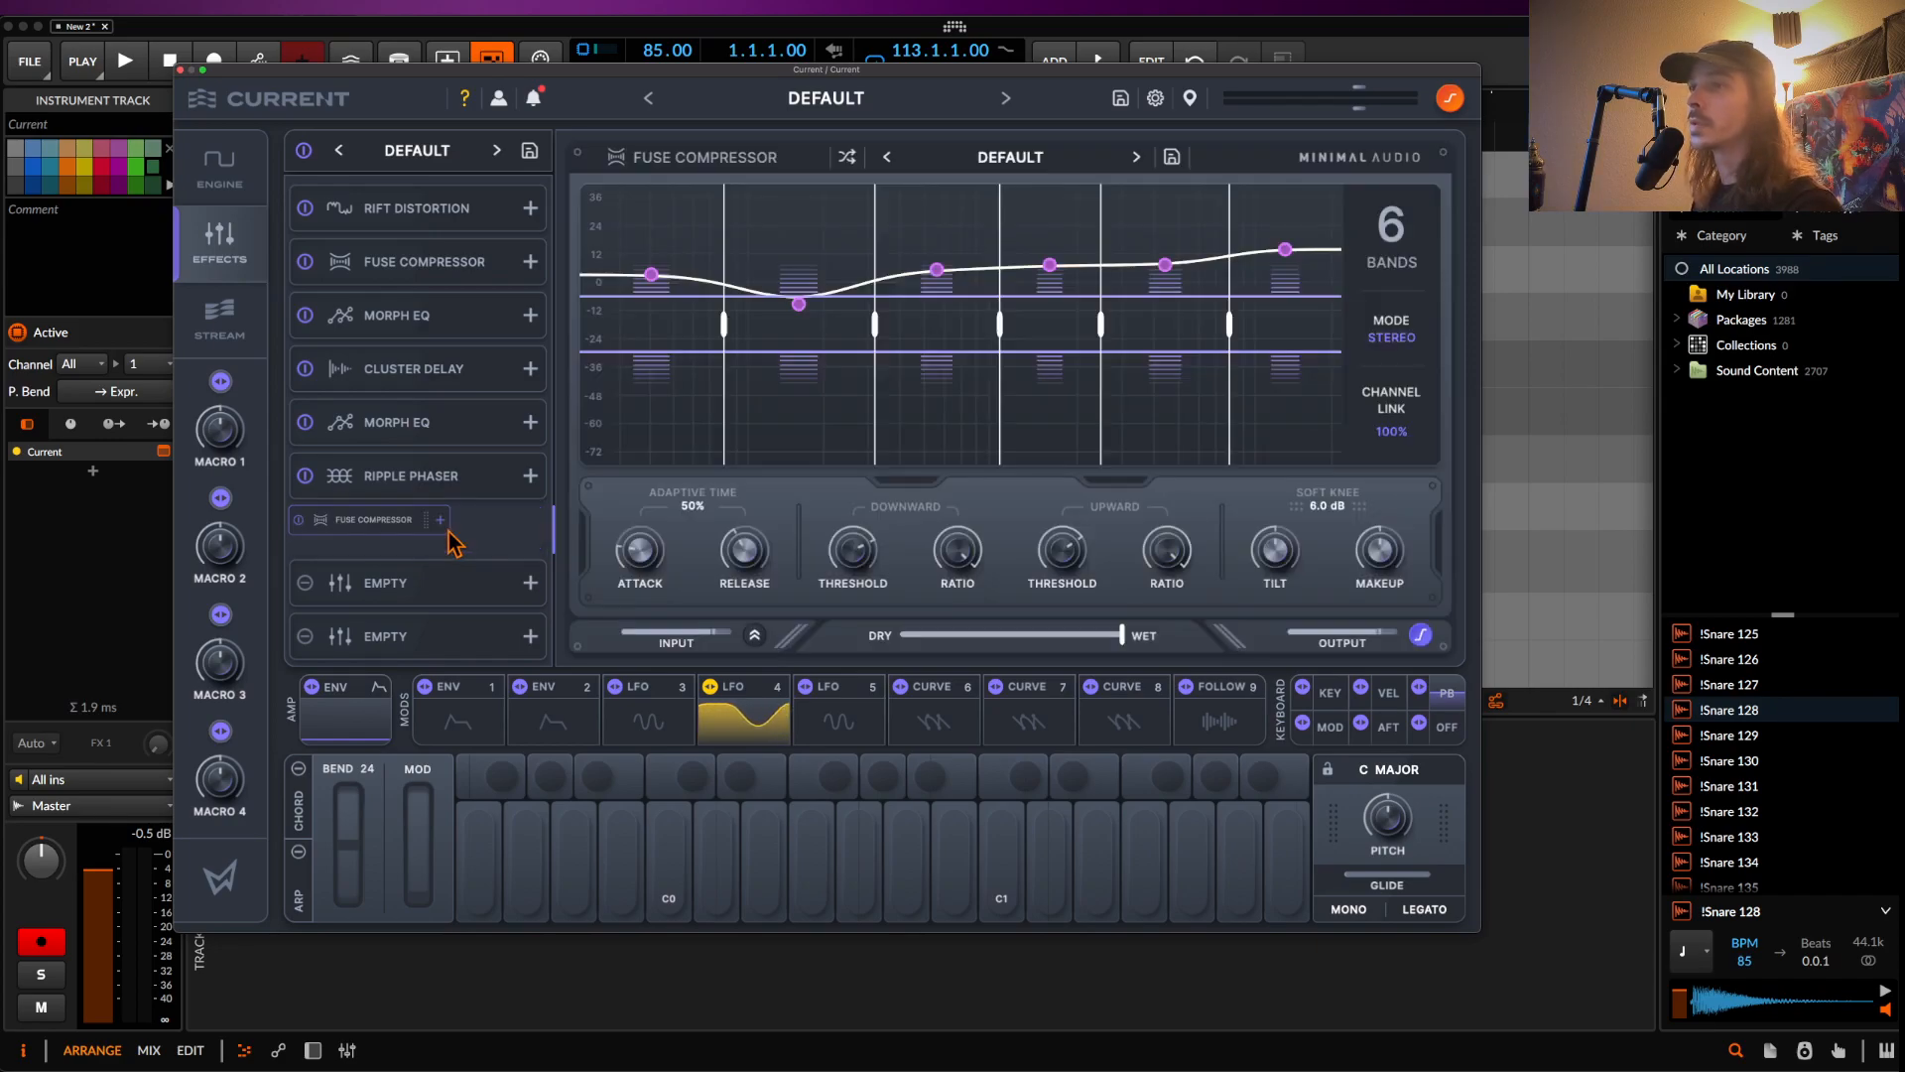
{"action": "left_click_drag", "start_coordinate": [506, 531], "coordinate": [501, 604]}
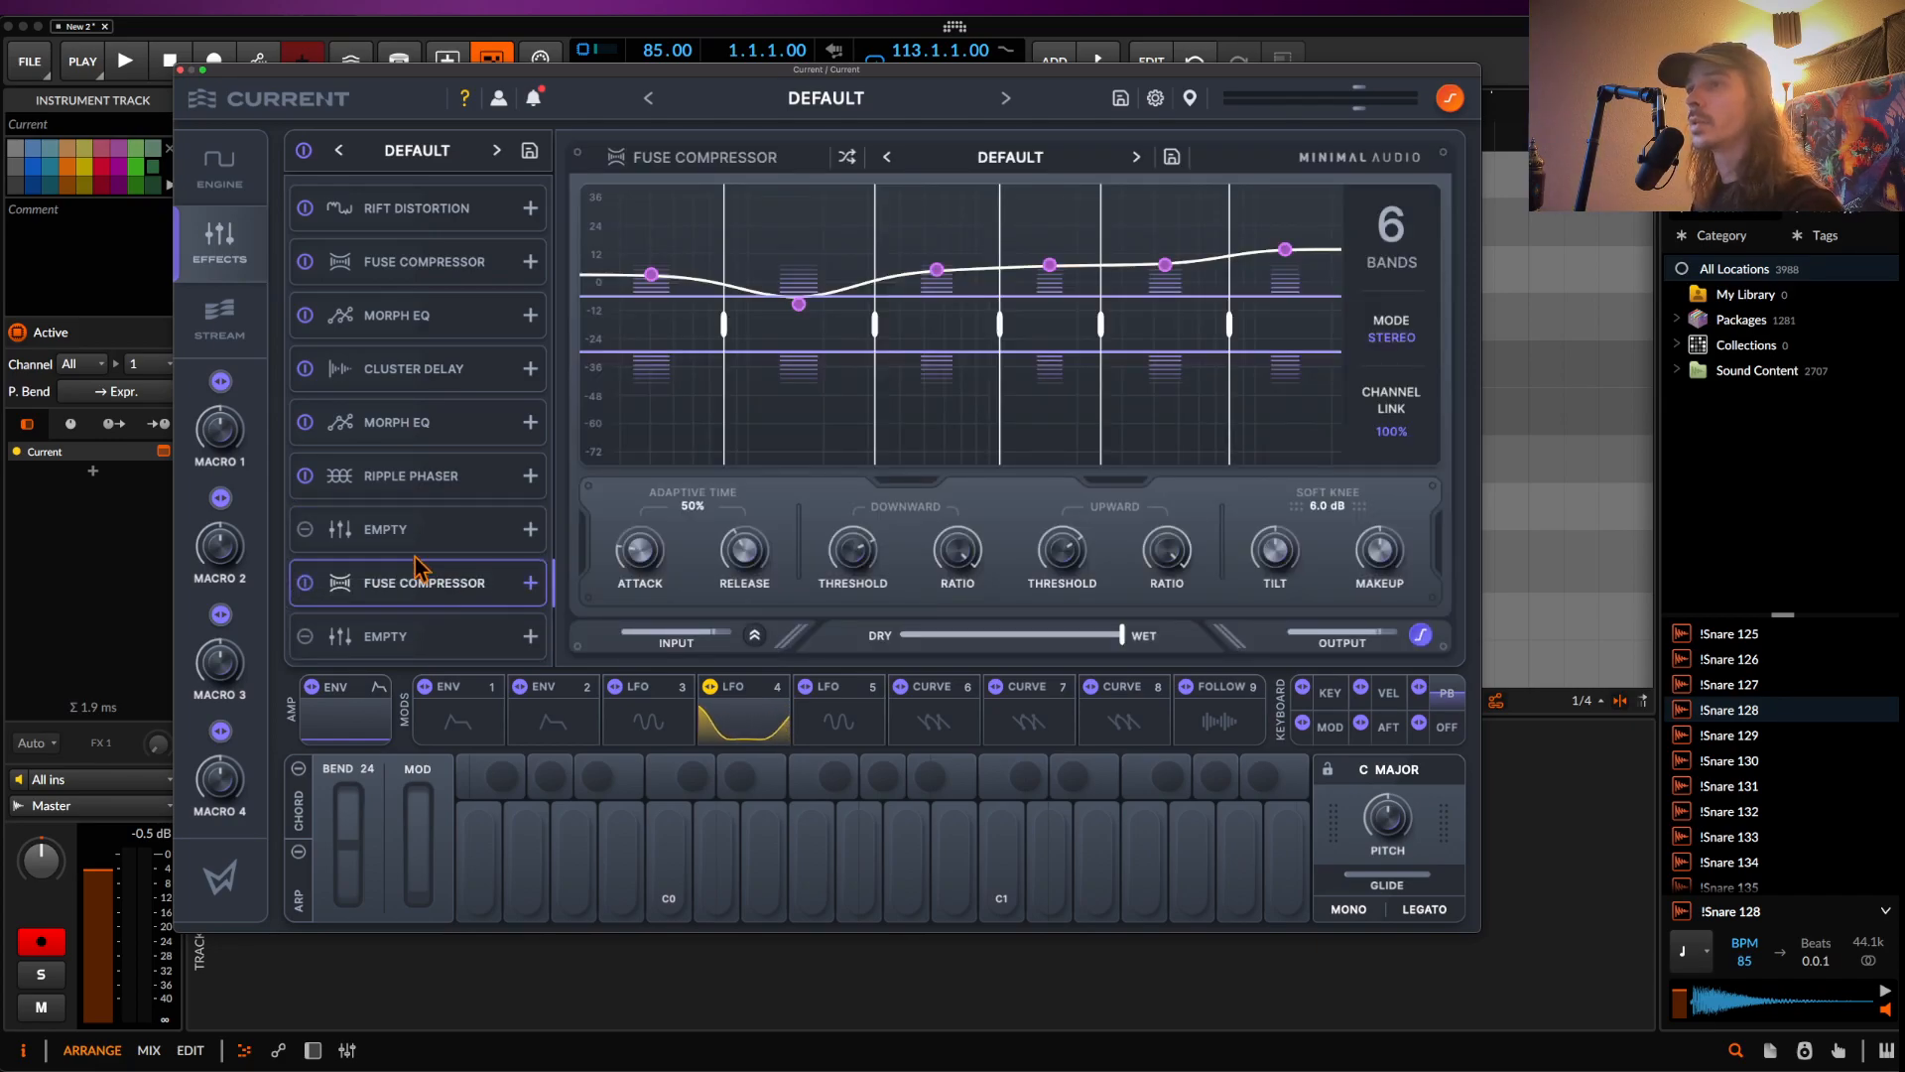
{"action": "left_click", "coordinate": [427, 531]}
{"action": "left_click", "coordinate": [993, 561]}
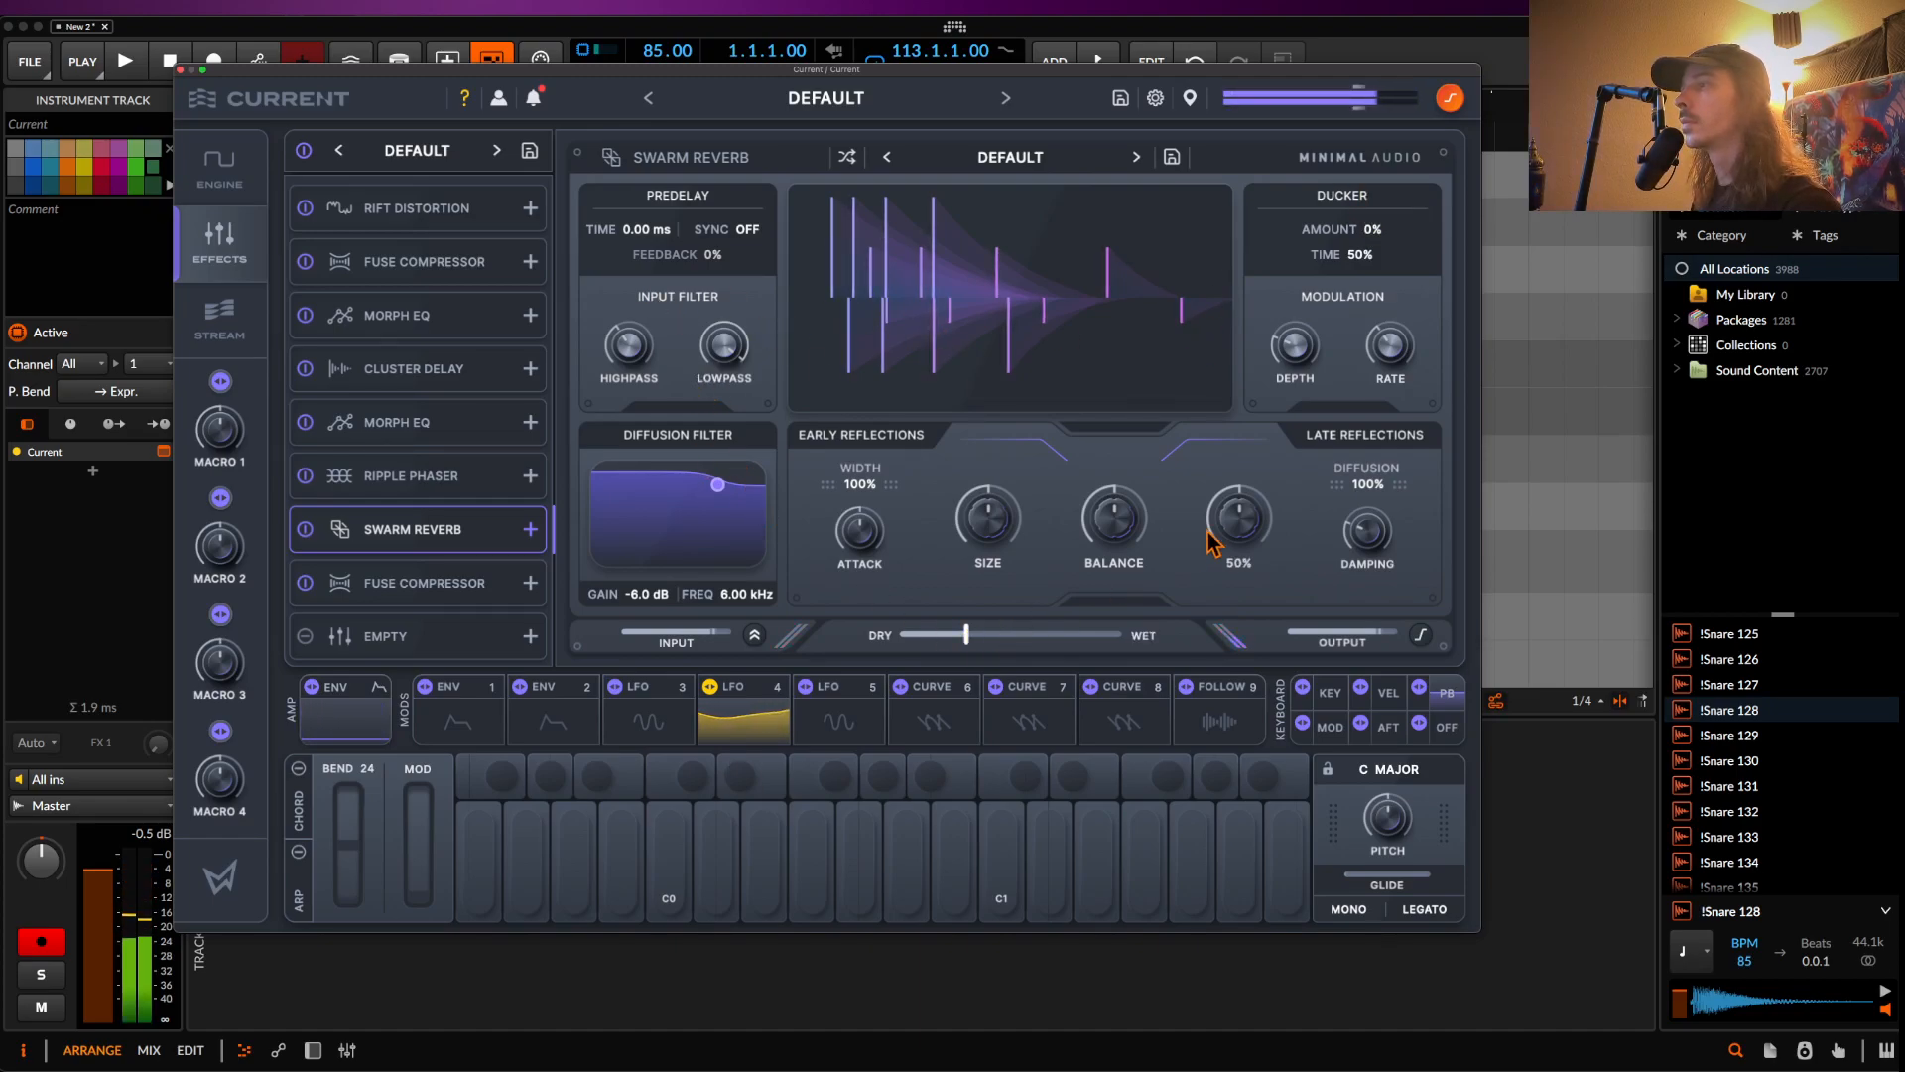
- Shorten the Swarm Reverb's decay to about 7%, reduce its size and wet mix, and set the ducker amount to 40%
{"action": "left_click_drag", "start_coordinate": [1238, 534], "coordinate": [1241, 556]}
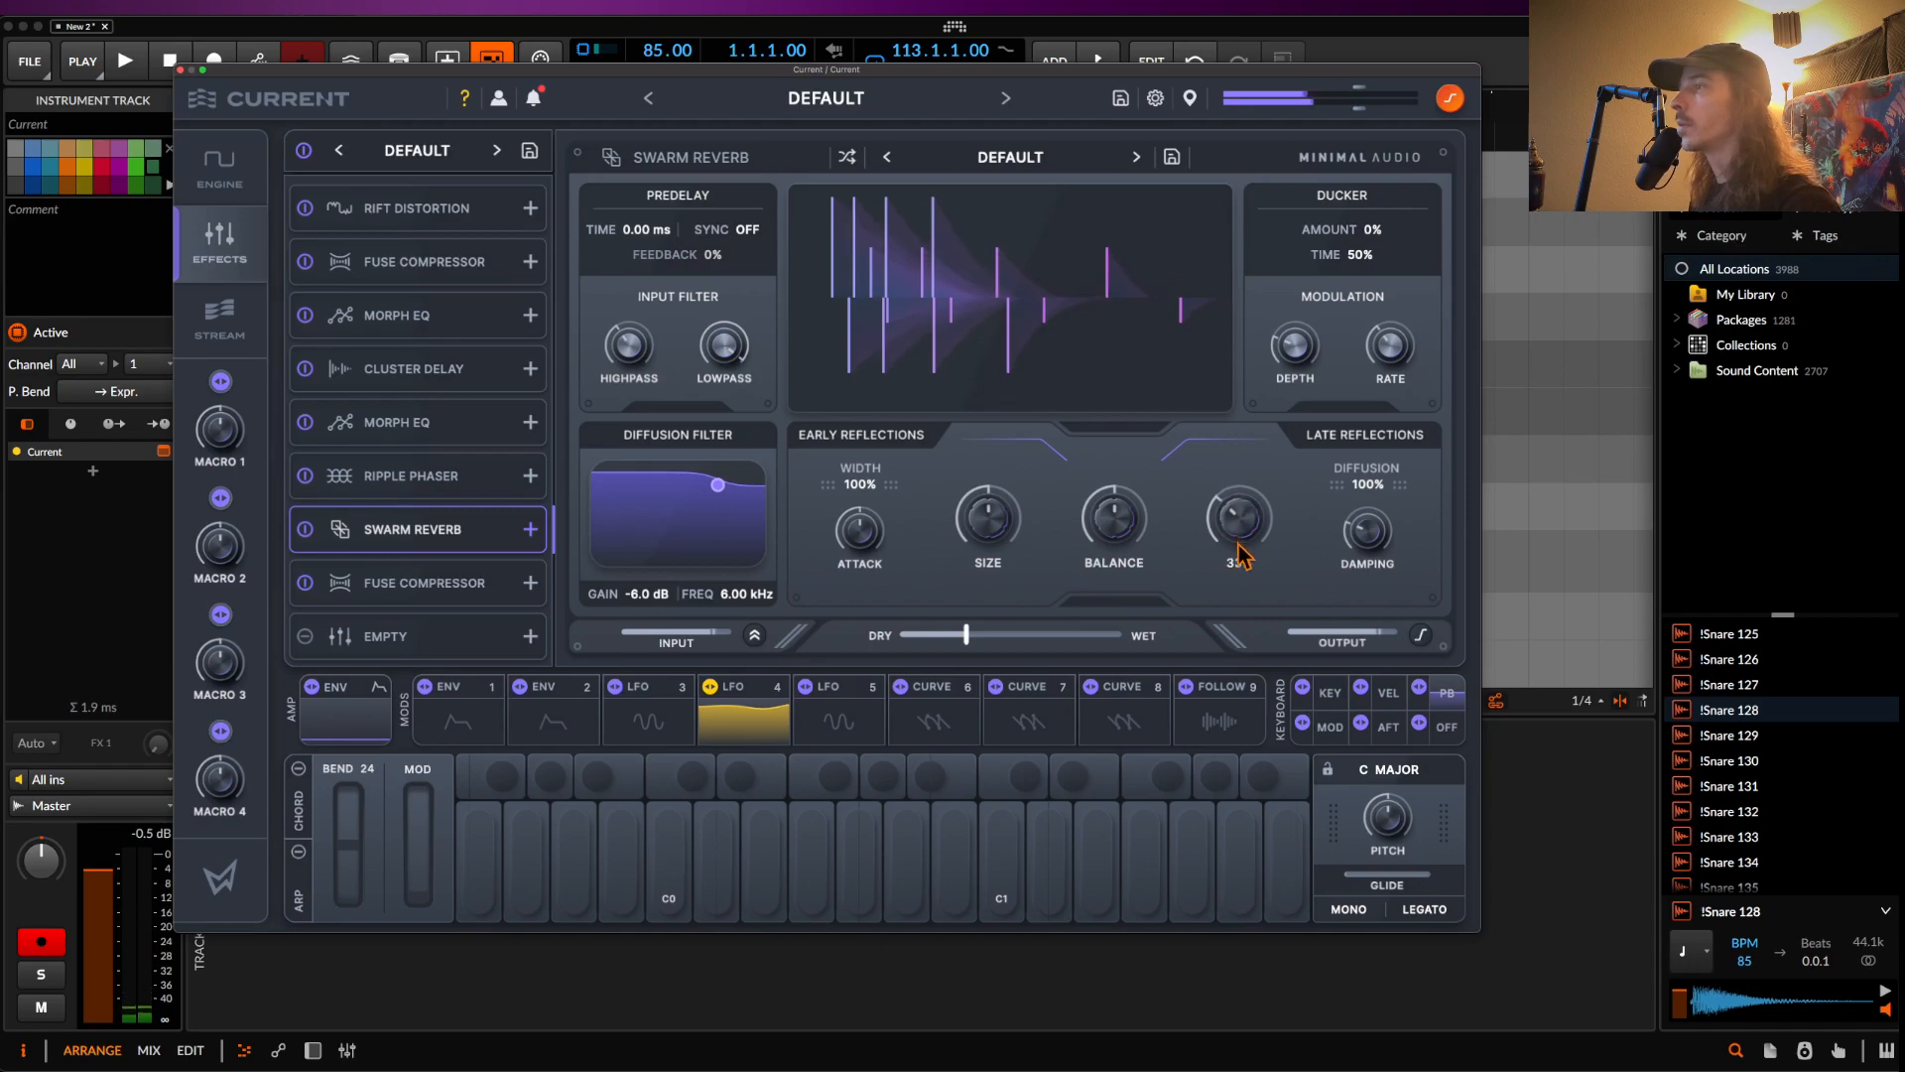
{"action": "left_click_drag", "start_coordinate": [986, 540], "coordinate": [980, 609]}
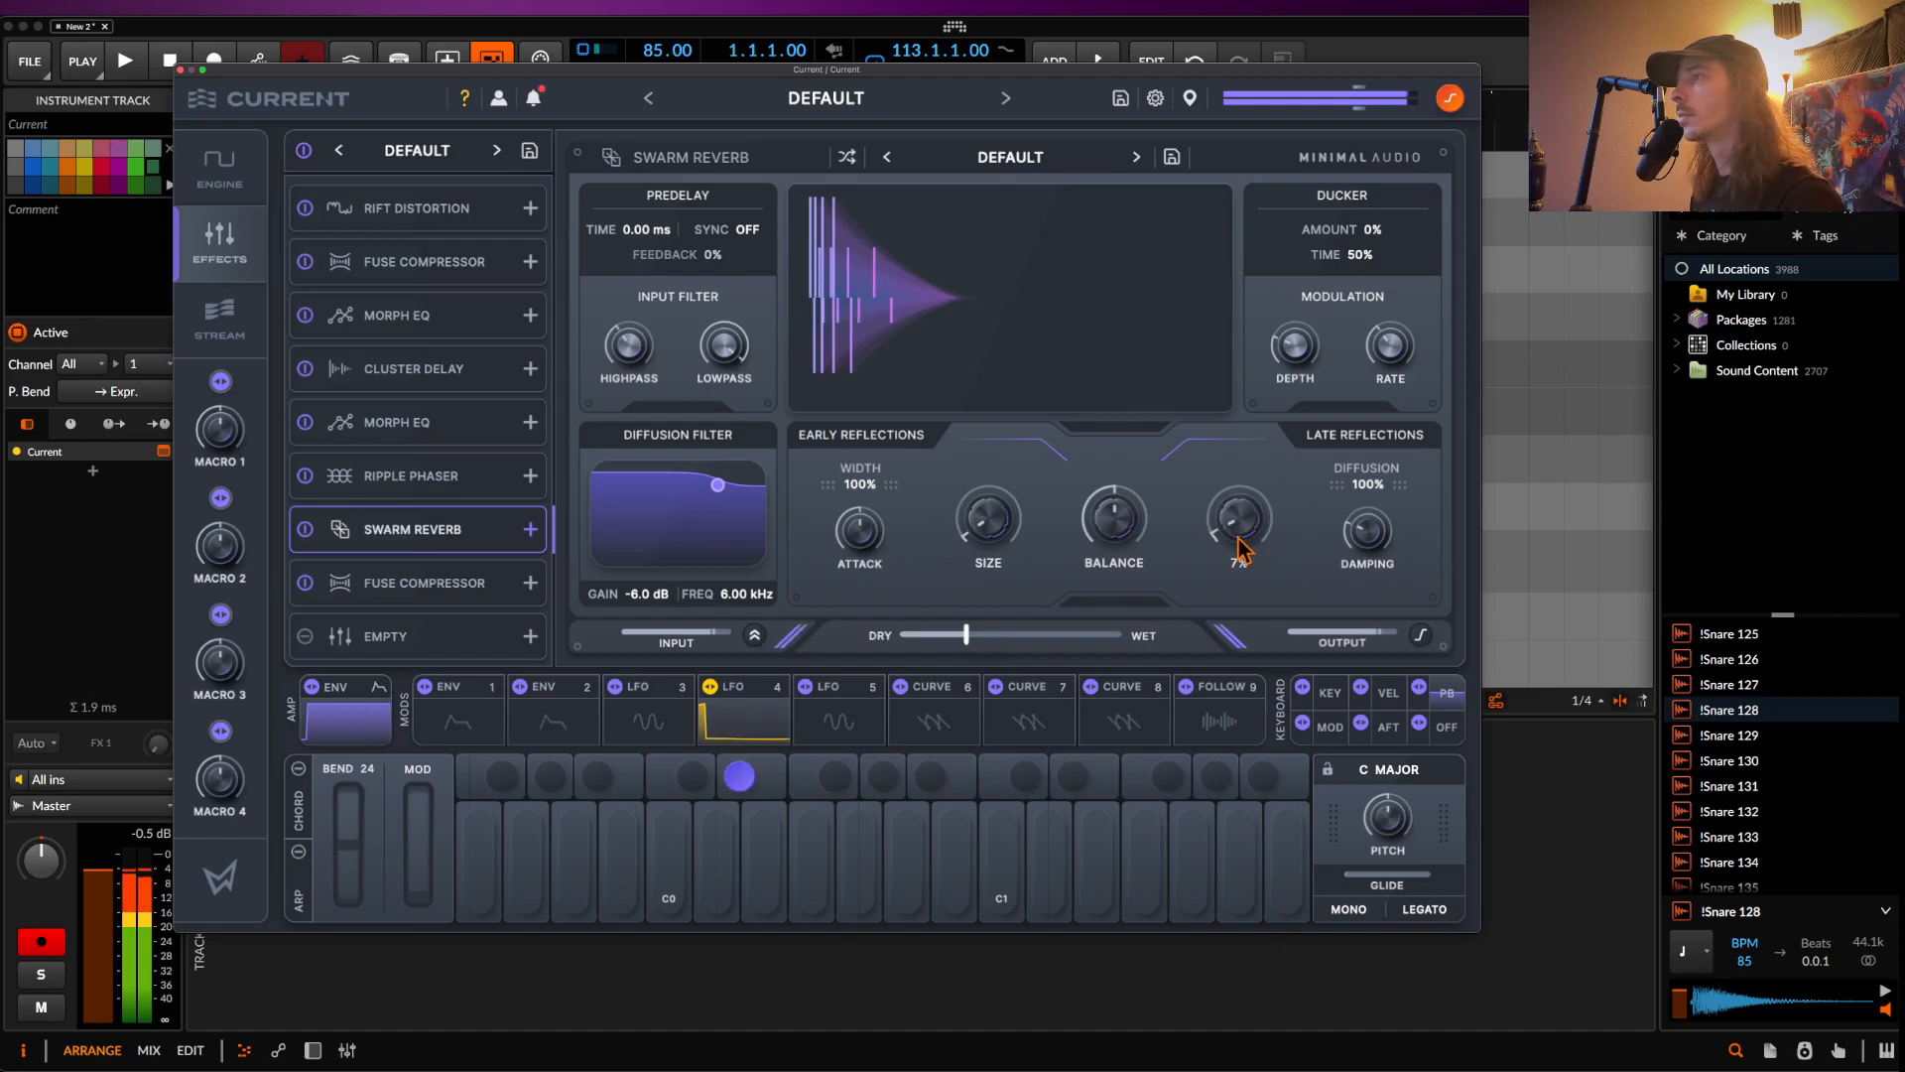
{"action": "left_click_drag", "start_coordinate": [965, 636], "coordinate": [913, 655]}
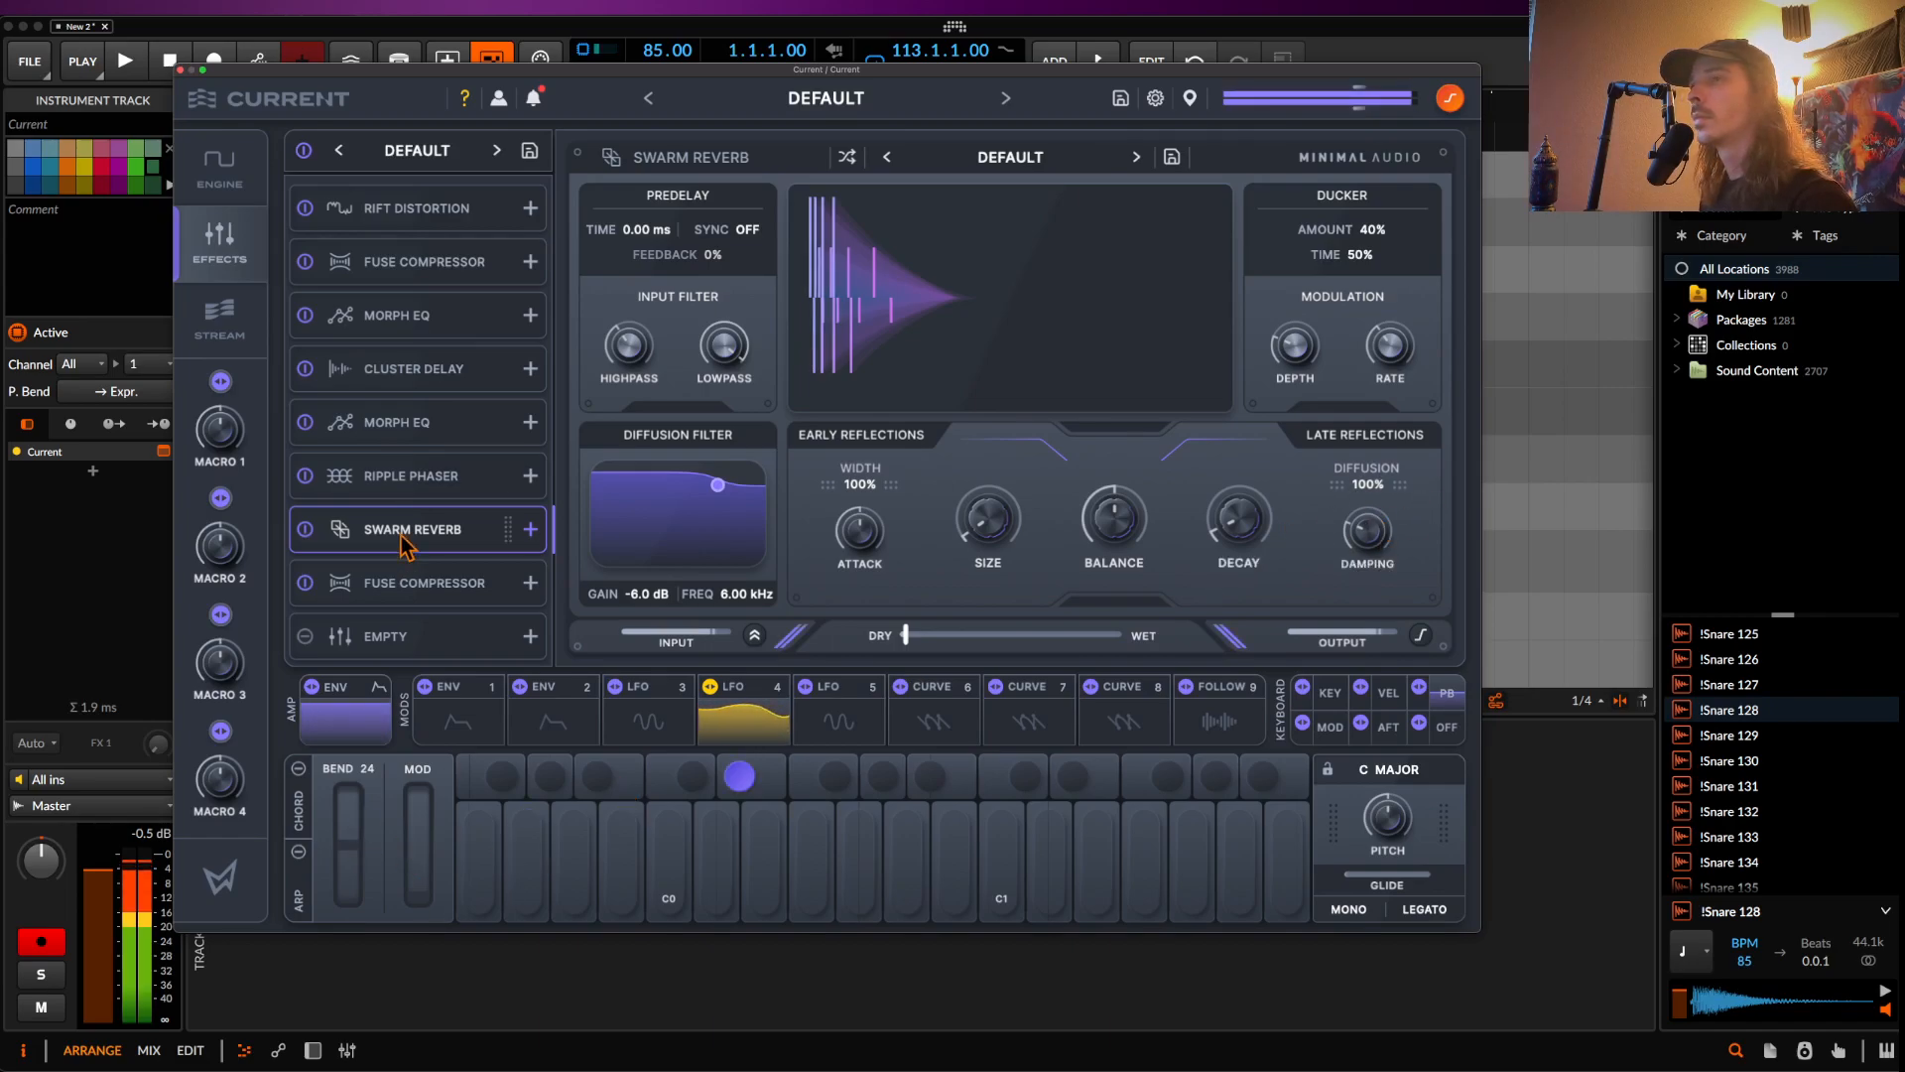
- Raise both the downward and the upward threshold of the last Fuse Compressor, auditioning the sound with the pitch bend wheel
{"action": "left_click", "coordinate": [449, 593]}
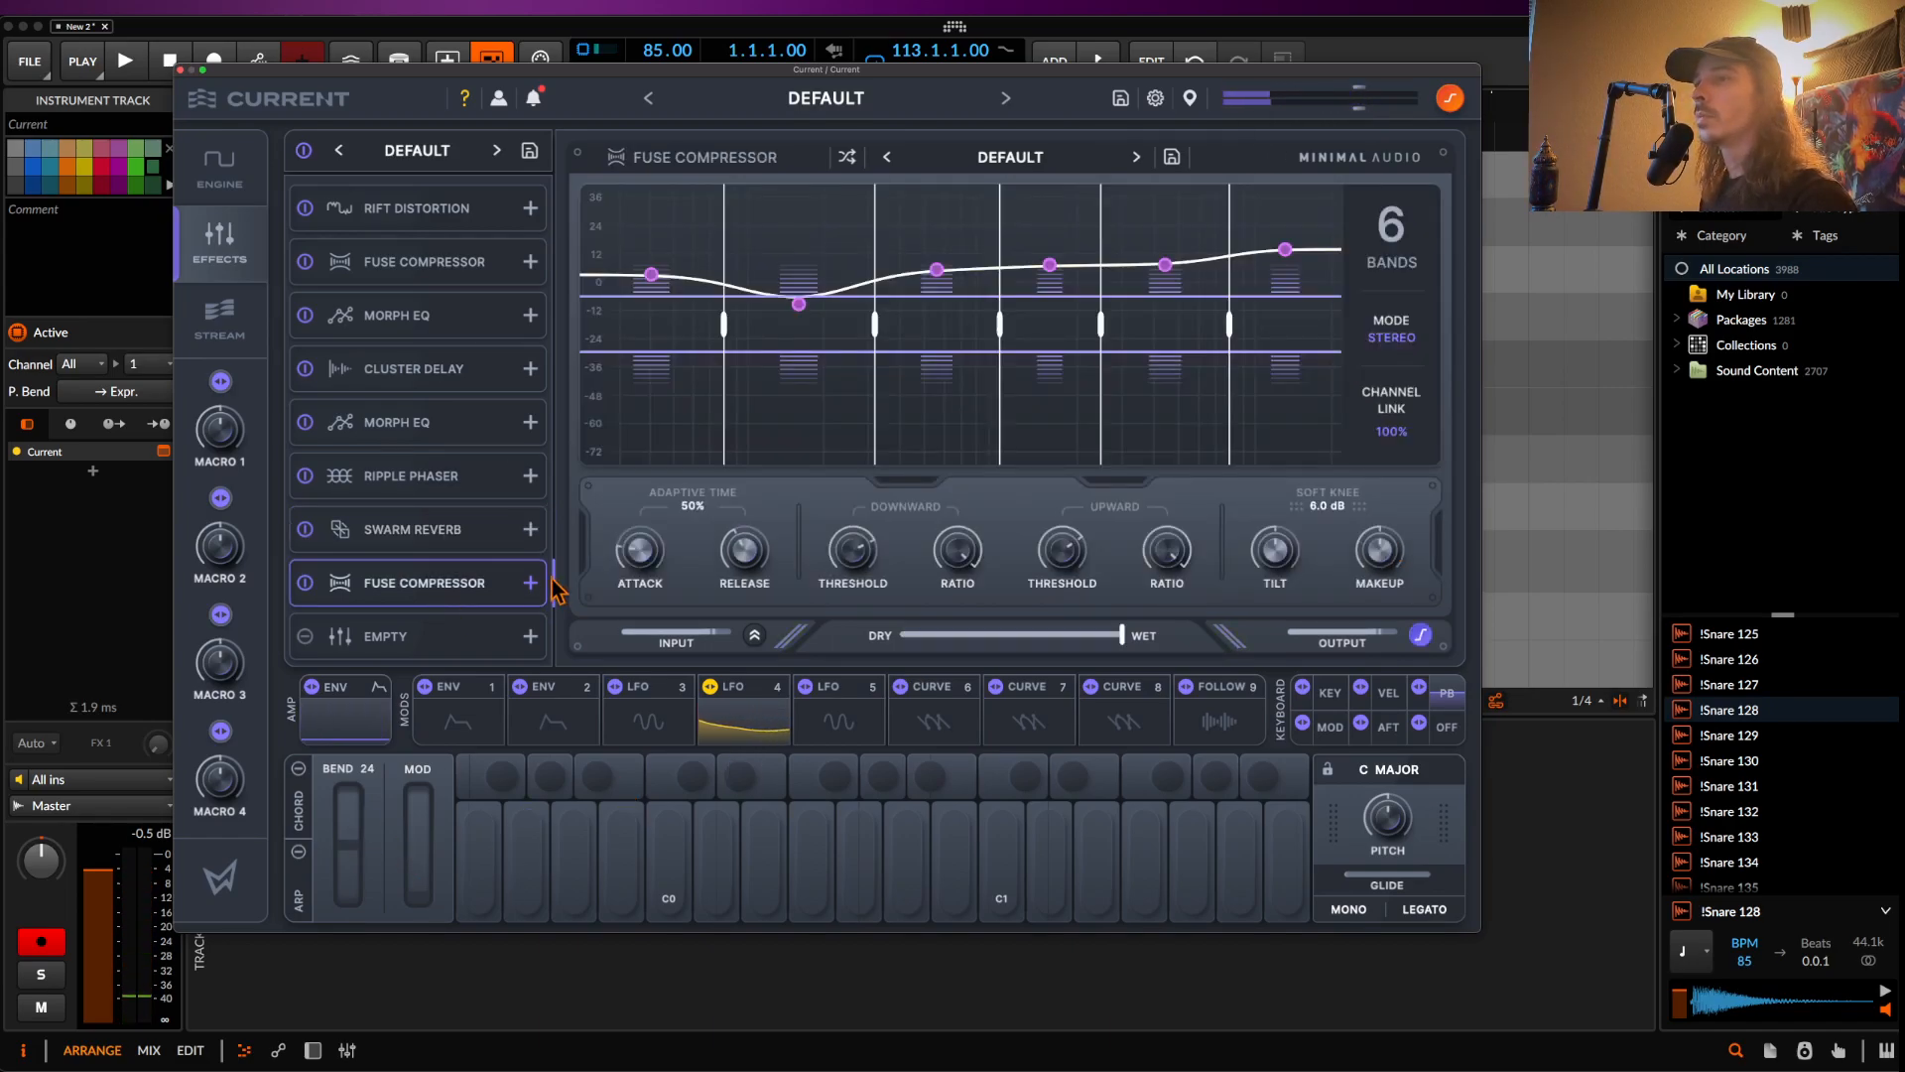
{"action": "left_click_drag", "start_coordinate": [852, 556], "coordinate": [851, 508]}
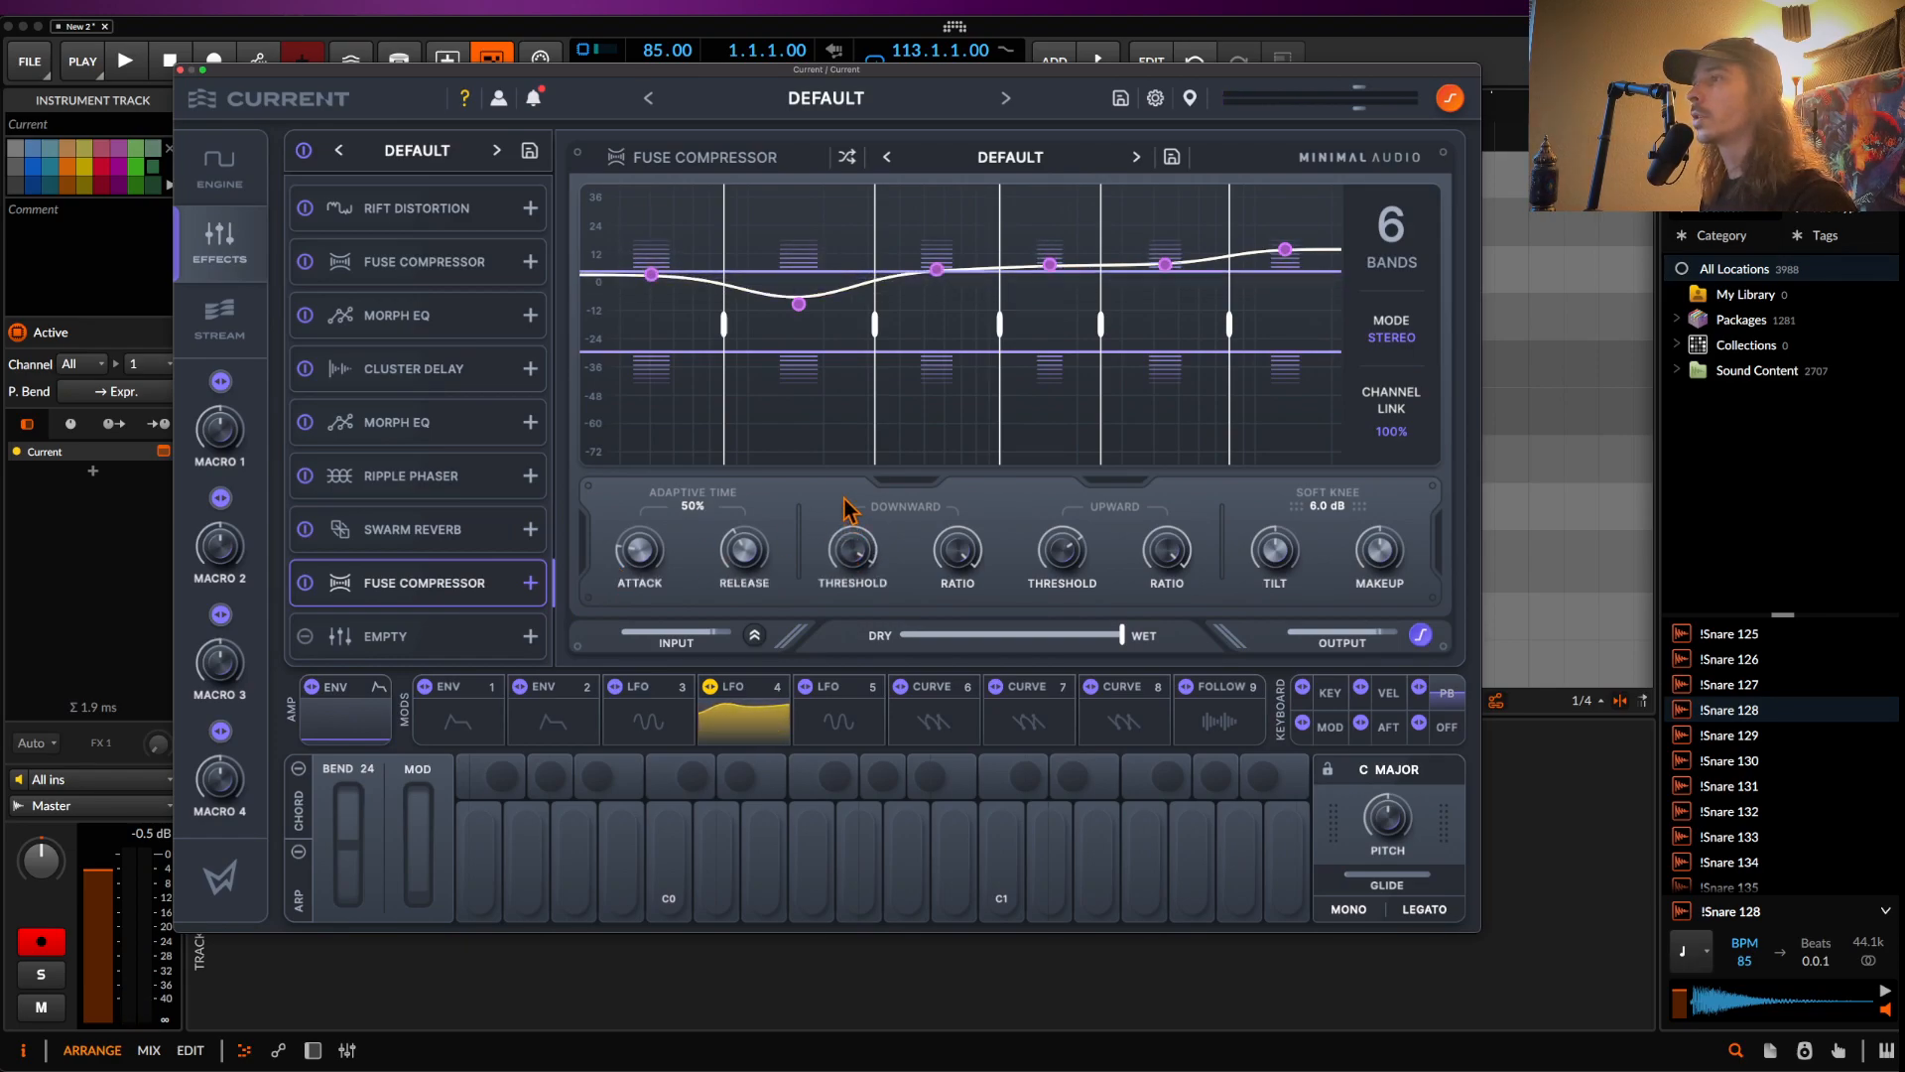
{"action": "left_click_drag", "start_coordinate": [1052, 551], "coordinate": [1053, 516]}
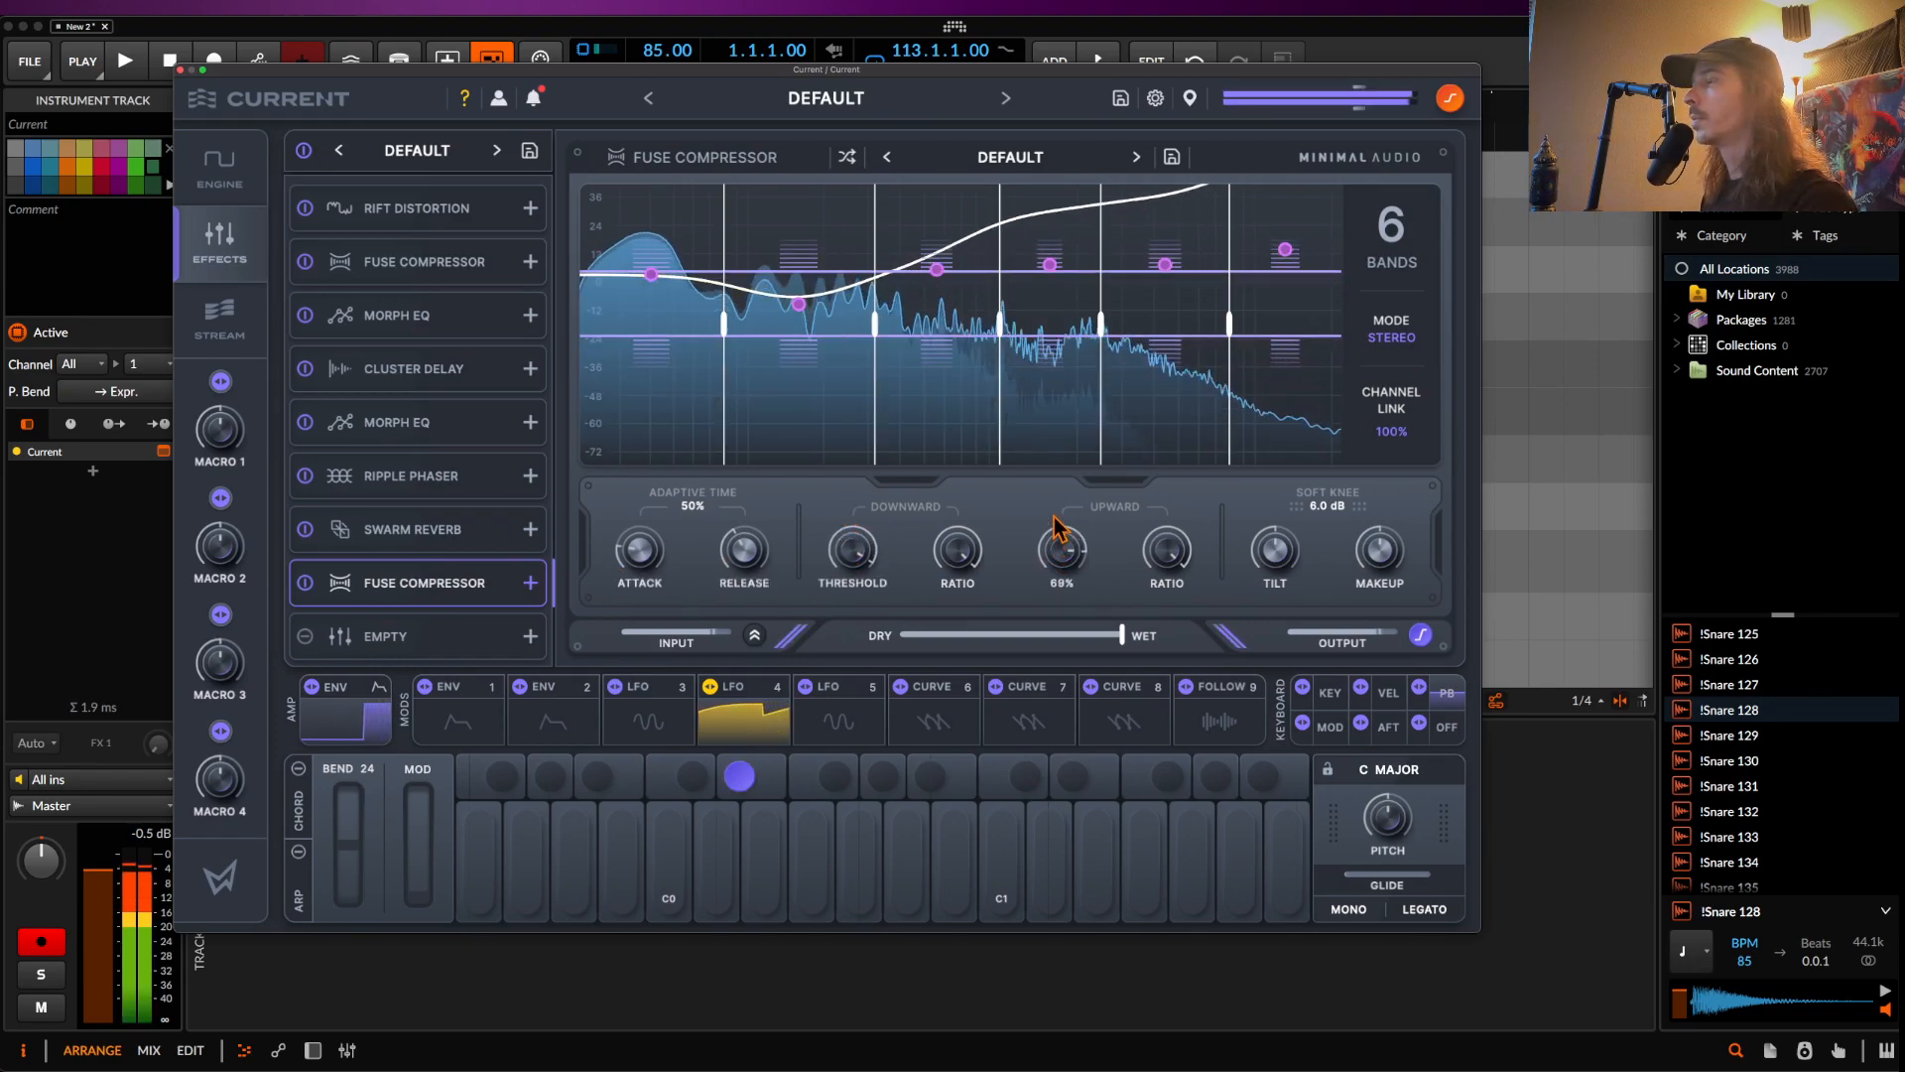
{"action": "left_click_drag", "start_coordinate": [1052, 557], "coordinate": [1049, 549]}
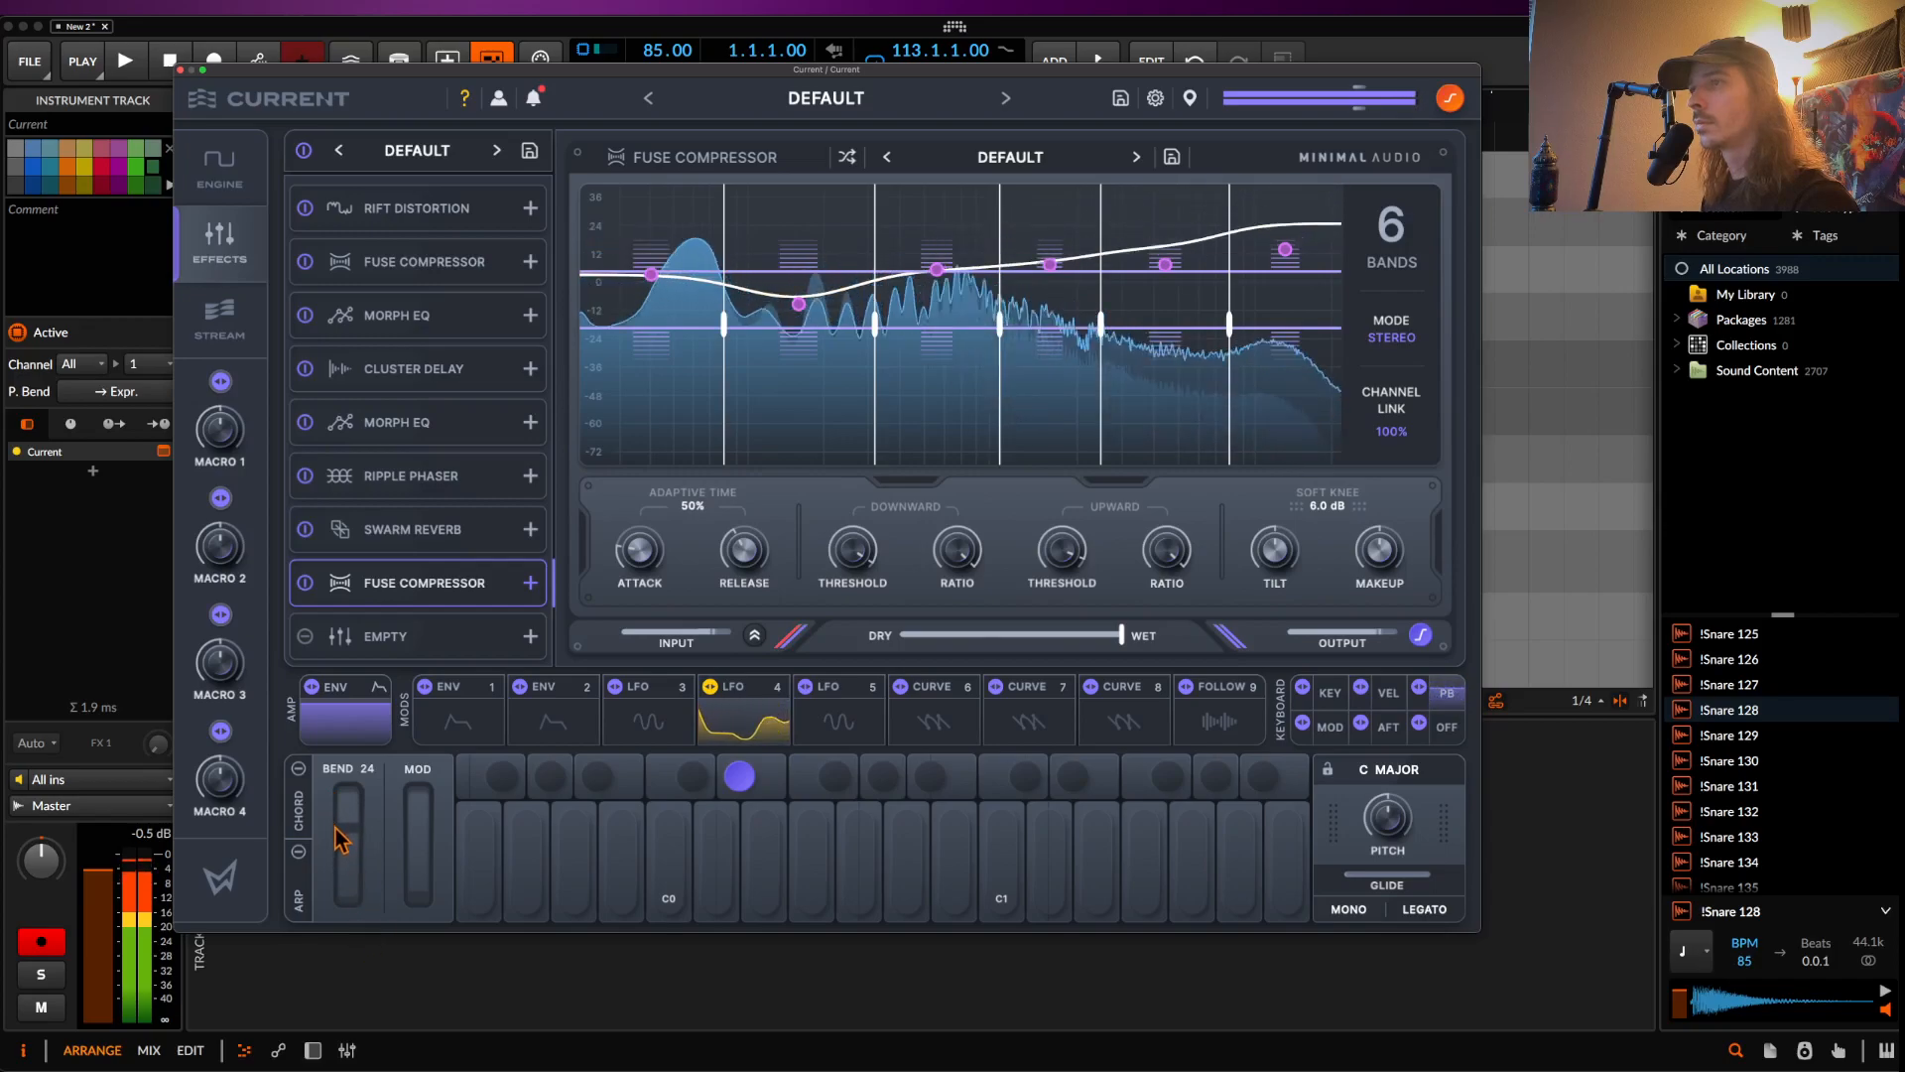
- Set the wet mix of both Morph EQs to 100% and try the sound with the pitch bend wheel
{"action": "left_click", "coordinate": [427, 432]}
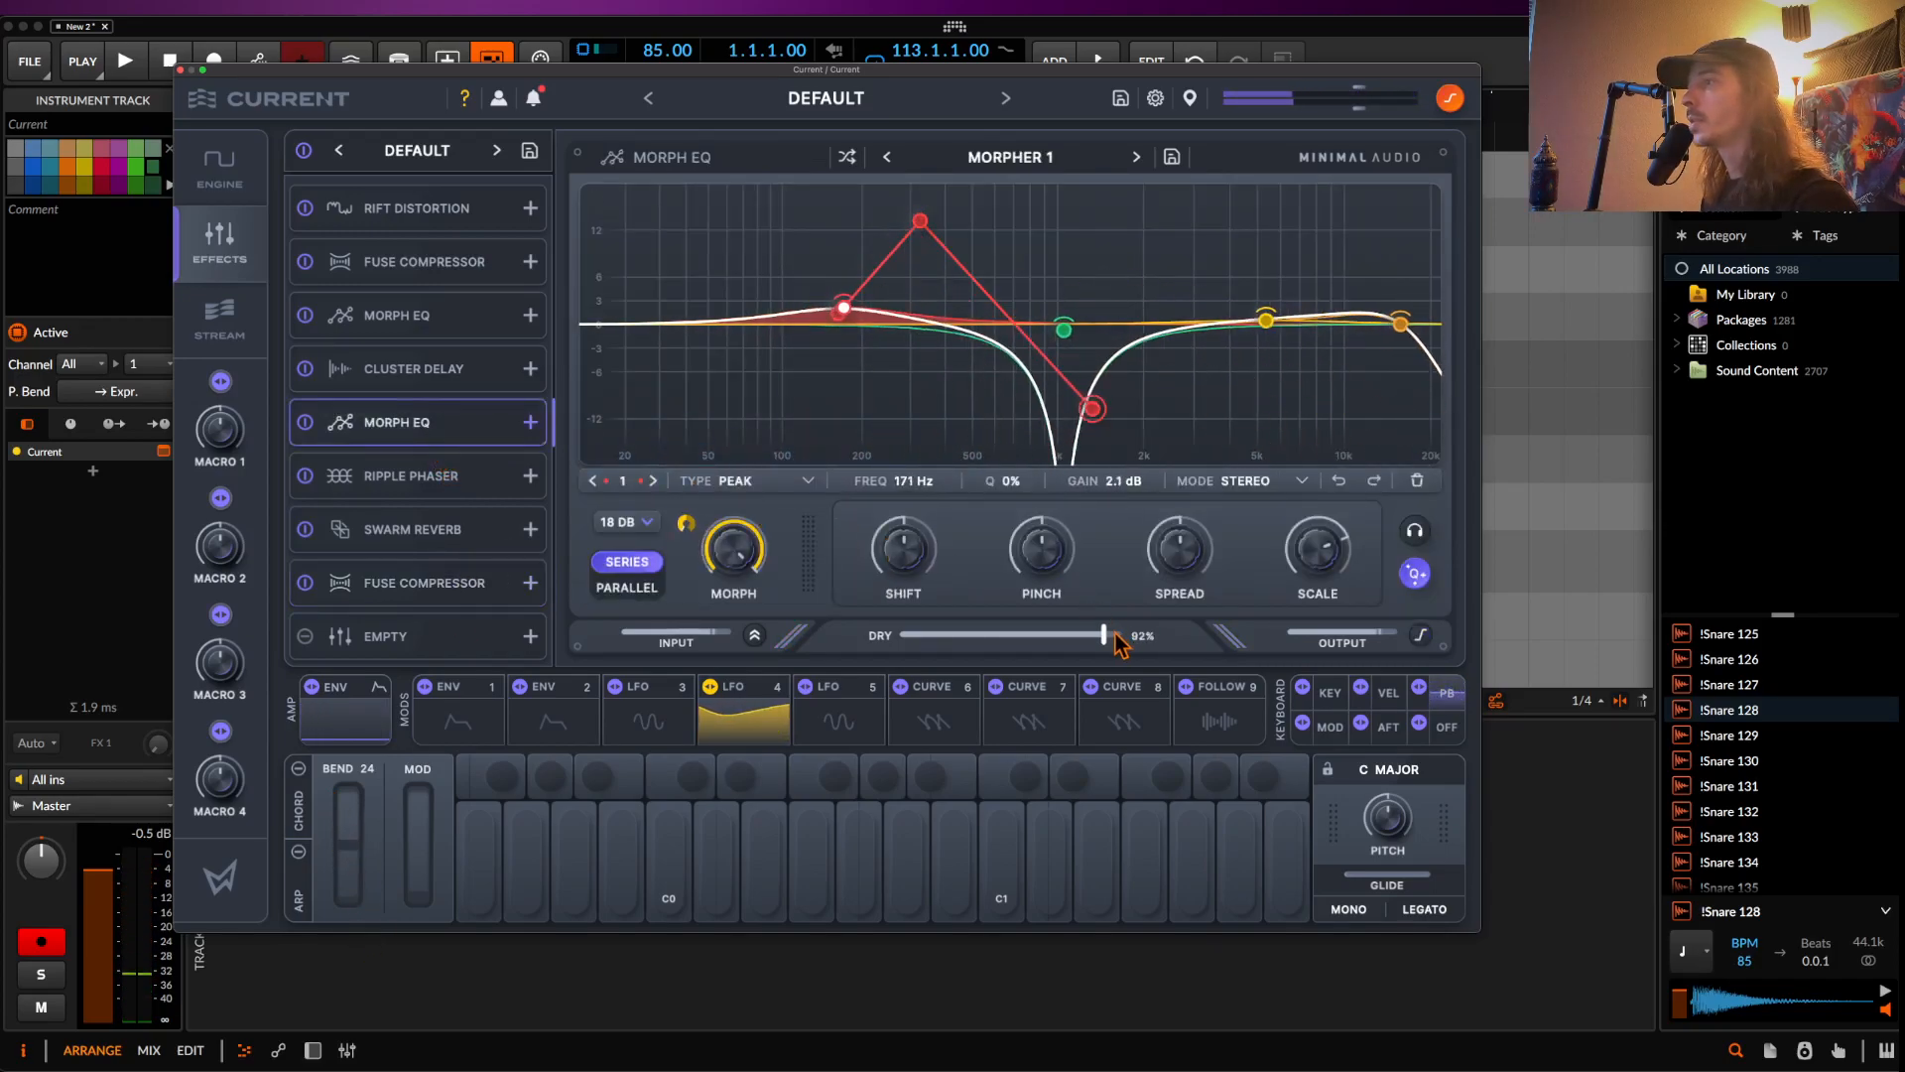
{"action": "left_click_drag", "start_coordinate": [395, 316], "coordinate": [399, 330]}
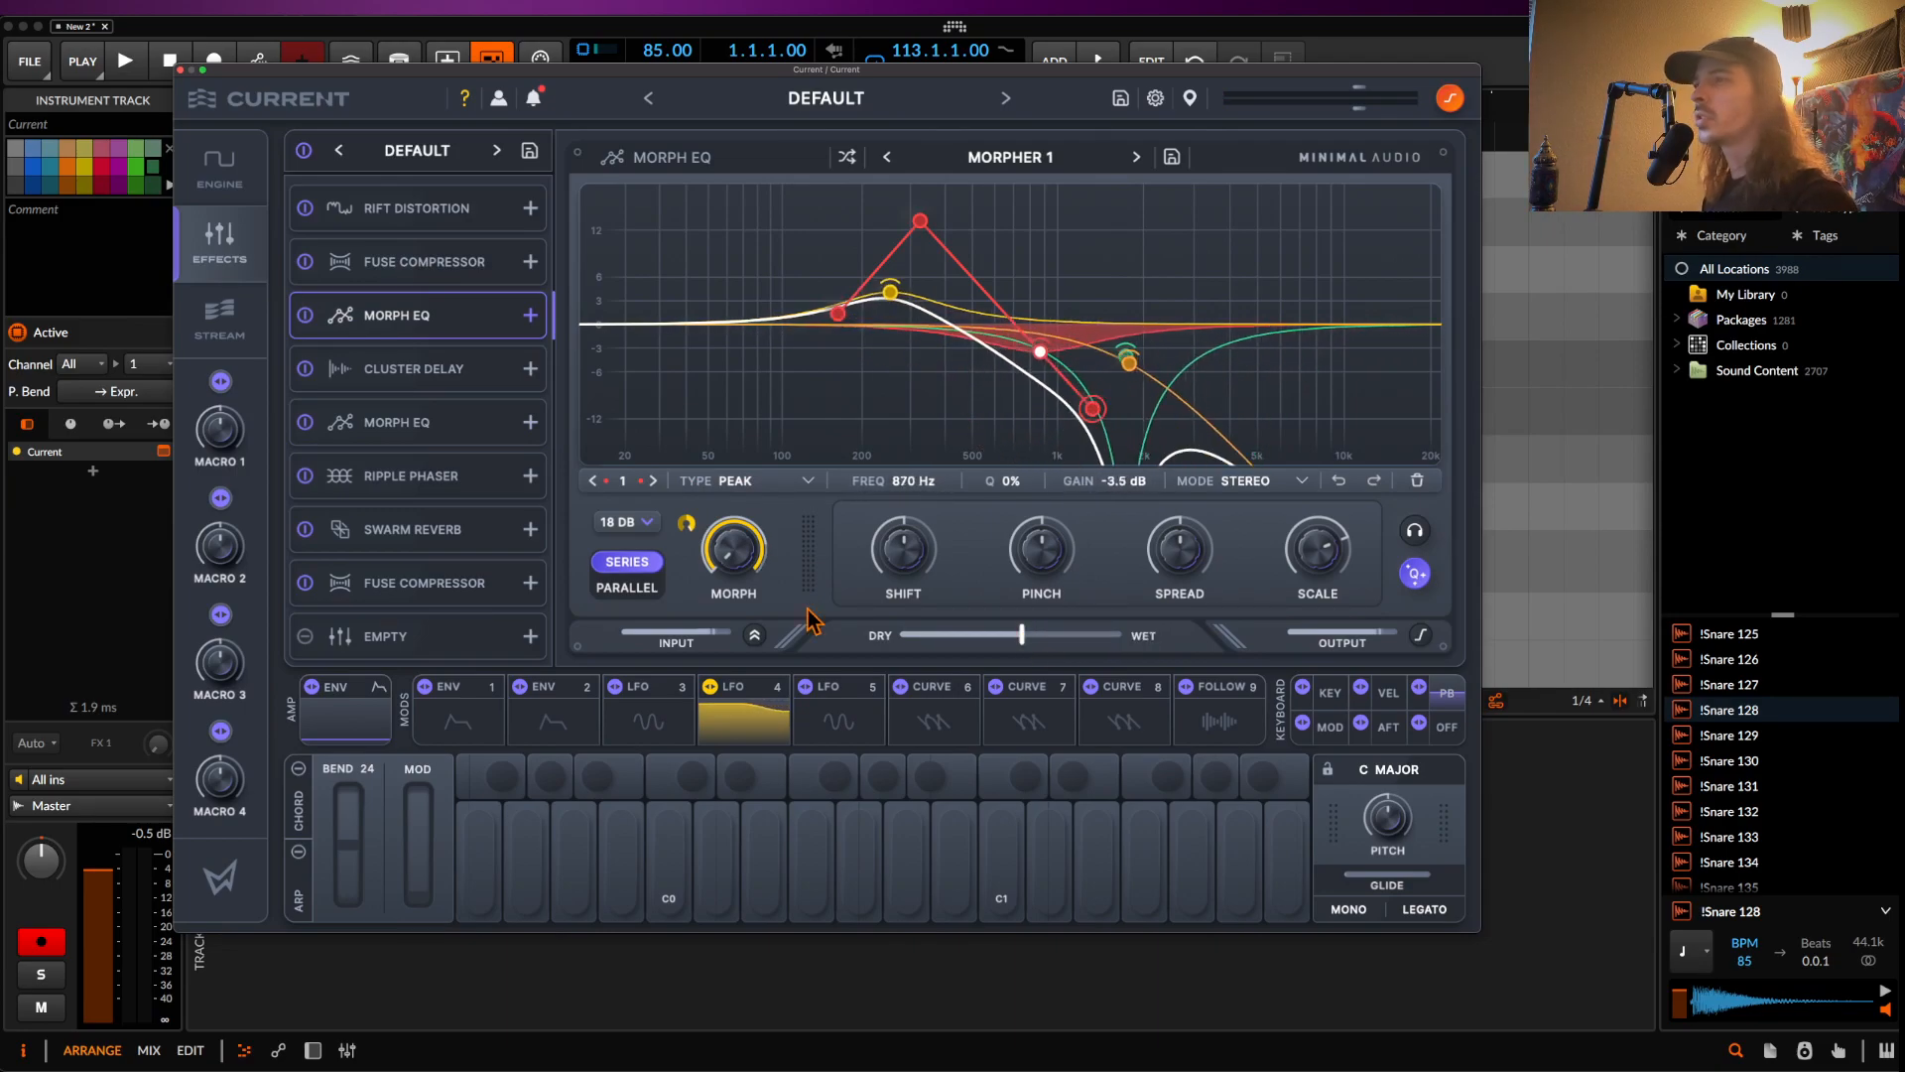
{"action": "left_click_drag", "start_coordinate": [360, 838], "coordinate": [357, 799]}
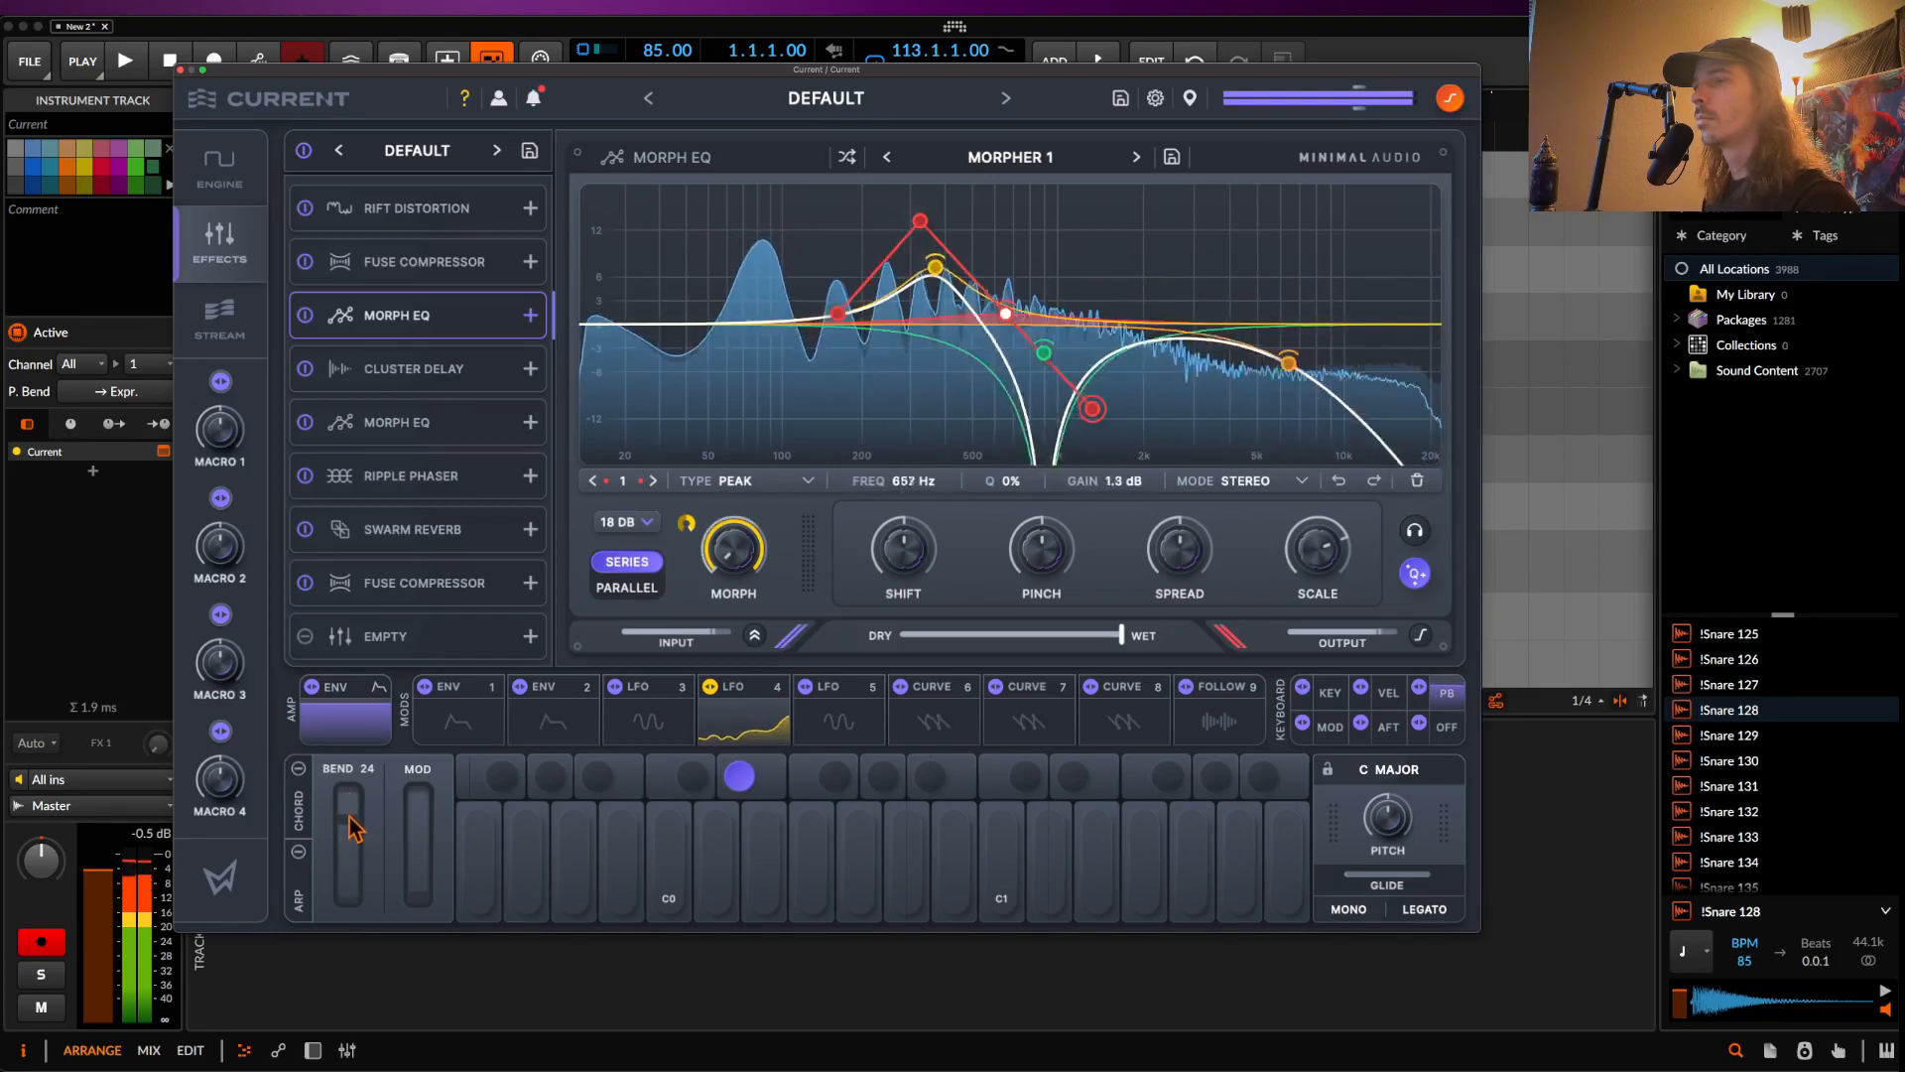
- Reset the pitch-bend modulation of LFO 4's rate, raise the rate, and smooth the LFO into a plain sine wave
{"action": "left_click", "coordinate": [745, 717]}
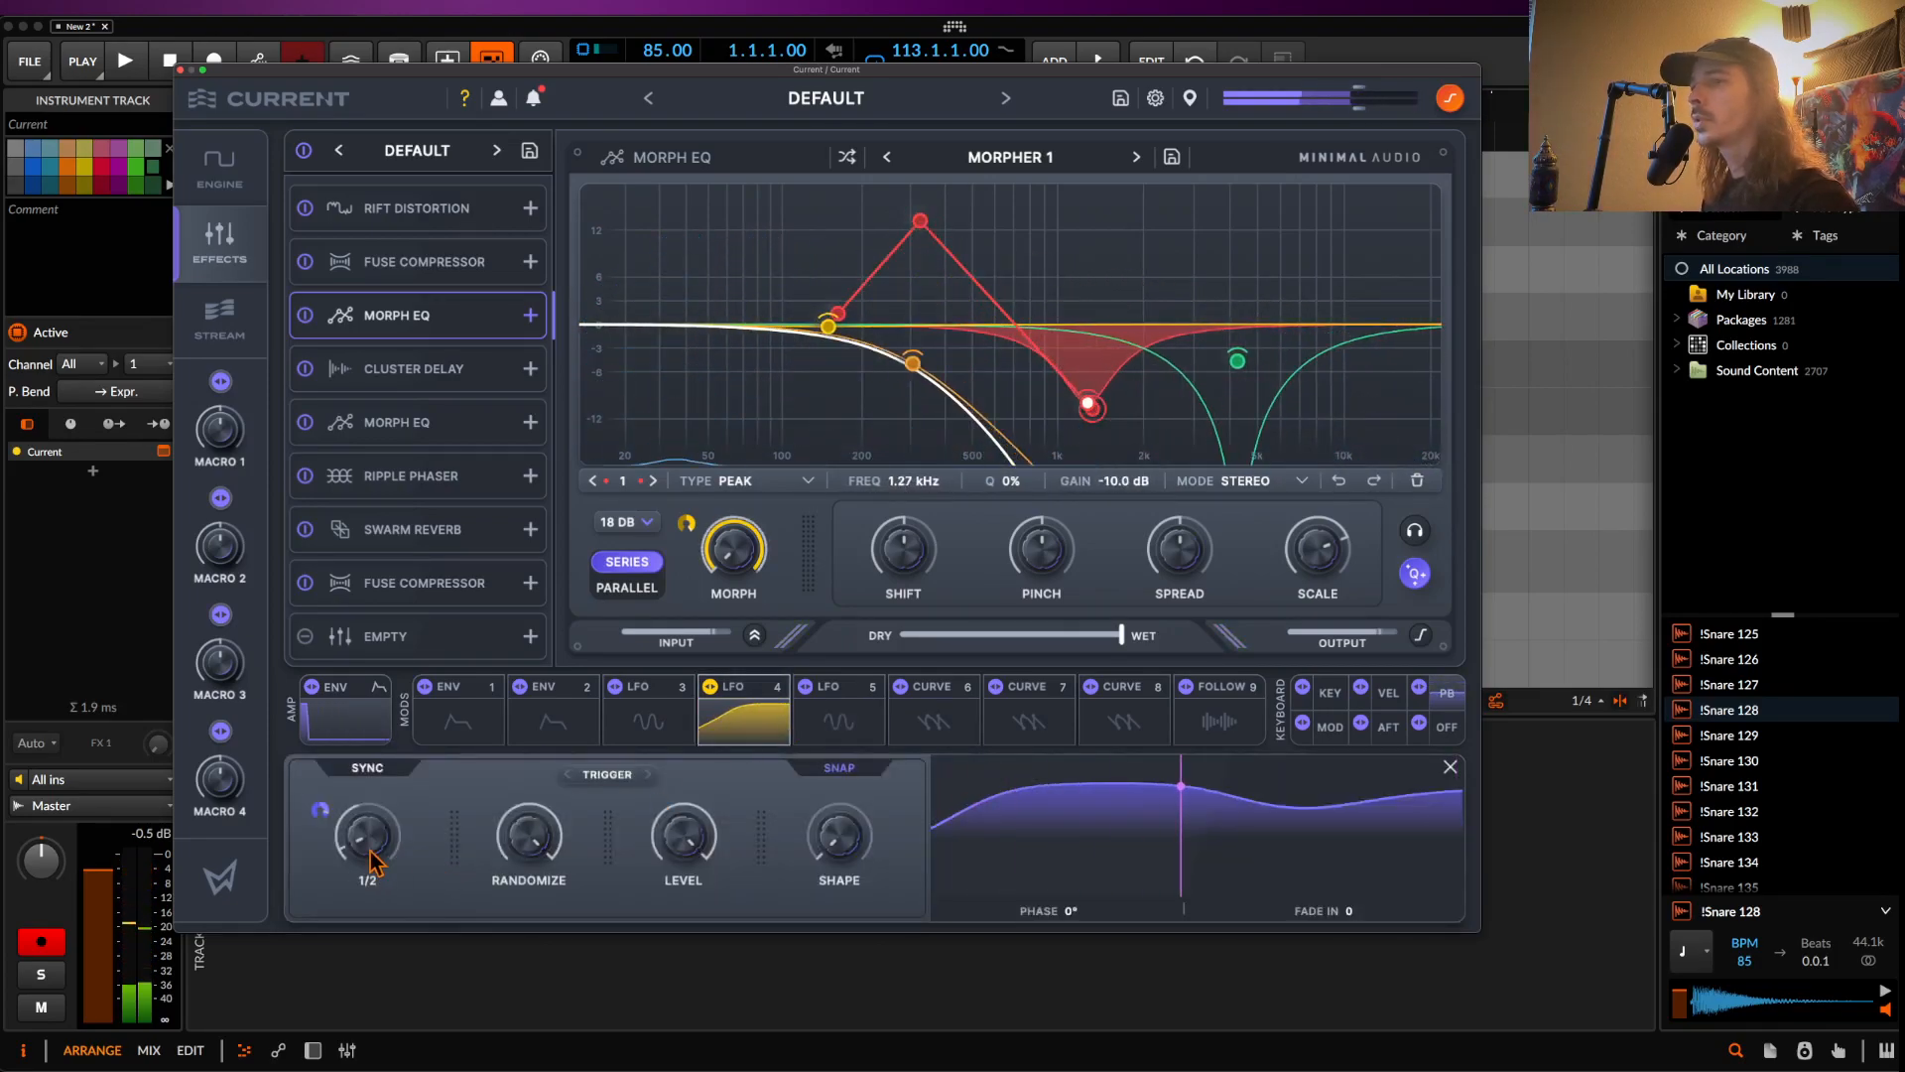
{"action": "left_click_drag", "start_coordinate": [359, 784], "coordinate": [363, 803]}
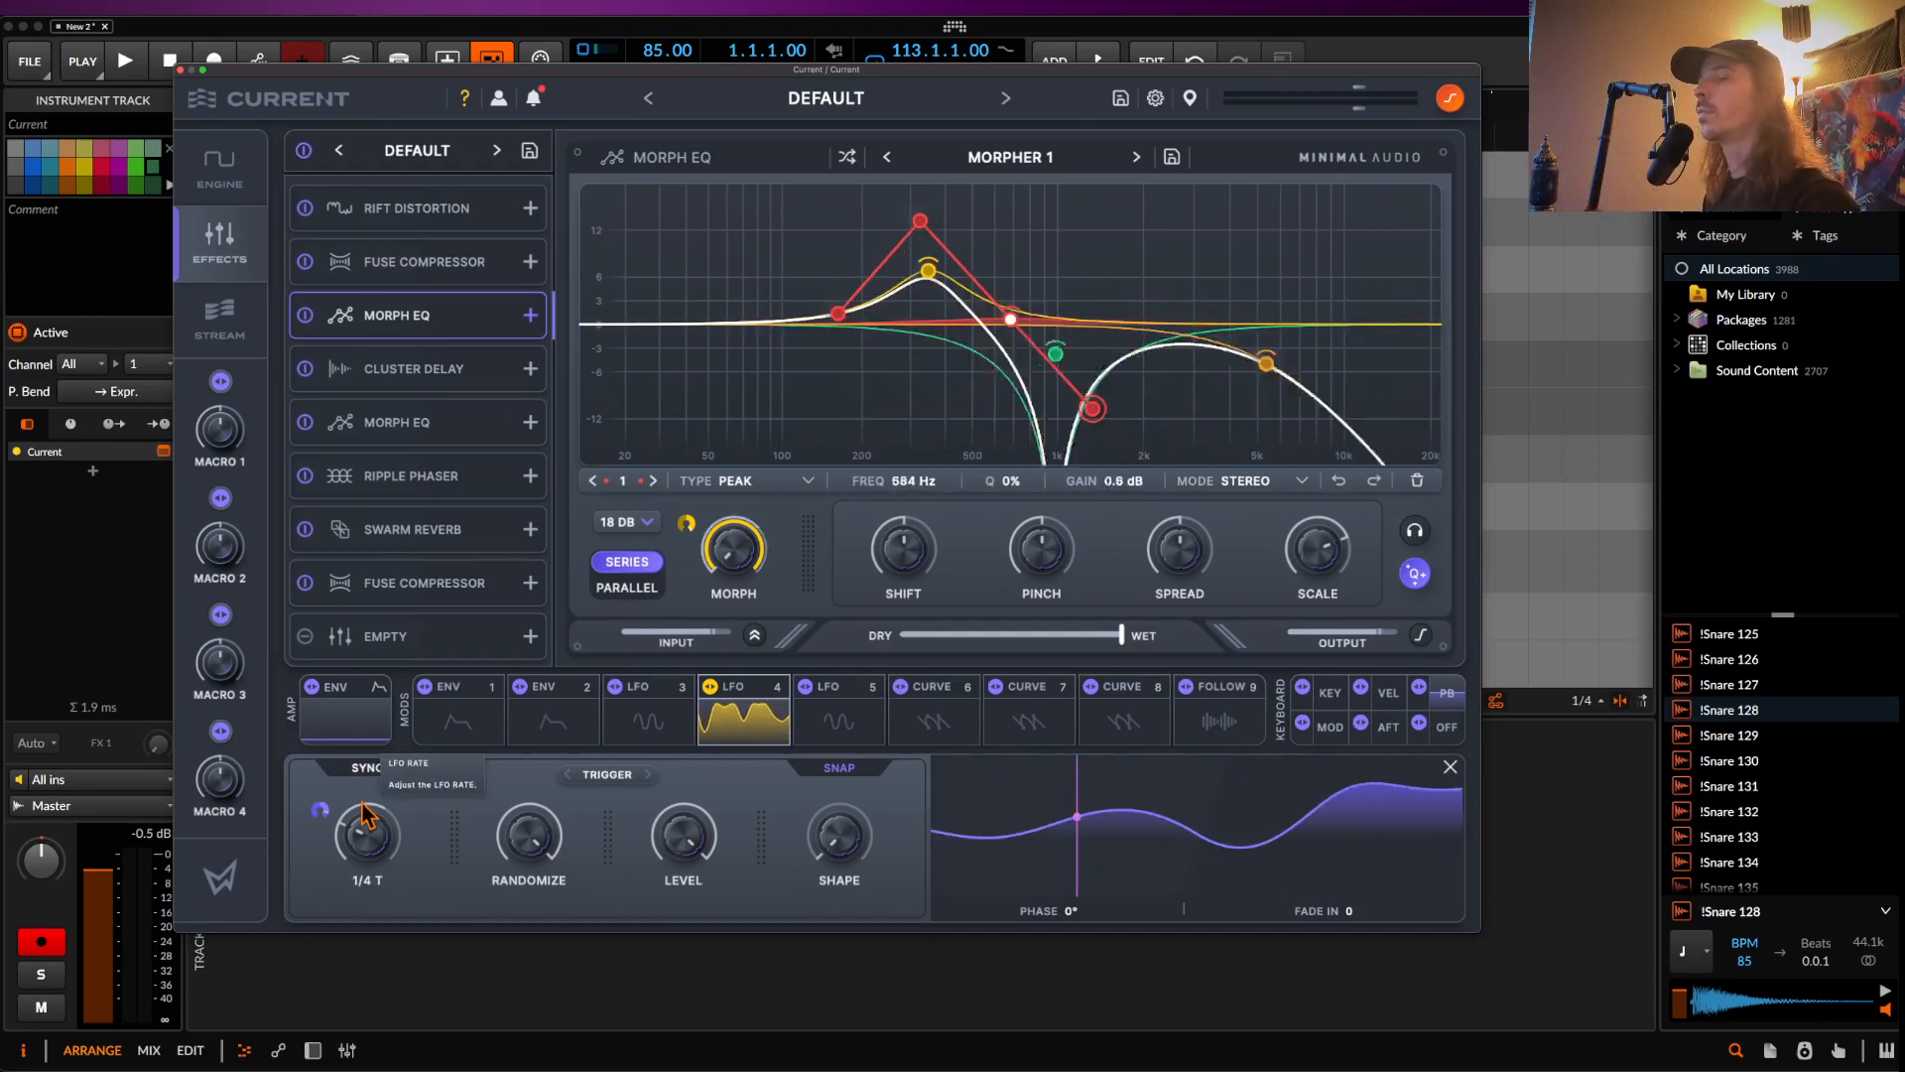
{"action": "left_click_drag", "start_coordinate": [363, 836], "coordinate": [352, 843]}
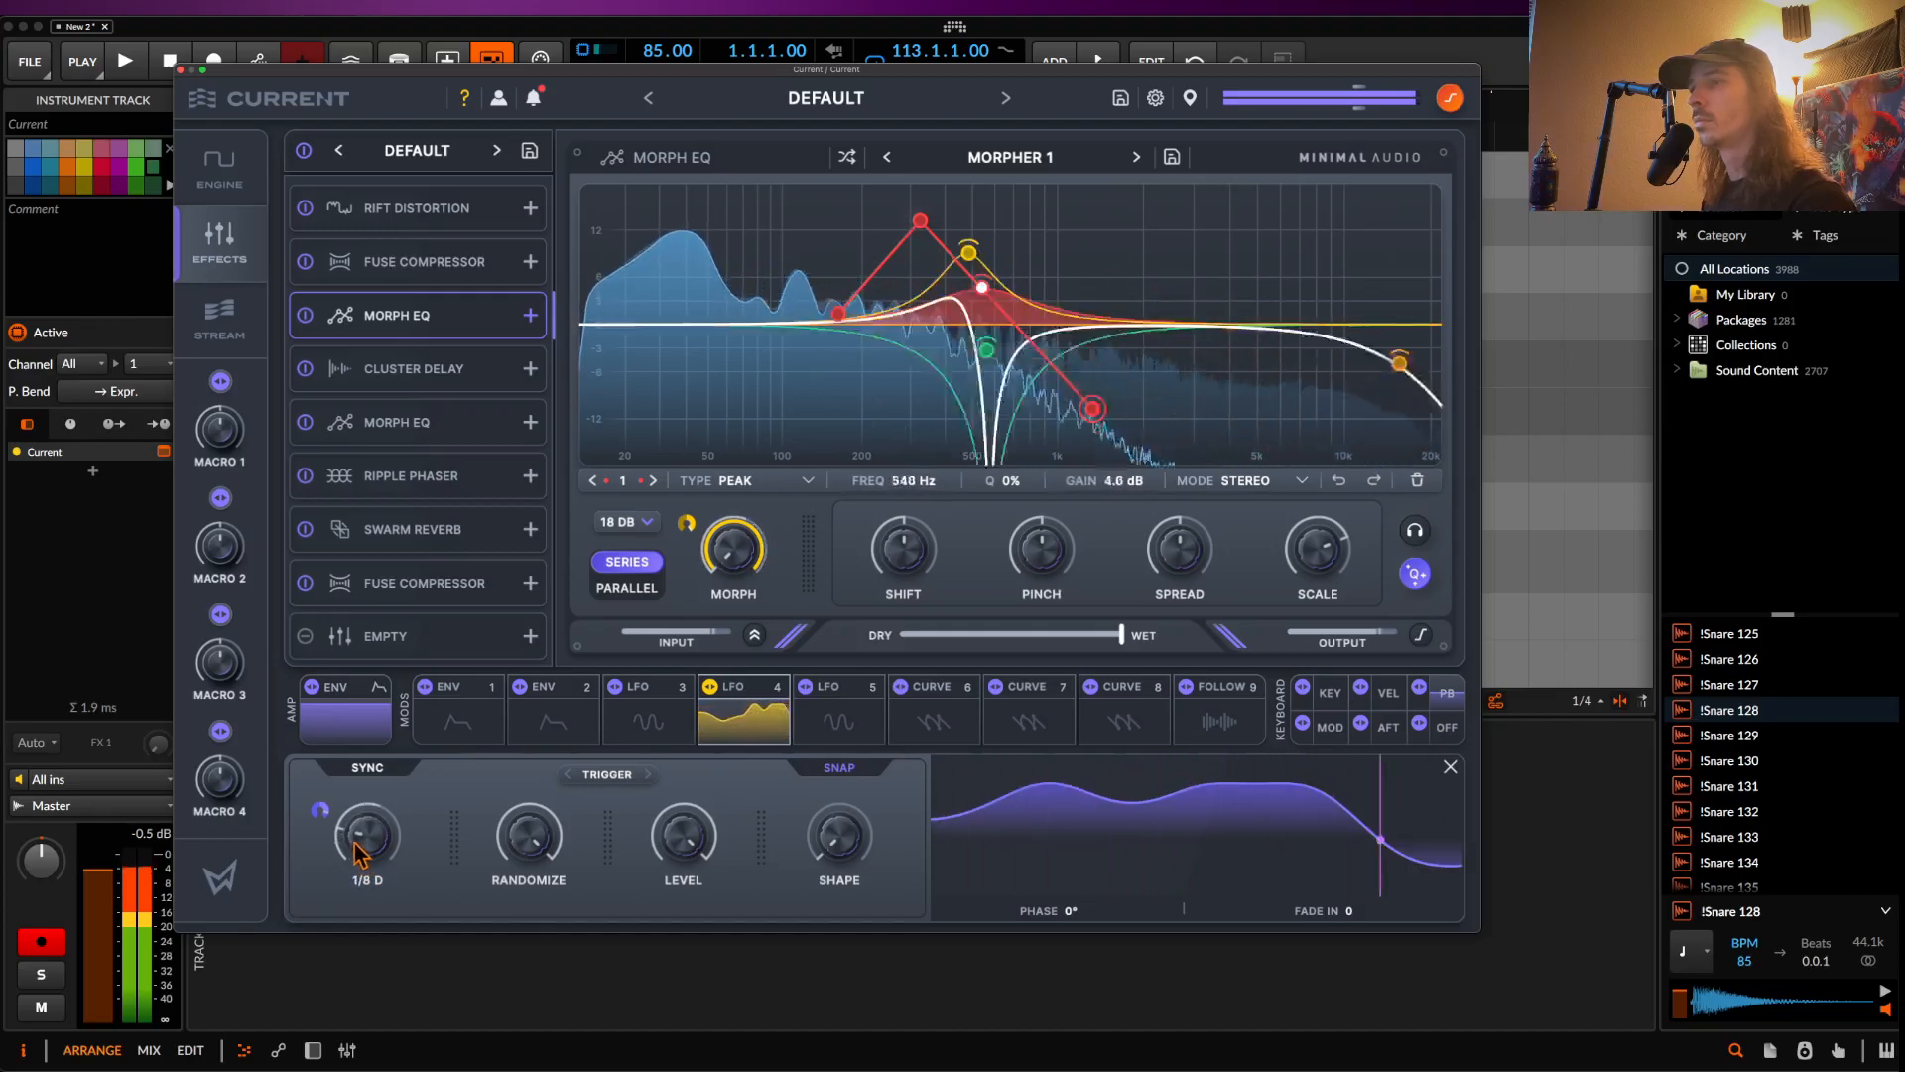
{"action": "double_click", "coordinate": [319, 809]}
{"action": "left_click_drag", "start_coordinate": [362, 833], "coordinate": [369, 765]}
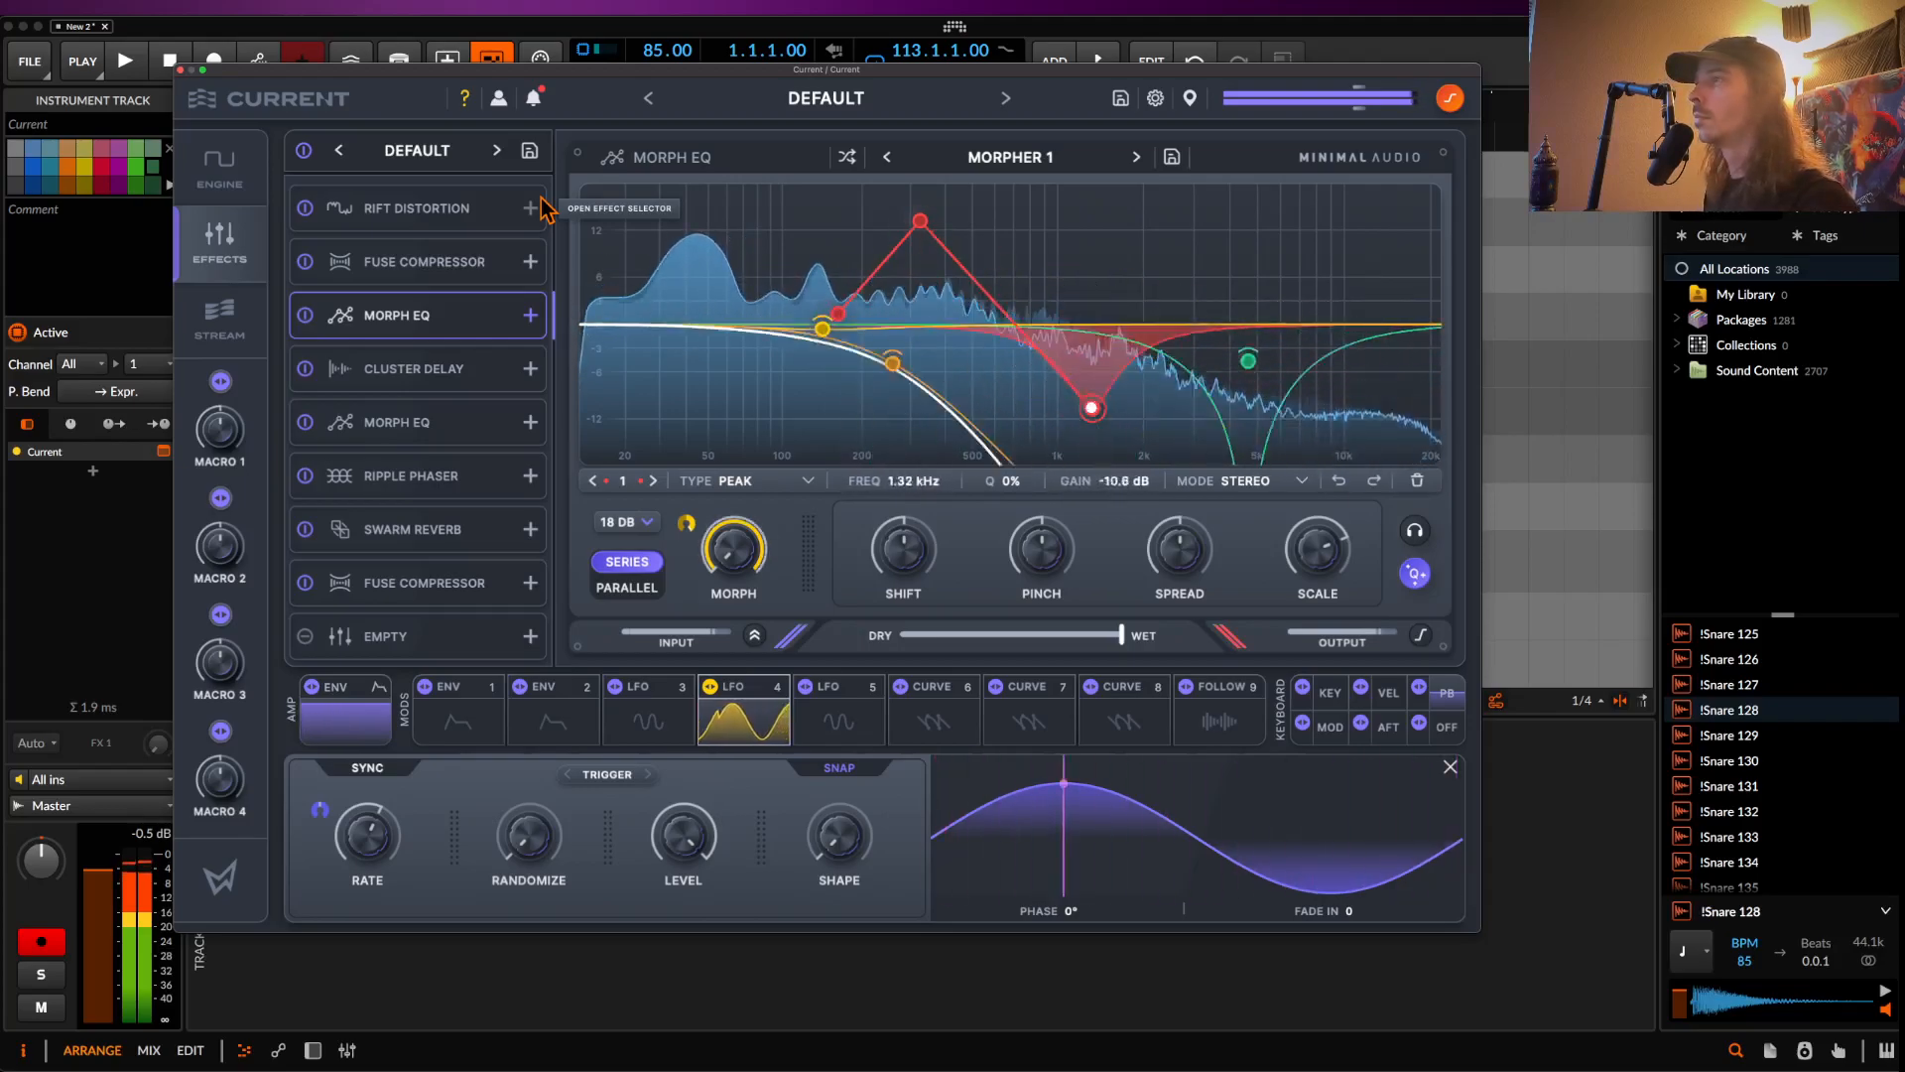
- Lower the LFO-modulated cutoff of Filter 1 on the engine page
{"action": "left_click", "coordinate": [224, 183]}
{"action": "left_click_drag", "start_coordinate": [1148, 362], "coordinate": [1131, 420]}
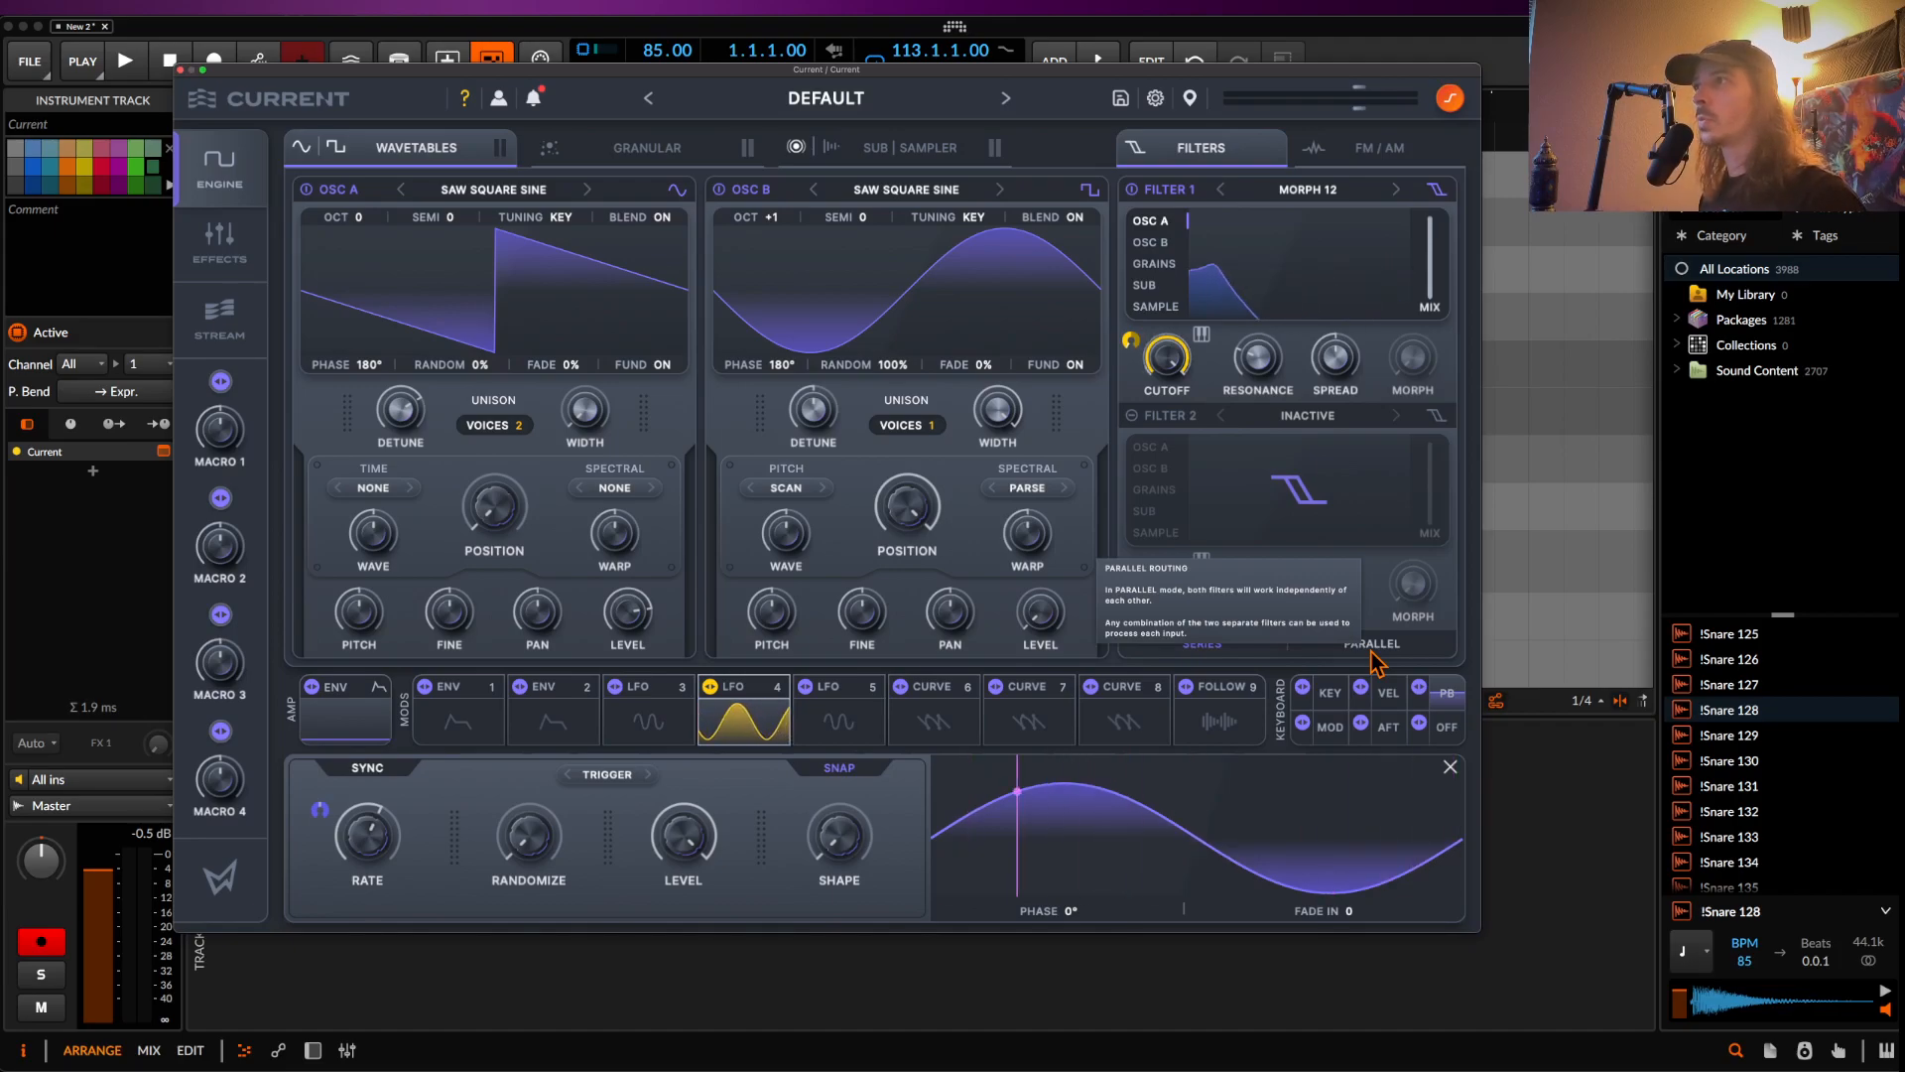
- Replace the Morph EQ in the third effect slot with a Hybrid Filter
{"action": "left_click", "coordinate": [219, 241]}
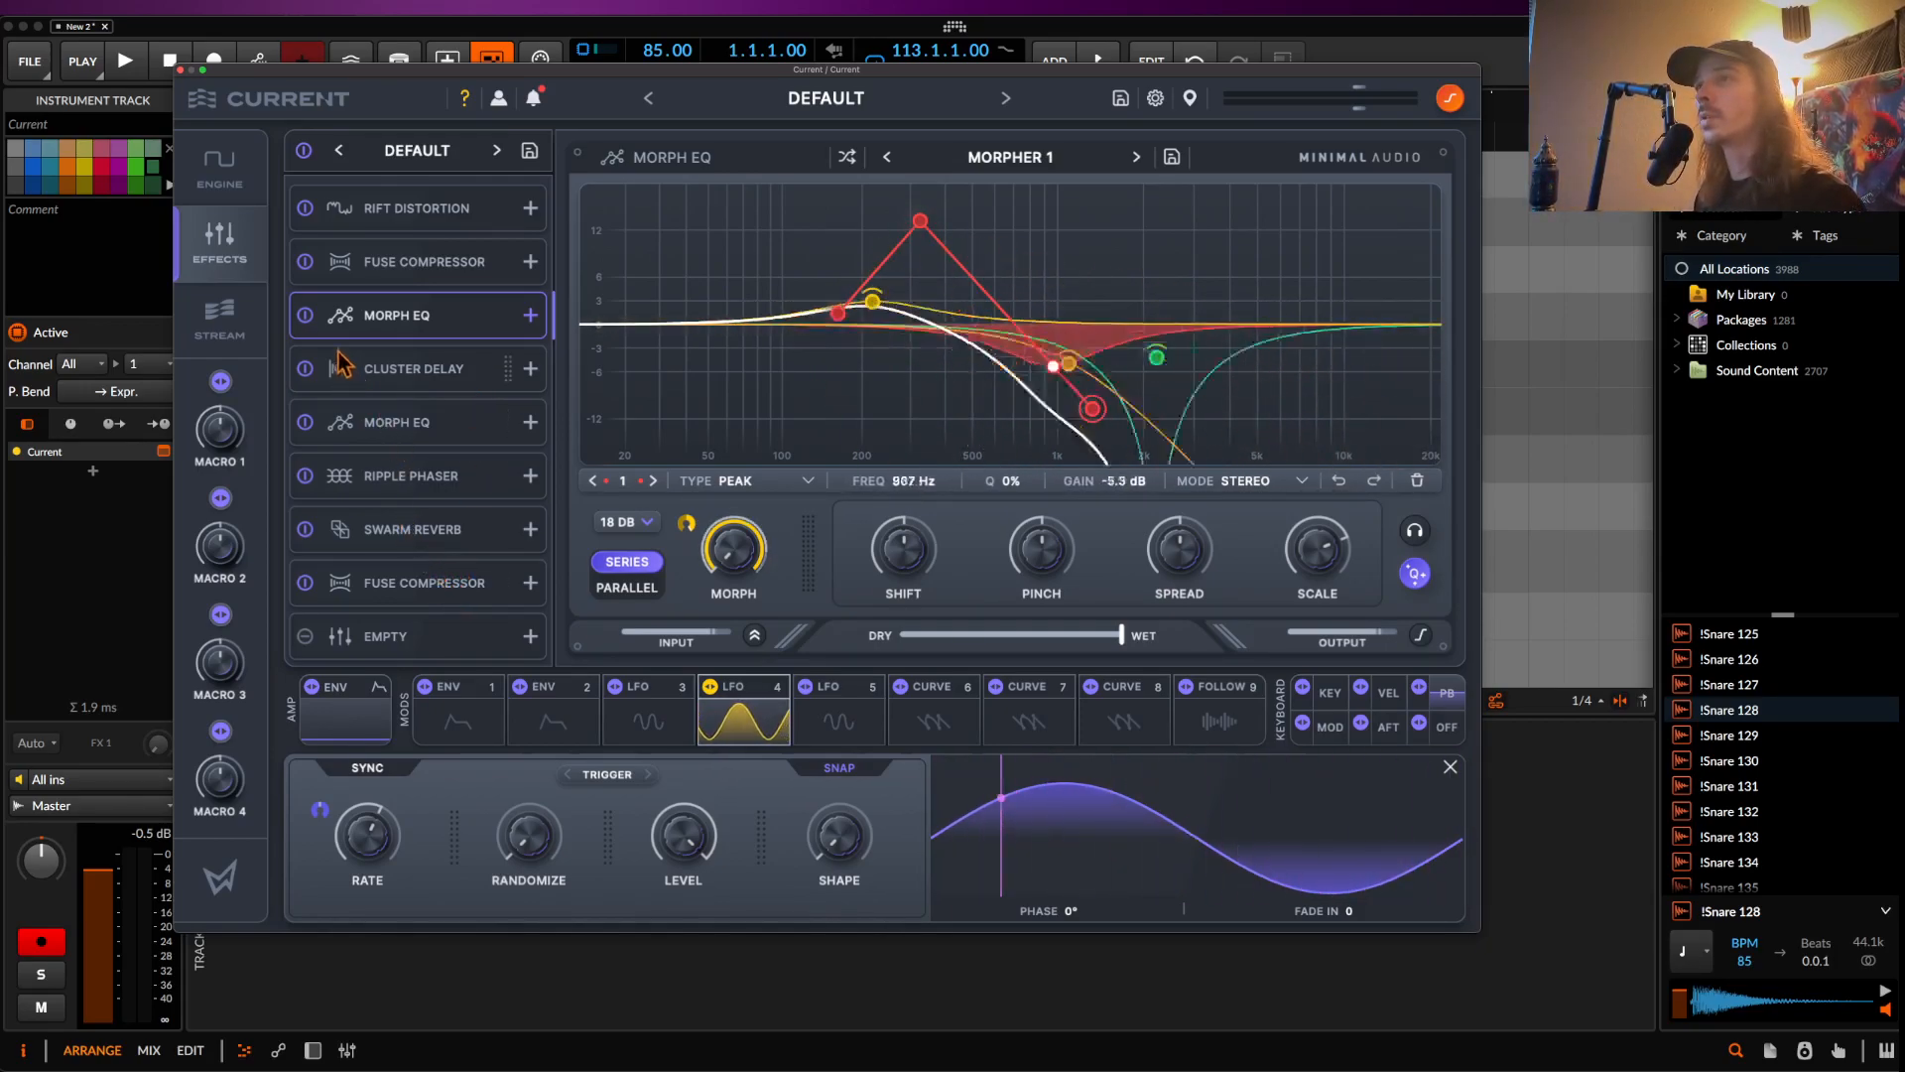
{"action": "left_click", "coordinate": [531, 315]}
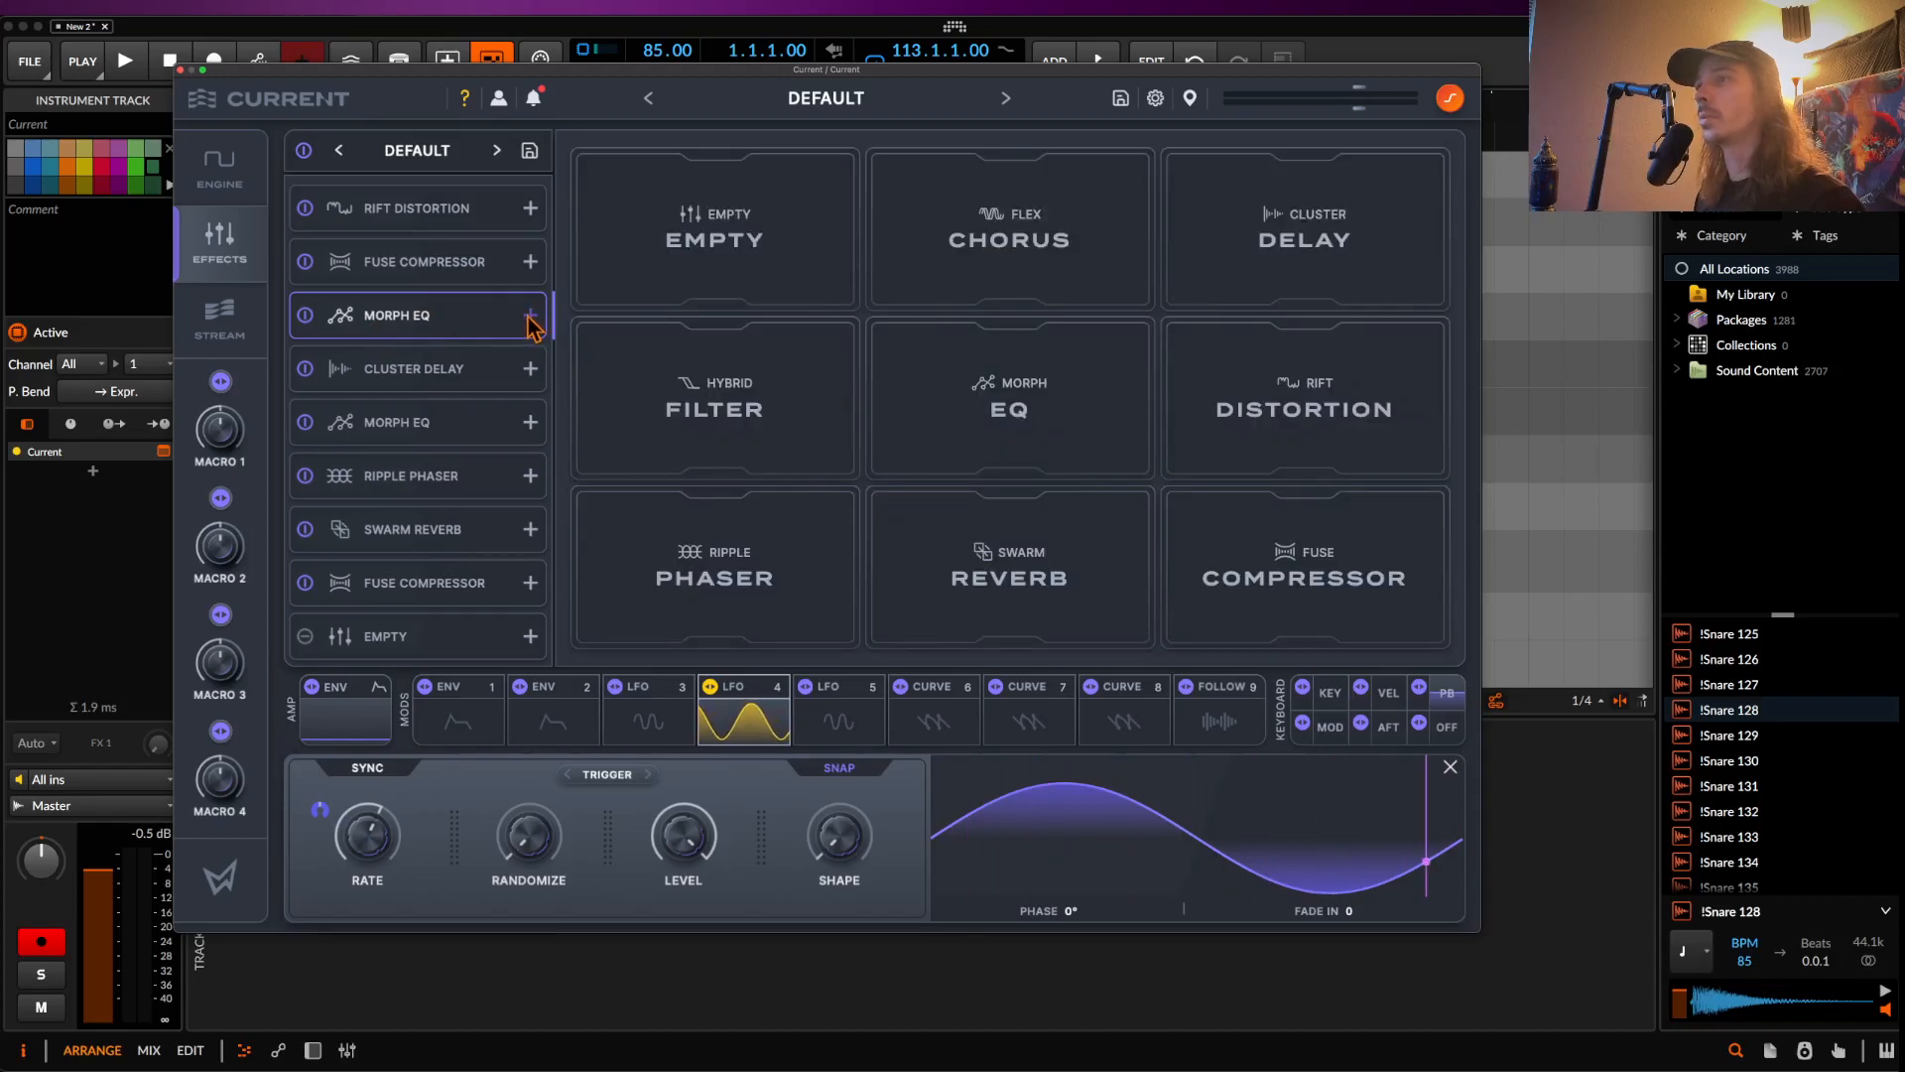
{"action": "left_click", "coordinate": [963, 380]}
{"action": "left_click", "coordinate": [531, 314]}
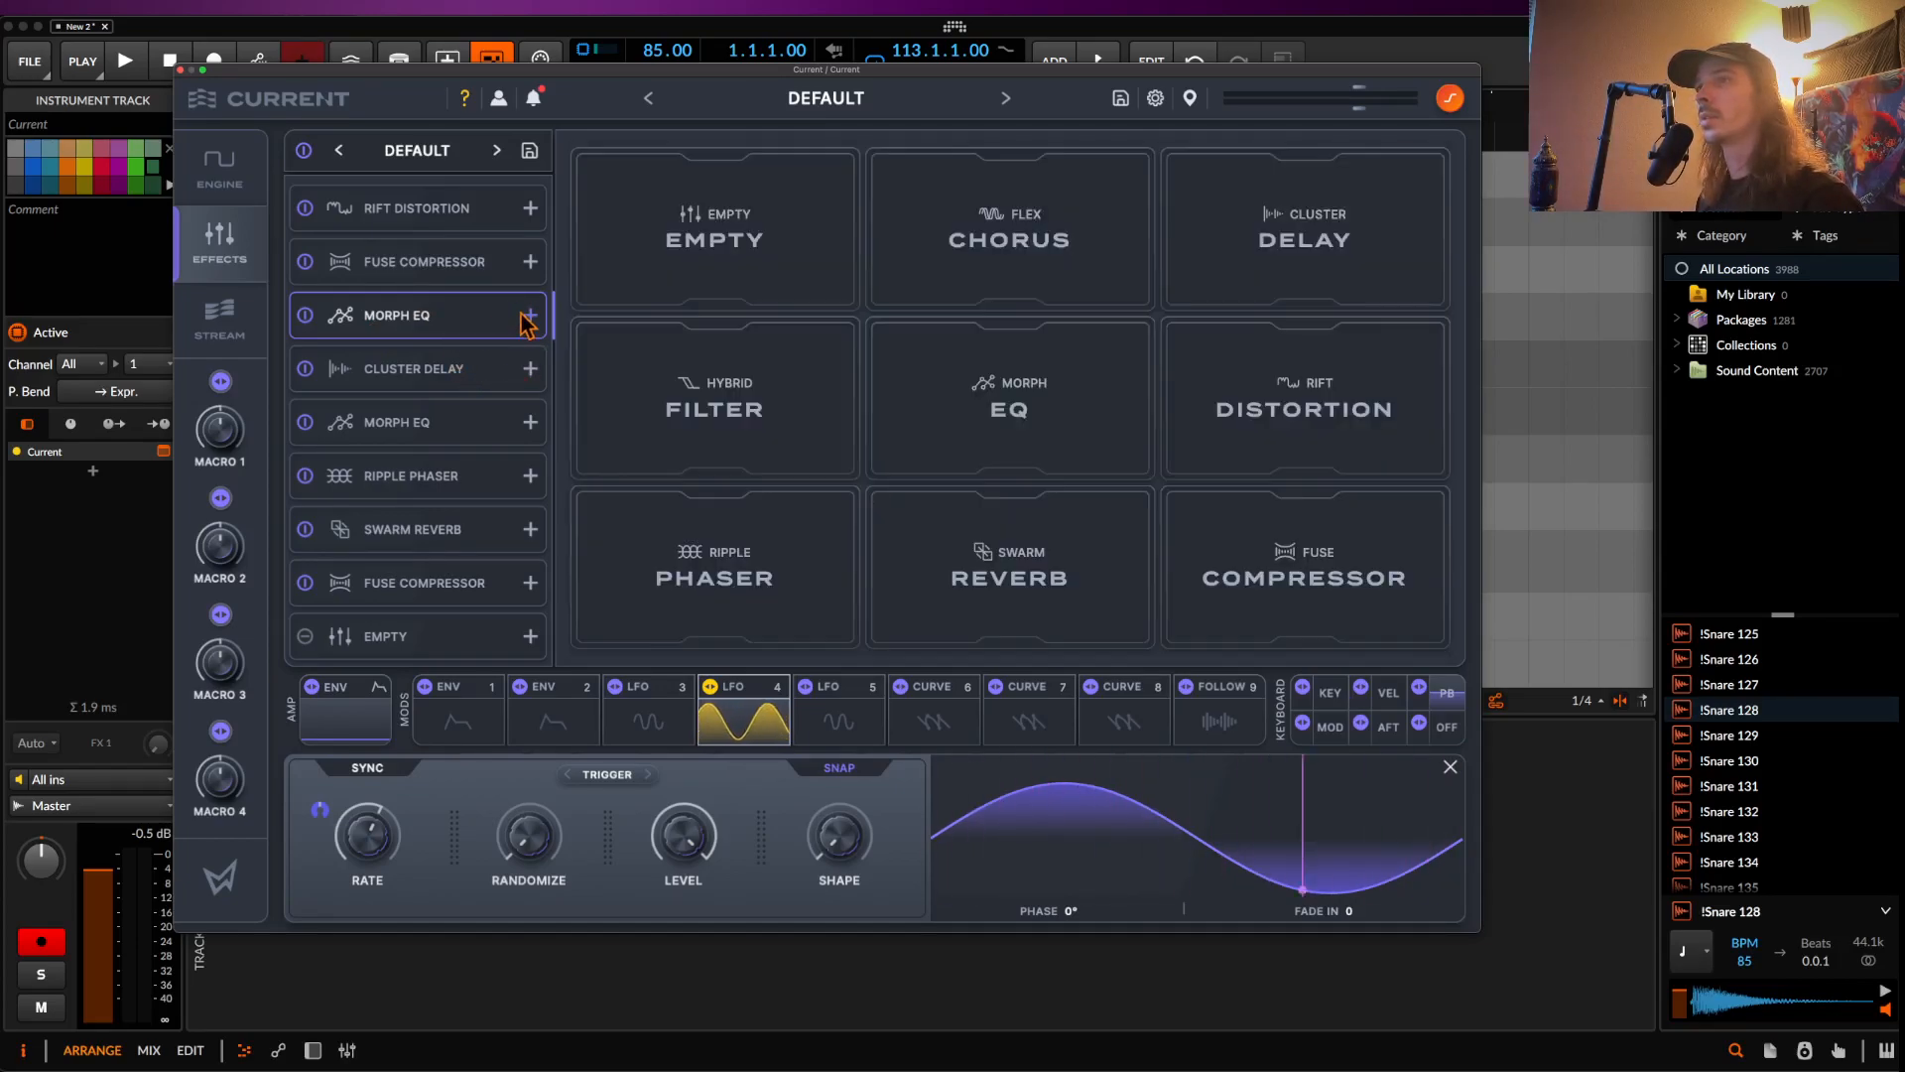
{"action": "left_click", "coordinate": [764, 405]}
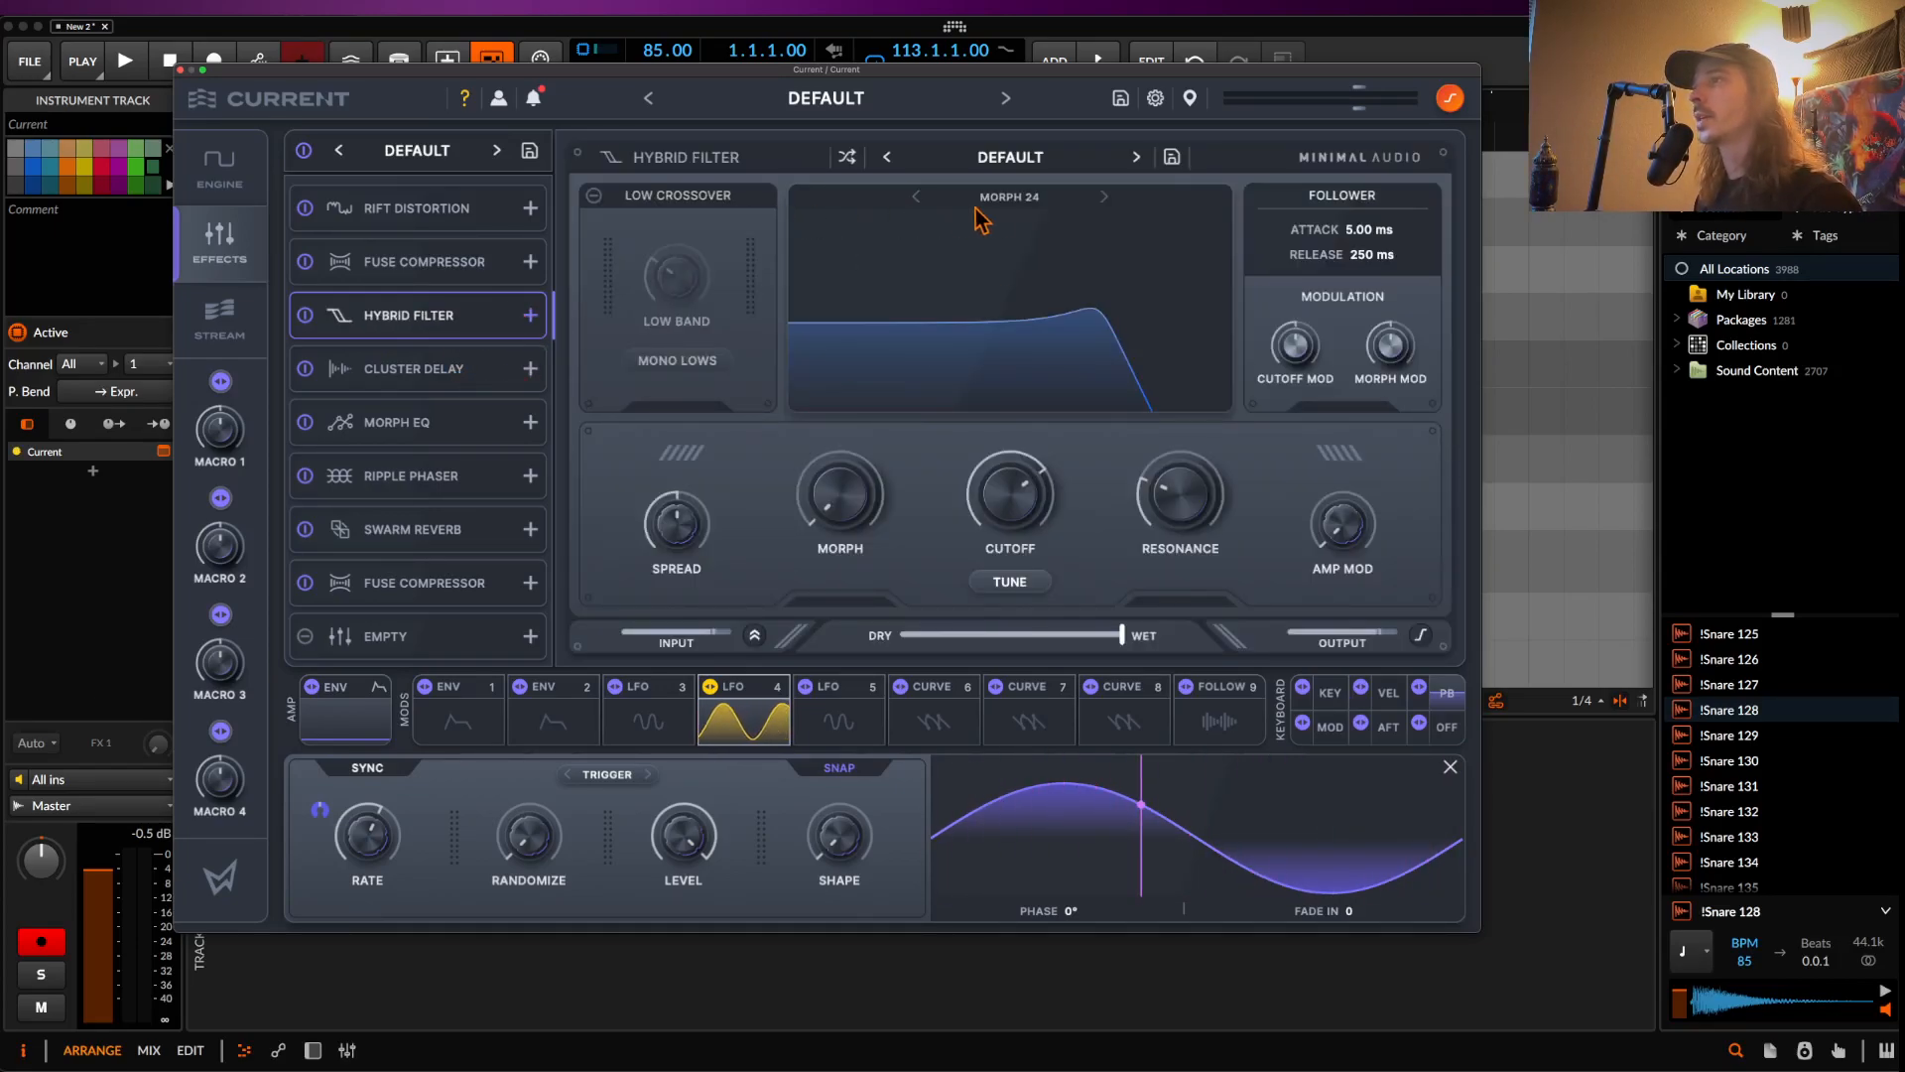
- Change the Hybrid Filter's type to the basic BP 12 band-pass
{"action": "mouse_move", "coordinate": [857, 493]}
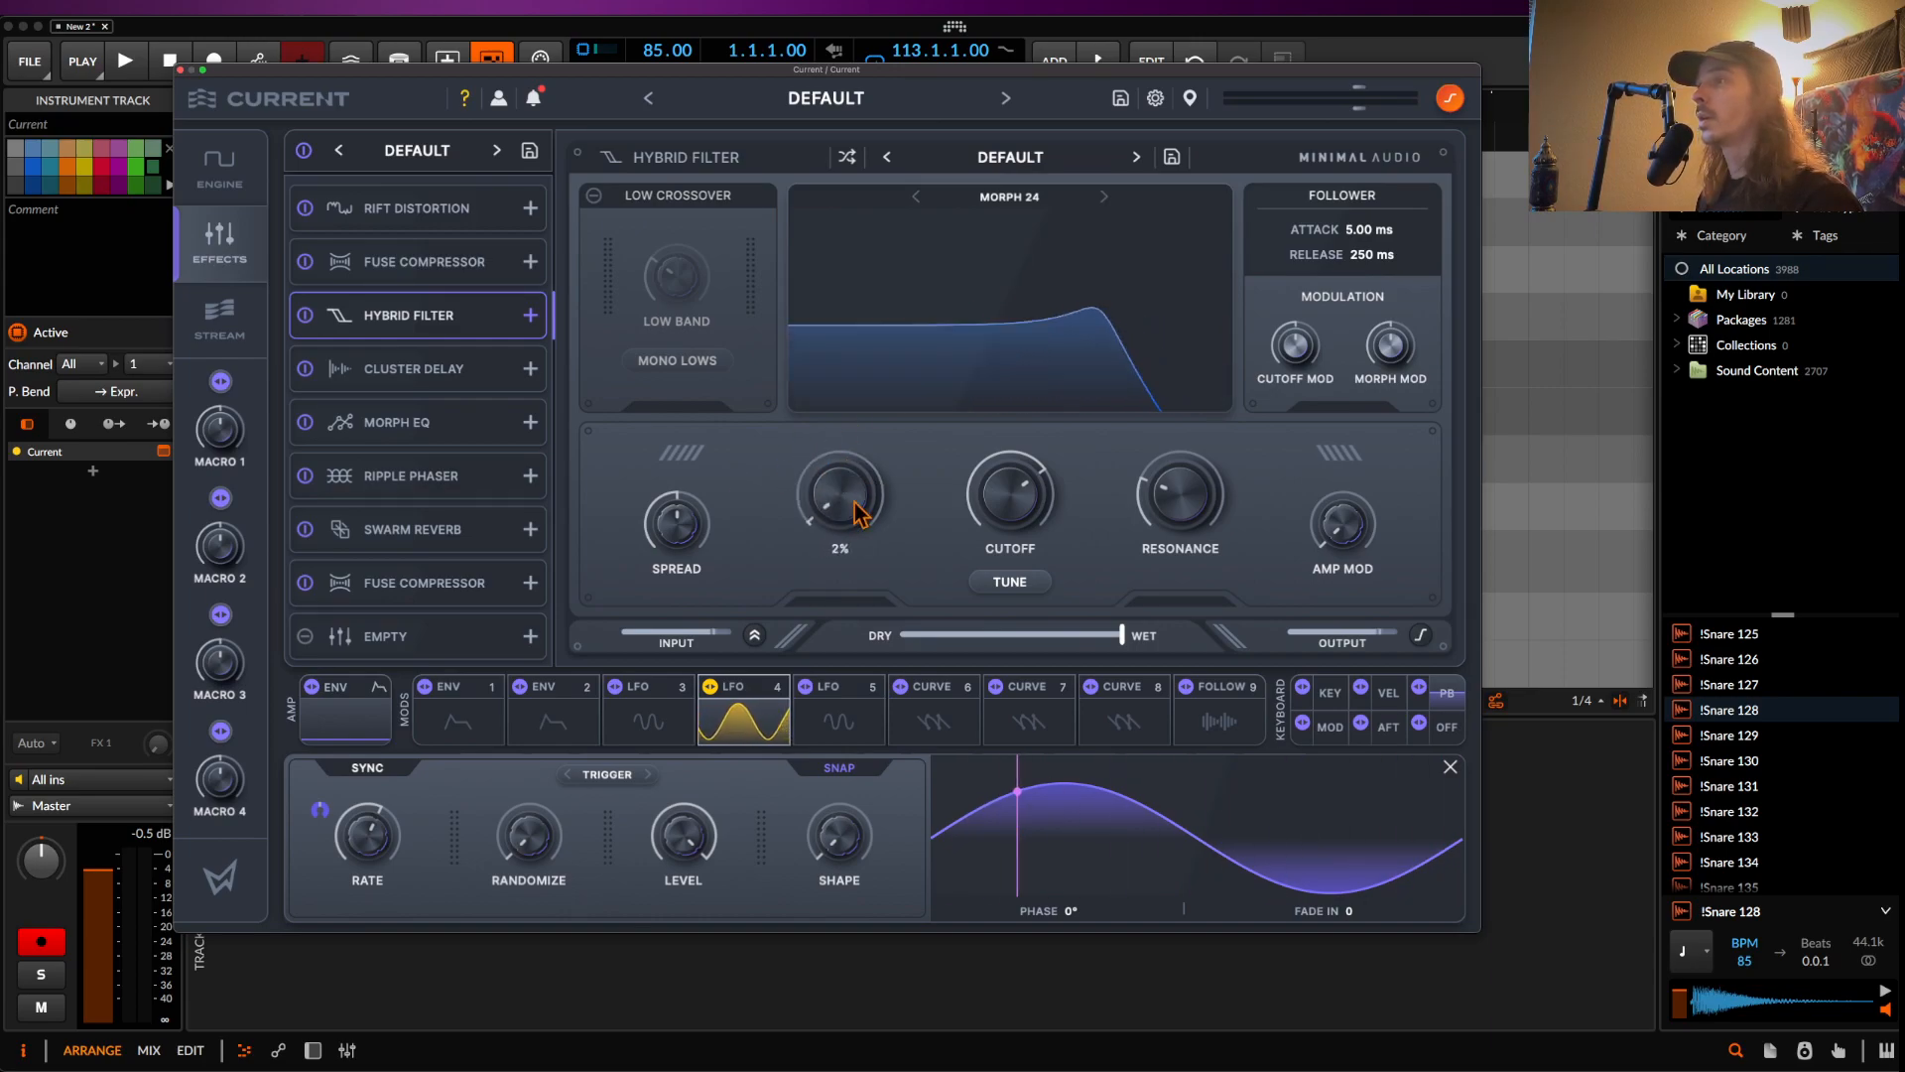
{"action": "mouse_move", "coordinate": [859, 882]}
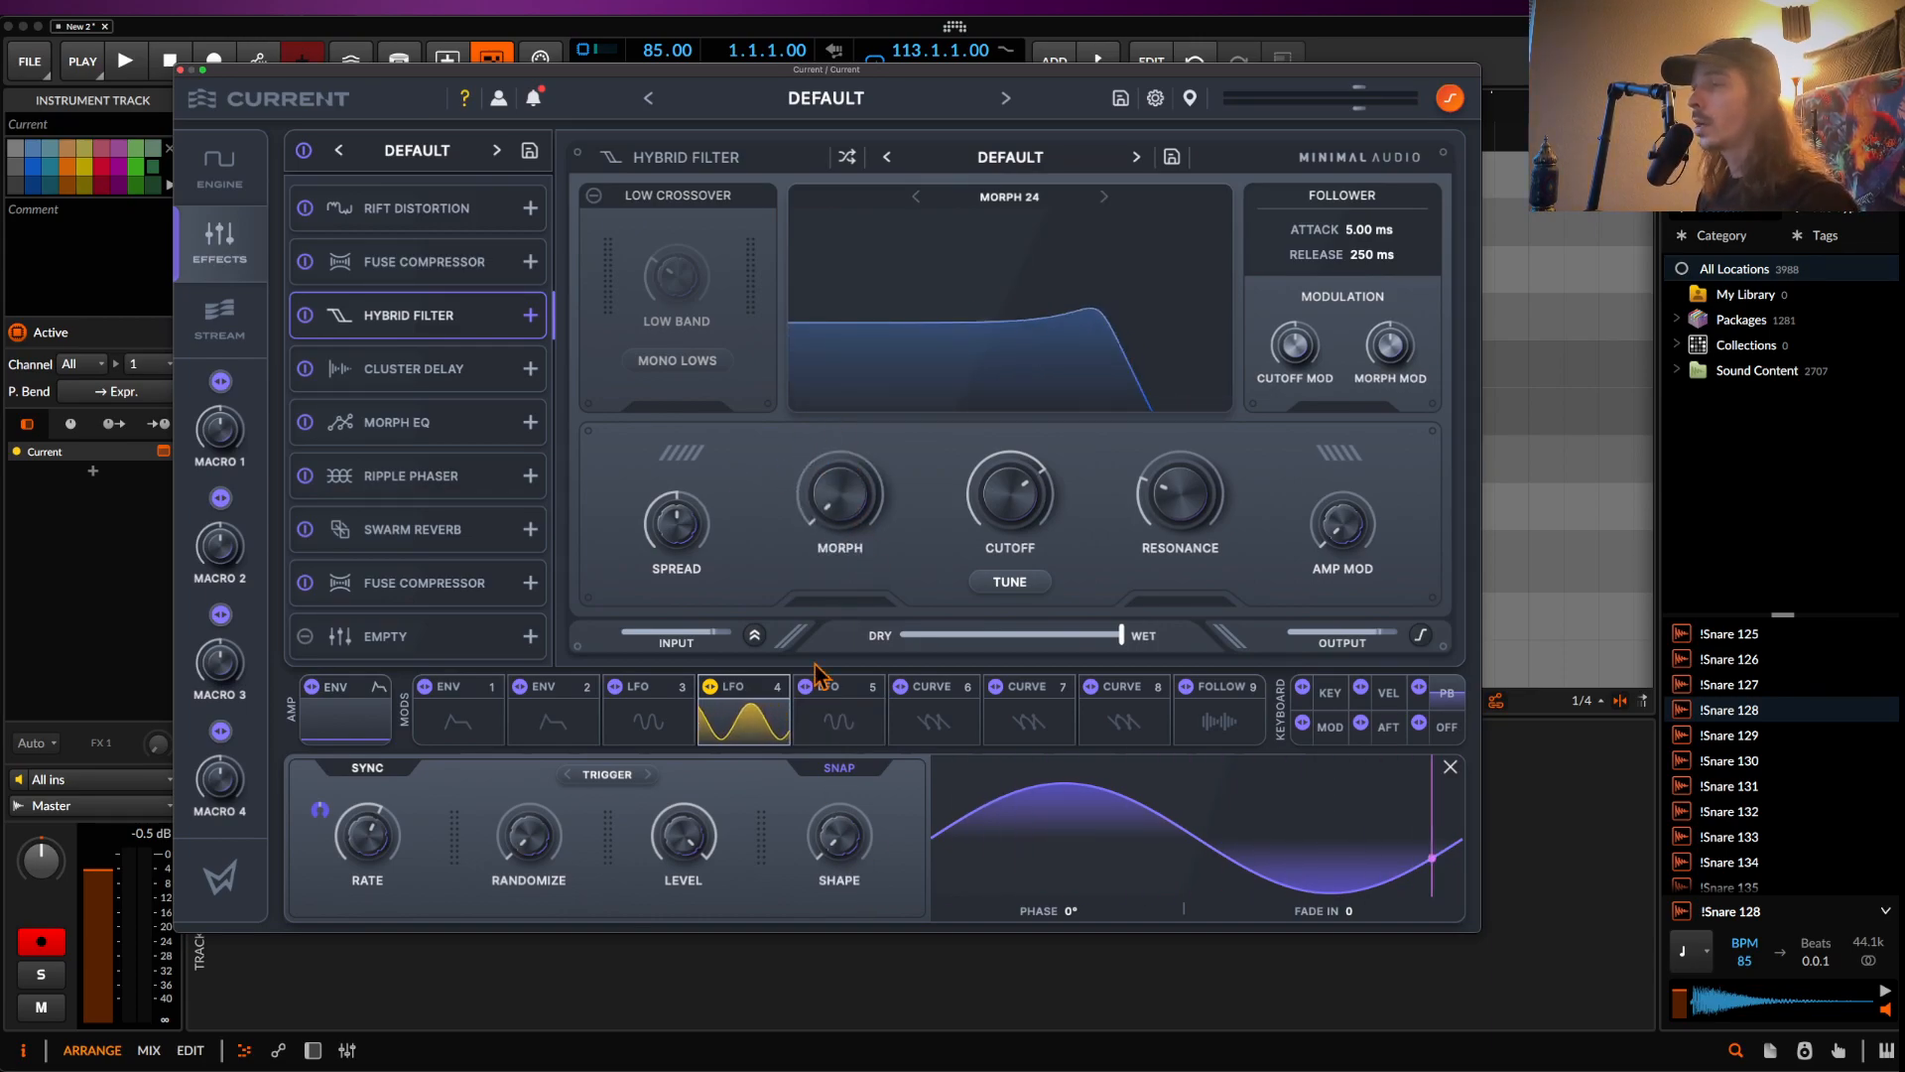
{"action": "left_click", "coordinate": [962, 198]}
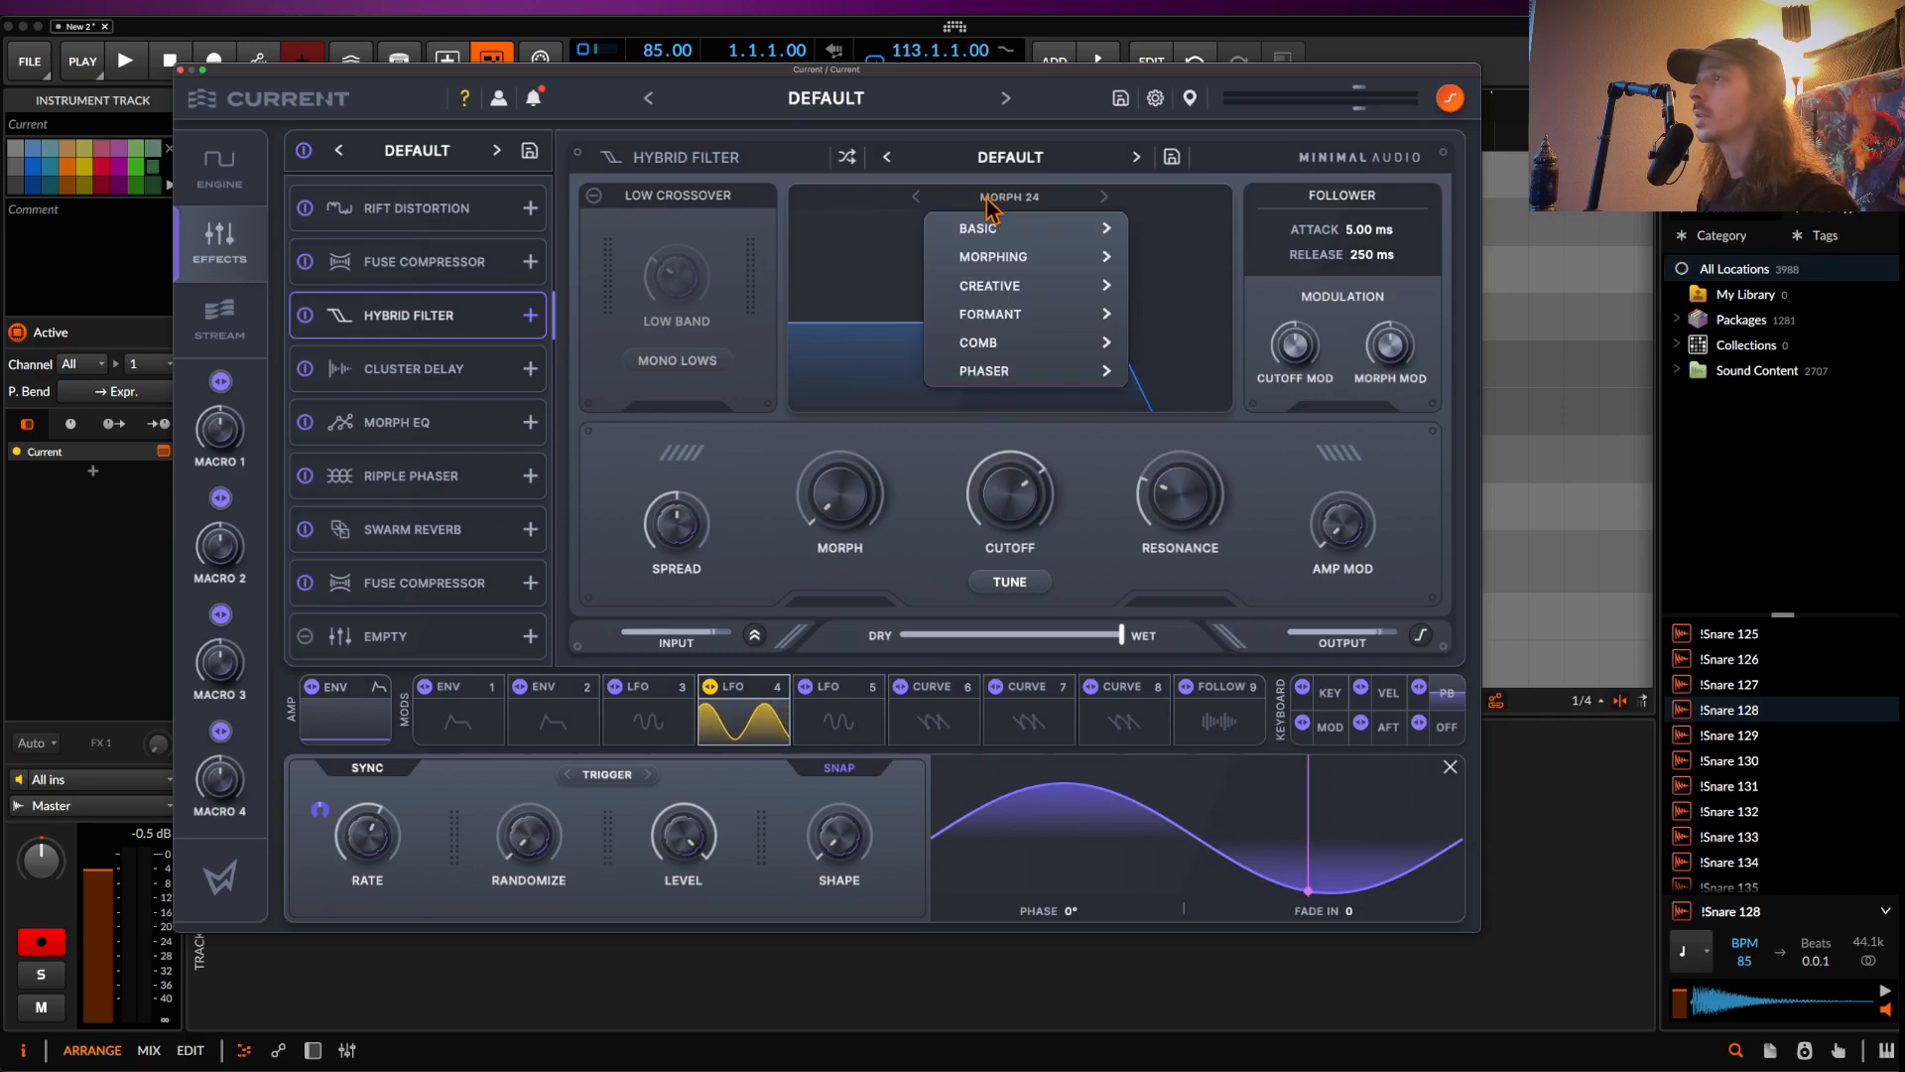
{"action": "mouse_move", "coordinate": [1005, 232]}
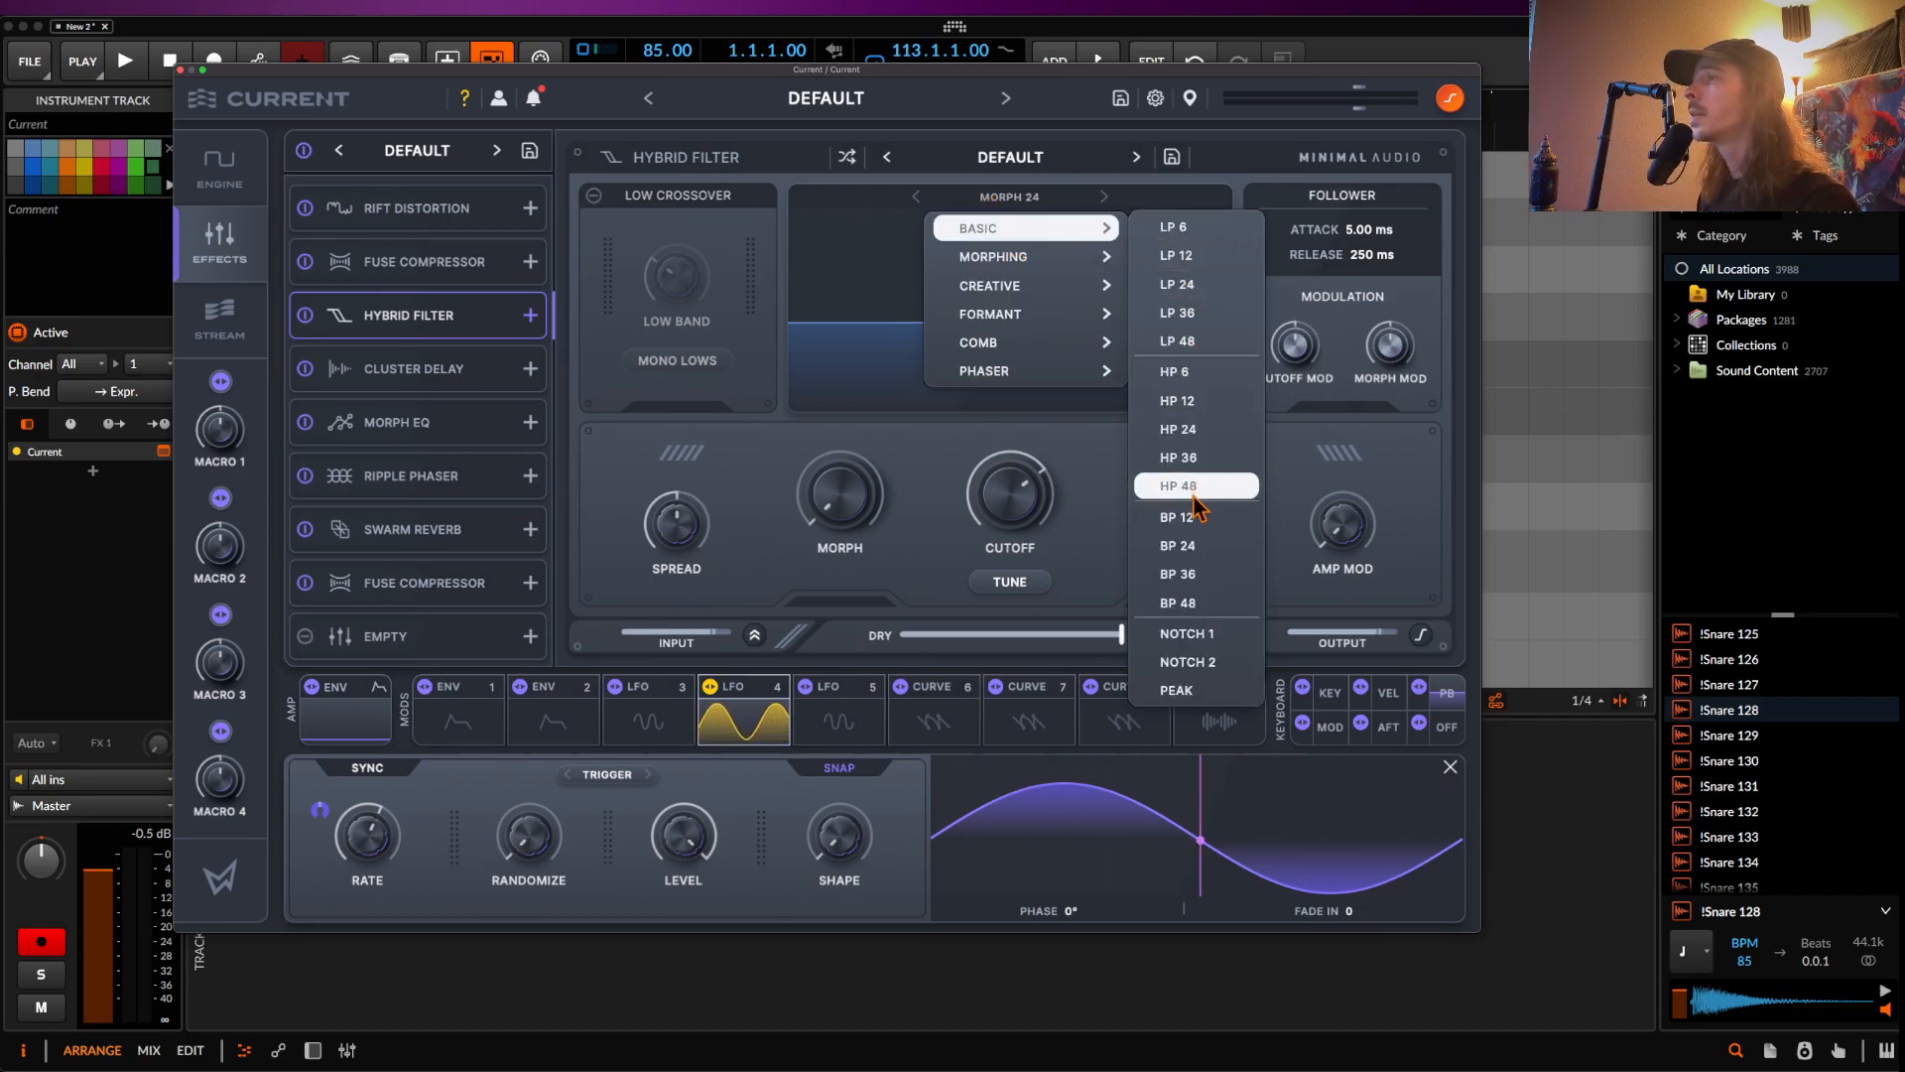
{"action": "left_click", "coordinate": [1181, 518]}
- Lower the Hybrid Filter's cutoff and modulate it with LFO 4, with the effect mix fully wet
{"action": "left_click_drag", "start_coordinate": [1010, 516], "coordinate": [1010, 596]}
{"action": "left_click_drag", "start_coordinate": [1107, 643], "coordinate": [1069, 640]}
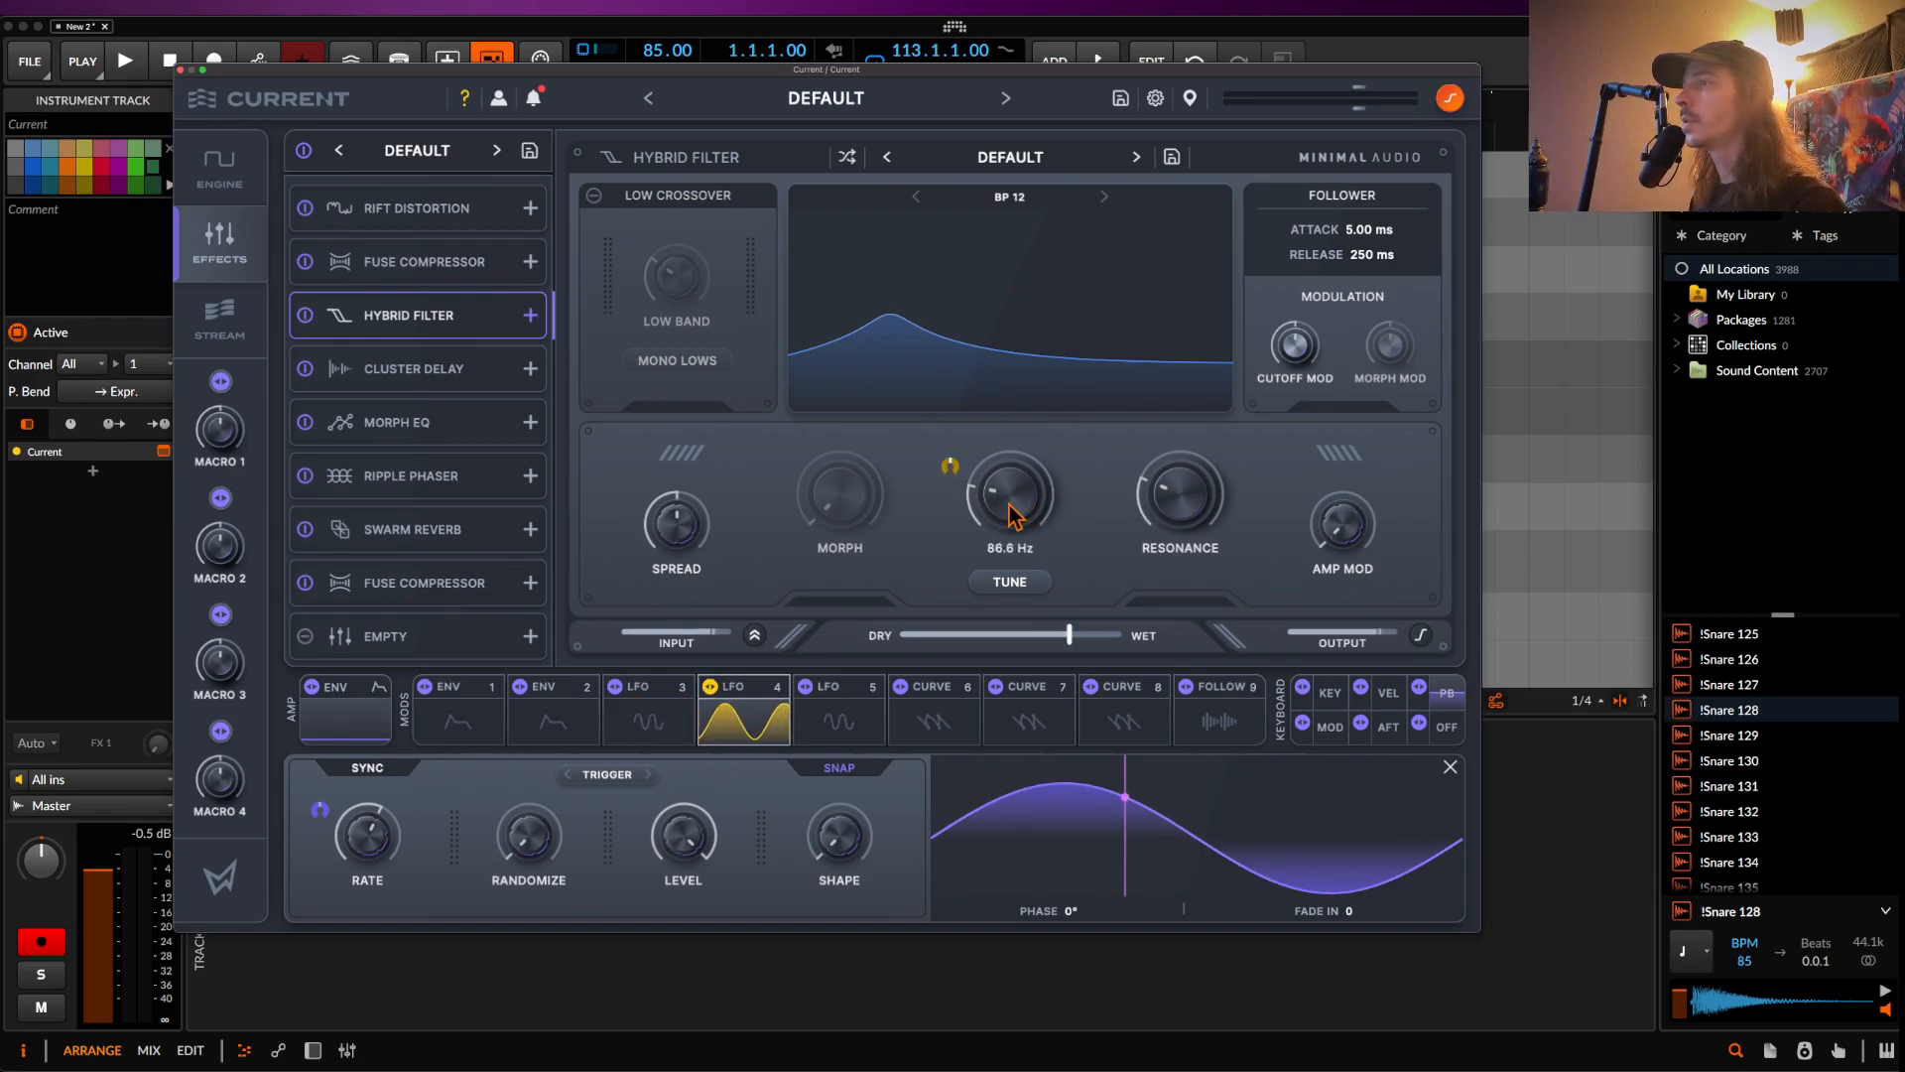
{"action": "left_click_drag", "start_coordinate": [947, 468], "coordinate": [943, 388]}
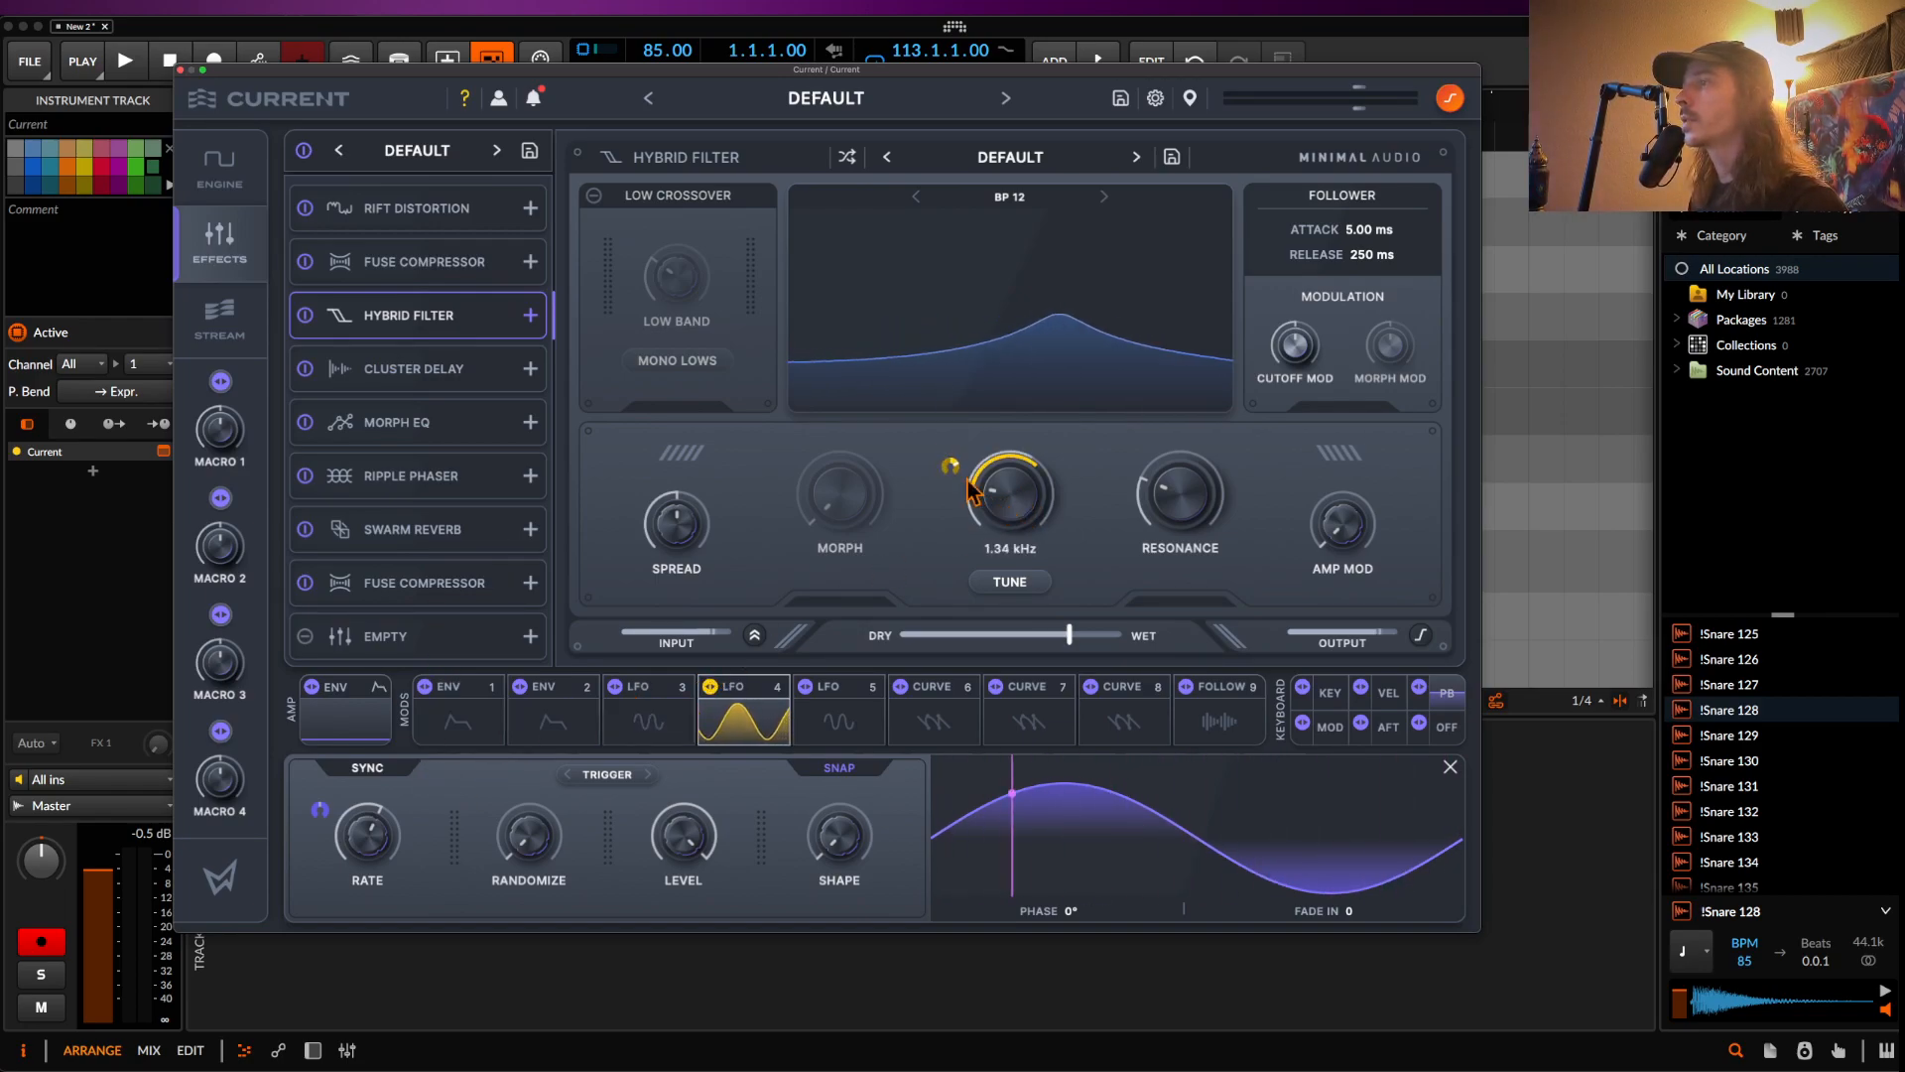
{"action": "left_click_drag", "start_coordinate": [1008, 498], "coordinate": [1003, 546]}
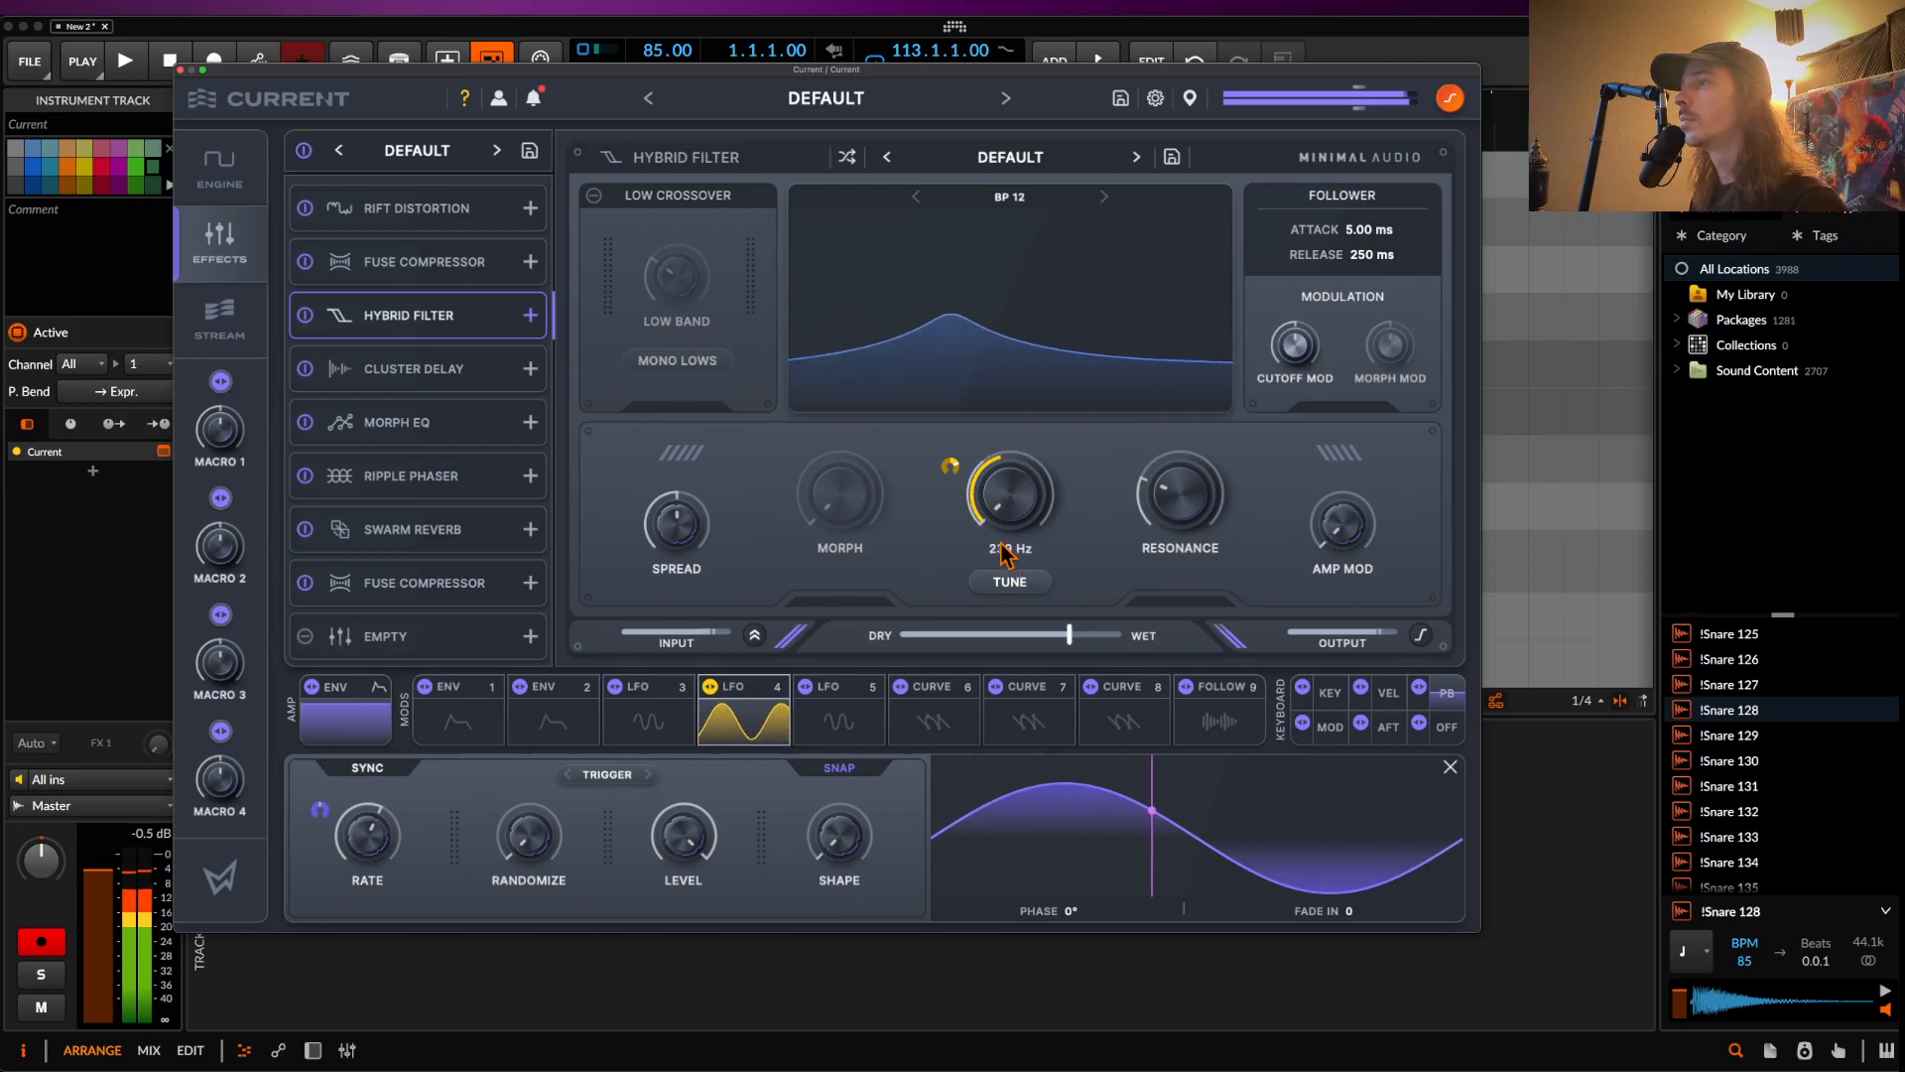
{"action": "left_click_drag", "start_coordinate": [1071, 634], "coordinate": [1199, 632]}
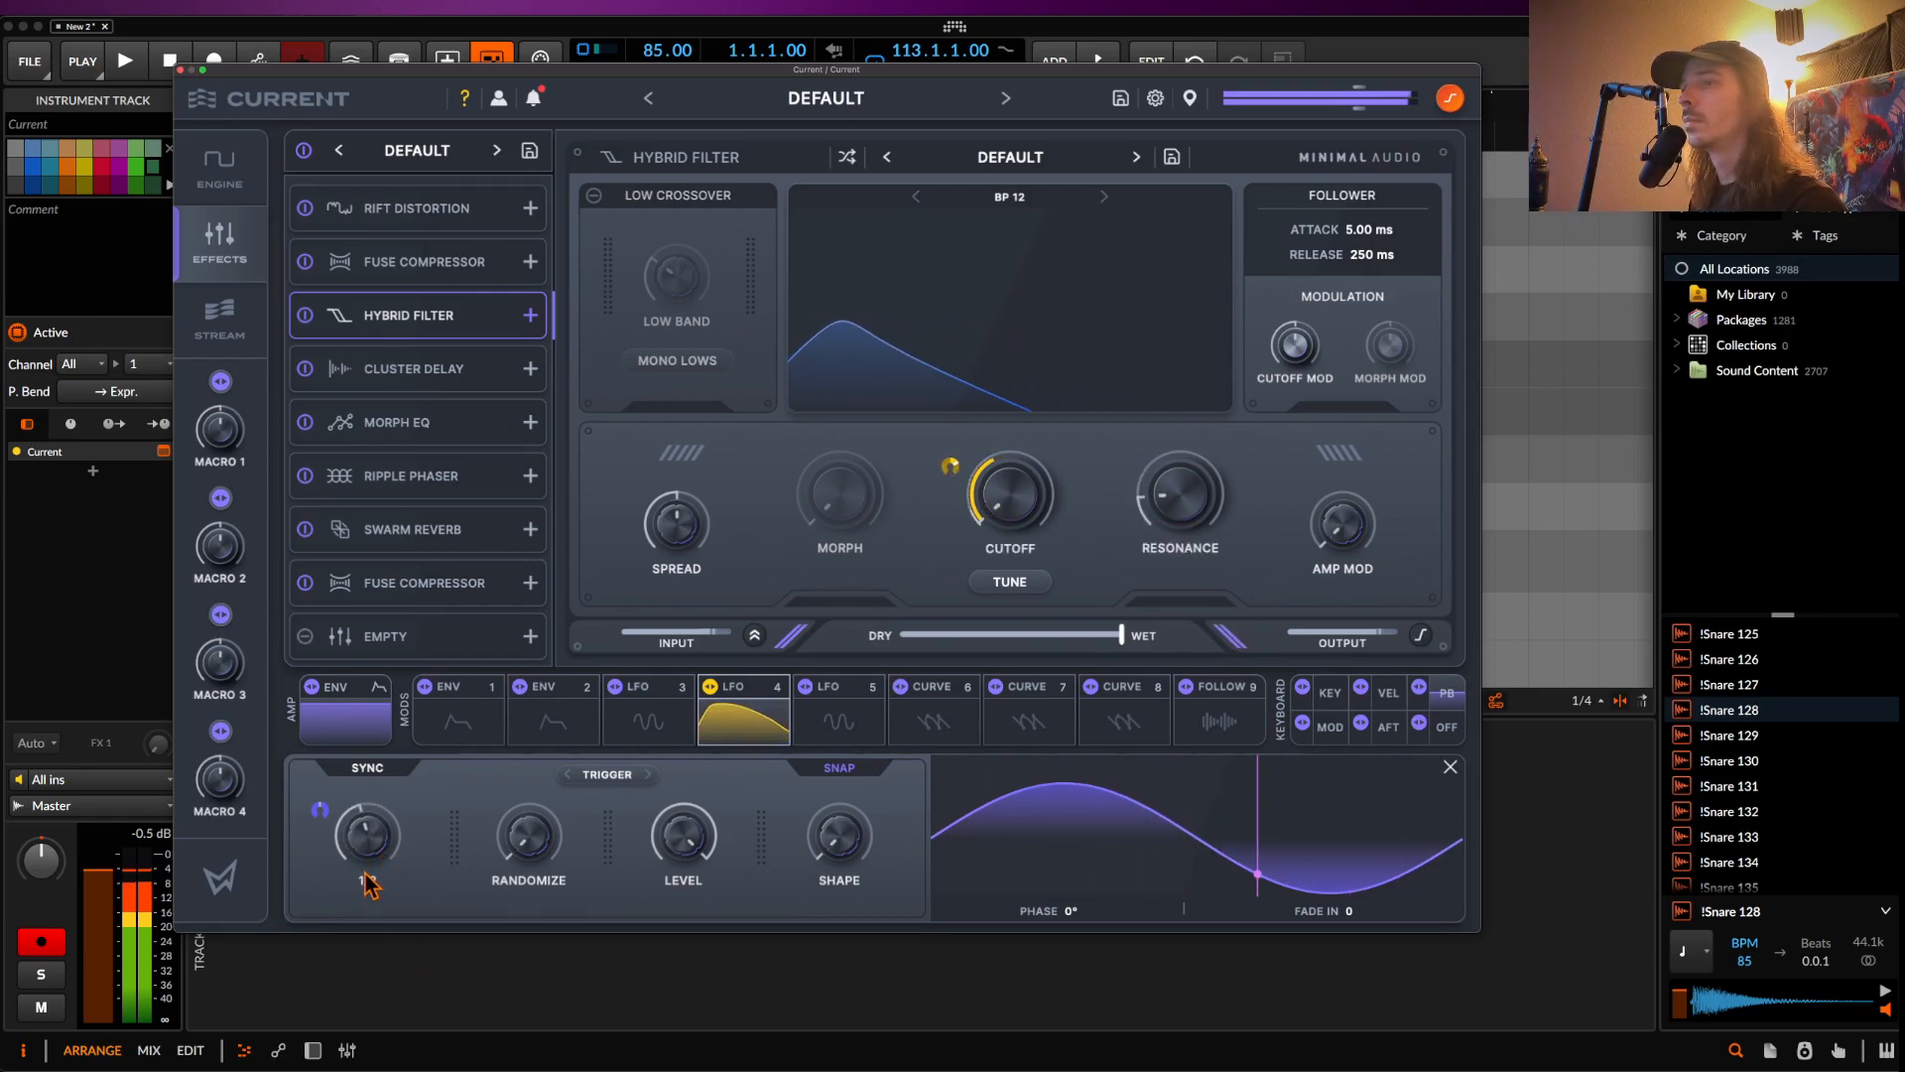
- Slow down LFO 4's rate and raise the amount of pitch-bend modulation applied to it
{"action": "left_click_drag", "start_coordinate": [319, 811], "coordinate": [316, 753]}
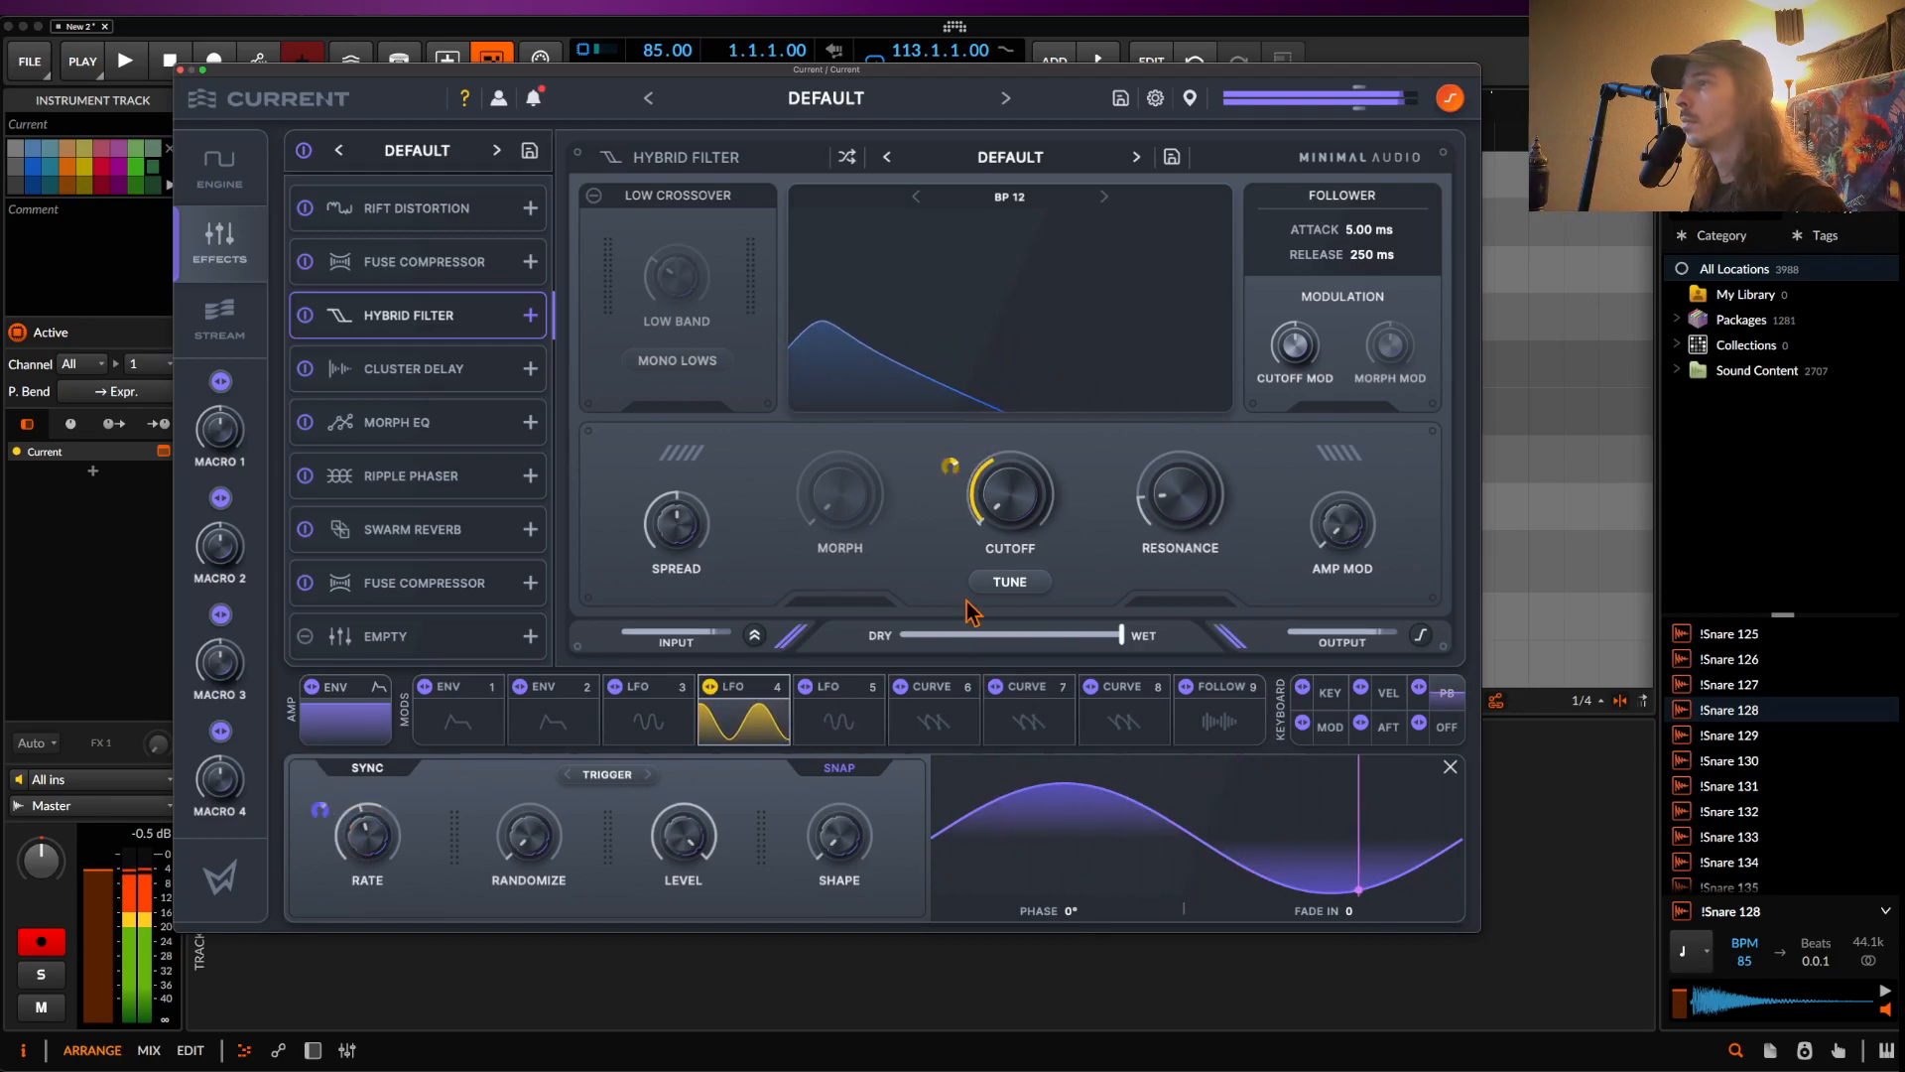
- Set the Hybrid Filter's resonance to about 31% and wet mix to about 96%, and enable its output clipper
{"action": "left_click_drag", "start_coordinate": [1166, 526], "coordinate": [1171, 397]}
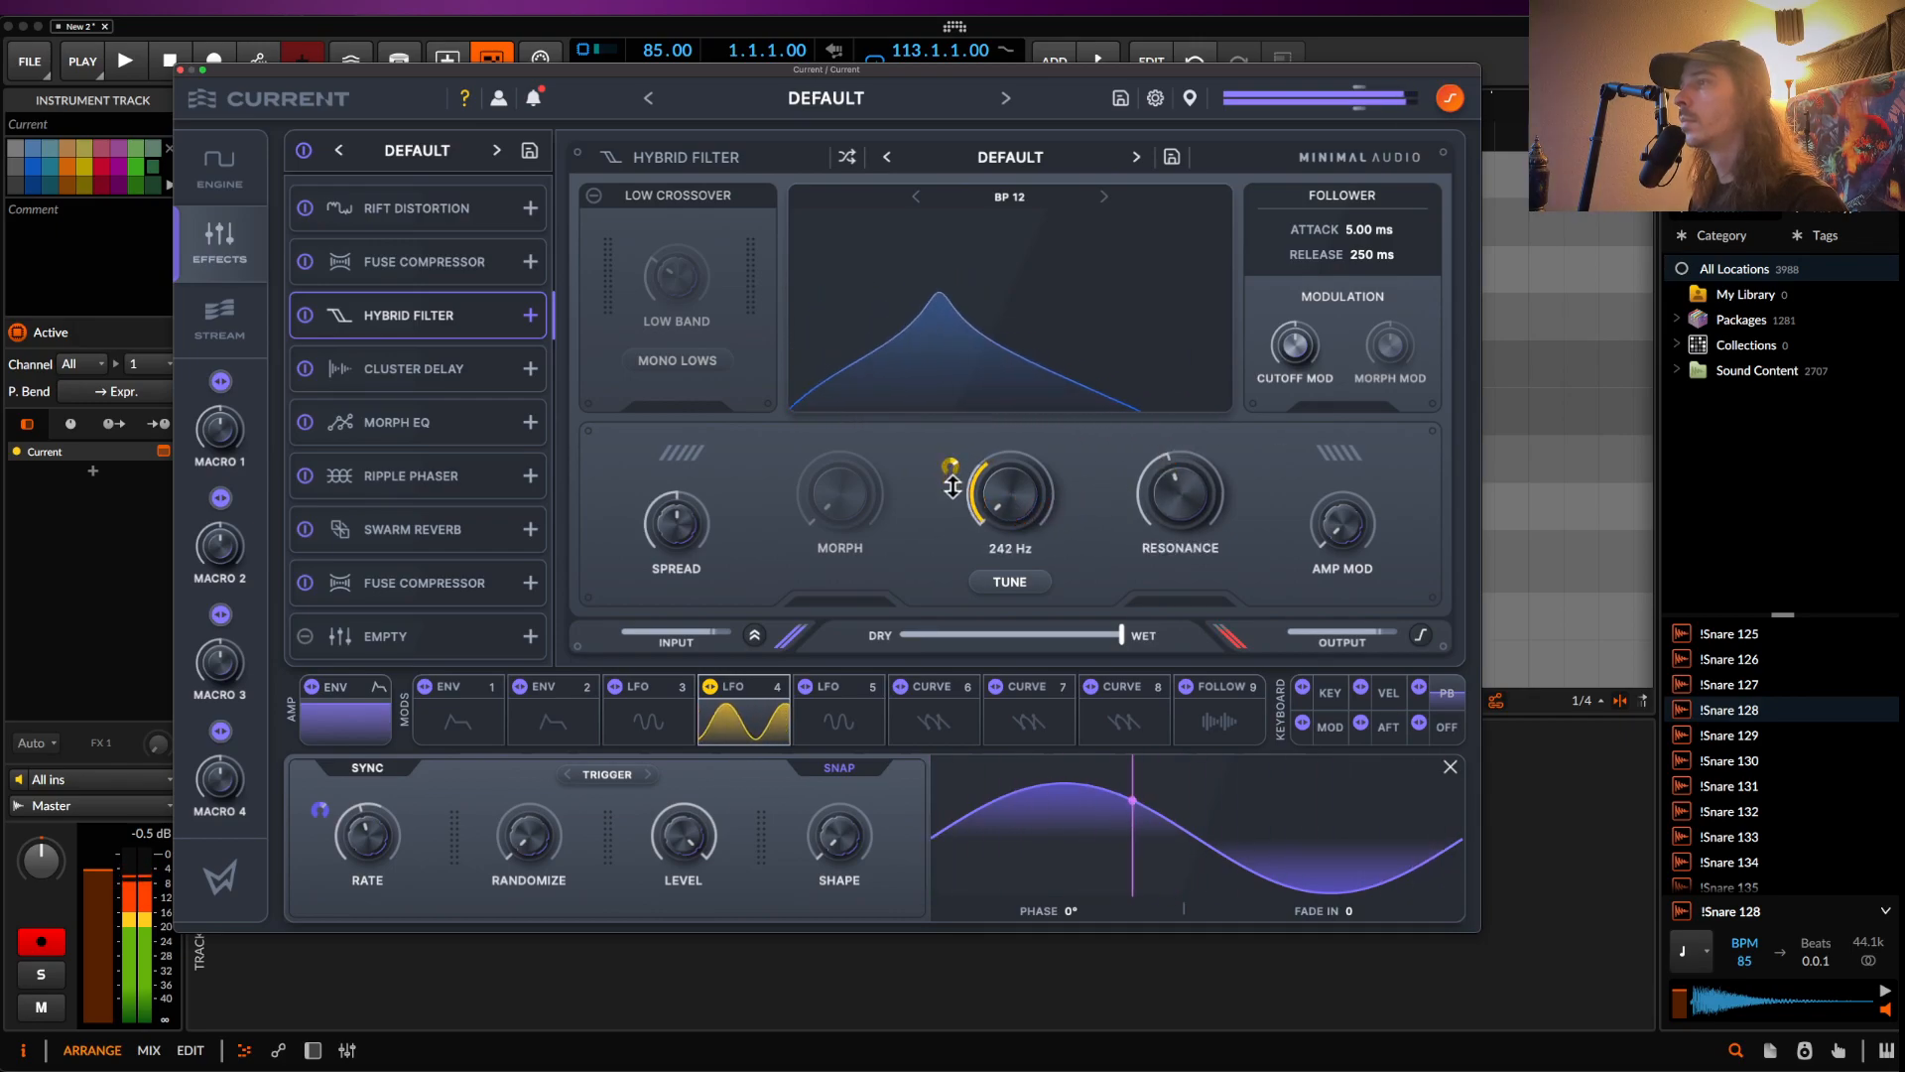
{"action": "mouse_move", "coordinate": [1161, 499]}
{"action": "left_mouse_down"}
{"action": "mouse_move", "coordinate": [1162, 460]}
{"action": "mouse_move", "coordinate": [1153, 495]}
{"action": "left_mouse_up"}
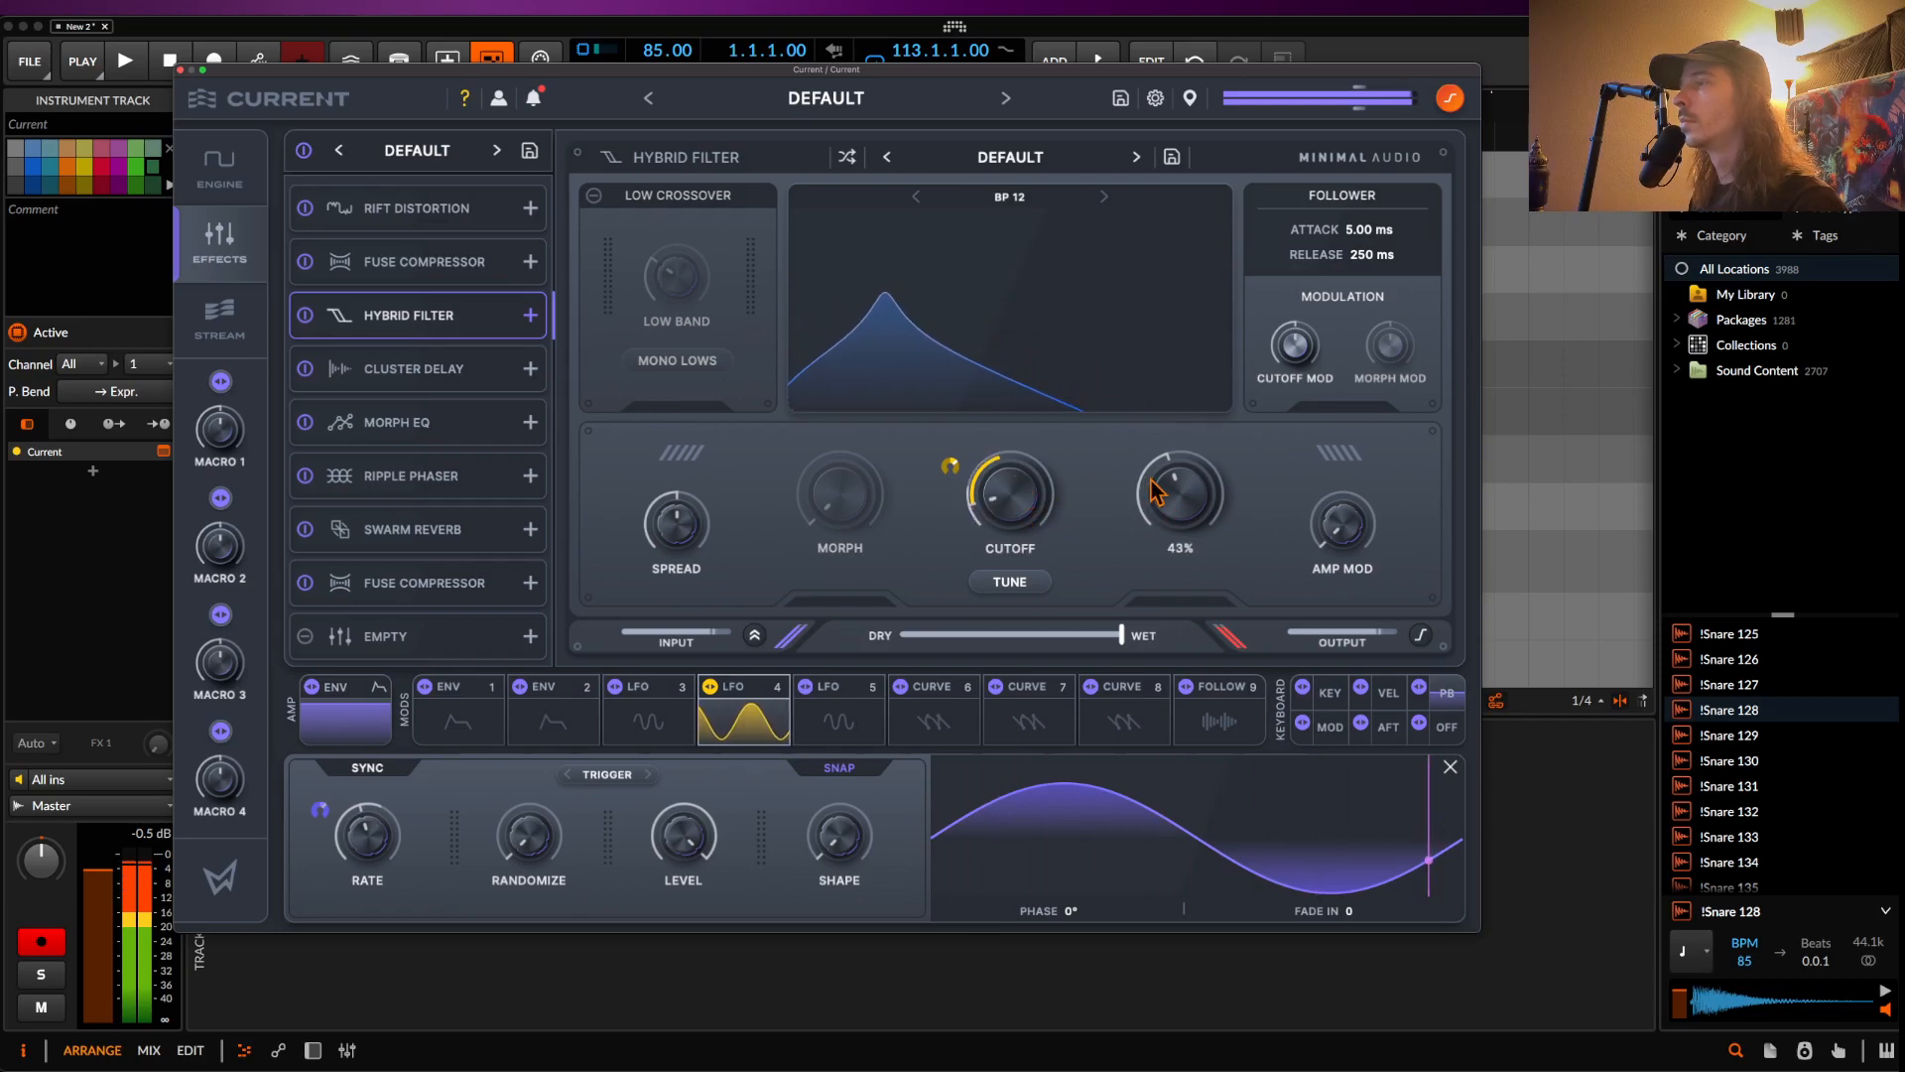
{"action": "left_click_drag", "start_coordinate": [1120, 638], "coordinate": [1109, 640]}
{"action": "left_click", "coordinate": [1421, 637]}
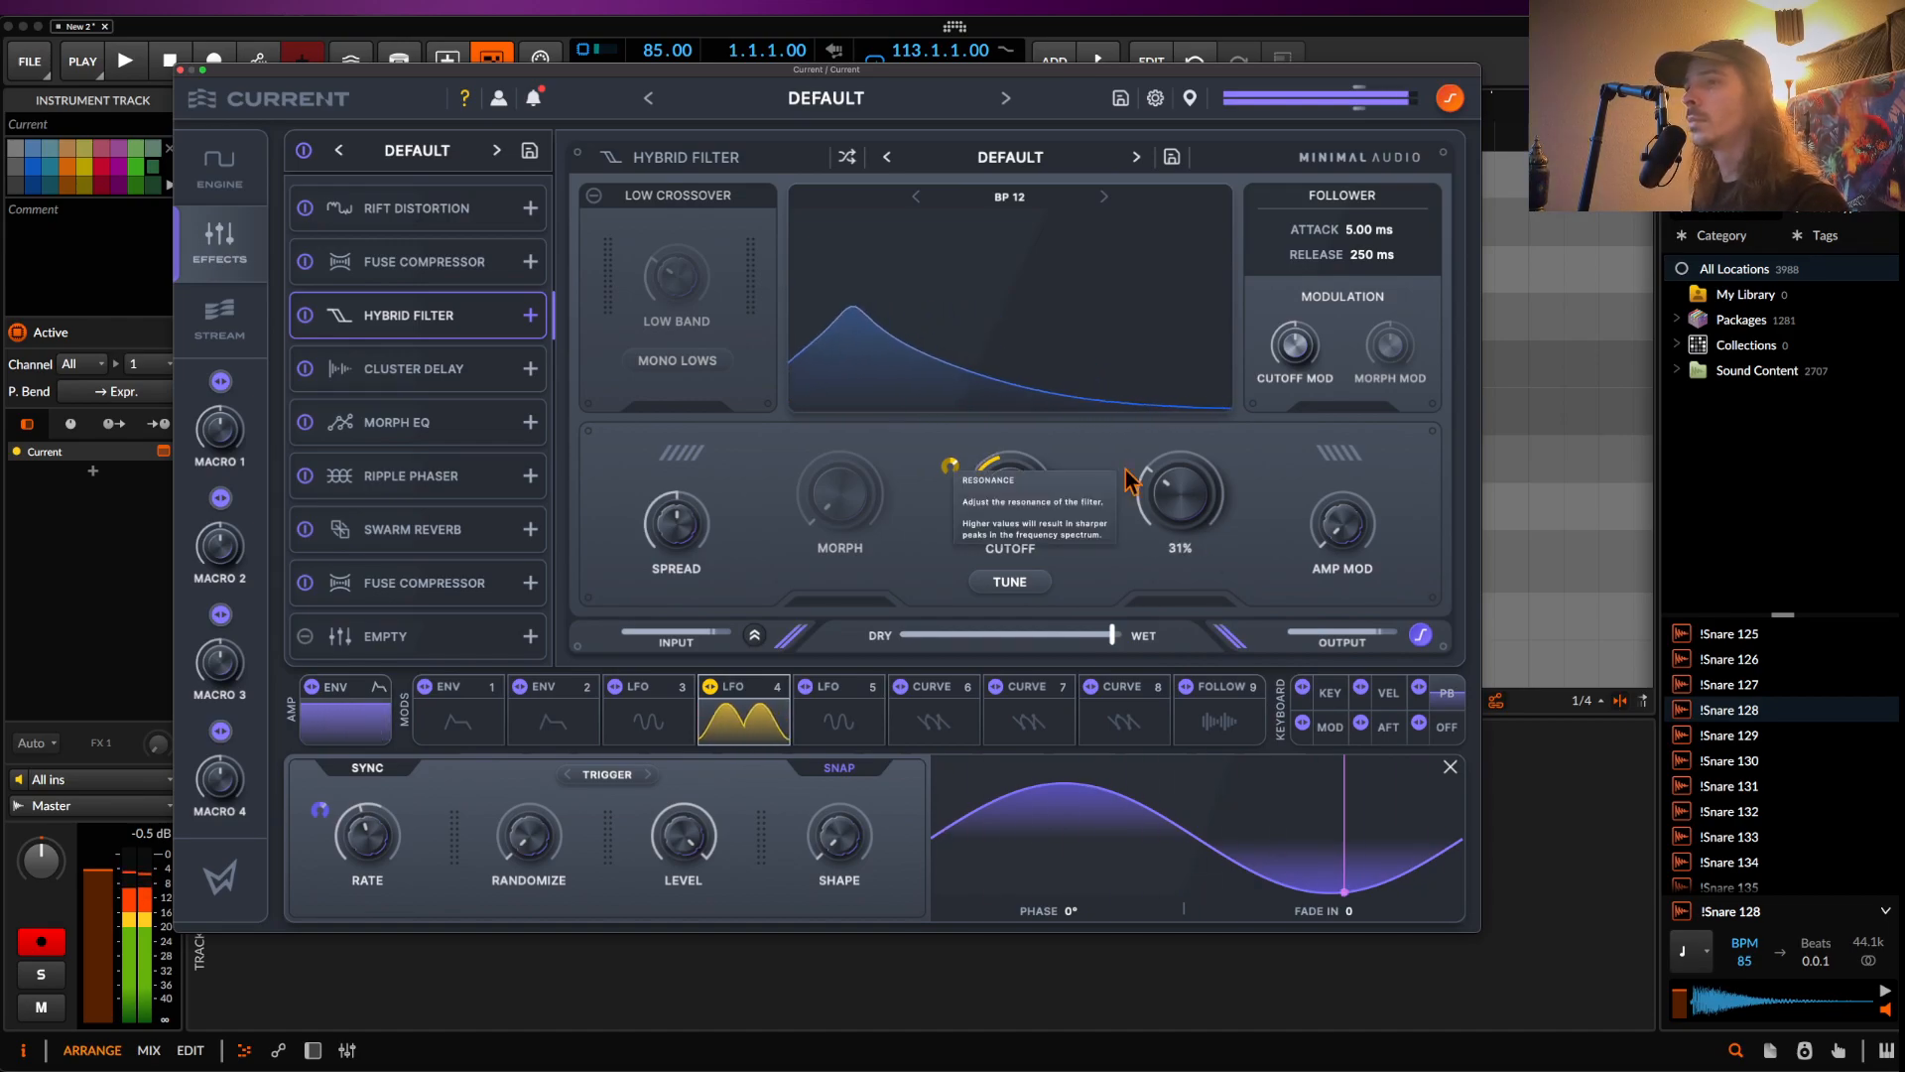
{"action": "left_click", "coordinate": [1450, 767]}
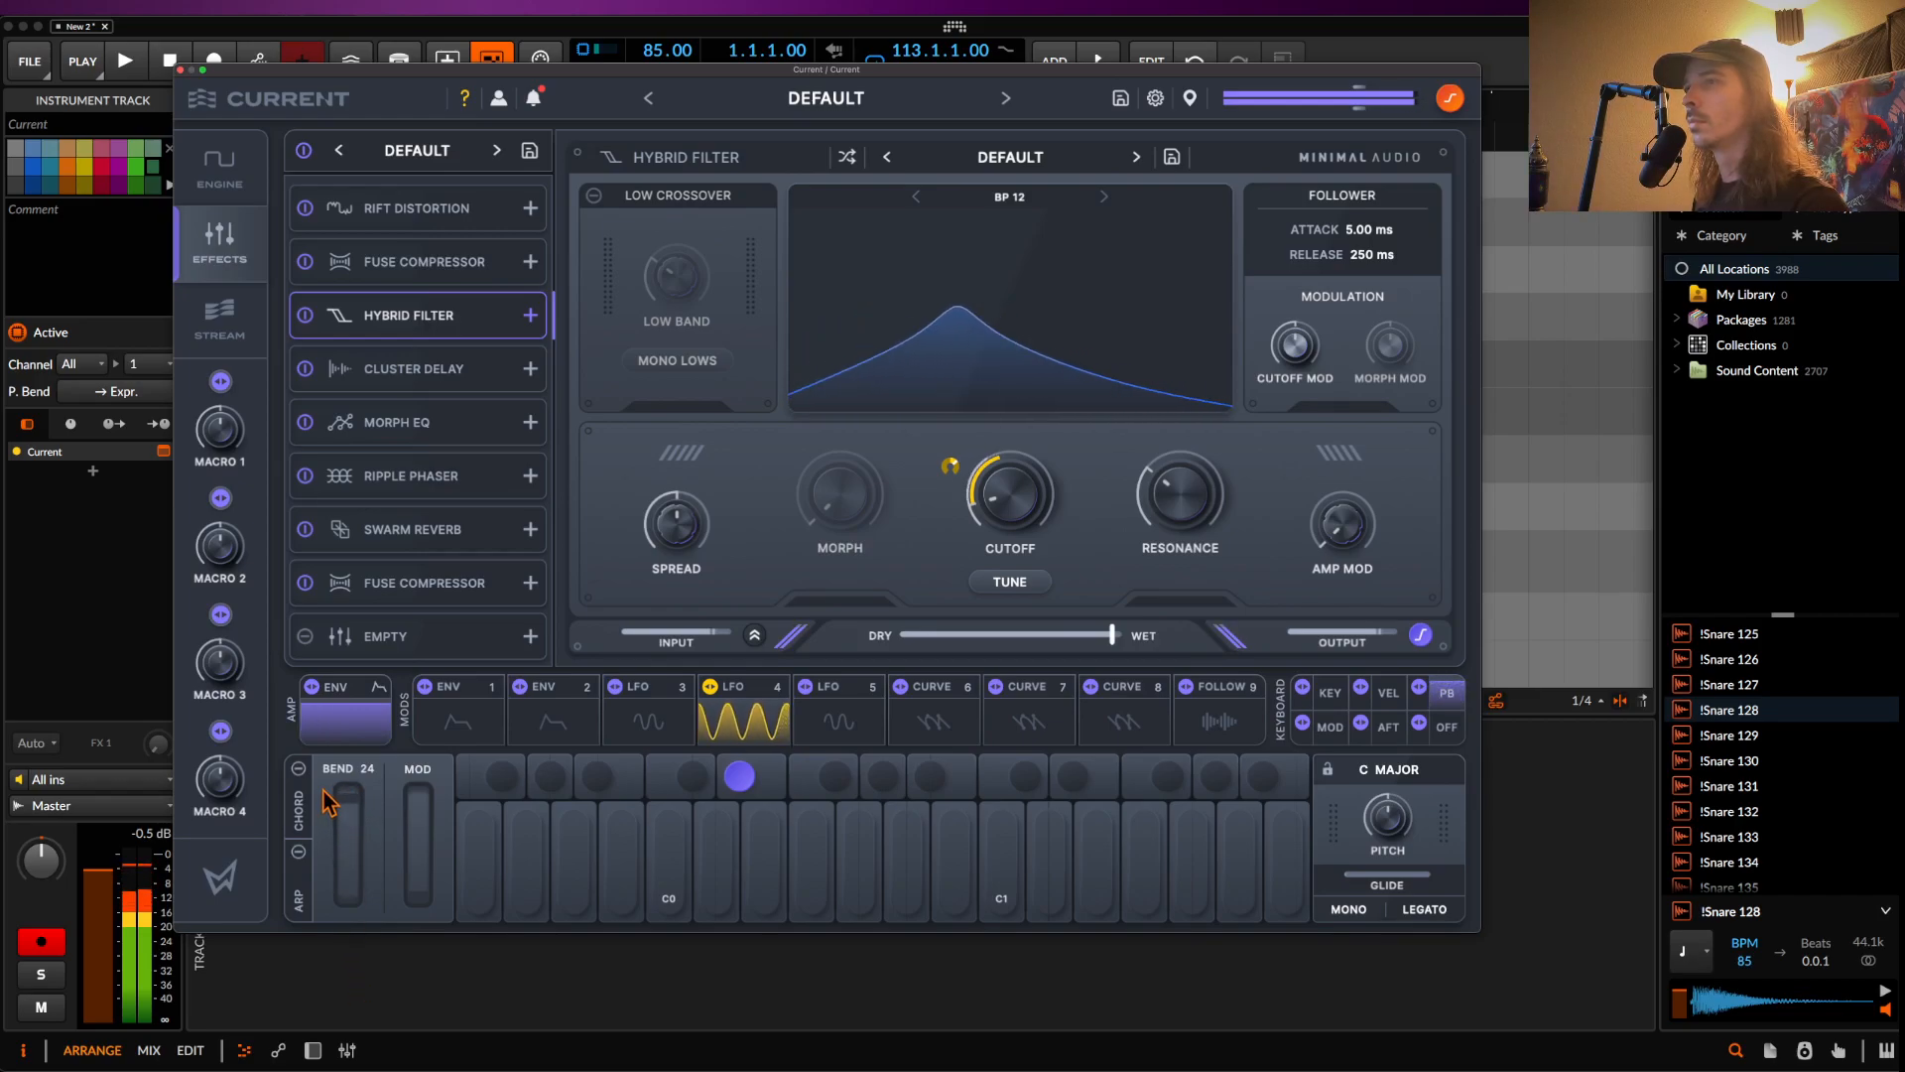
- Reduce the remaining Morph EQ's wet mix to about 10%, and bypass the Swarm Reverb and Cluster Delay
{"action": "left_click", "coordinate": [385, 425]}
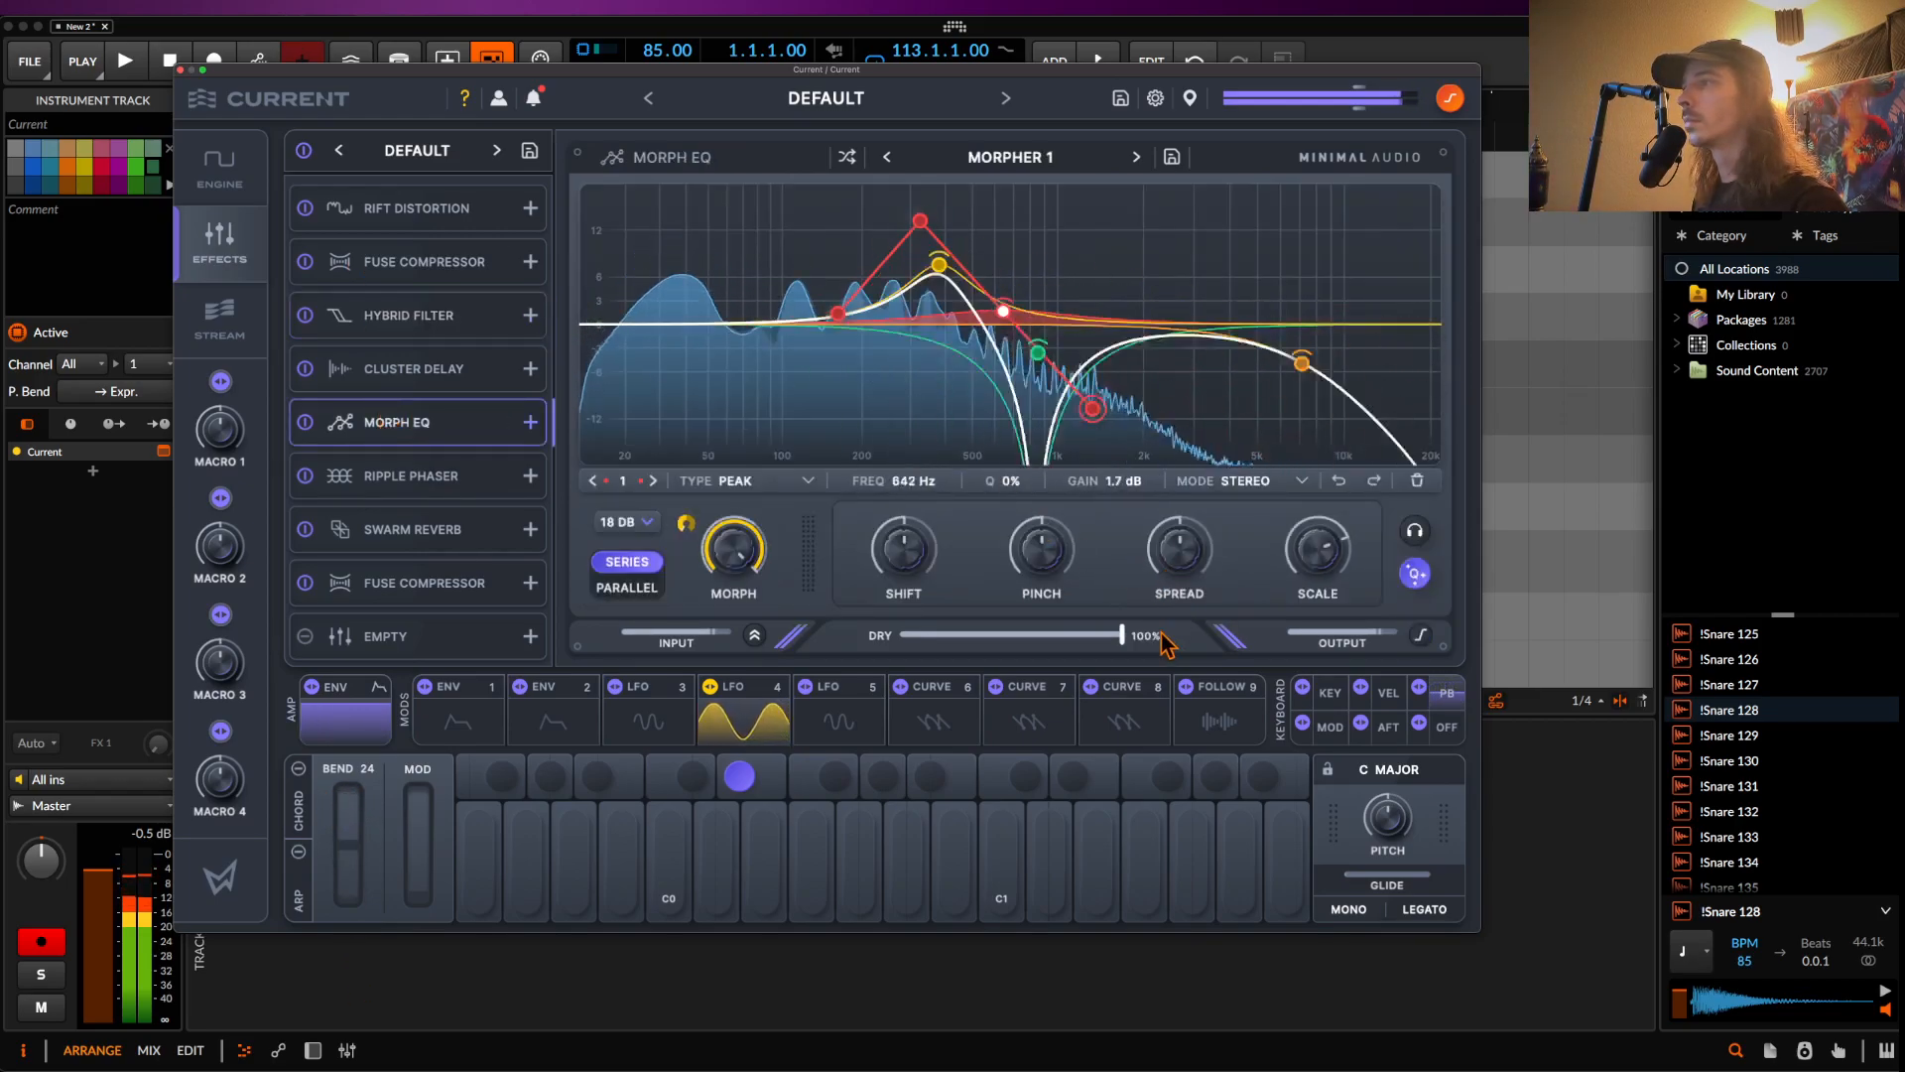
{"action": "left_click_drag", "start_coordinate": [1113, 640], "coordinate": [929, 652]}
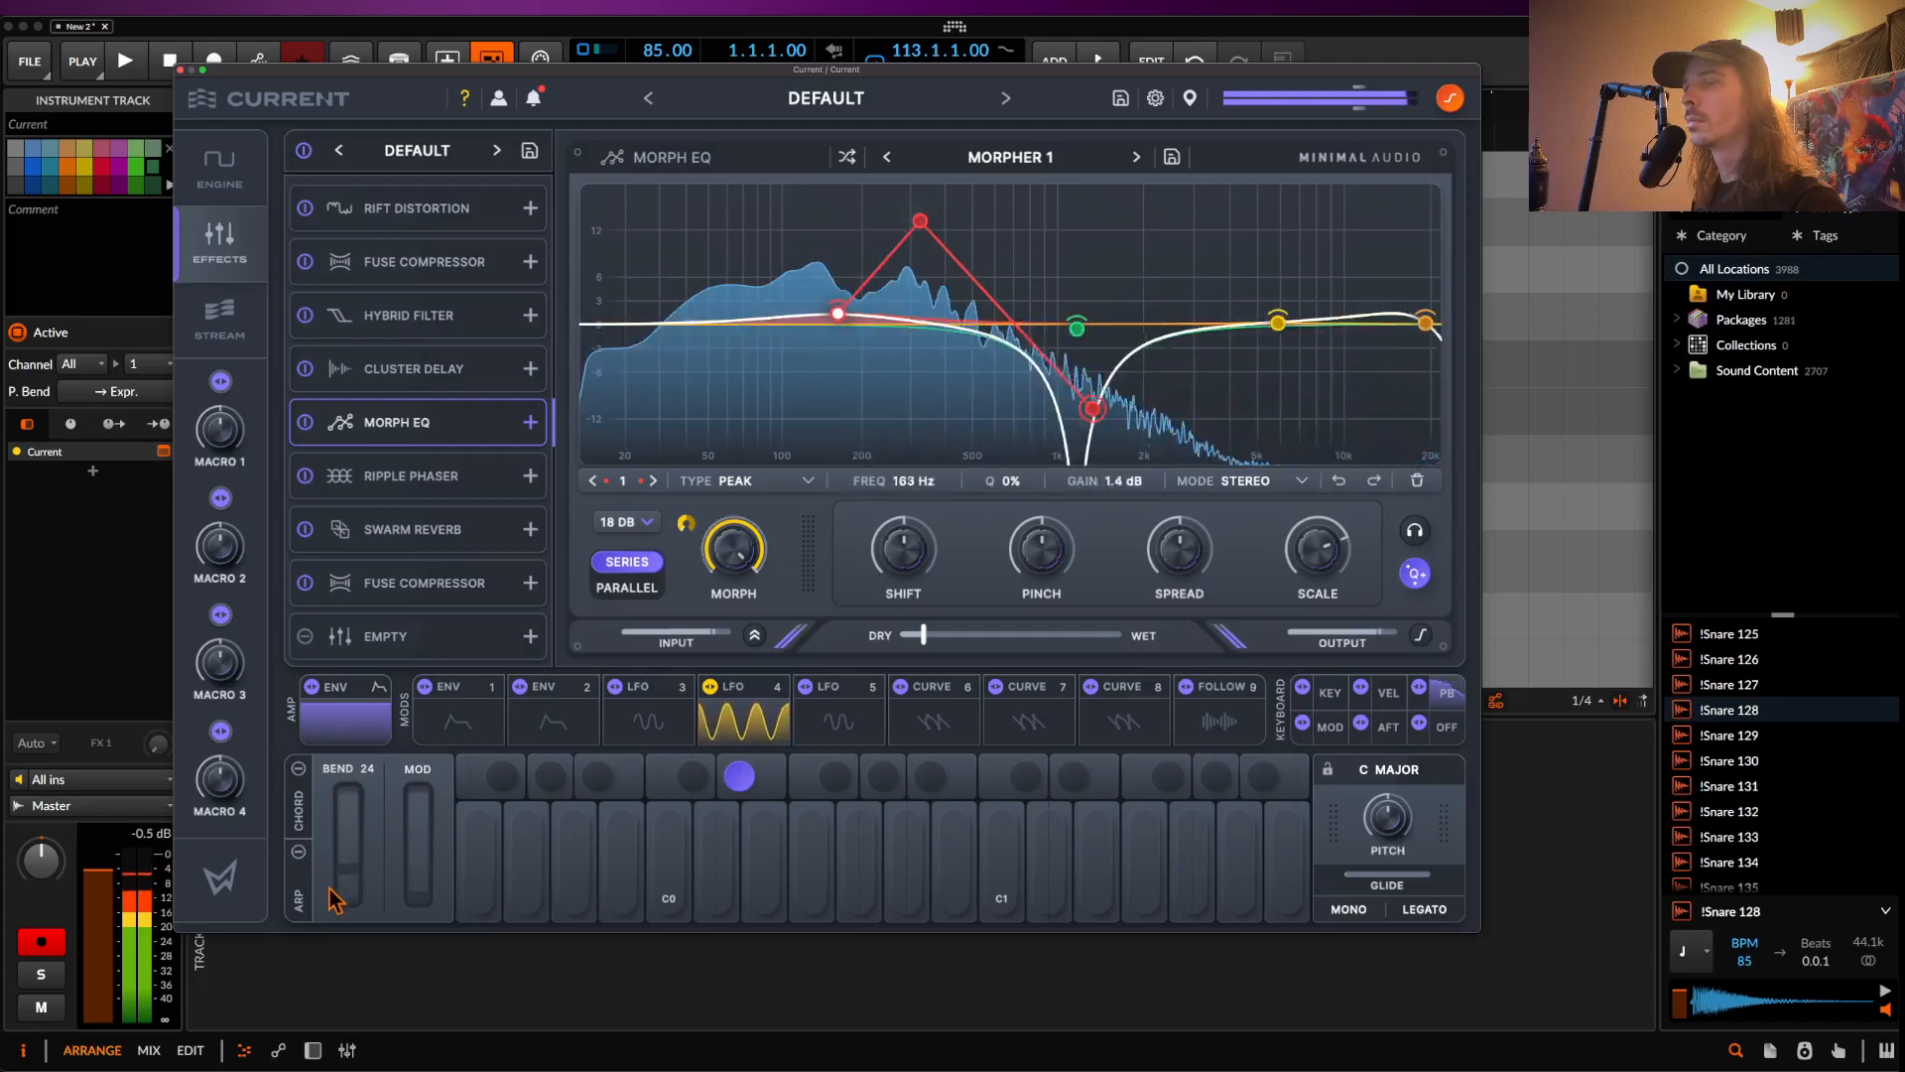
{"action": "left_click", "coordinate": [305, 529]}
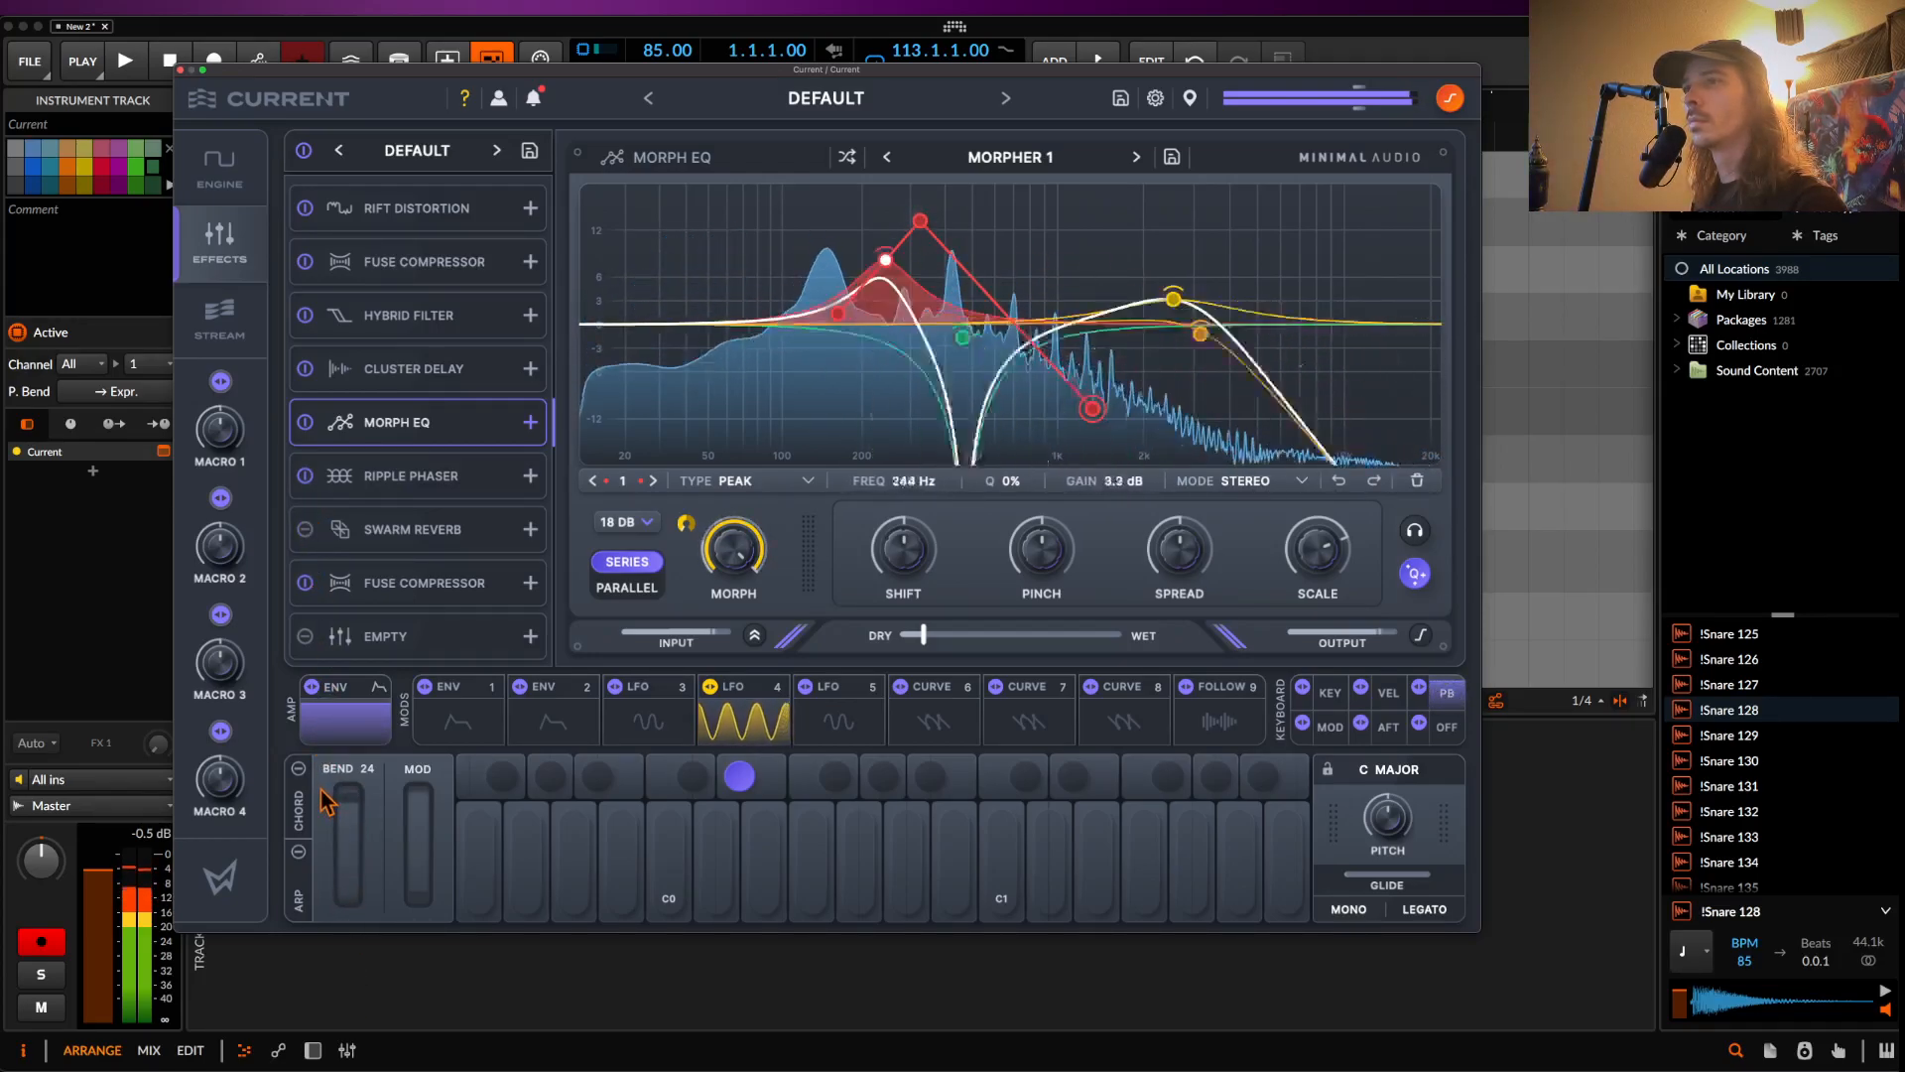
{"action": "left_click", "coordinate": [304, 369]}
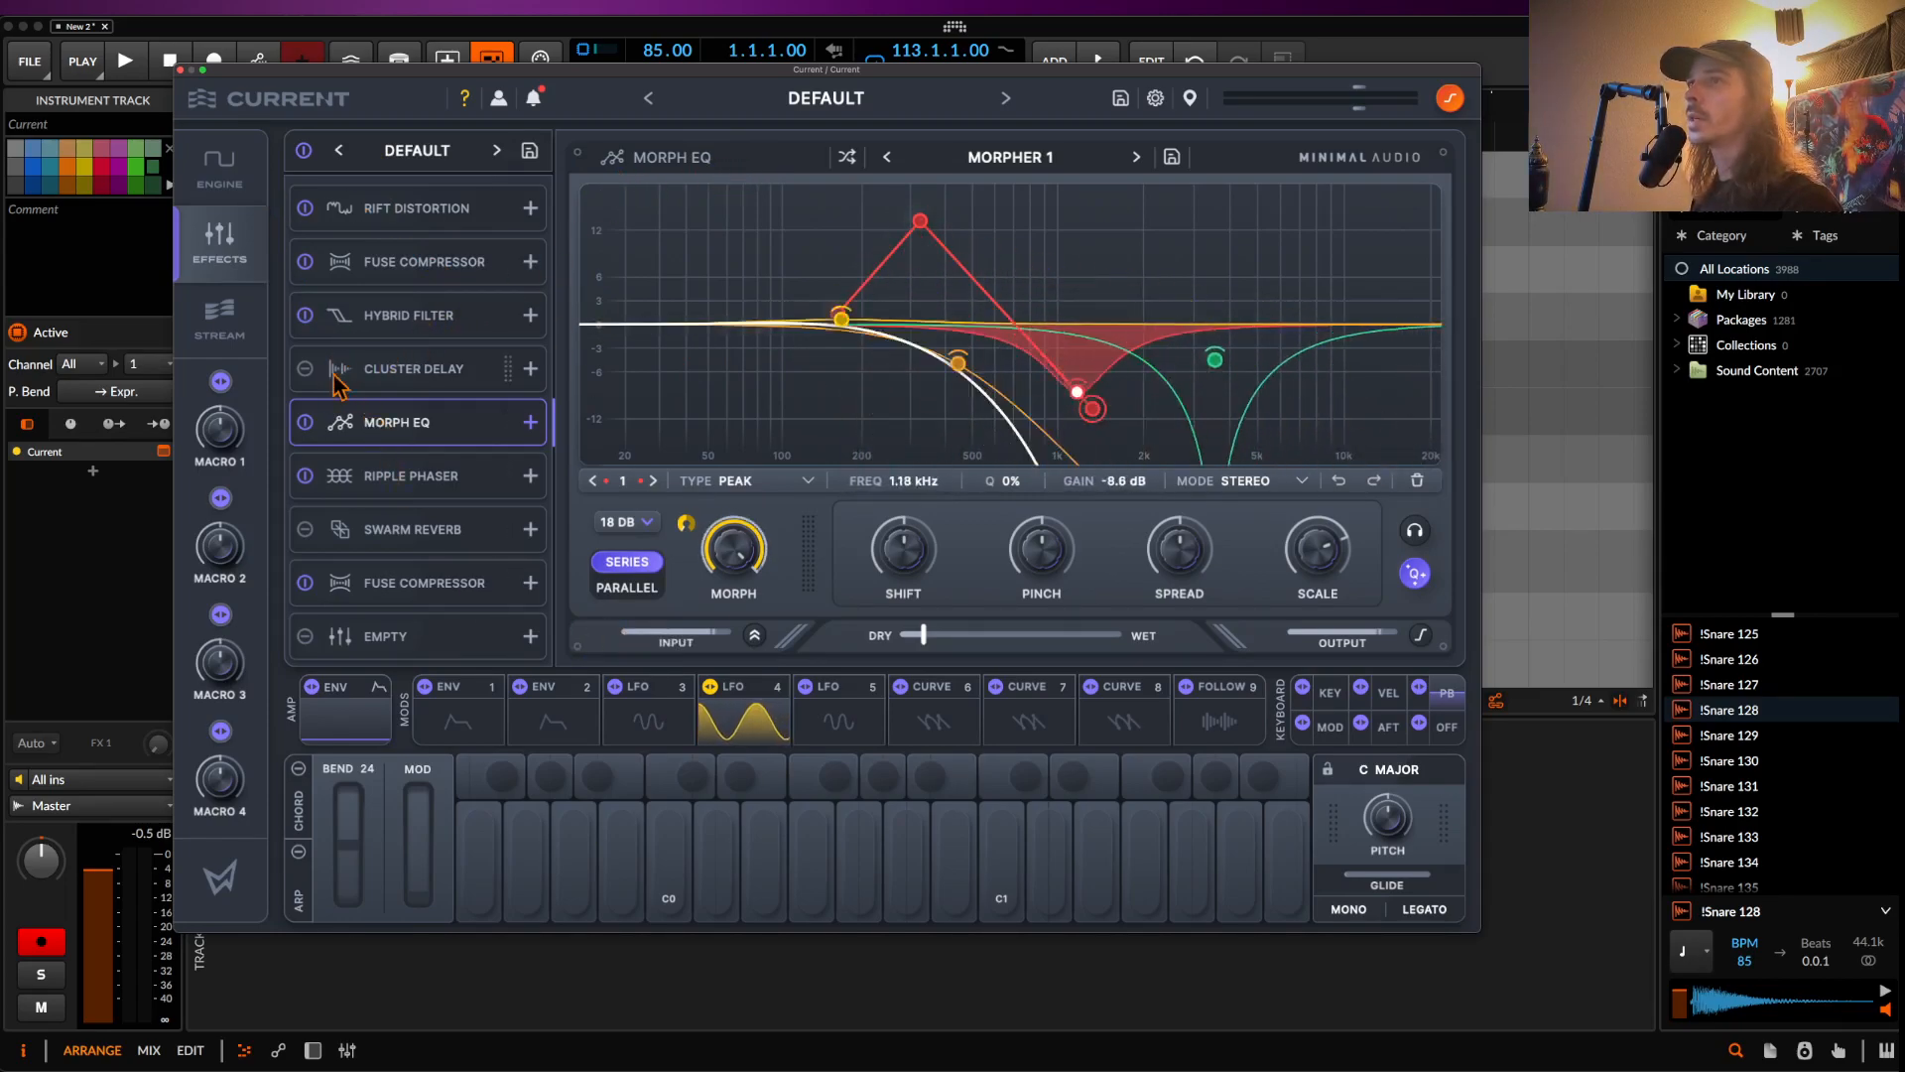
{"action": "left_click", "coordinate": [211, 167]}
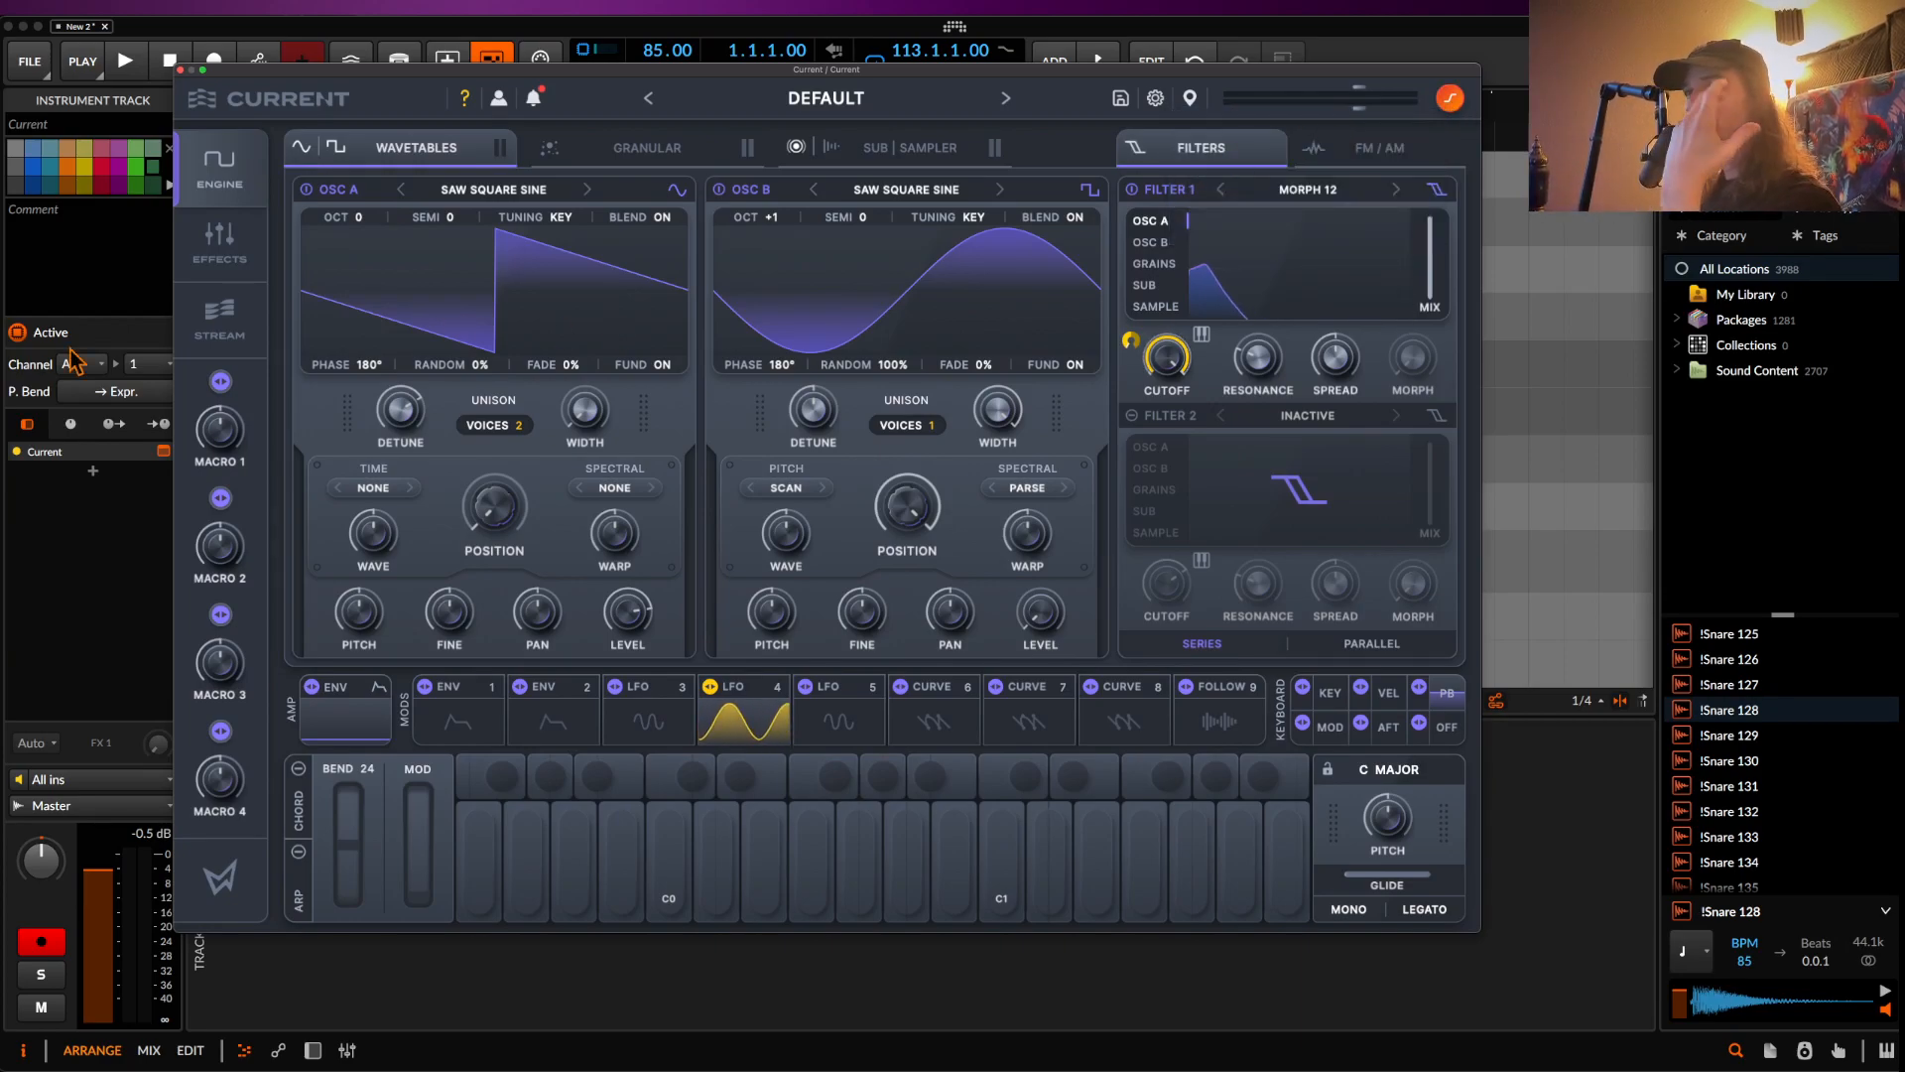
{"action": "left_click", "coordinate": [220, 242]}
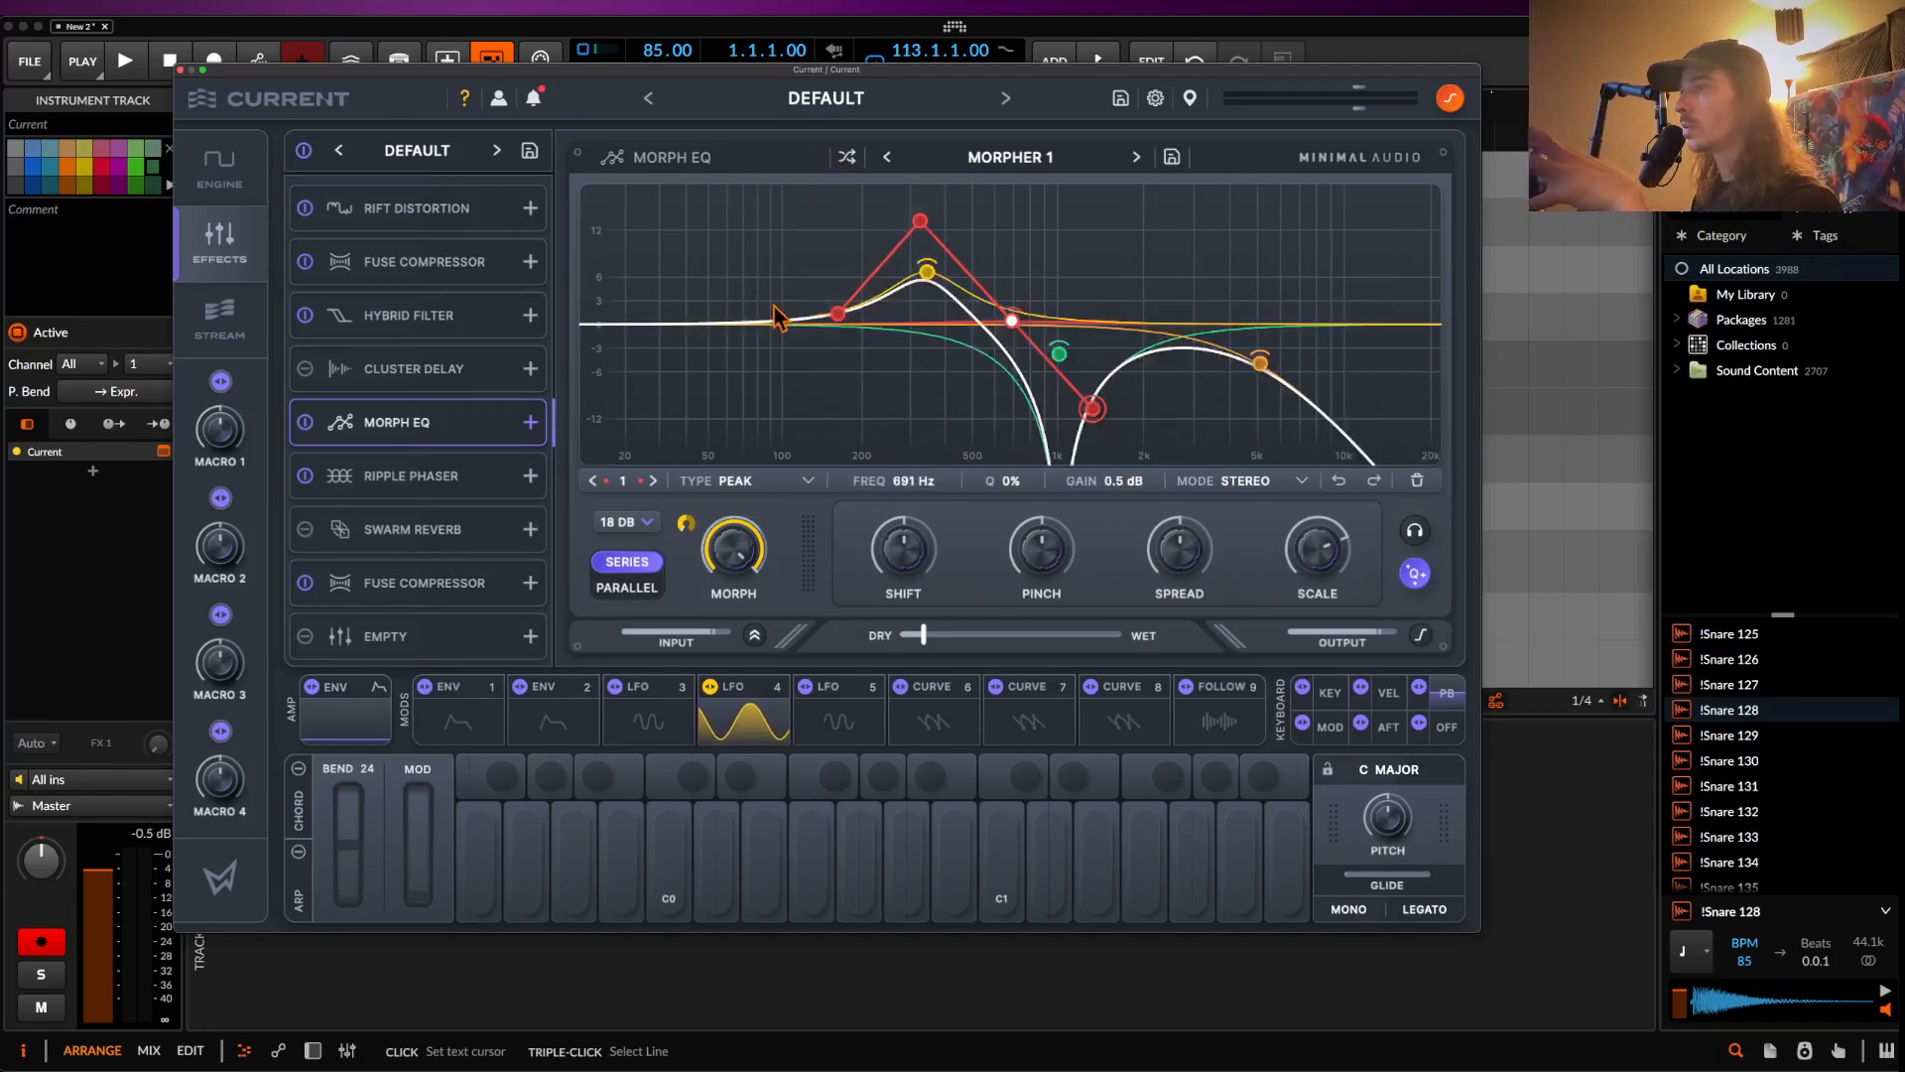
- Set the Morph EQ's mix fully wet, and review the Rift Distortion and Hybrid Filter settings
{"action": "left_click_drag", "start_coordinate": [933, 647], "coordinate": [1121, 645]}
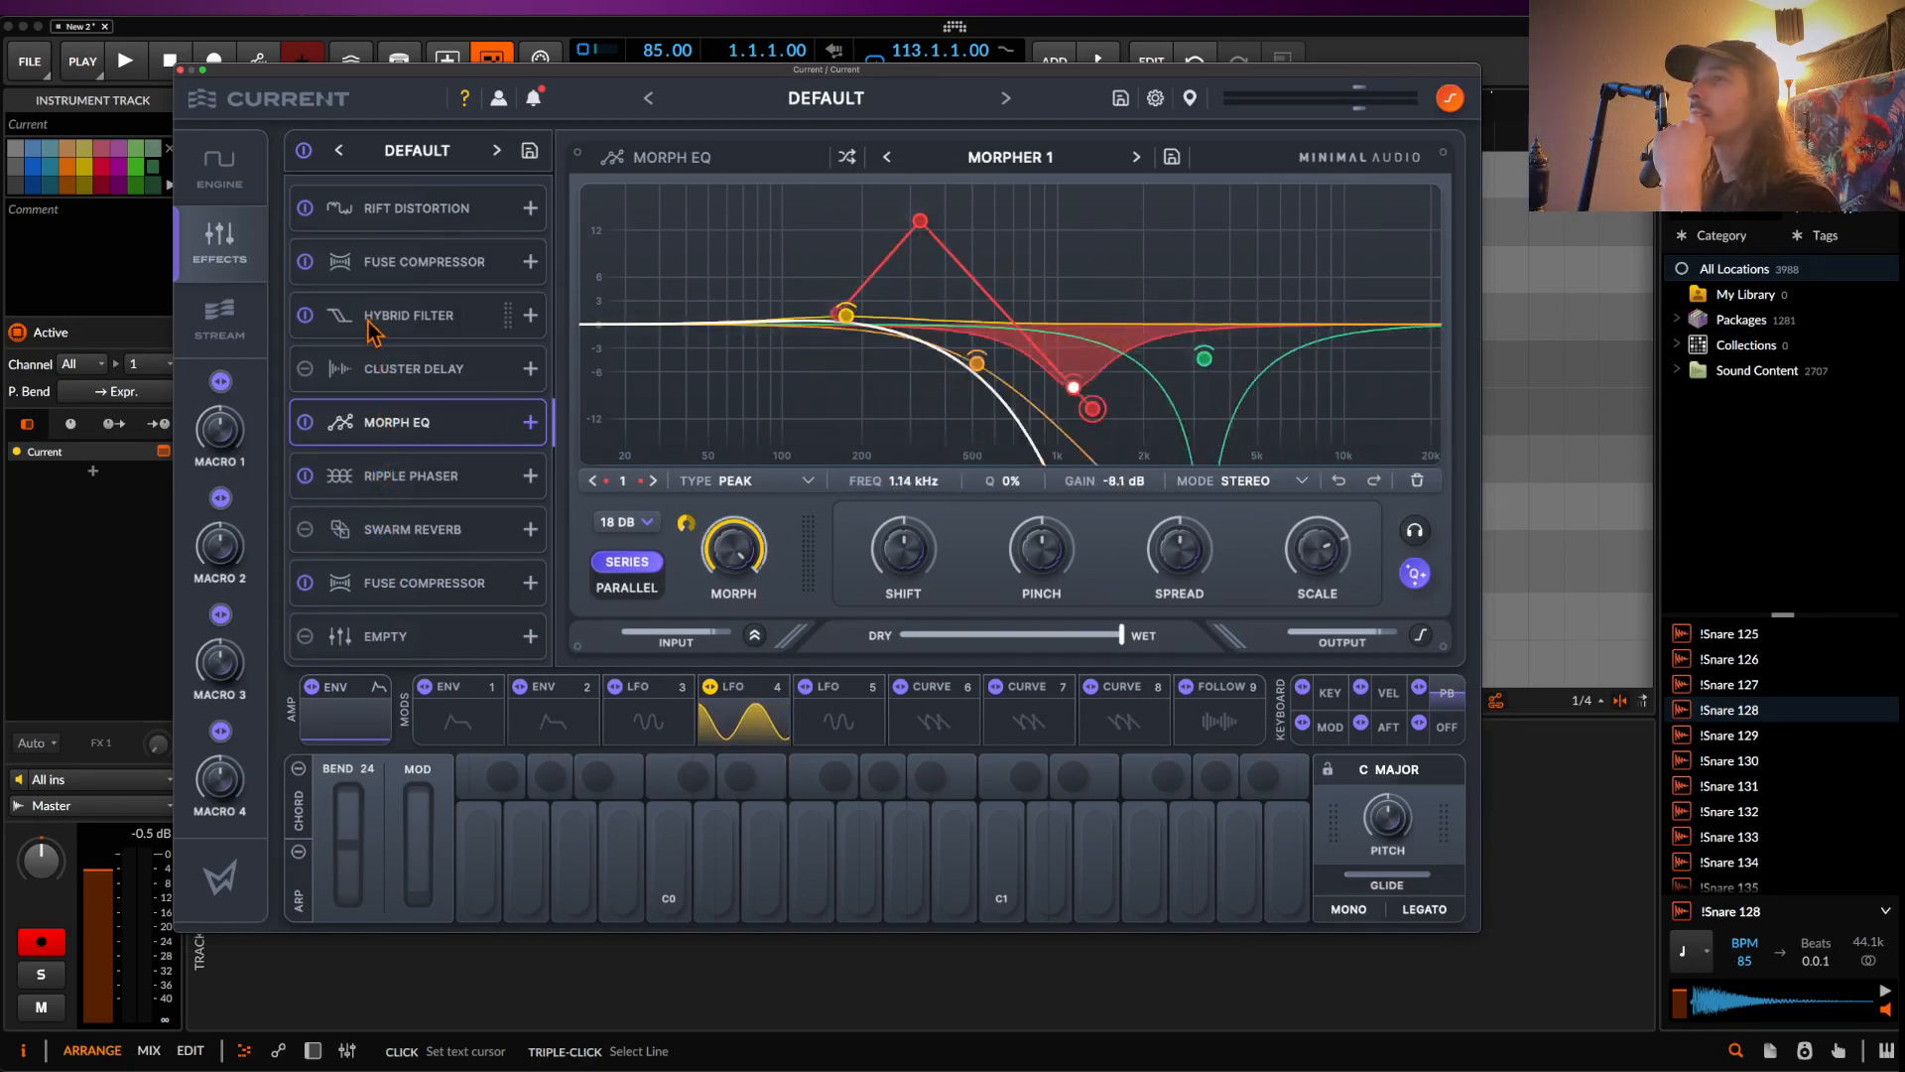
{"action": "left_click", "coordinate": [369, 253]}
{"action": "left_click", "coordinate": [402, 230]}
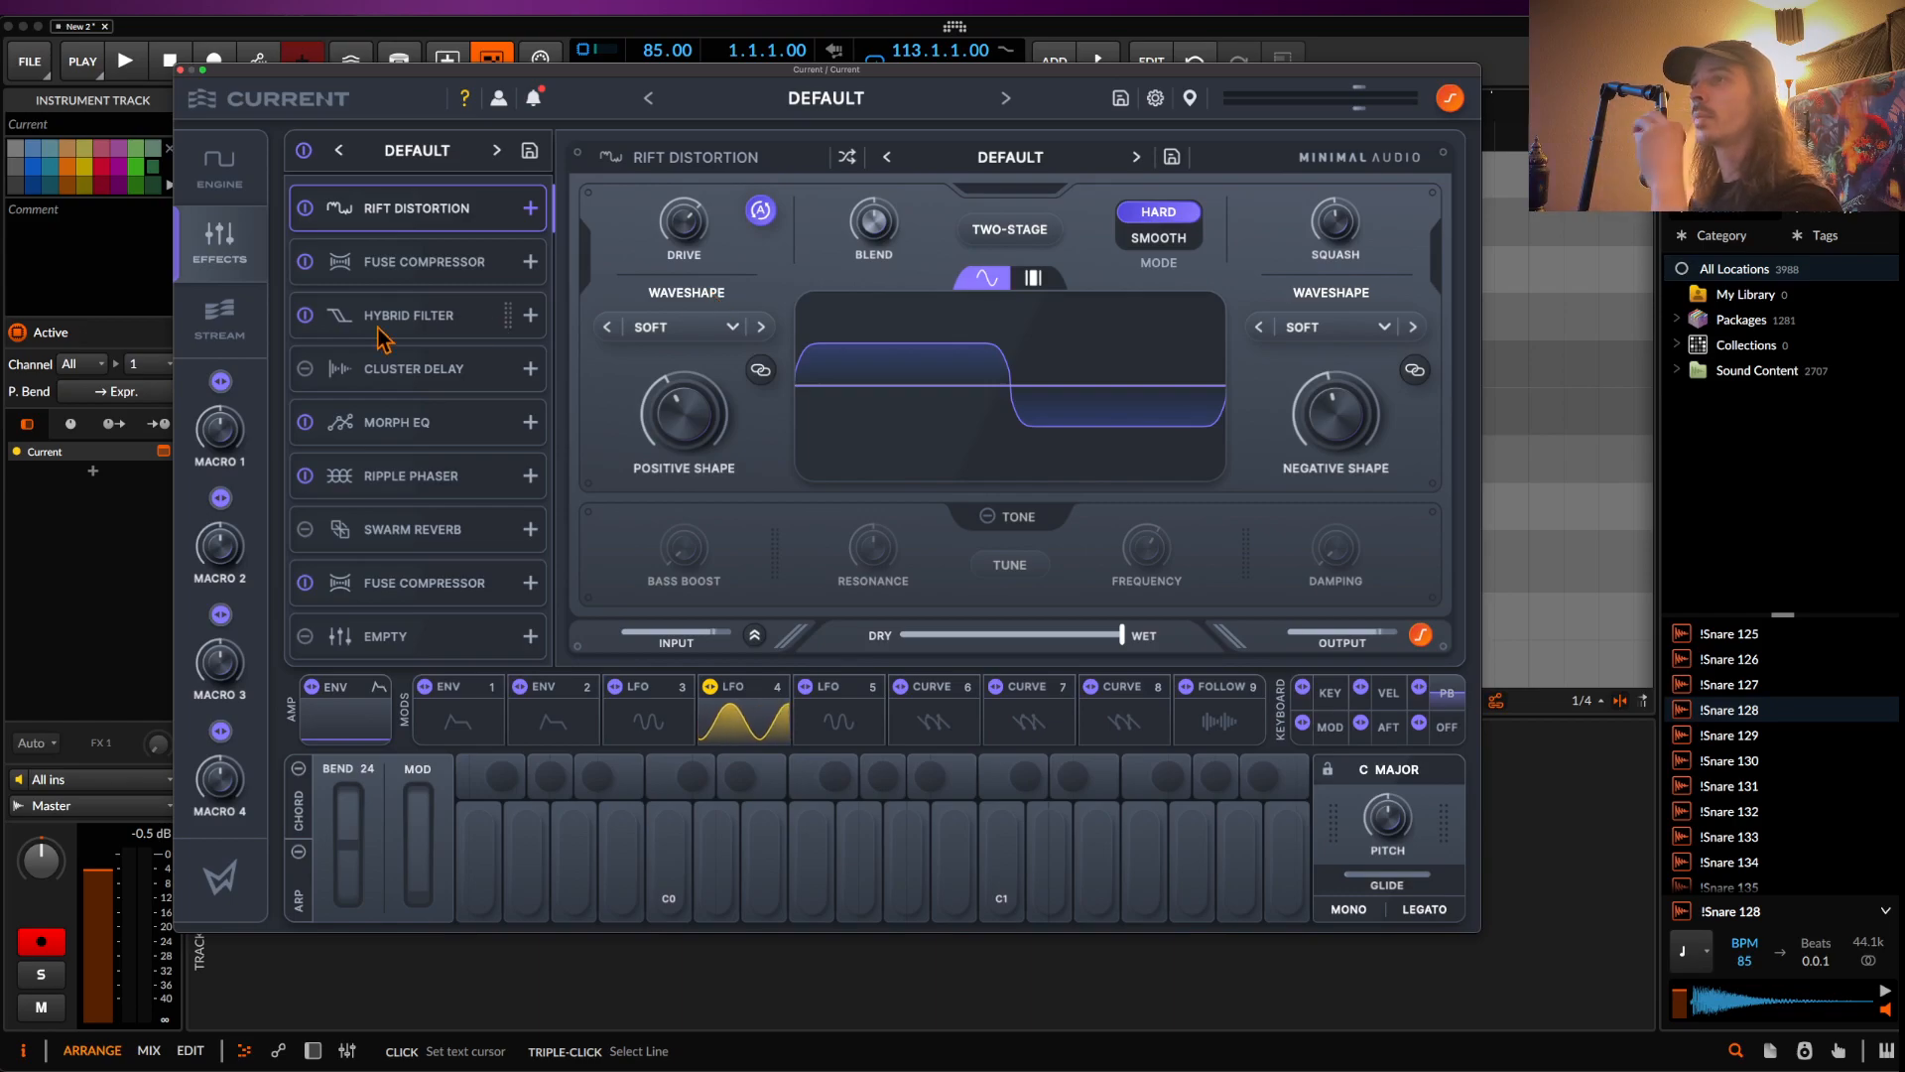
{"action": "left_click", "coordinate": [460, 340]}
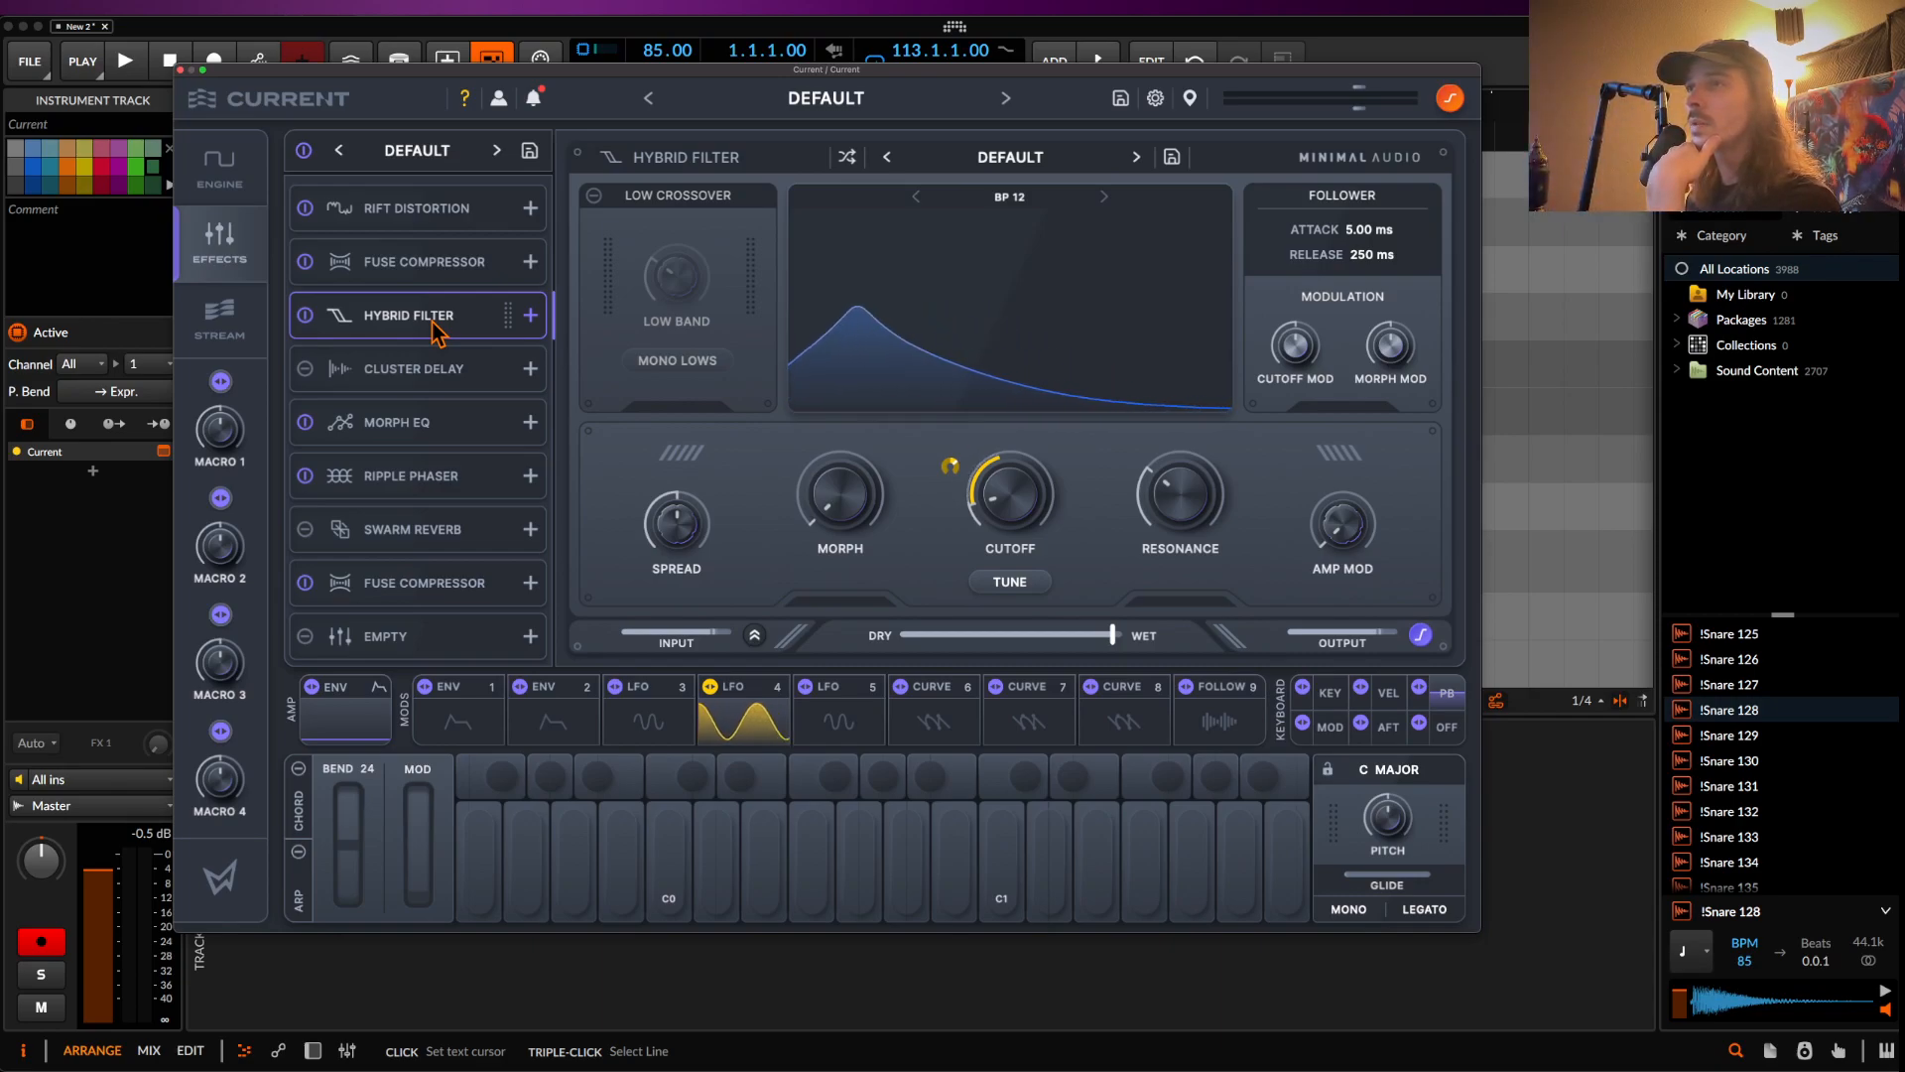
- Load the Droid Dialect effects chain preset from the Filters category
{"action": "left_click", "coordinate": [412, 155]}
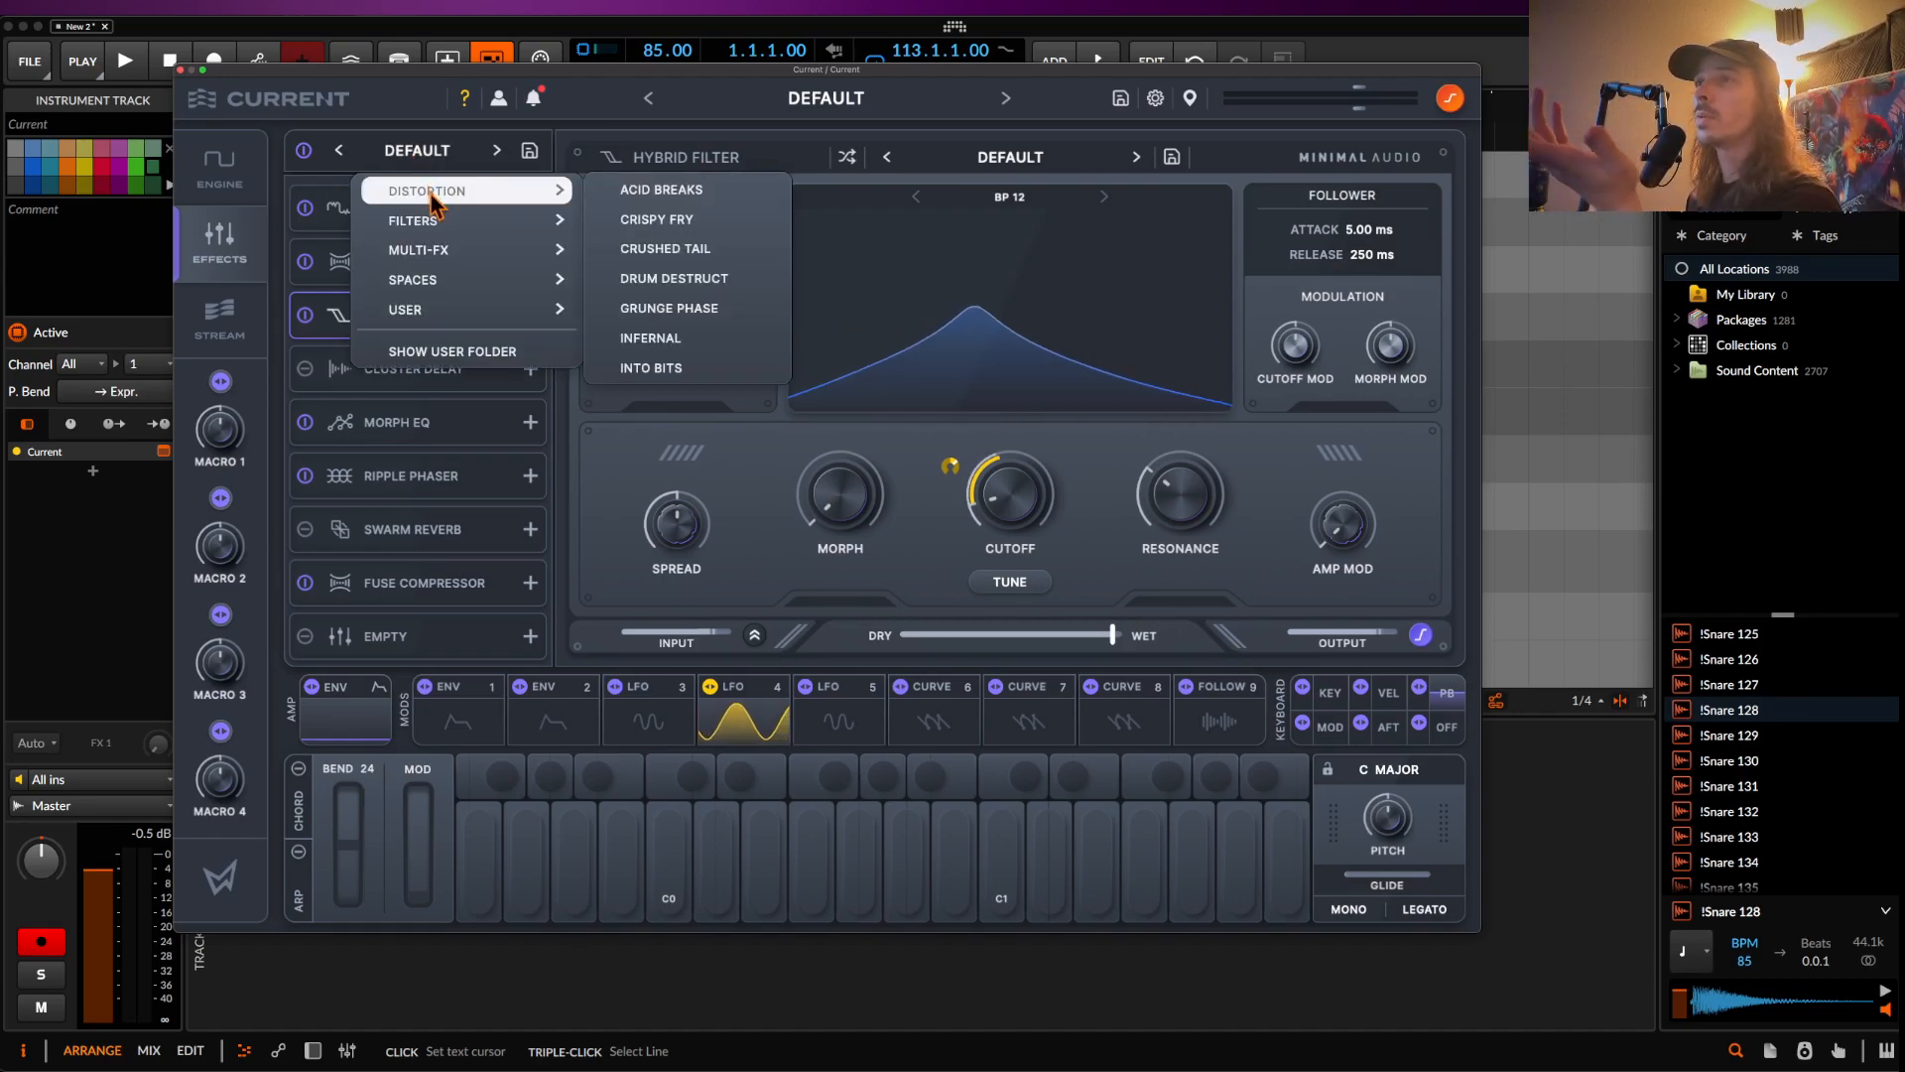
{"action": "mouse_move", "coordinate": [442, 256]}
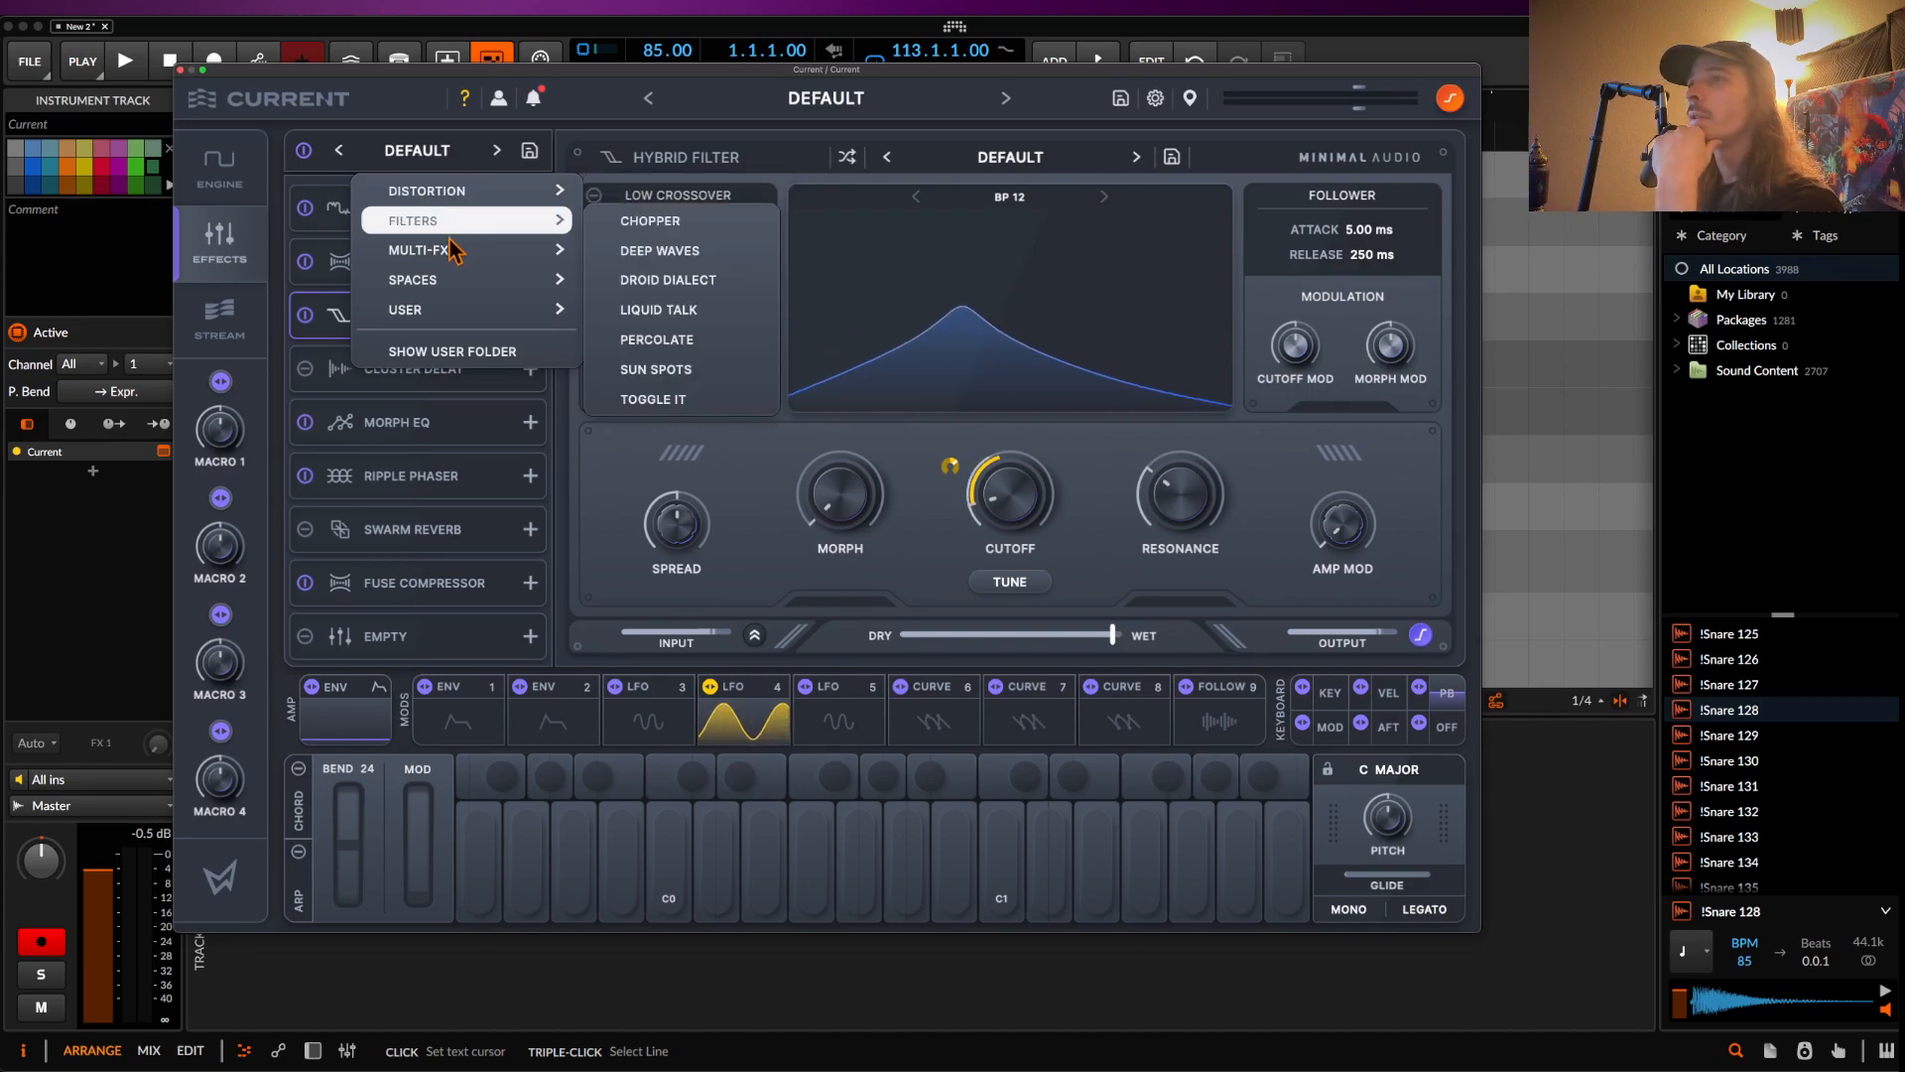
{"action": "left_click", "coordinate": [751, 288]}
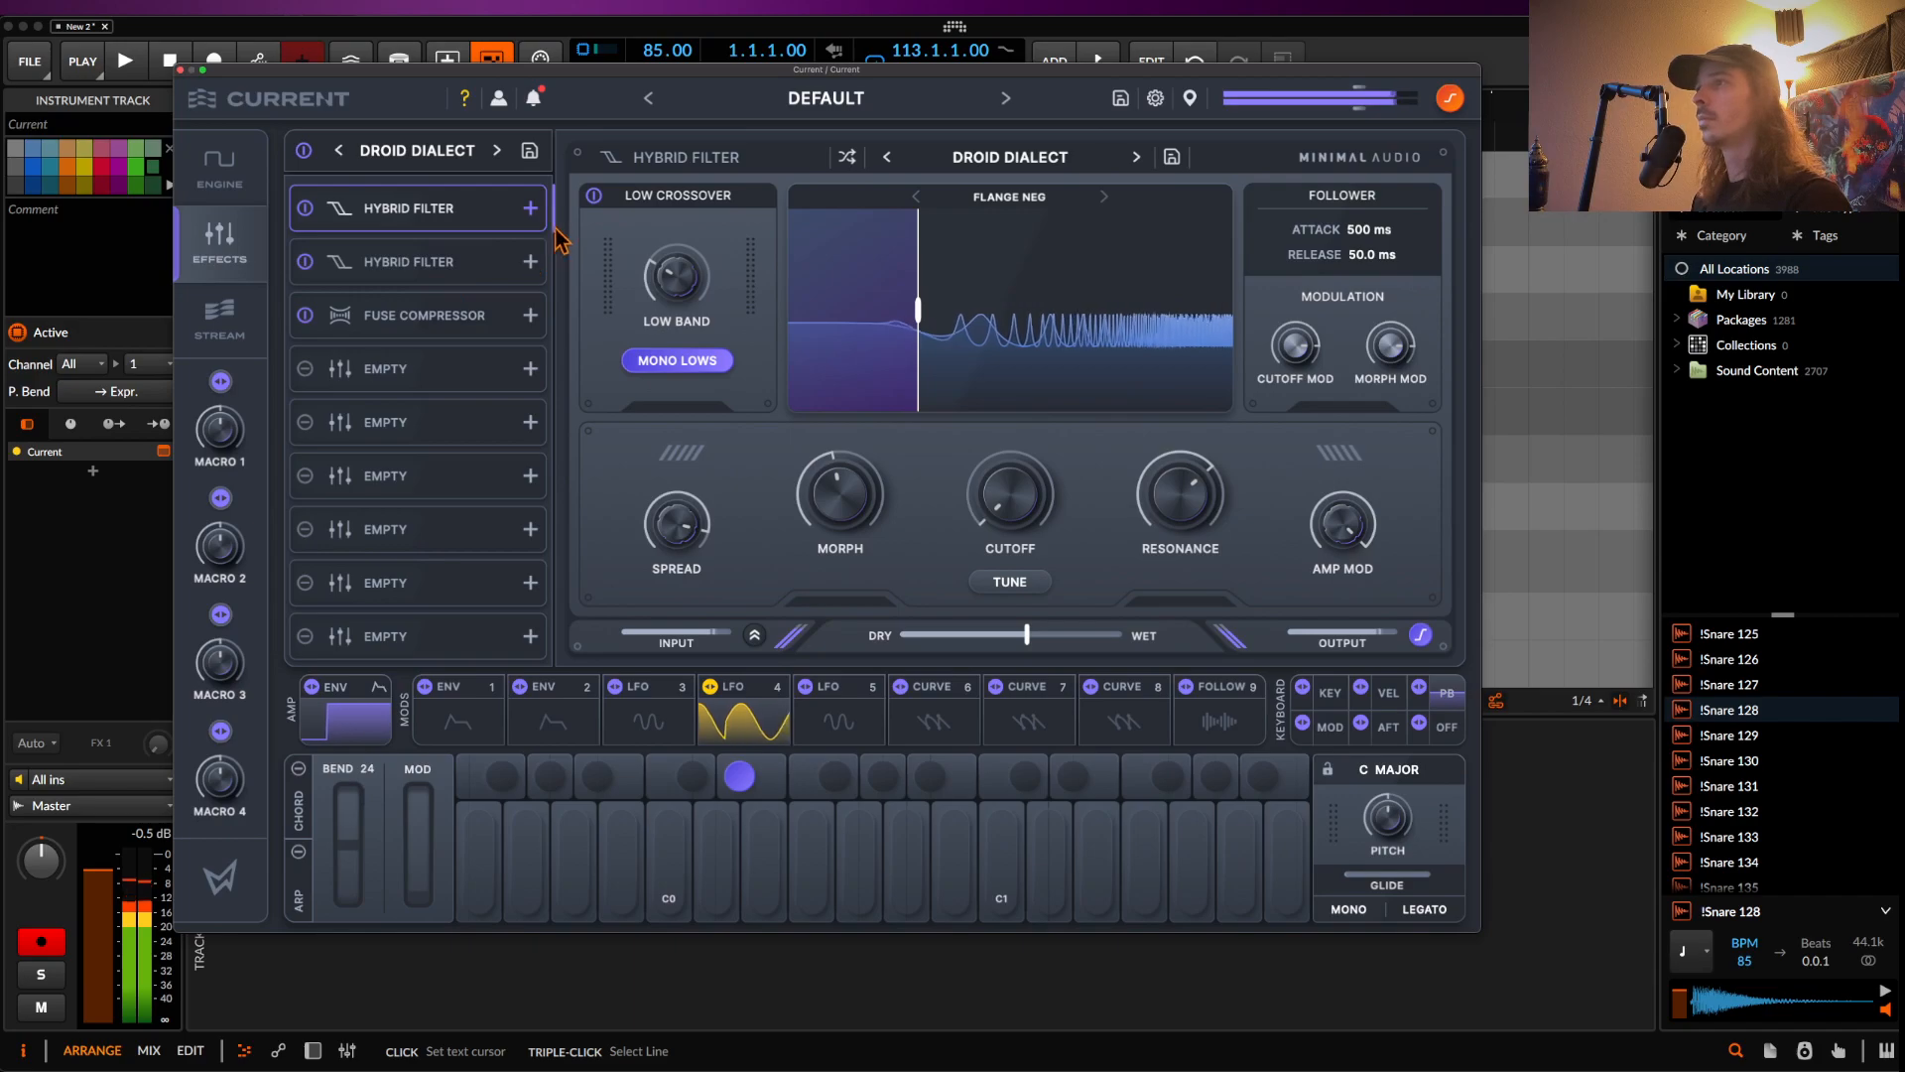
{"action": "mouse_move", "coordinate": [1031, 631]}
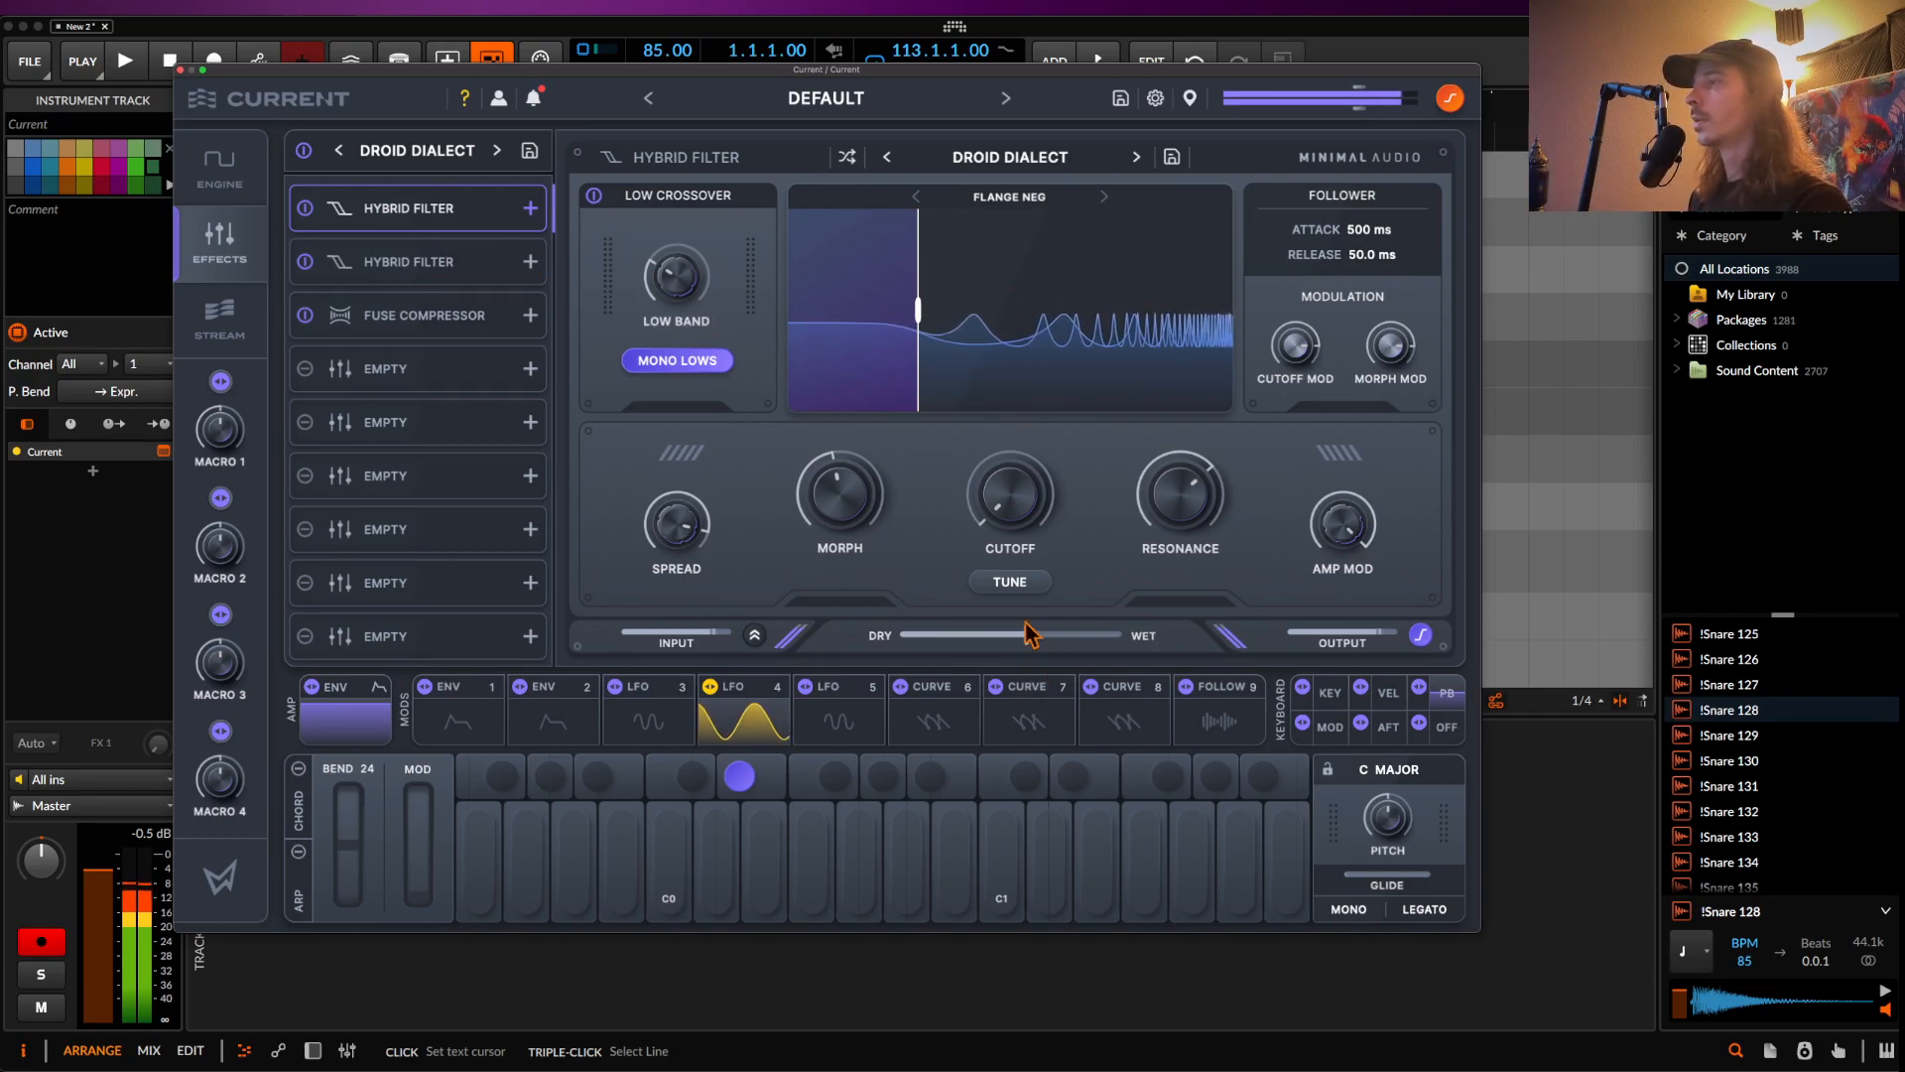
- Load the Riptide effects chain preset from the Multi-FX category, and inspect its Hybrid Filter and Ripple Phaser
{"action": "left_click", "coordinate": [397, 152]}
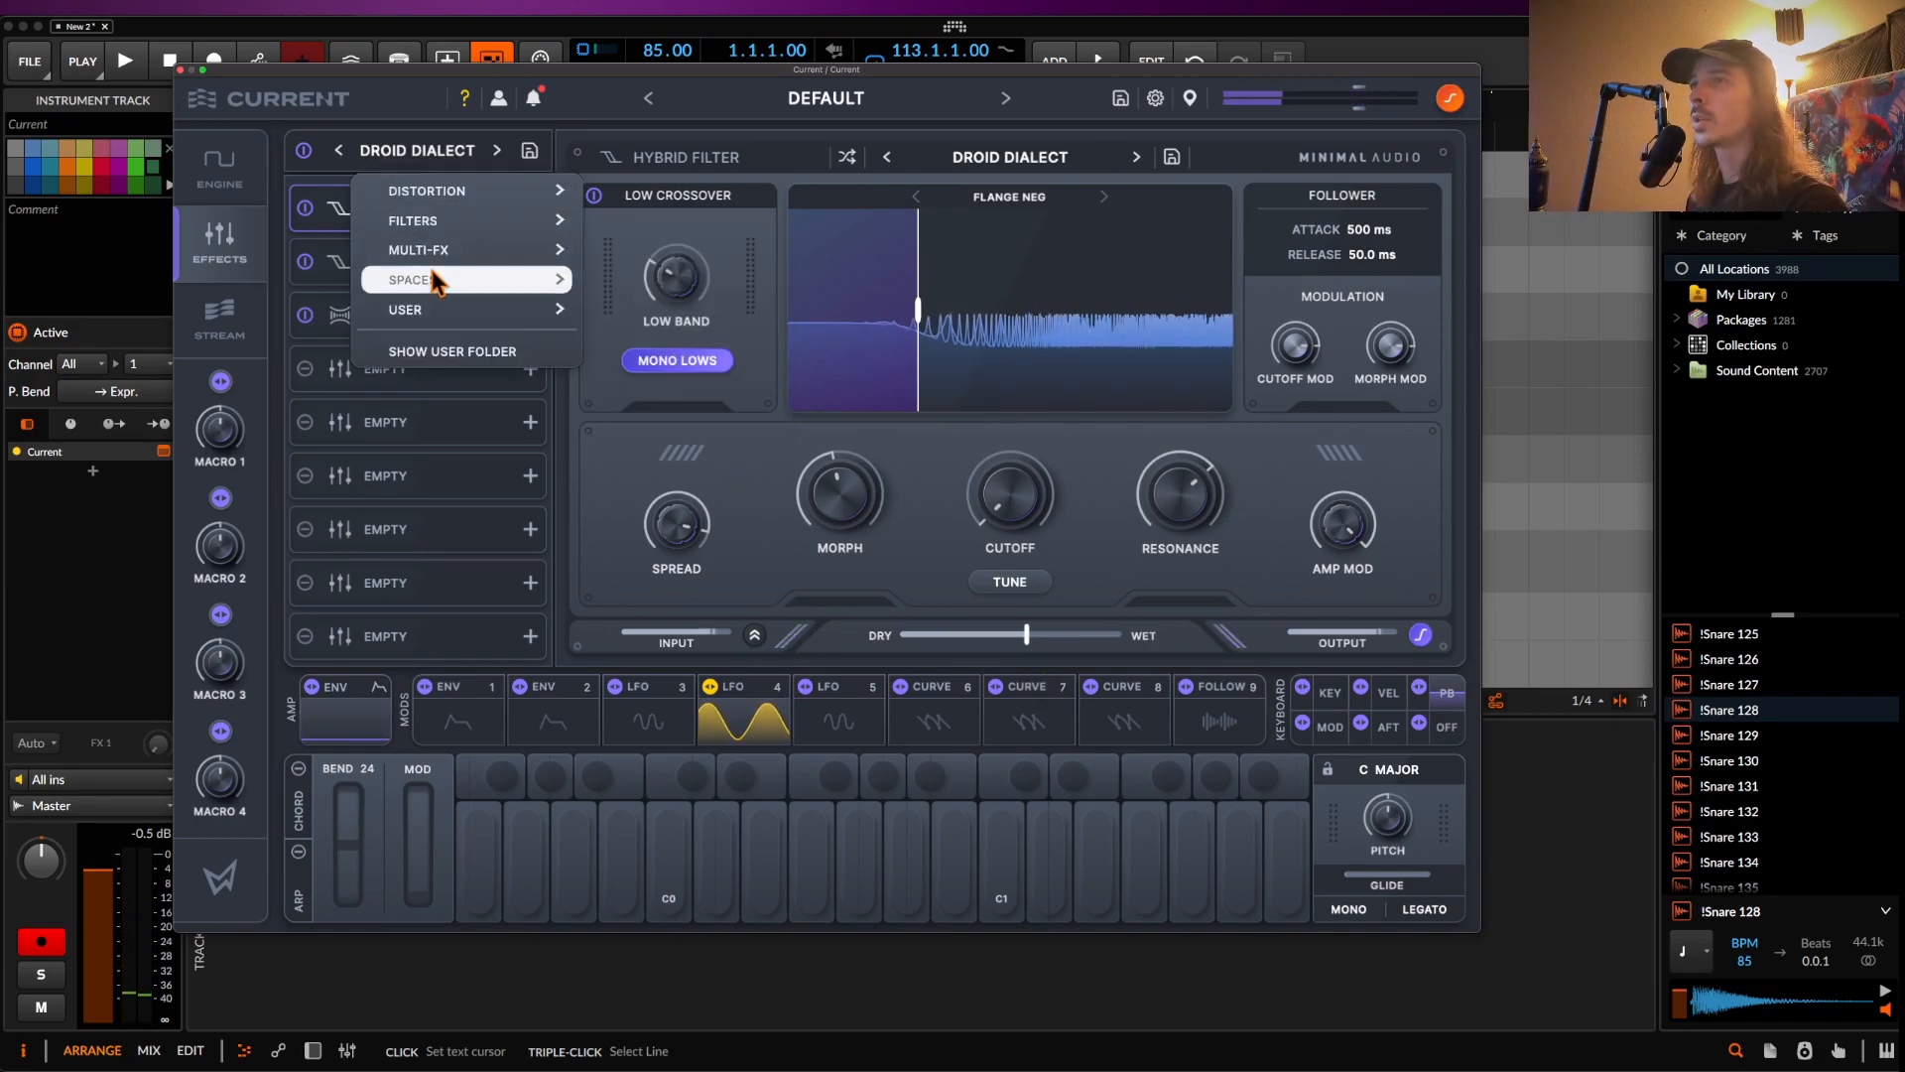
{"action": "left_click", "coordinate": [711, 381]}
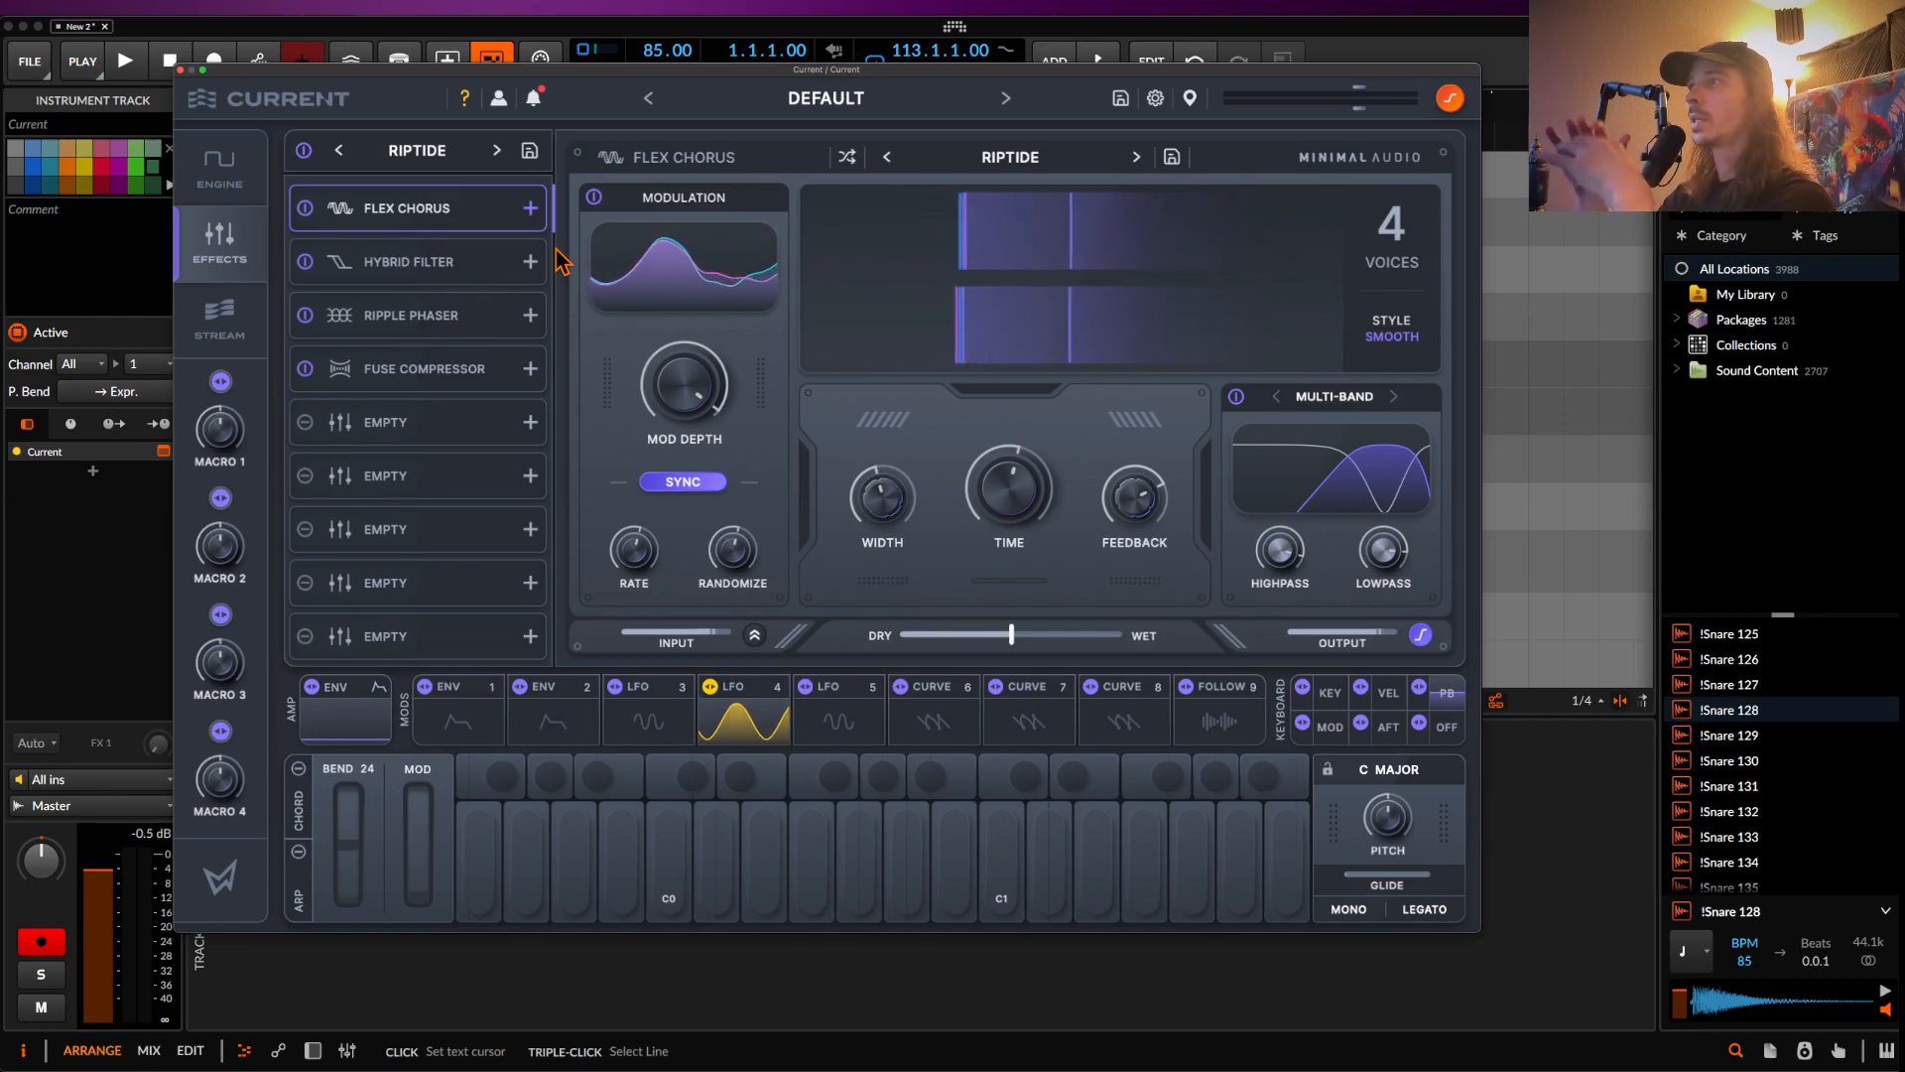
{"action": "left_click", "coordinate": [425, 263]}
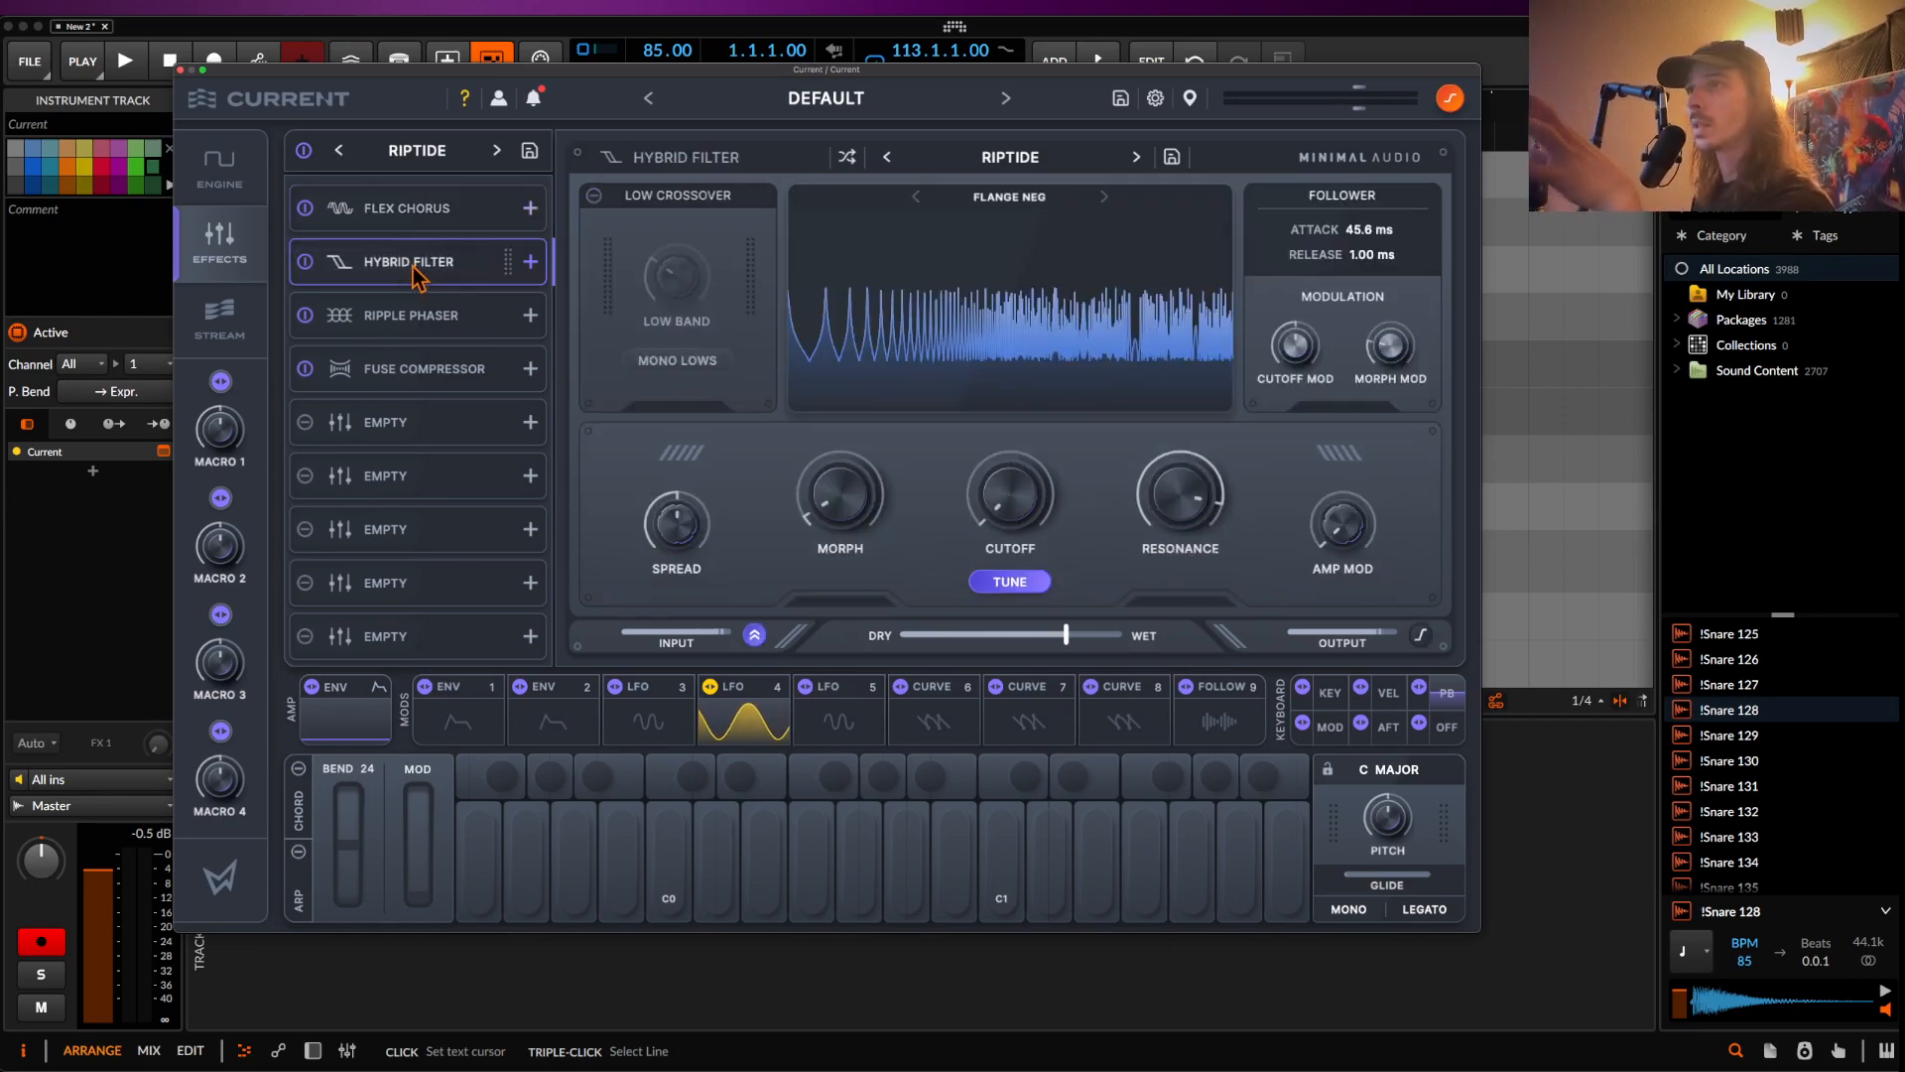
{"action": "left_click", "coordinate": [455, 319]}
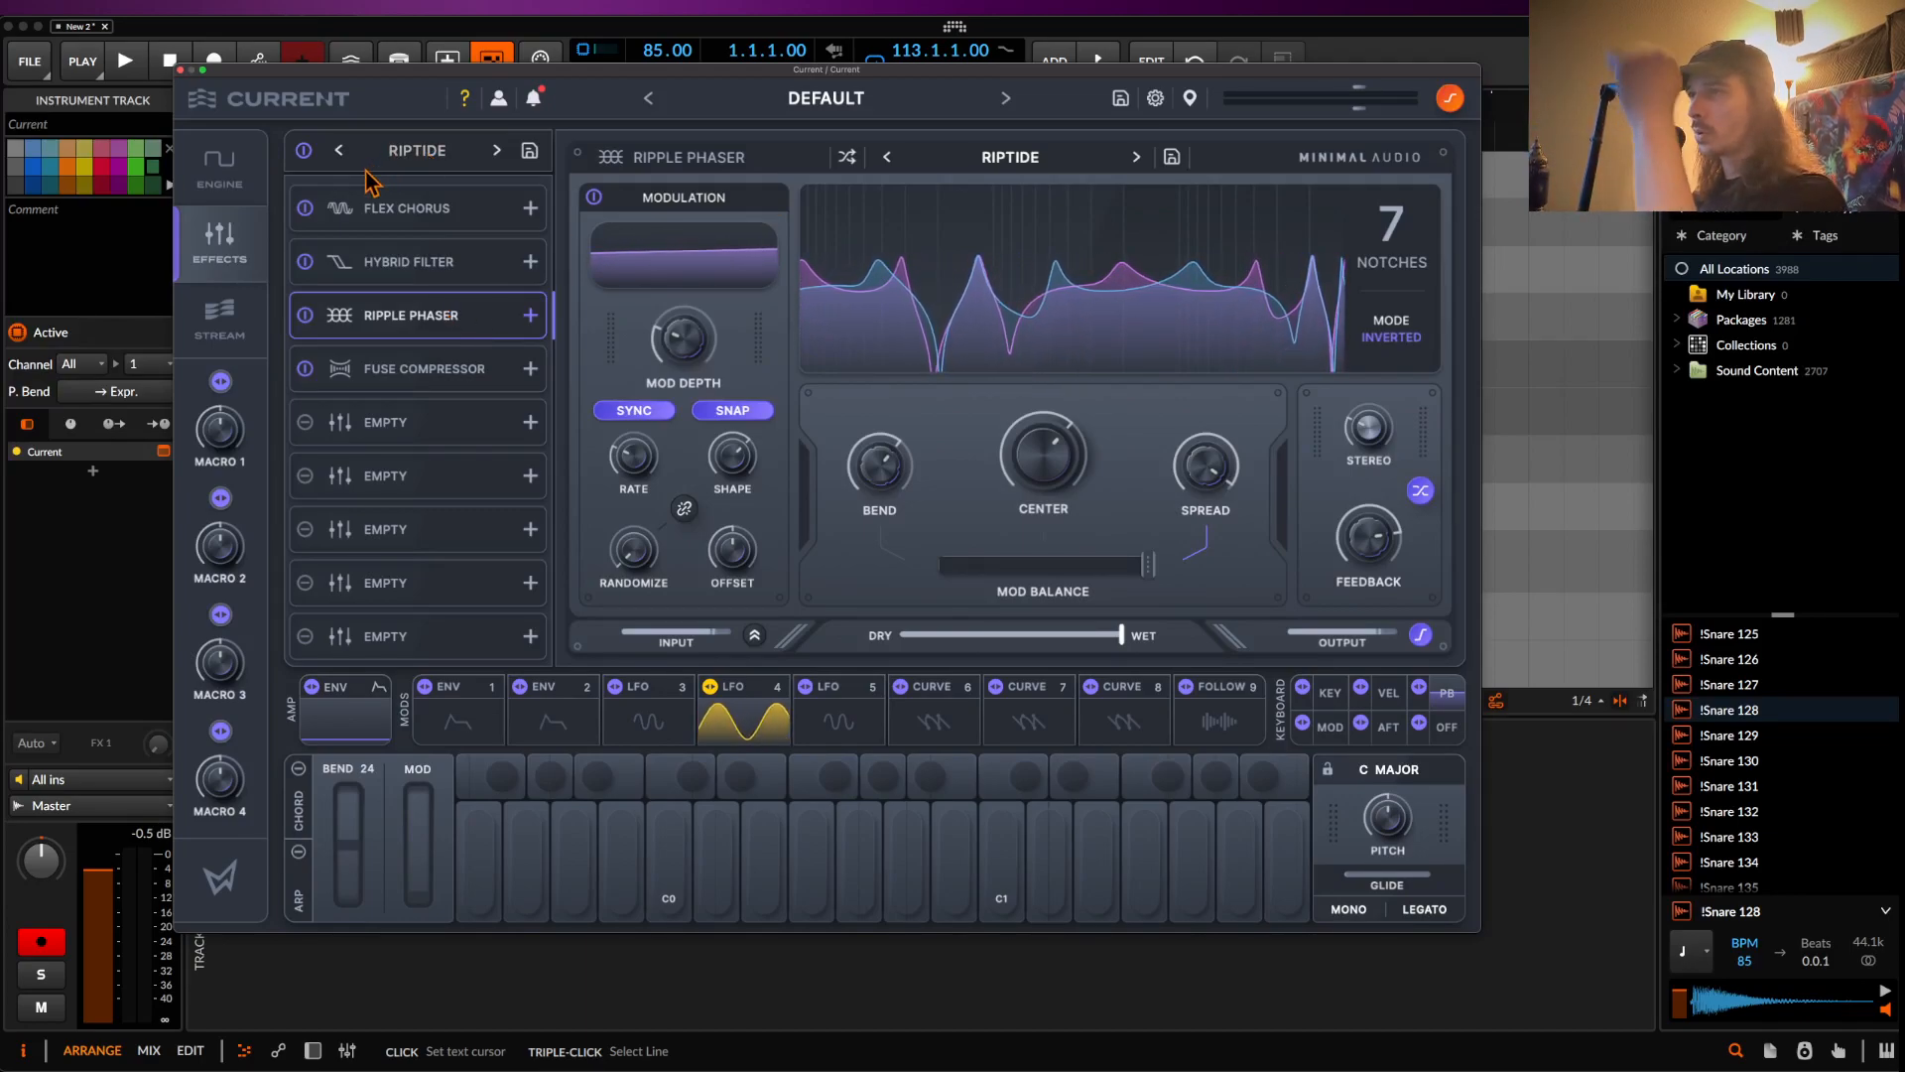
{"action": "left_click", "coordinate": [447, 159]}
{"action": "mouse_move", "coordinate": [470, 250]}
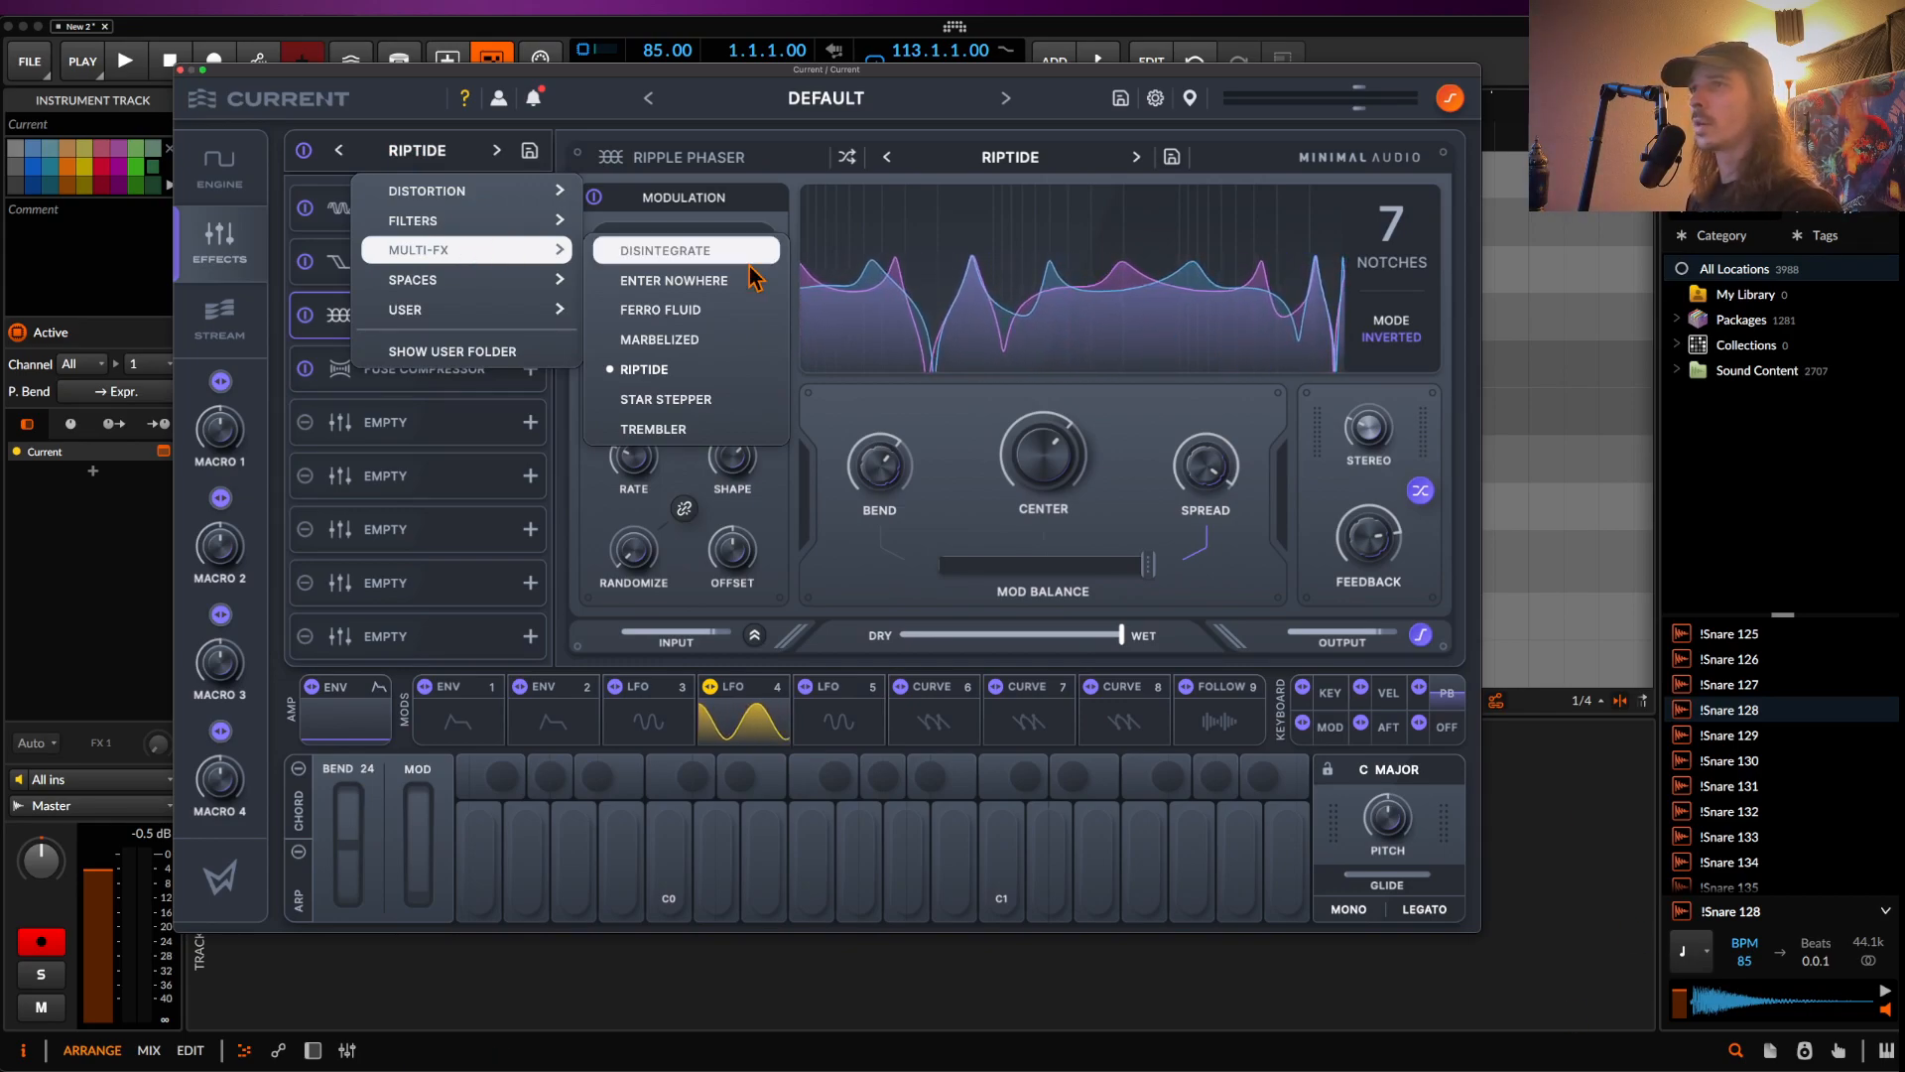
{"action": "left_click", "coordinate": [959, 418]}
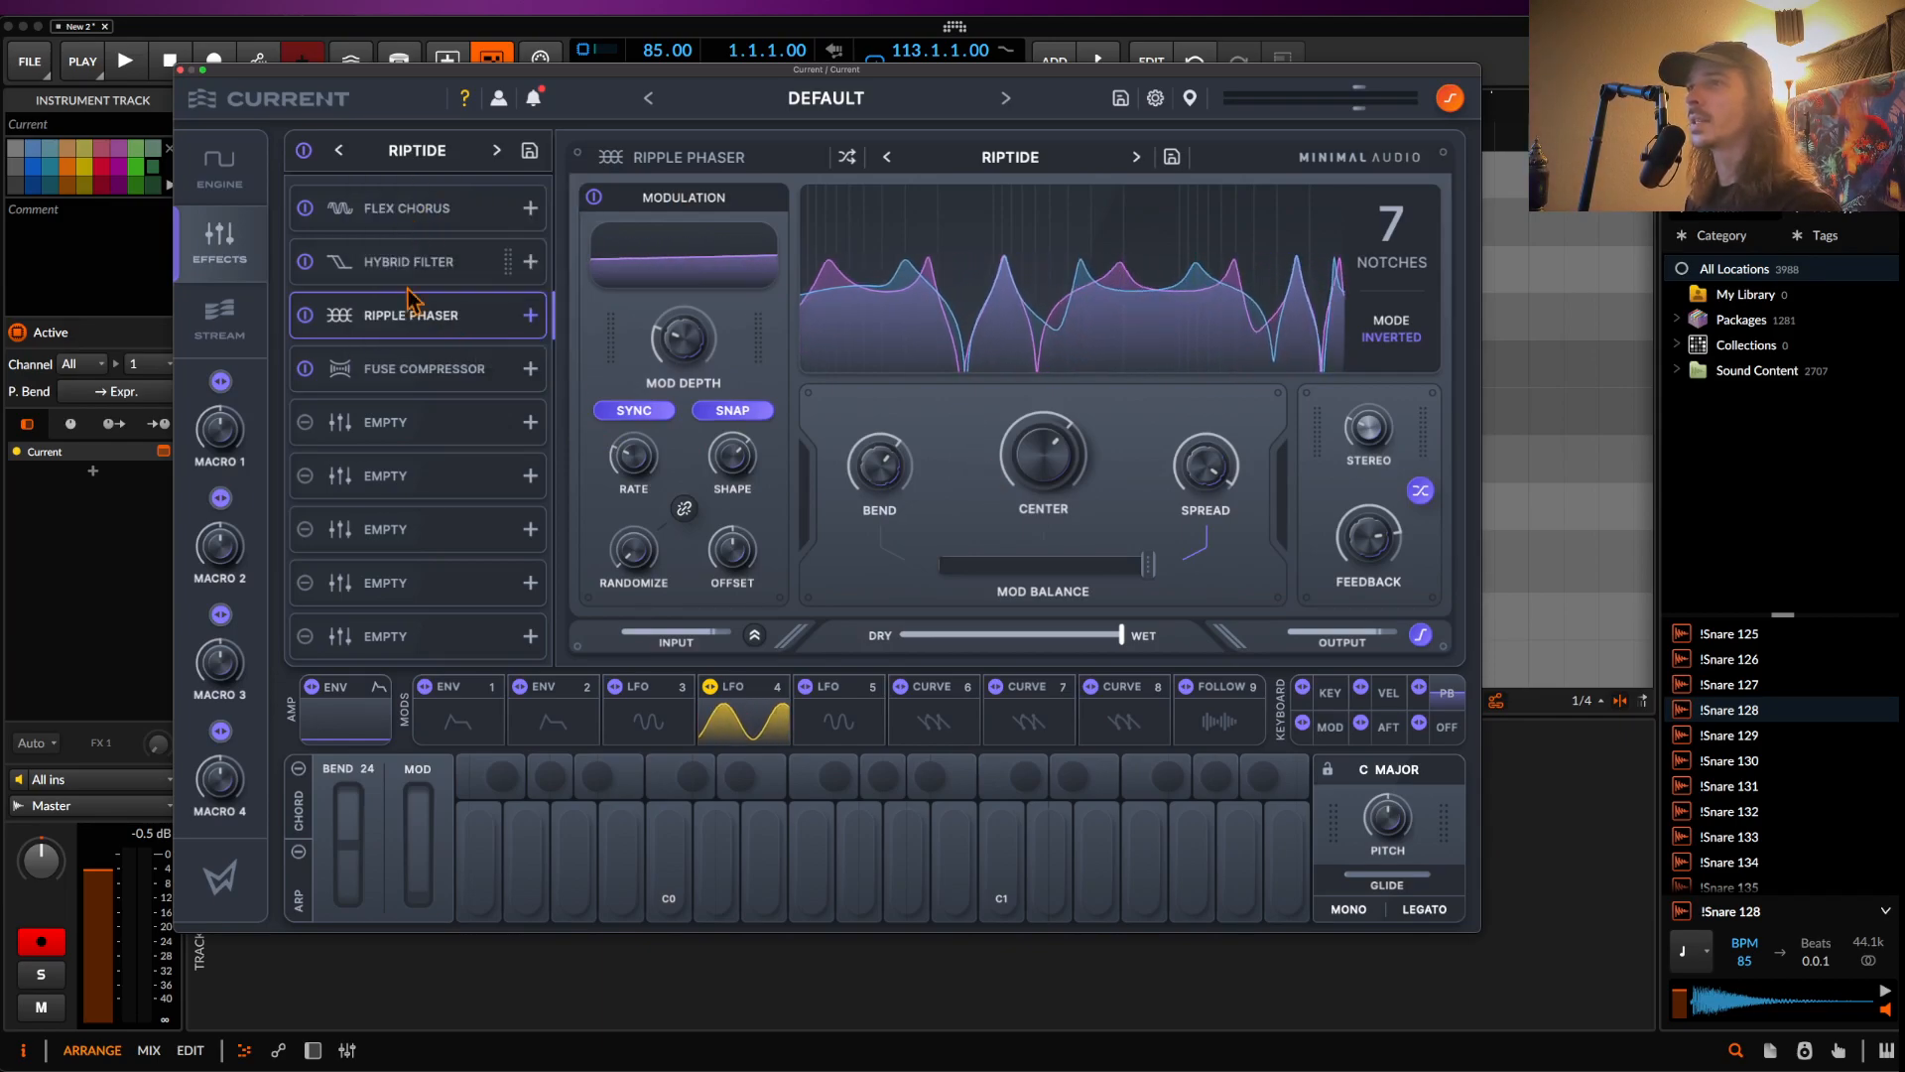
- Bypass the Hybrid Filter in the Riptide chain and switch its Fuse Compressor to 6 bands
{"action": "left_click", "coordinate": [420, 217]}
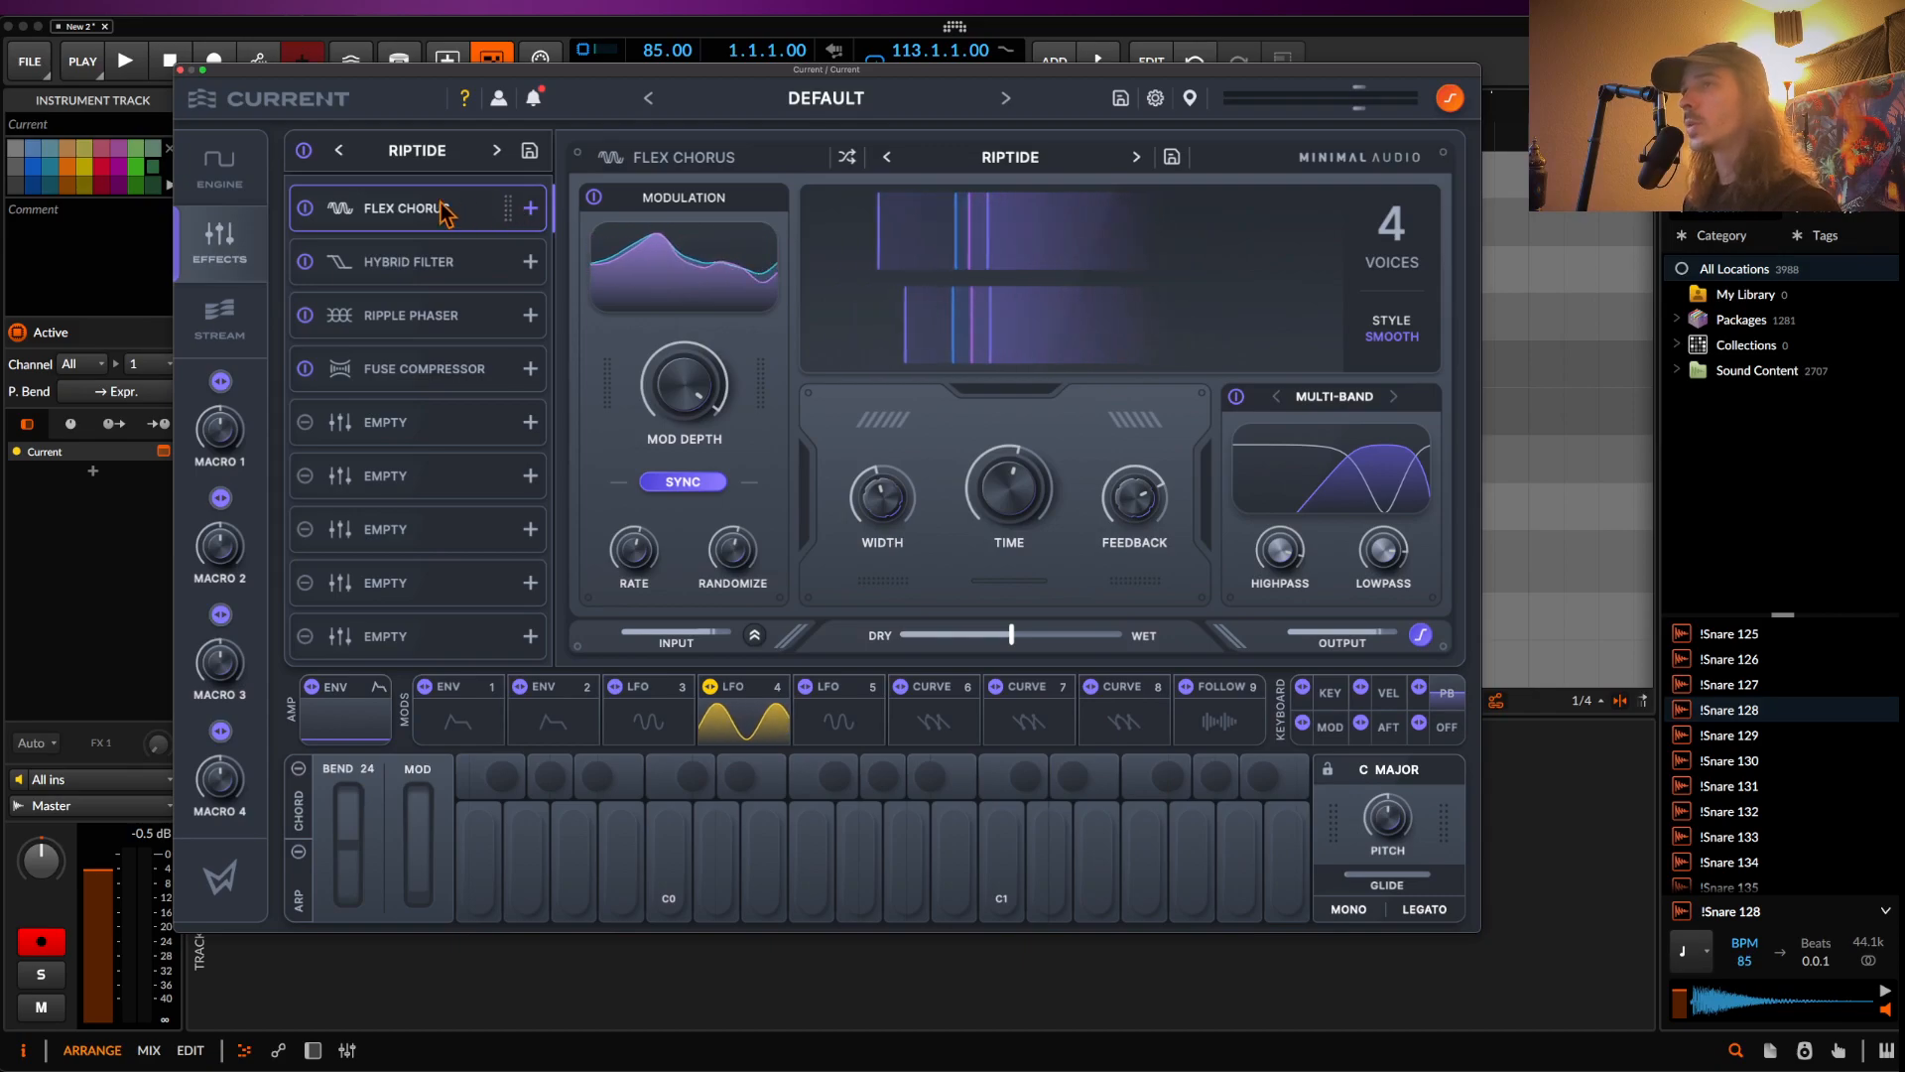
{"action": "left_click", "coordinate": [427, 261]}
{"action": "left_click", "coordinate": [305, 262]}
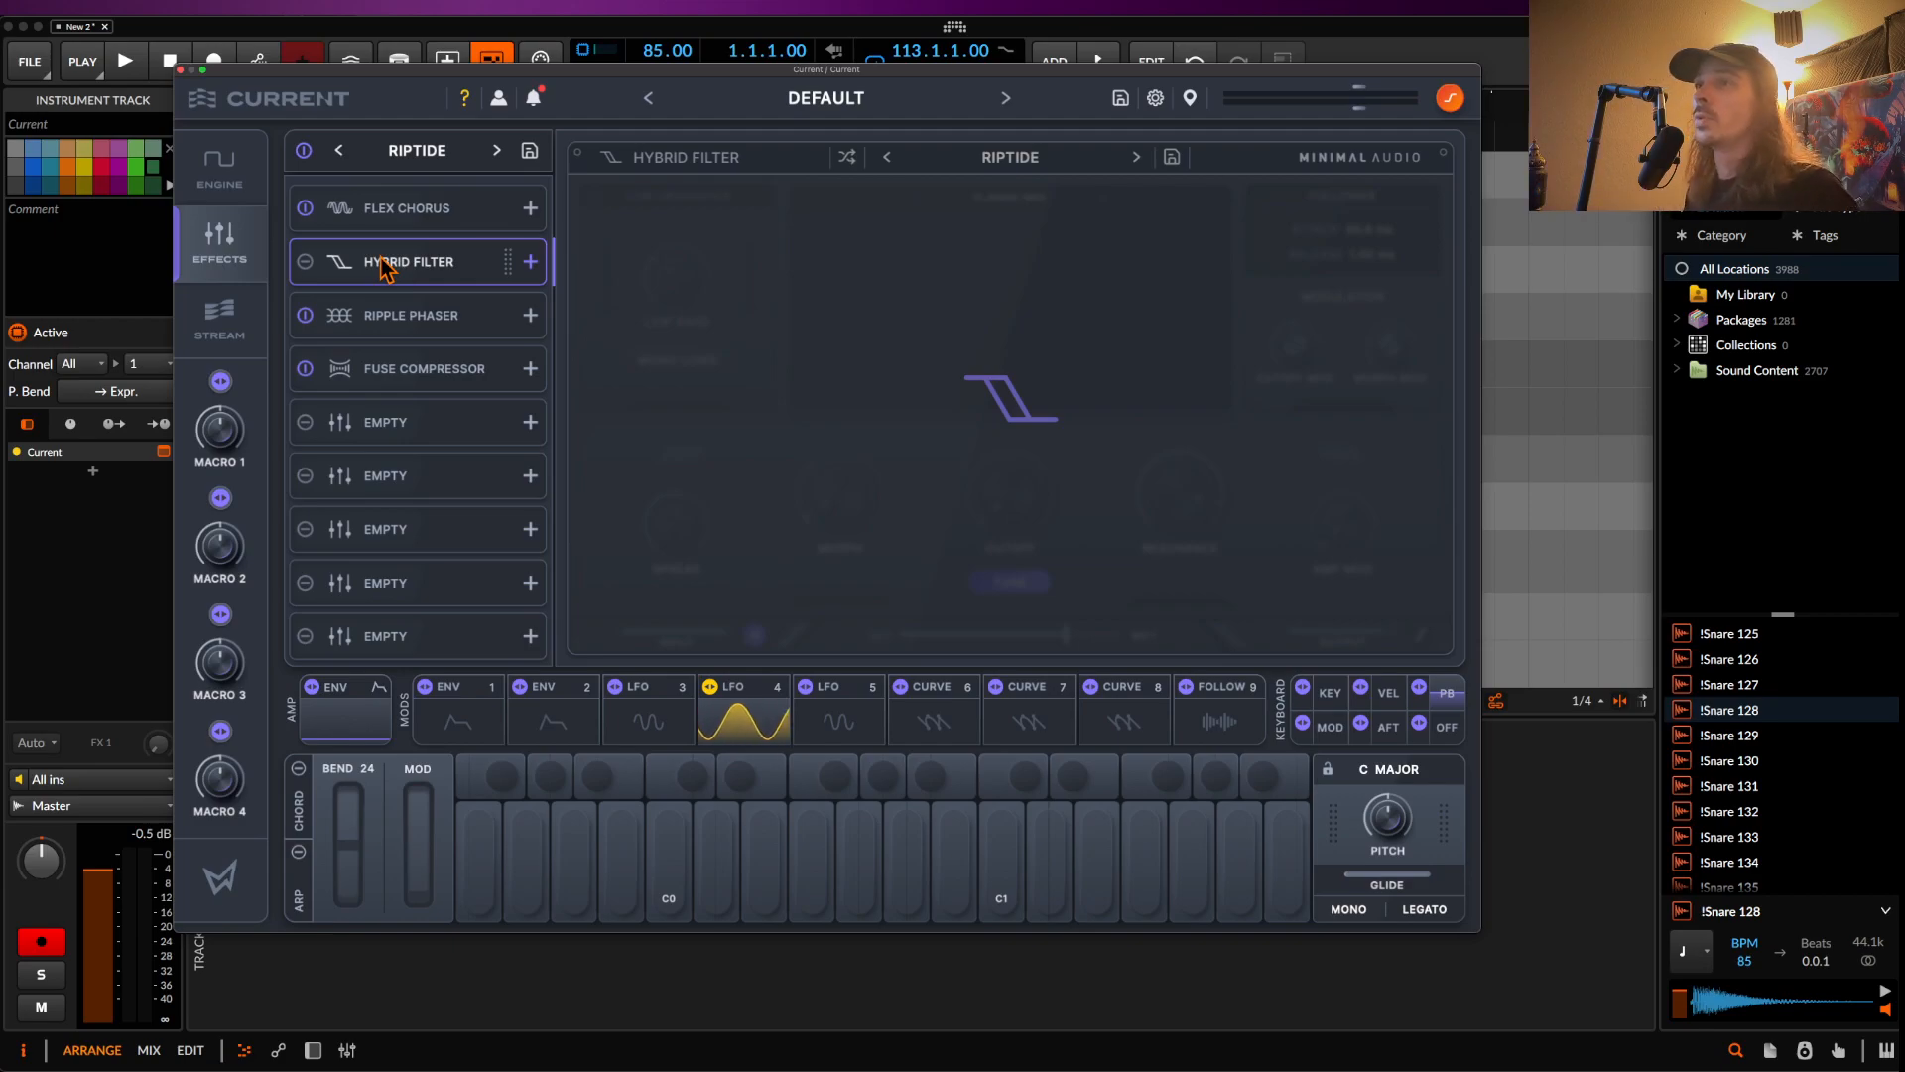
{"action": "left_click", "coordinate": [385, 368]}
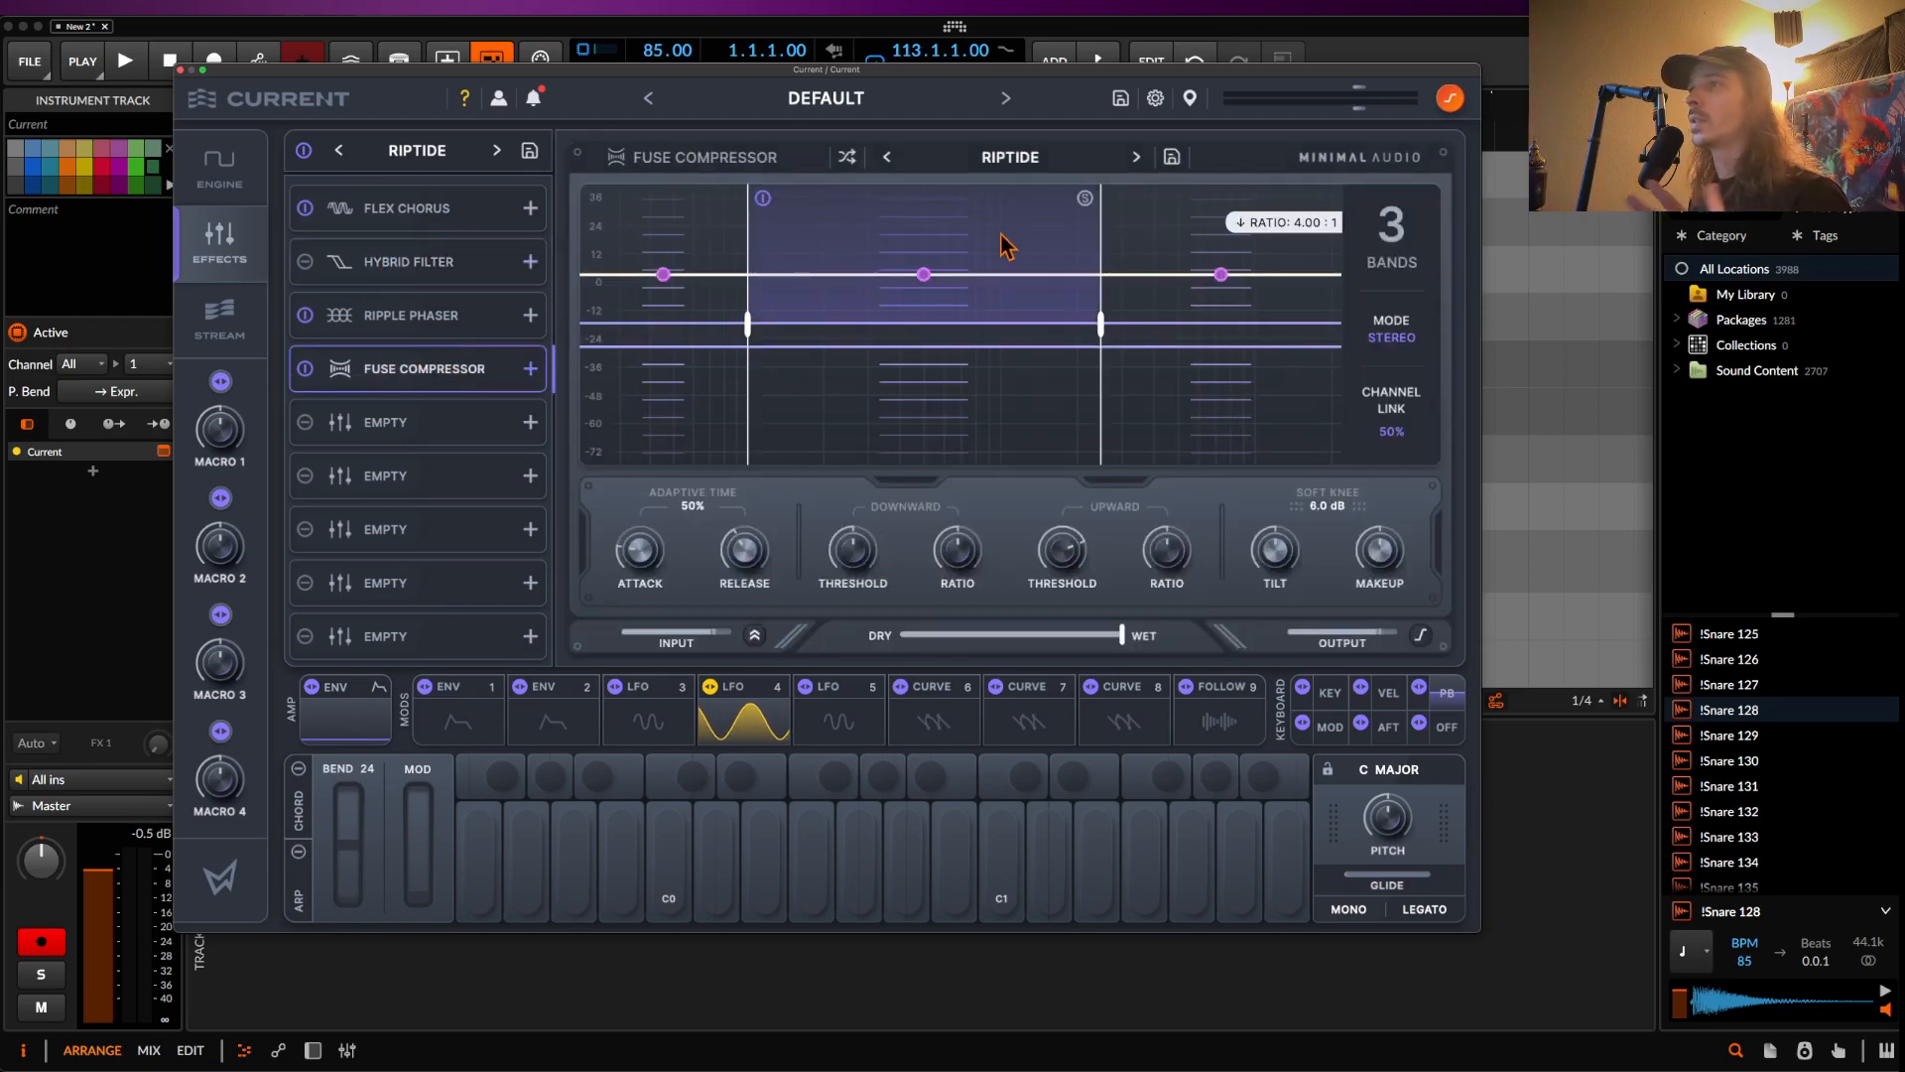
{"action": "left_click", "coordinate": [1392, 225]}
{"action": "left_click", "coordinate": [1394, 425]}
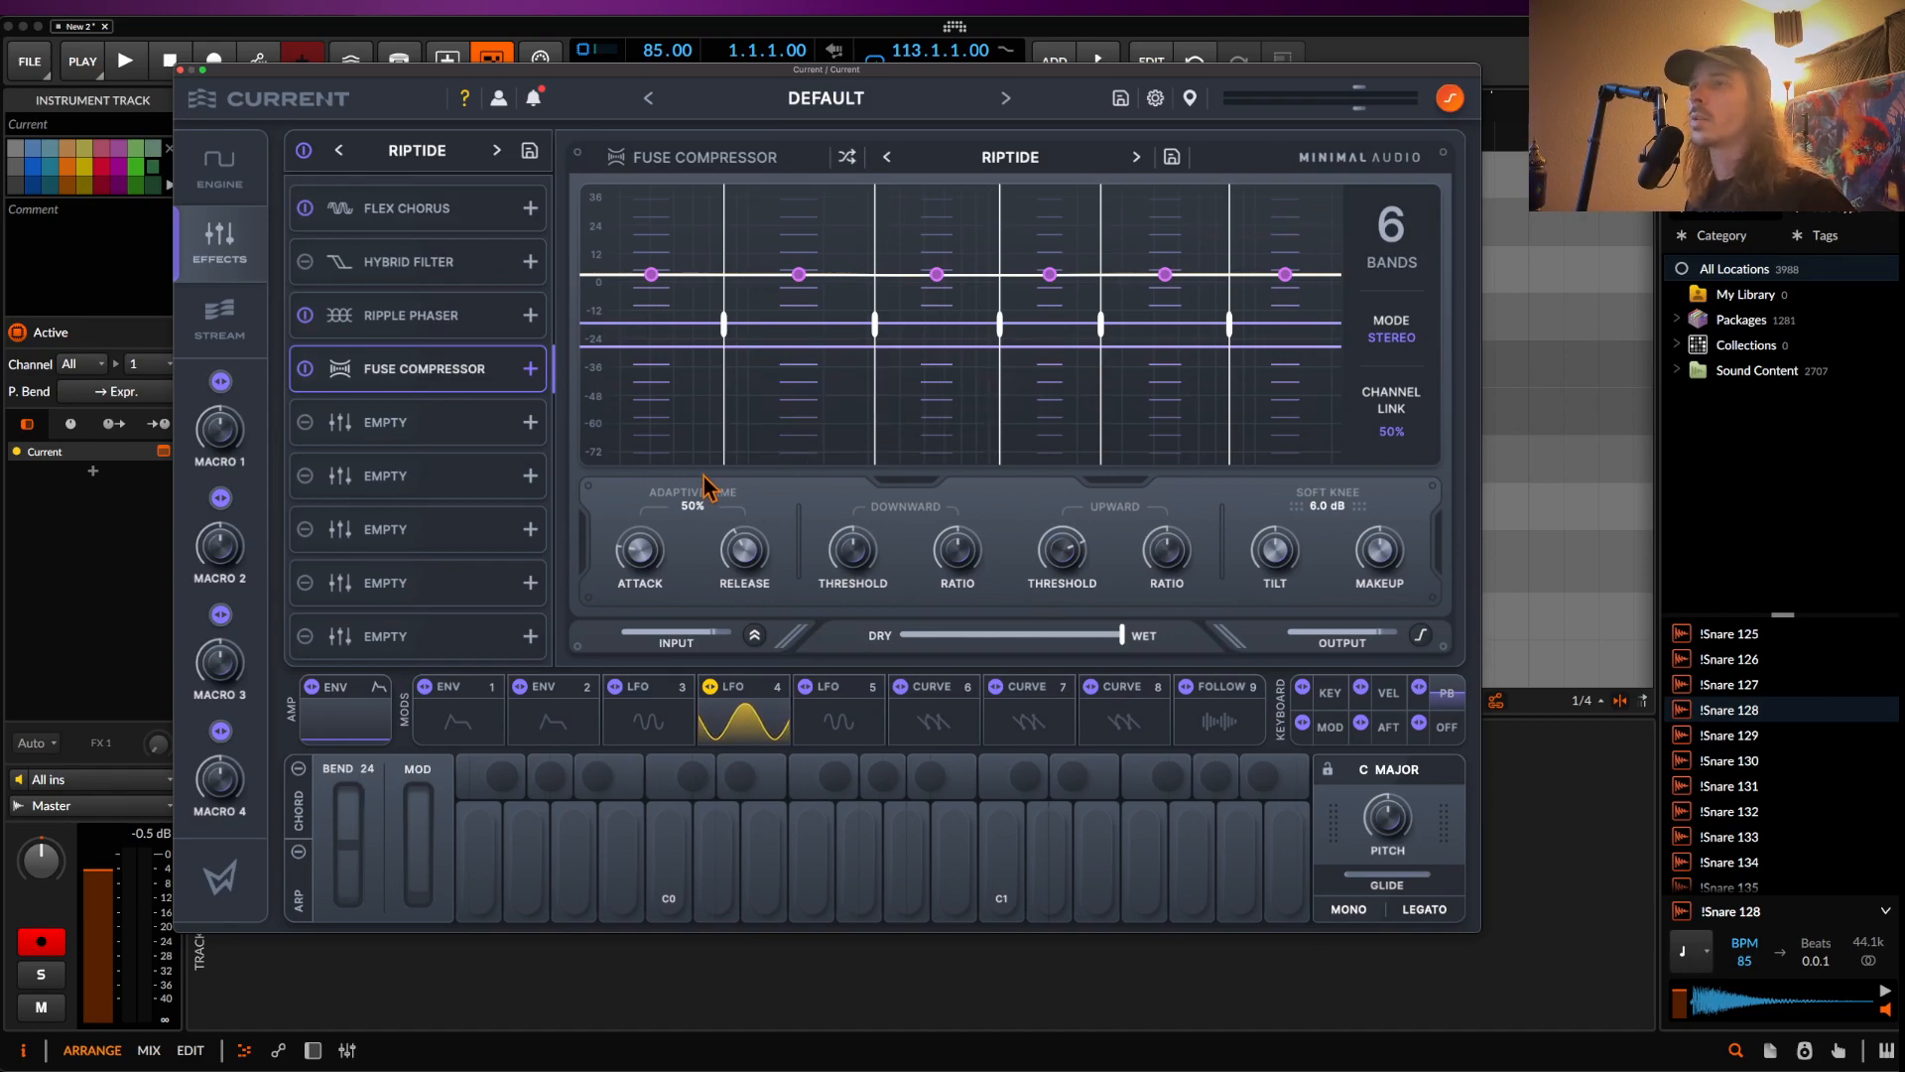
- Add a Rift Distortion and a Cluster Delay to the first two empty effect slots after the Fuse Compressor
{"action": "left_click", "coordinate": [459, 425]}
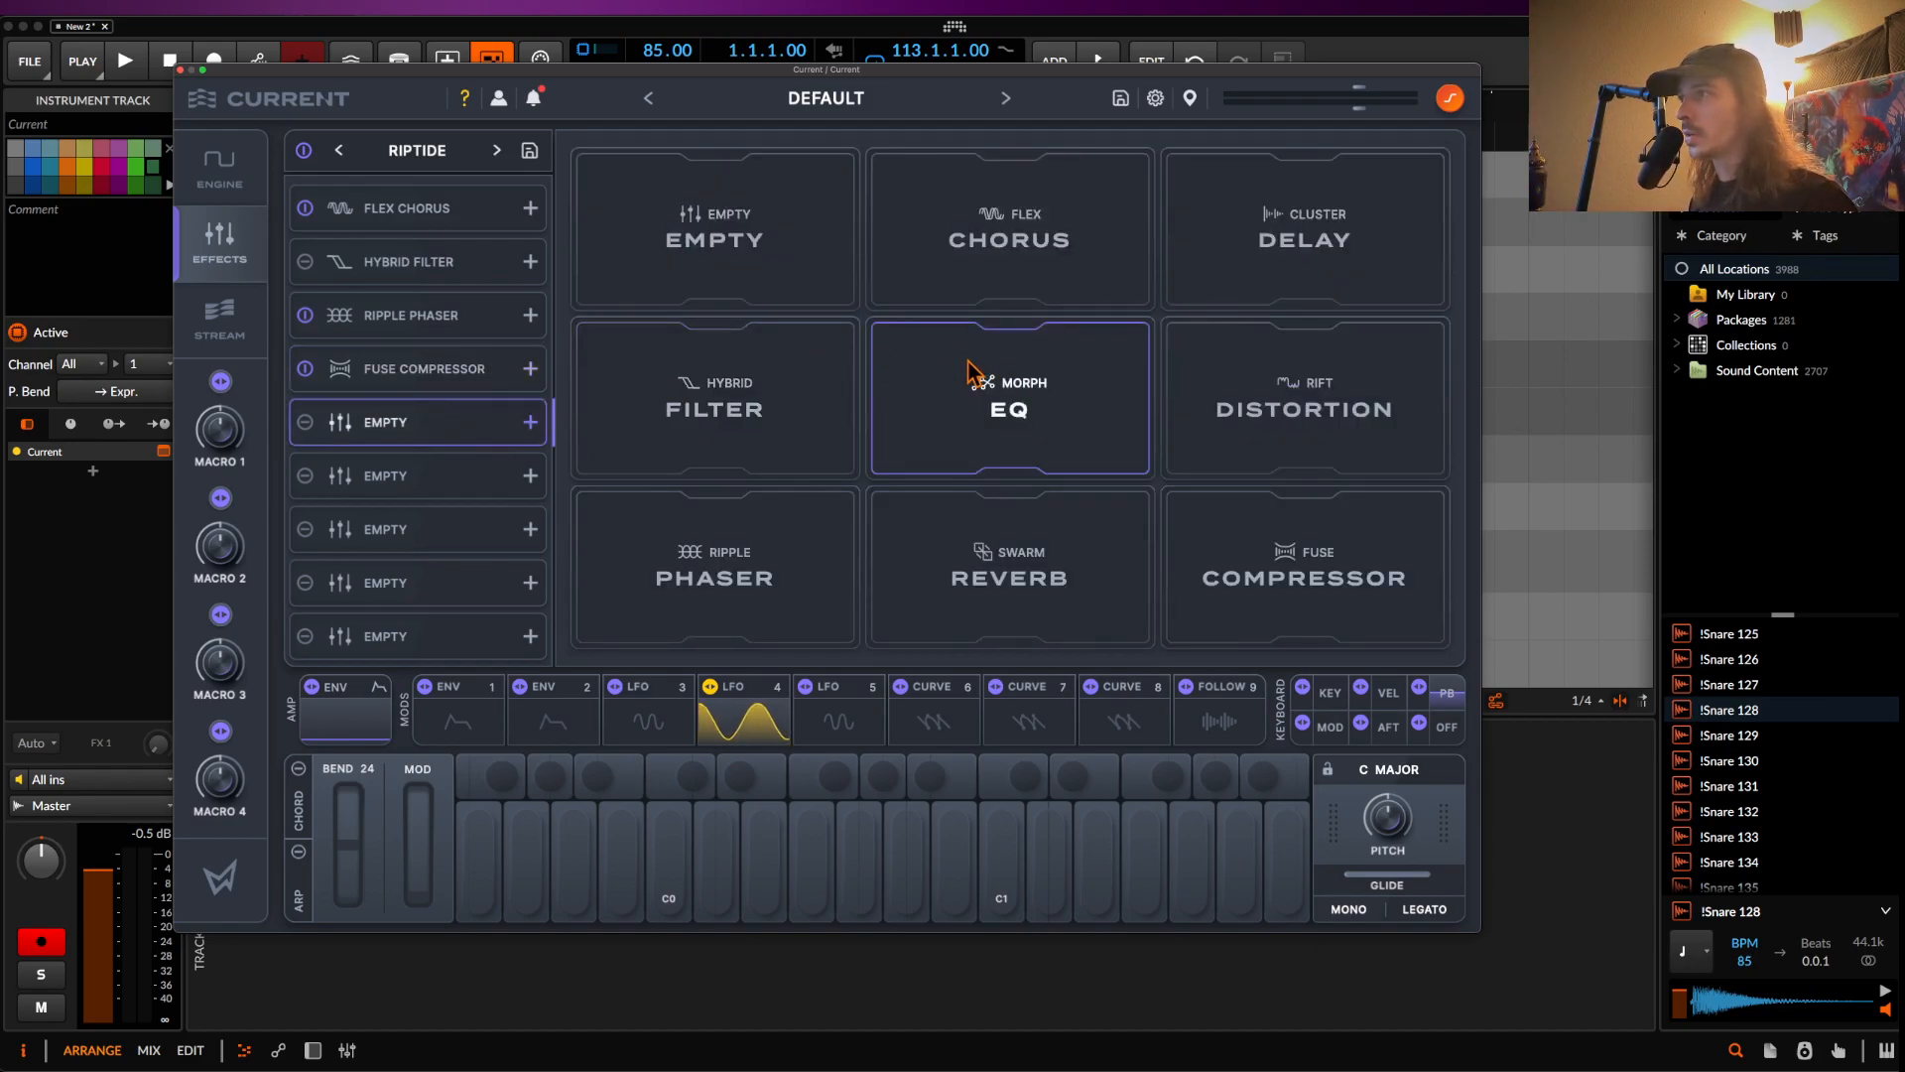
{"action": "left_click", "coordinate": [1366, 406]}
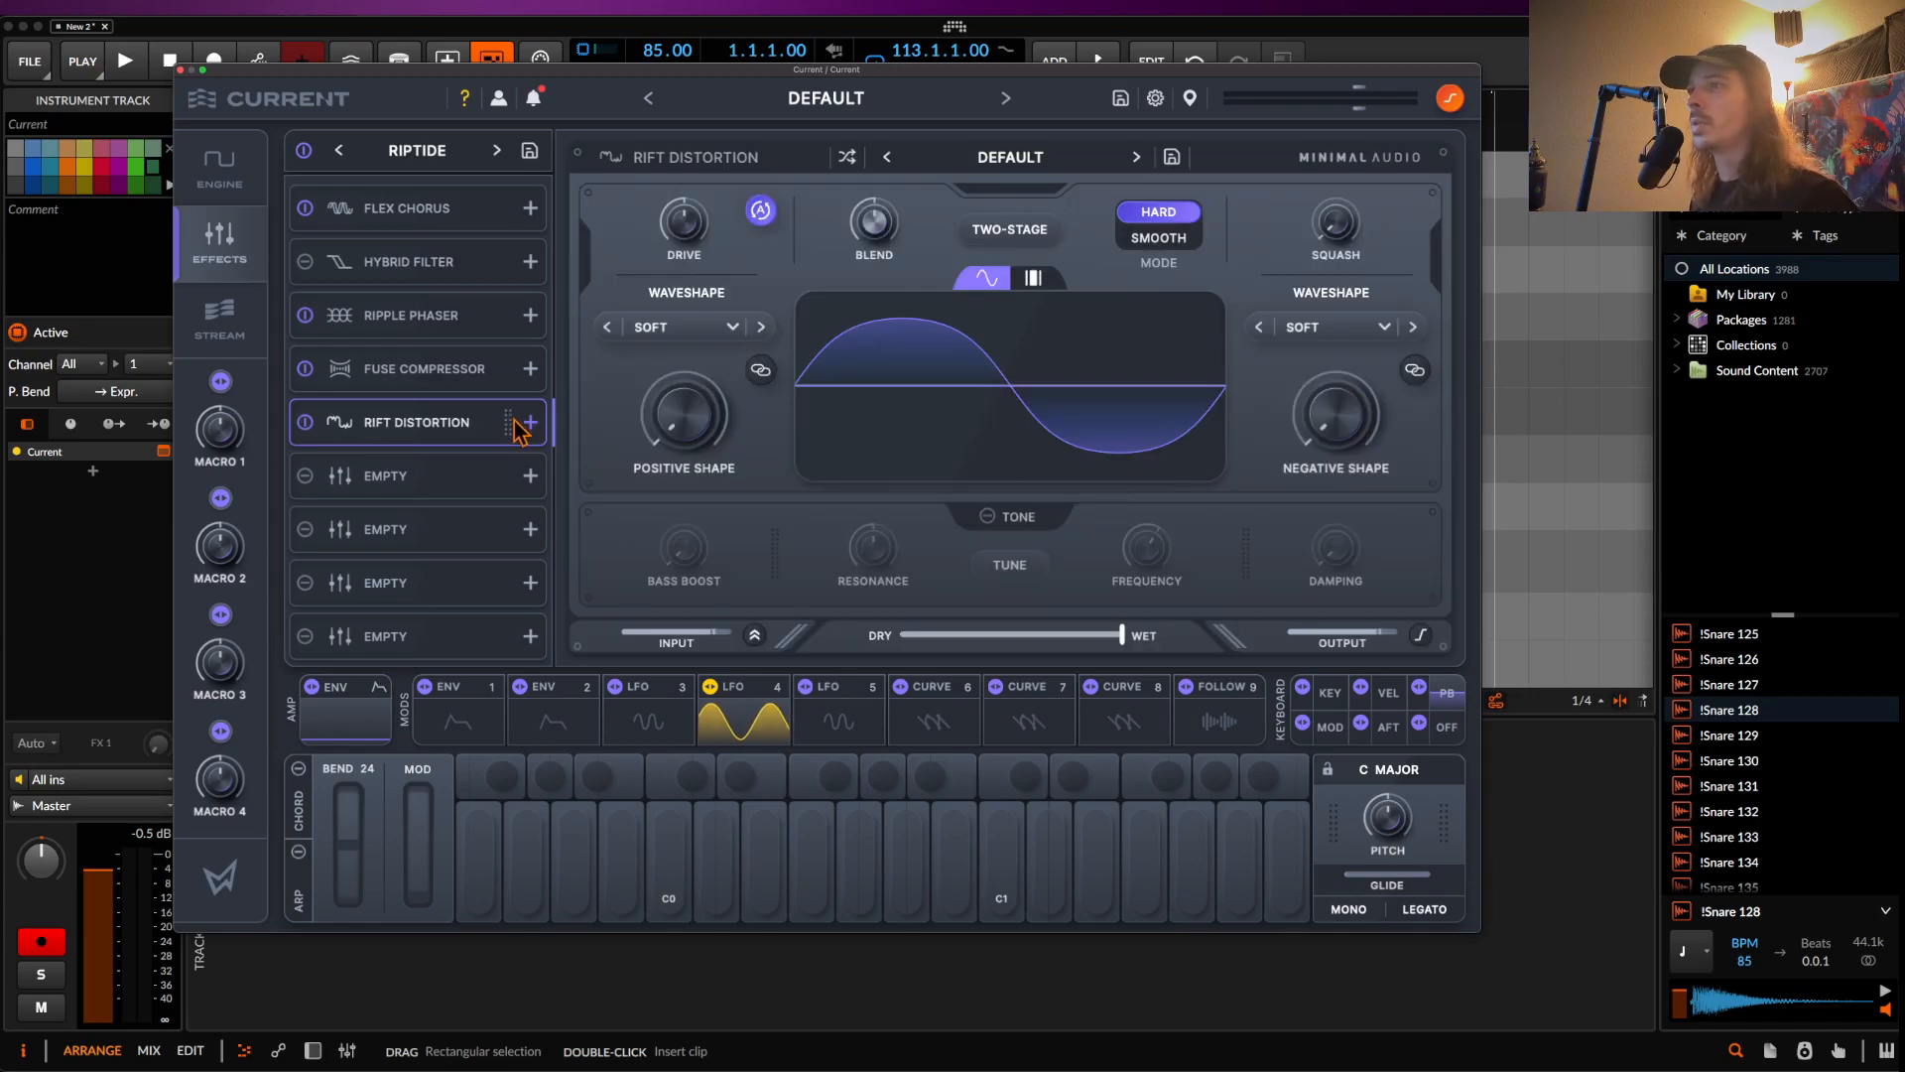
{"action": "left_click", "coordinate": [449, 484]}
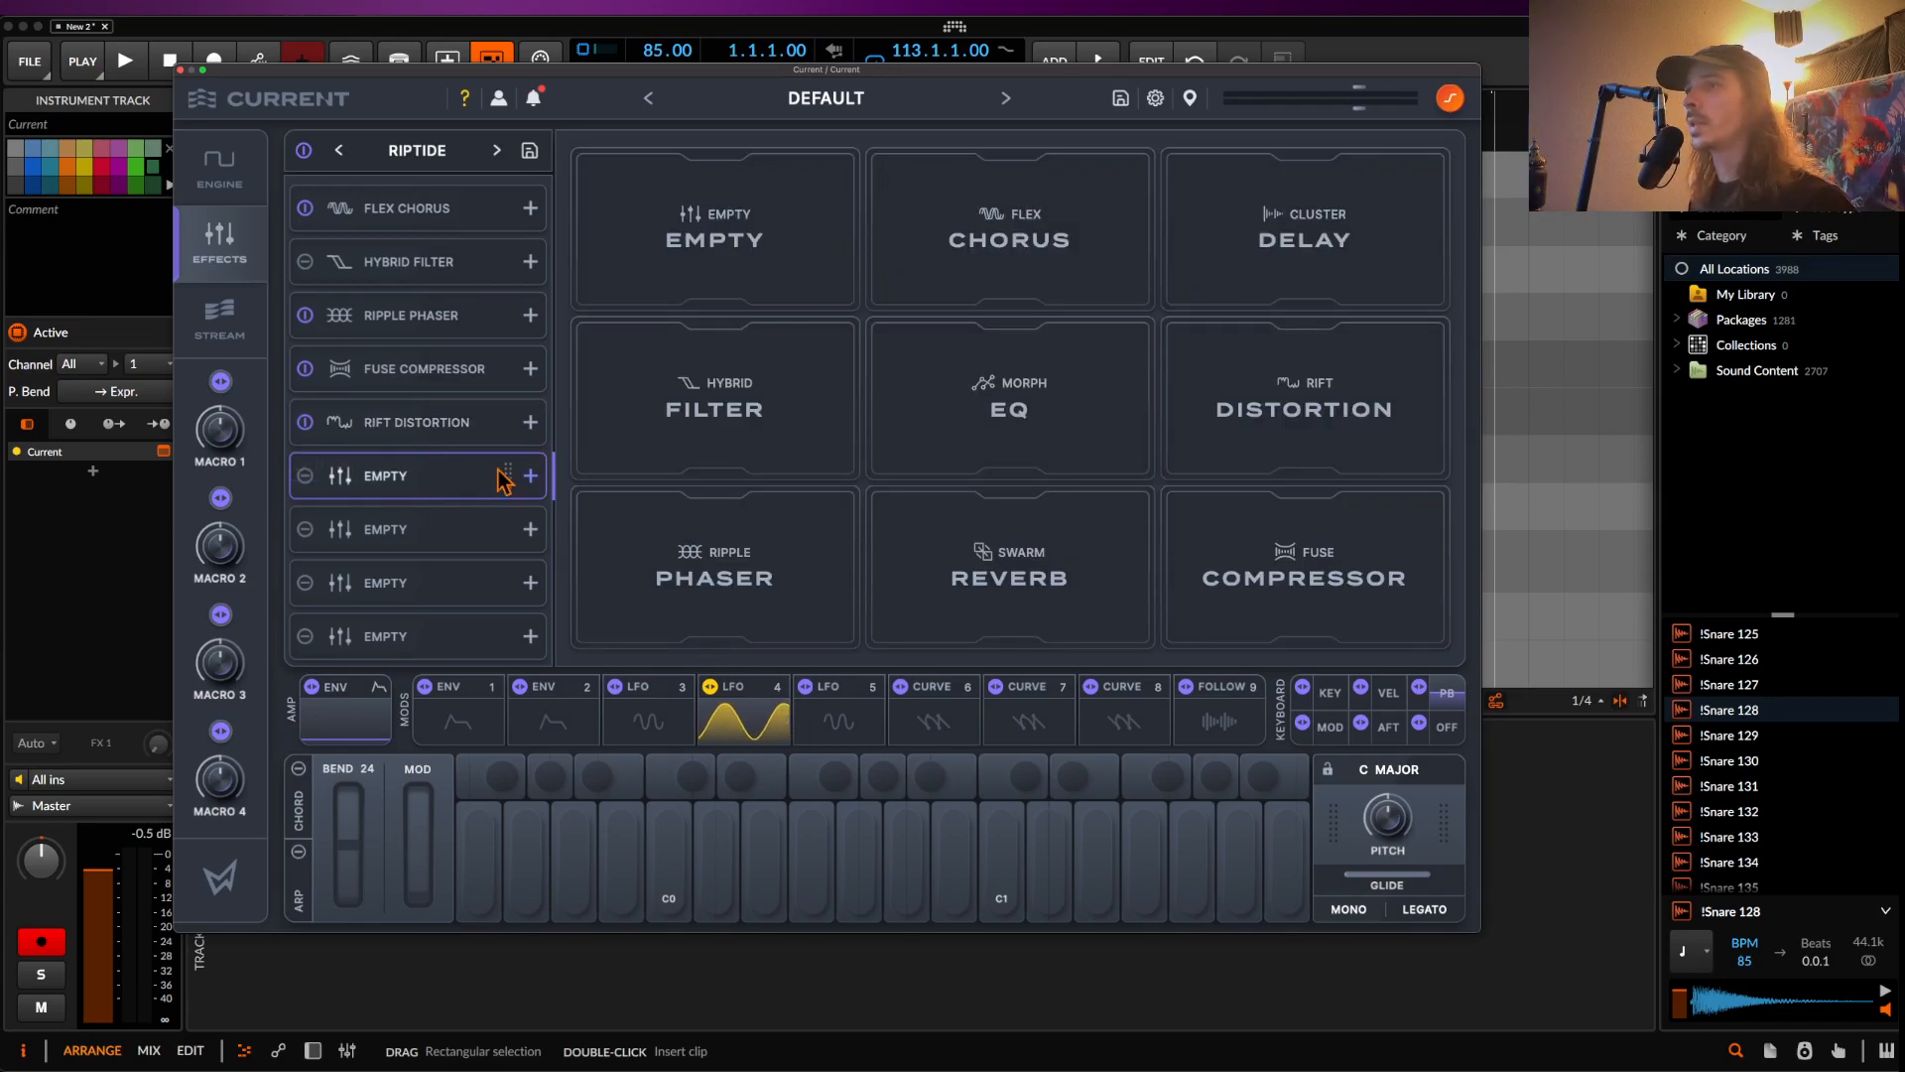
{"action": "left_click", "coordinate": [1408, 194]}
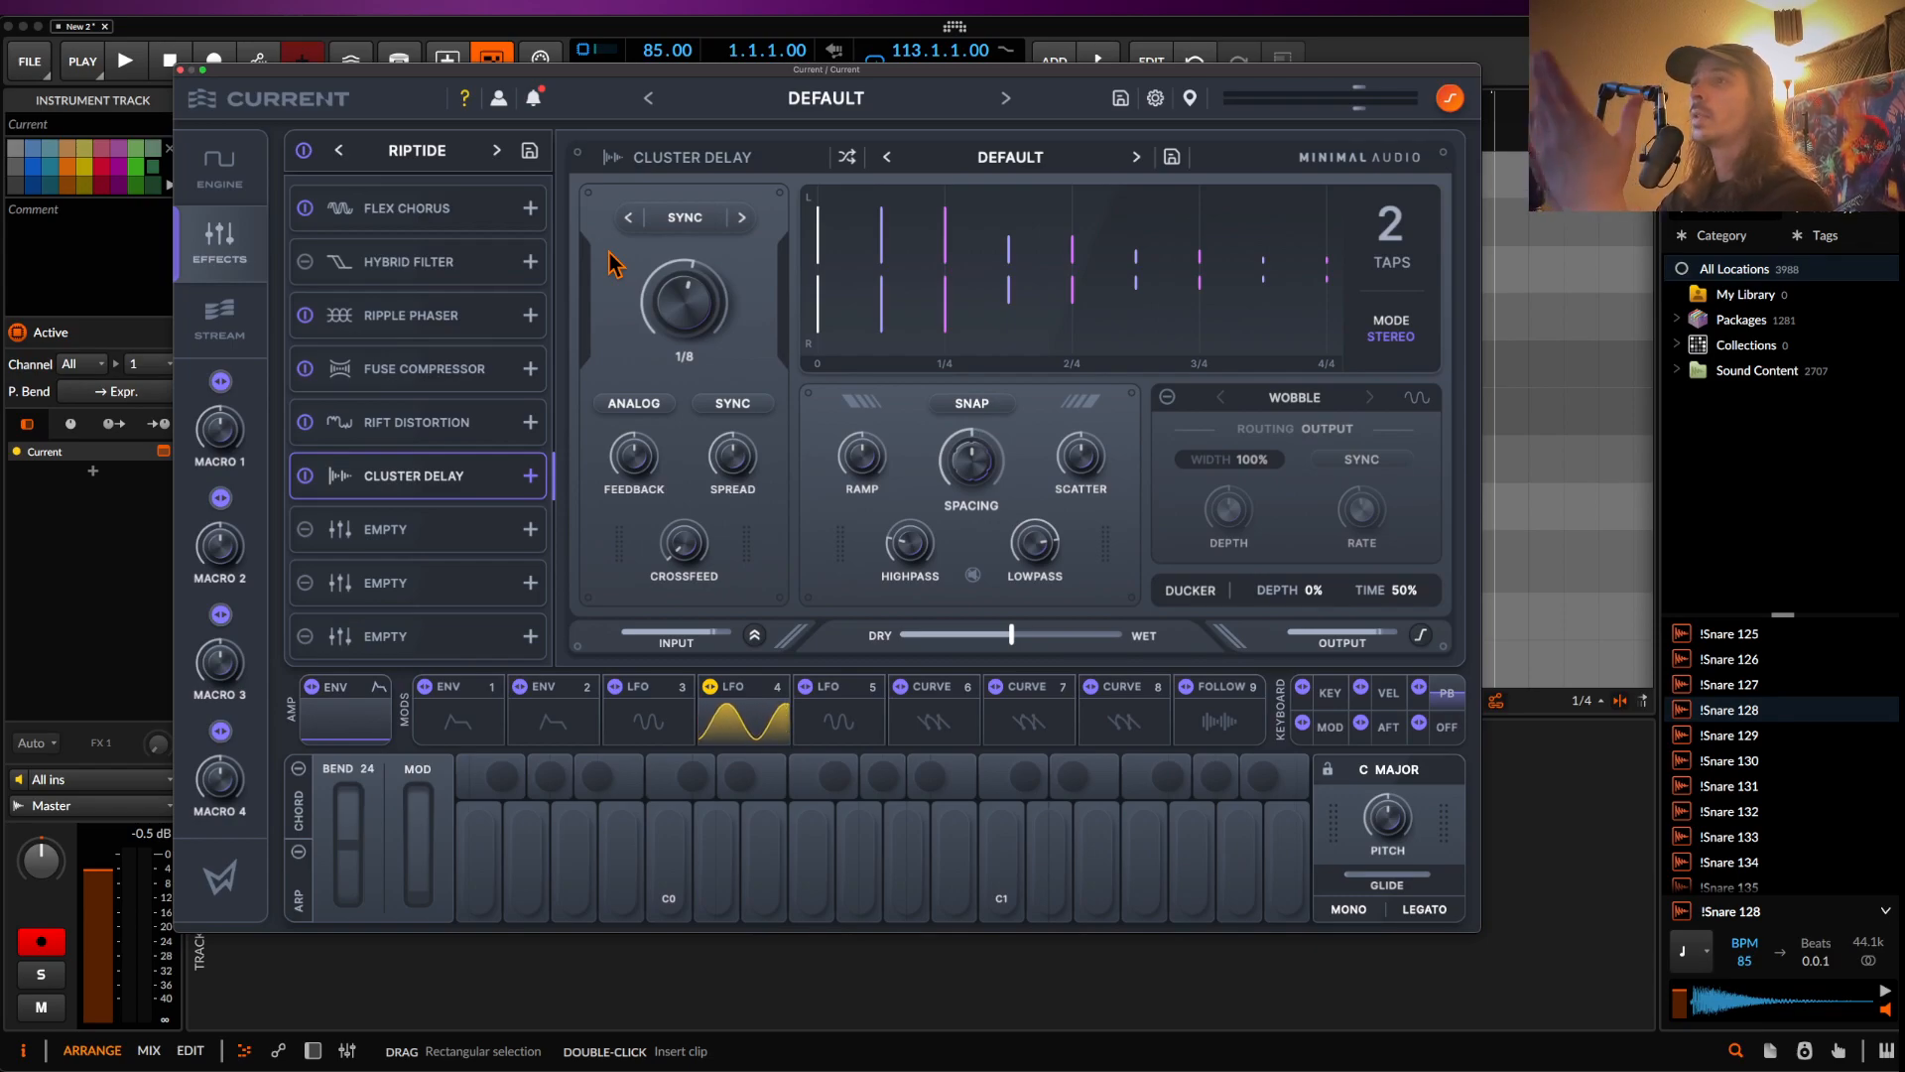
{"action": "left_click", "coordinate": [982, 159]}
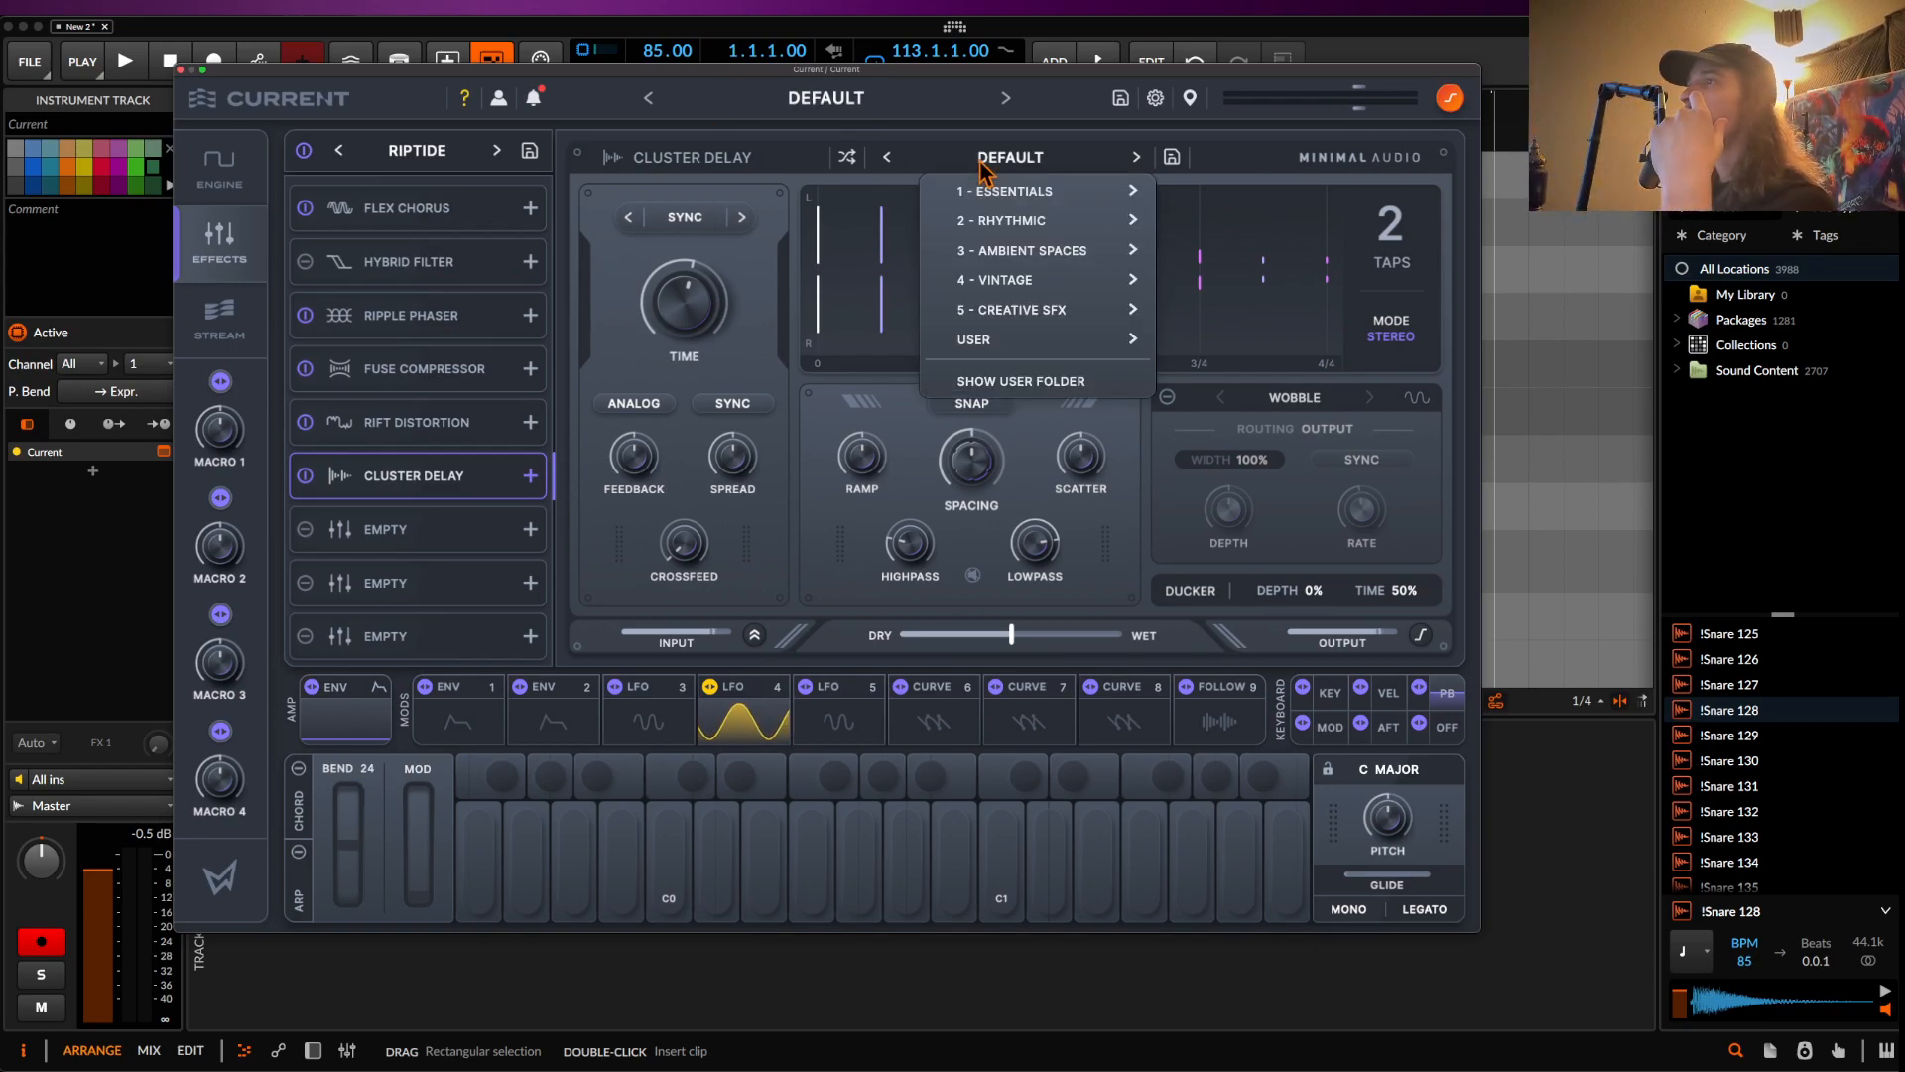
{"action": "left_click", "coordinate": [415, 153]}
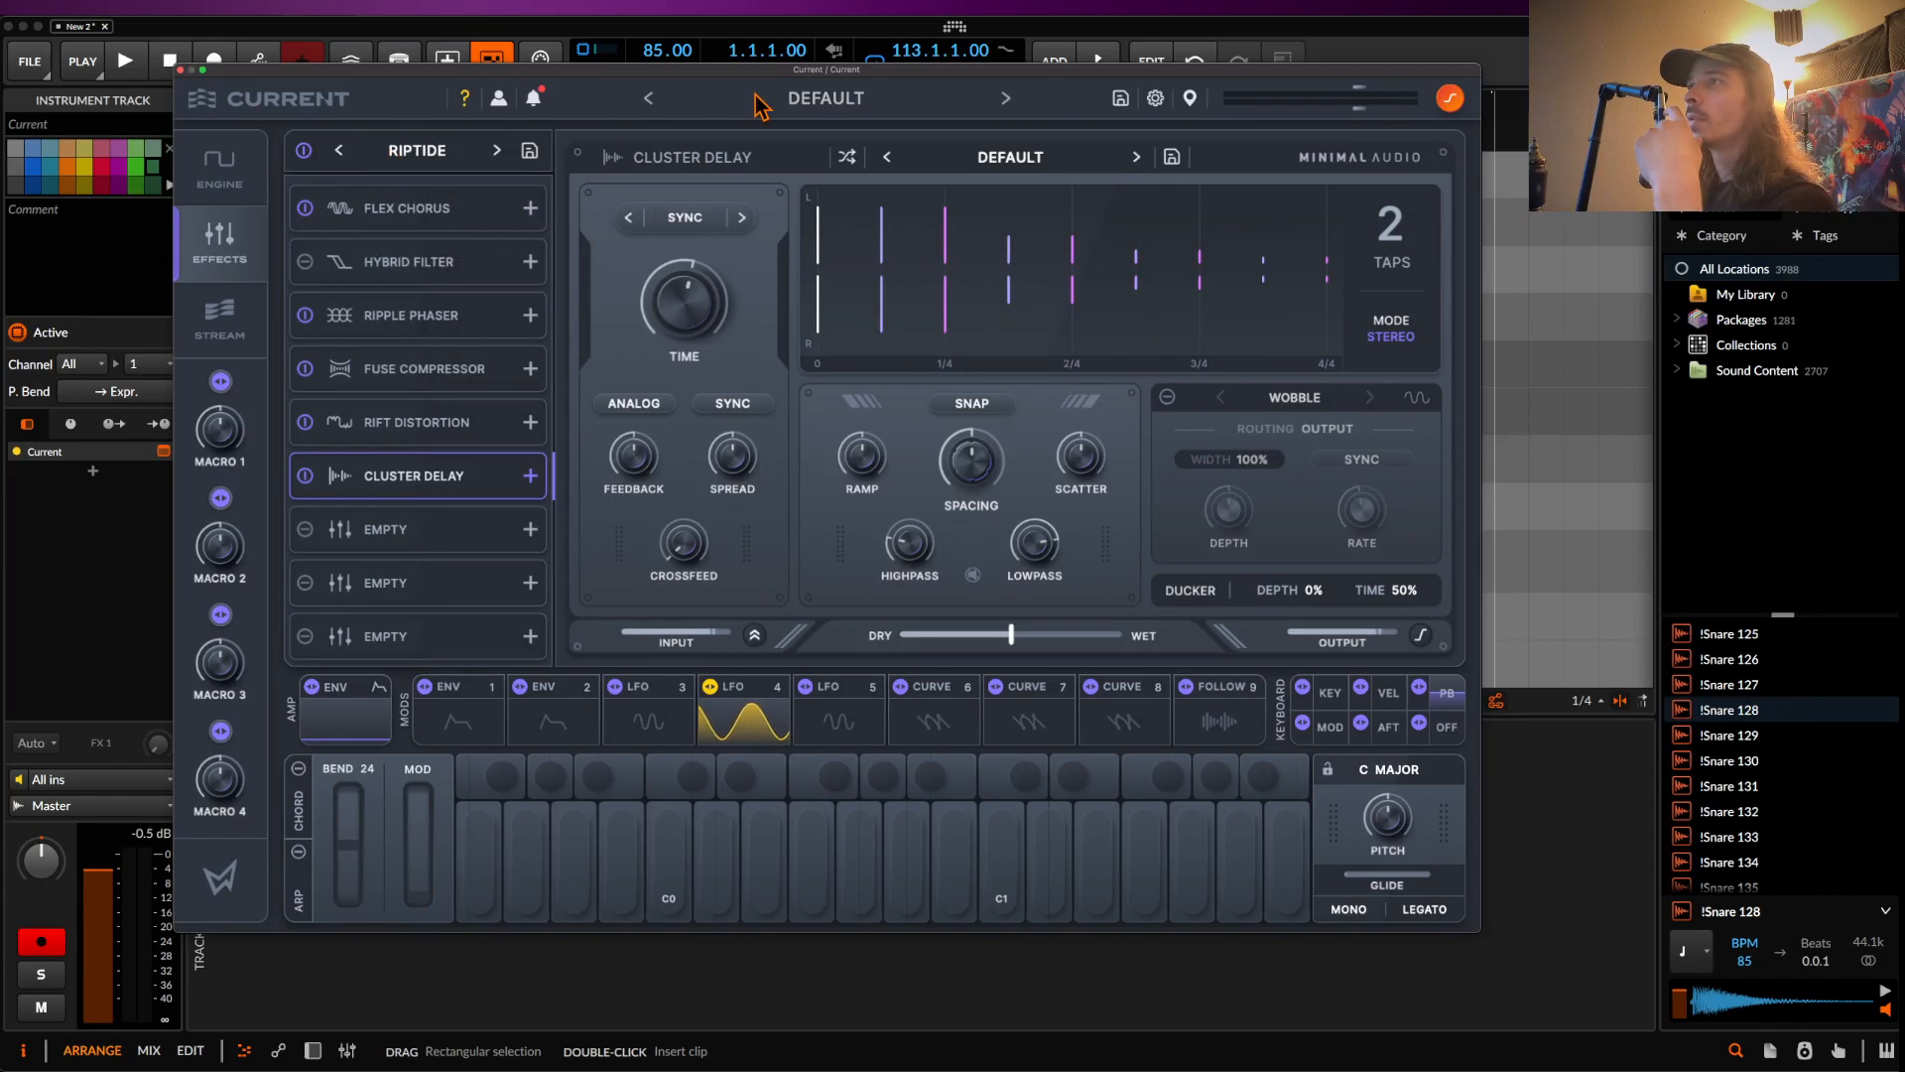
- Load the user preset Dungeon Beast for the whole synth and show its sound engine settings
{"action": "left_click", "coordinate": [806, 99]}
{"action": "left_click", "coordinate": [922, 252]}
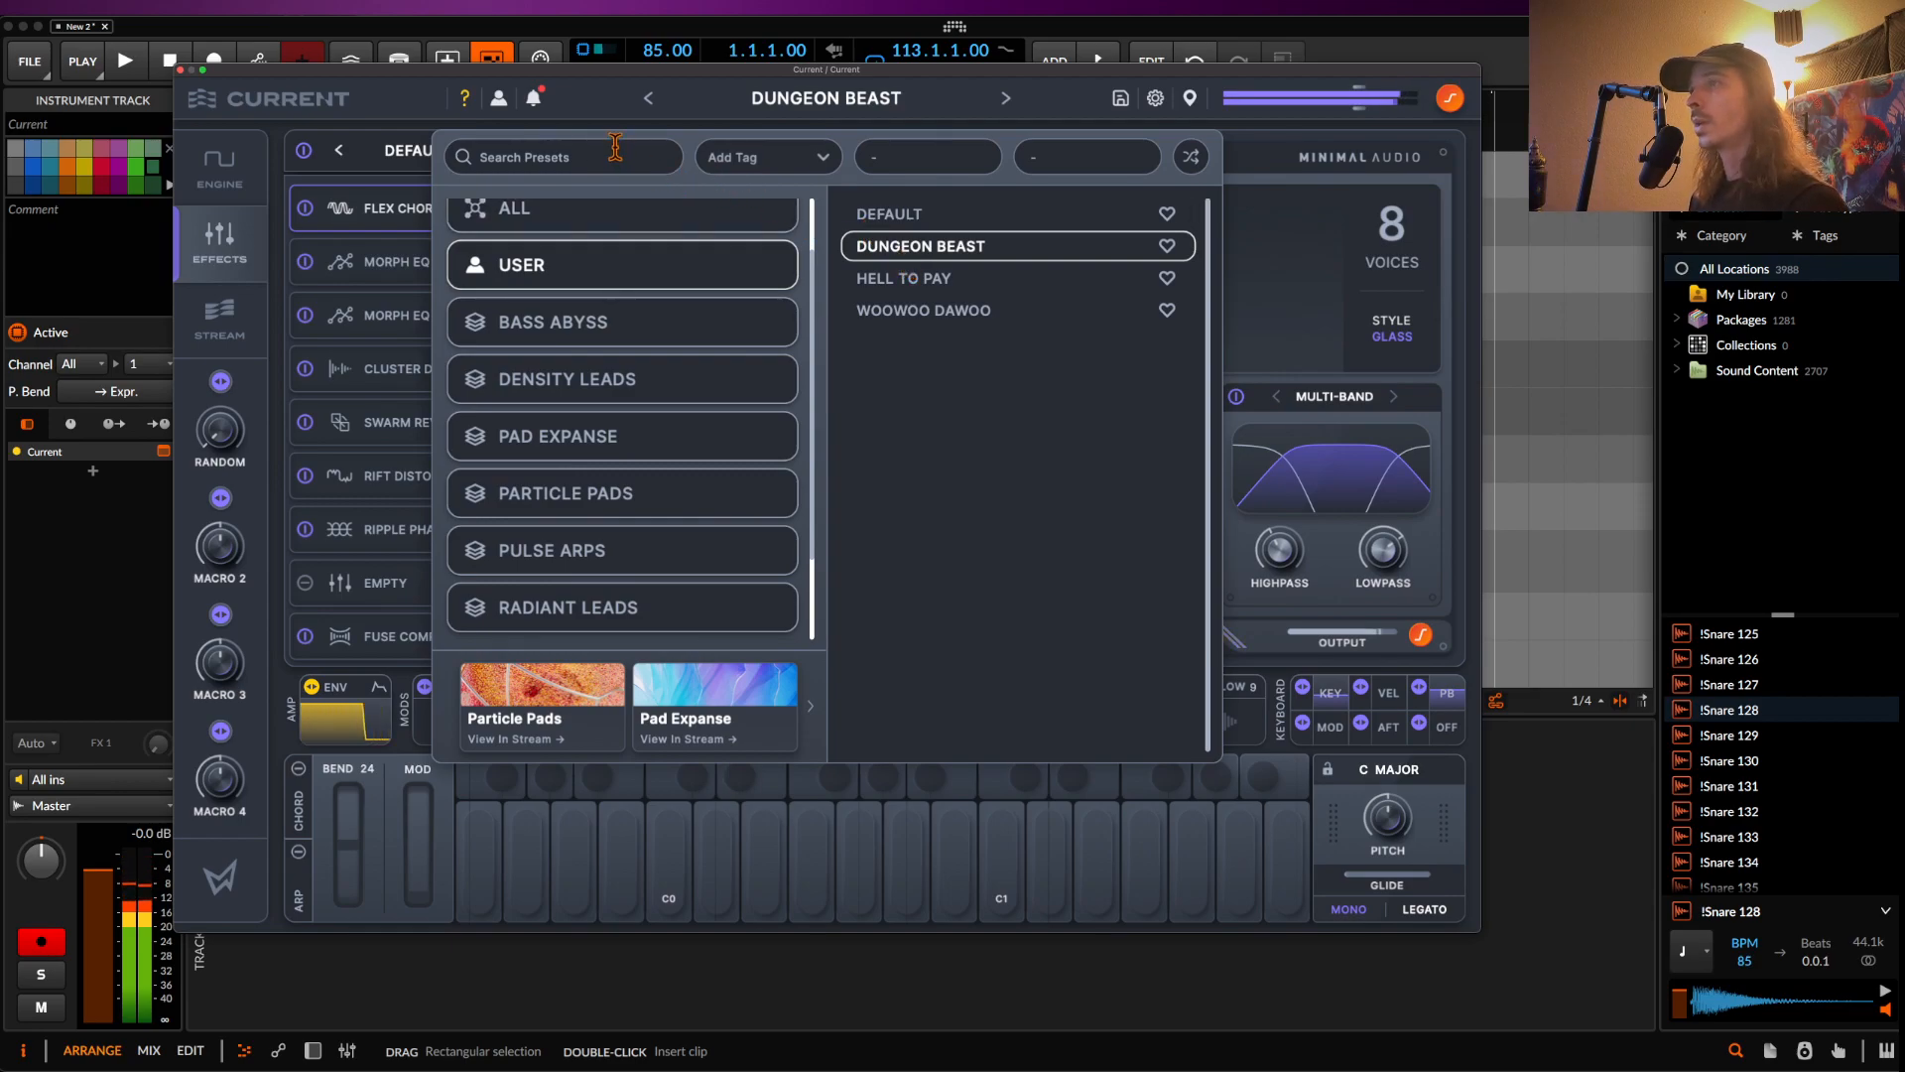
{"action": "left_click", "coordinate": [469, 157]}
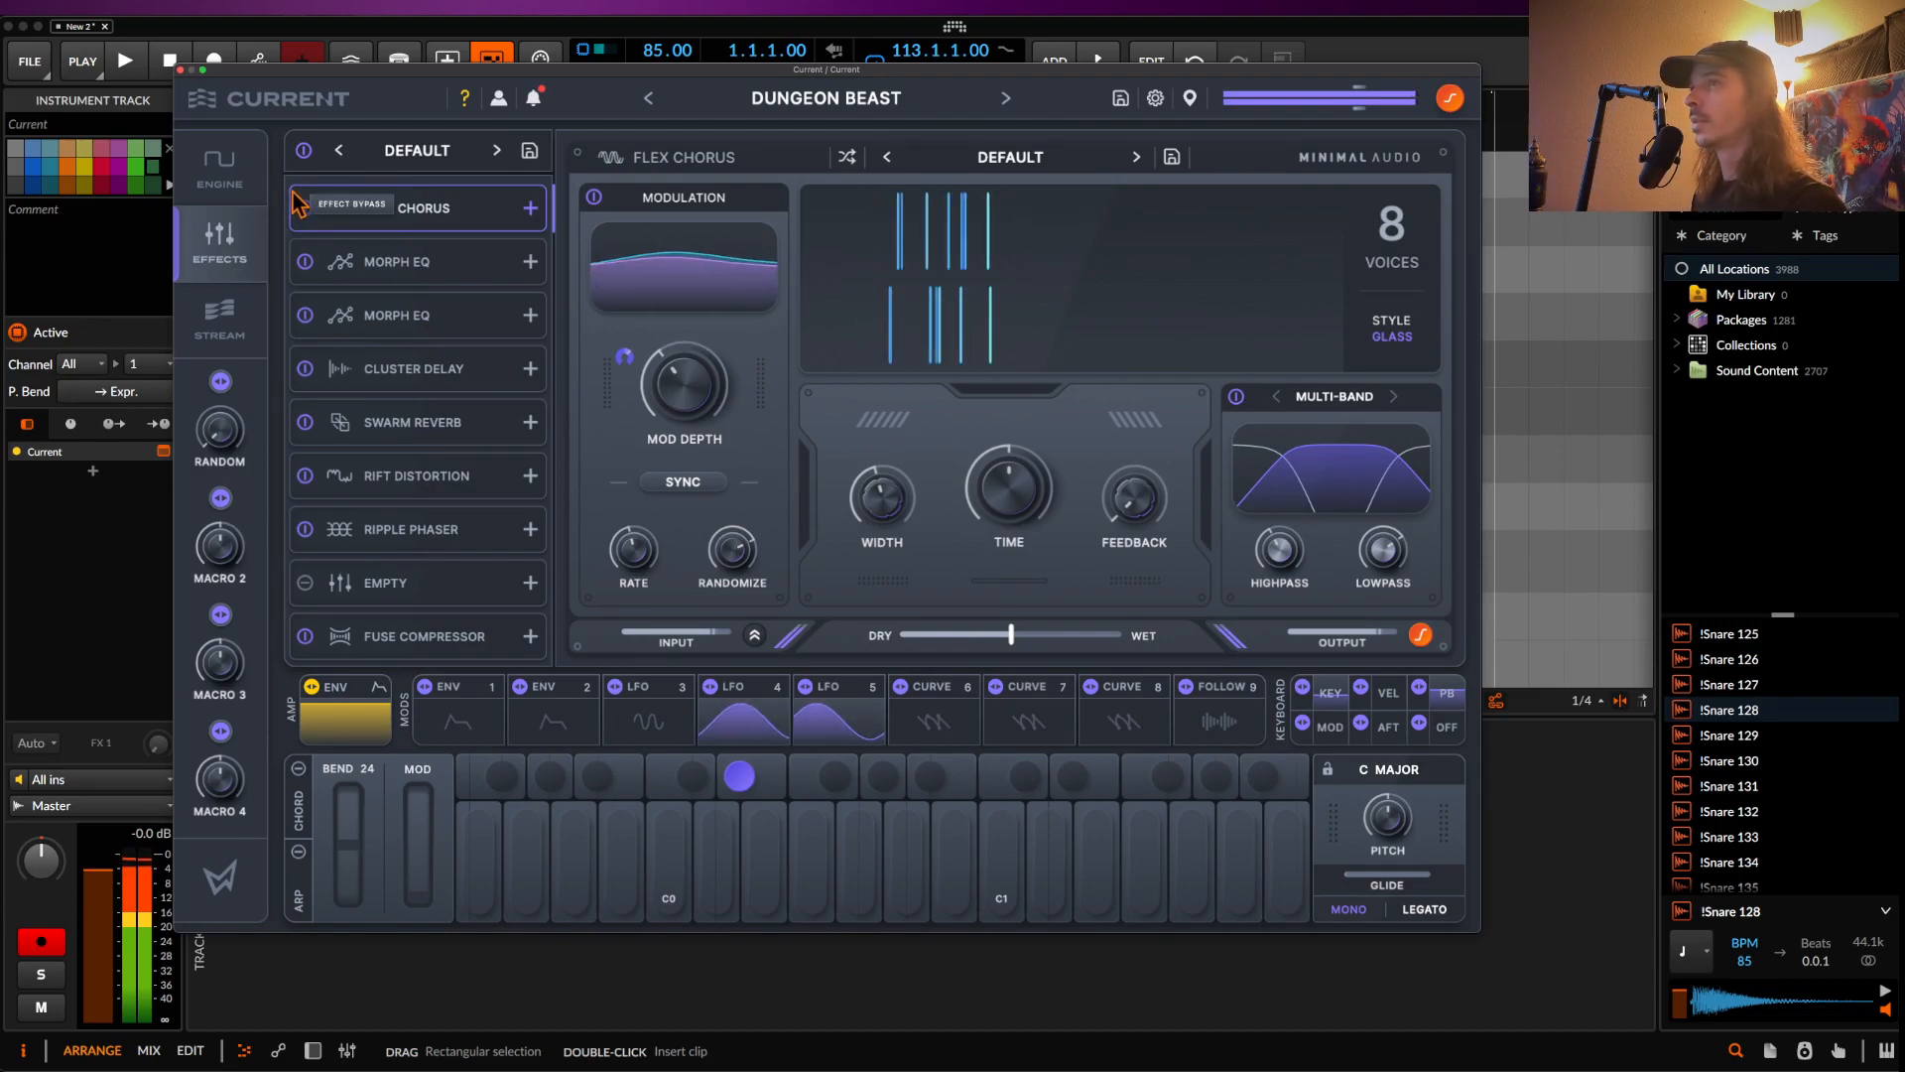
{"action": "left_click", "coordinate": [219, 169]}
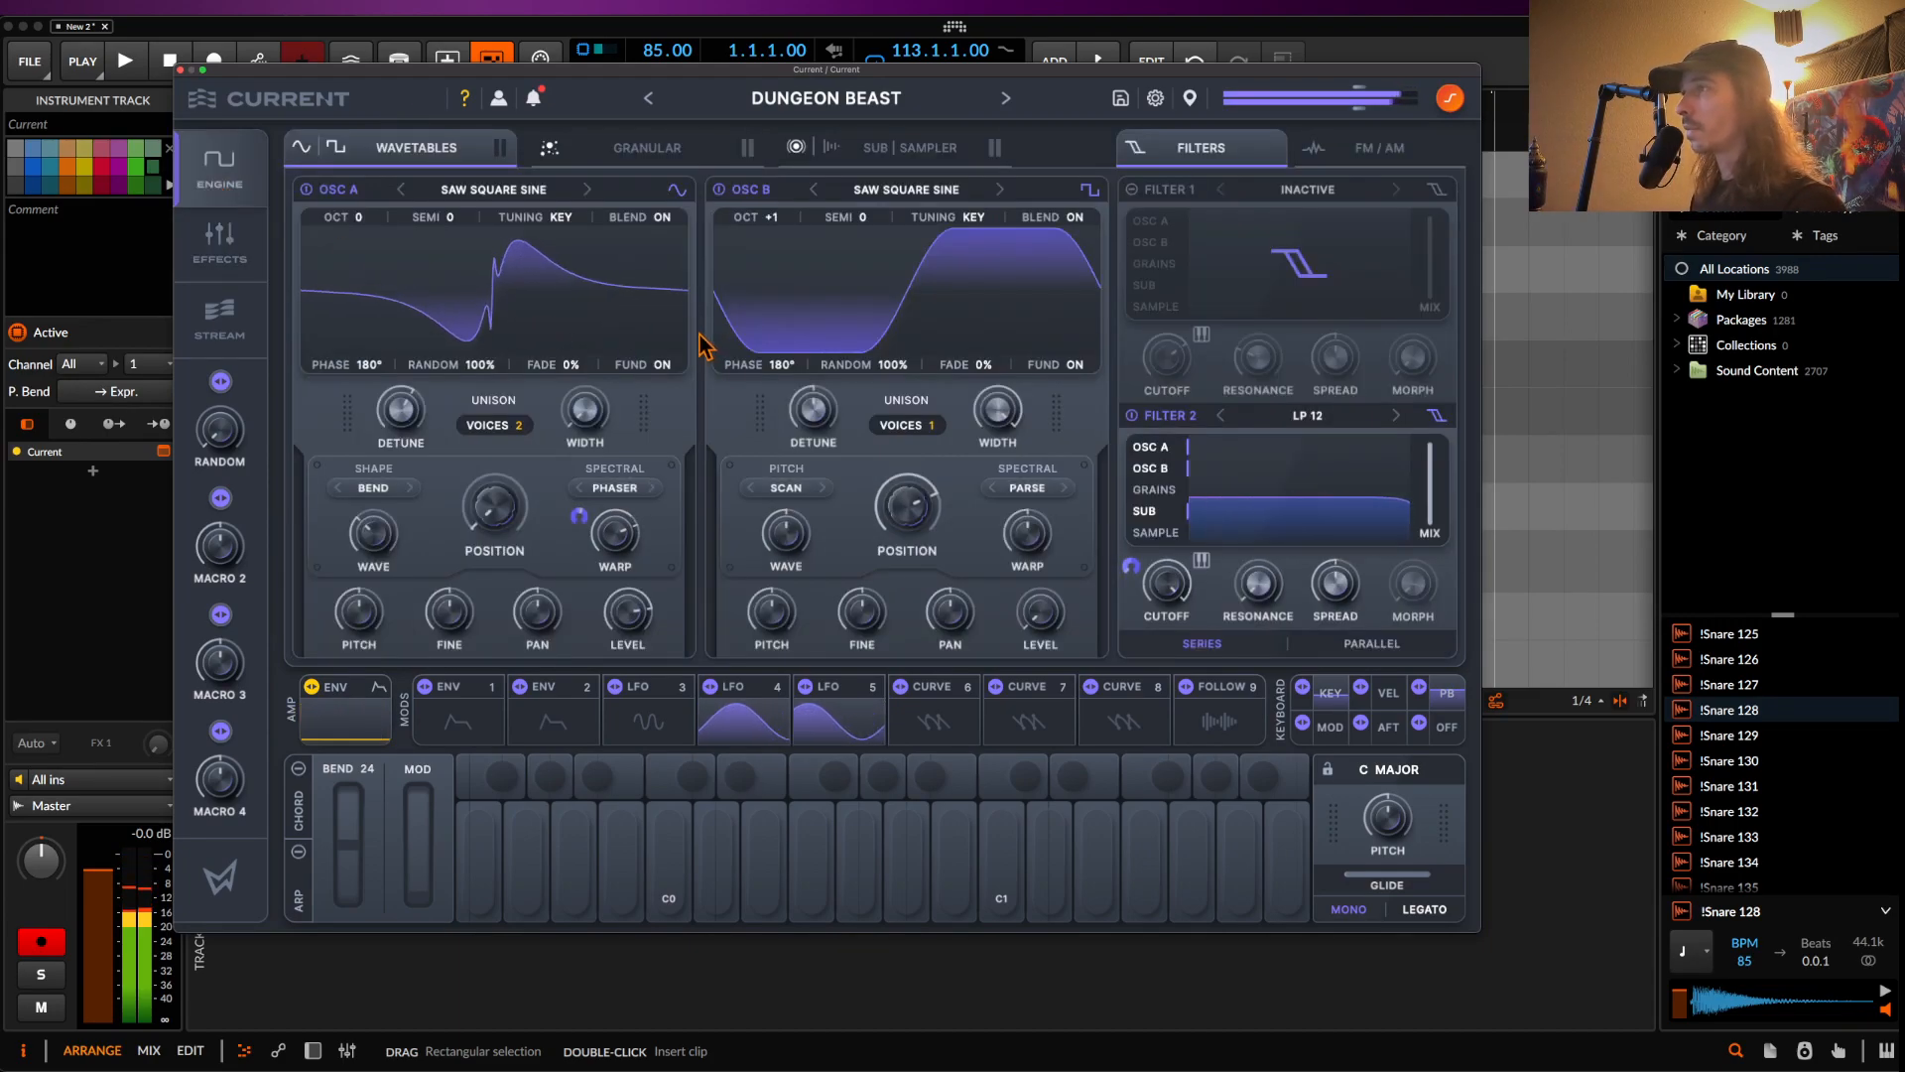